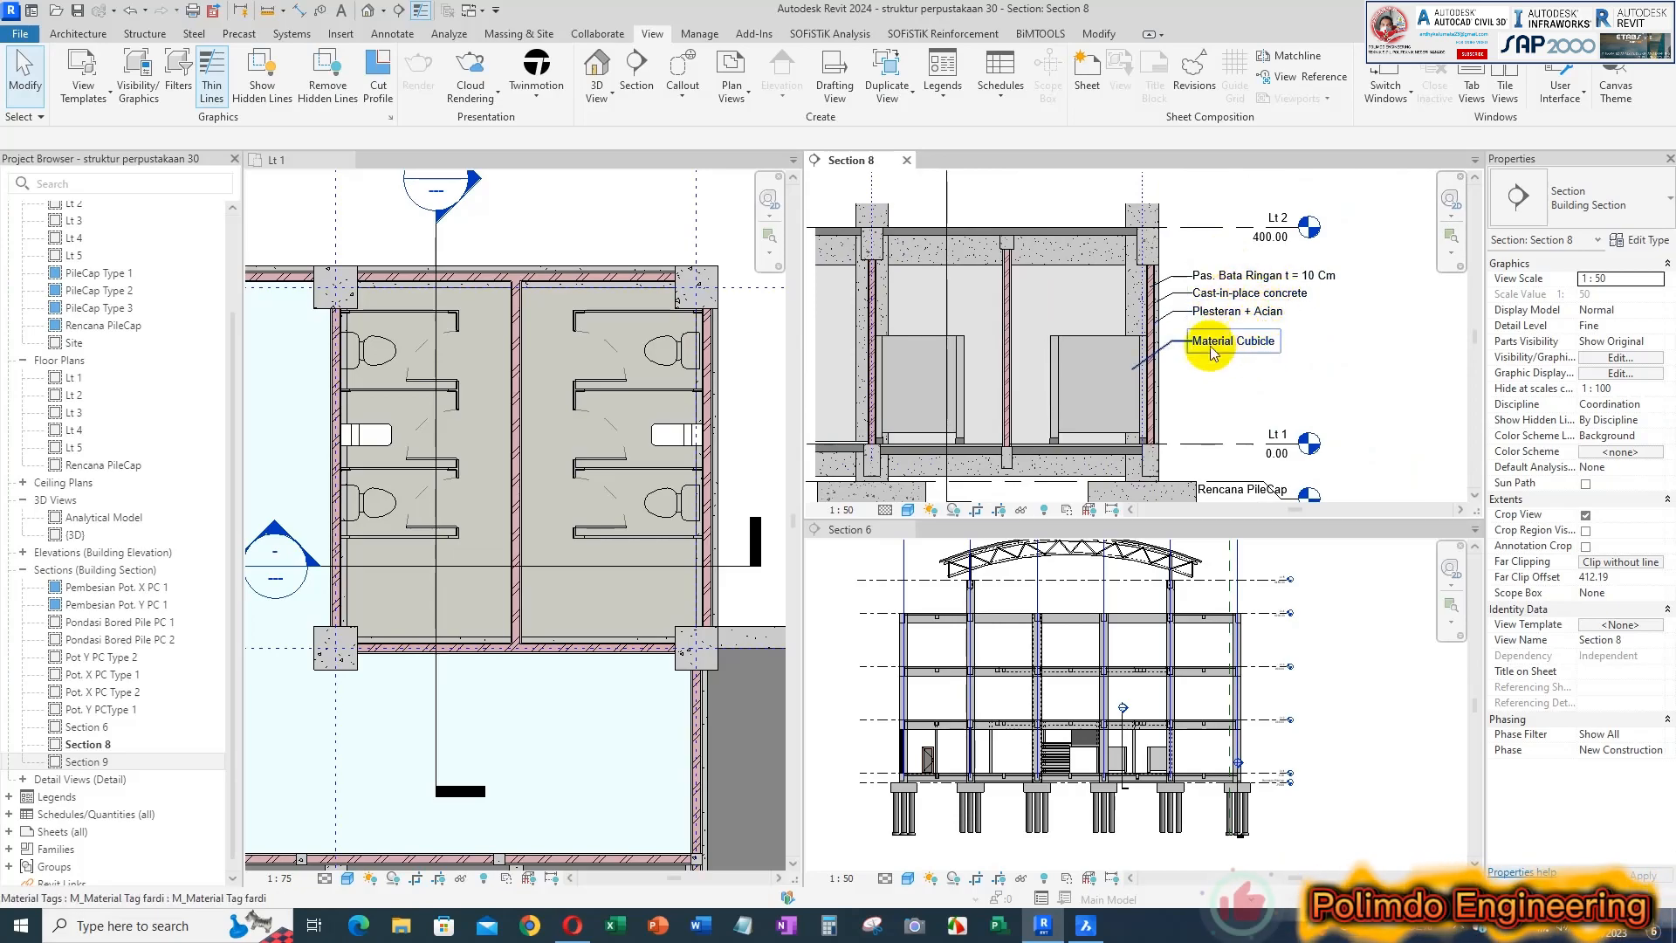
# Close the Section 8 and Section 6 views, leaving only the Lt 1 floor plan open
pyautogui.click(1384, 656)
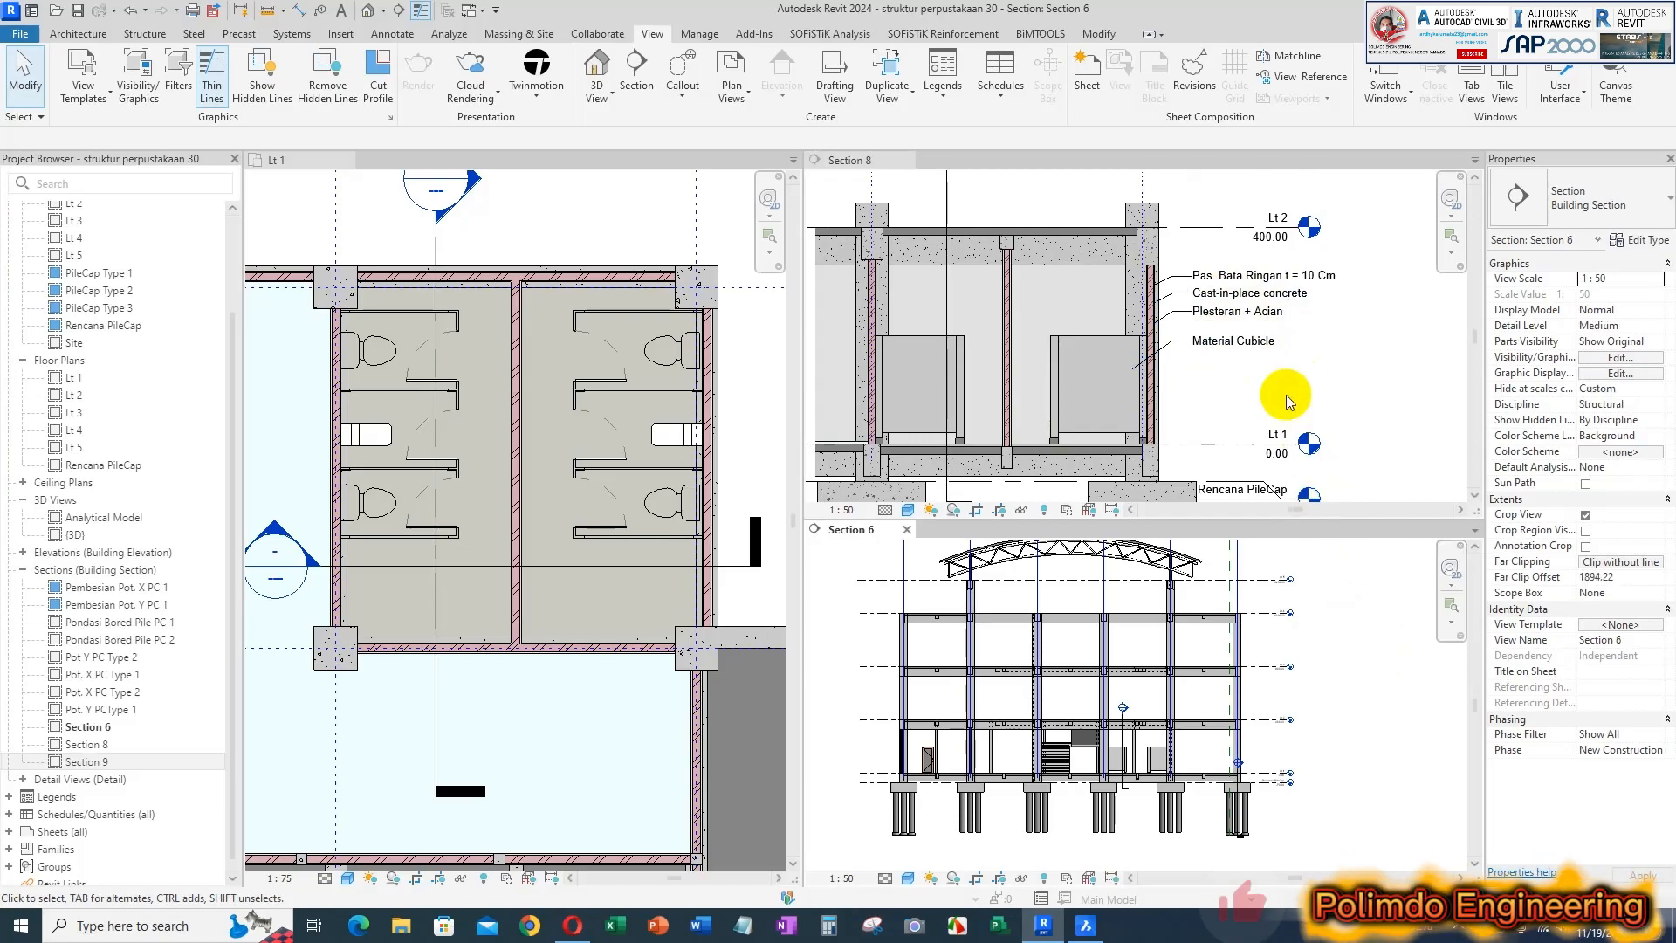
pyautogui.click(605, 227)
pyautogui.scroll(-3, 608, 227)
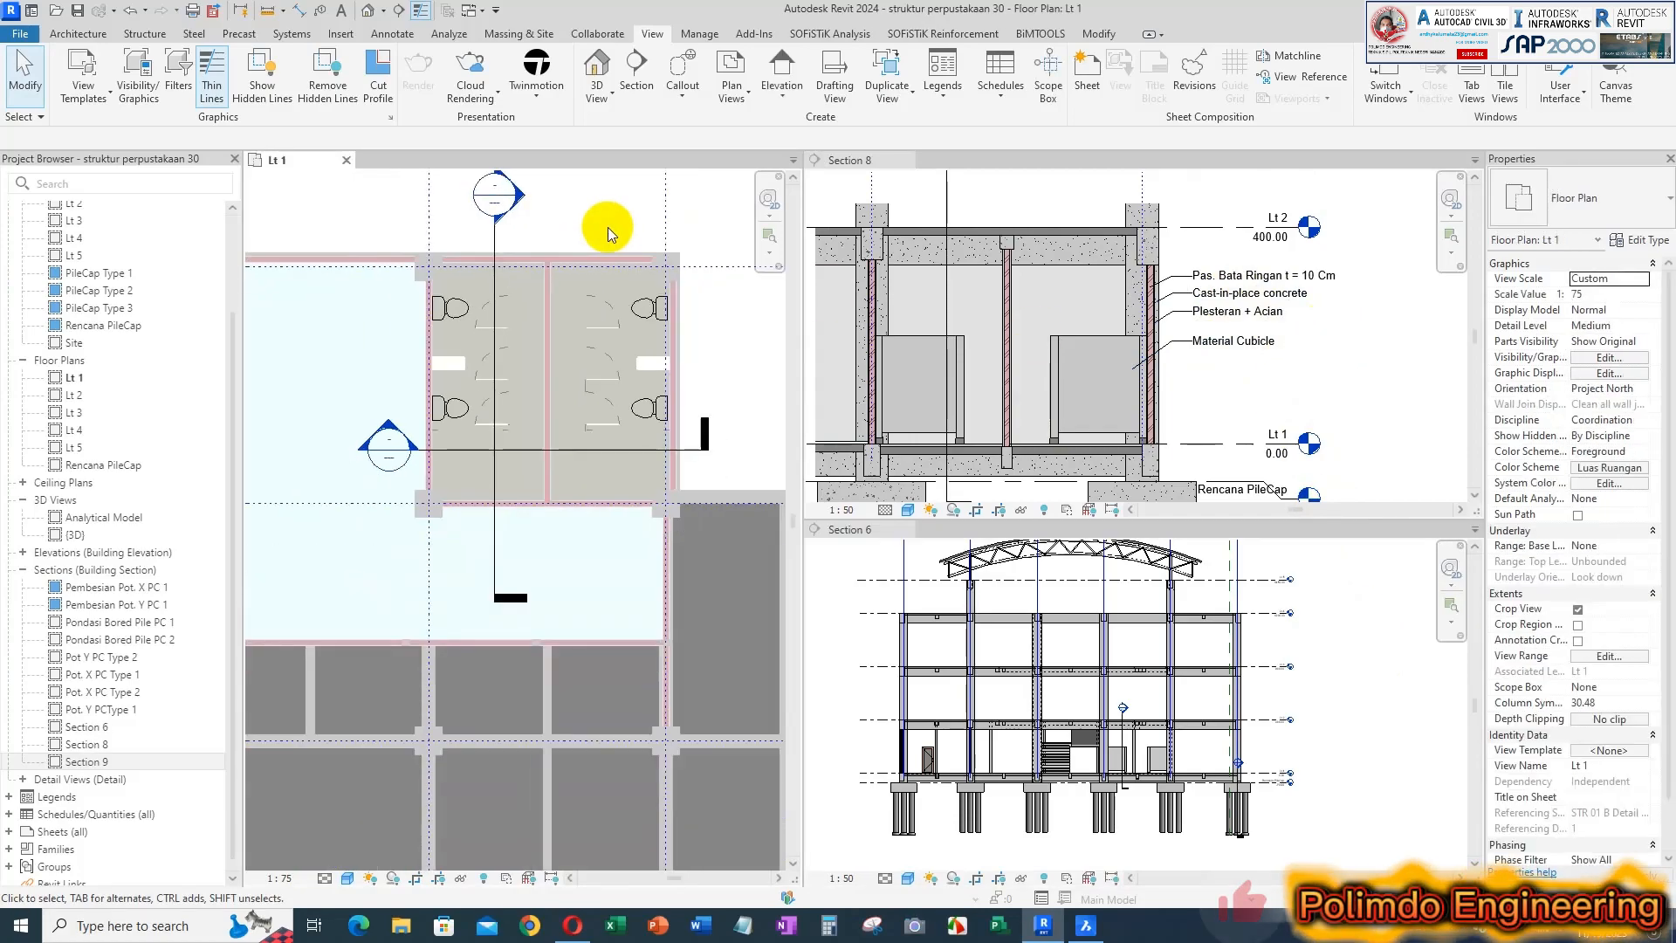
pyautogui.scroll(-4, 568, 362)
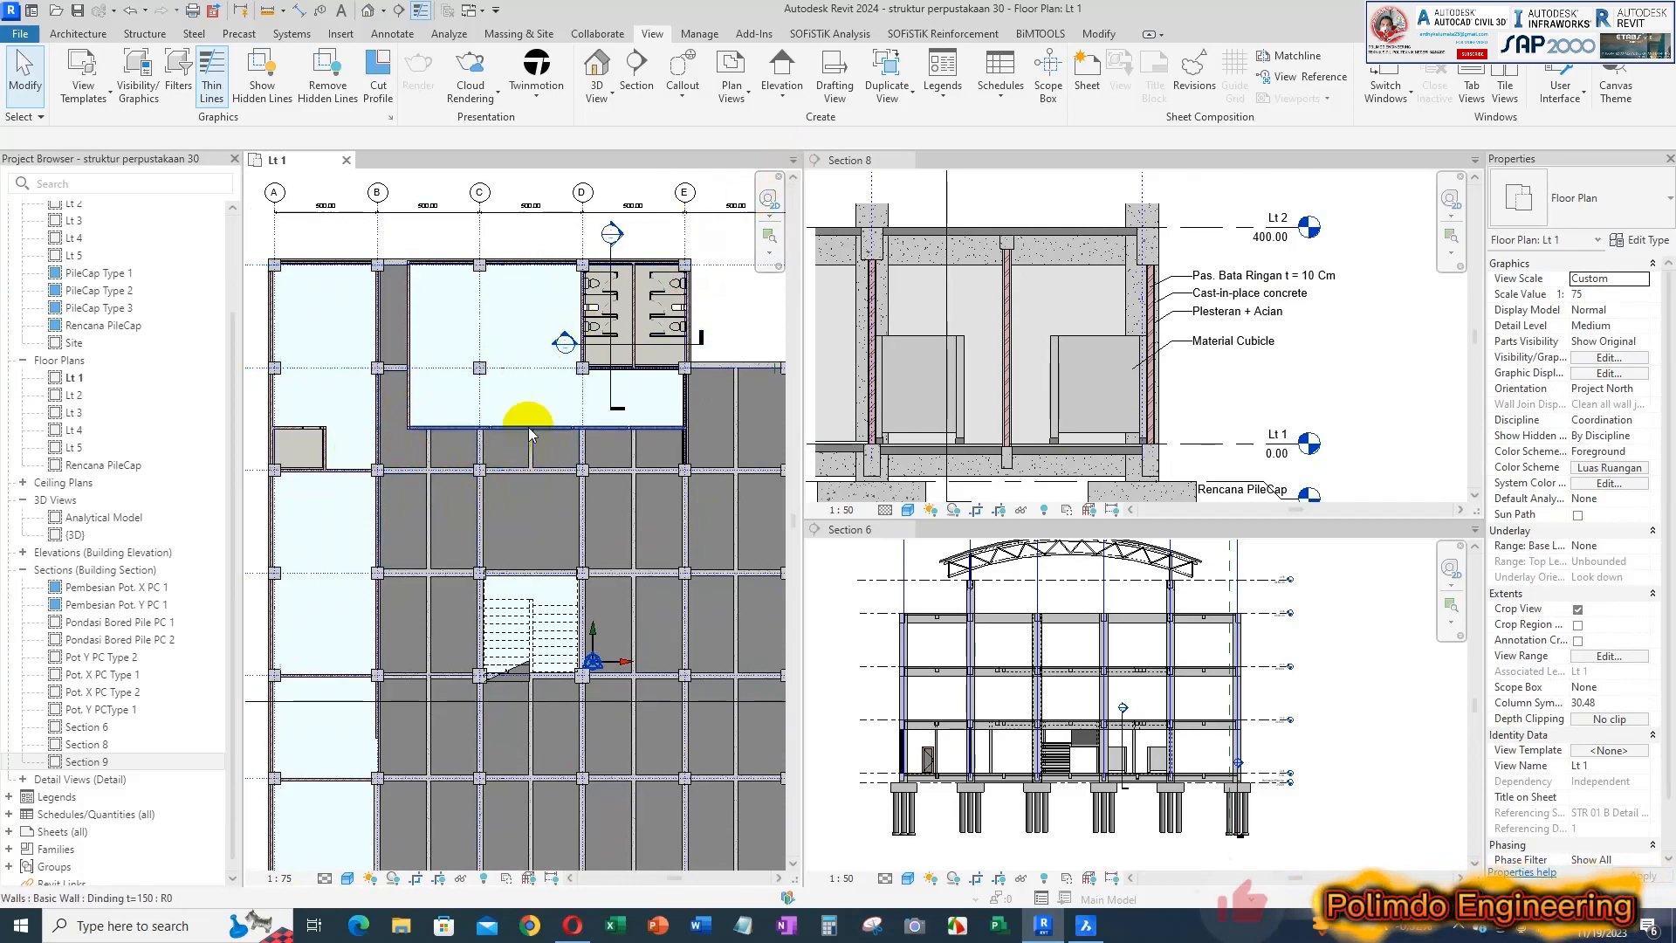
pyautogui.click(906, 161)
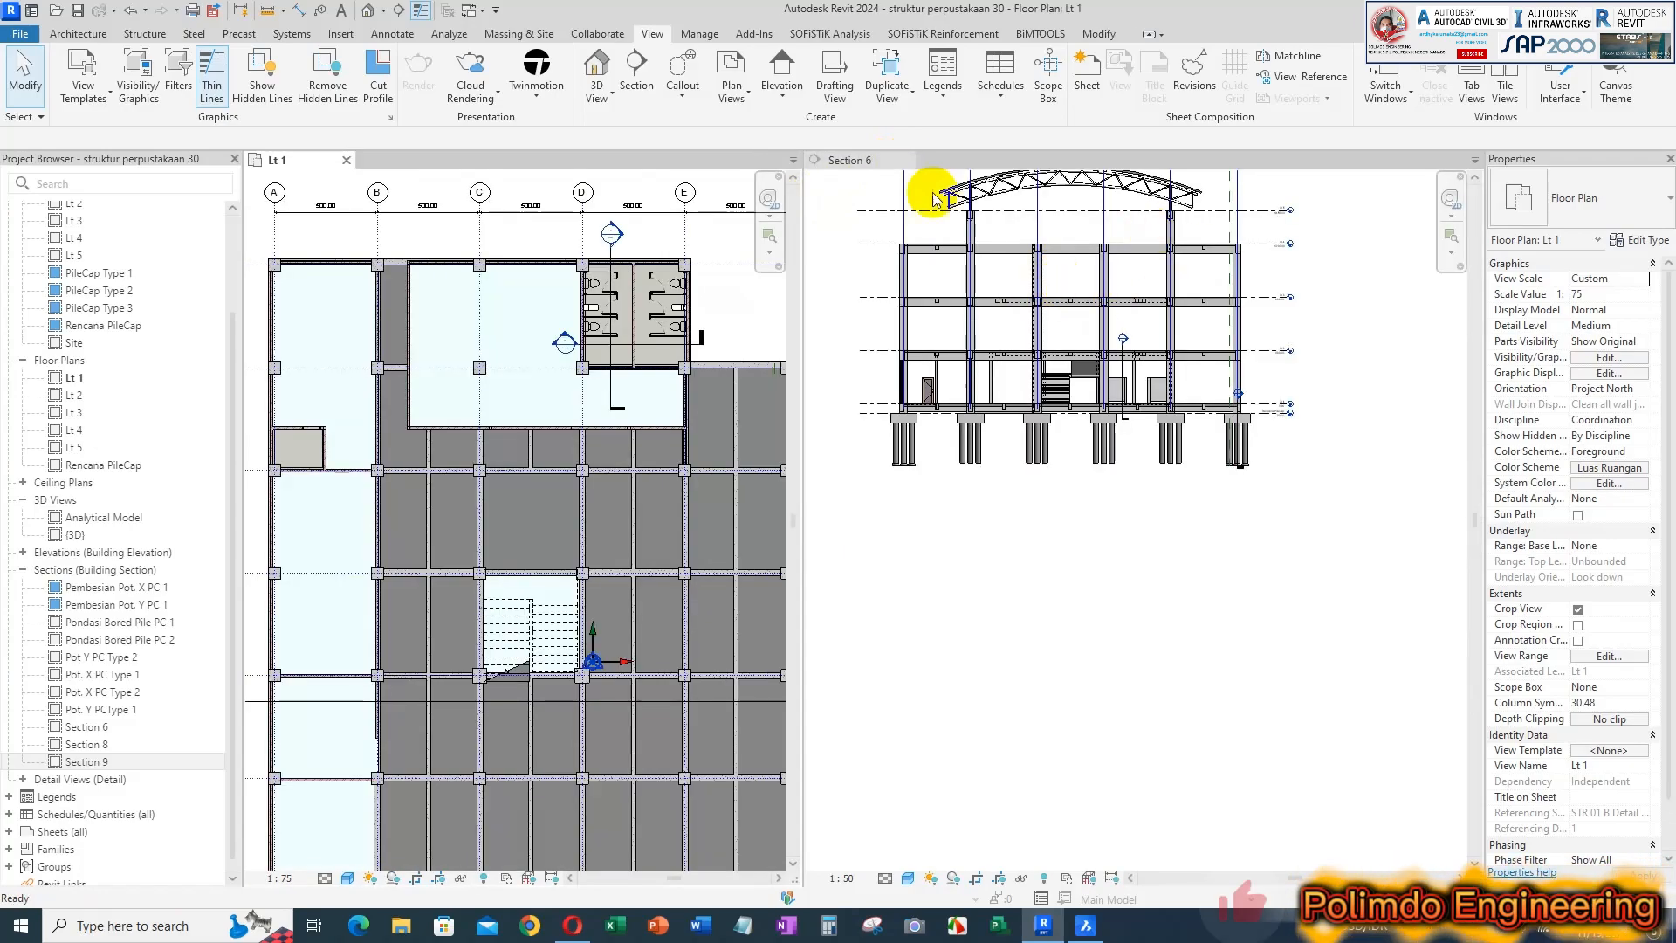
pyautogui.click(1187, 587)
pyautogui.click(912, 162)
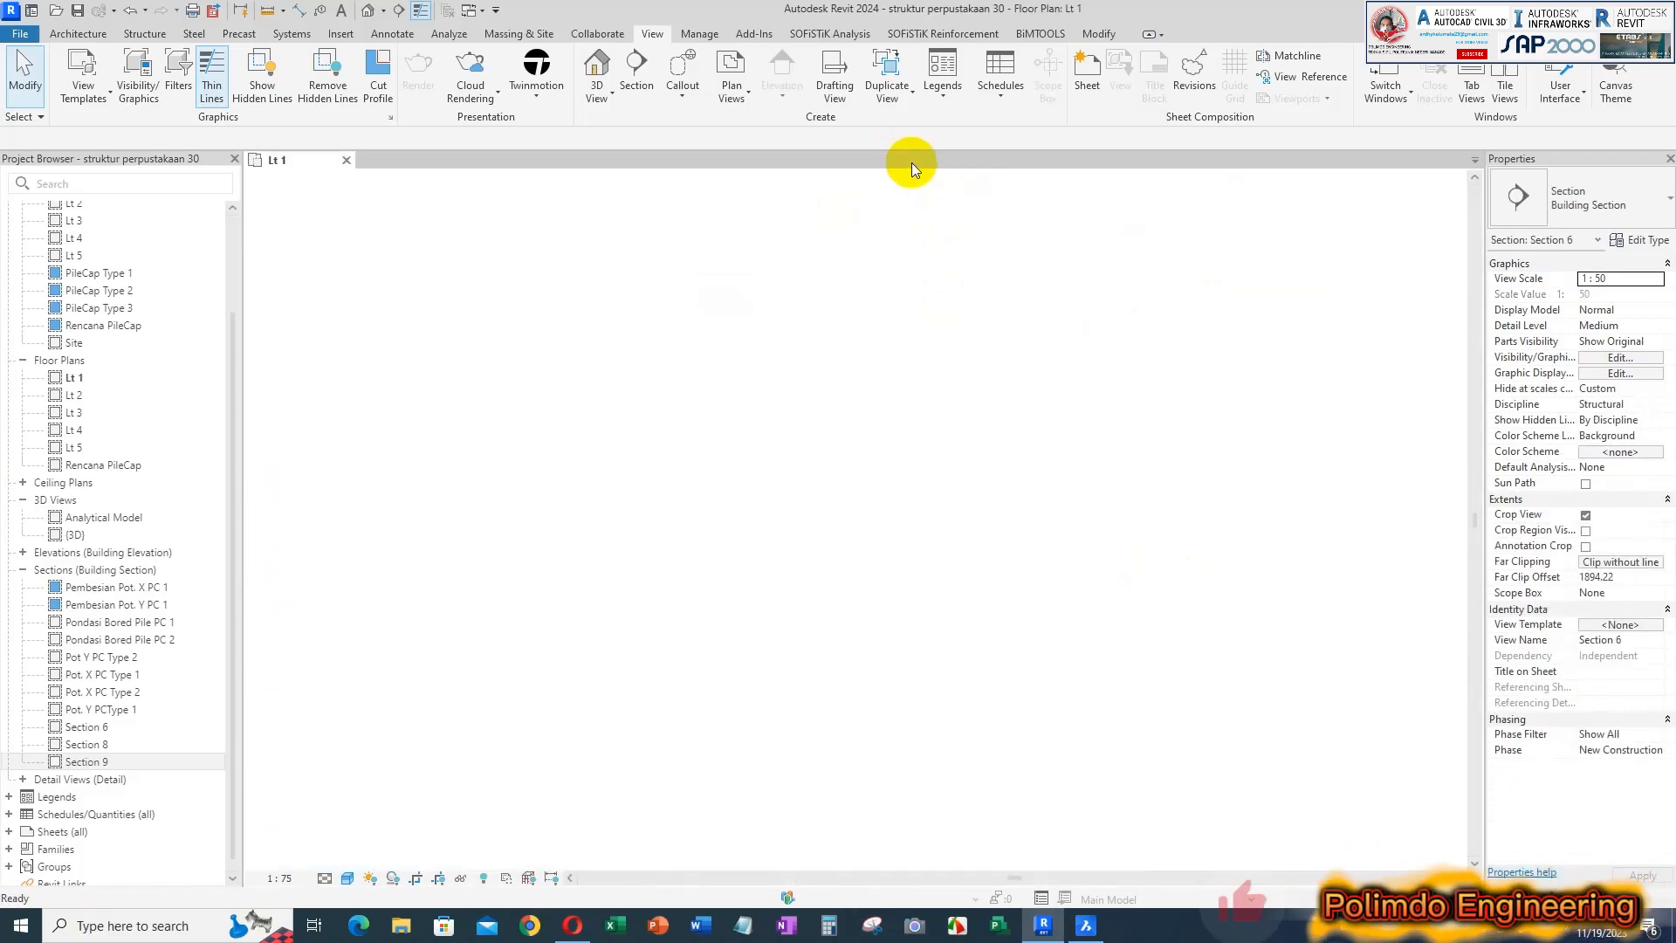
# Examine the Lt 1 floor plan's existing walls and rooms around grids 3 to 8
pyautogui.moveTo(1067, 426); pyautogui.dragTo(1295, 413, button='middle')
pyautogui.scroll(4, 692, 322)
pyautogui.moveTo(747, 295); pyautogui.dragTo(871, 369, button='middle')
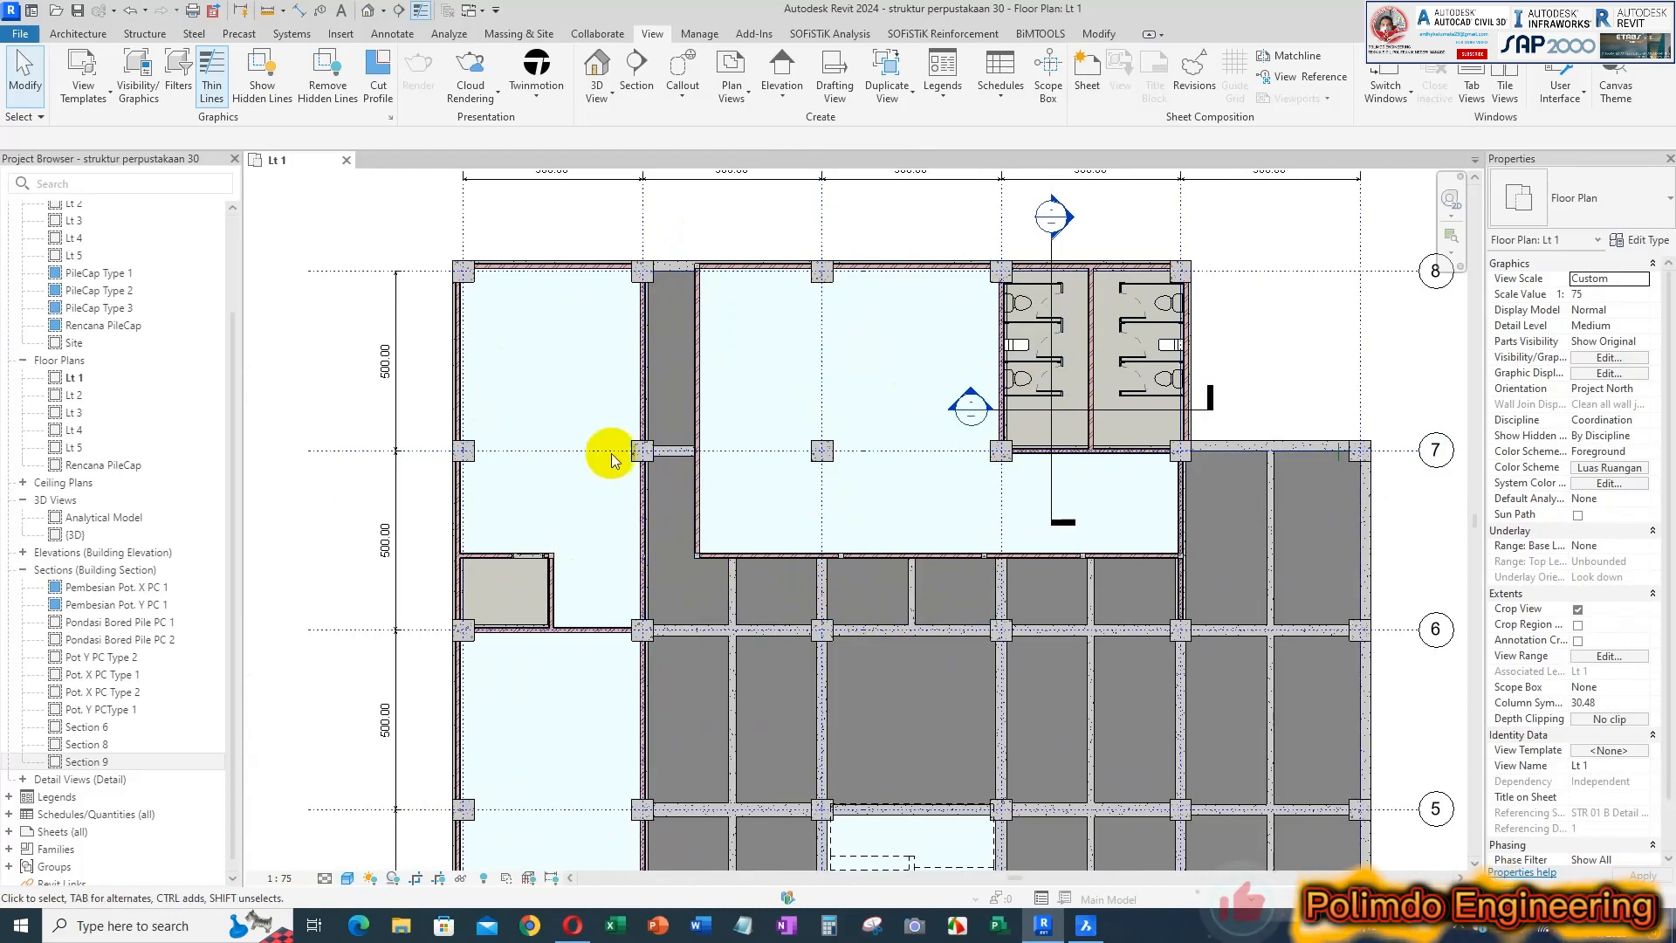
pyautogui.scroll(-1, 787, 438)
pyautogui.moveTo(789, 433); pyautogui.dragTo(797, 356, button='middle')
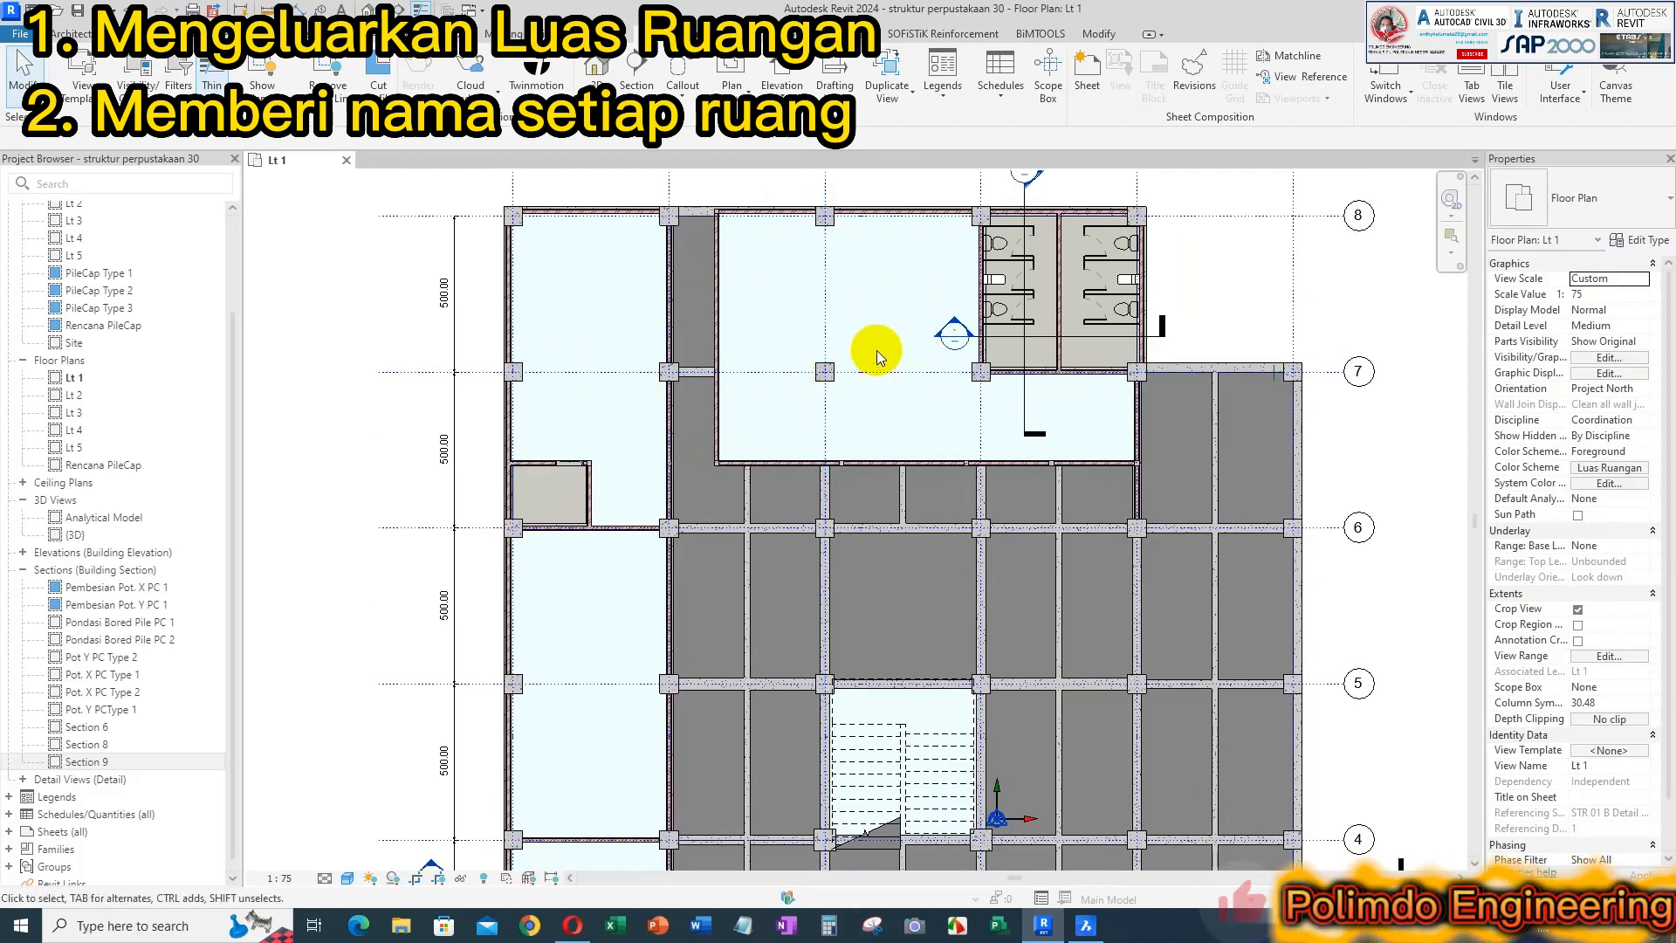
pyautogui.scroll(-1, 877, 341)
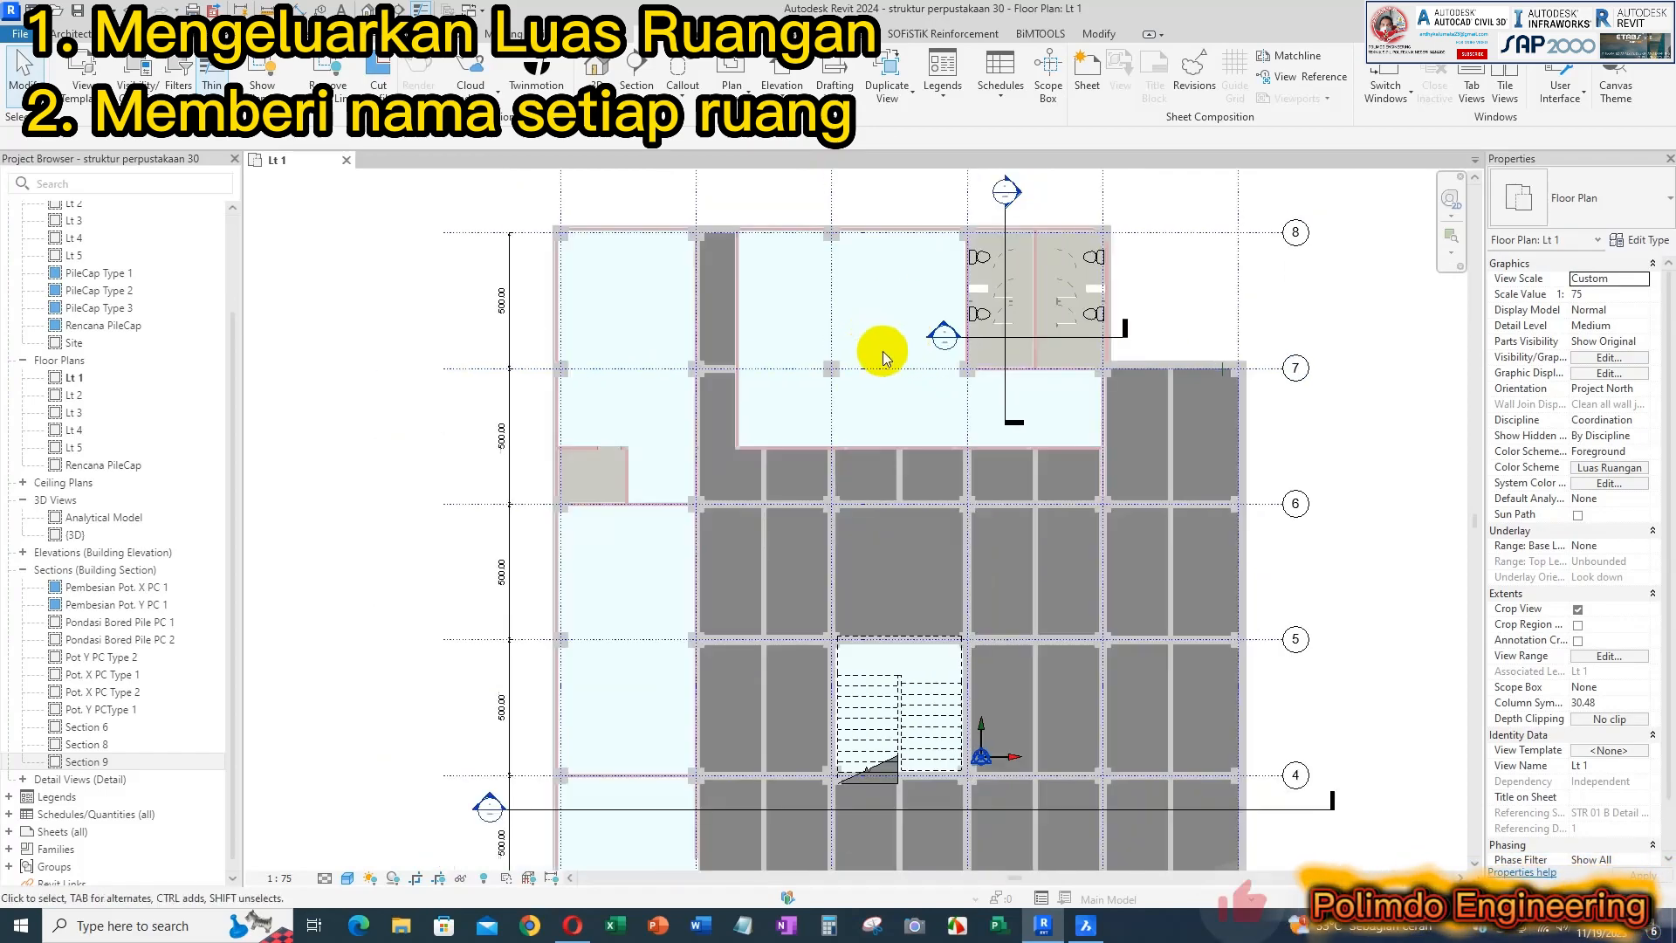
pyautogui.scroll(-1, 876, 524)
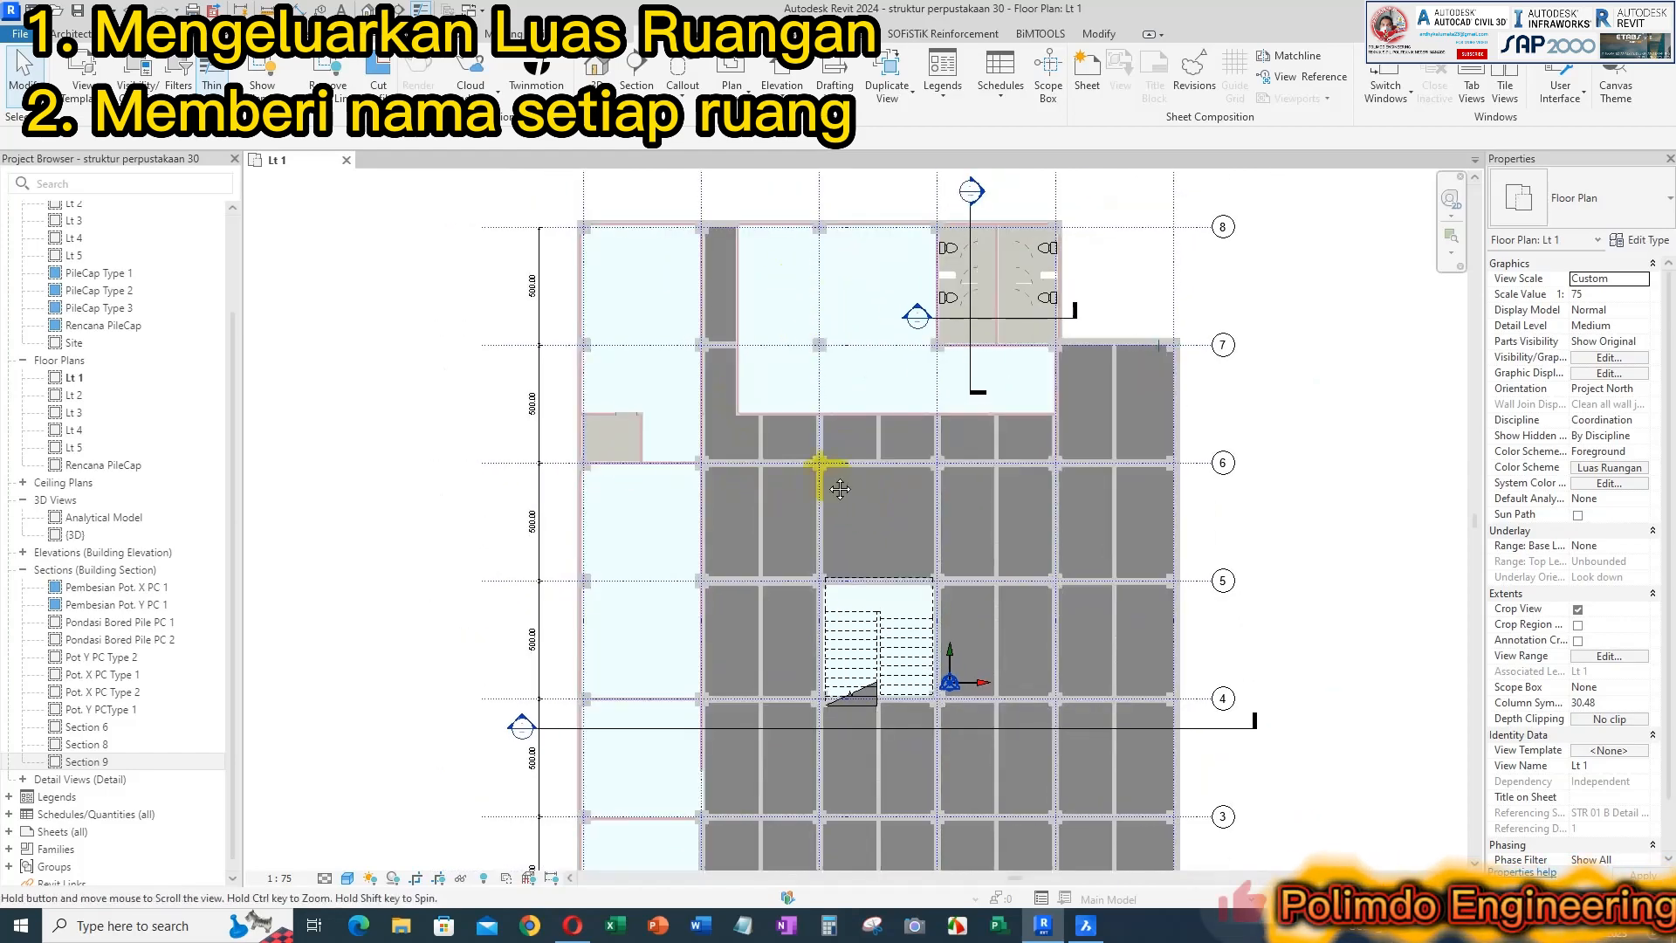
pyautogui.moveTo(850, 492); pyautogui.dragTo(836, 464, button='middle')
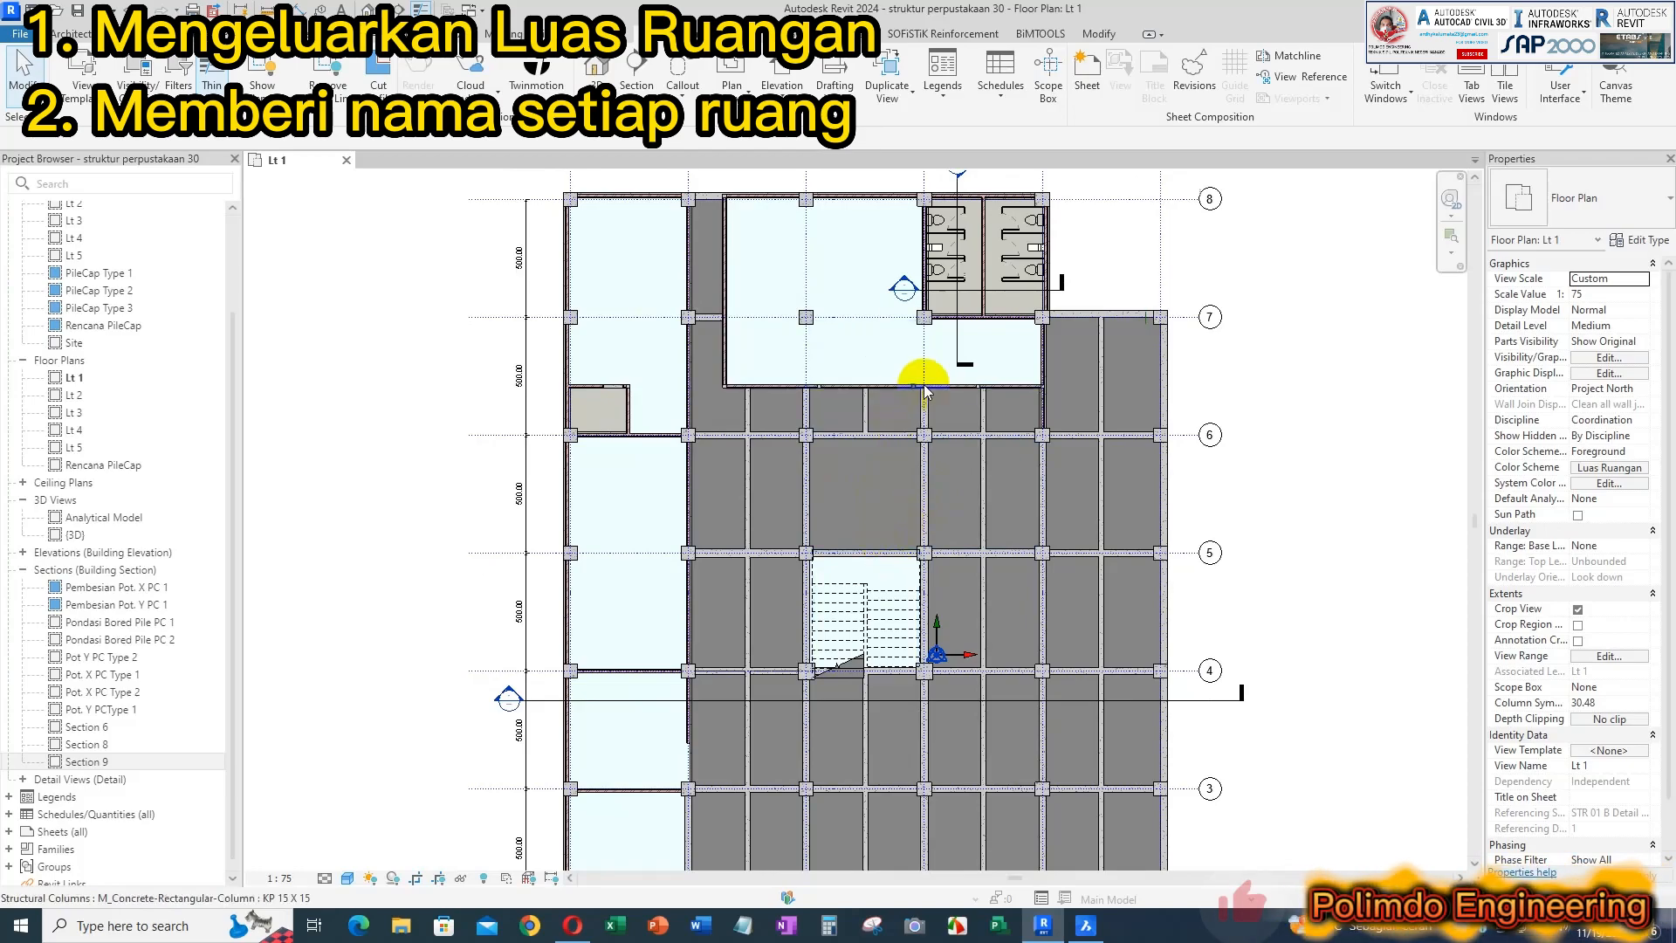
pyautogui.moveTo(988, 379); pyautogui.dragTo(990, 435, button='middle')
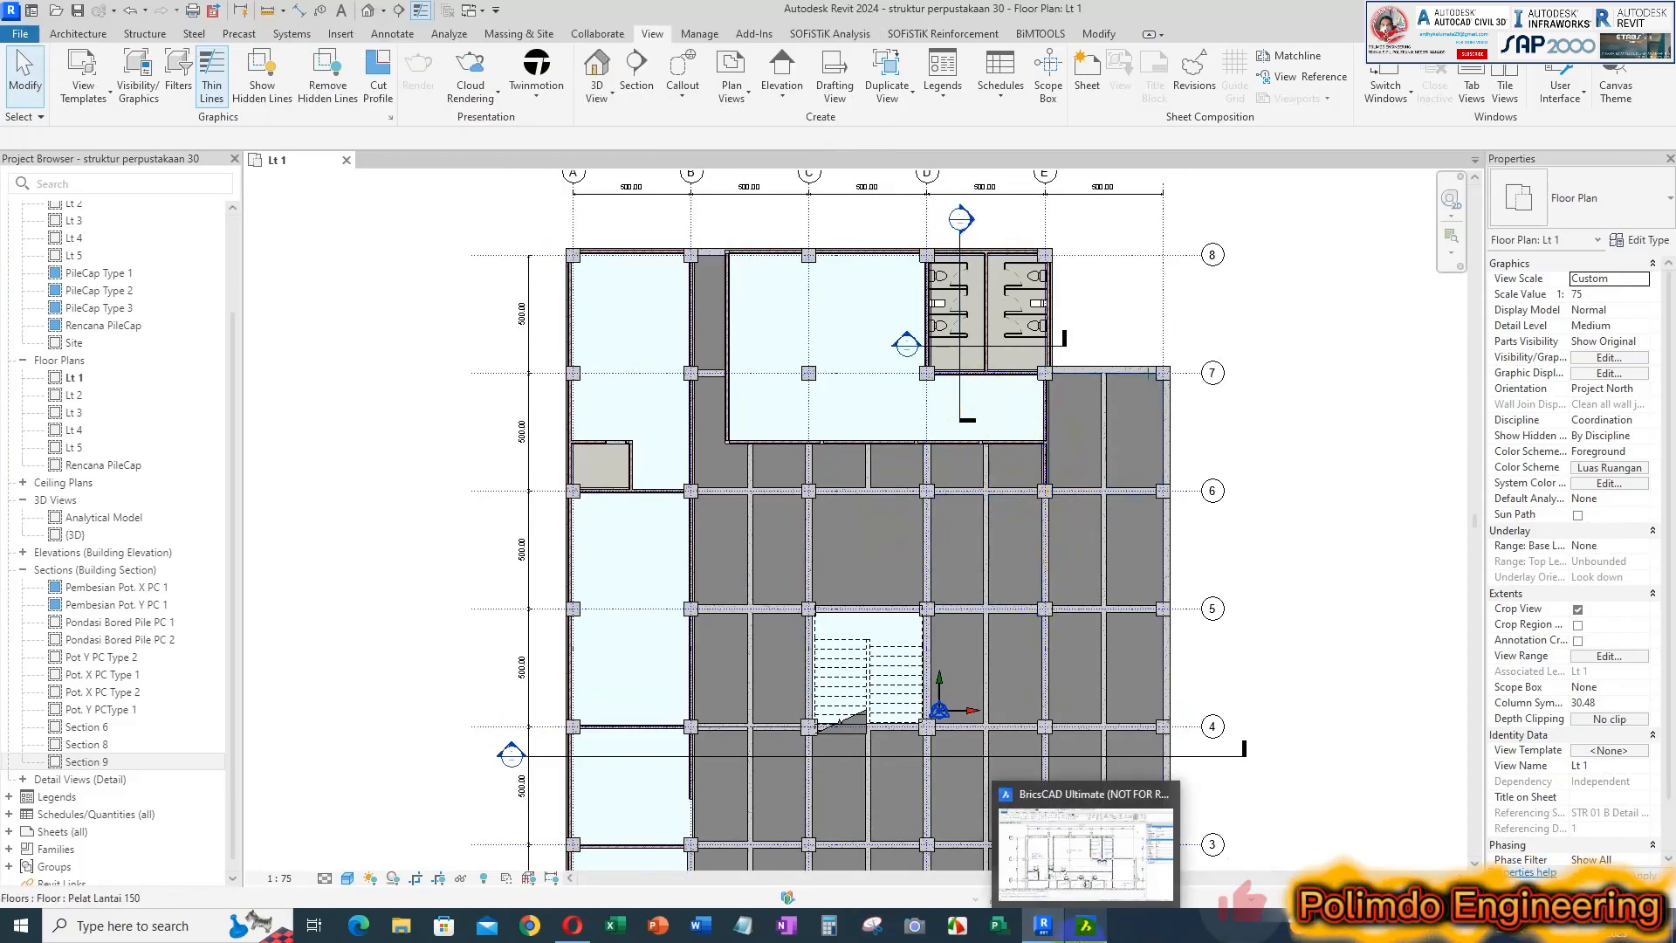
# Switch to BricsCAD and examine the walls and room layout around R. RESERVASI in the architectural floor plan
pyautogui.click(1085, 925)
pyautogui.scroll(3, 1008, 463)
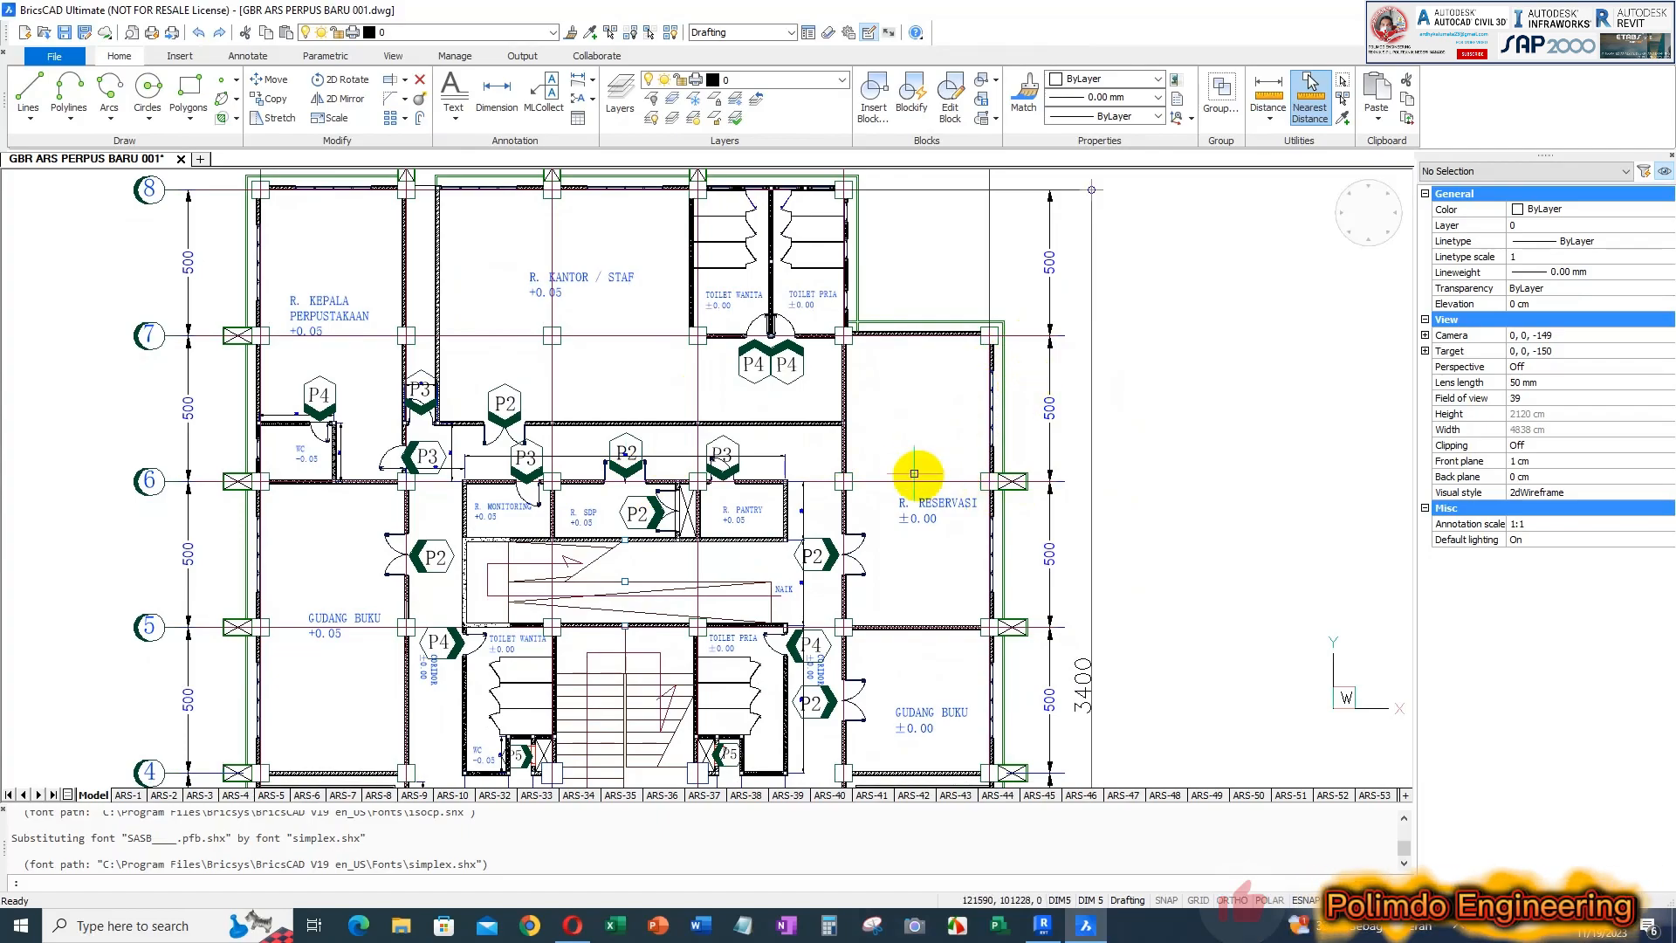
pyautogui.scroll(1, 917, 454)
pyautogui.scroll(1, 853, 281)
pyautogui.scroll(3, 853, 281)
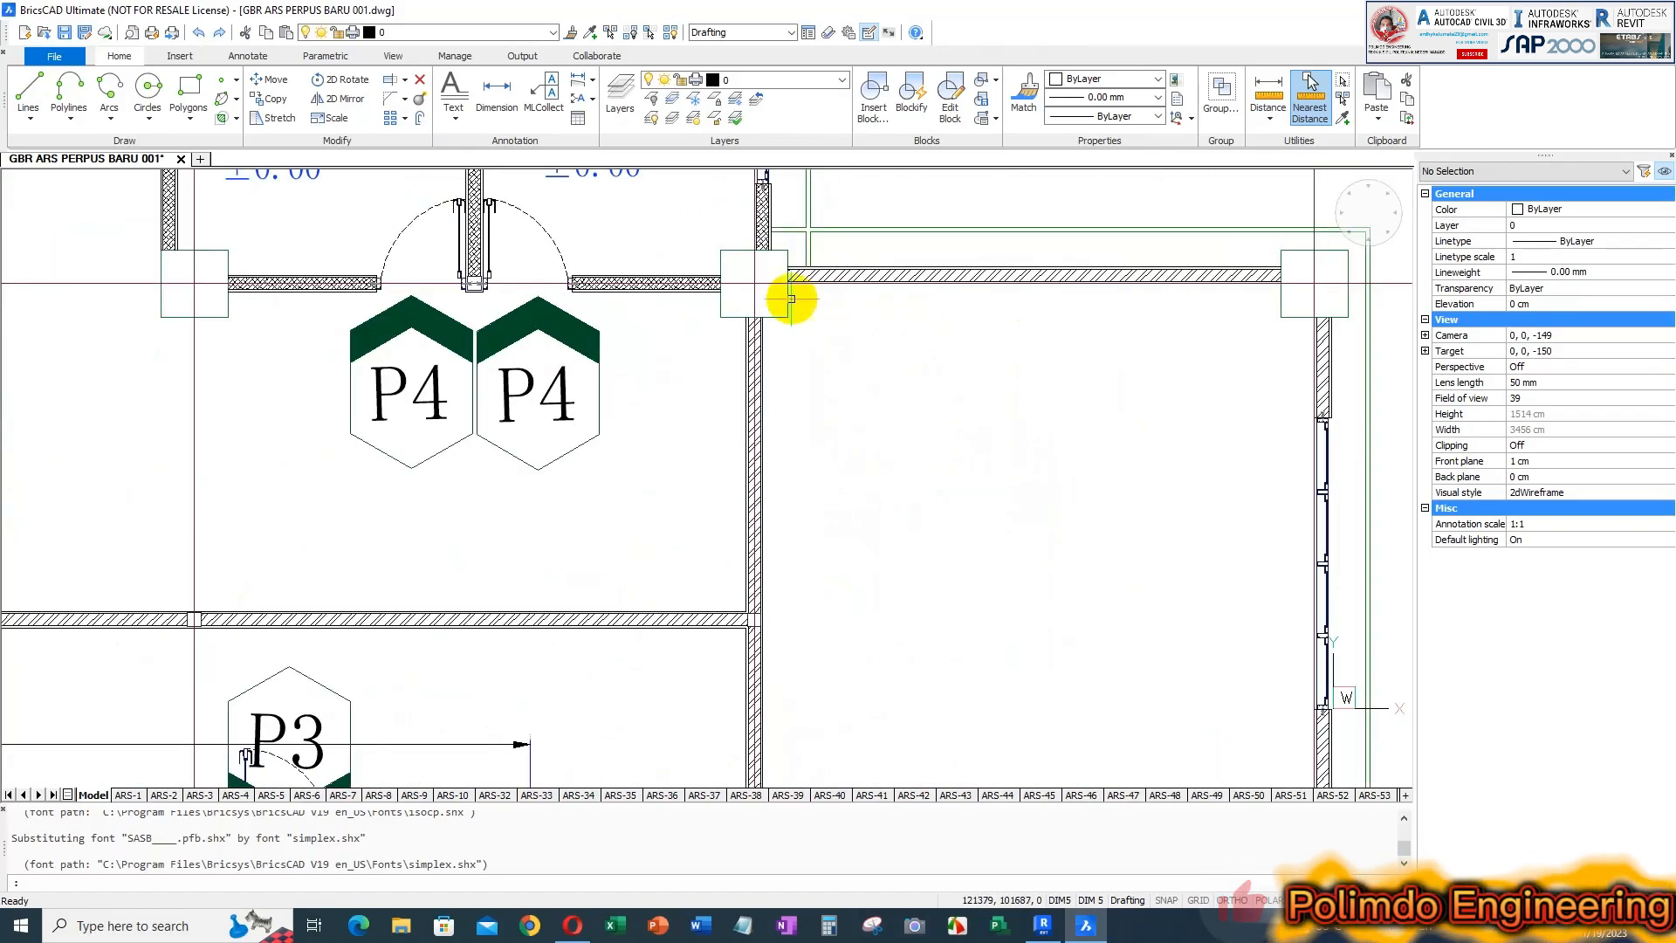
pyautogui.scroll(-2, 874, 272)
pyautogui.moveTo(1003, 552); pyautogui.dragTo(1003, 477, button='middle')
pyautogui.scroll(-2, 977, 459)
pyautogui.scroll(1, 909, 523)
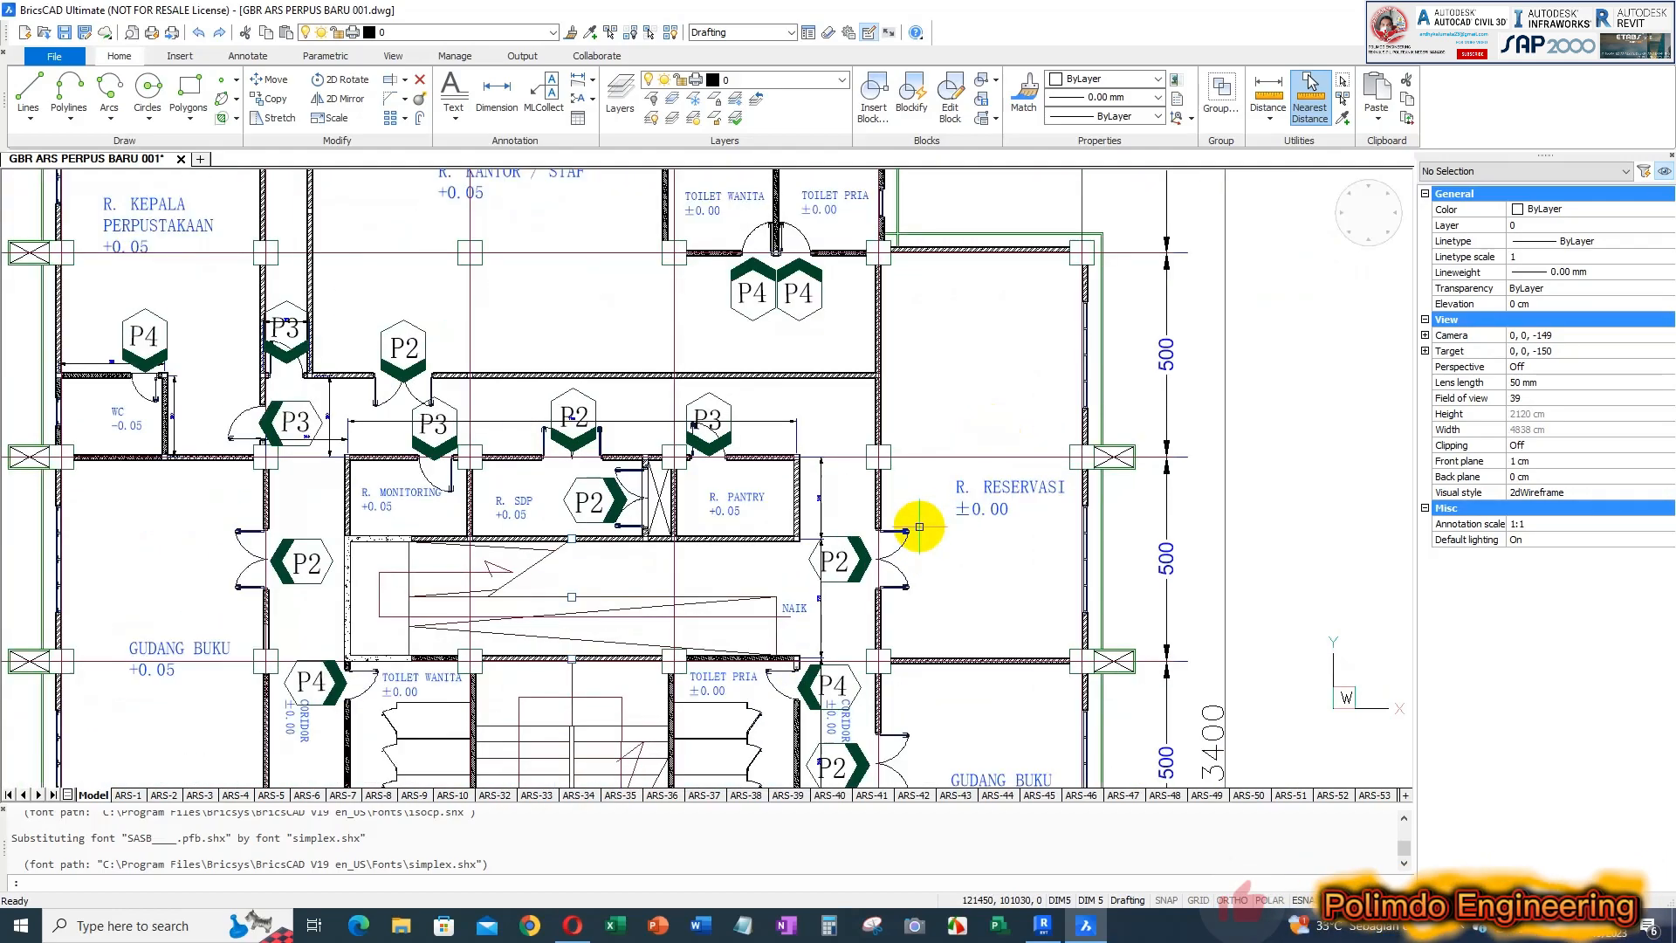
pyautogui.scroll(-2, 952, 455)
pyautogui.moveTo(961, 487); pyautogui.dragTo(953, 434, button='middle')
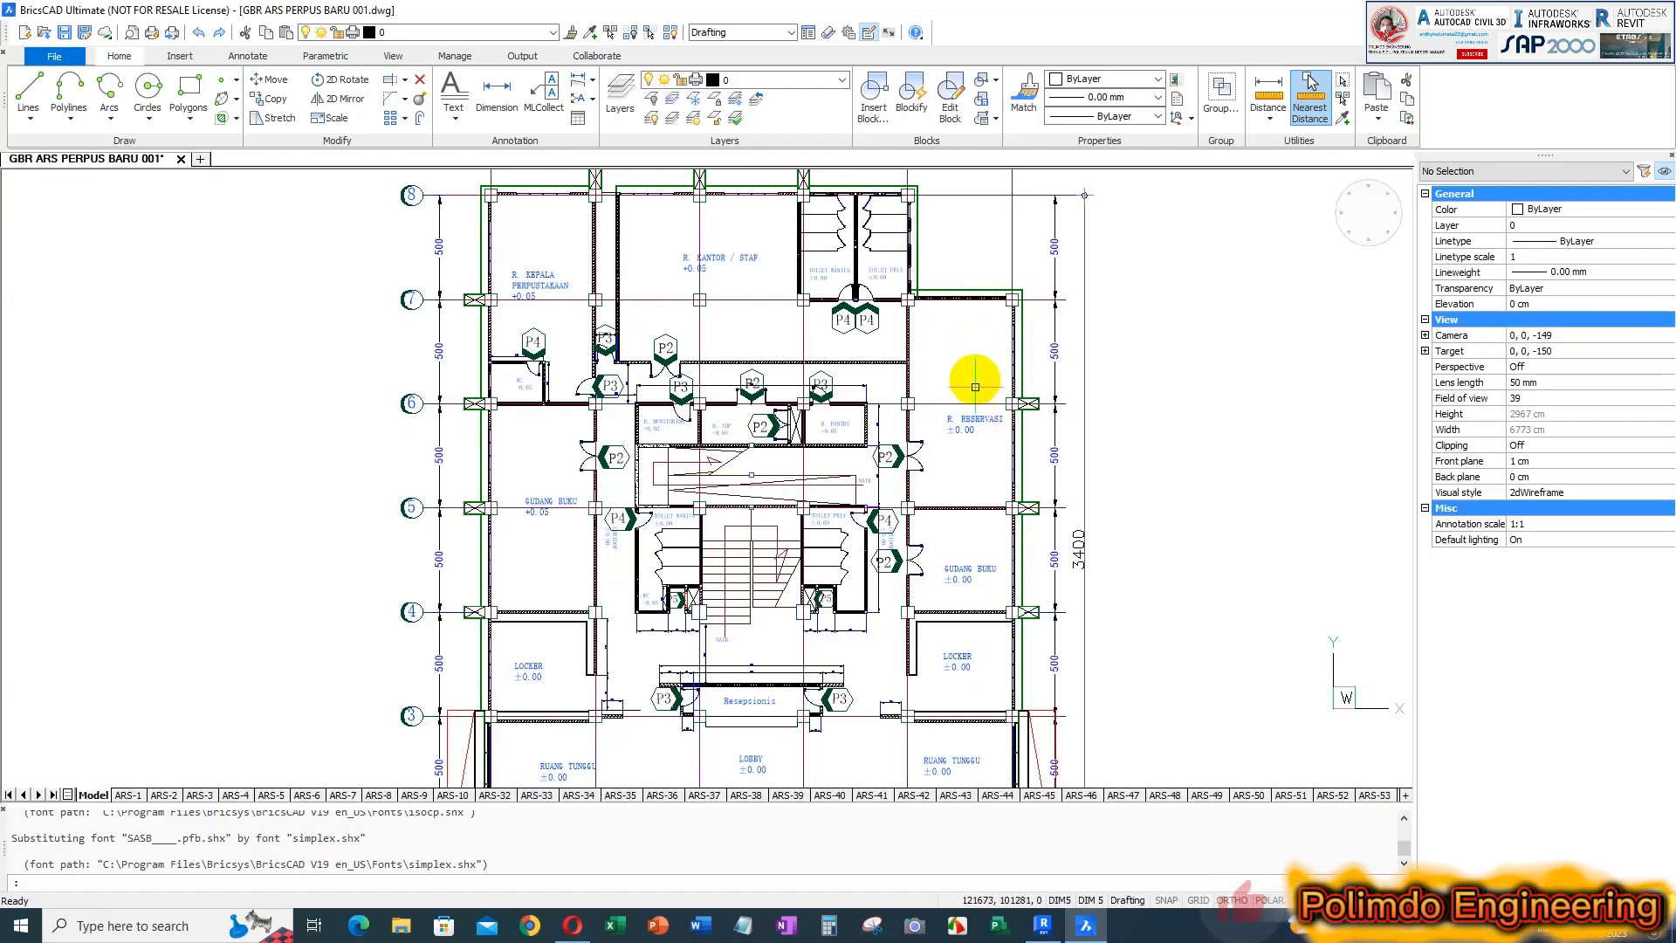
# Switch back to Revit and start an architectural wall with the Basic Wall type Dinding t=150
pyautogui.click(1047, 931)
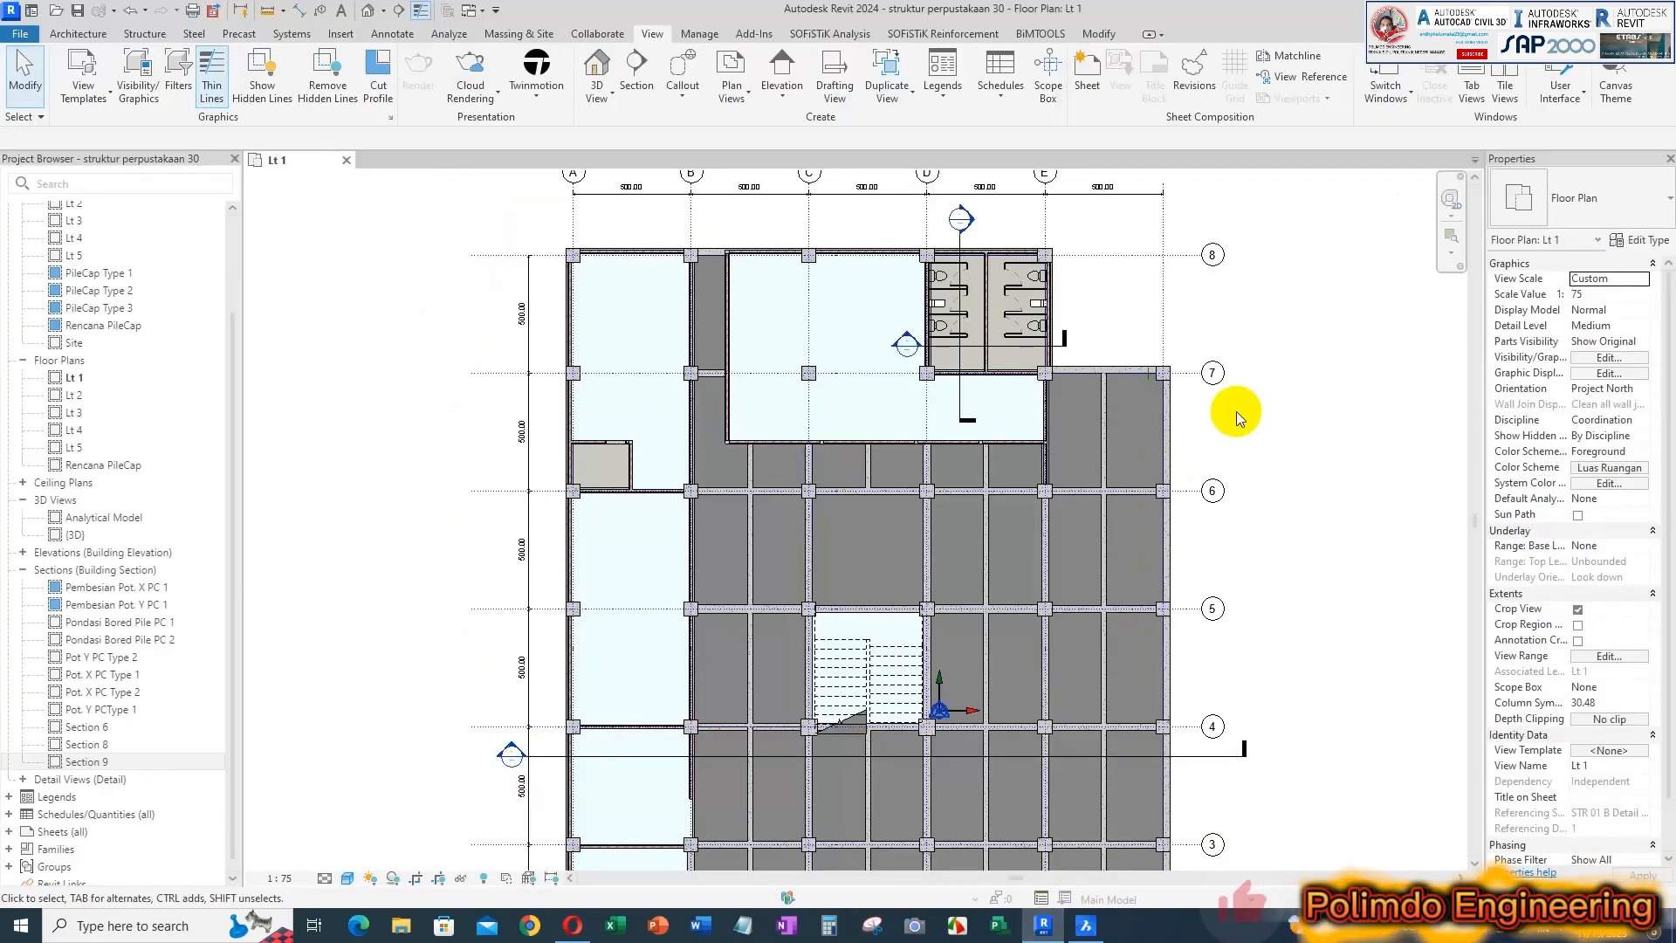
pyautogui.scroll(2, 1231, 411)
pyautogui.click(78, 33)
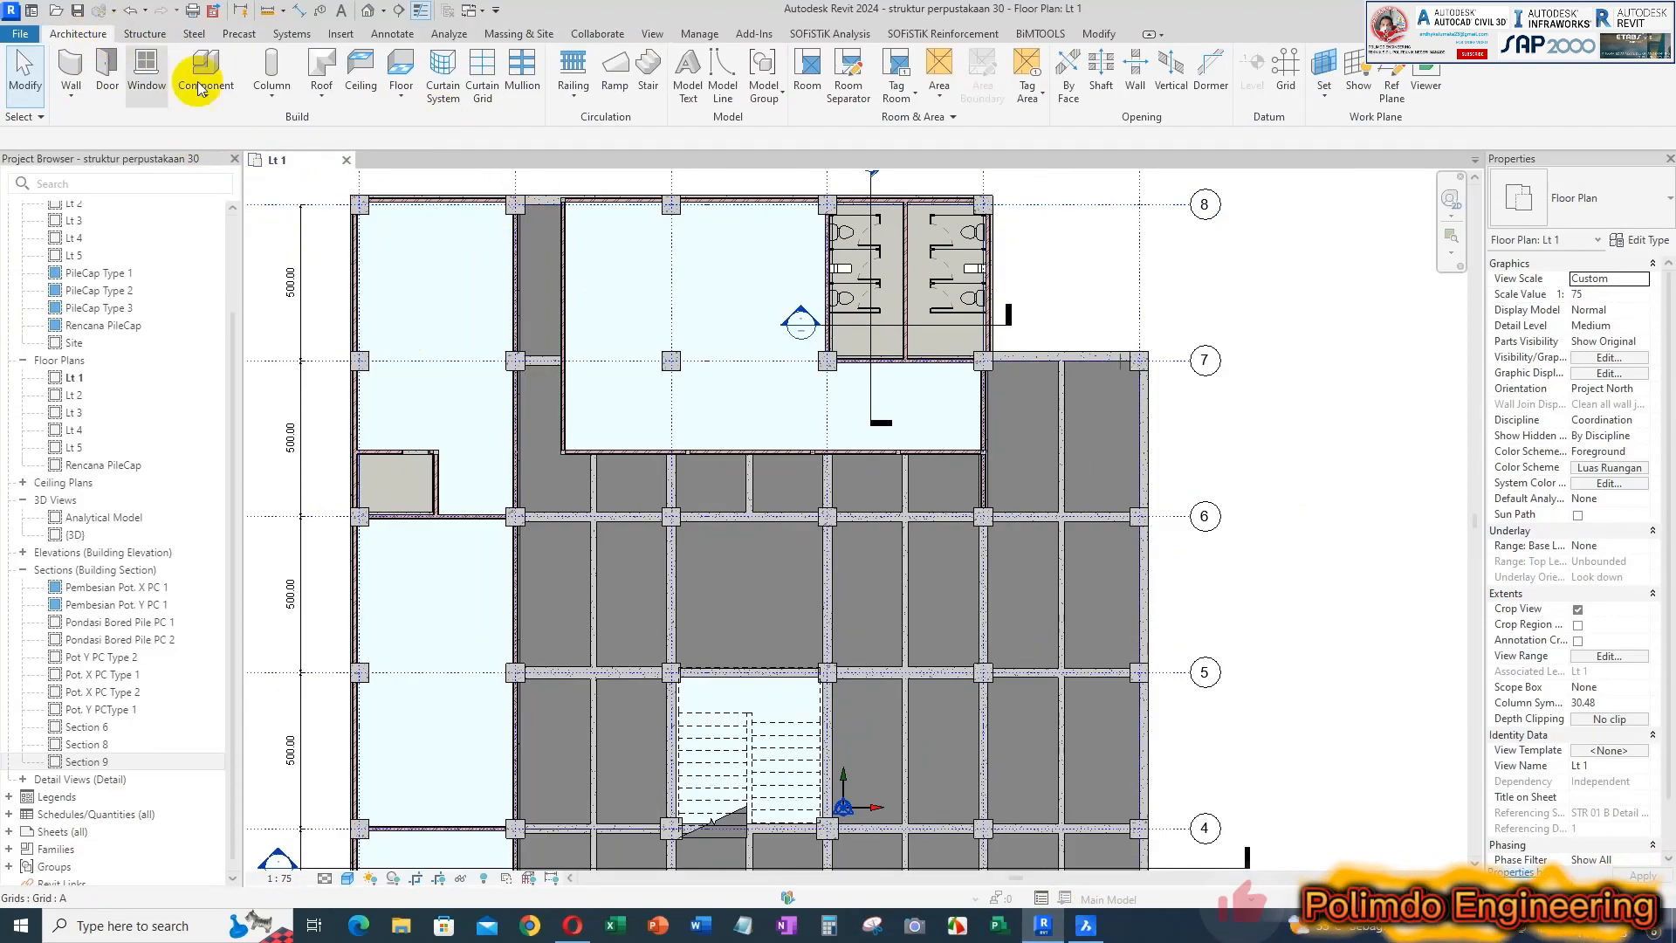
pyautogui.scroll(-1, 864, 359)
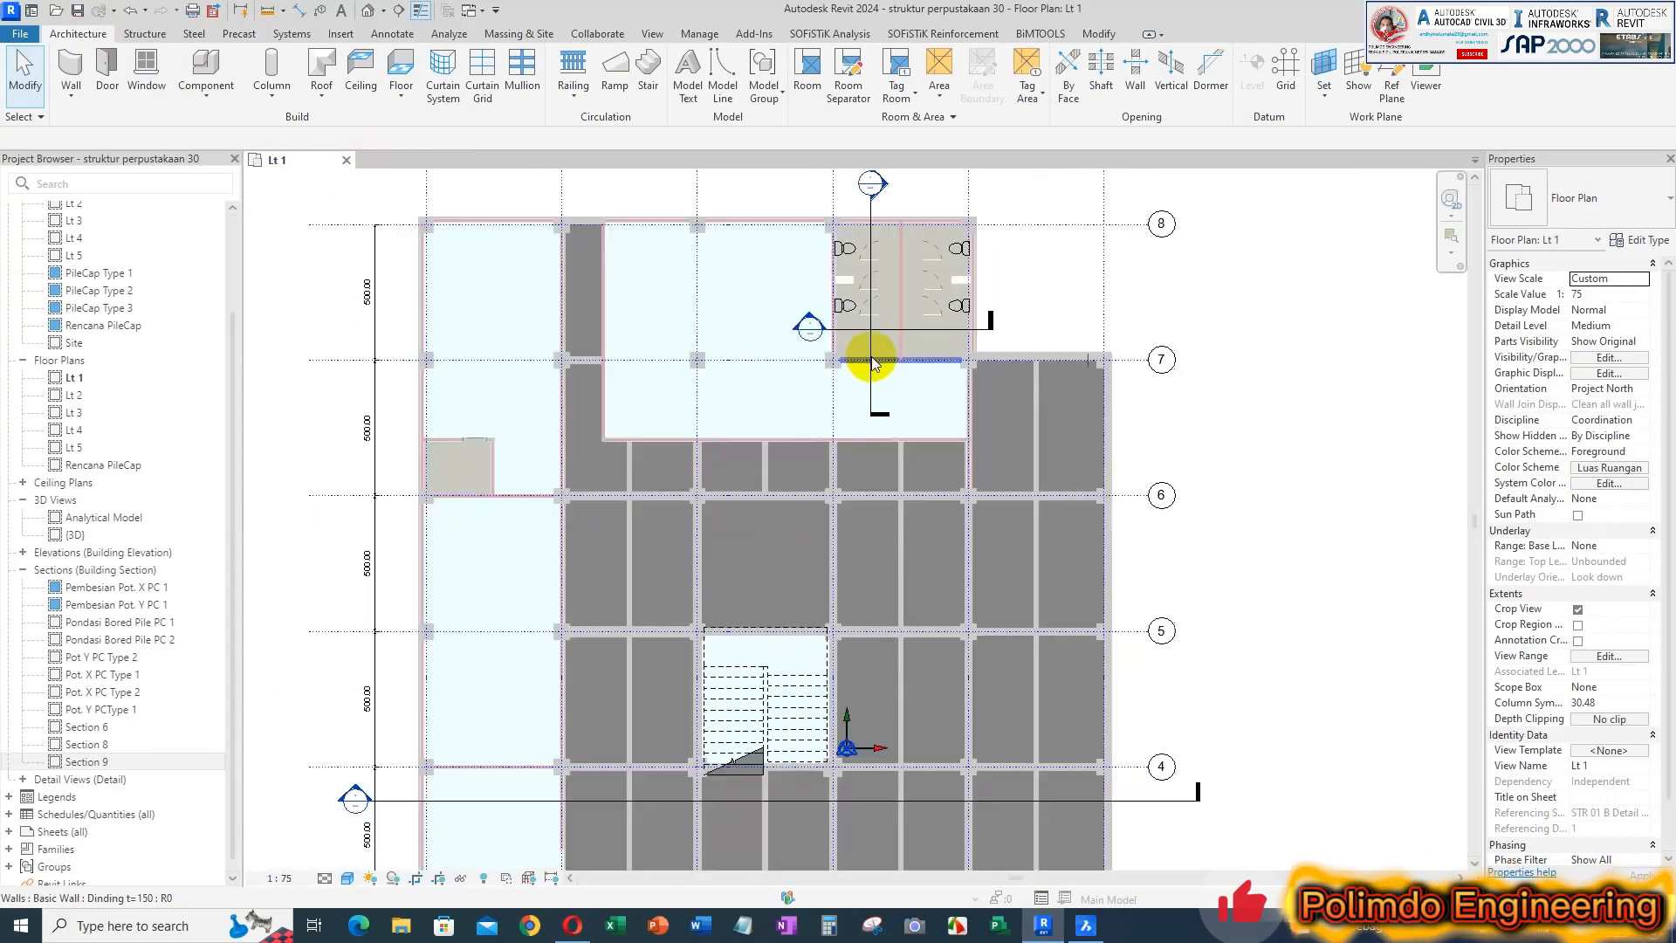
pyautogui.click(71, 99)
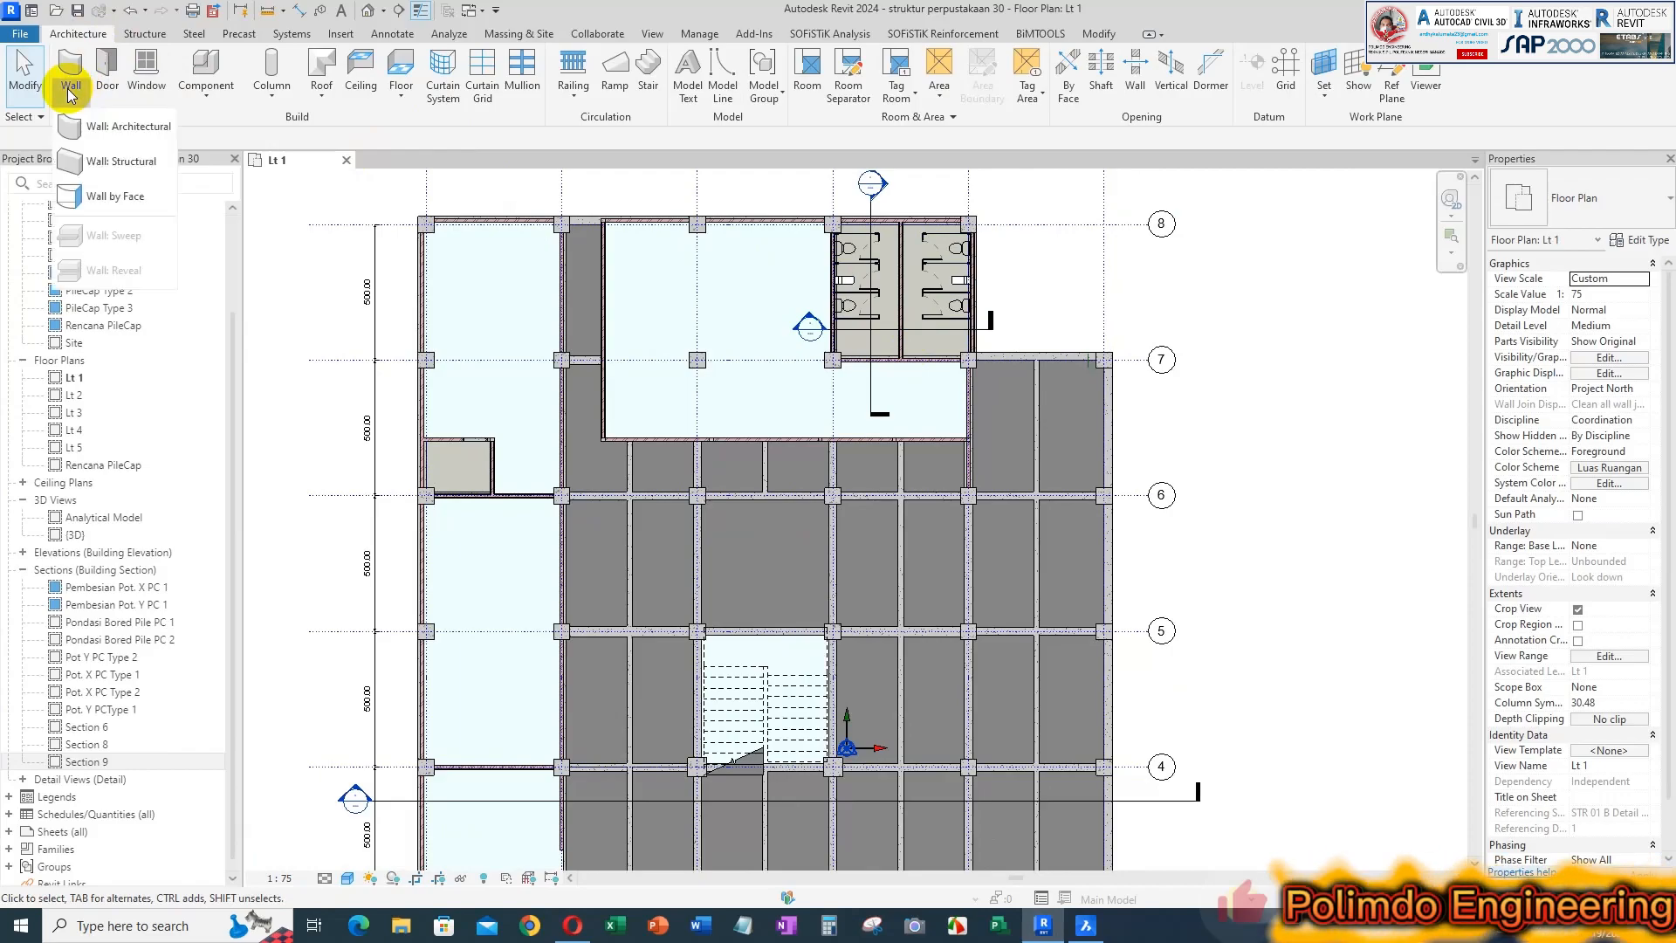
pyautogui.click(131, 127)
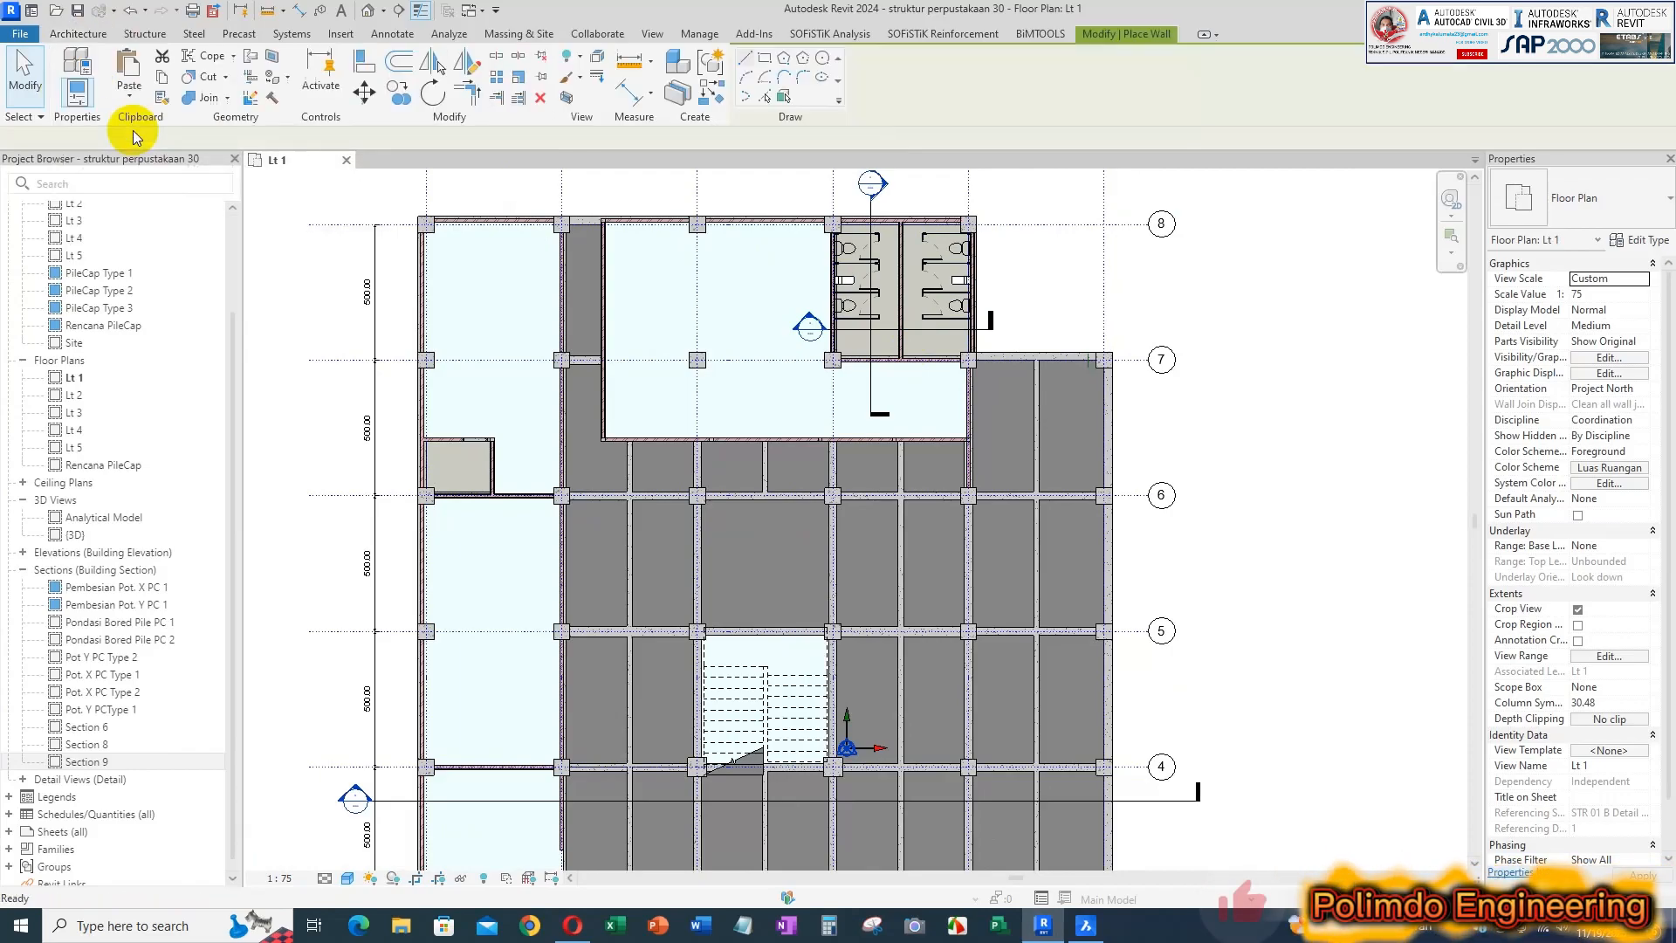
pyautogui.scroll(3, 1123, 363)
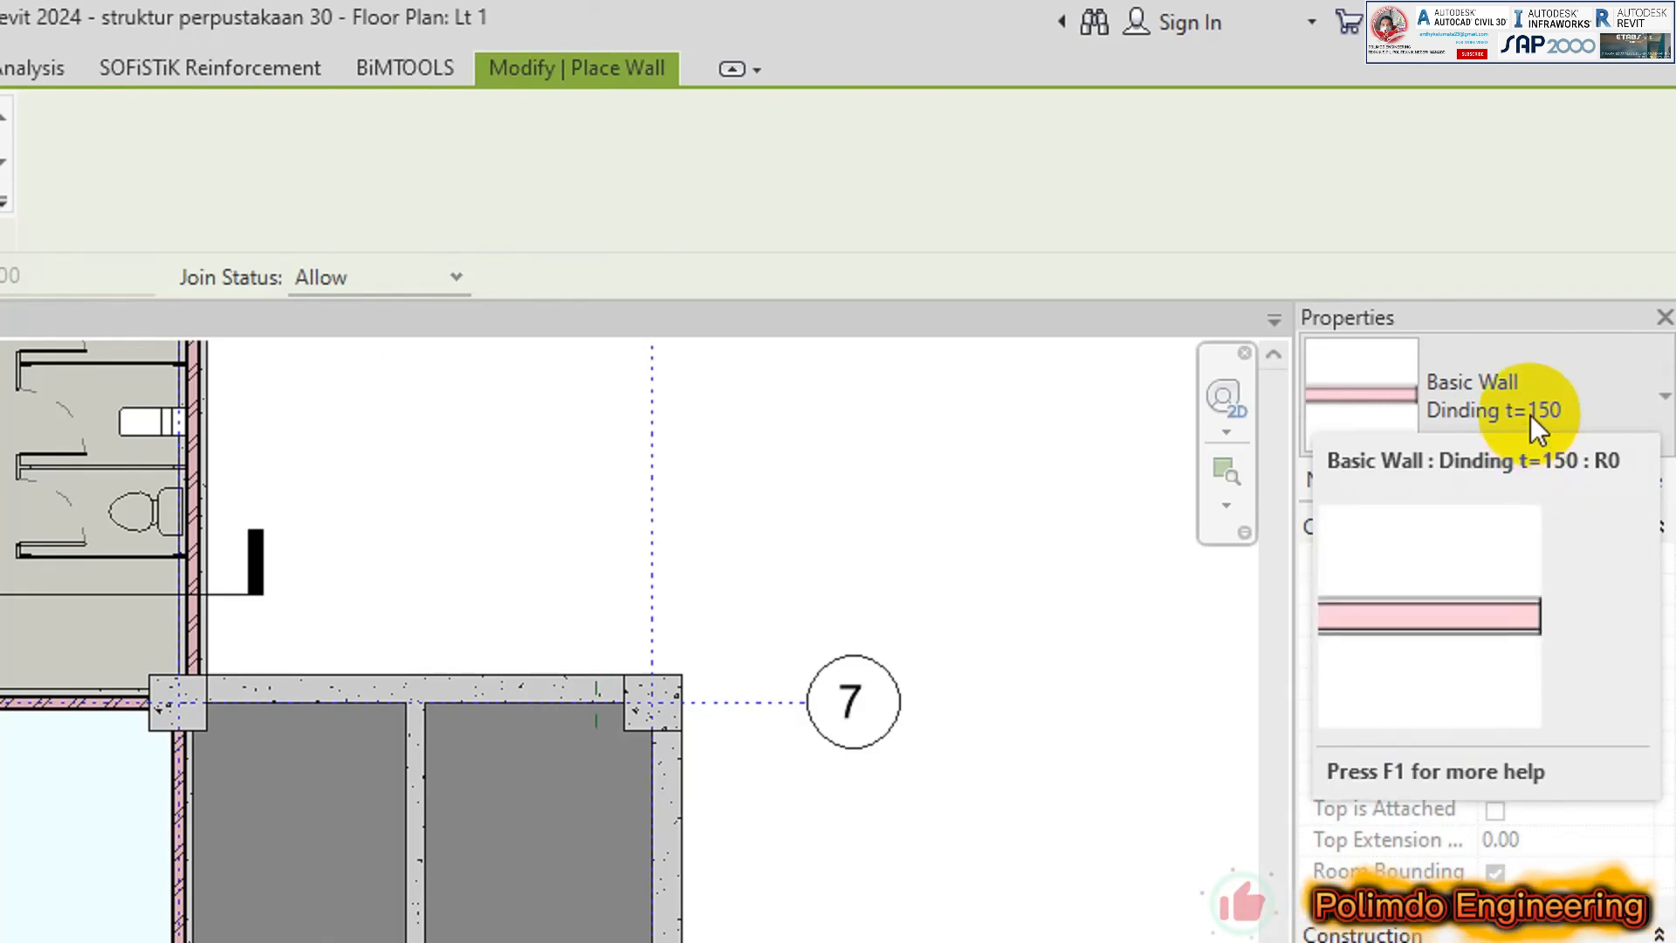
pyautogui.click(1531, 412)
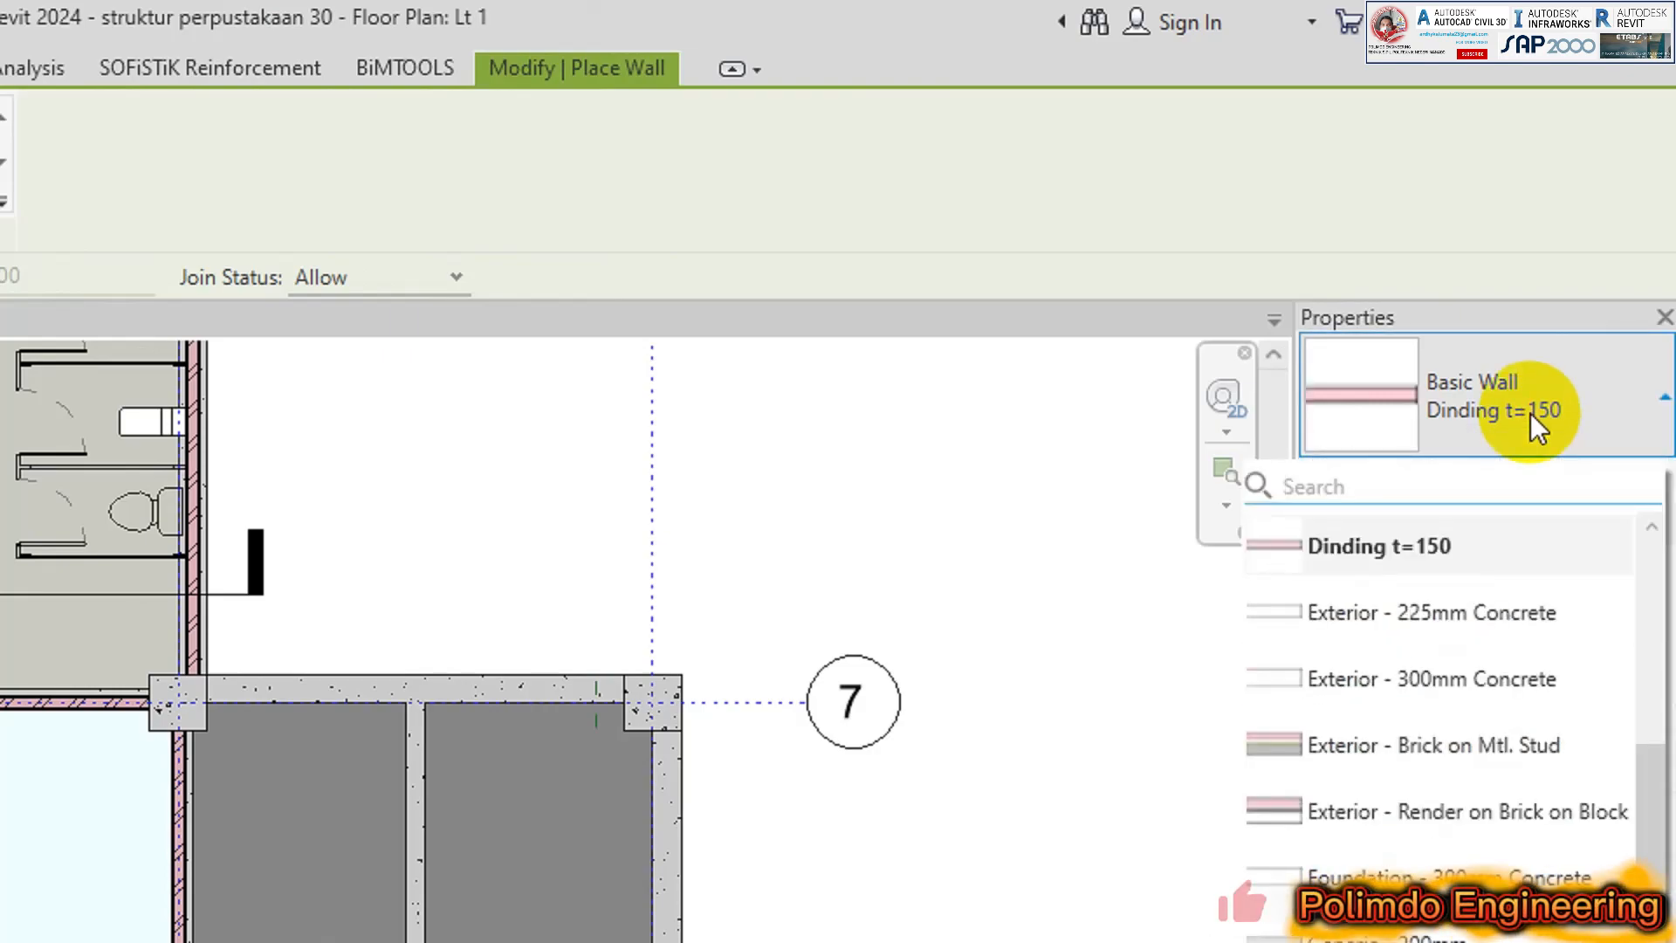
pyautogui.click(1437, 550)
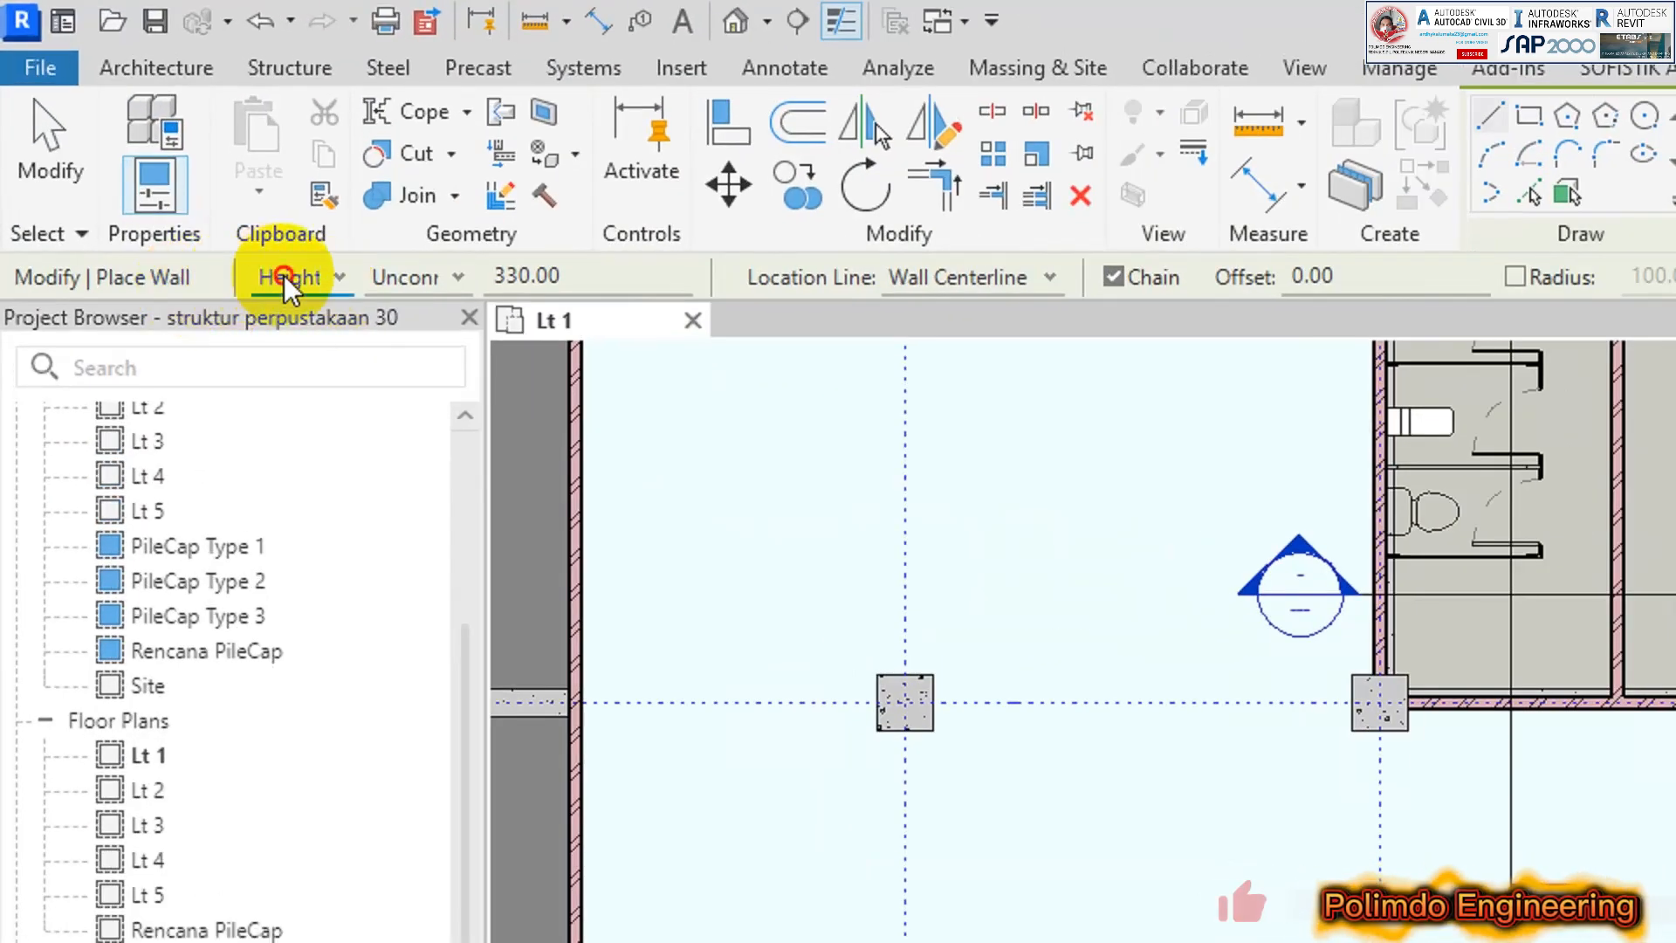
pyautogui.click(391, 276)
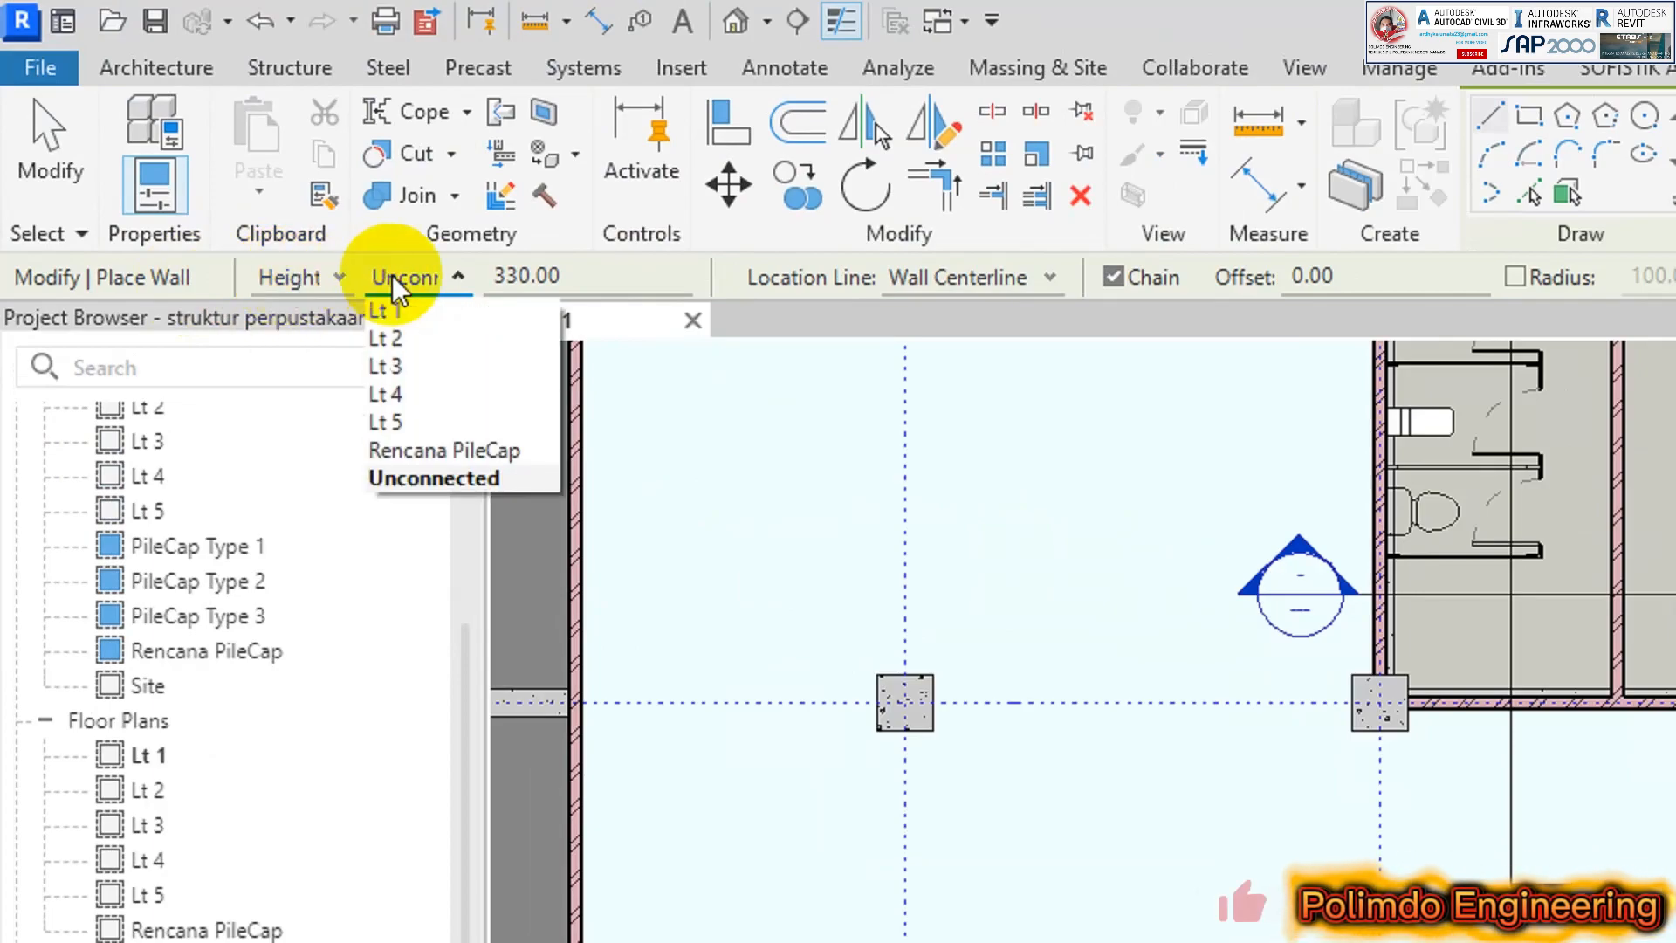
pyautogui.click(579, 278)
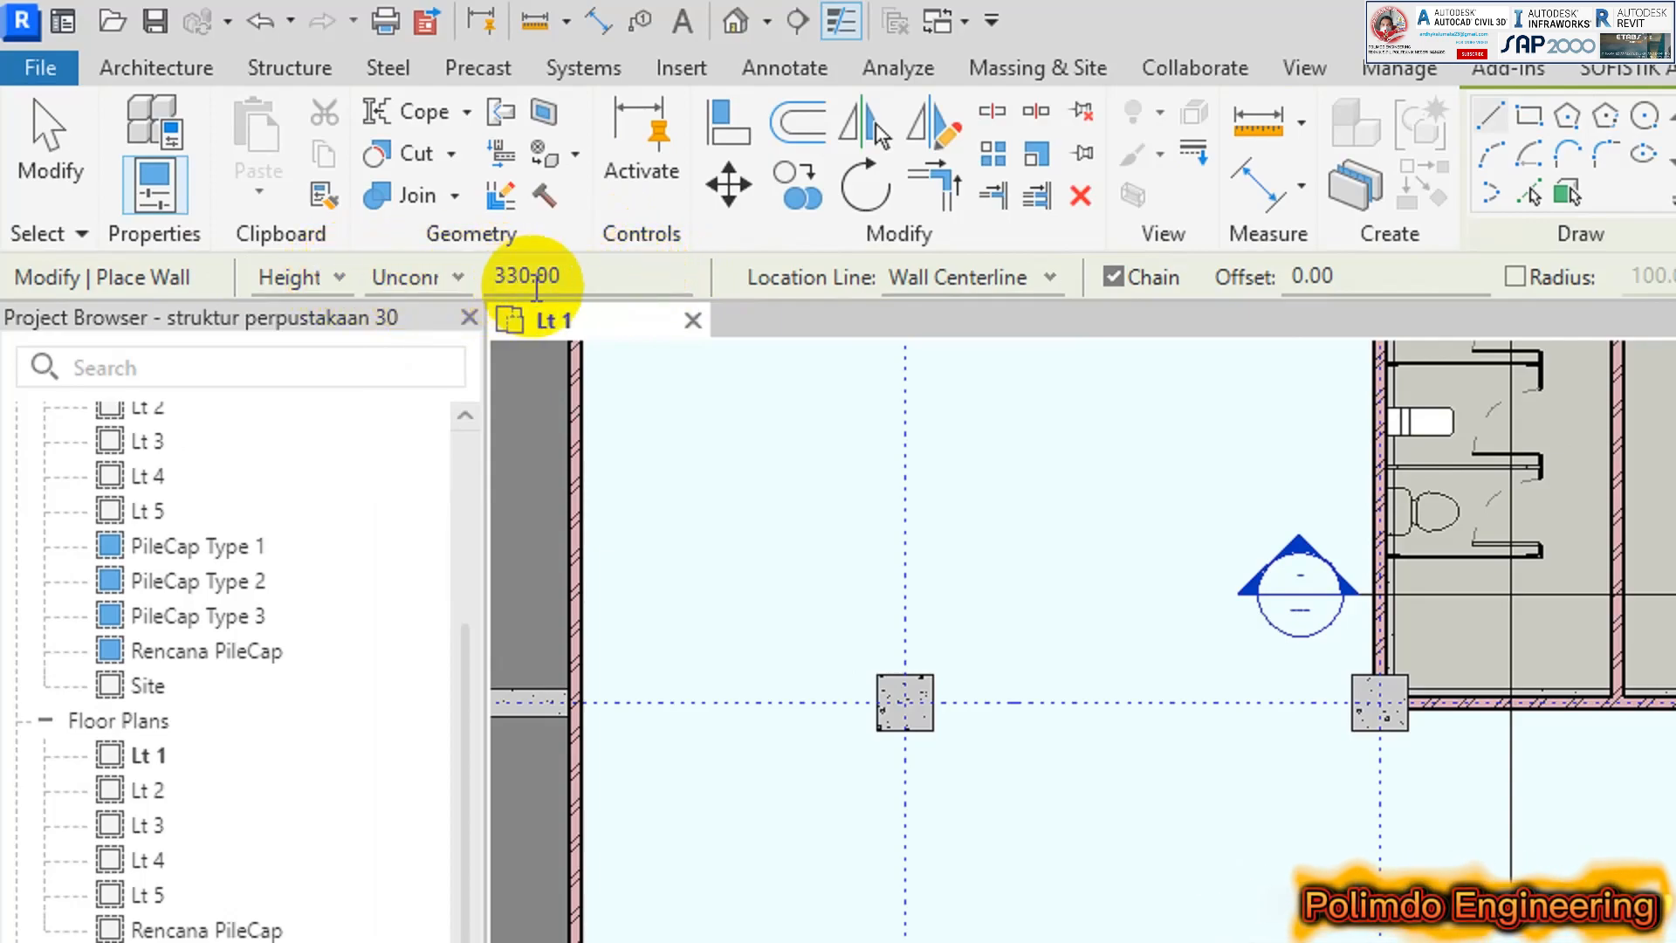
pyautogui.click(352, 285)
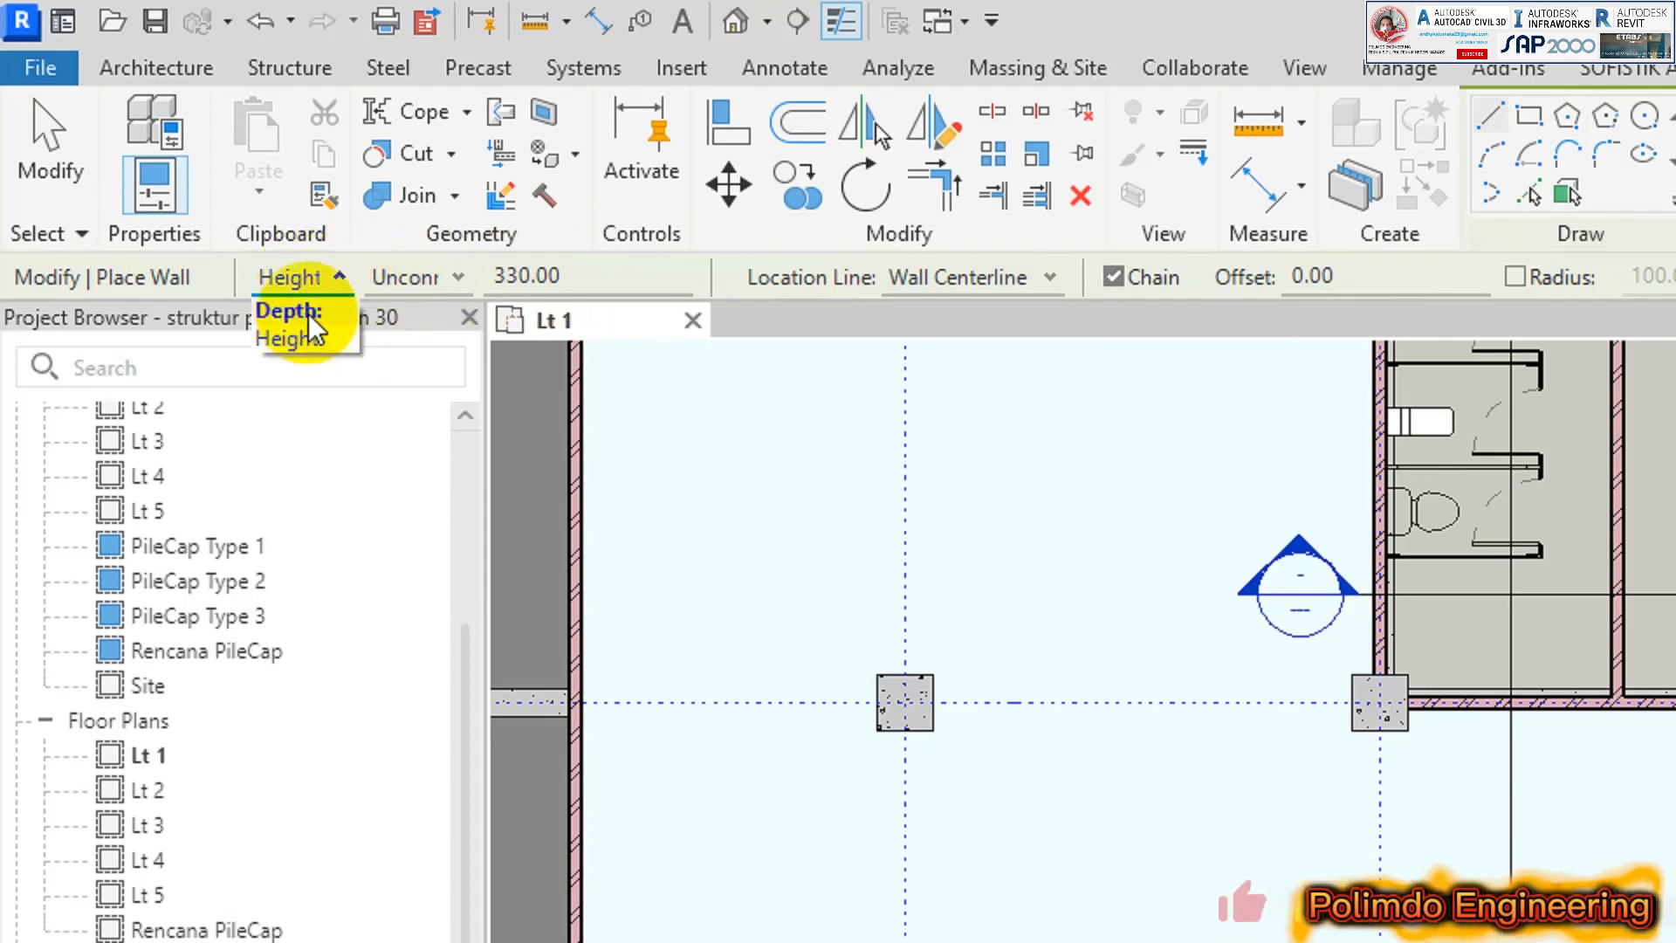
pyautogui.click(325, 308)
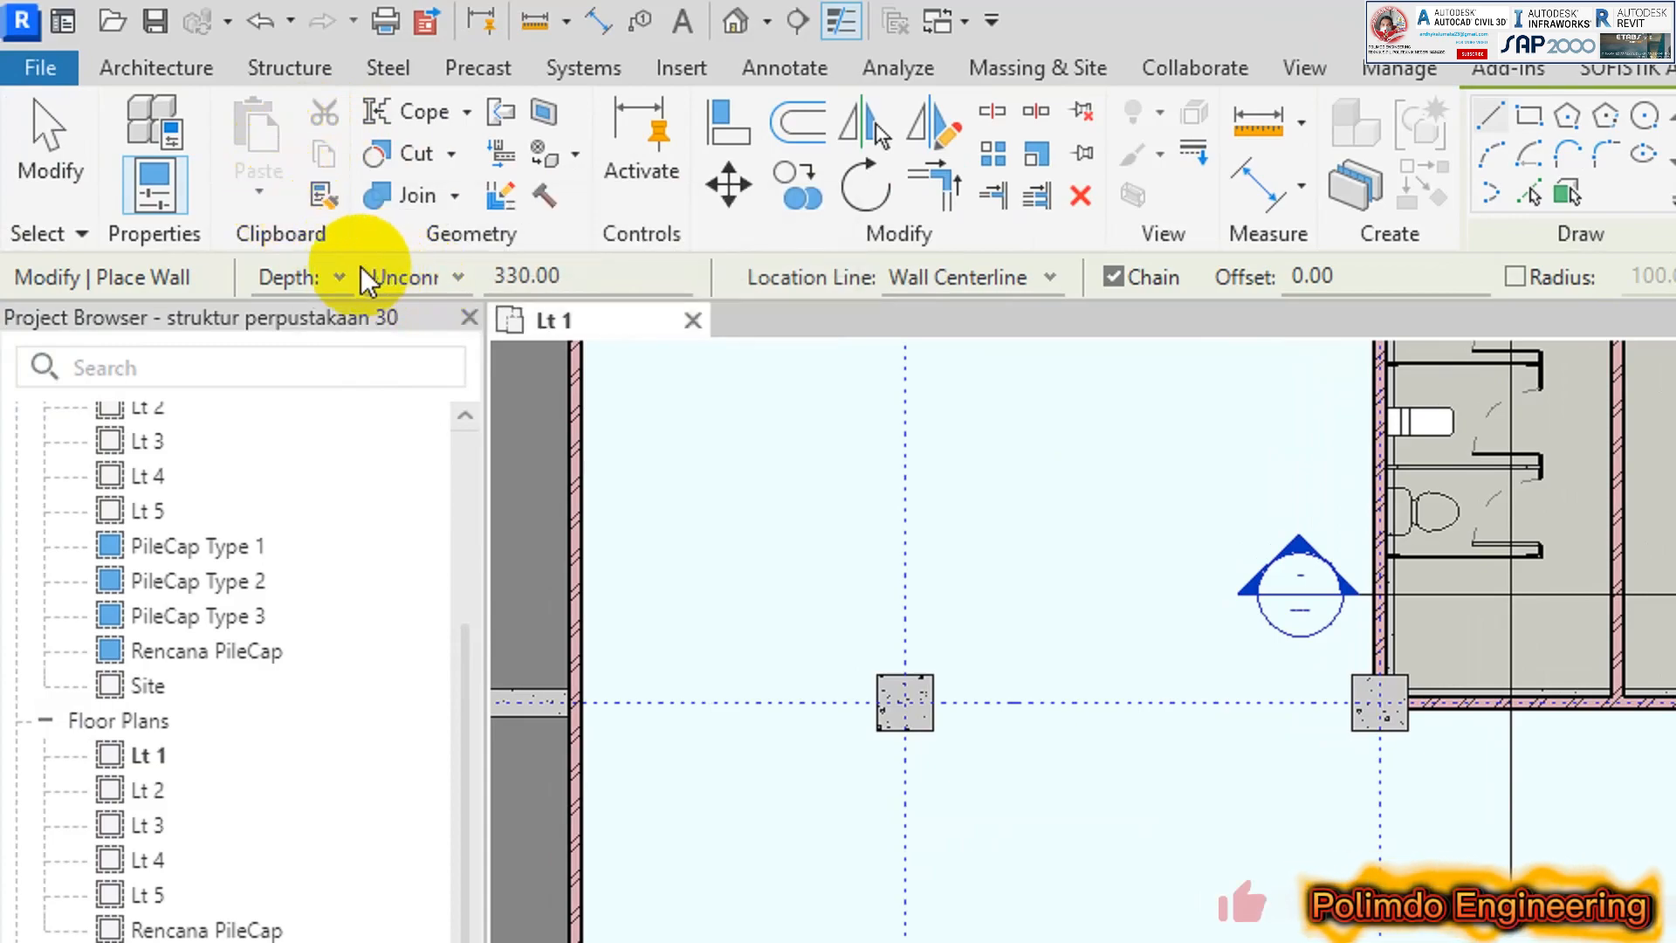
pyautogui.click(330, 278)
pyautogui.click(321, 339)
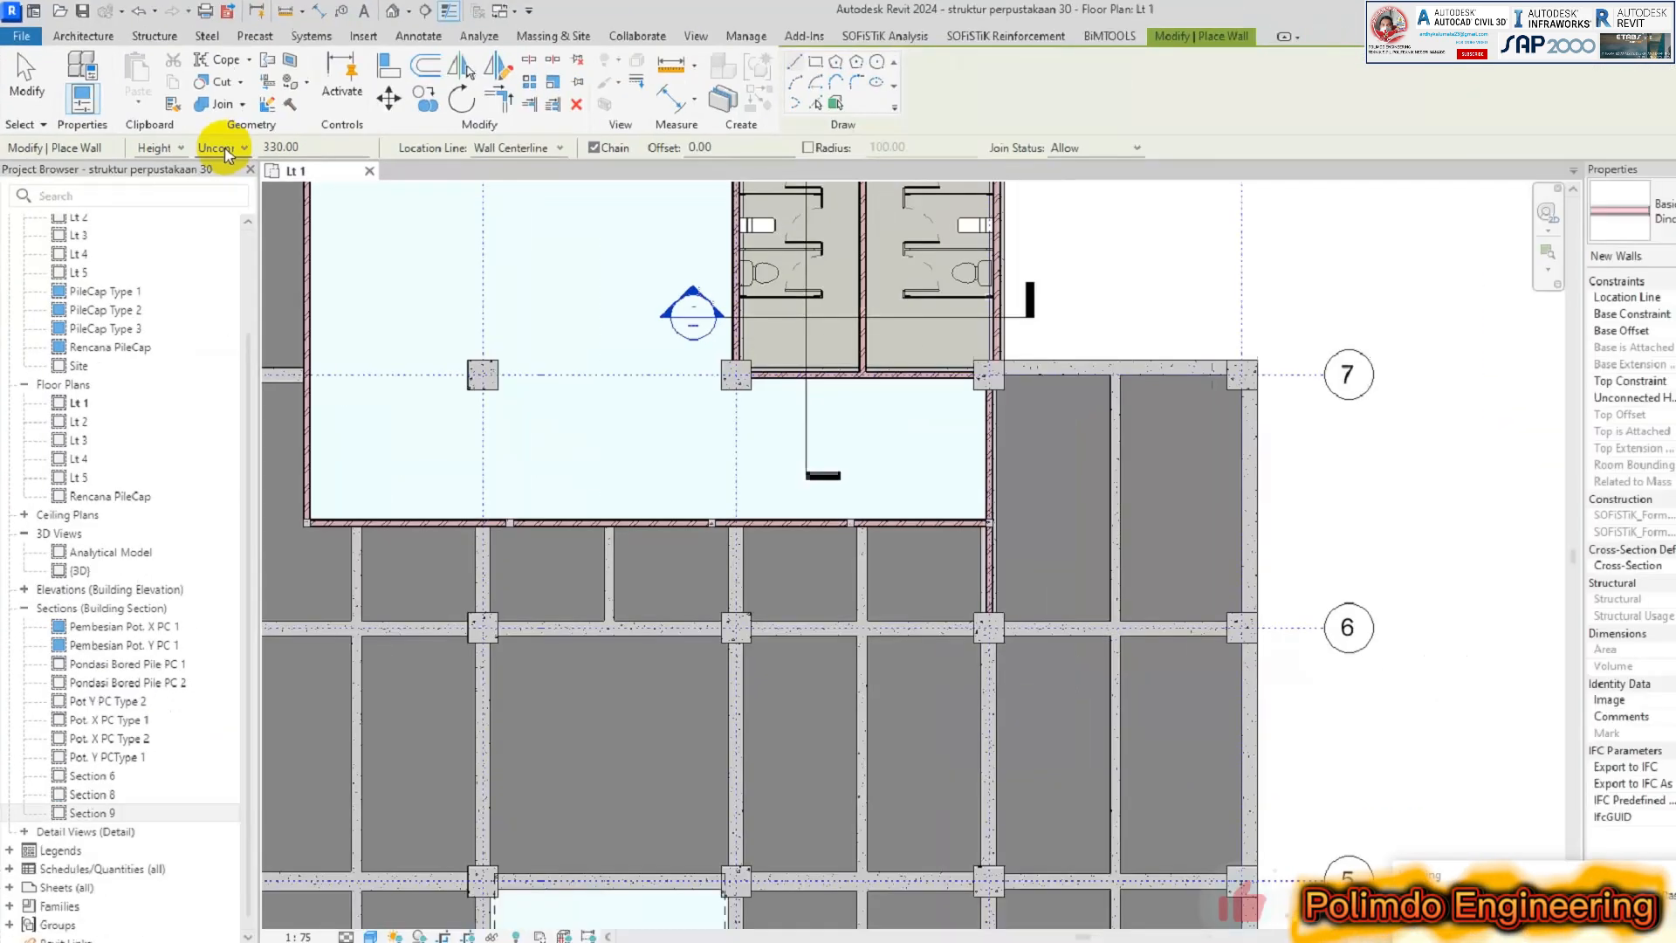
# Set the new wall's height up to level Lt 2 and its location line to Wall Centerline
pyautogui.click(424, 278)
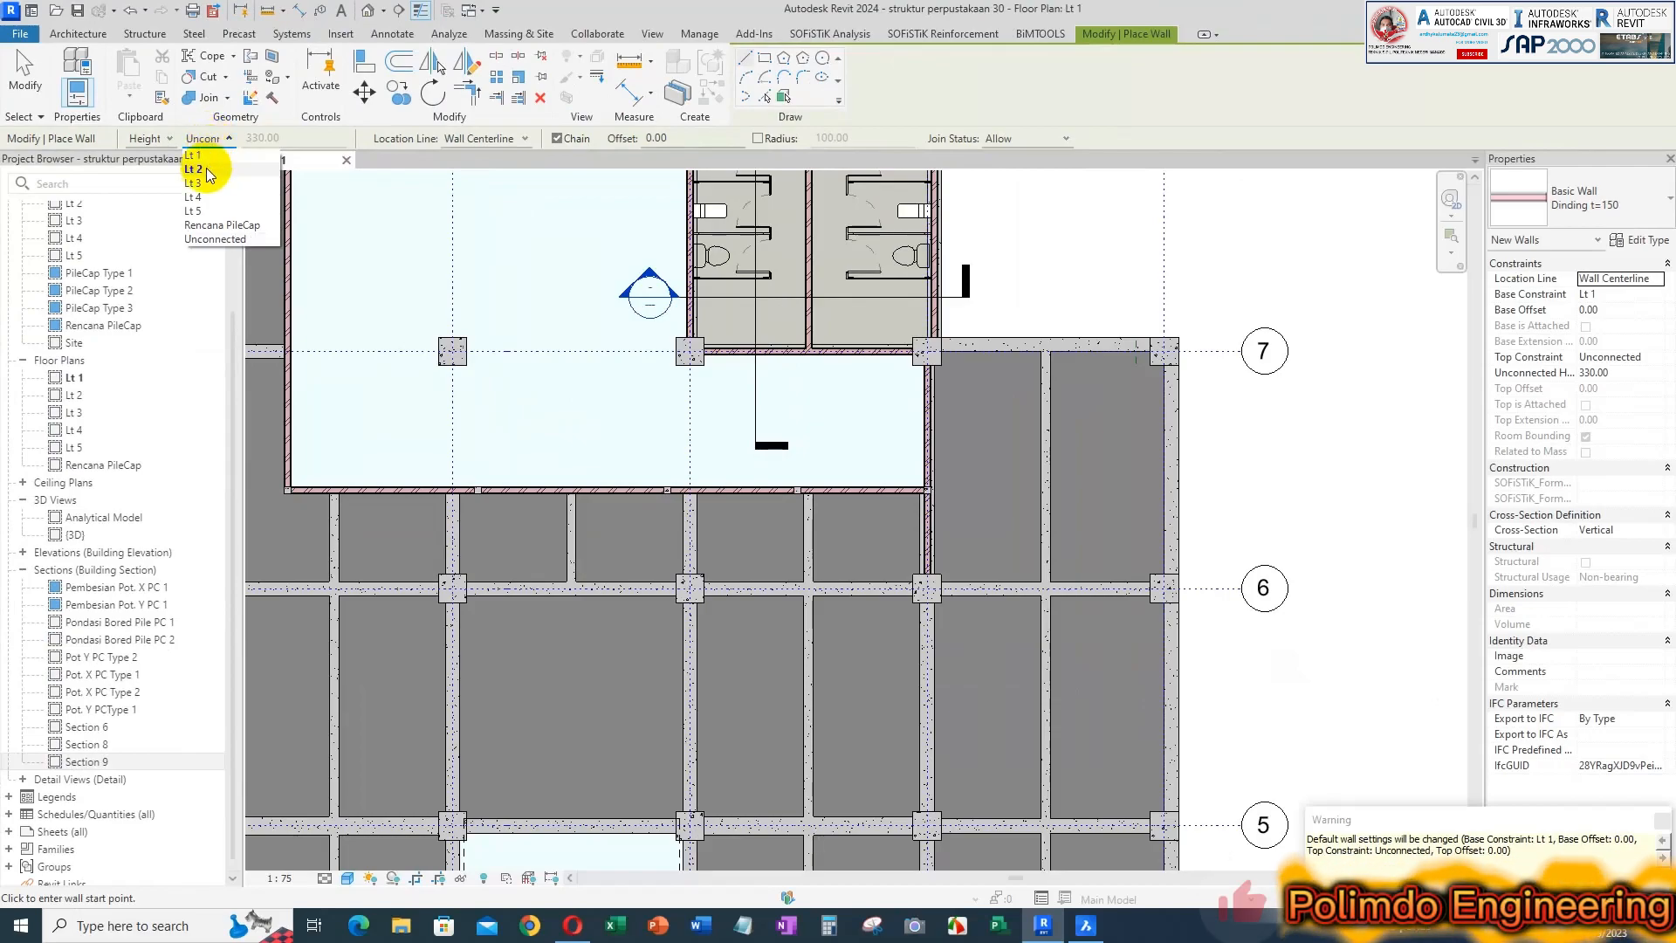
pyautogui.click(193, 169)
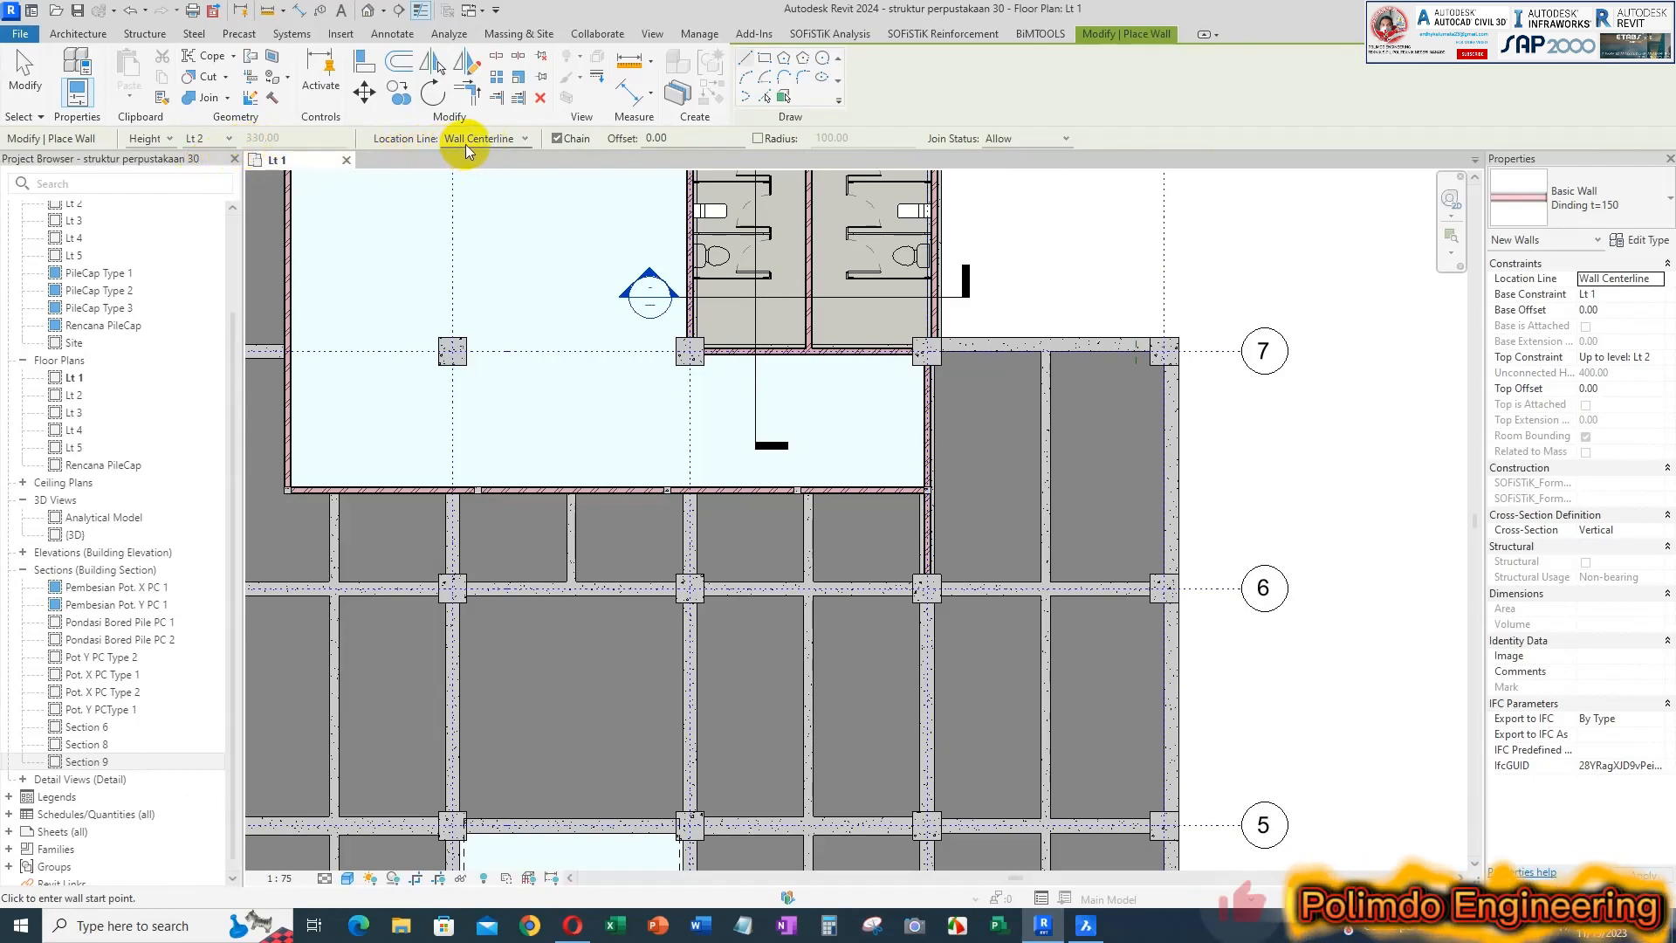
pyautogui.click(490, 141)
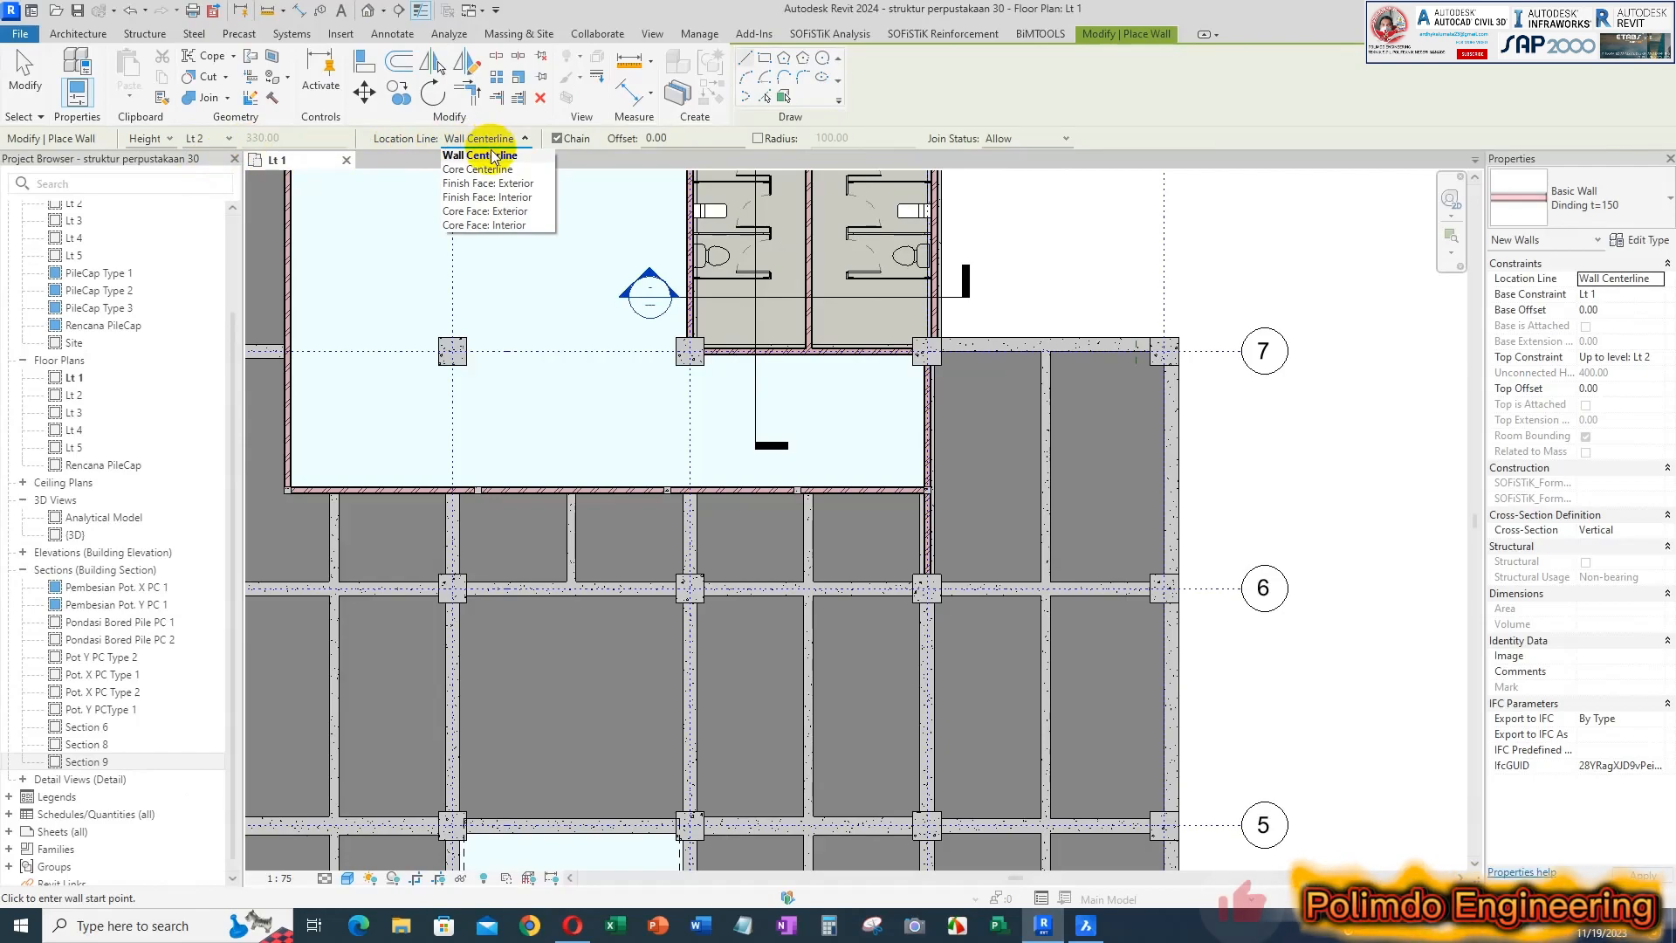
pyautogui.click(493, 157)
pyautogui.scroll(4, 956, 347)
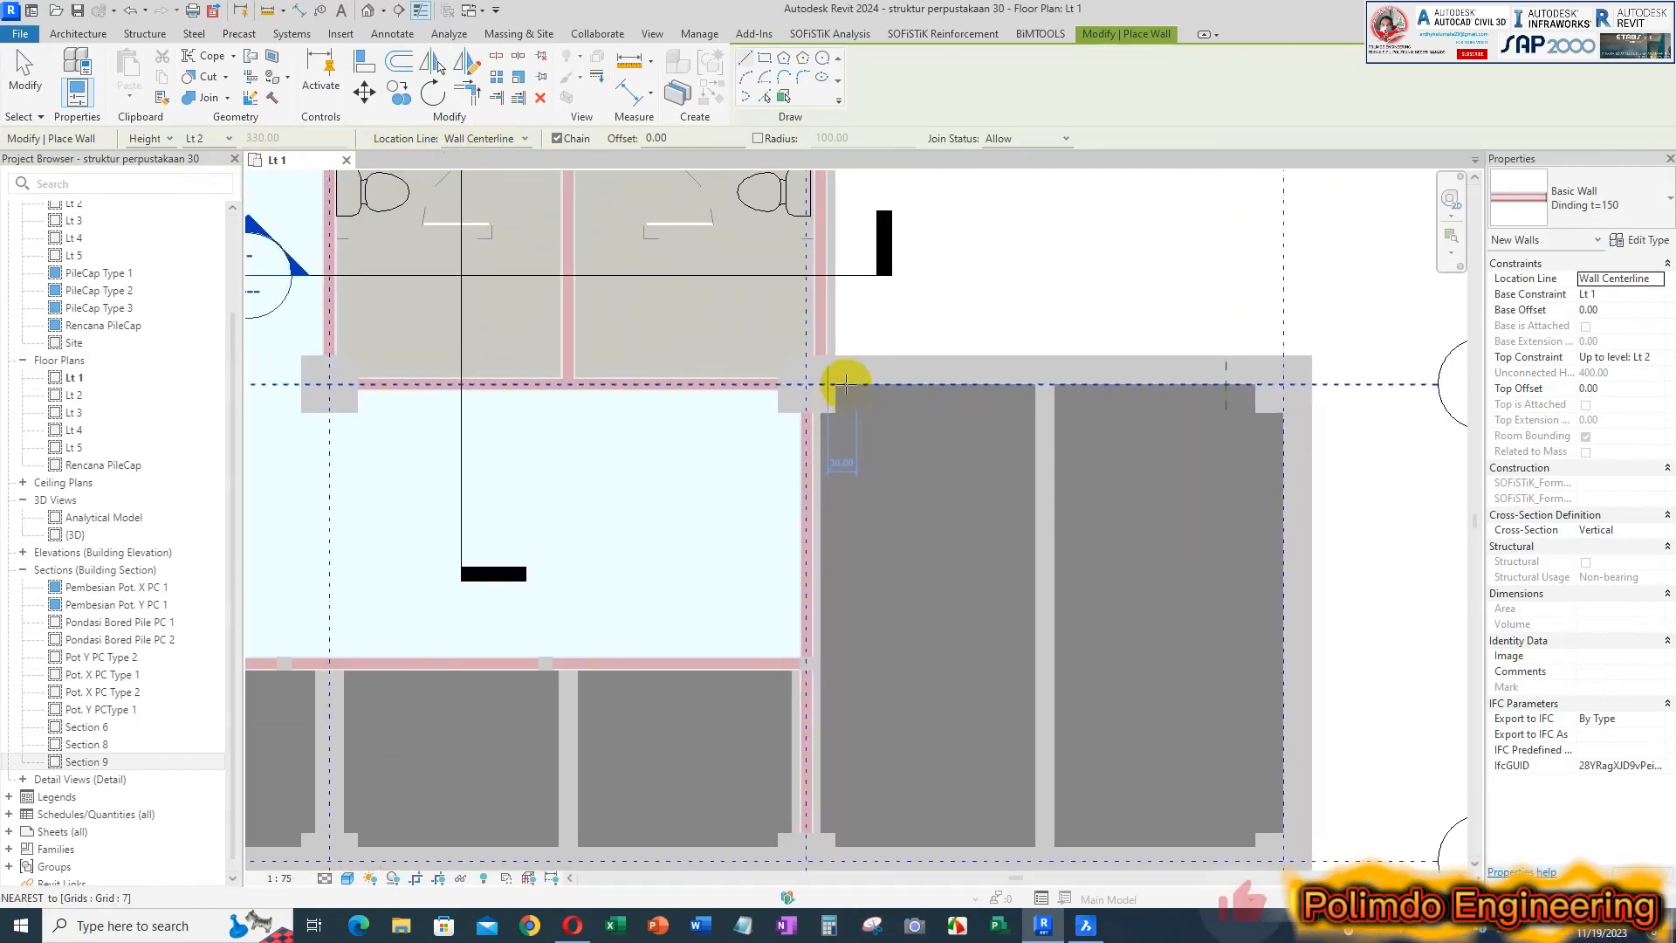
pyautogui.click(803, 369)
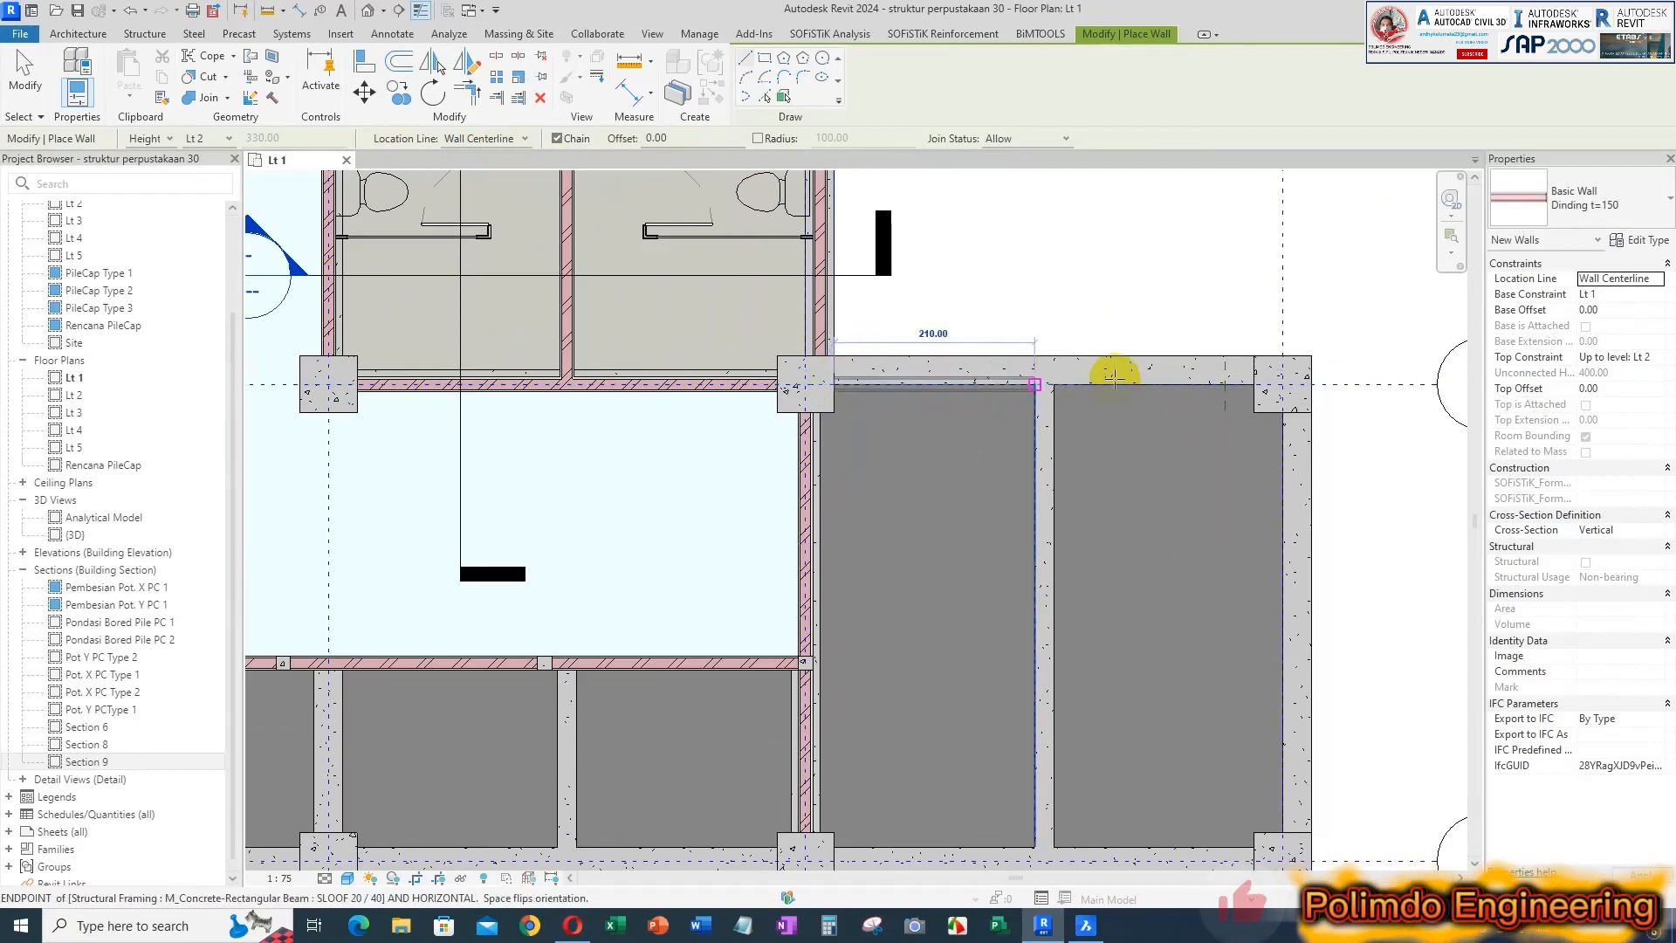
pyautogui.scroll(2, 1209, 371)
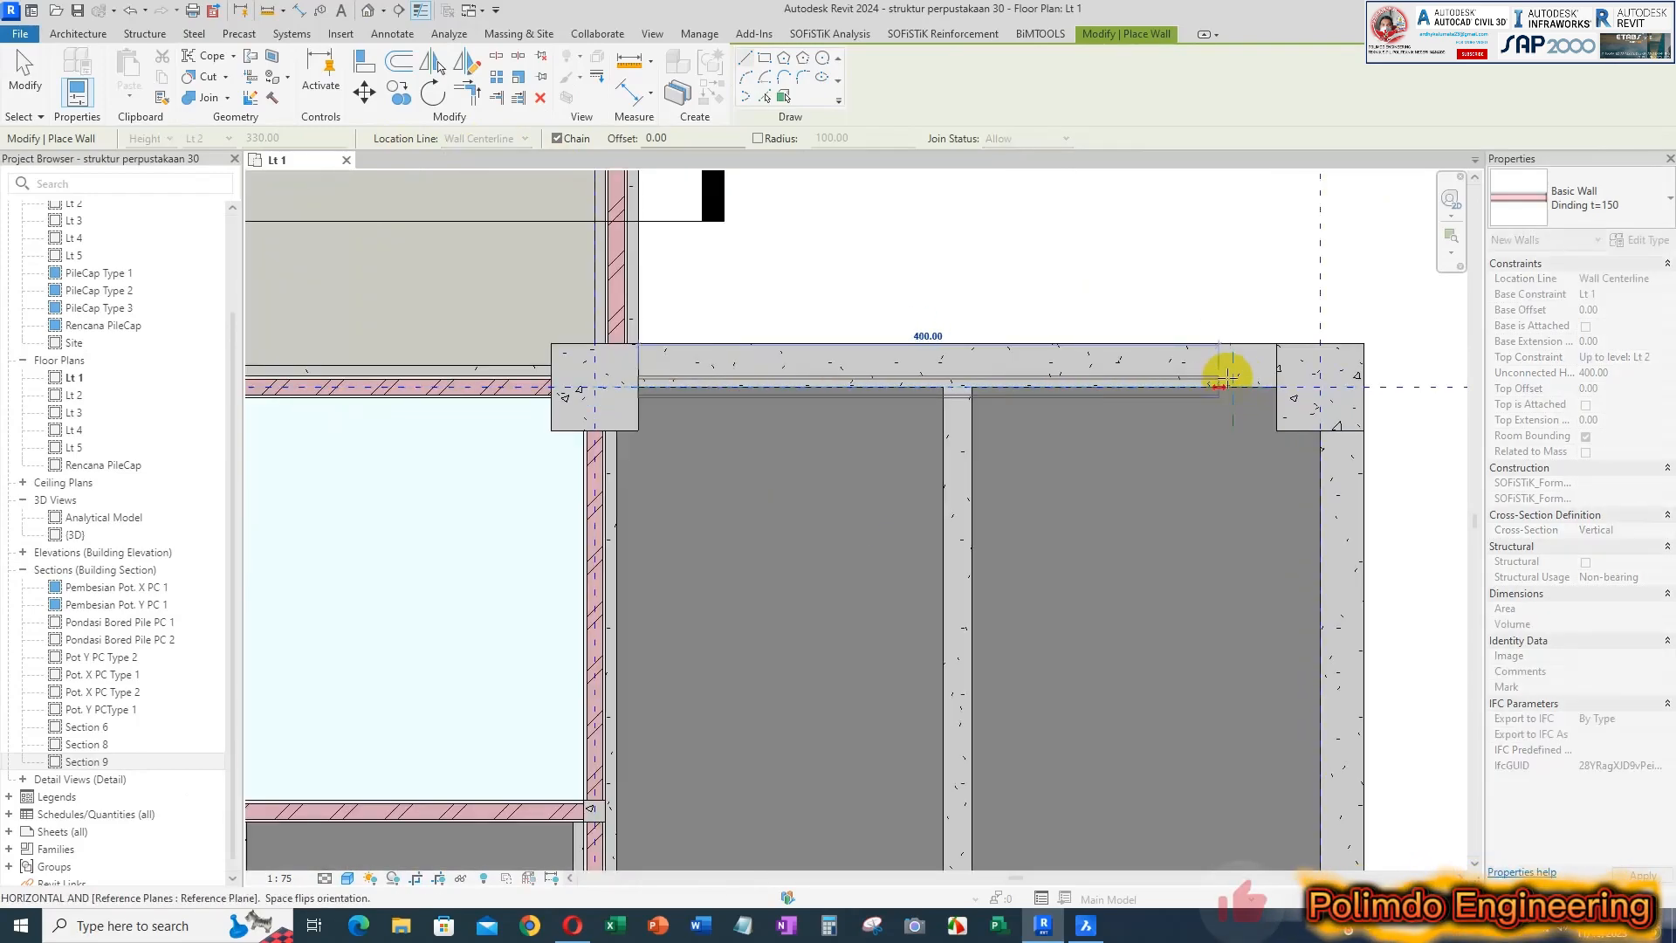
pyautogui.press('Escape')
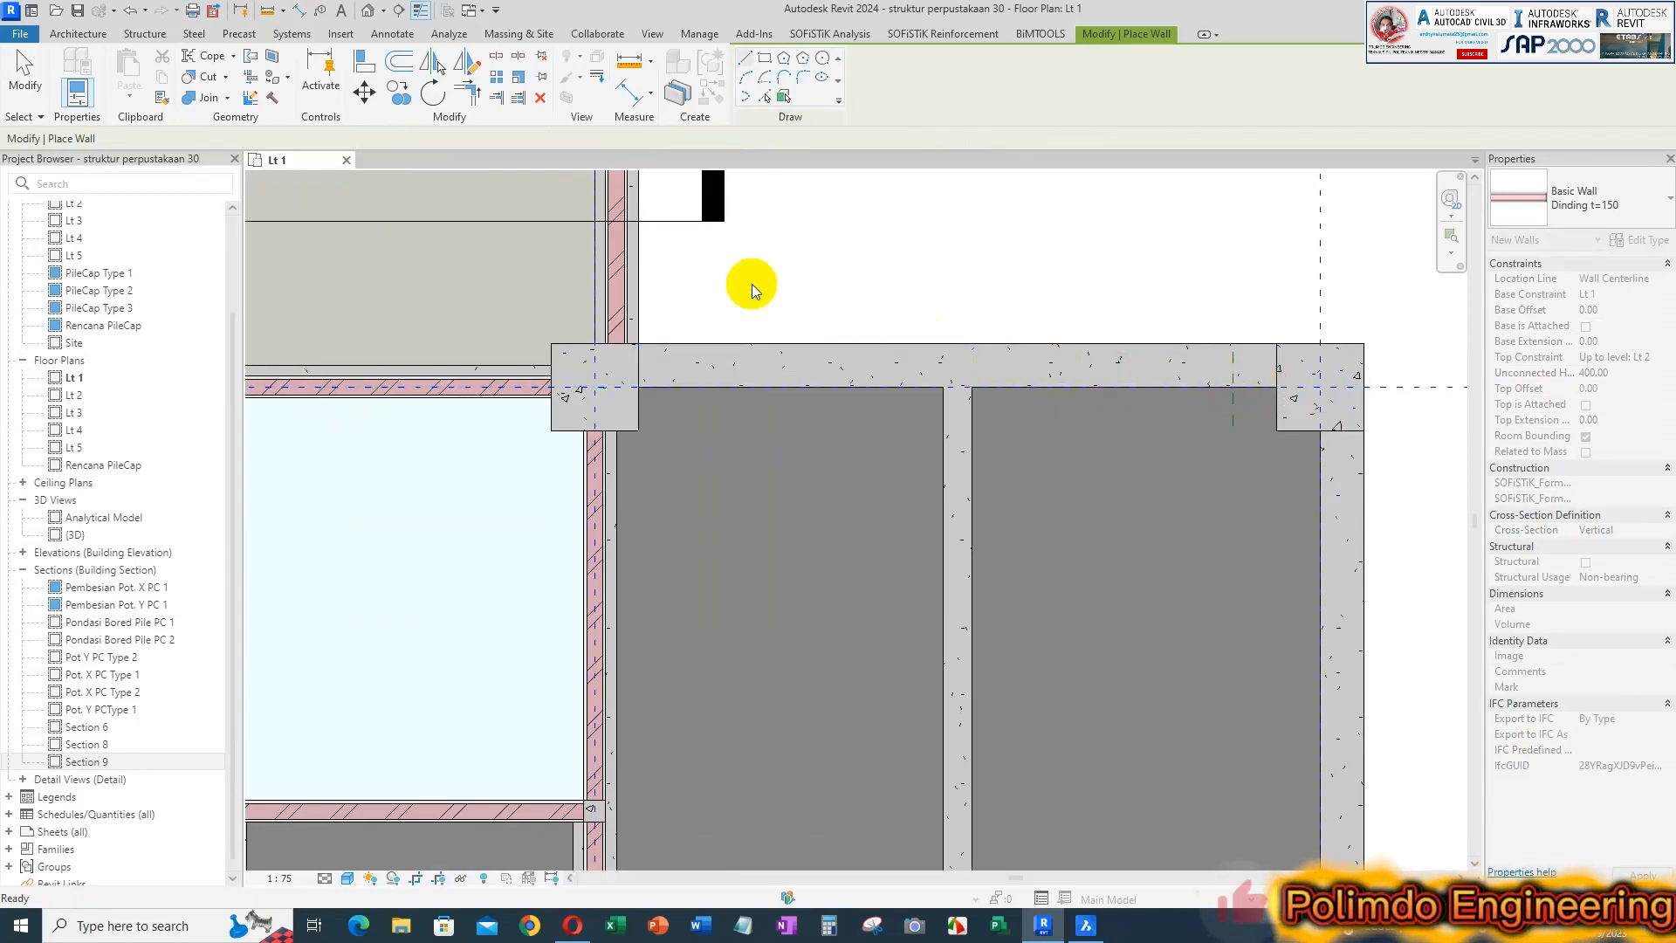
# Set the wall's location line to Finish Face: Interior and try to draw it along grid 7 between the last two columns
pyautogui.click(480, 140)
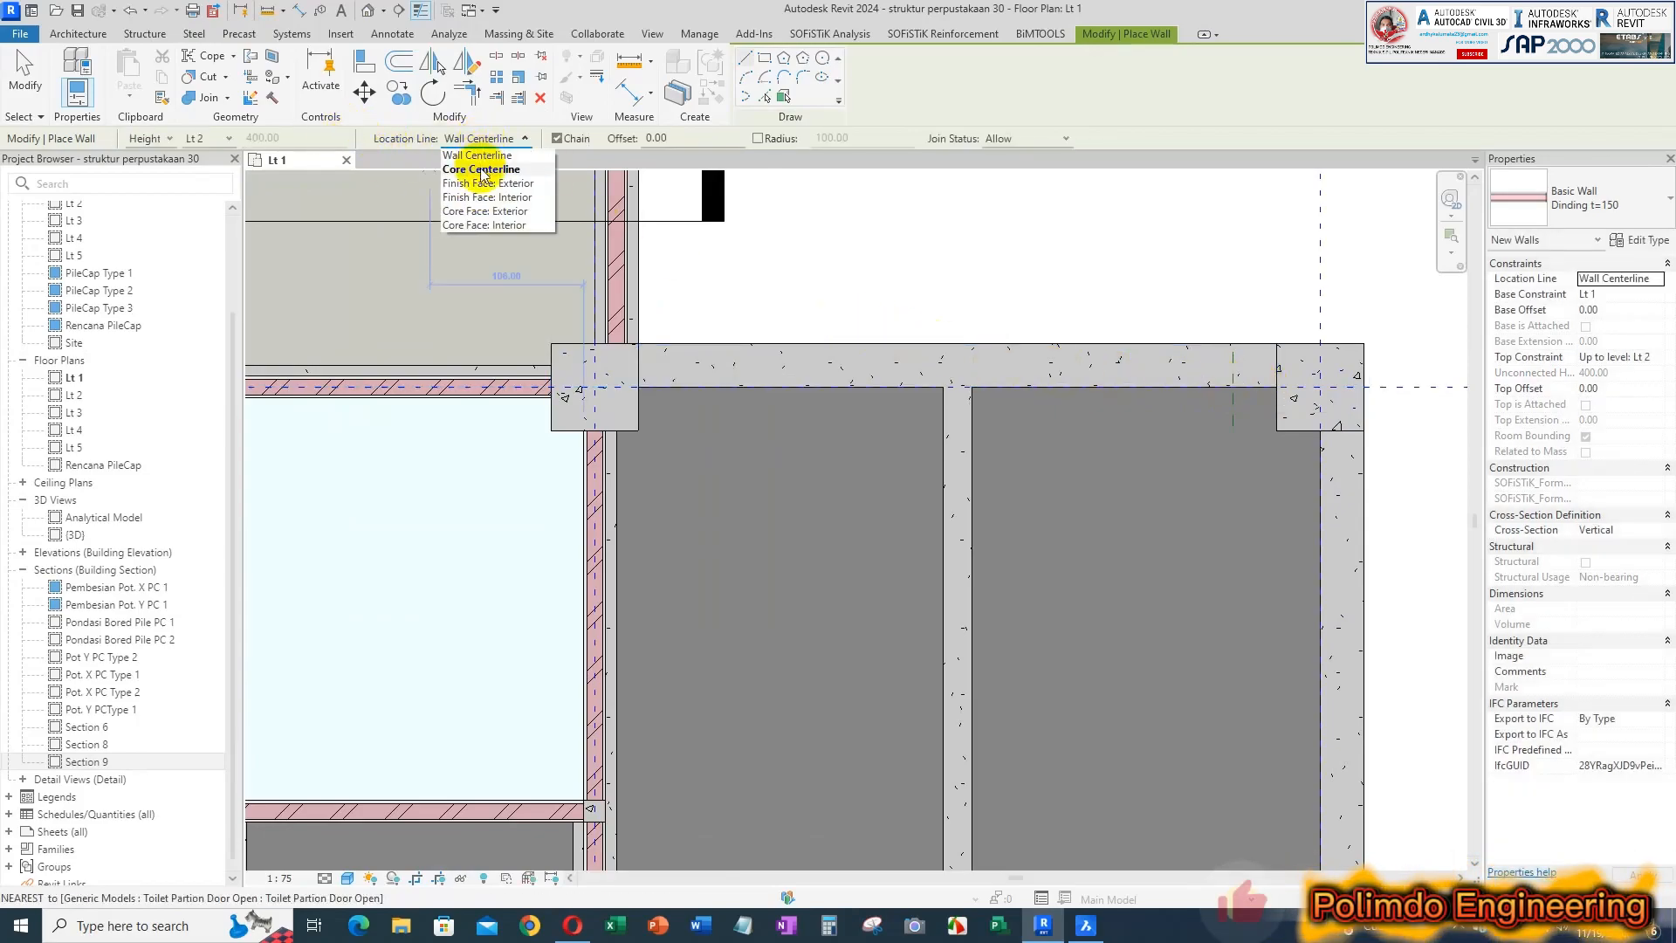
pyautogui.click(489, 197)
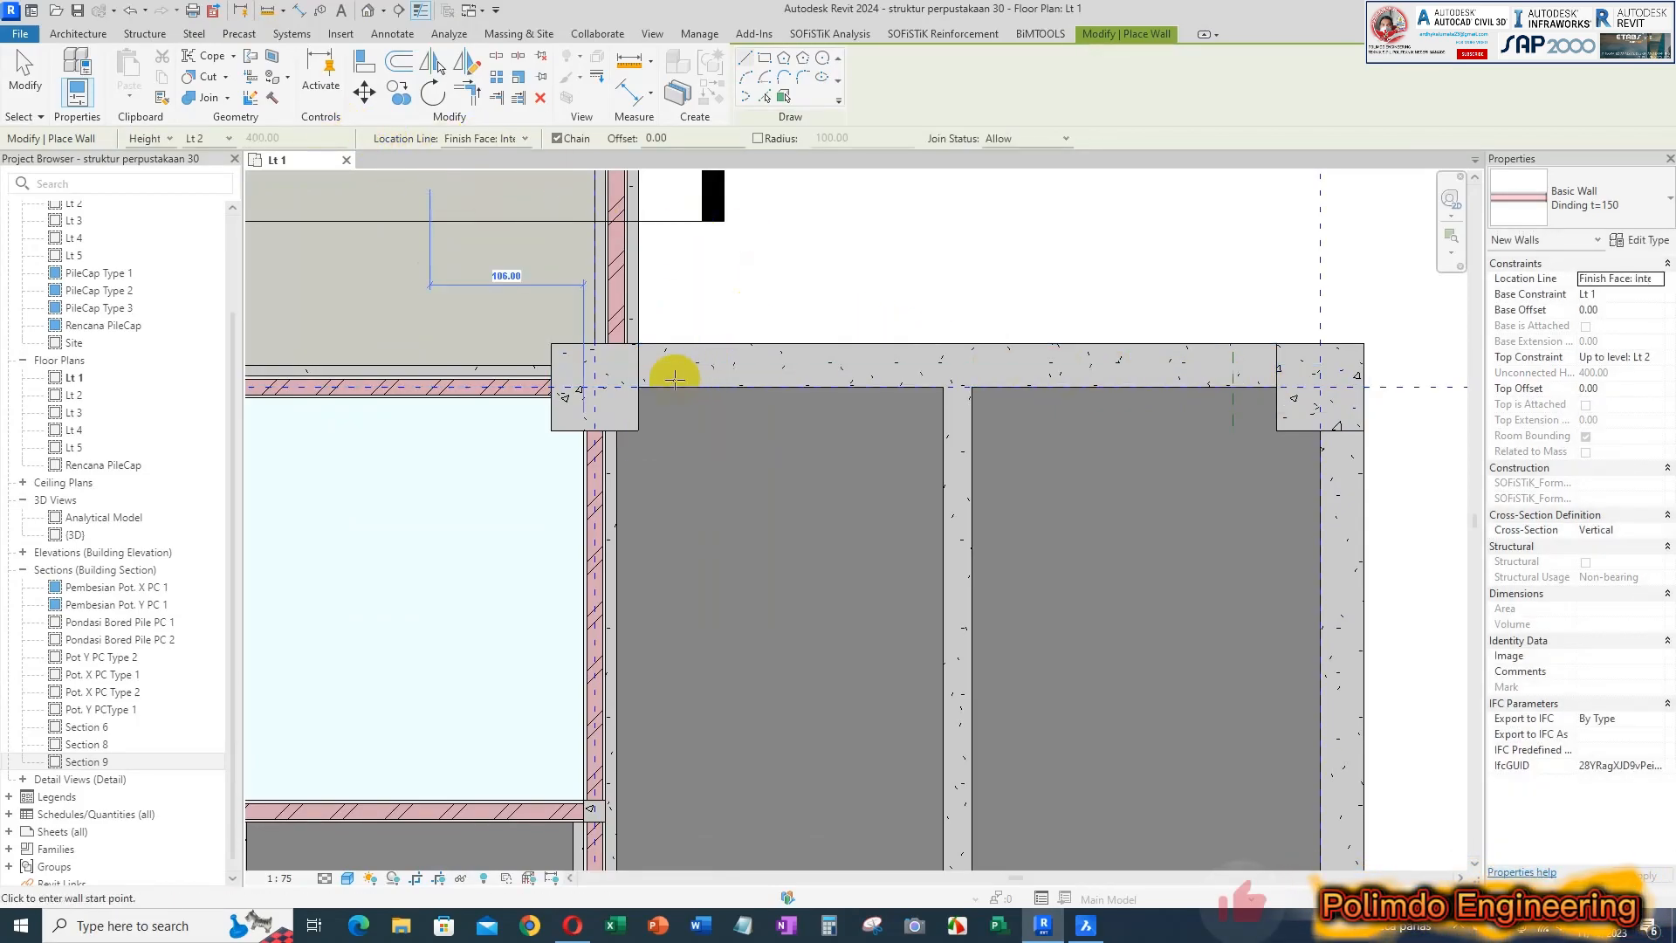
pyautogui.click(710, 383)
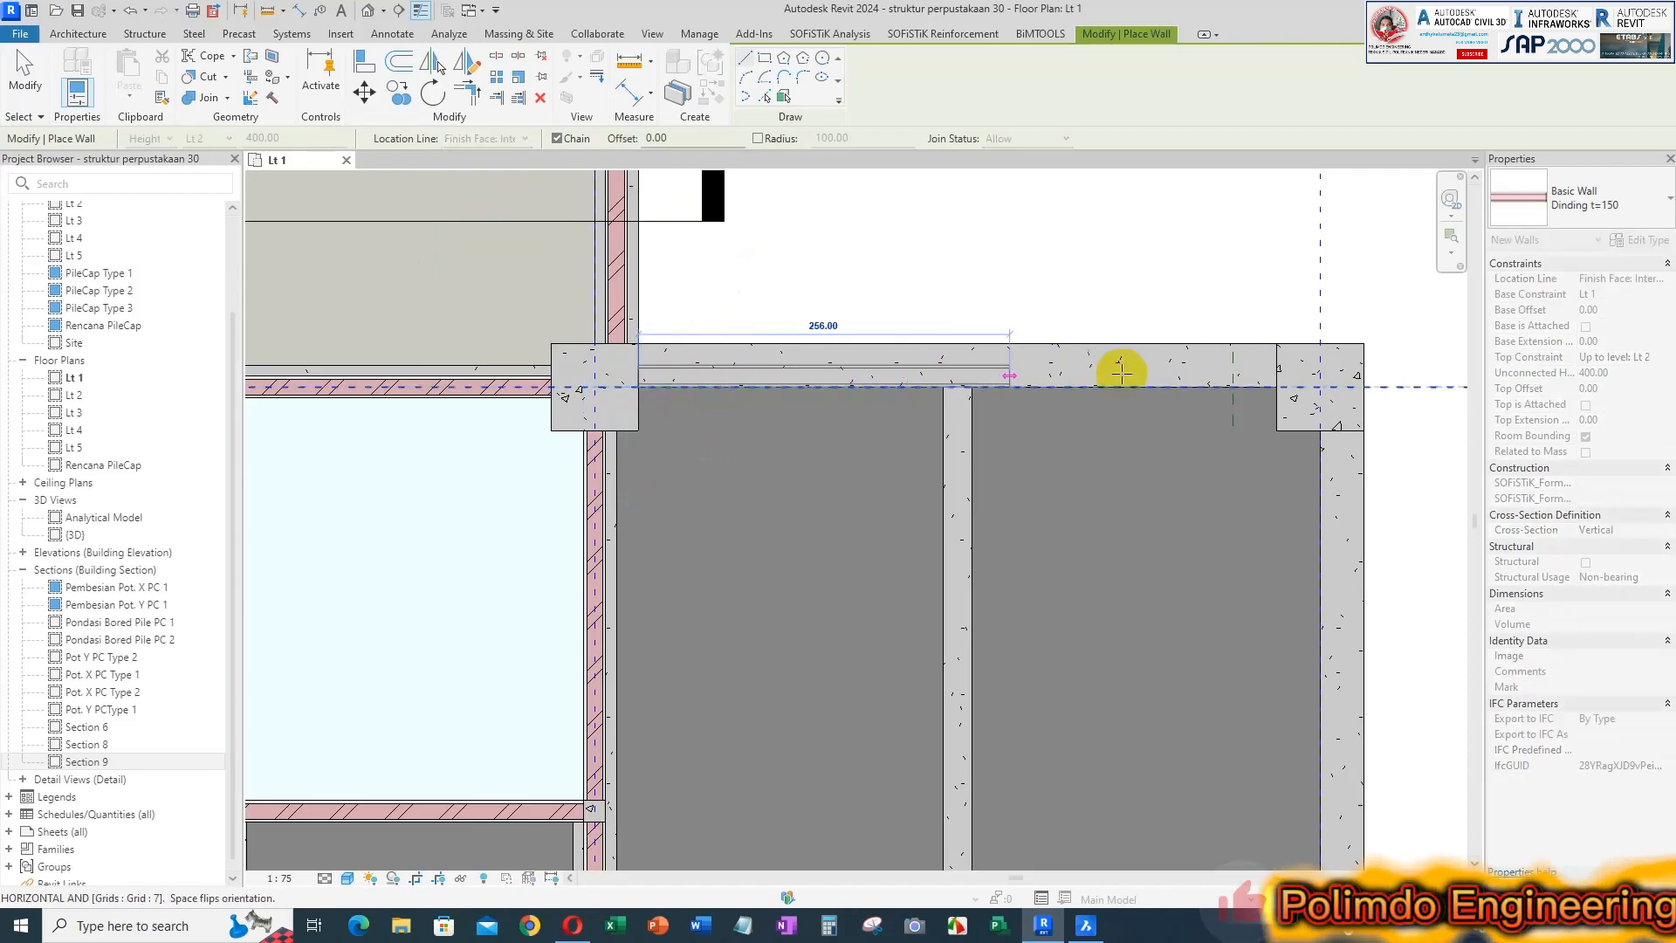
pyautogui.click(1276, 385)
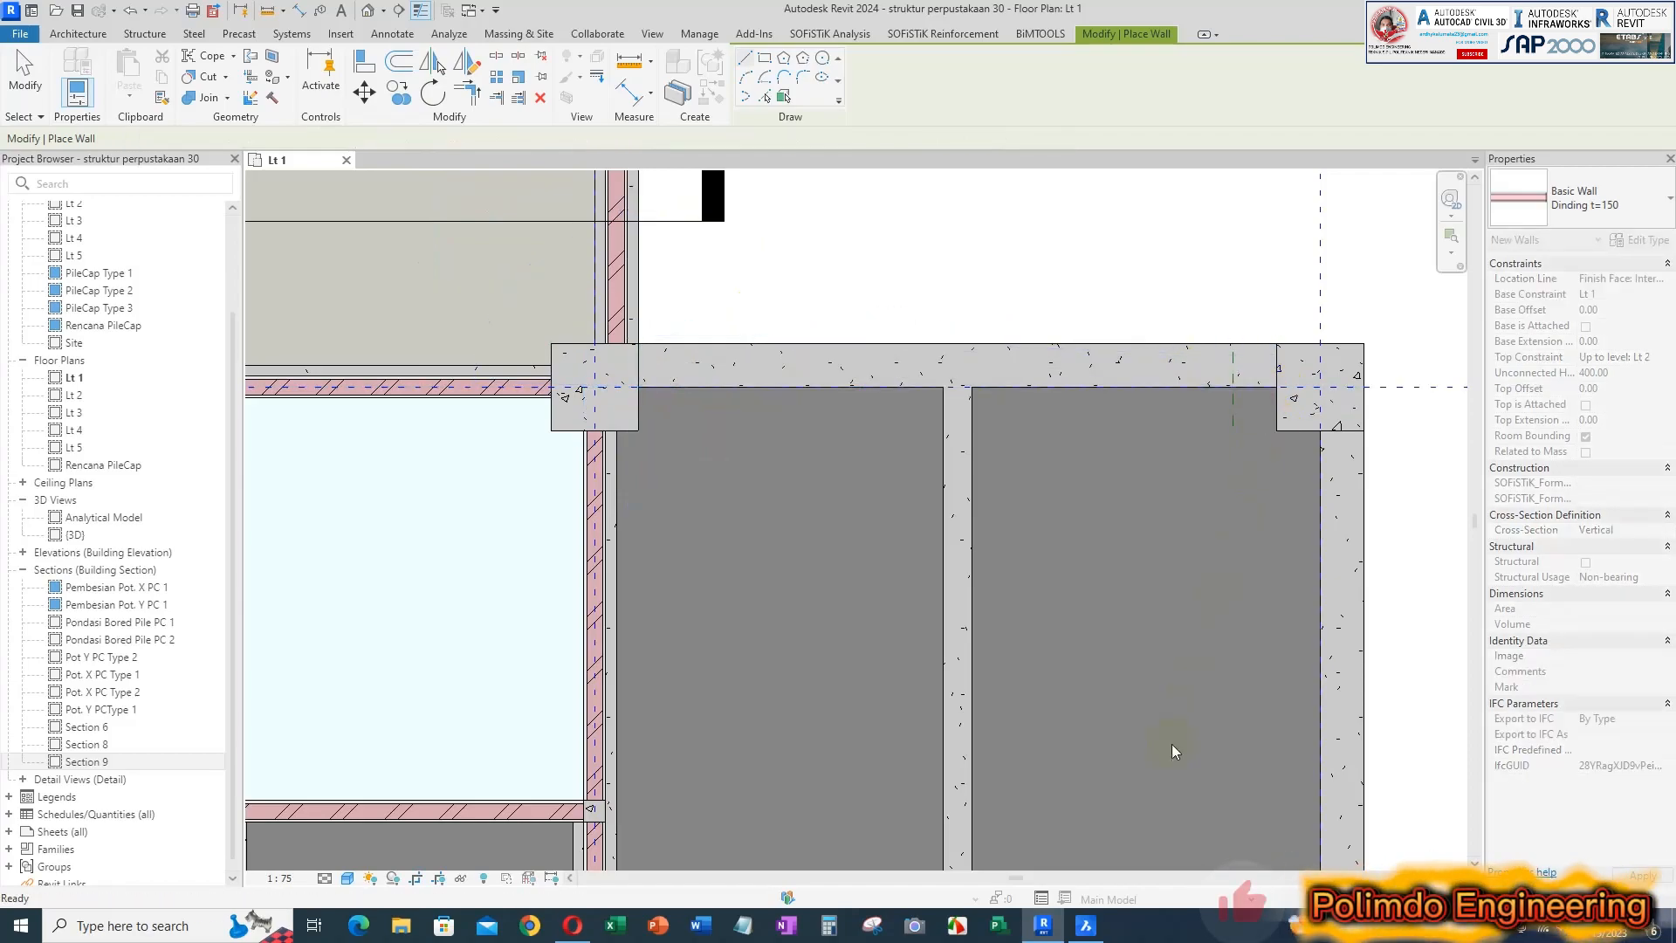
# Check the upper wall of R. RESERVASI in BricsCAD, and back in Revit draw a 440 cm wall along grid 7 between the columns
pyautogui.click(1085, 926)
pyautogui.scroll(8, 928, 314)
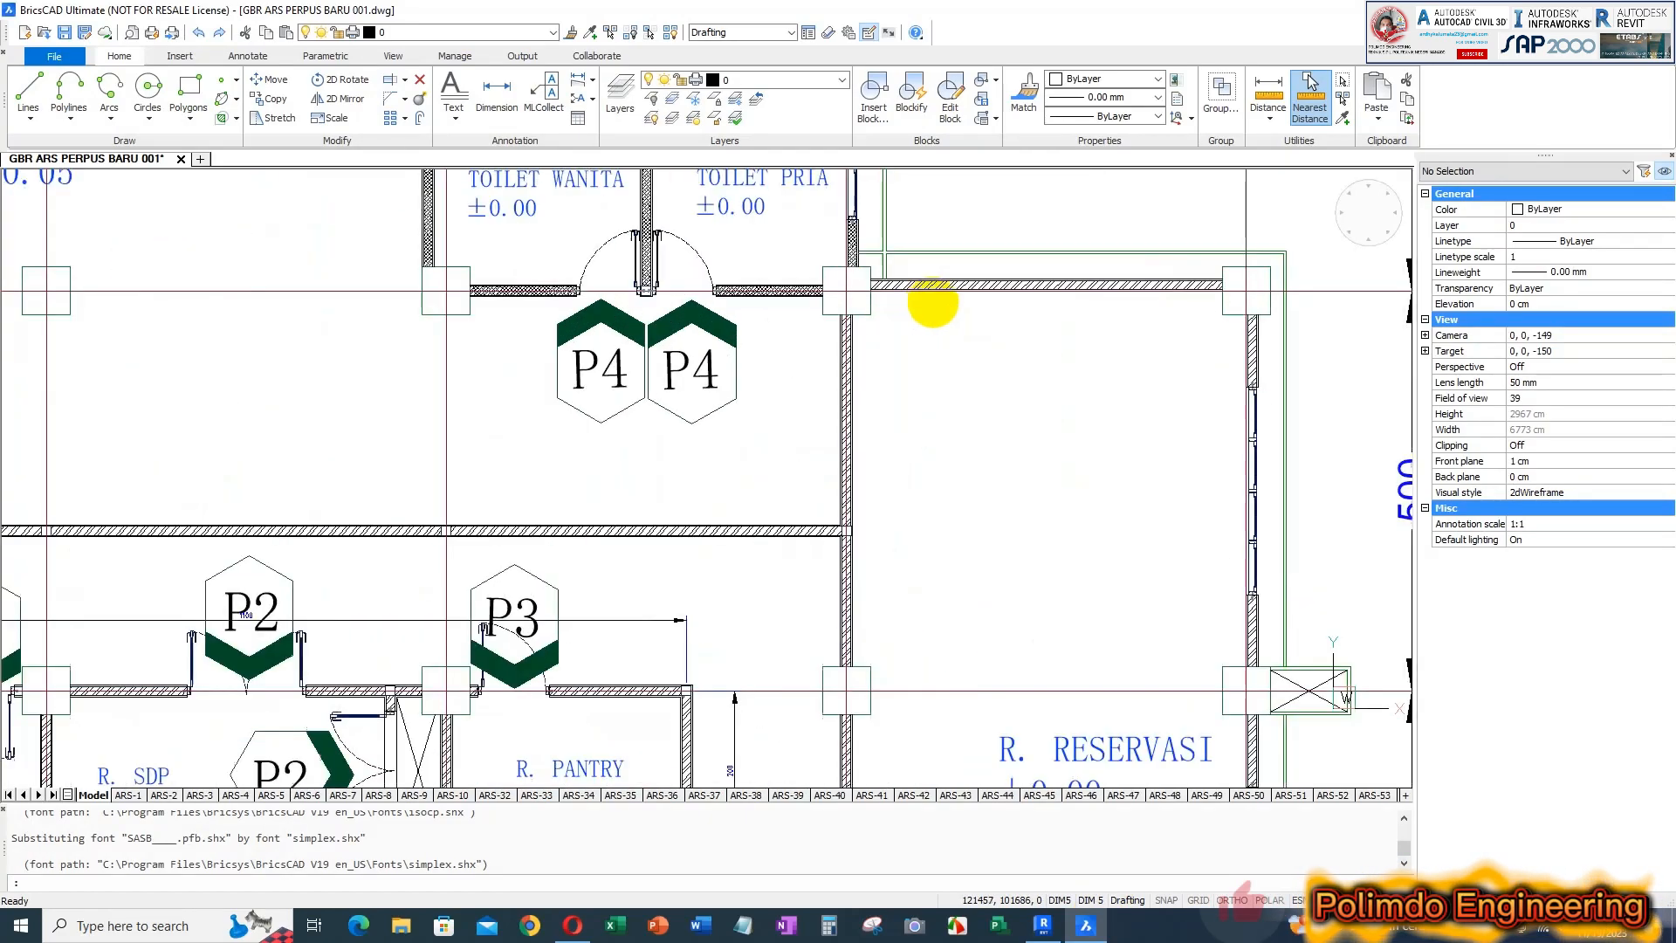
pyautogui.moveTo(855, 373); pyautogui.dragTo(839, 381, button='middle')
pyautogui.moveTo(1111, 347); pyautogui.dragTo(1044, 404, button='middle')
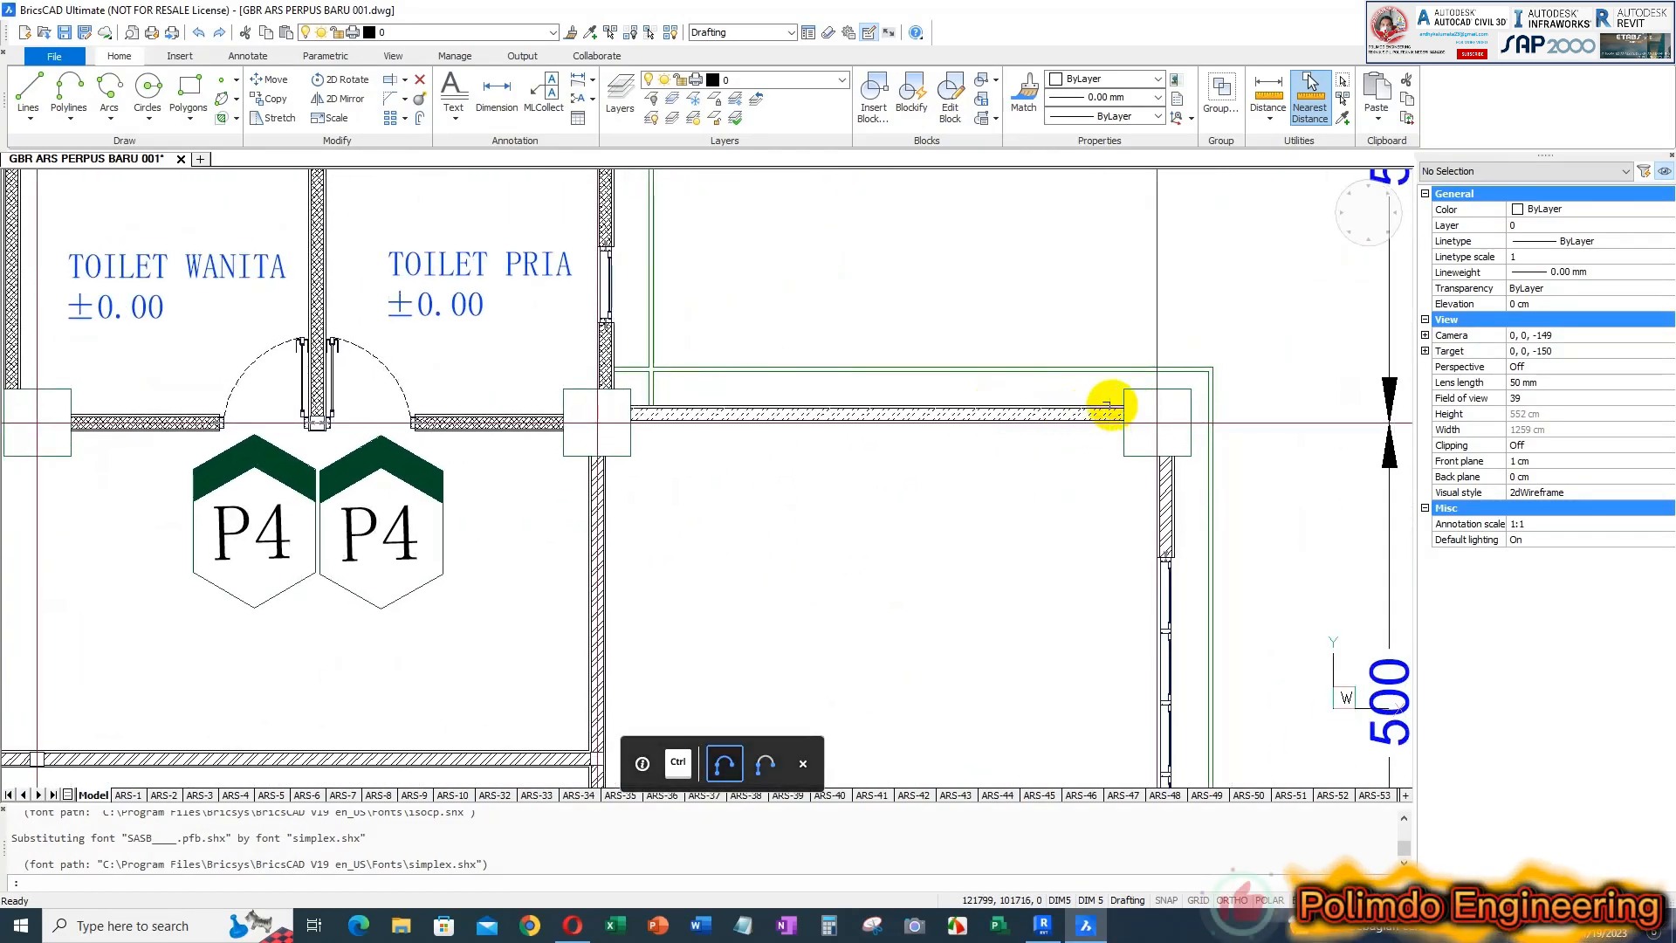
pyautogui.scroll(1, 717, 431)
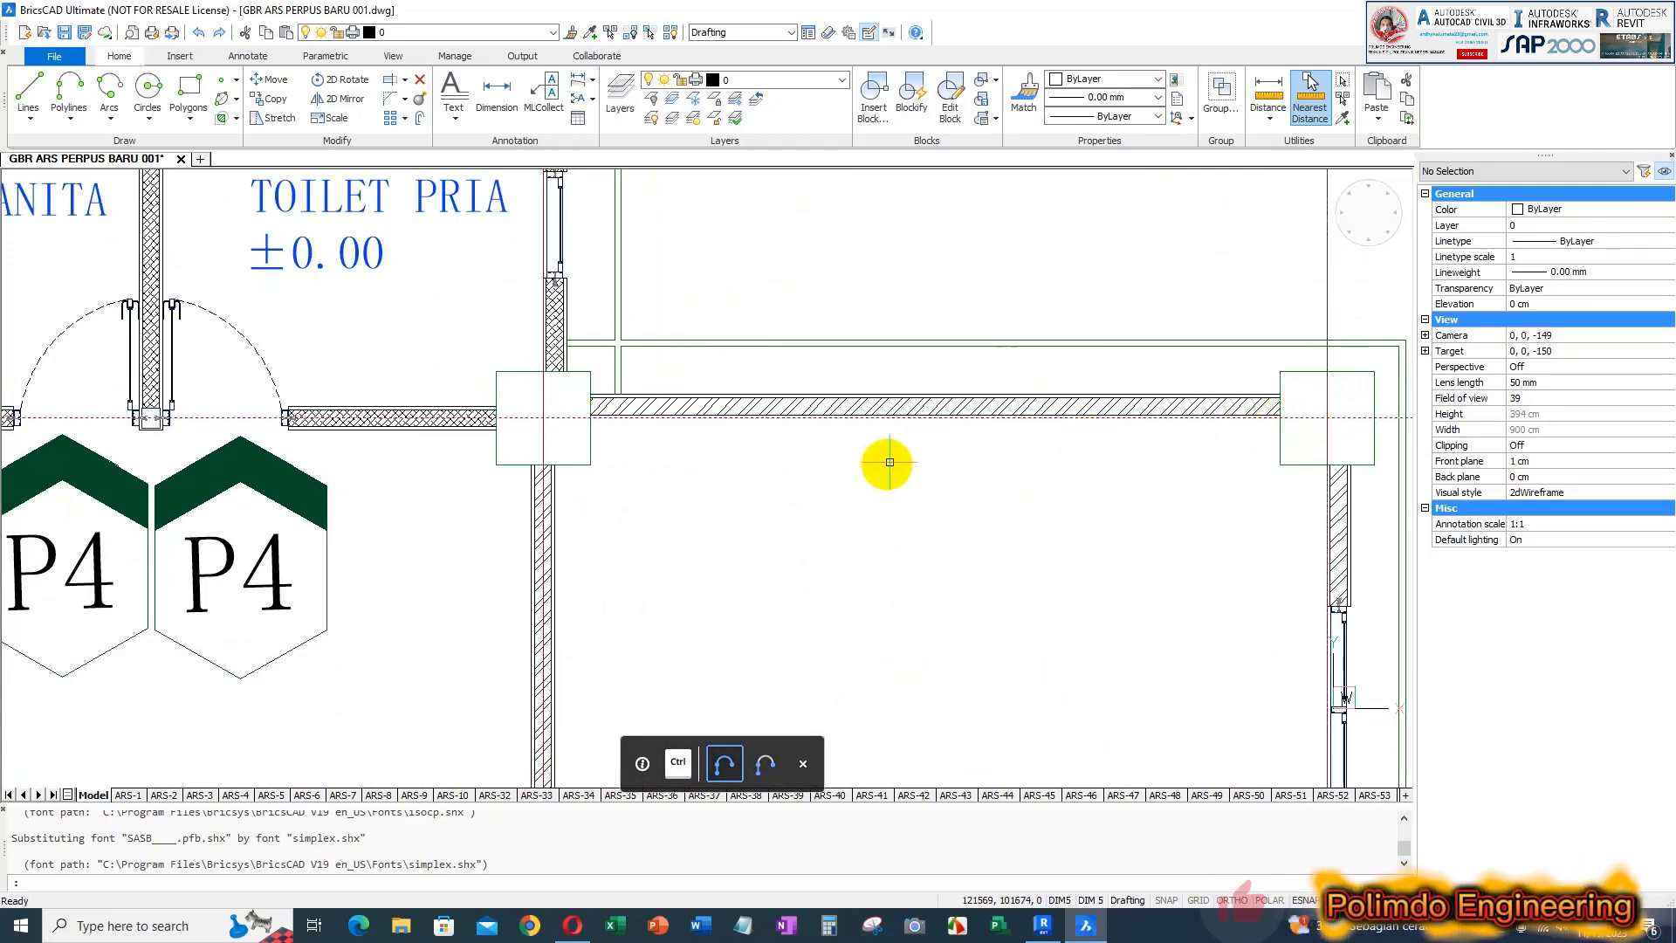
pyautogui.click(1044, 932)
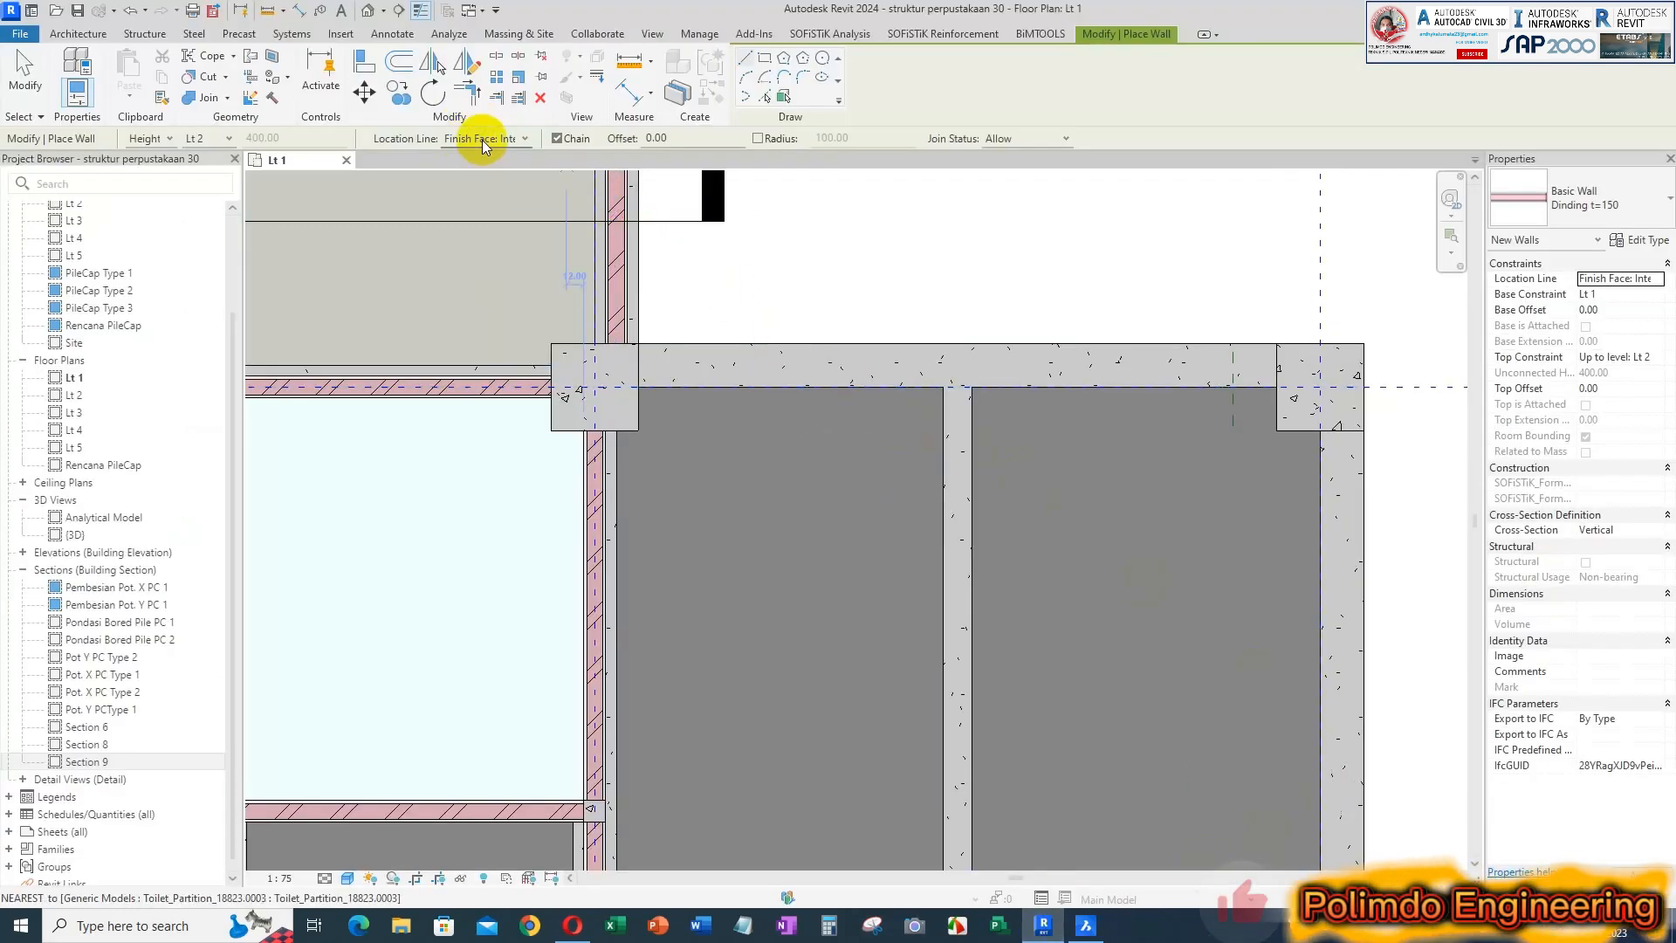
pyautogui.click(638, 387)
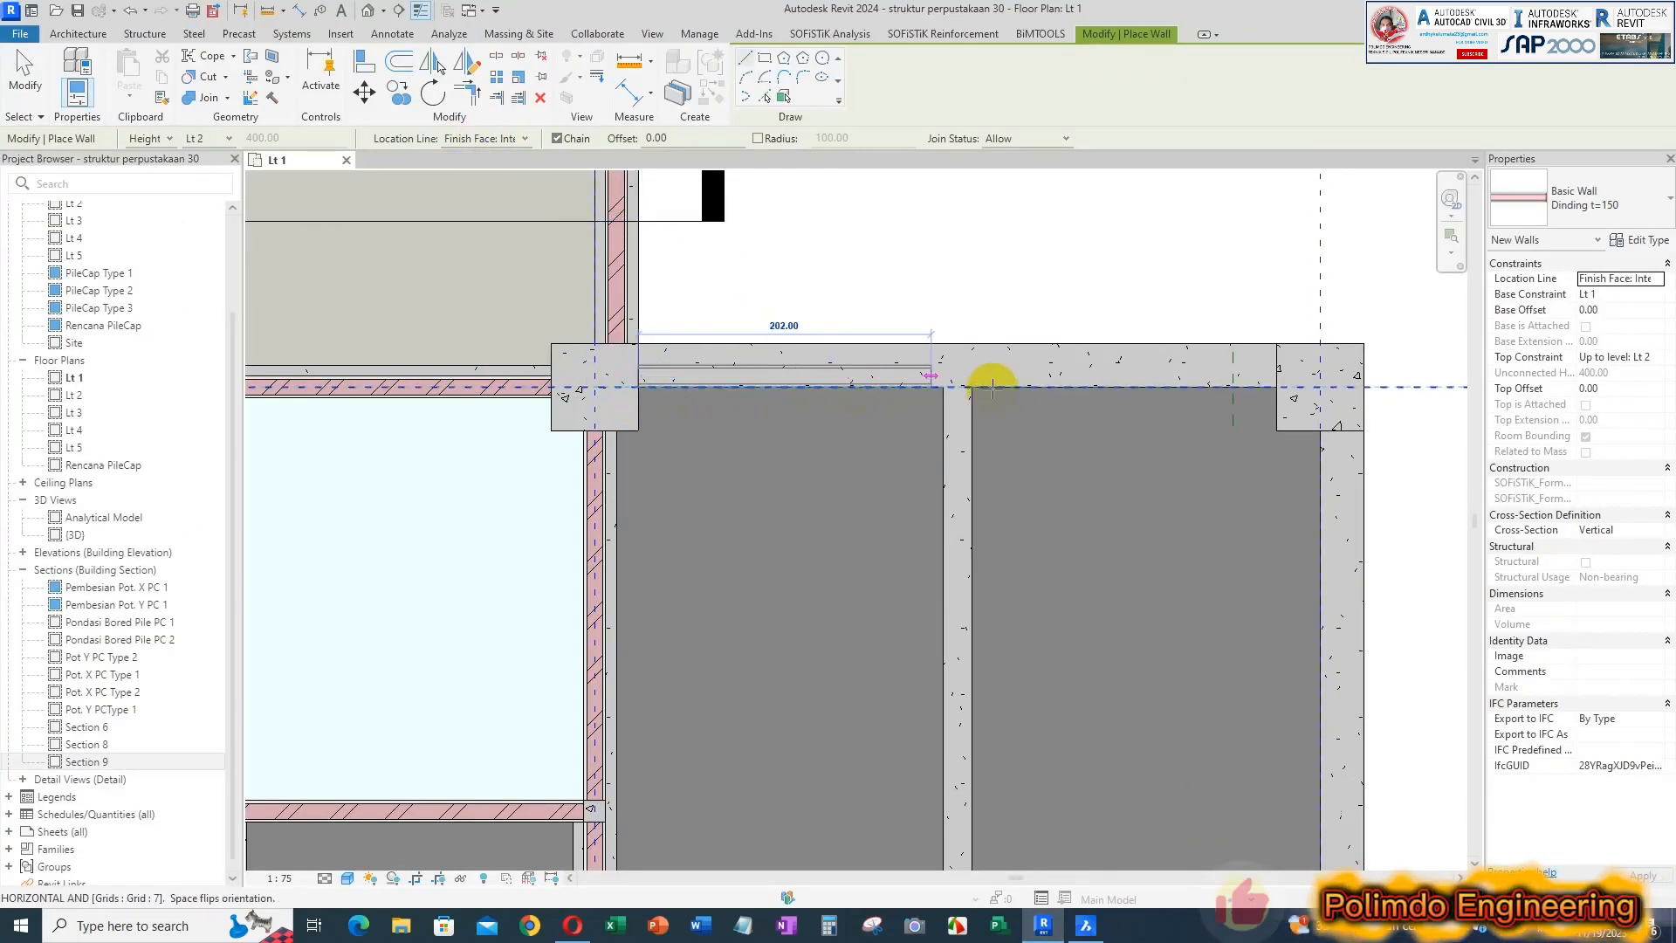
pyautogui.click(1281, 386)
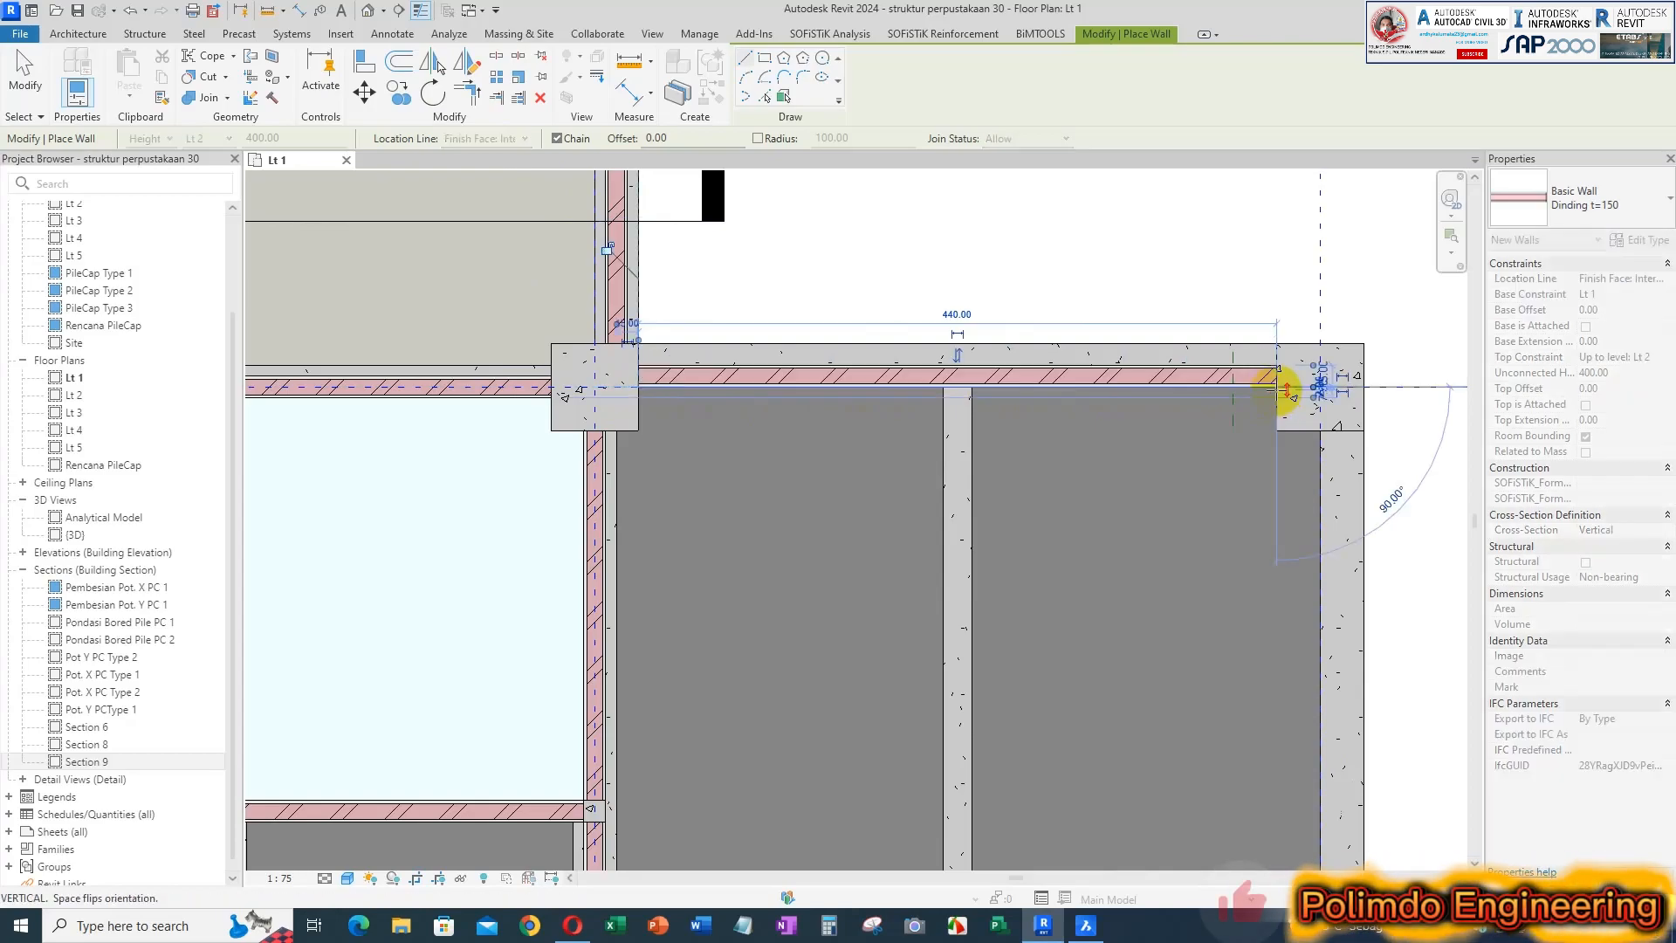
pyautogui.press('Escape')
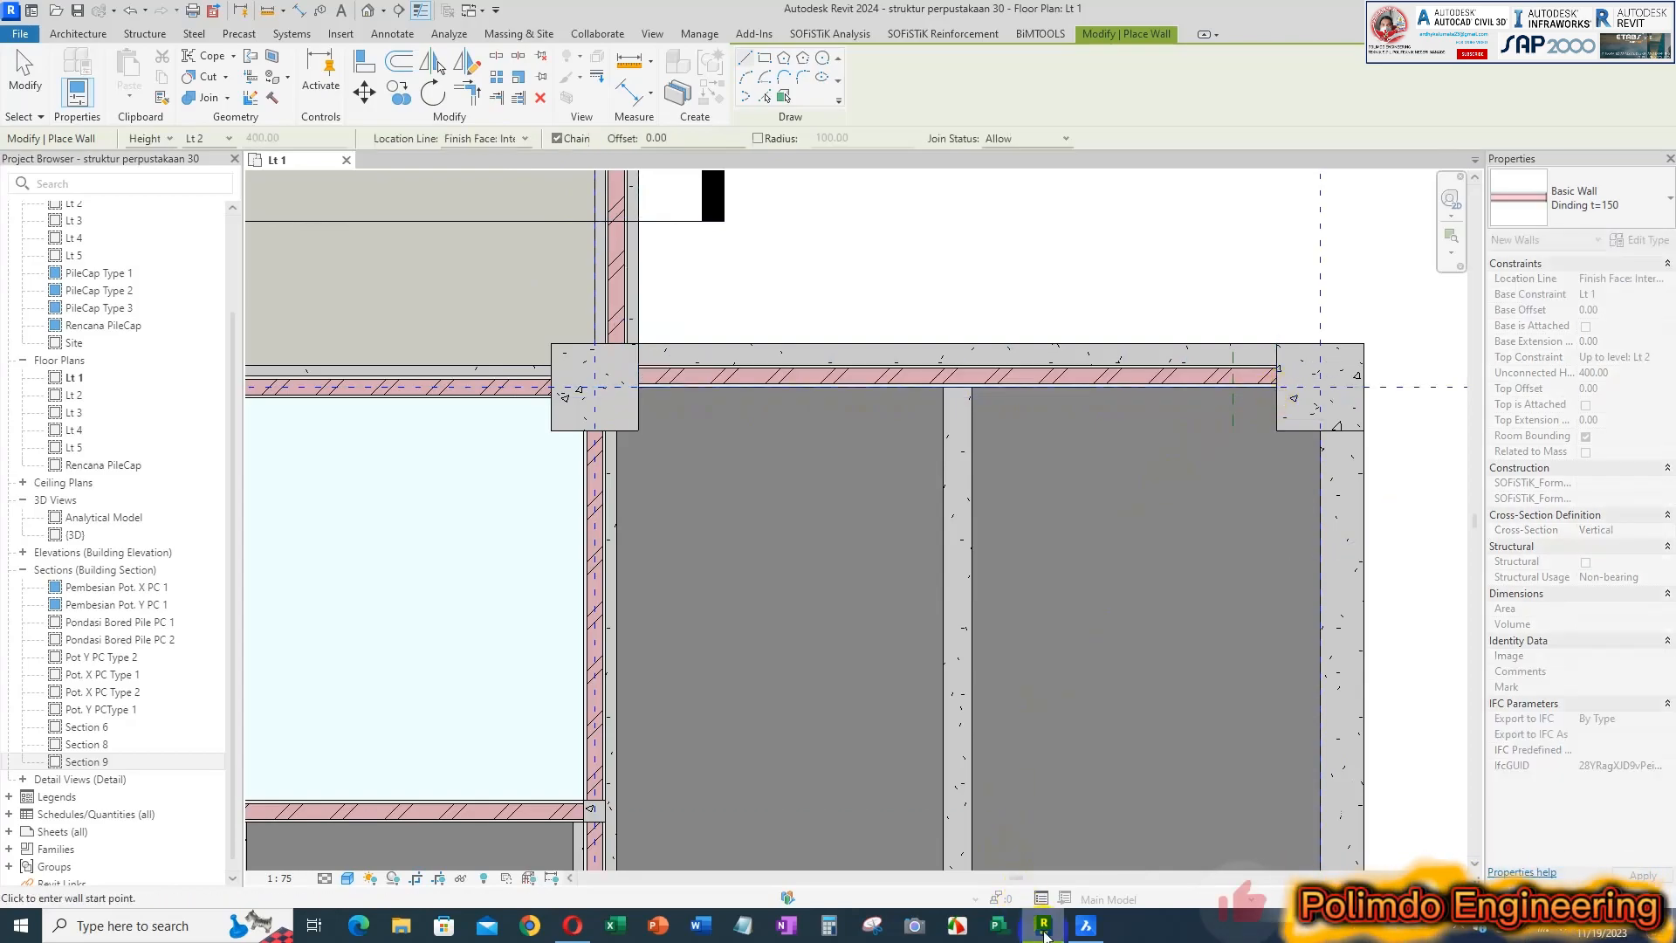
# Check the outer side wall of R. RESERVASI in BricsCAD, and in Revit draw a 440 cm wall on grid F between grids 7 and 6
pyautogui.click(1085, 919)
pyautogui.scroll(-7, 1287, 475)
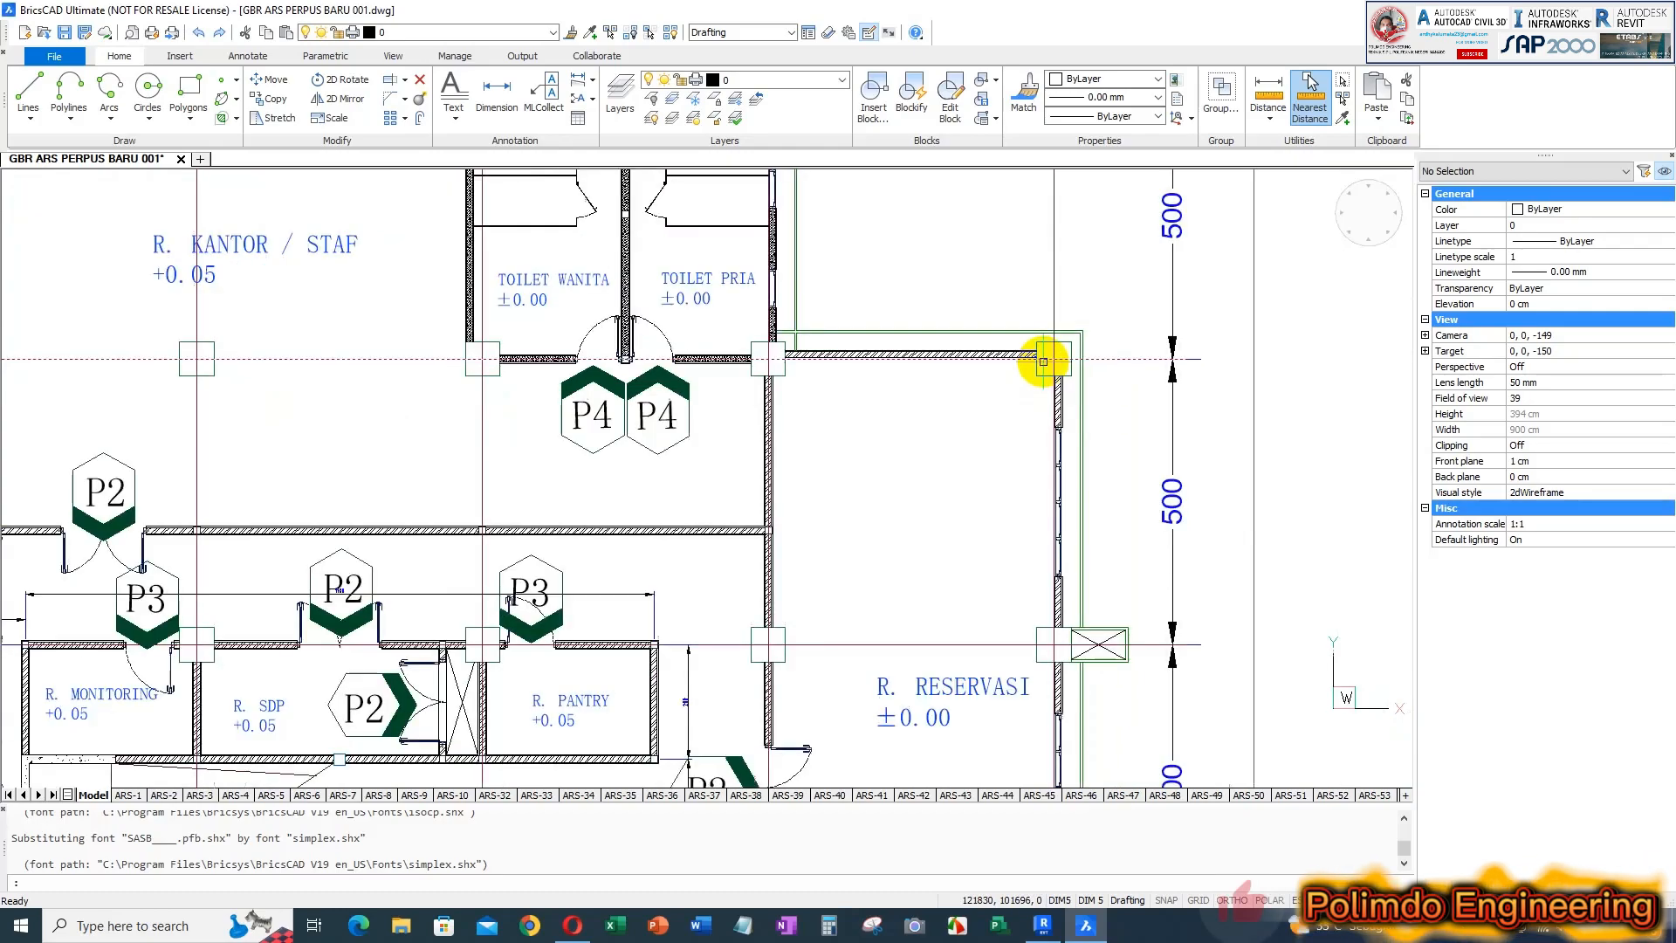
pyautogui.scroll(2, 1066, 479)
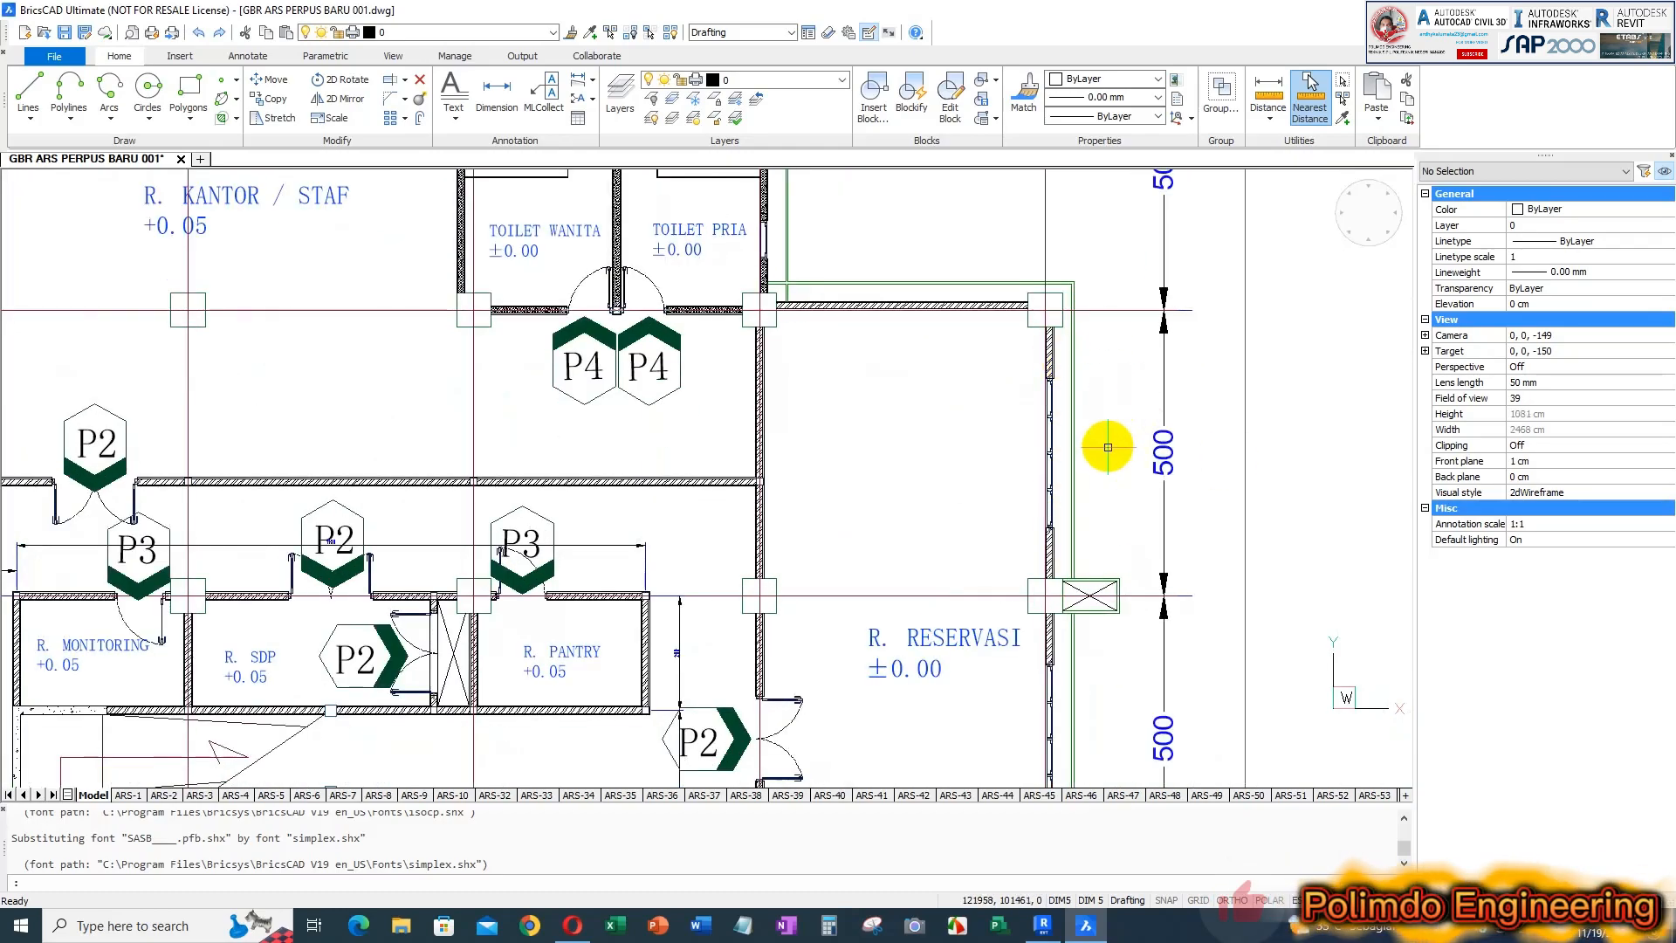
pyautogui.scroll(2, 1051, 371)
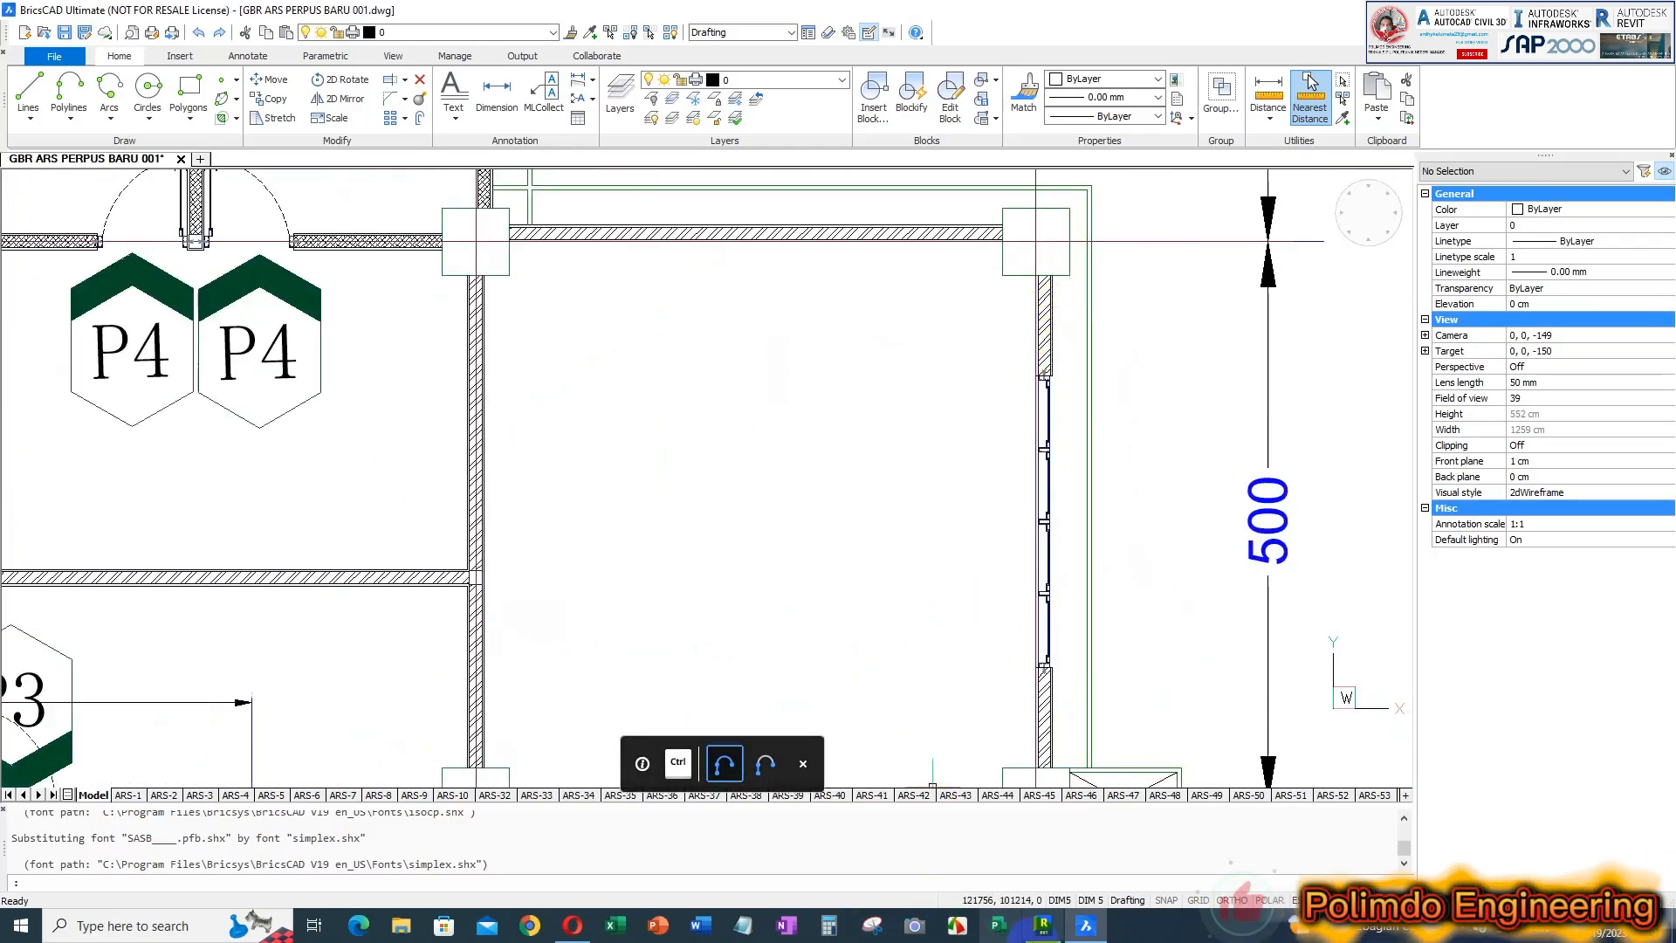
pyautogui.click(1043, 925)
pyautogui.scroll(-2, 957, 400)
pyautogui.scroll(1, 1109, 323)
pyautogui.click(1108, 323)
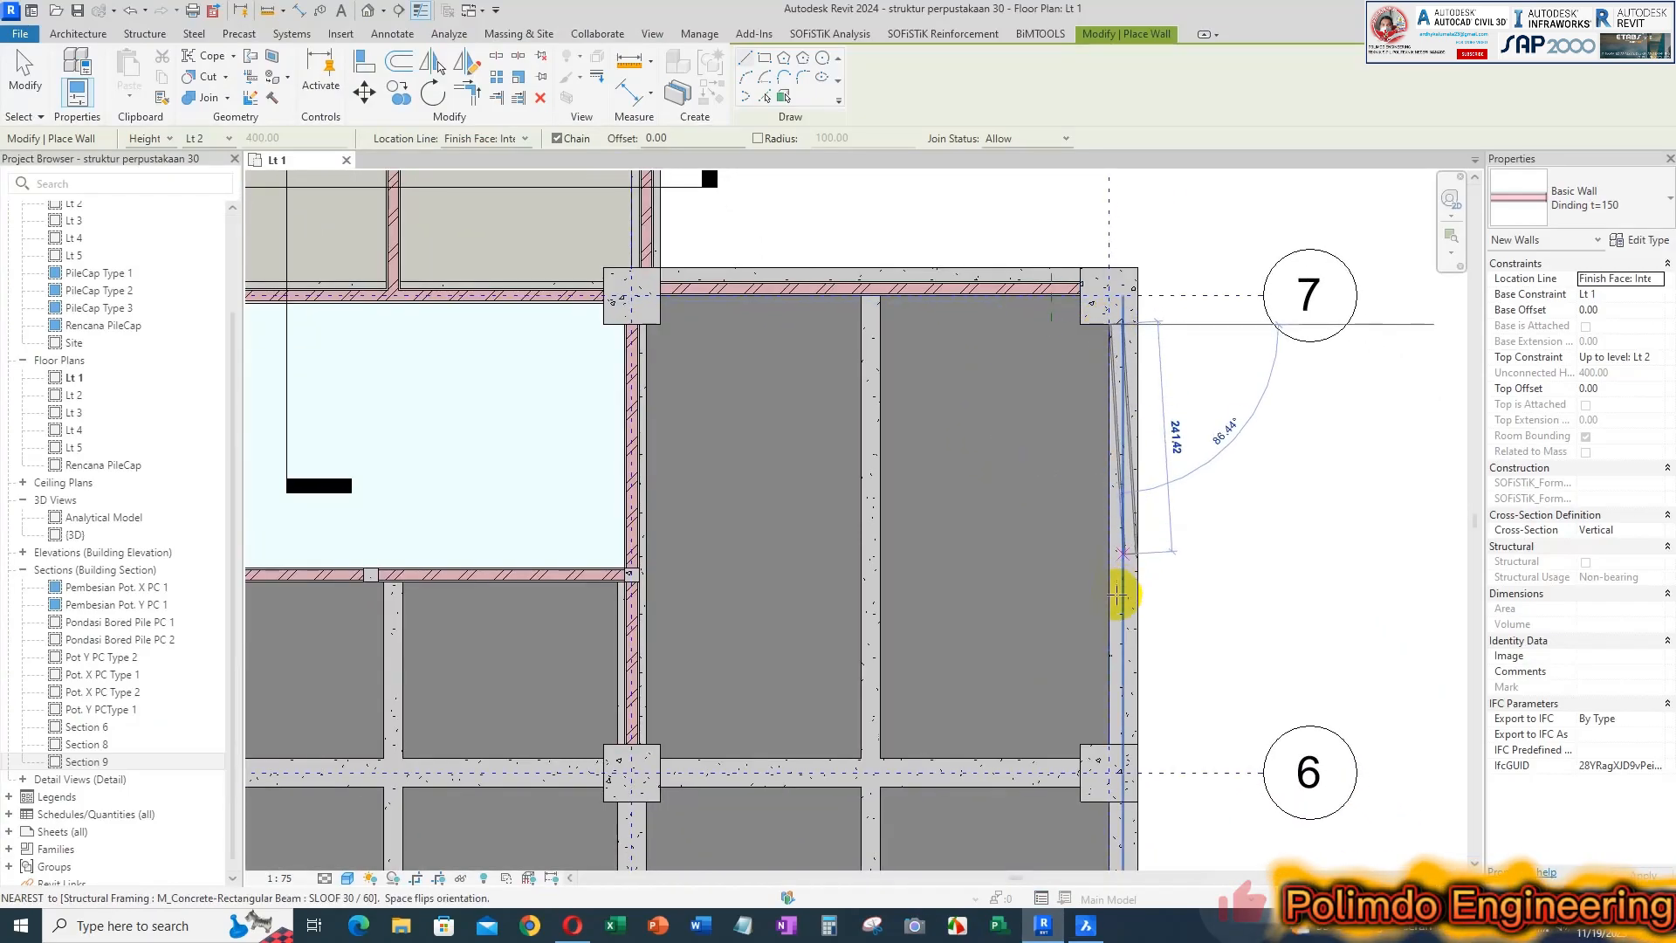
pyautogui.click(1108, 742)
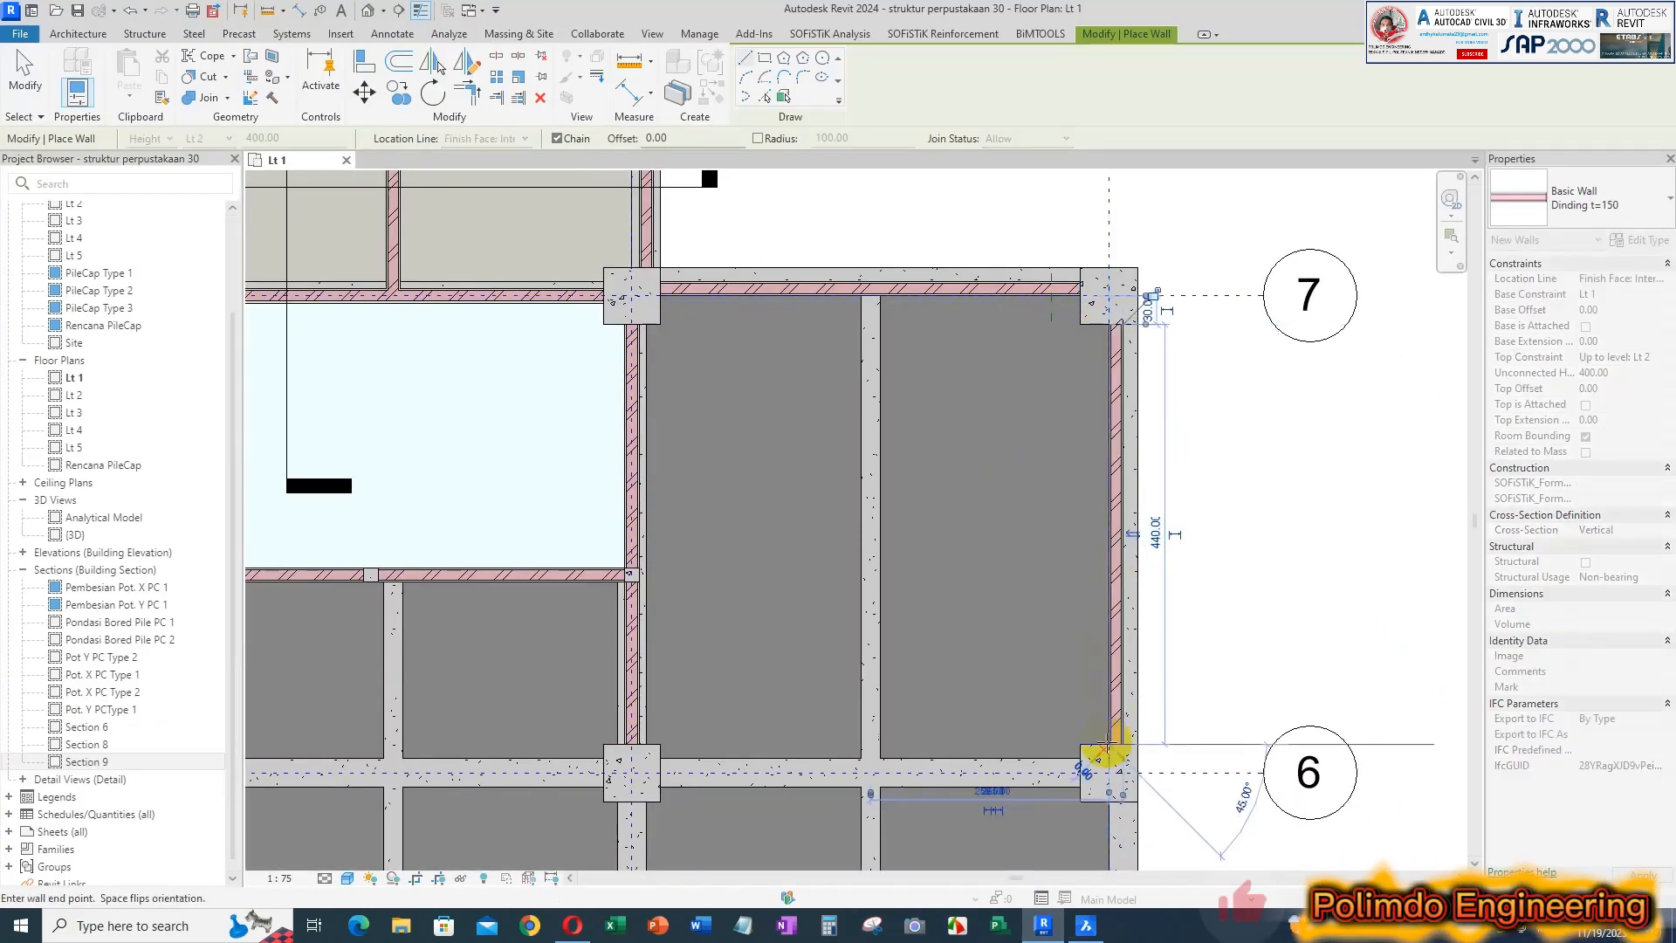
# Switch to BricsCAD and examine the outer side wall running past R. RESERVASI, GUDANG BUKU, LOCKER and RUANG TUNGGU
pyautogui.click(1085, 927)
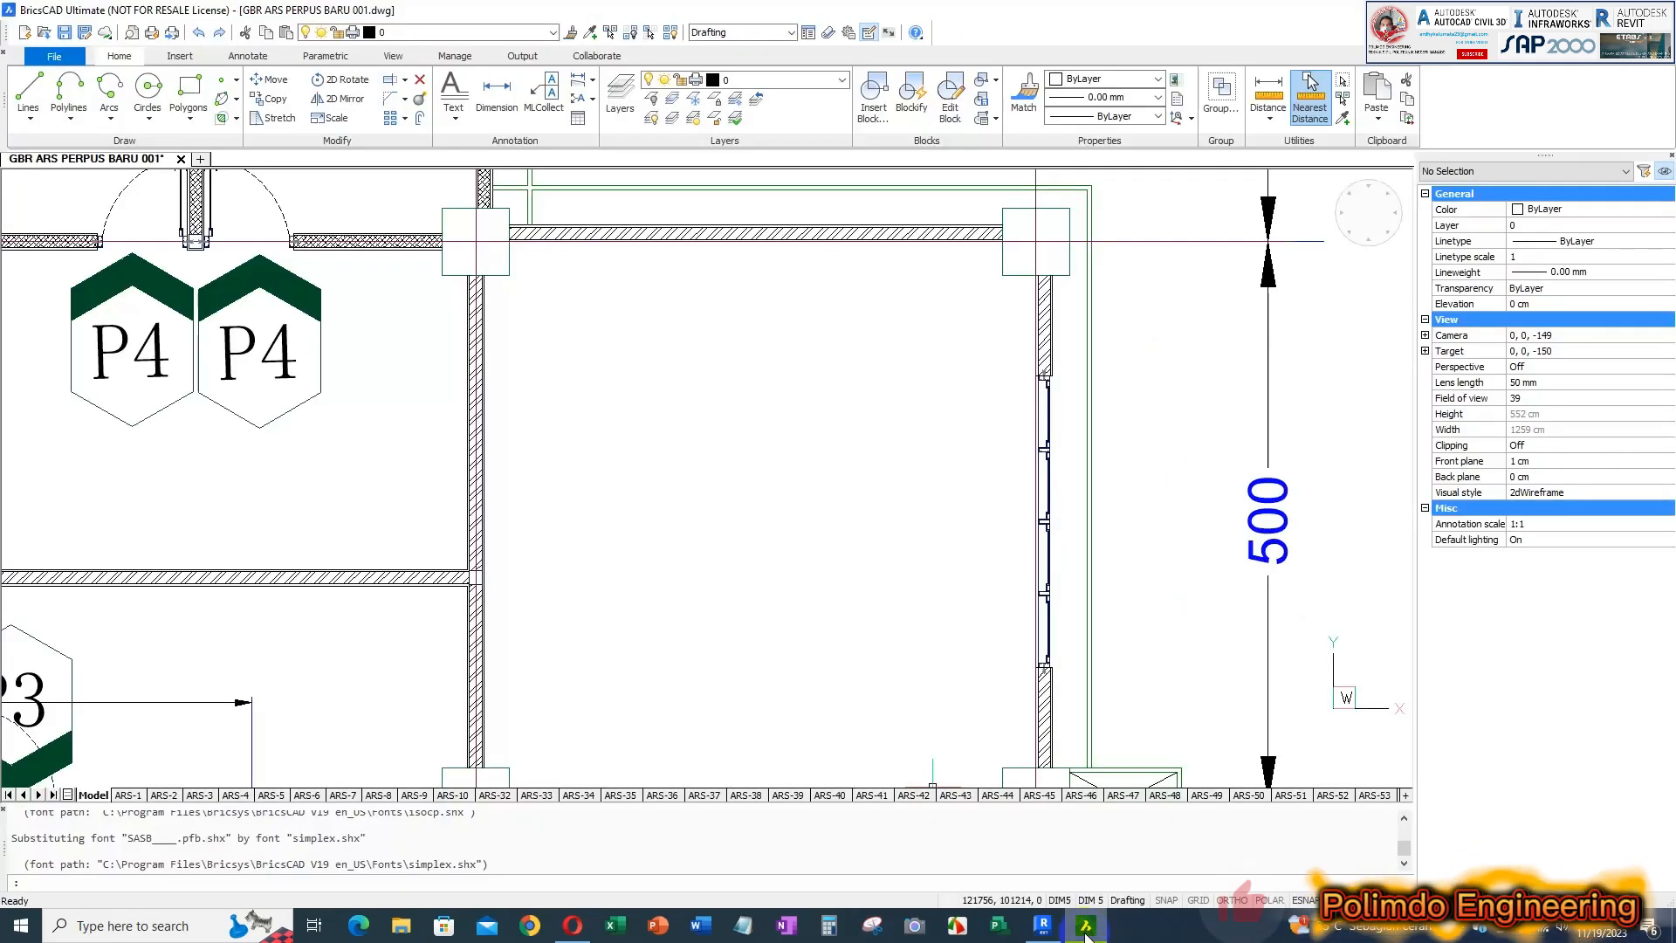
pyautogui.keyDown('ctrl'); pyautogui.scroll(-5, 1074, 359); pyautogui.keyUp('ctrl')
pyautogui.keyDown('ctrl'); pyautogui.scroll(4, 1074, 535); pyautogui.keyUp('ctrl')
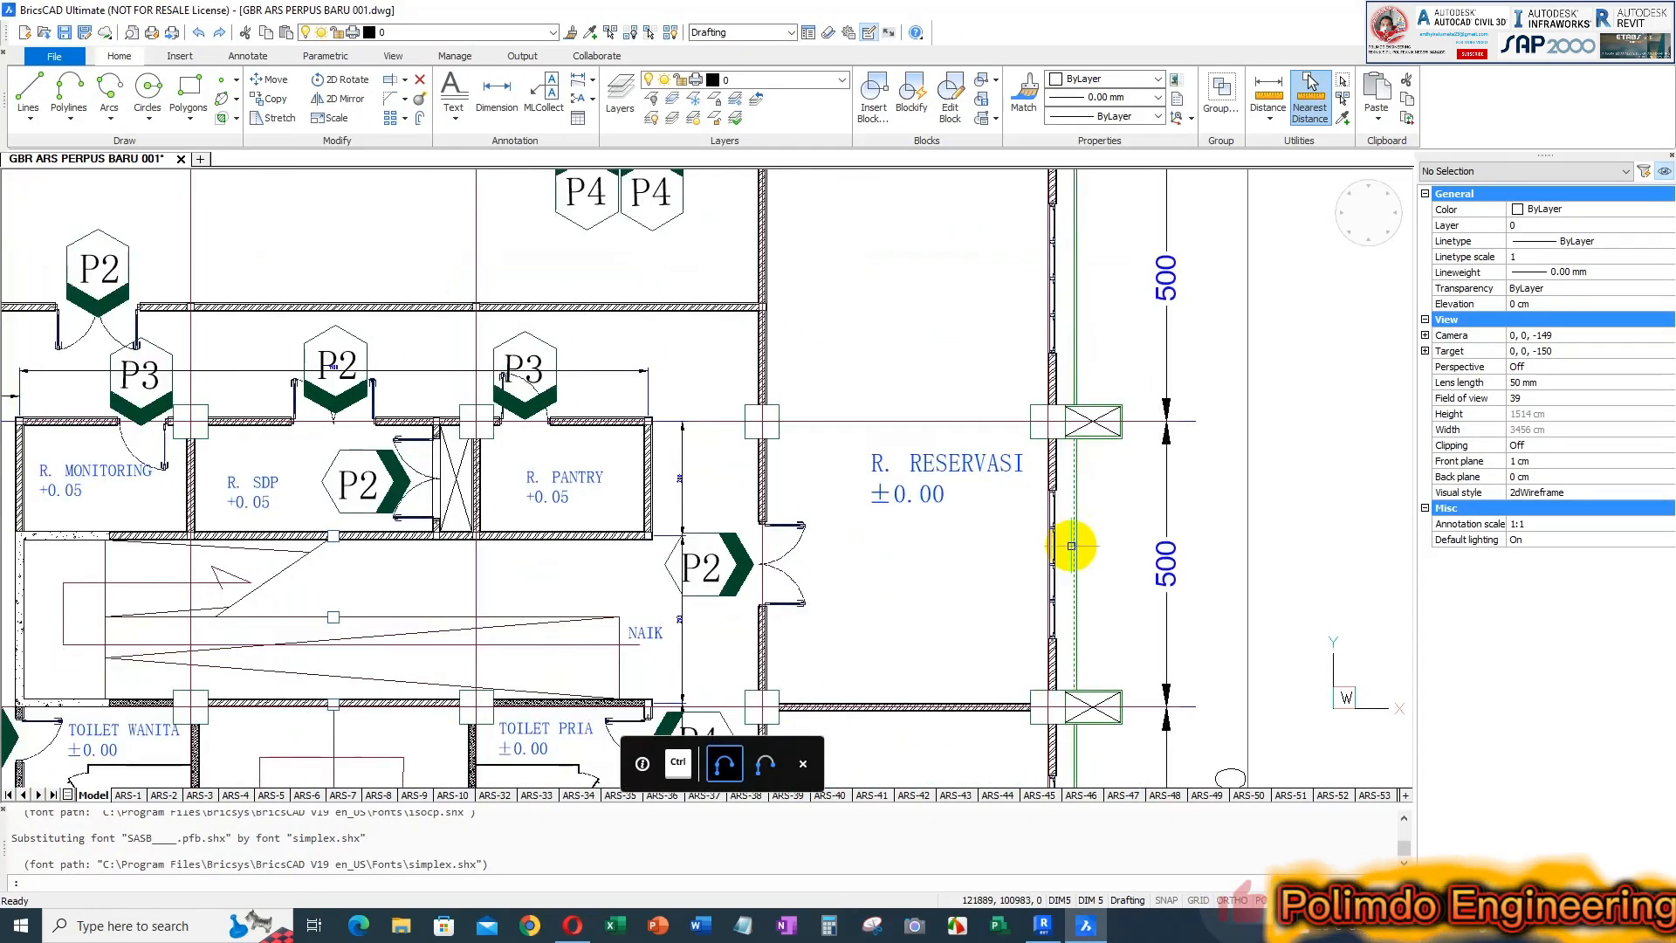
pyautogui.keyDown('ctrl'); pyautogui.scroll(-4, 1018, 311); pyautogui.keyUp('ctrl')
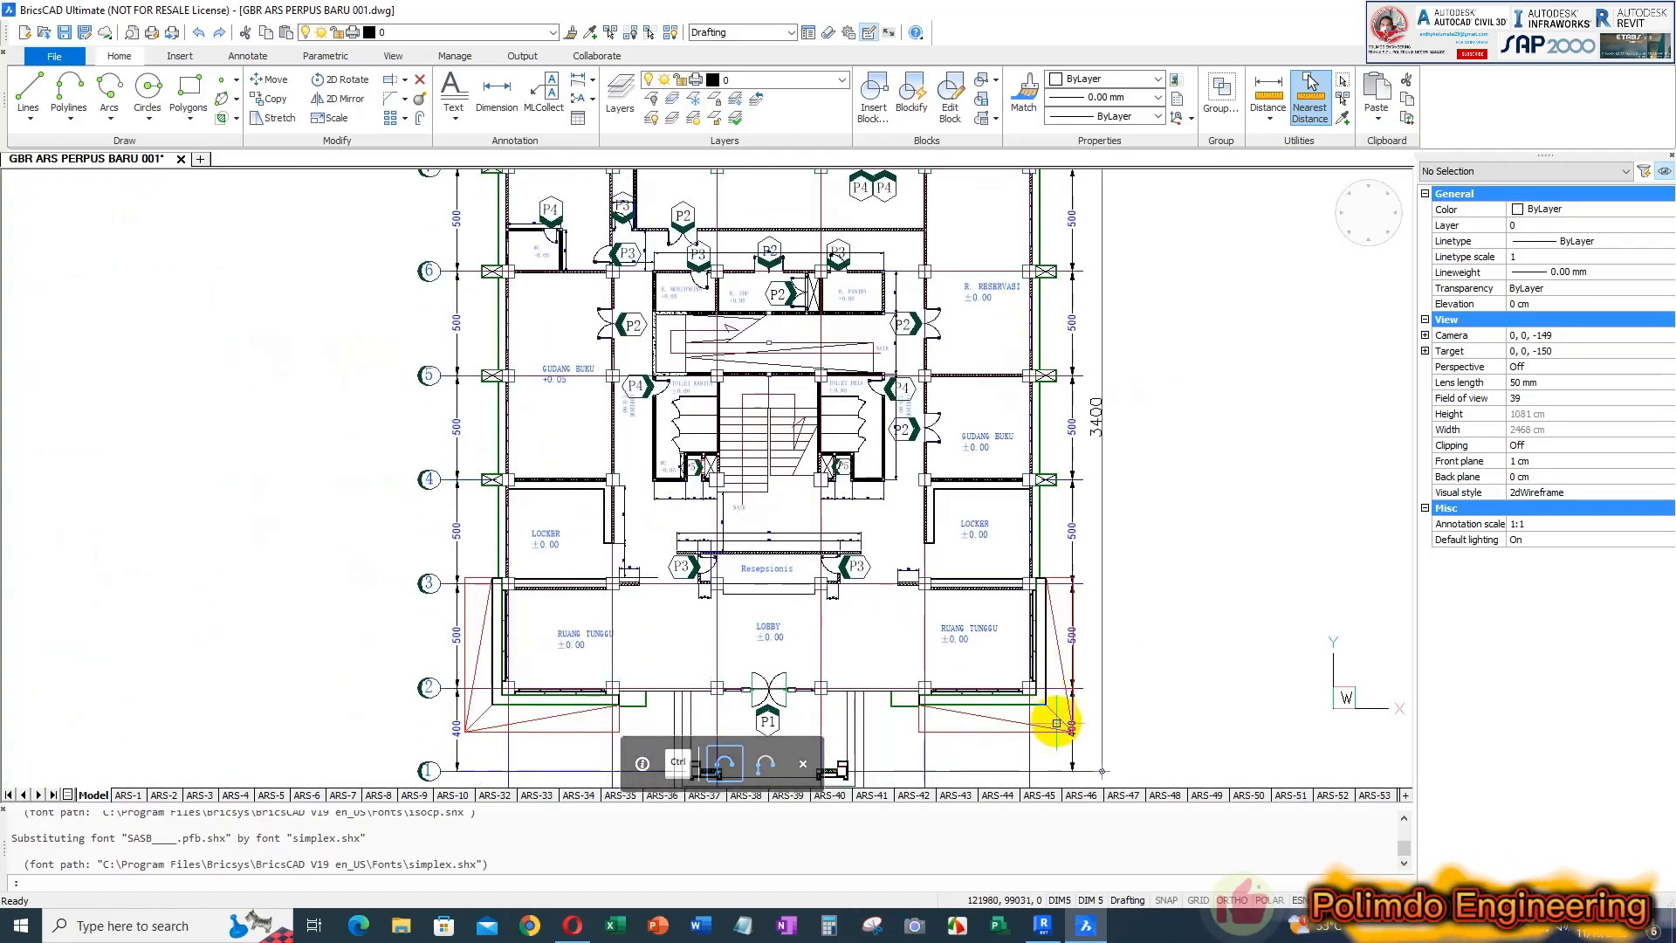
pyautogui.keyDown('ctrl'); pyautogui.scroll(4, 997, 624); pyautogui.keyUp('ctrl')
pyautogui.keyDown('ctrl'); pyautogui.scroll(-2, 986, 495); pyautogui.keyUp('ctrl')
pyautogui.moveTo(977, 376); pyautogui.dragTo(951, 577, button='middle')
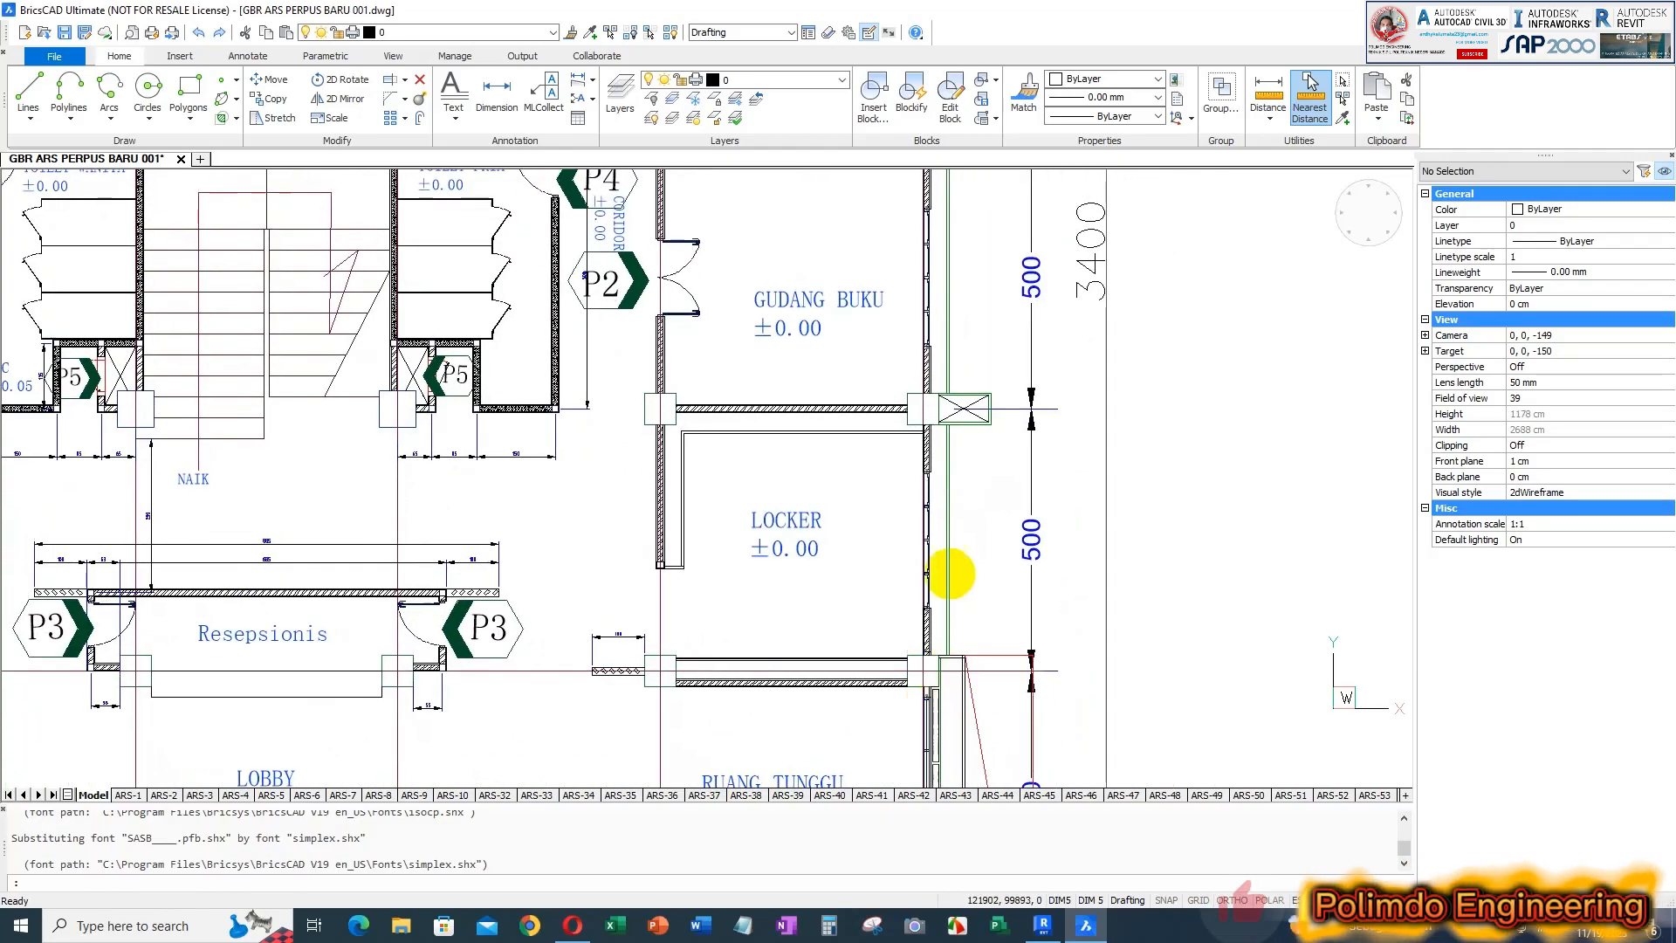
# Switch back to Revit and draw a 440 cm wall on grid F between the columns at grids 6 and 5
pyautogui.click(1047, 920)
pyautogui.scroll(1, 1074, 558)
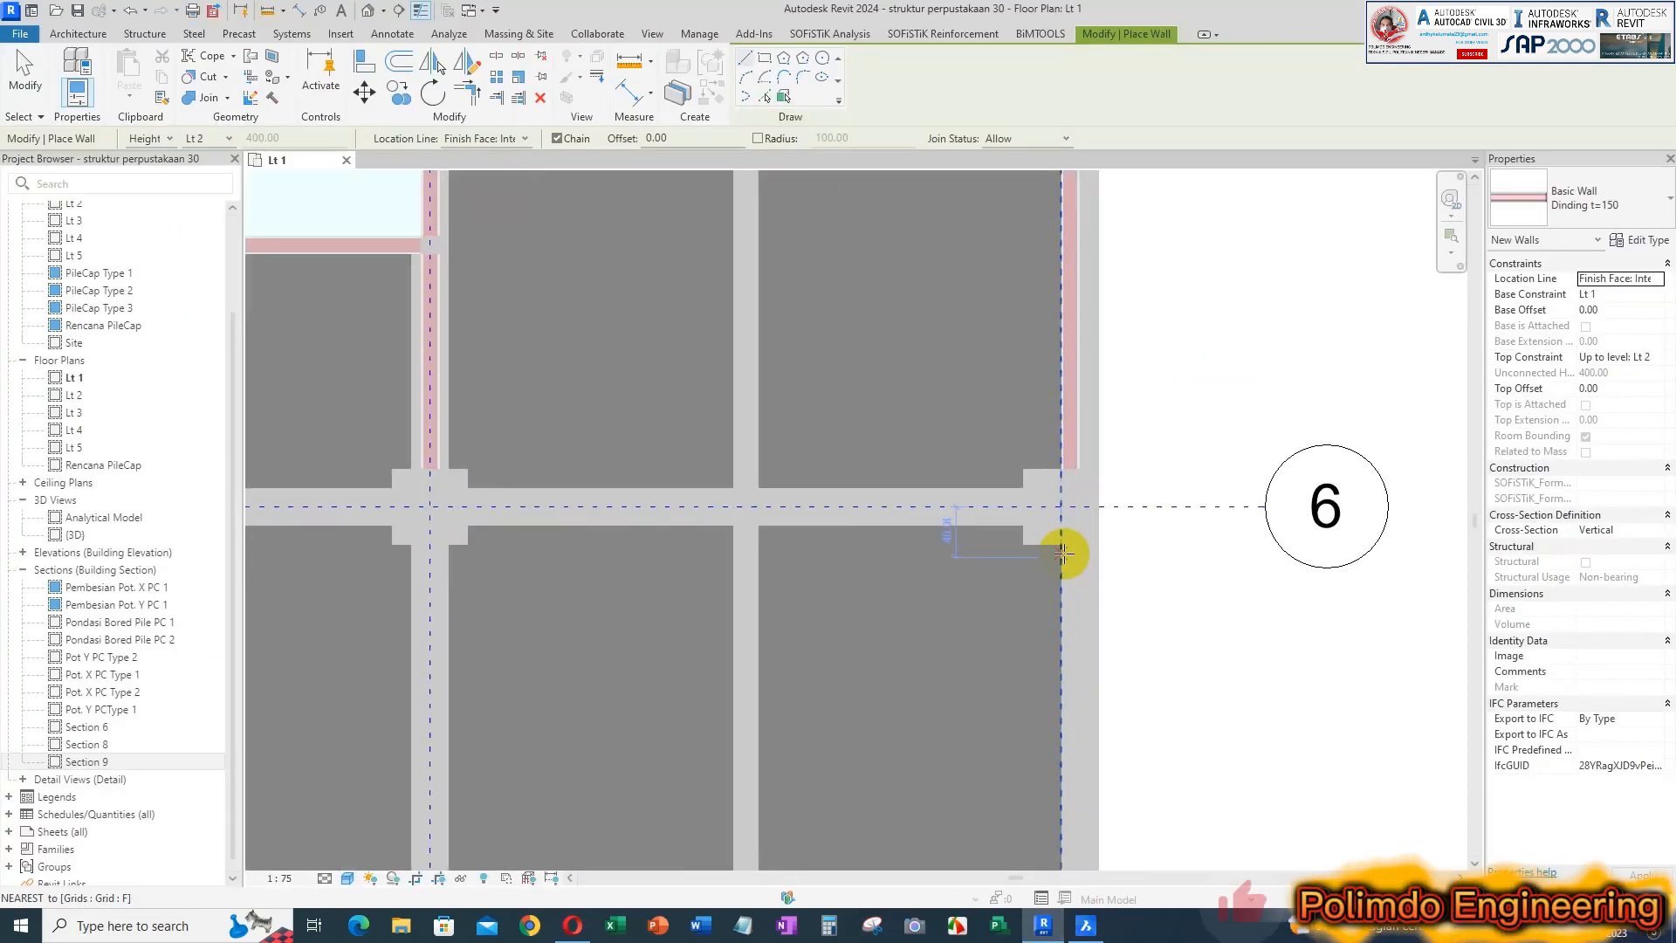
pyautogui.click(1061, 546)
pyautogui.scroll(-3, 1029, 308)
pyautogui.moveTo(1054, 503); pyautogui.dragTo(1052, 166, button='middle')
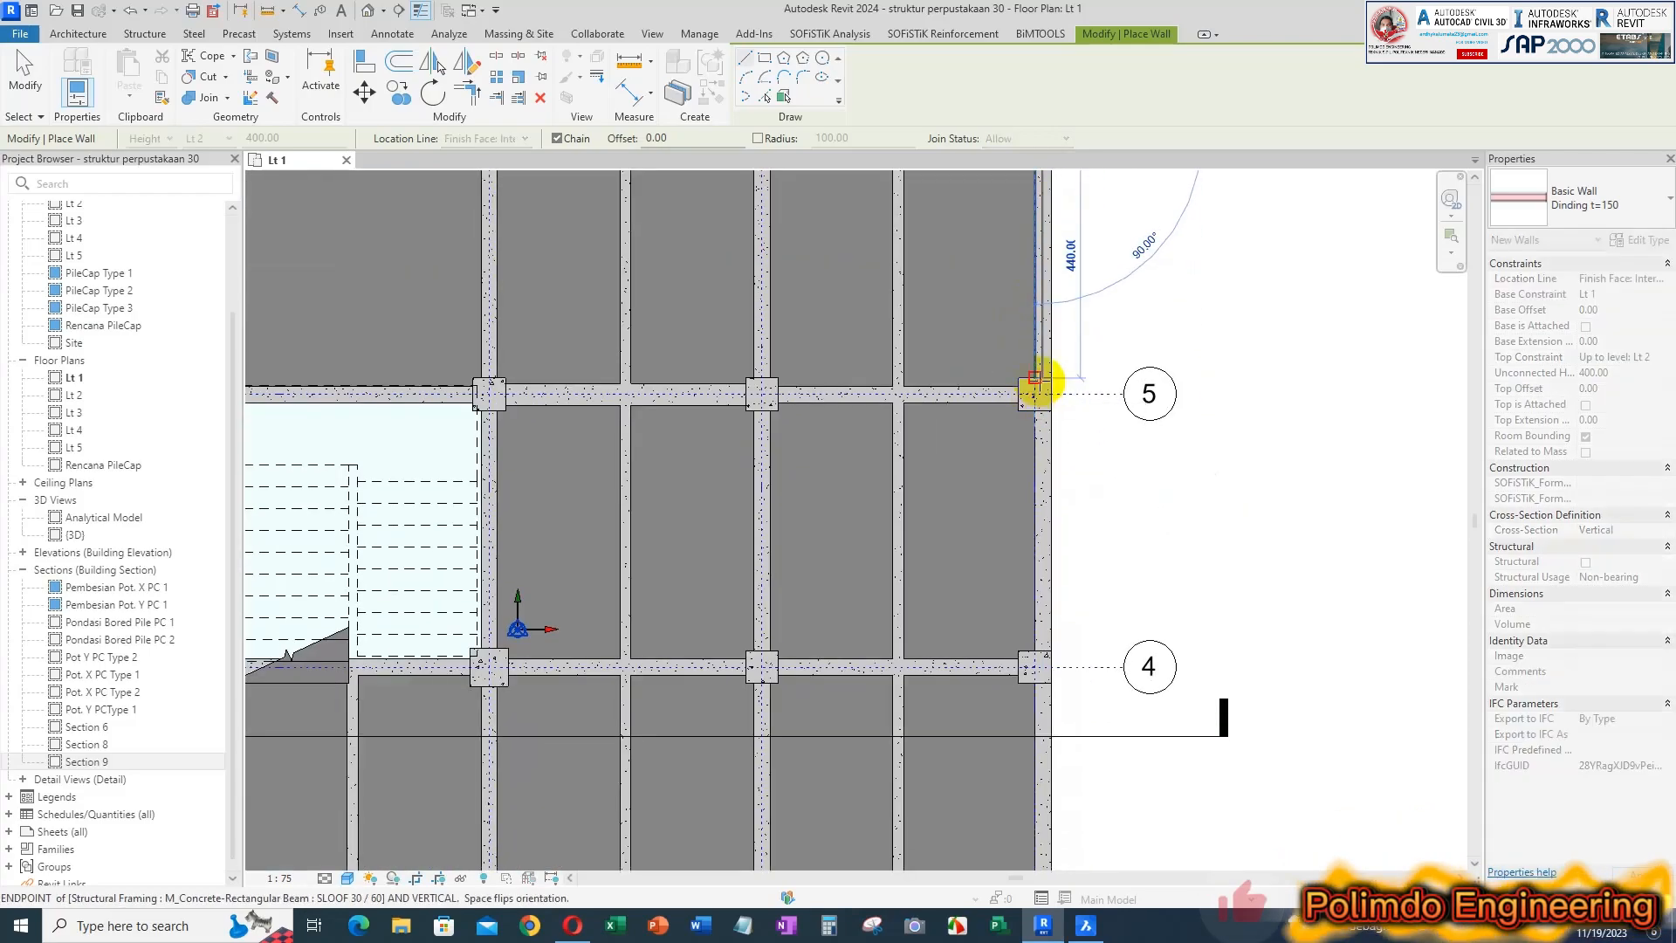
pyautogui.click(1034, 393)
pyautogui.rightClick(1083, 527)
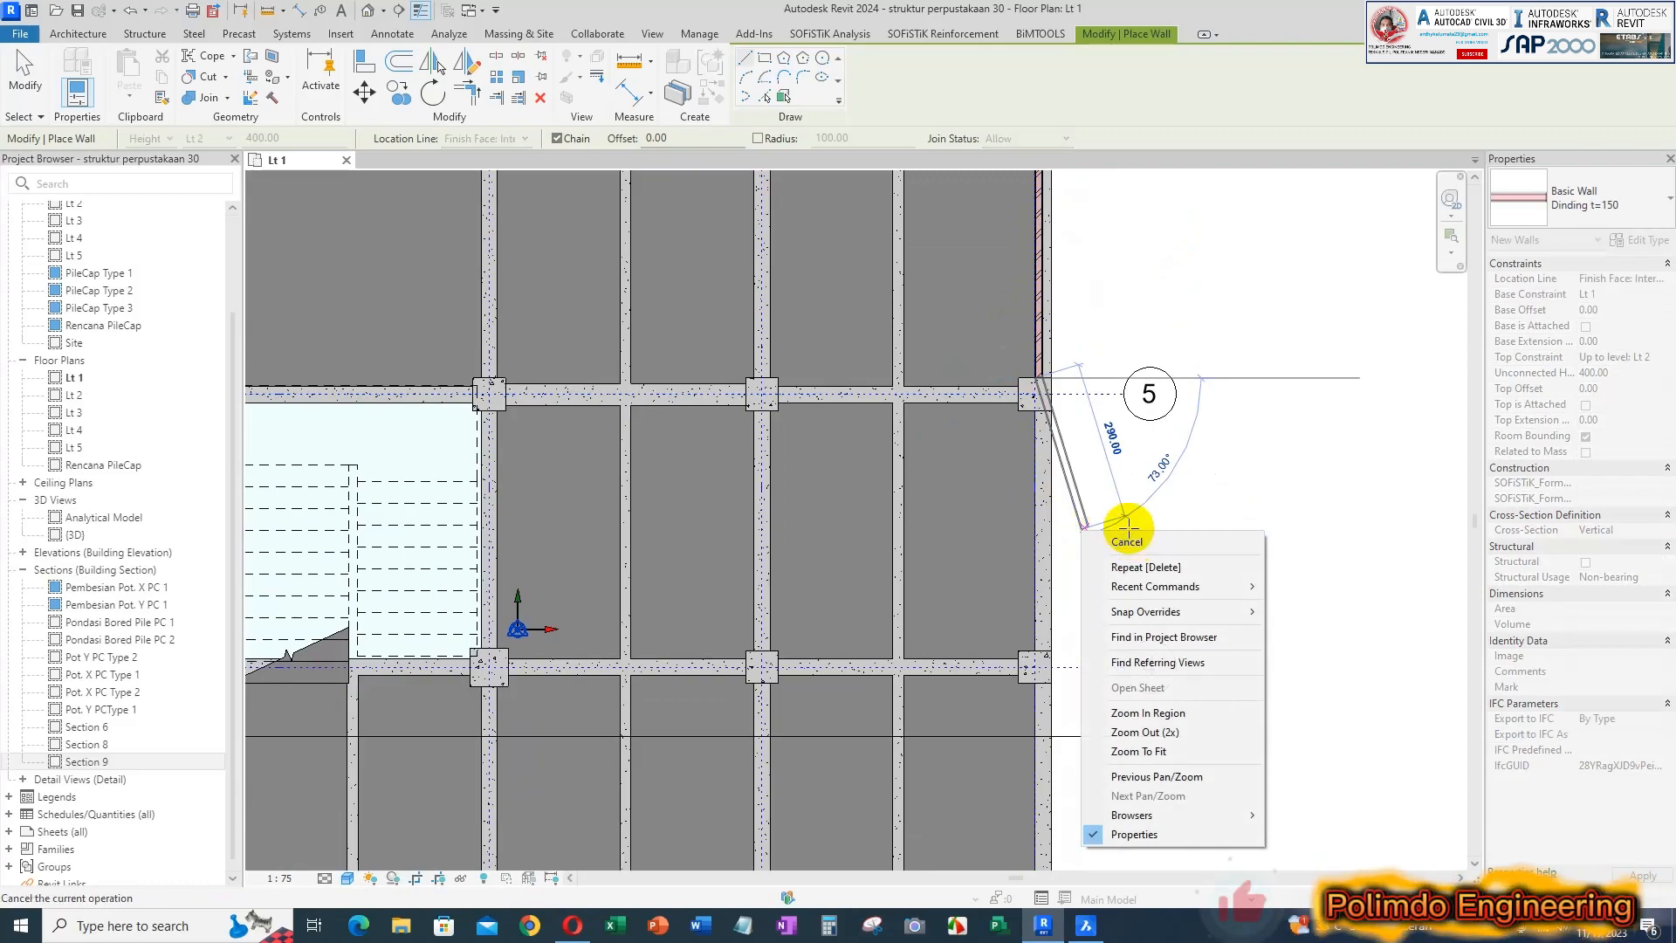
pyautogui.click(1137, 543)
# Draw two 440 cm walls on grid F, one between the columns at grids 5 and 4, the other between grids 4 and 3
pyautogui.moveTo(1071, 443); pyautogui.dragTo(965, 489, button='middle')
pyautogui.click(956, 477)
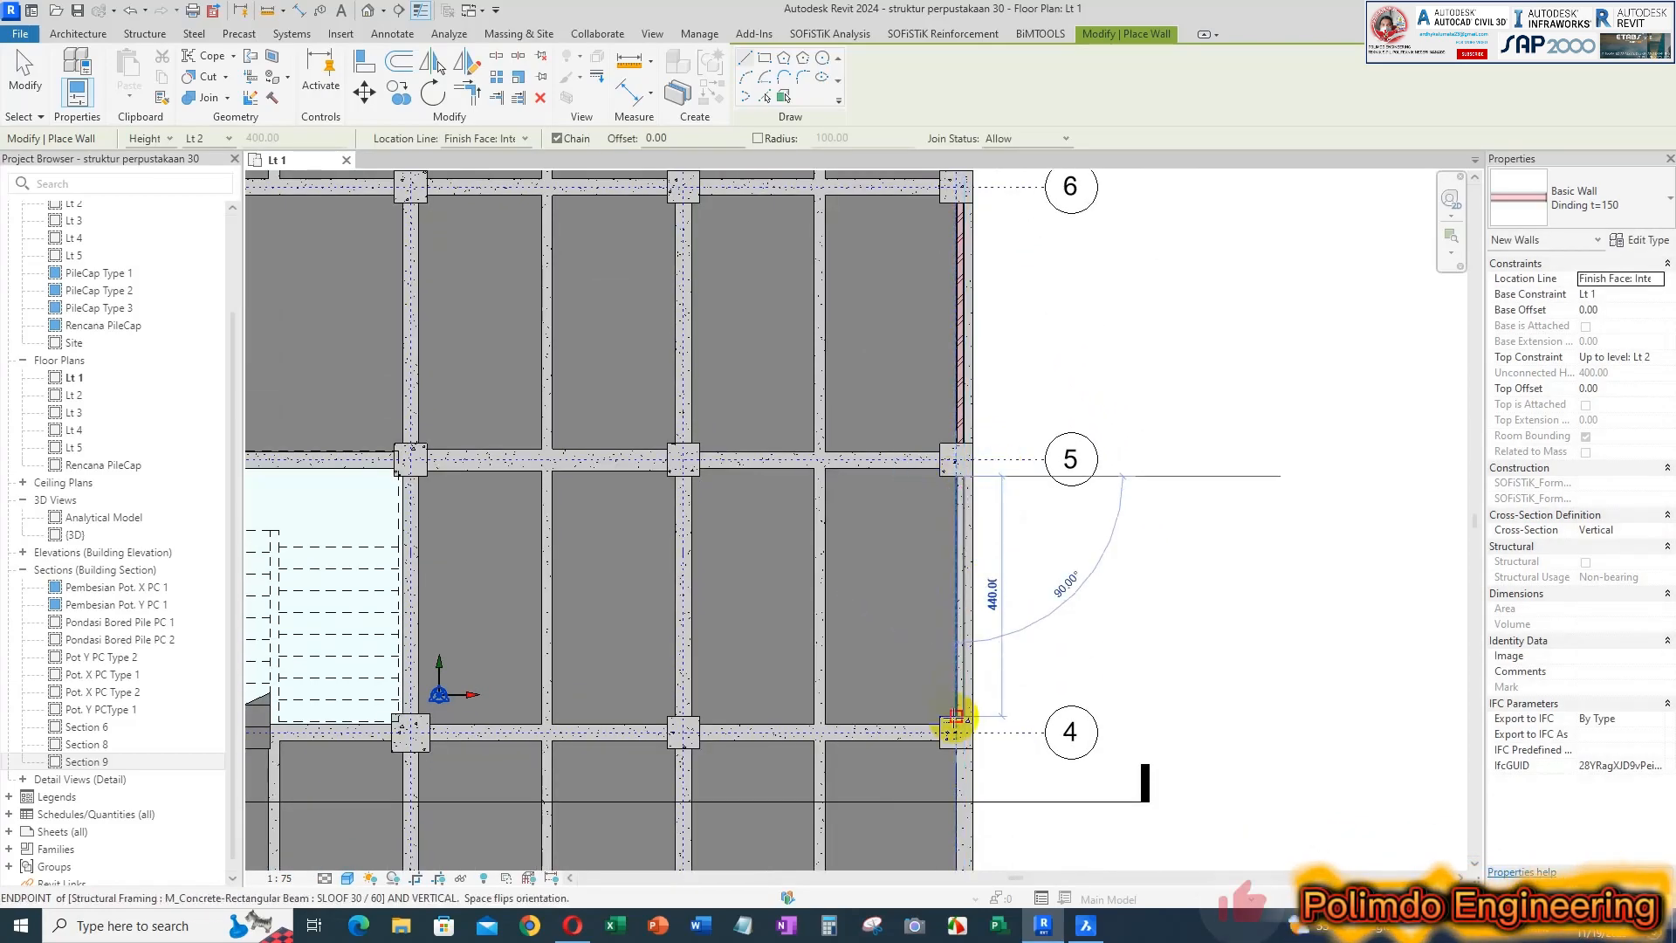
pyautogui.click(957, 716)
pyautogui.moveTo(1076, 527); pyautogui.dragTo(1082, 251, button='middle')
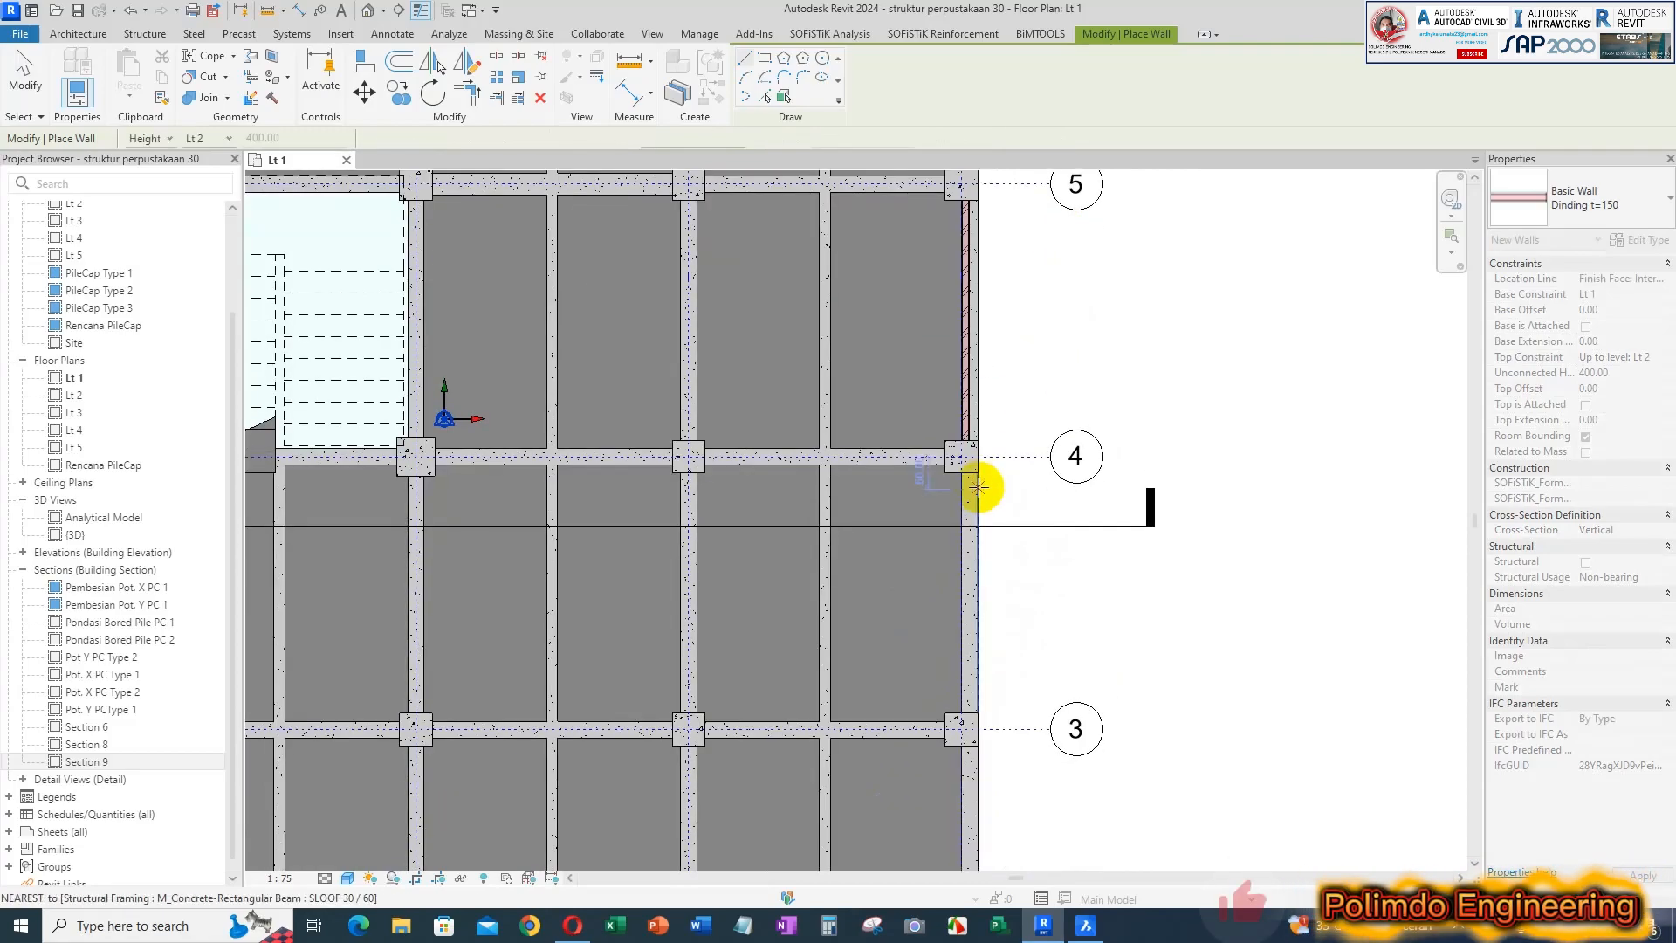
pyautogui.click(962, 474)
pyautogui.click(962, 715)
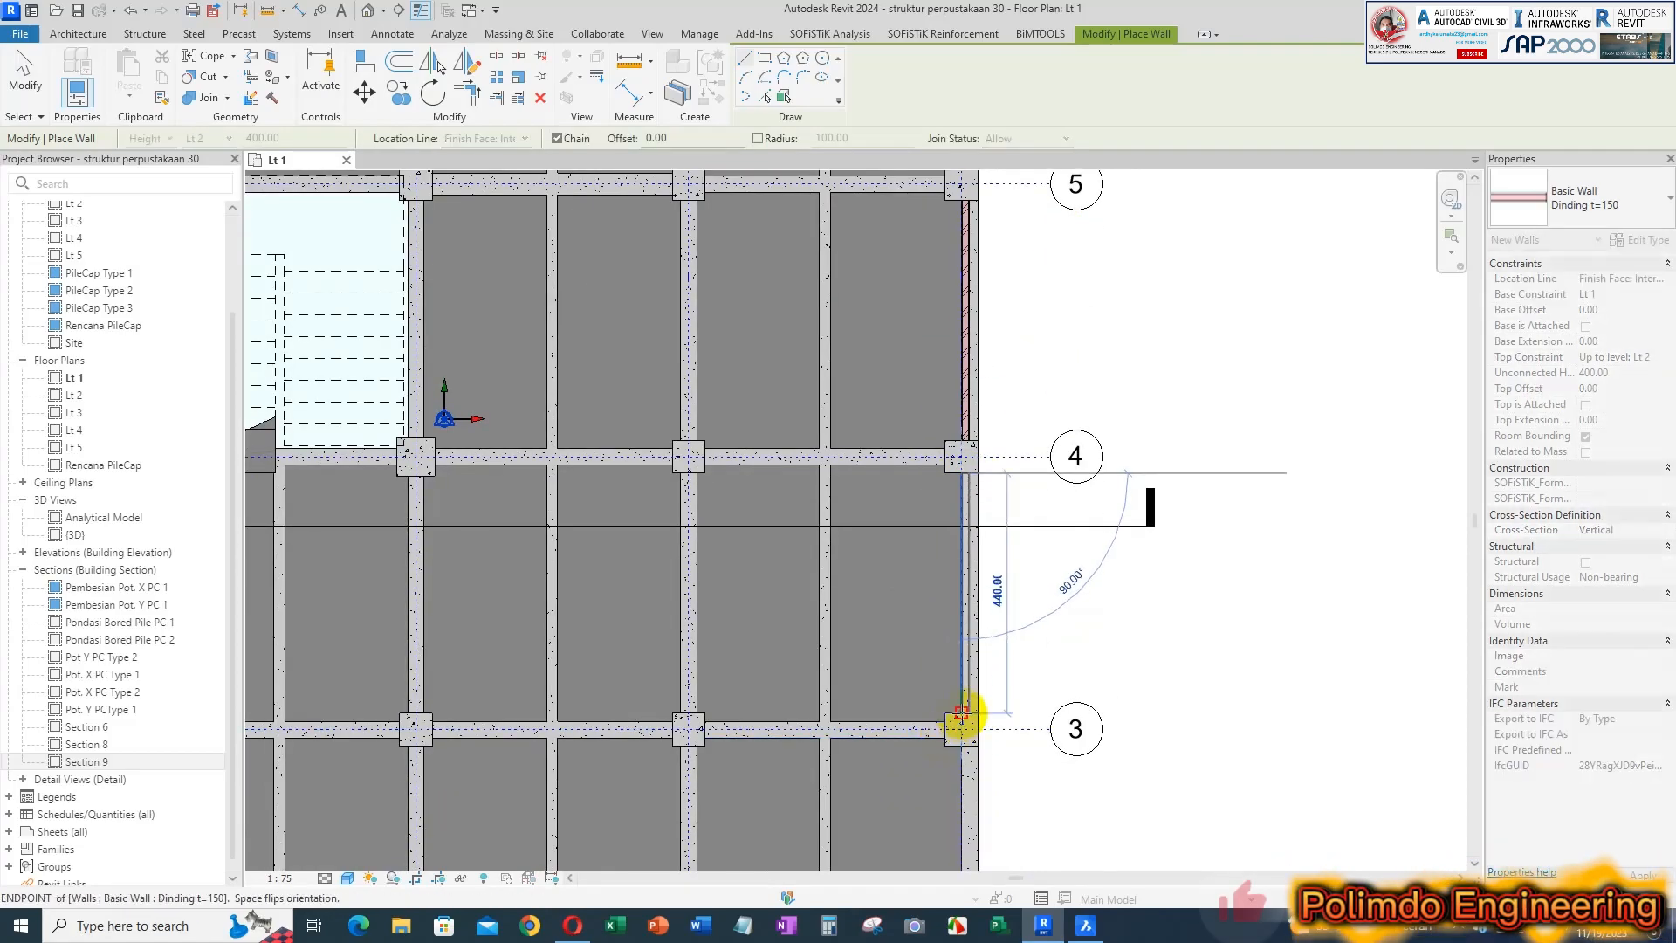
pyautogui.press('Escape')
# Draw a wall on grid F between the columns at grids 3 and 2
pyautogui.moveTo(1074, 629); pyautogui.dragTo(1079, 323, button='middle')
pyautogui.scroll(-1, 1072, 341)
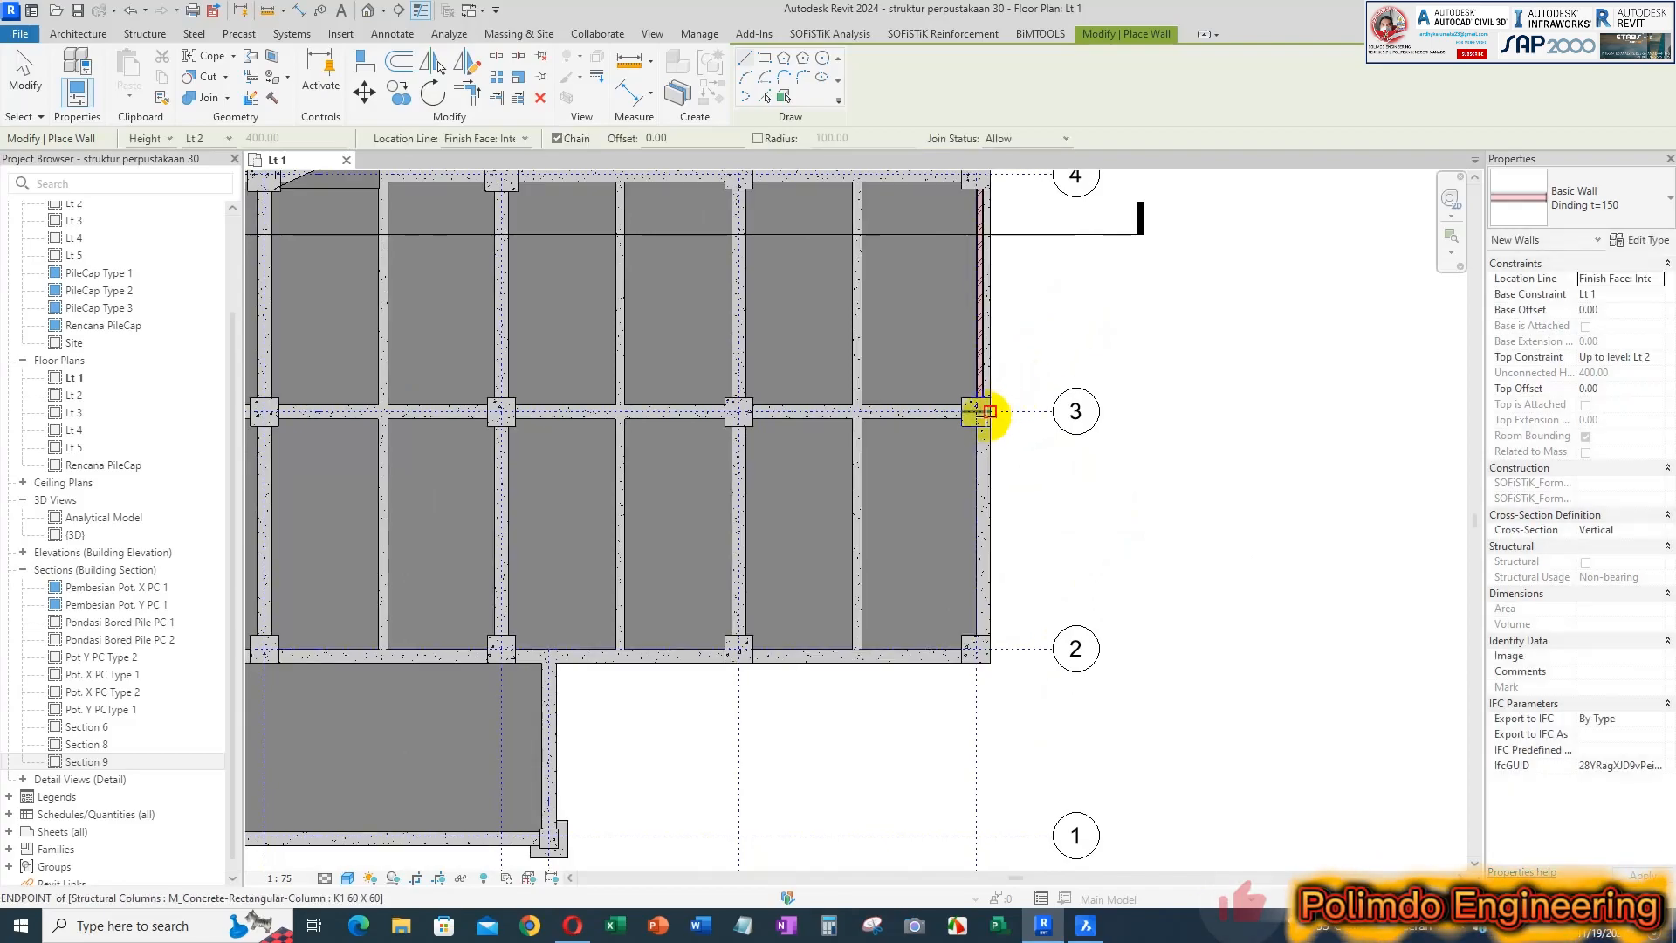
pyautogui.click(976, 426)
pyautogui.click(979, 646)
pyautogui.press('Escape')
# Check the front wall of RUANG TUNGGU in BricsCAD, and in Revit draw a 440 cm wall along grid 2 from the corner column to its neighbour
pyautogui.click(1084, 928)
pyautogui.scroll(-2, 1070, 542)
pyautogui.scroll(-2, 1003, 579)
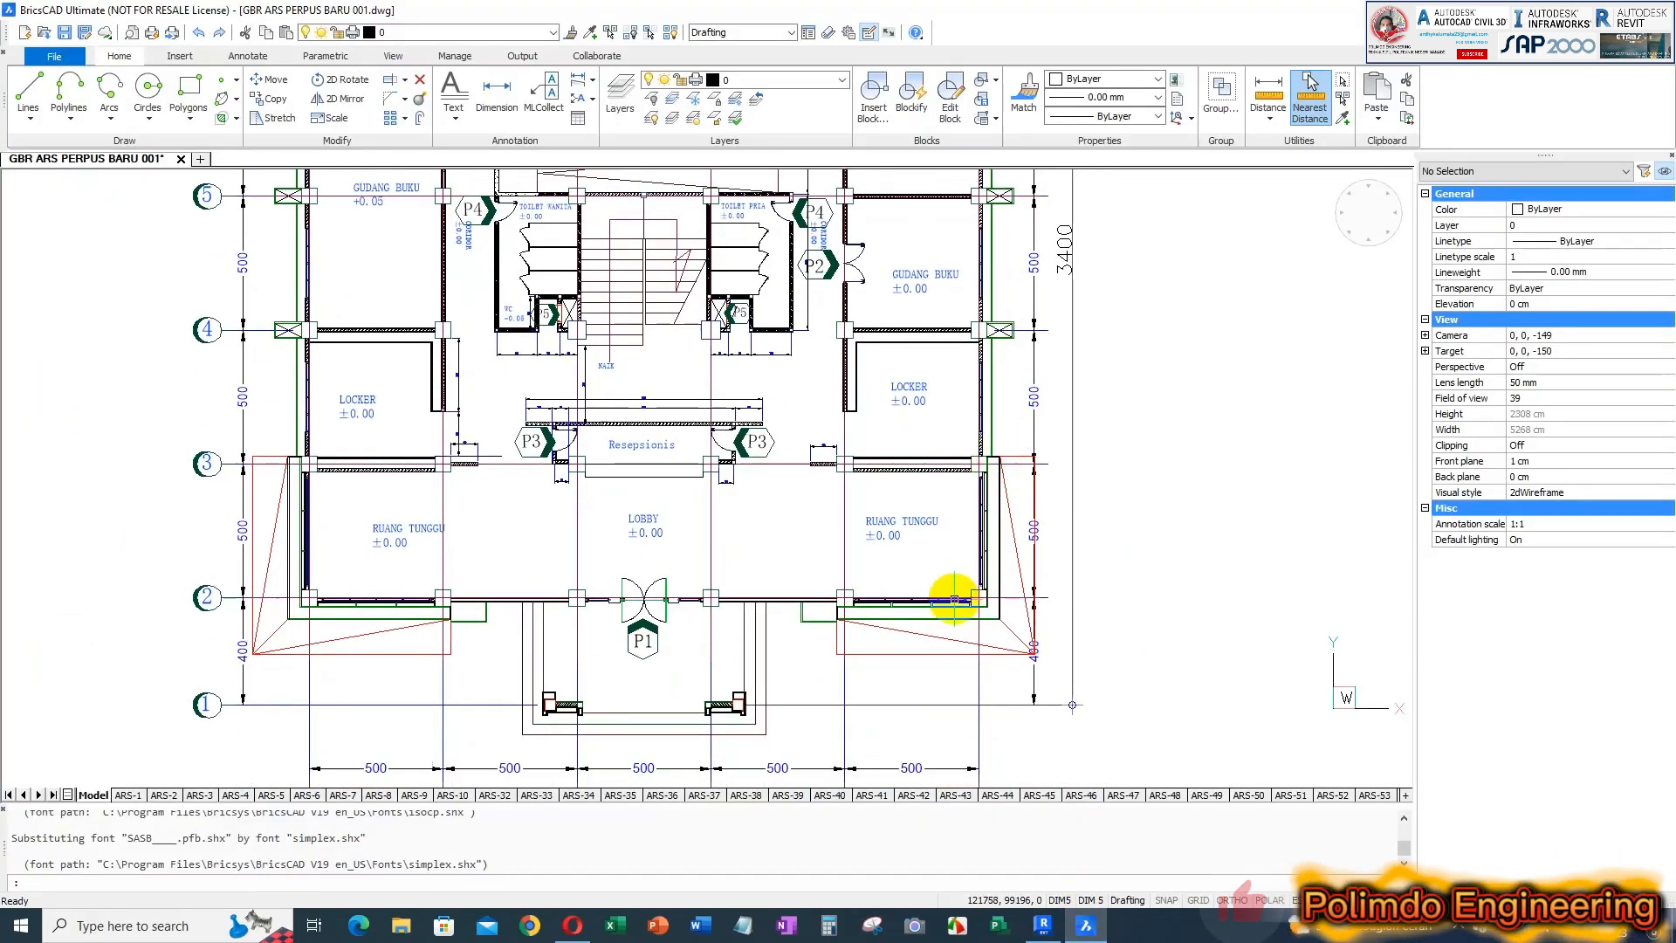
pyautogui.scroll(5, 889, 608)
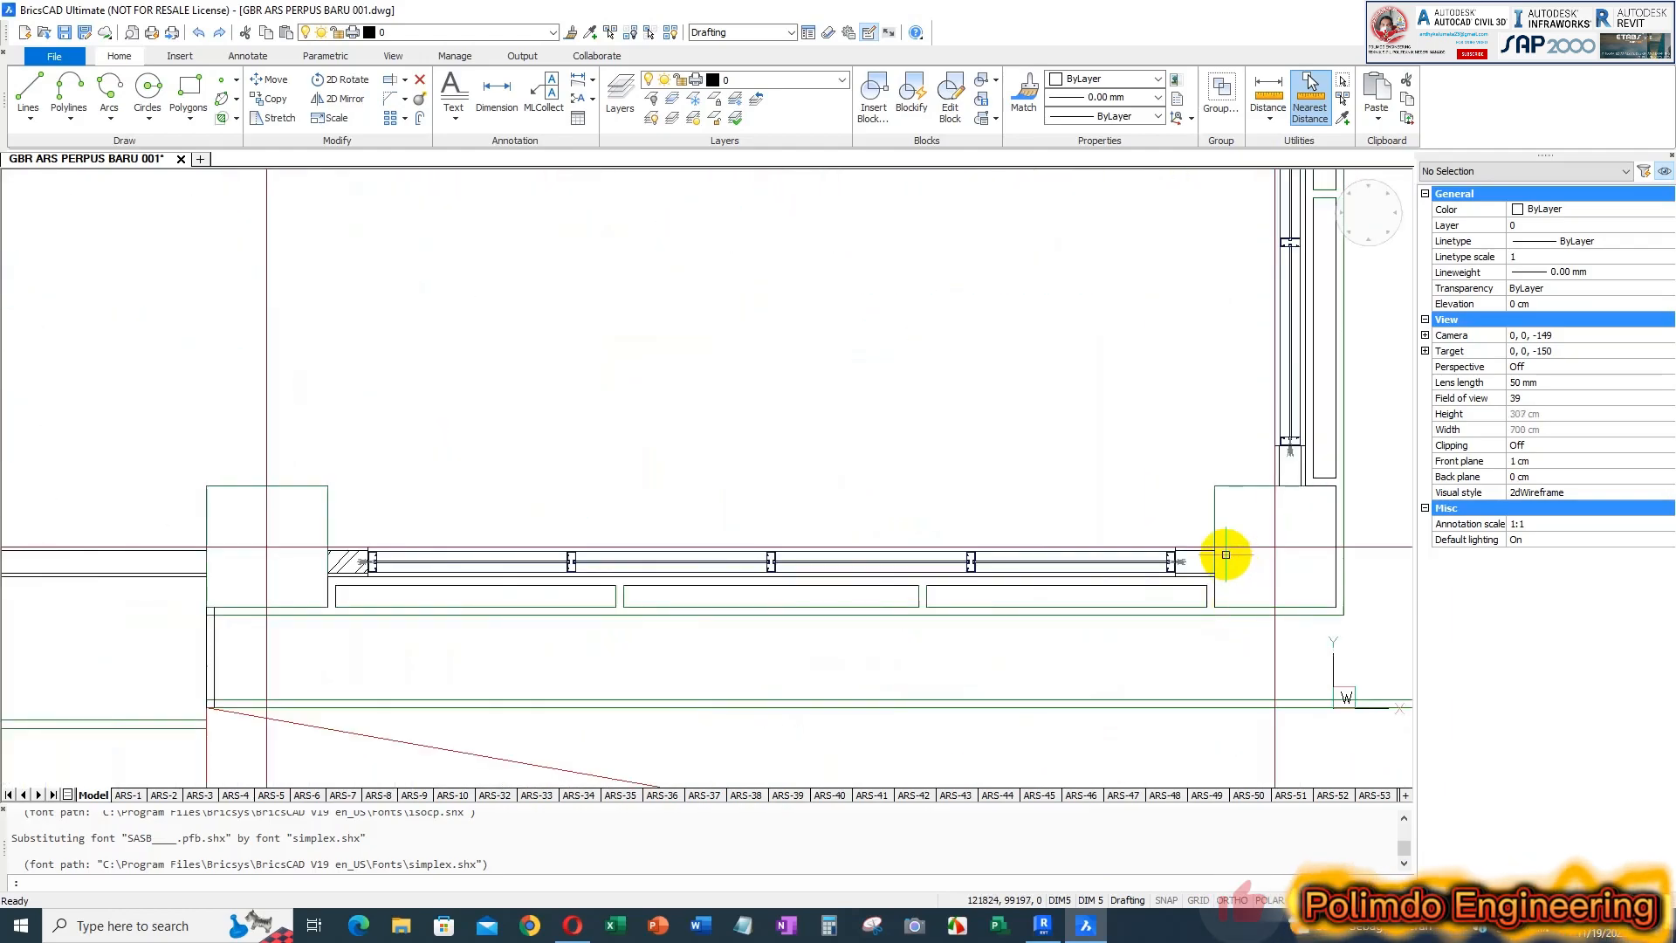
pyautogui.click(1044, 927)
pyautogui.scroll(3, 952, 650)
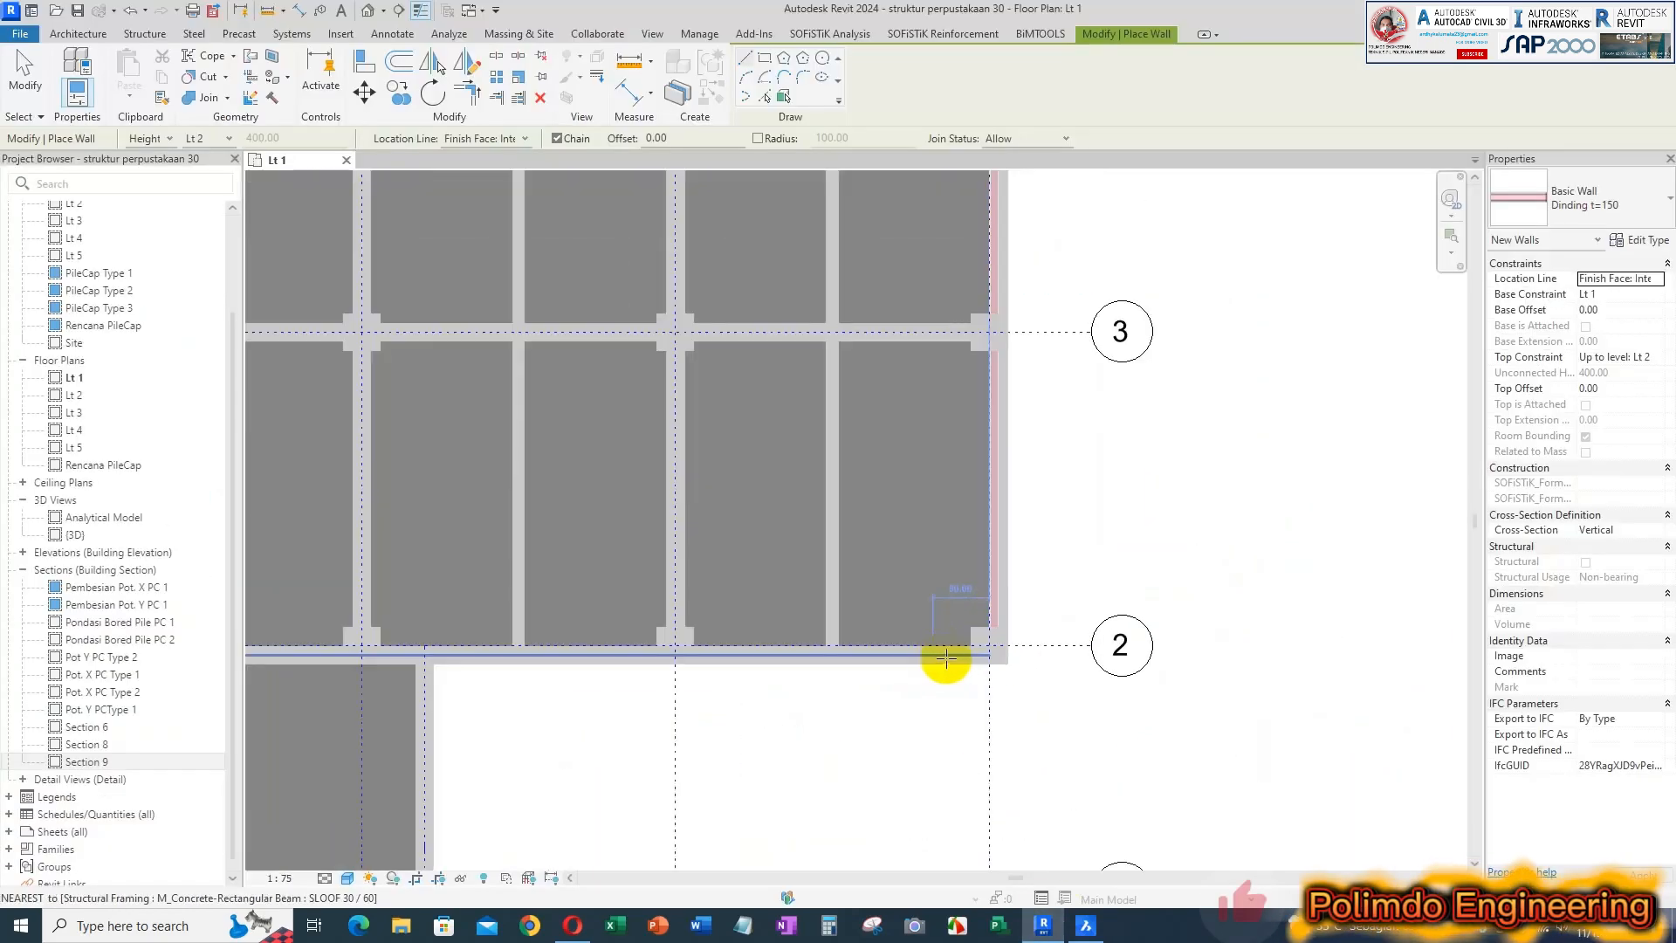
pyautogui.click(982, 642)
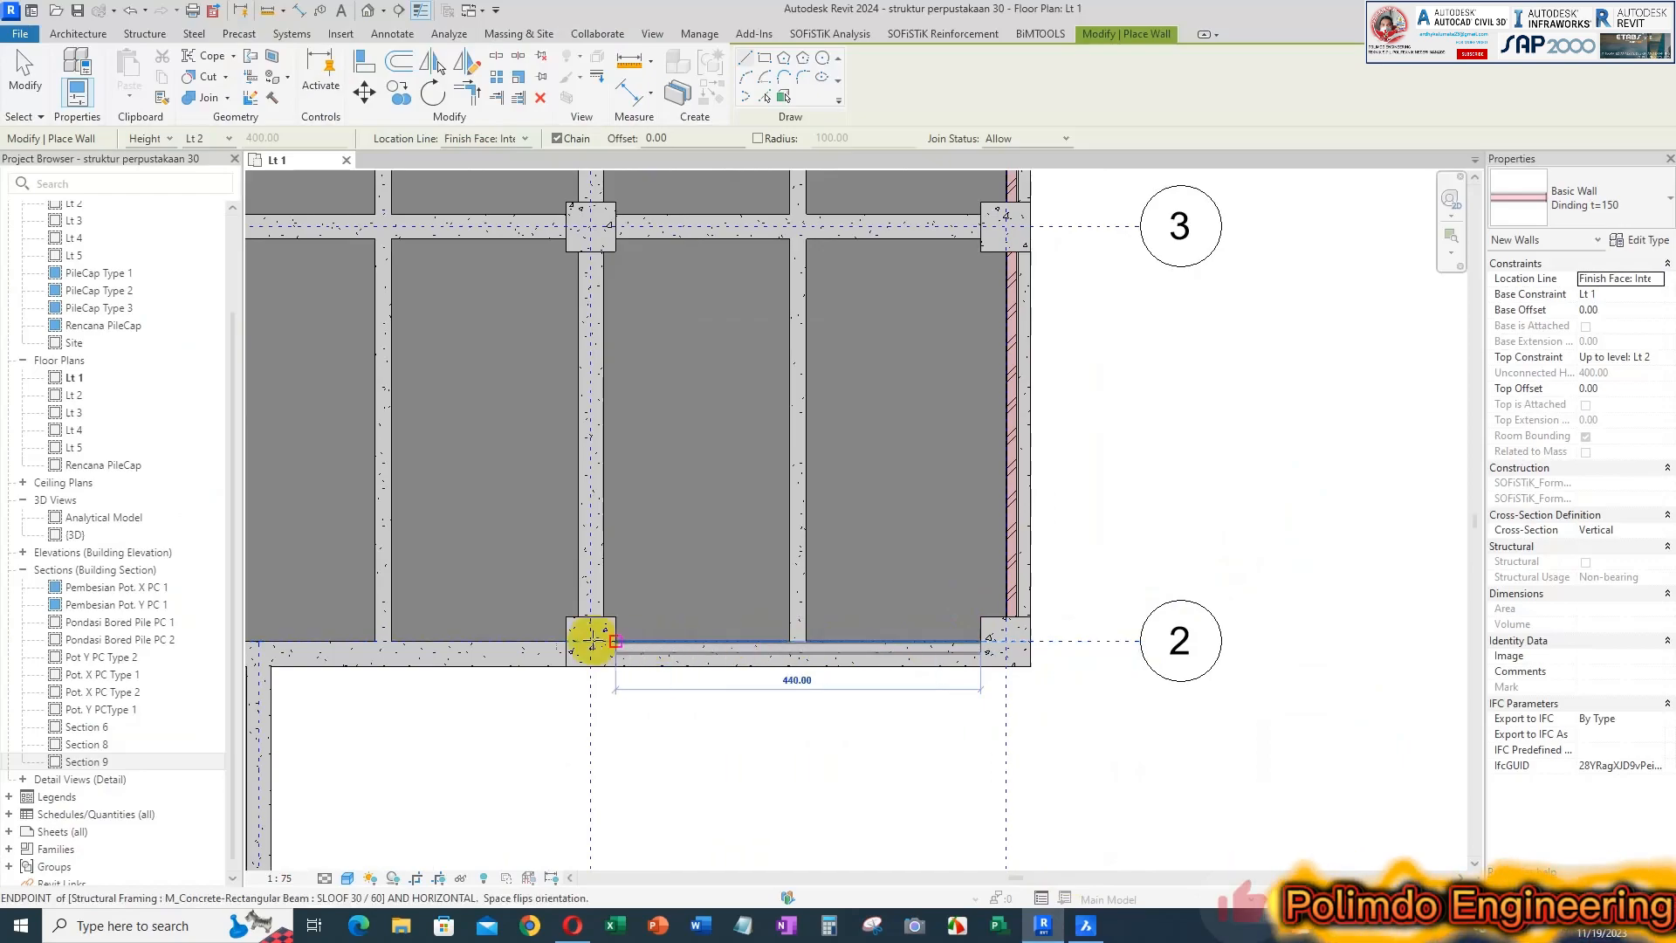
pyautogui.click(616, 641)
pyautogui.press('Escape')
# Switch to BricsCAD and examine the wall position on grid 3 between LOCKER and RUANG TUNGGU relative to the columns
pyautogui.scroll(-3, 785, 643)
pyautogui.click(1085, 925)
pyautogui.scroll(-5, 1022, 561)
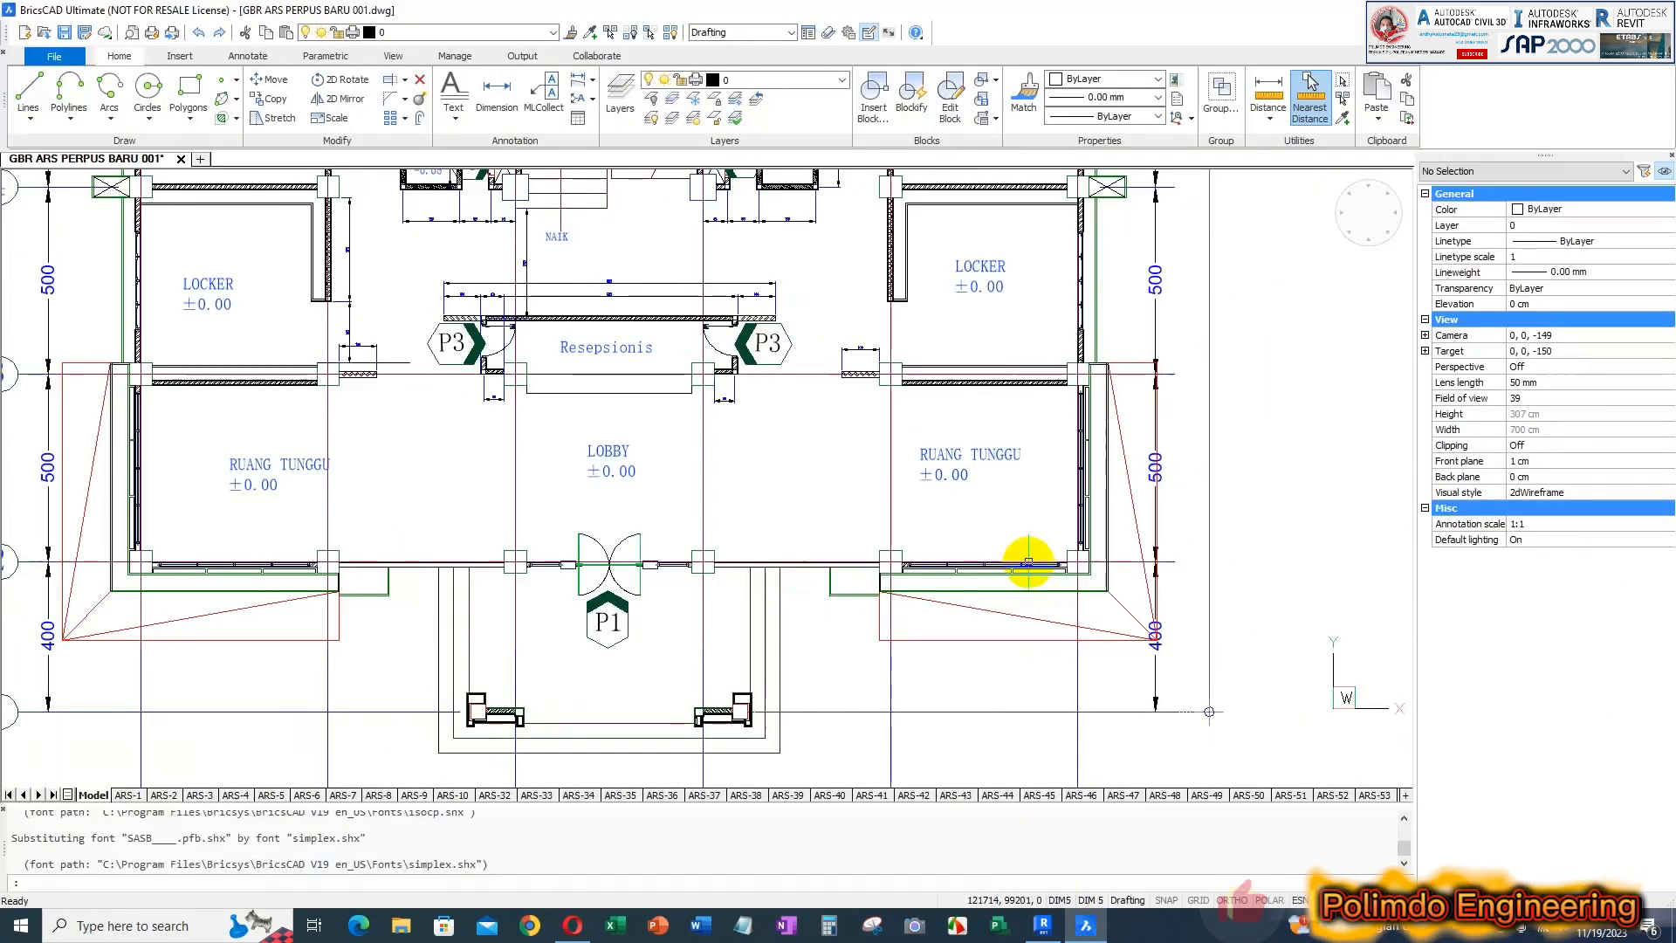
pyautogui.scroll(2, 954, 629)
pyautogui.scroll(5, 998, 552)
pyautogui.scroll(3, 1096, 563)
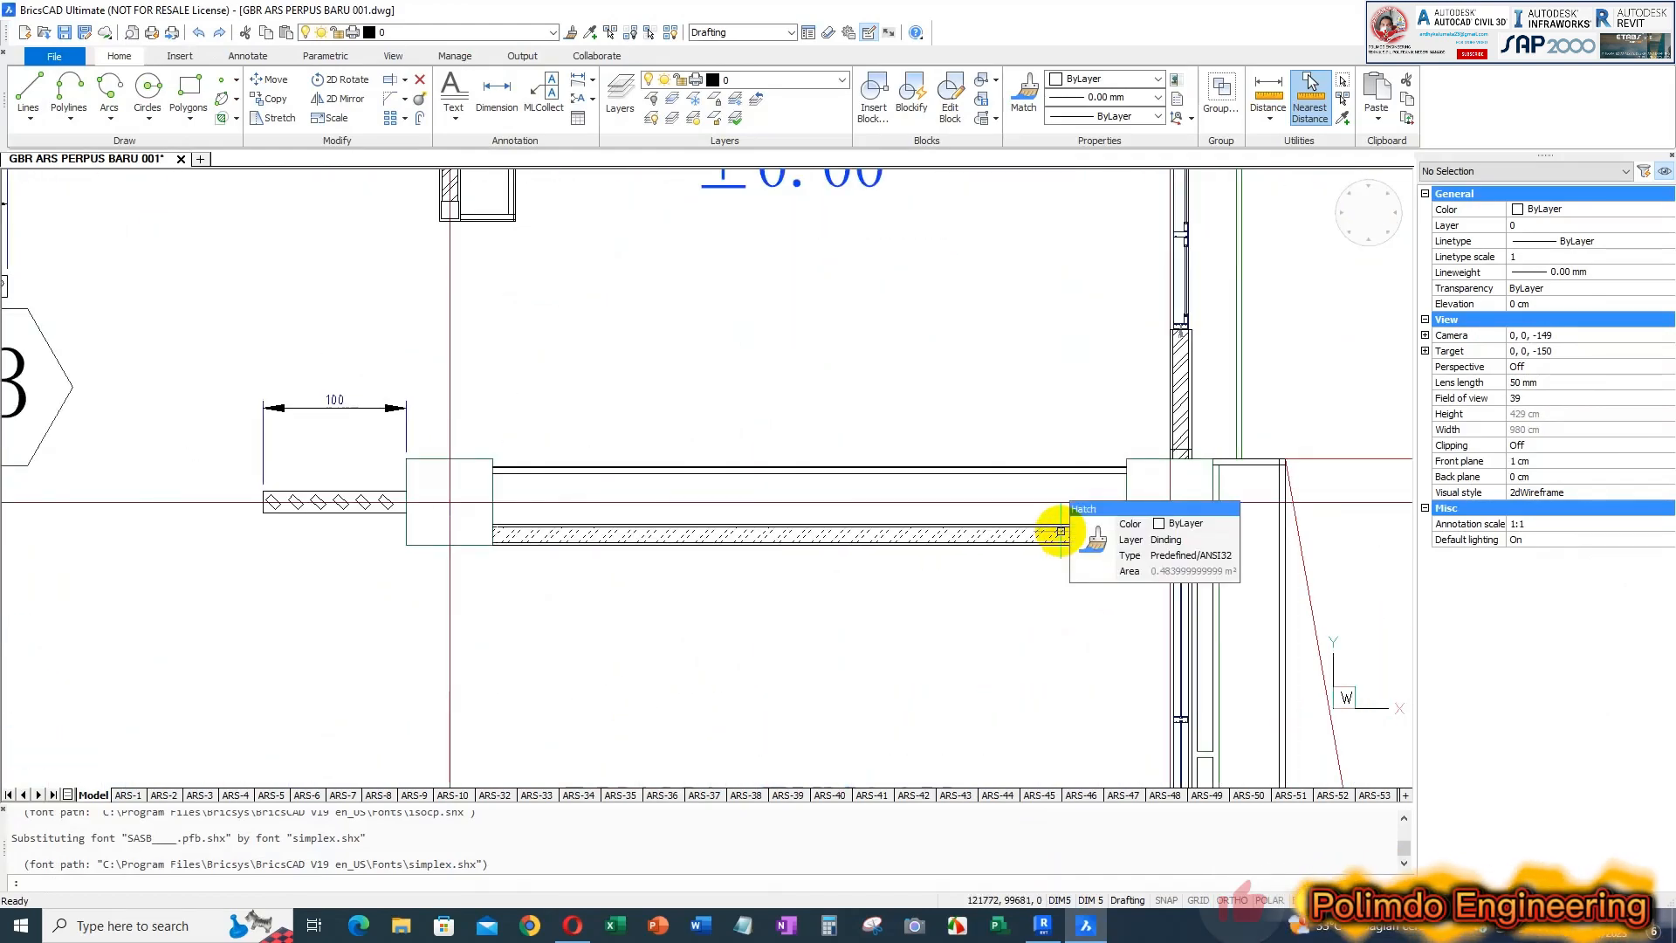
pyautogui.scroll(1, 600, 566)
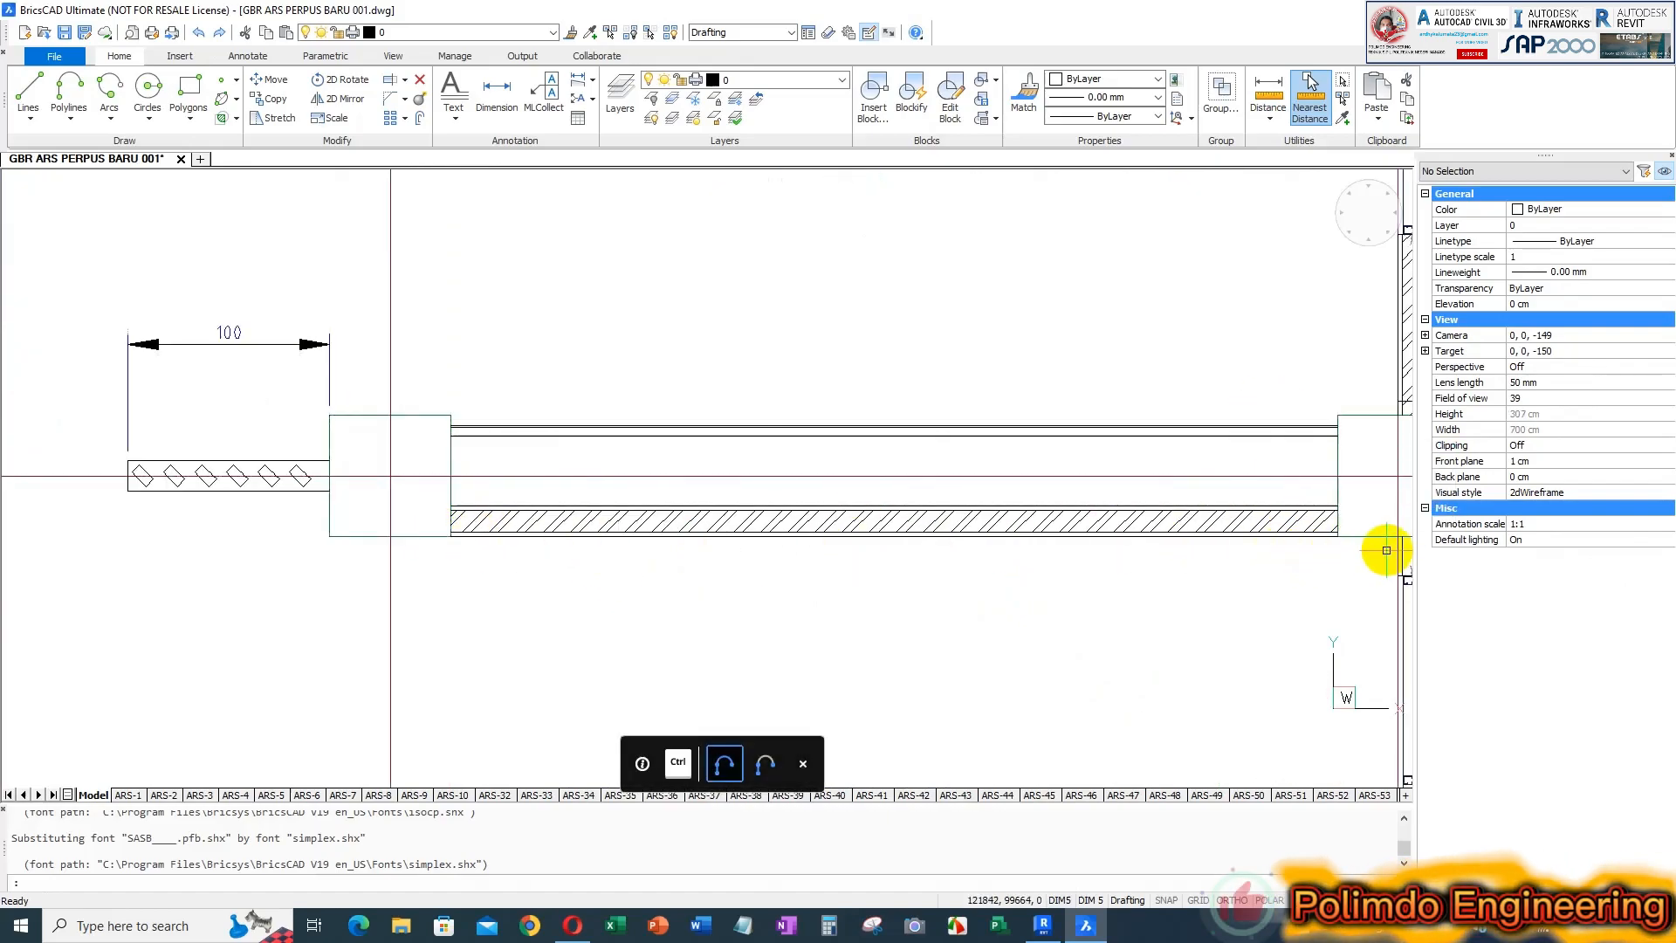
pyautogui.scroll(-2, 489, 538)
pyautogui.scroll(5, 1089, 535)
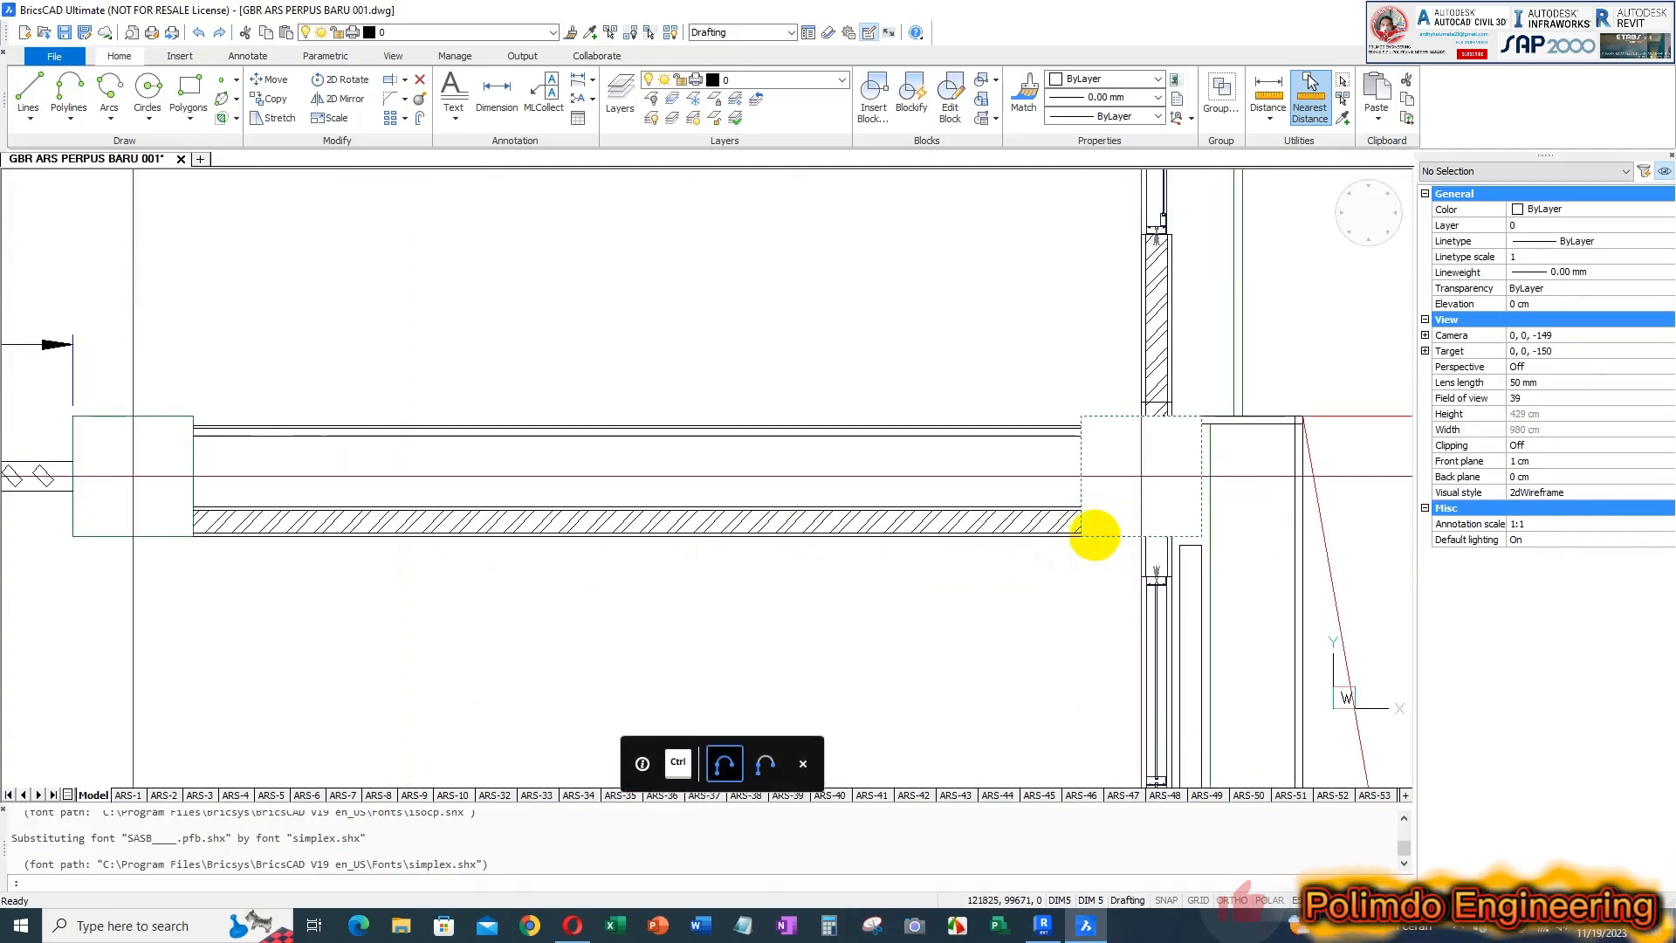
# Return to Revit and draw a 440 cm wall at grid 3, flush with the lower column faces, between the grid F column and its inner neighbour
pyautogui.scroll(-2, 1117, 541)
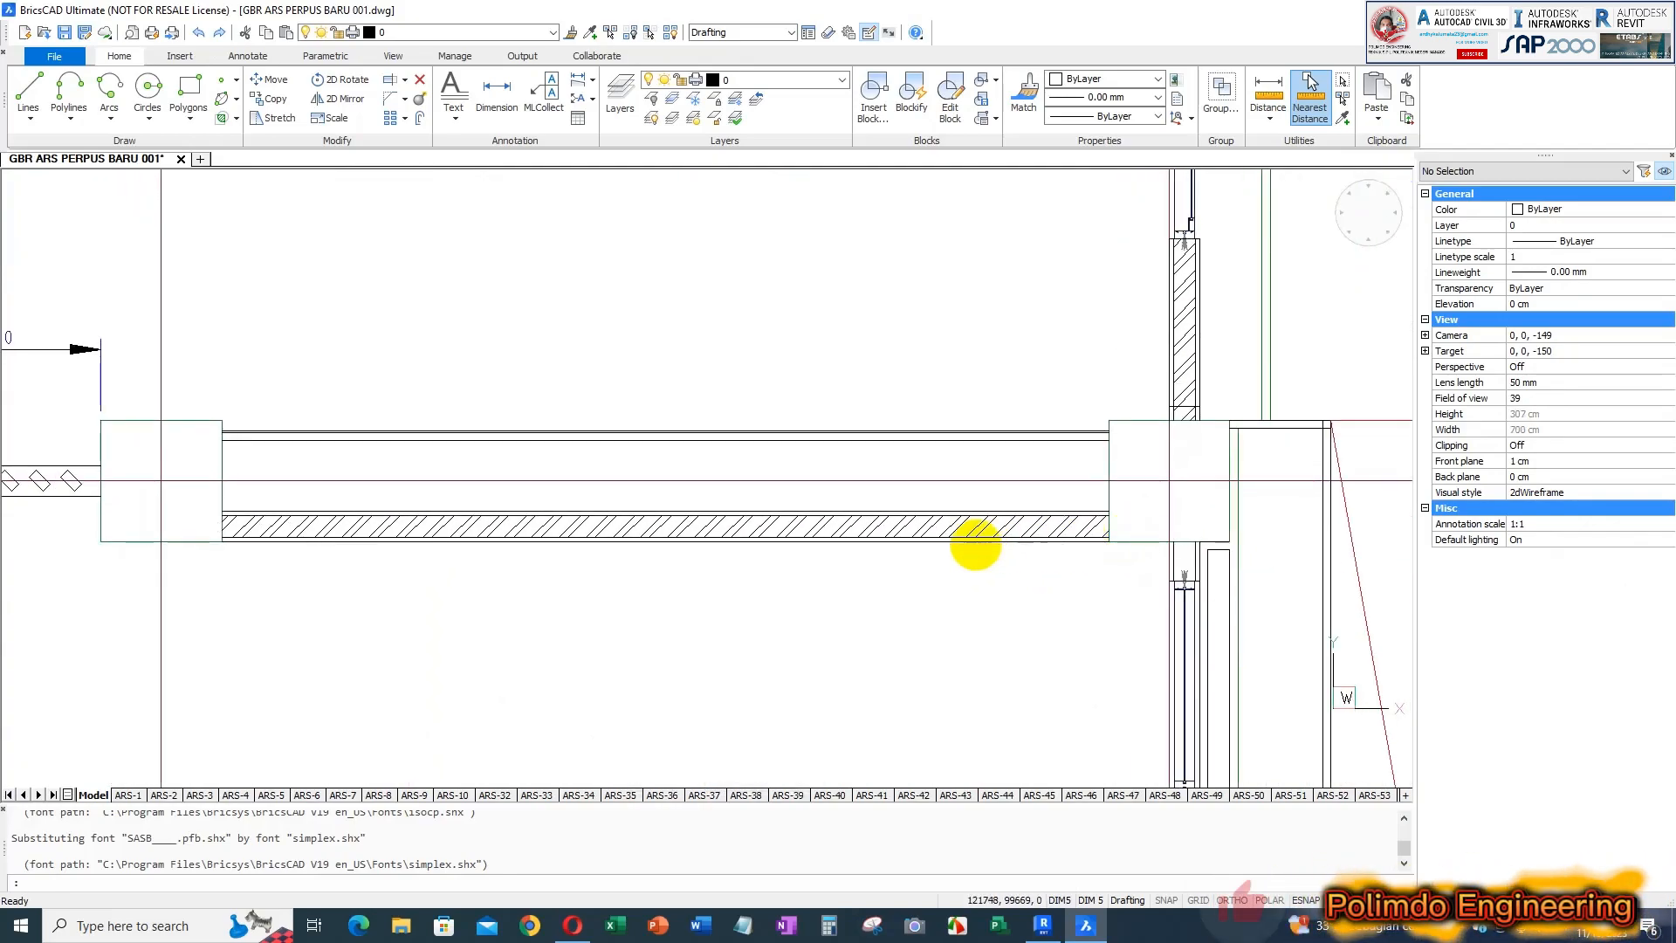
pyautogui.scroll(-2, 1058, 527)
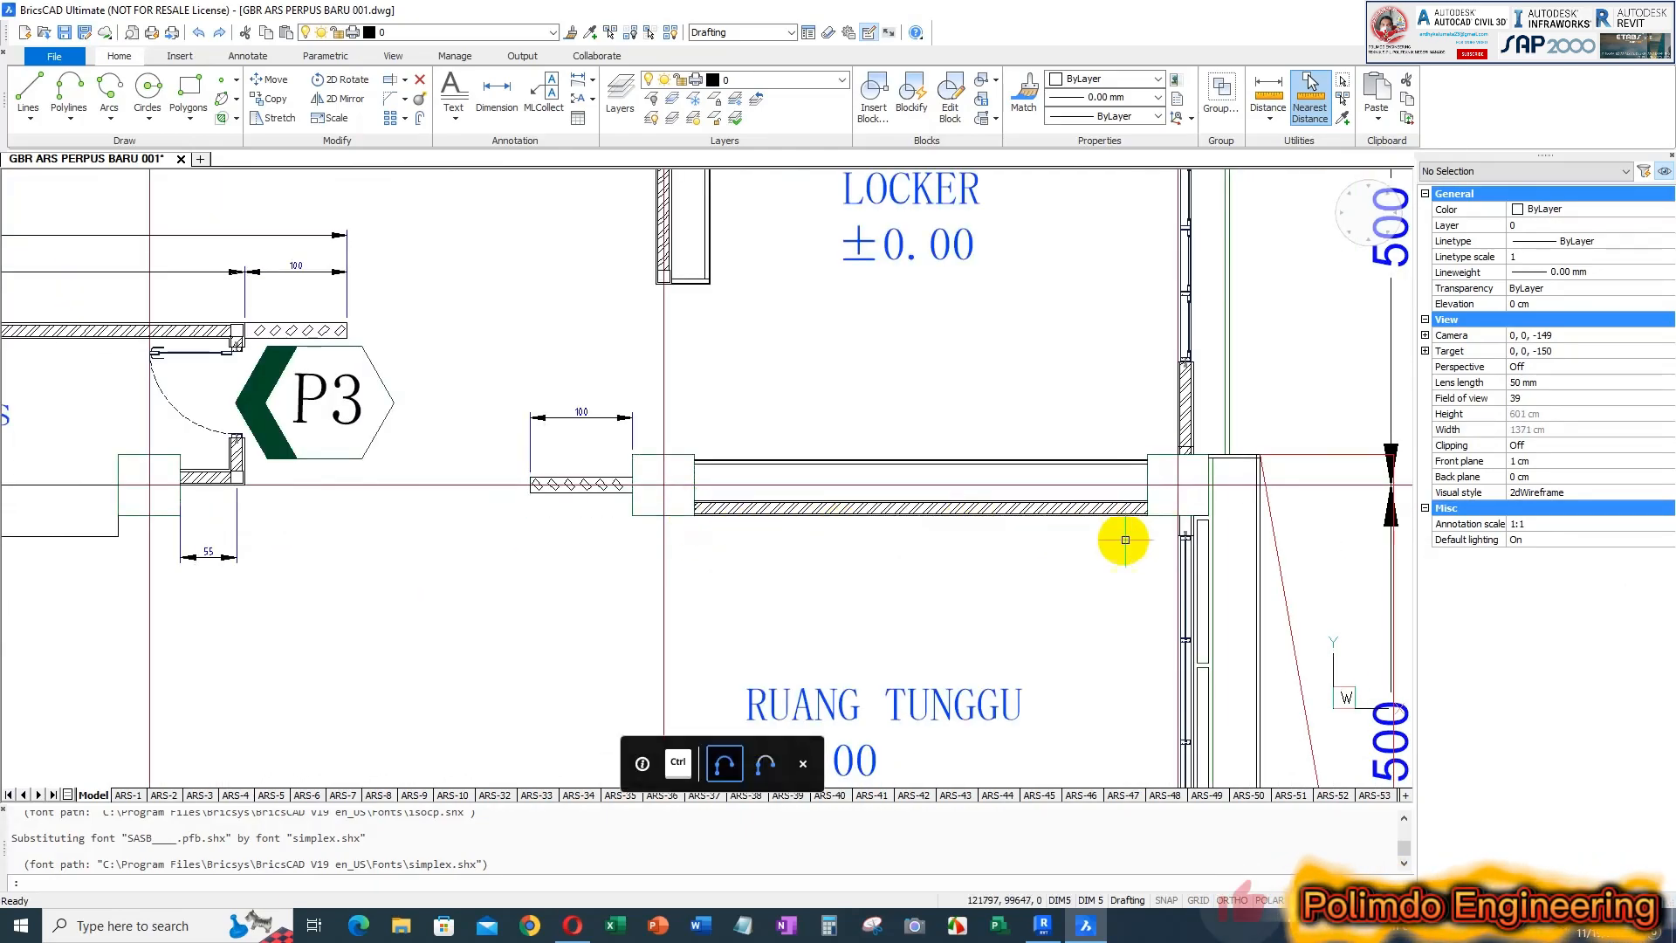
pyautogui.click(1051, 932)
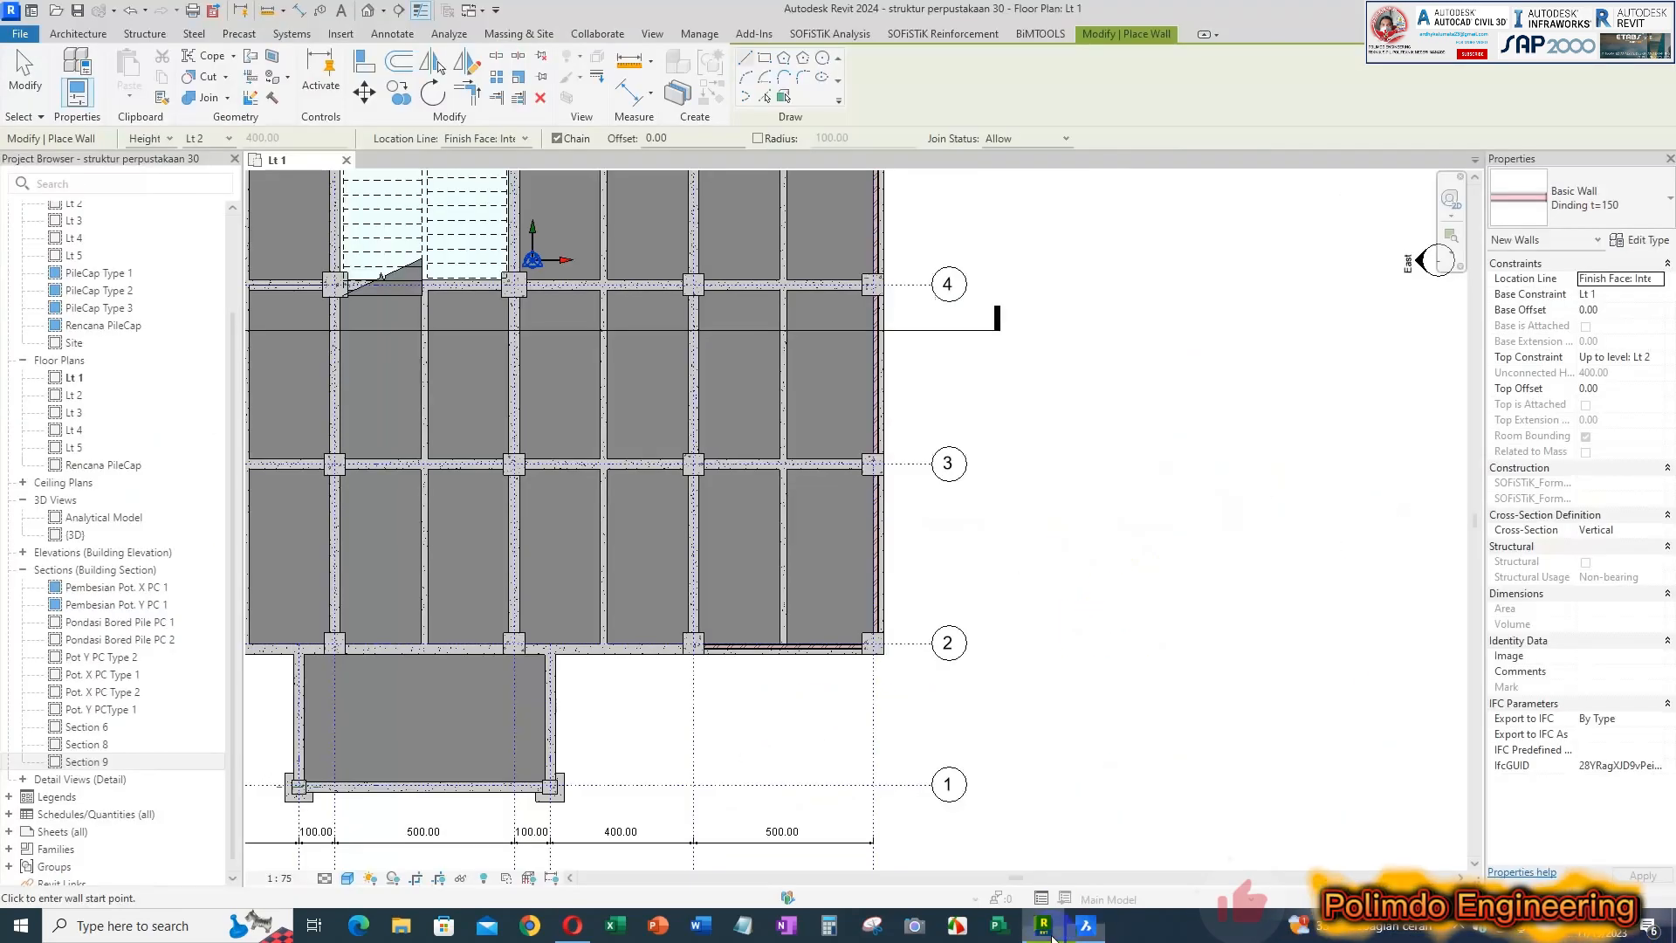
pyautogui.scroll(3, 698, 471)
pyautogui.moveTo(704, 475); pyautogui.dragTo(644, 525, button='middle')
pyautogui.scroll(2, 645, 520)
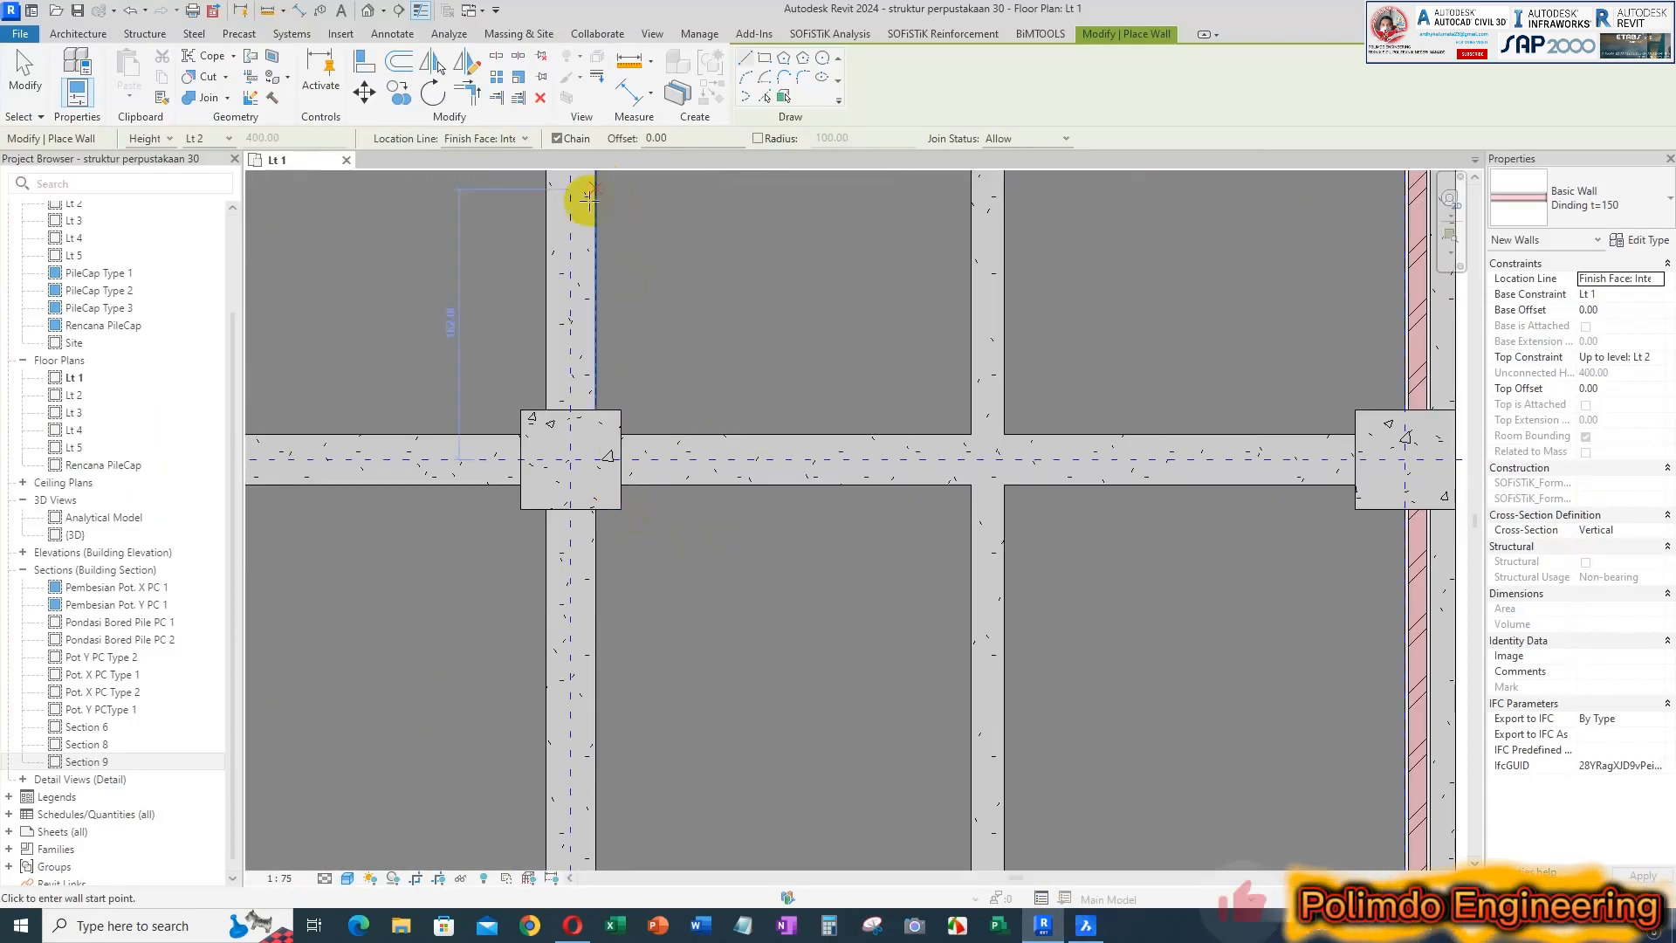
pyautogui.click(621, 509)
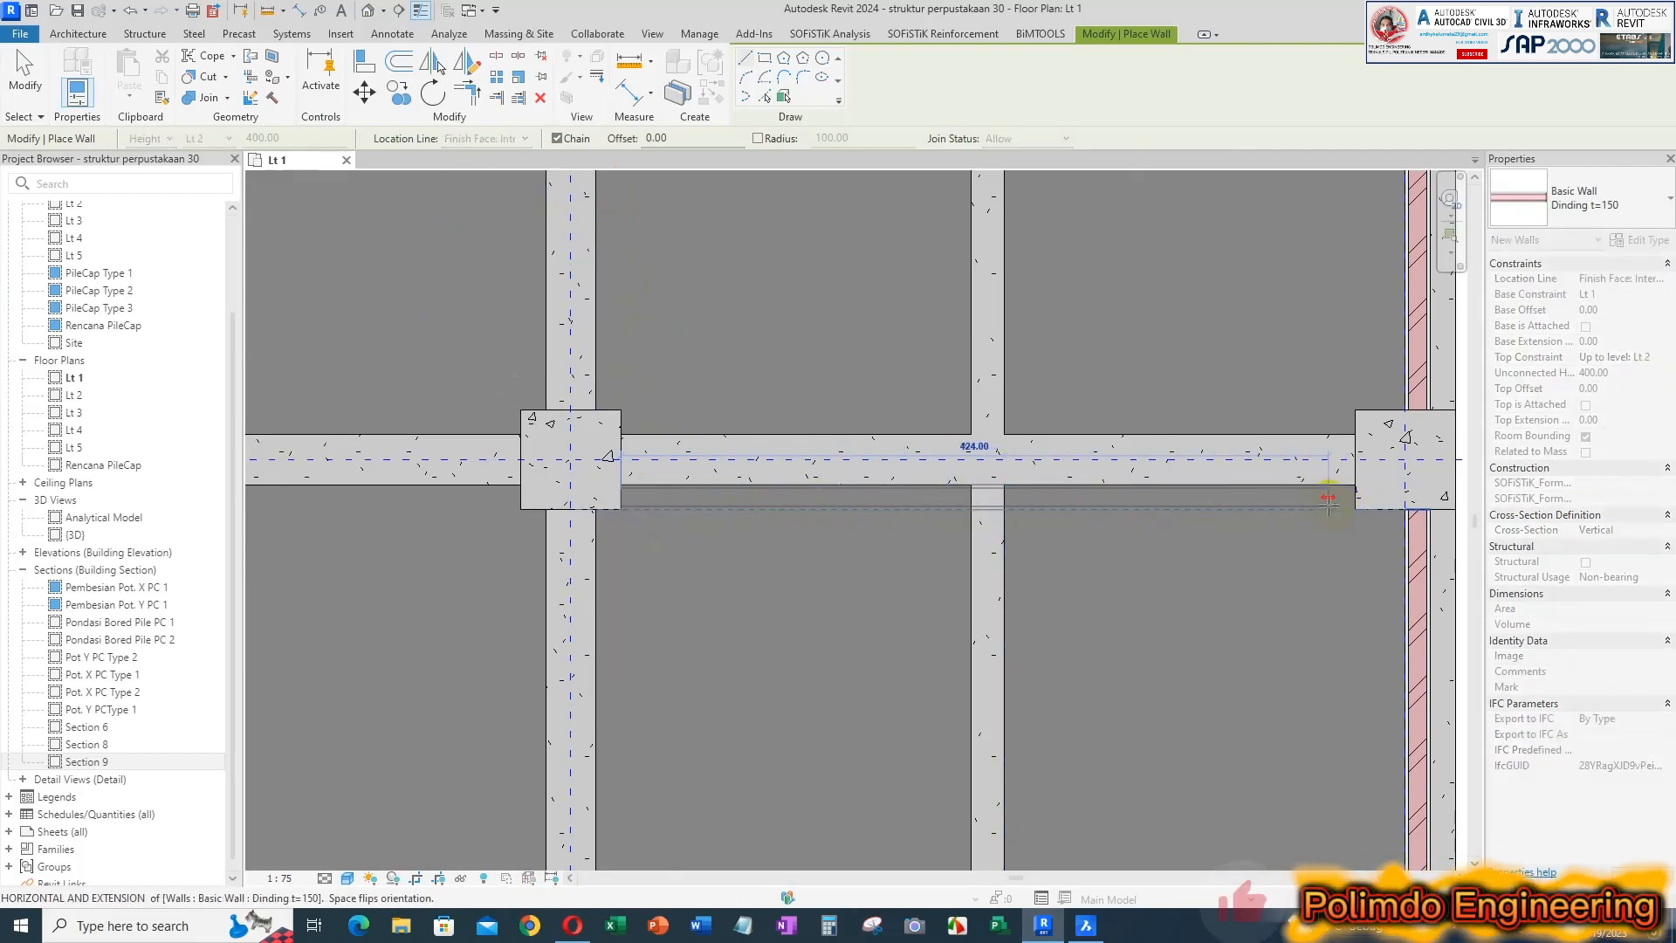
pyautogui.scroll(-2, 1327, 489)
pyautogui.click(1243, 474)
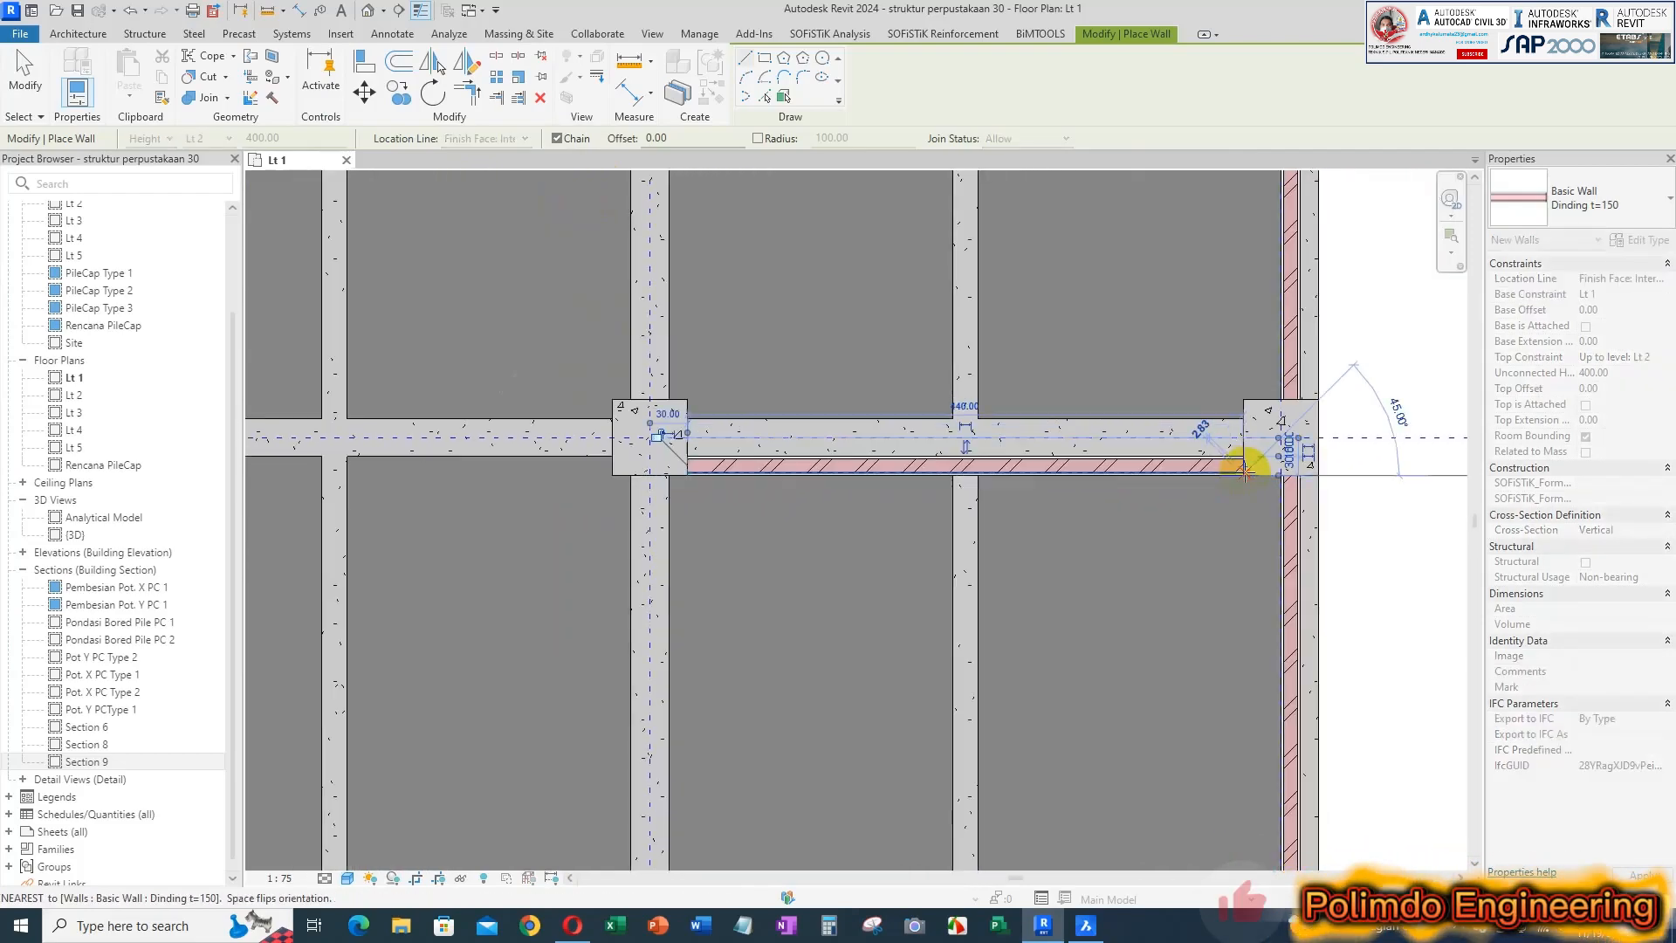
pyautogui.press('Escape')
pyautogui.scroll(-4, 1122, 508)
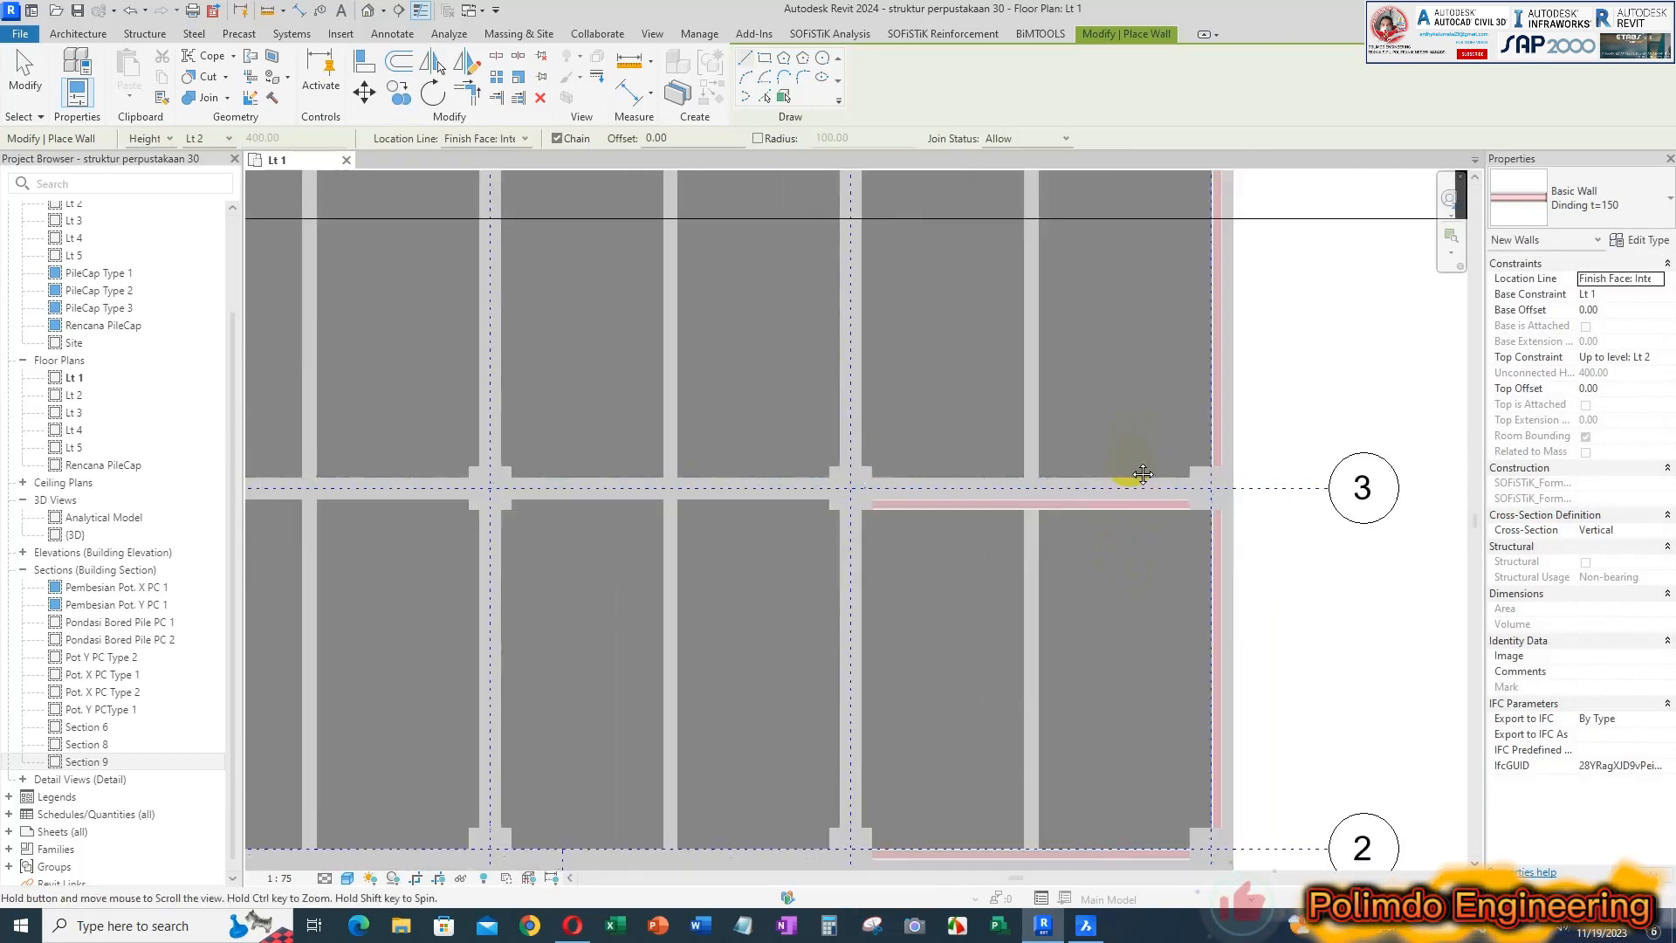
# Check the LOCKER and GUDANG BUKU dividing wall in BricsCAD, and in Revit draw it on grid 4 using the Wall Centerline location line
pyautogui.moveTo(1133, 476); pyautogui.dragTo(1069, 746, button='middle')
pyautogui.click(1085, 925)
pyautogui.scroll(-2, 917, 528)
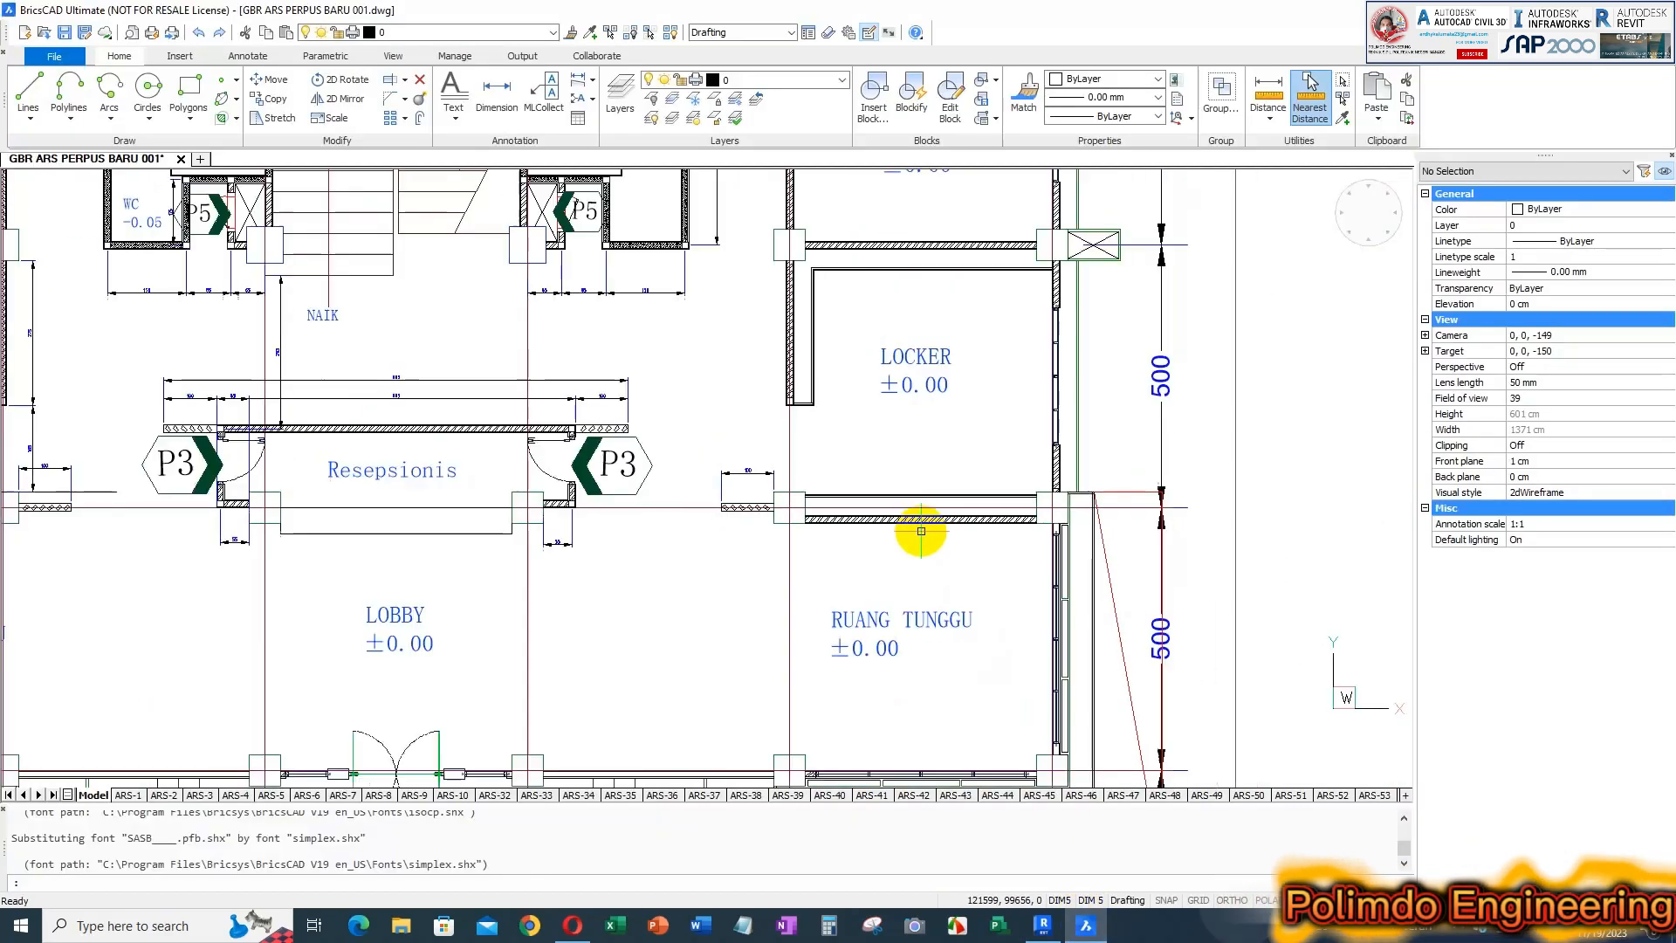
pyautogui.scroll(3, 1022, 229)
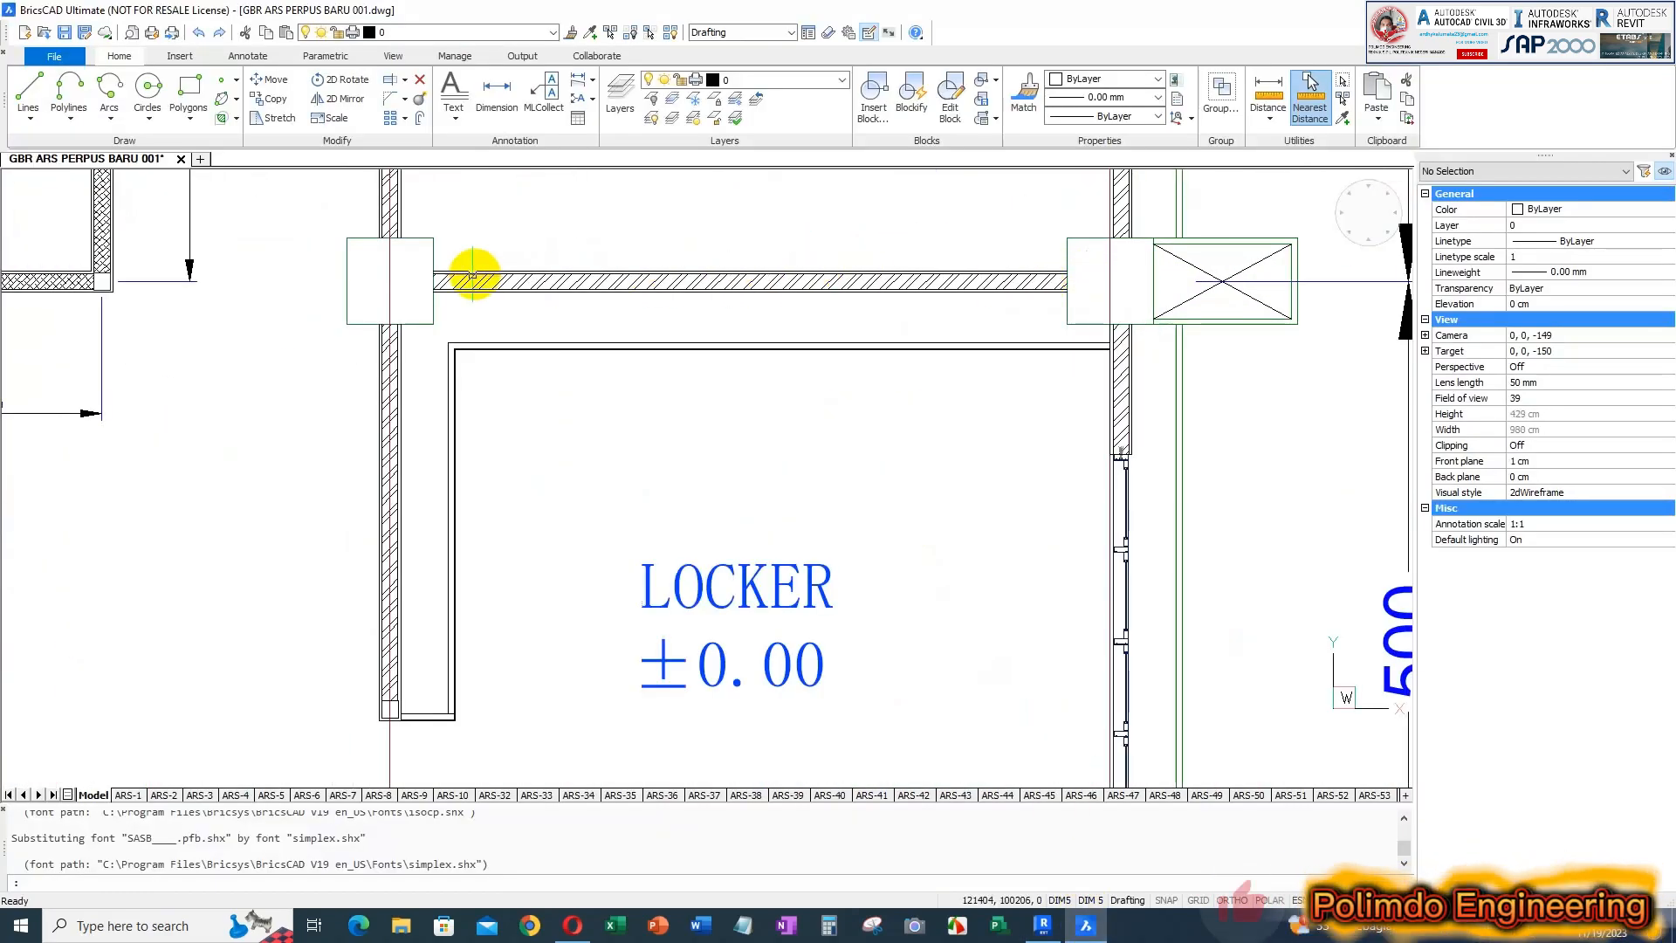
pyautogui.scroll(-4, 786, 297)
pyautogui.scroll(4, 828, 371)
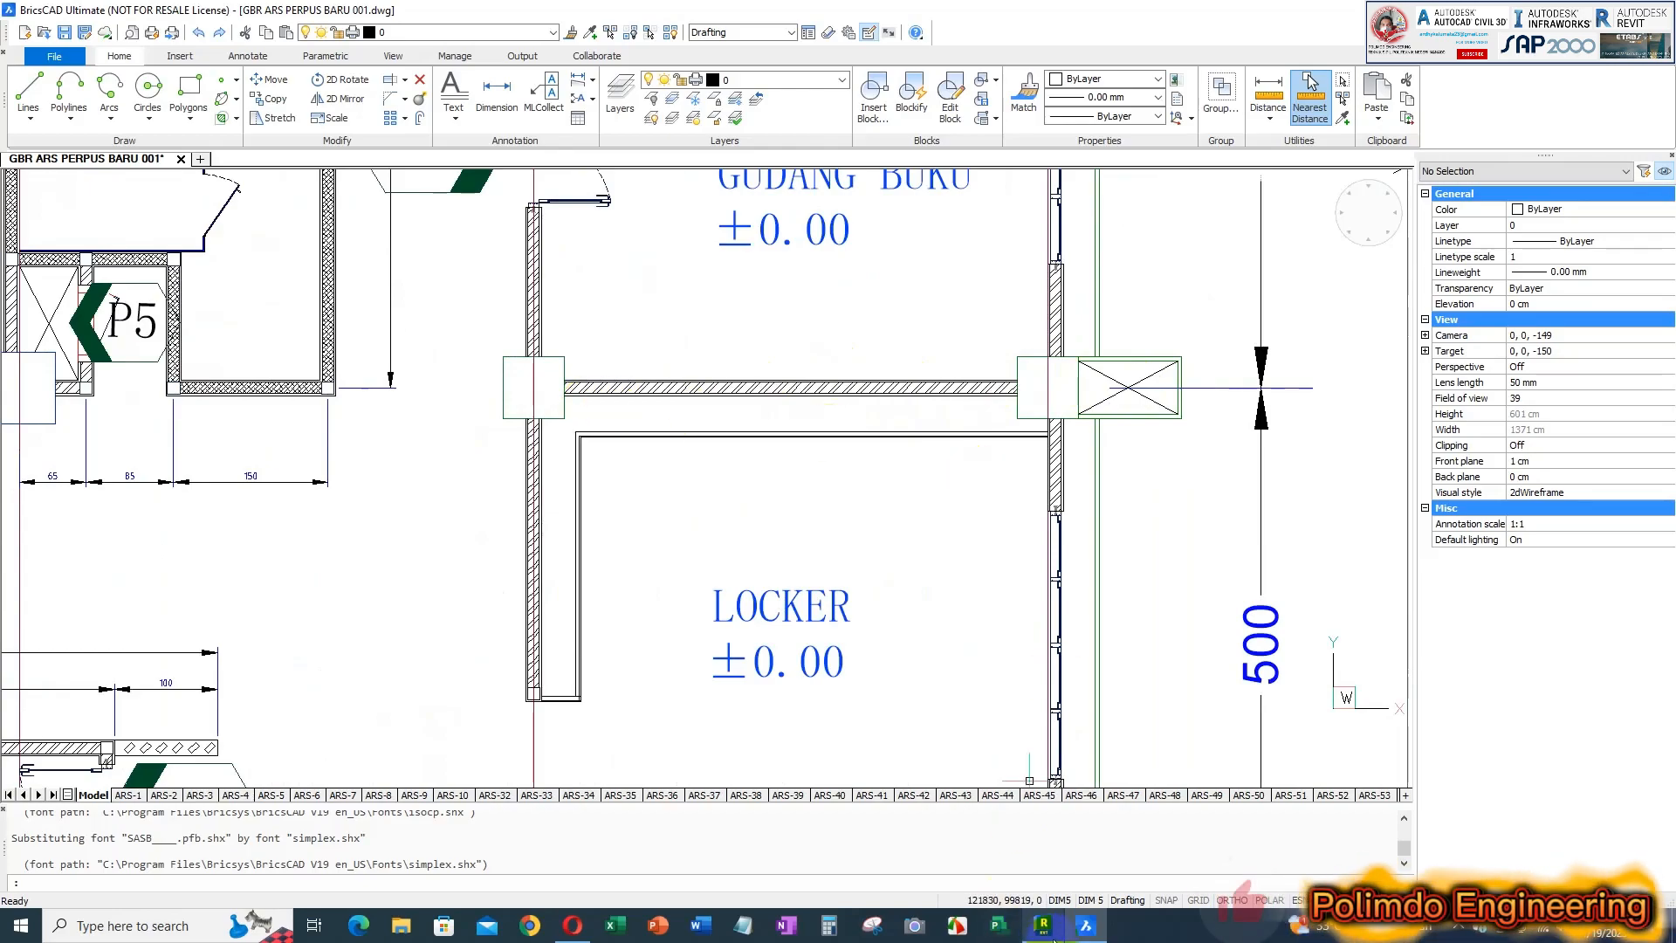
pyautogui.click(1045, 925)
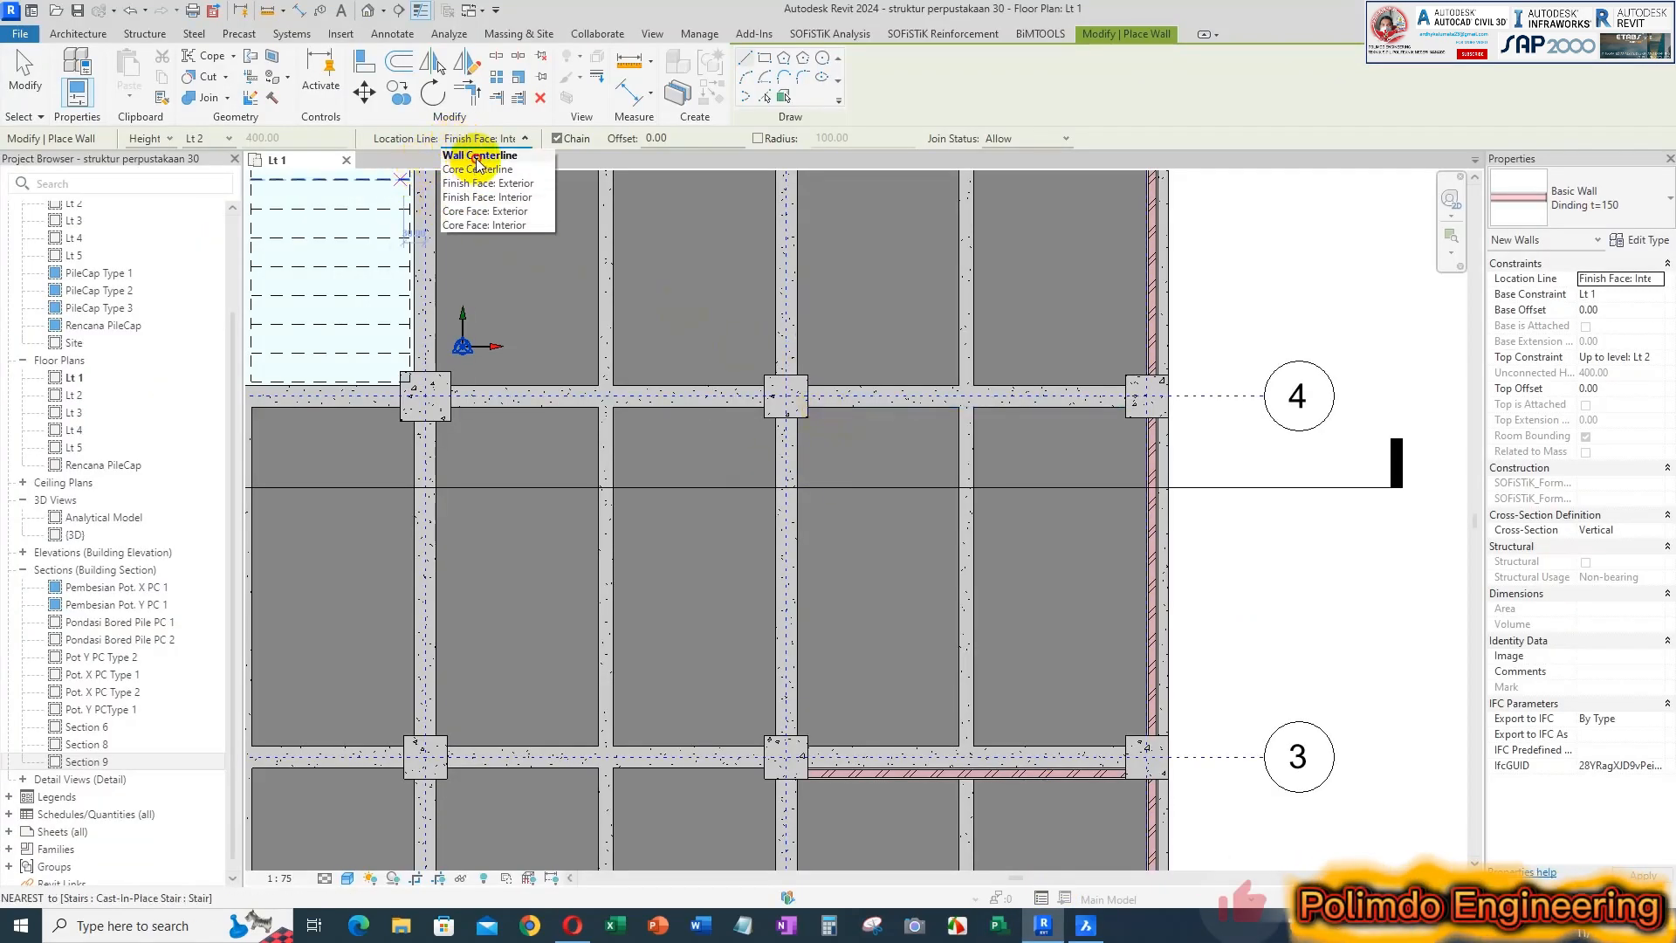
pyautogui.click(480, 156)
pyautogui.click(918, 398)
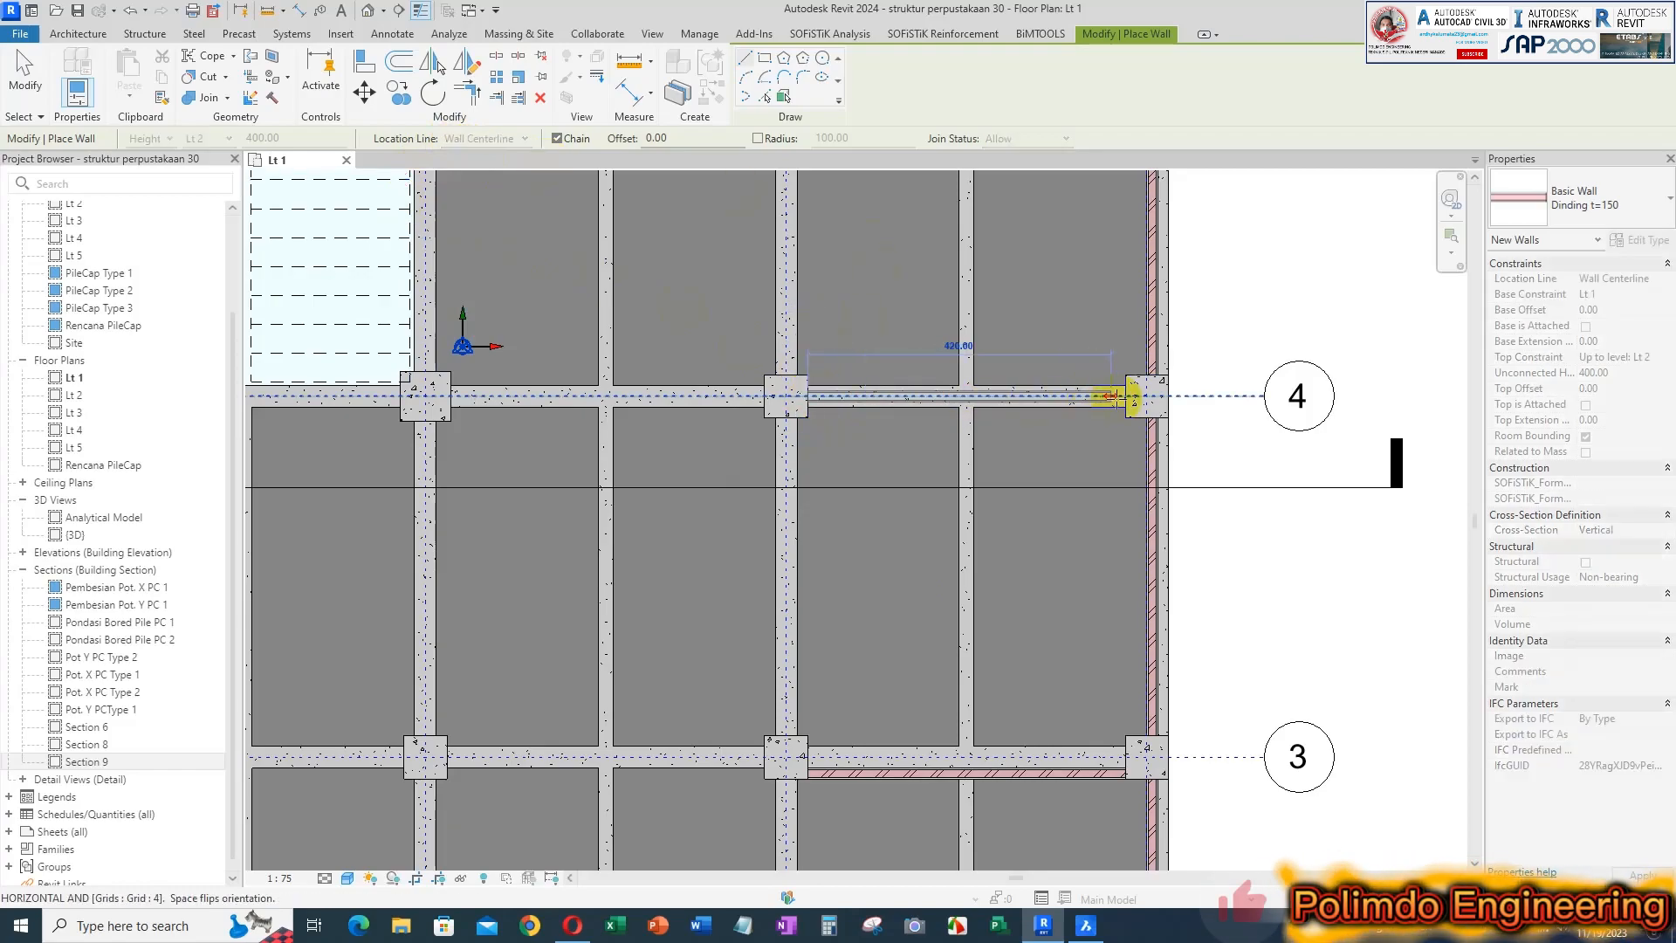
pyautogui.click(1119, 394)
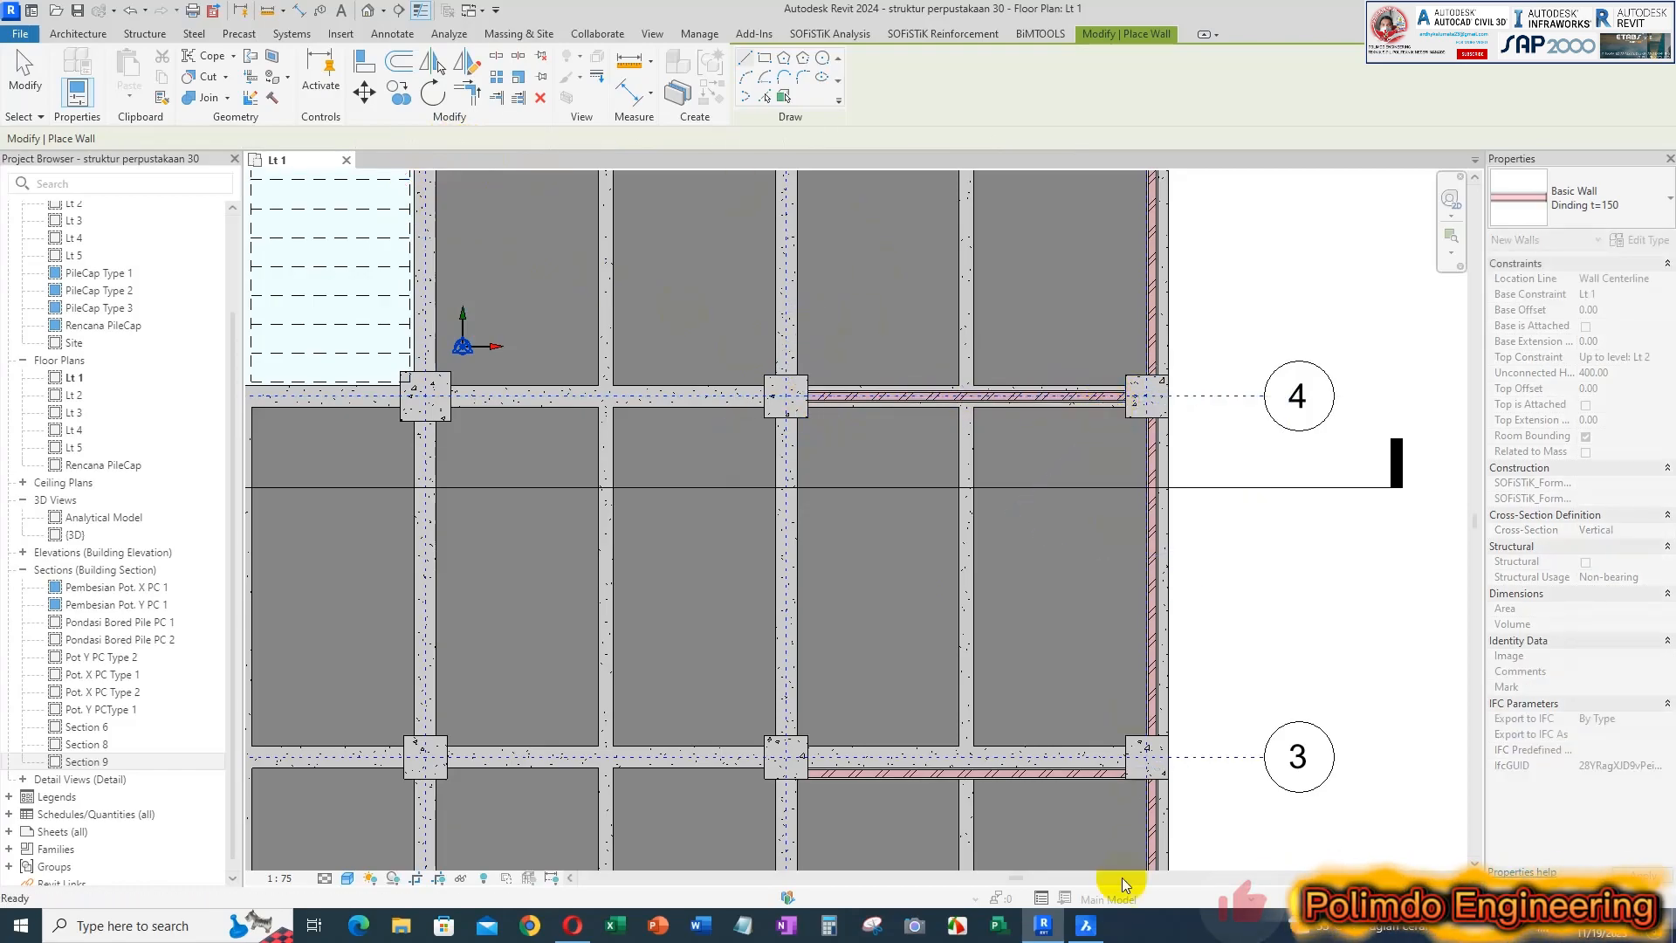
# Check the wall between GUDANG BUKU and R. RESERVASI in BricsCAD, and in Revit draw it centred on grid 5 between the two outer columns
pyautogui.click(1087, 927)
pyautogui.scroll(-5, 1011, 513)
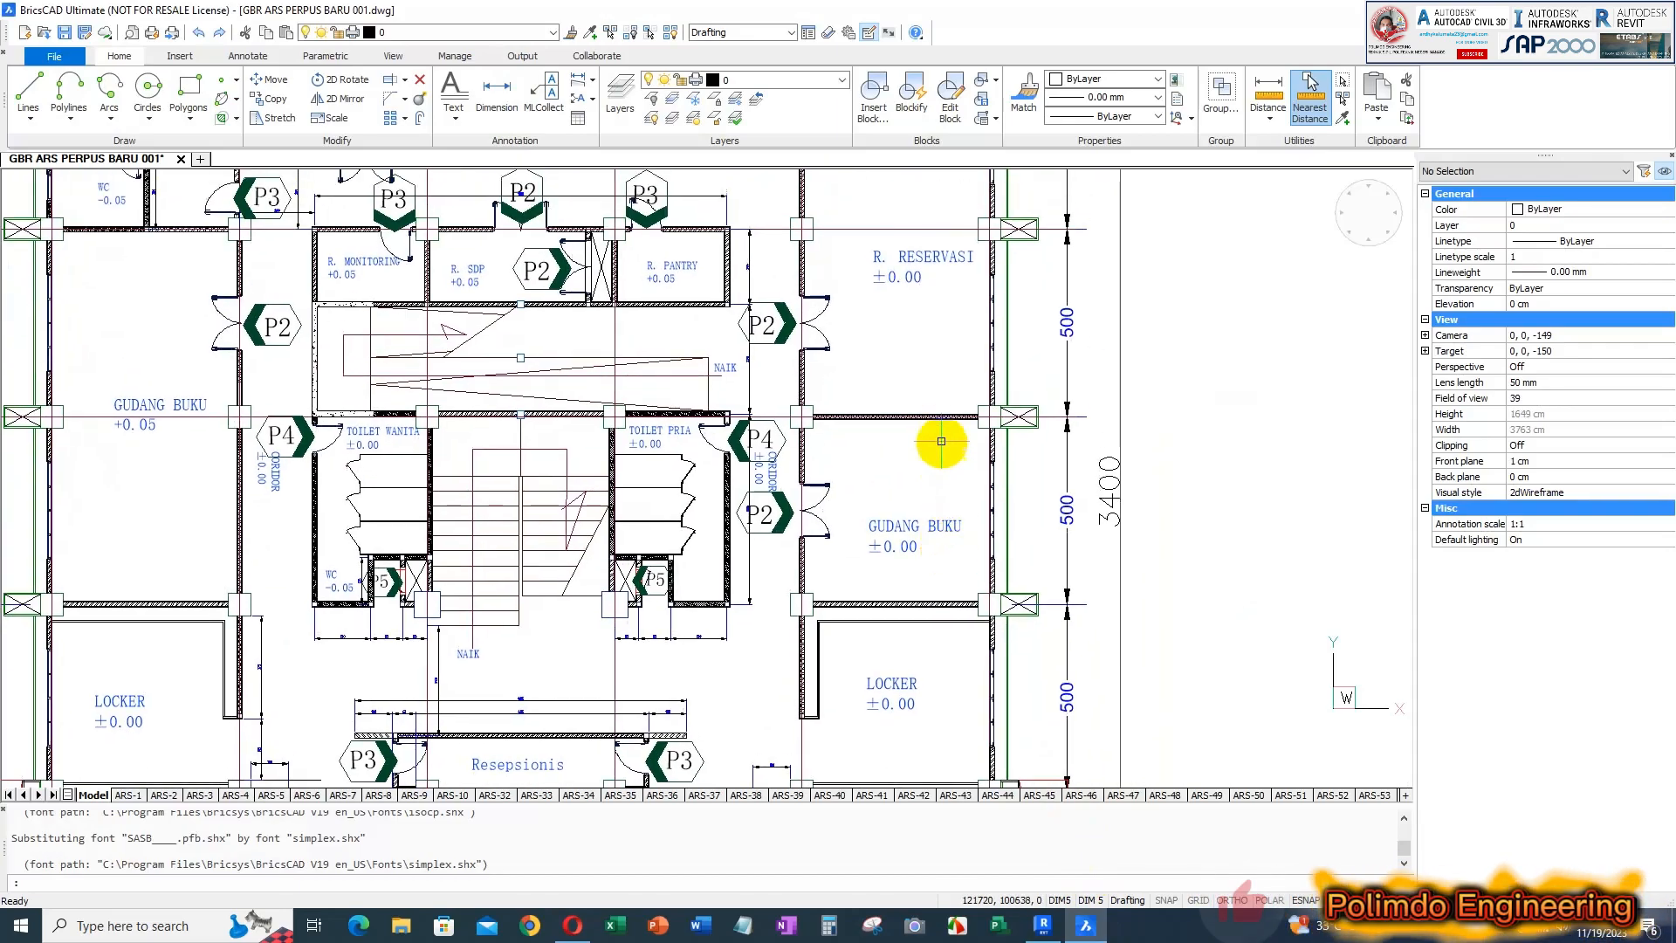
pyautogui.scroll(2, 892, 653)
pyautogui.moveTo(890, 650); pyautogui.dragTo(885, 654, button='middle')
pyautogui.scroll(3, 905, 638)
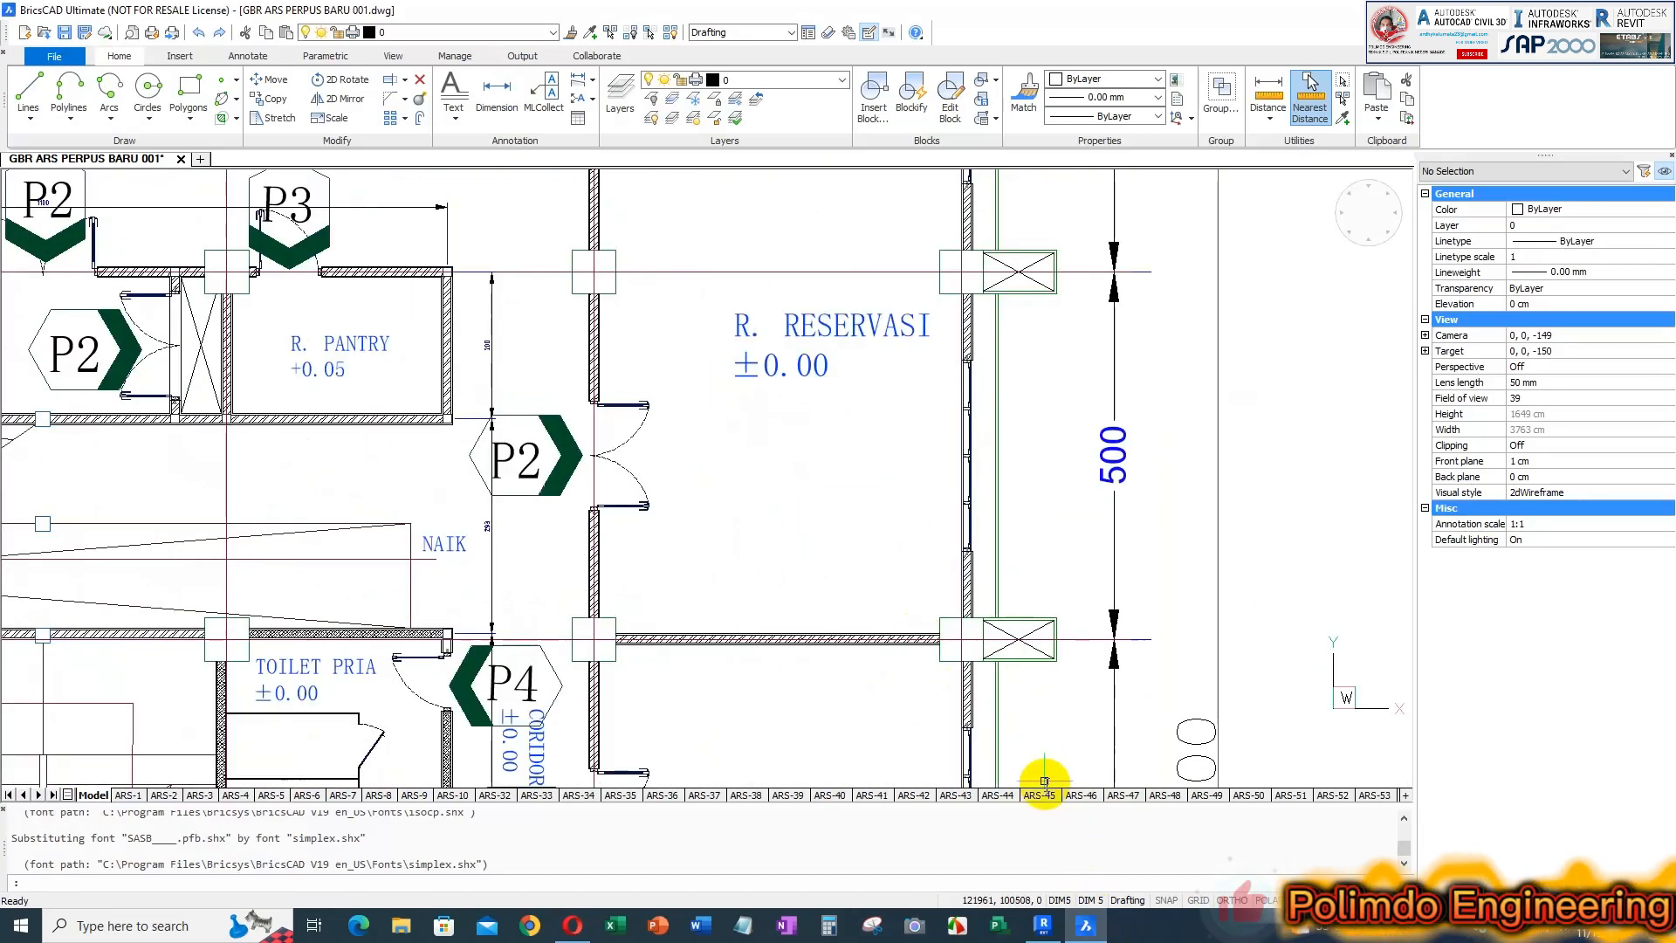
pyautogui.click(1043, 925)
pyautogui.scroll(4, 769, 373)
pyautogui.click(770, 374)
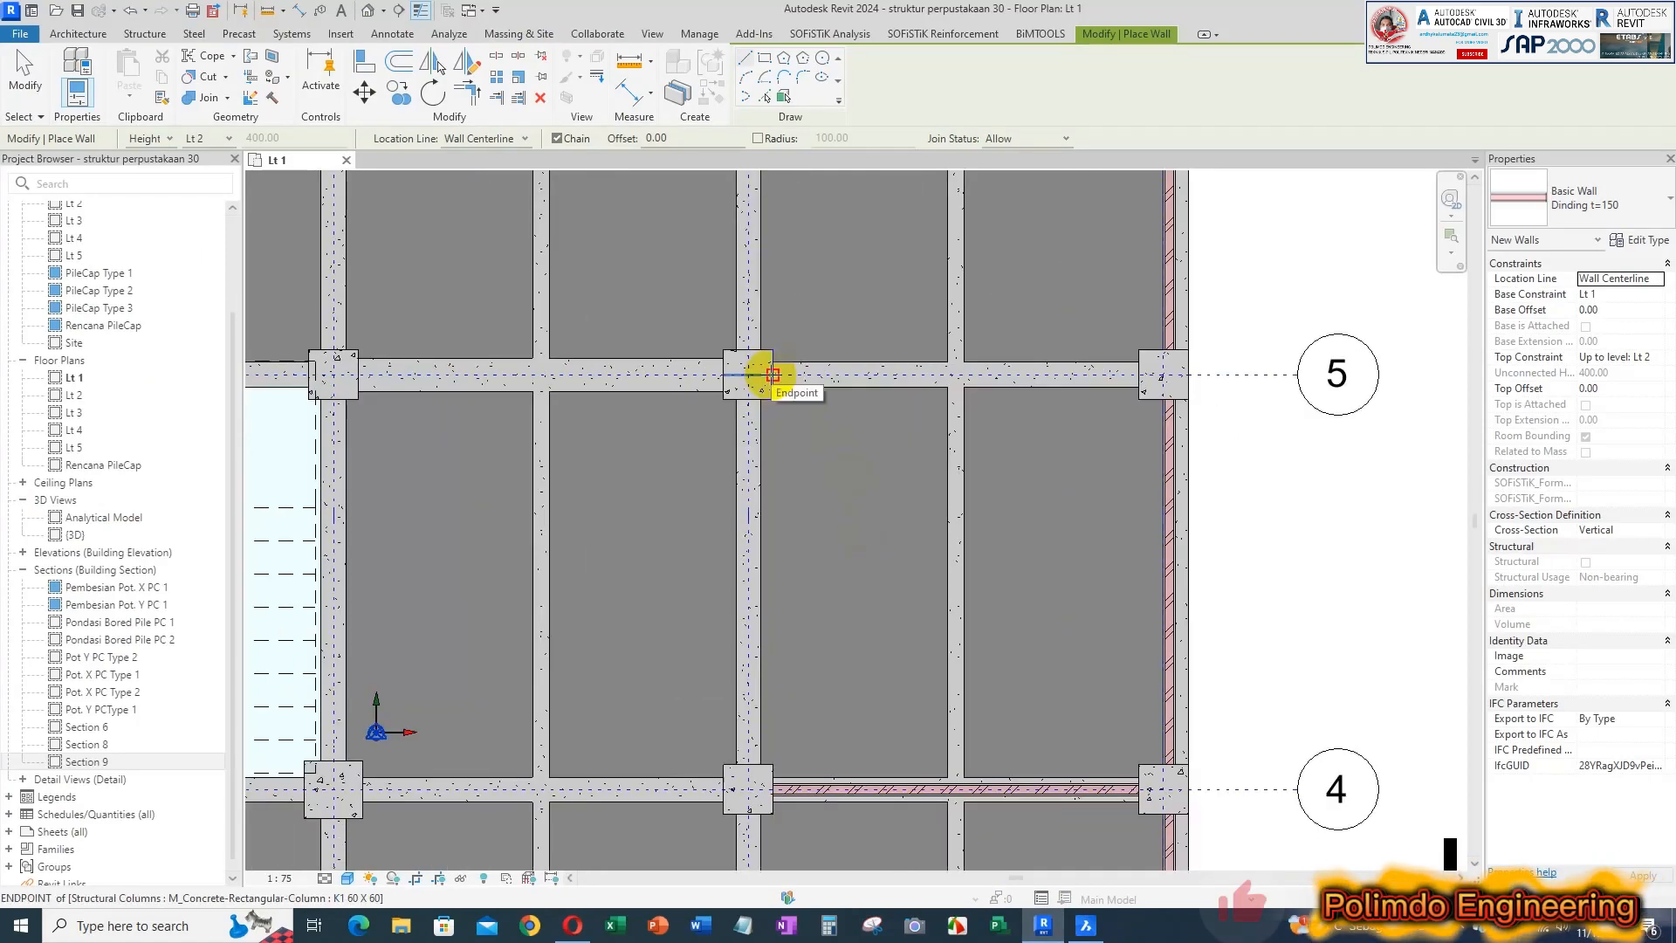
pyautogui.click(1132, 375)
pyautogui.scroll(-3, 1037, 423)
pyautogui.moveTo(1041, 556); pyautogui.dragTo(1019, 625, button='middle')
pyautogui.press('Escape')
pyautogui.press('Escape')
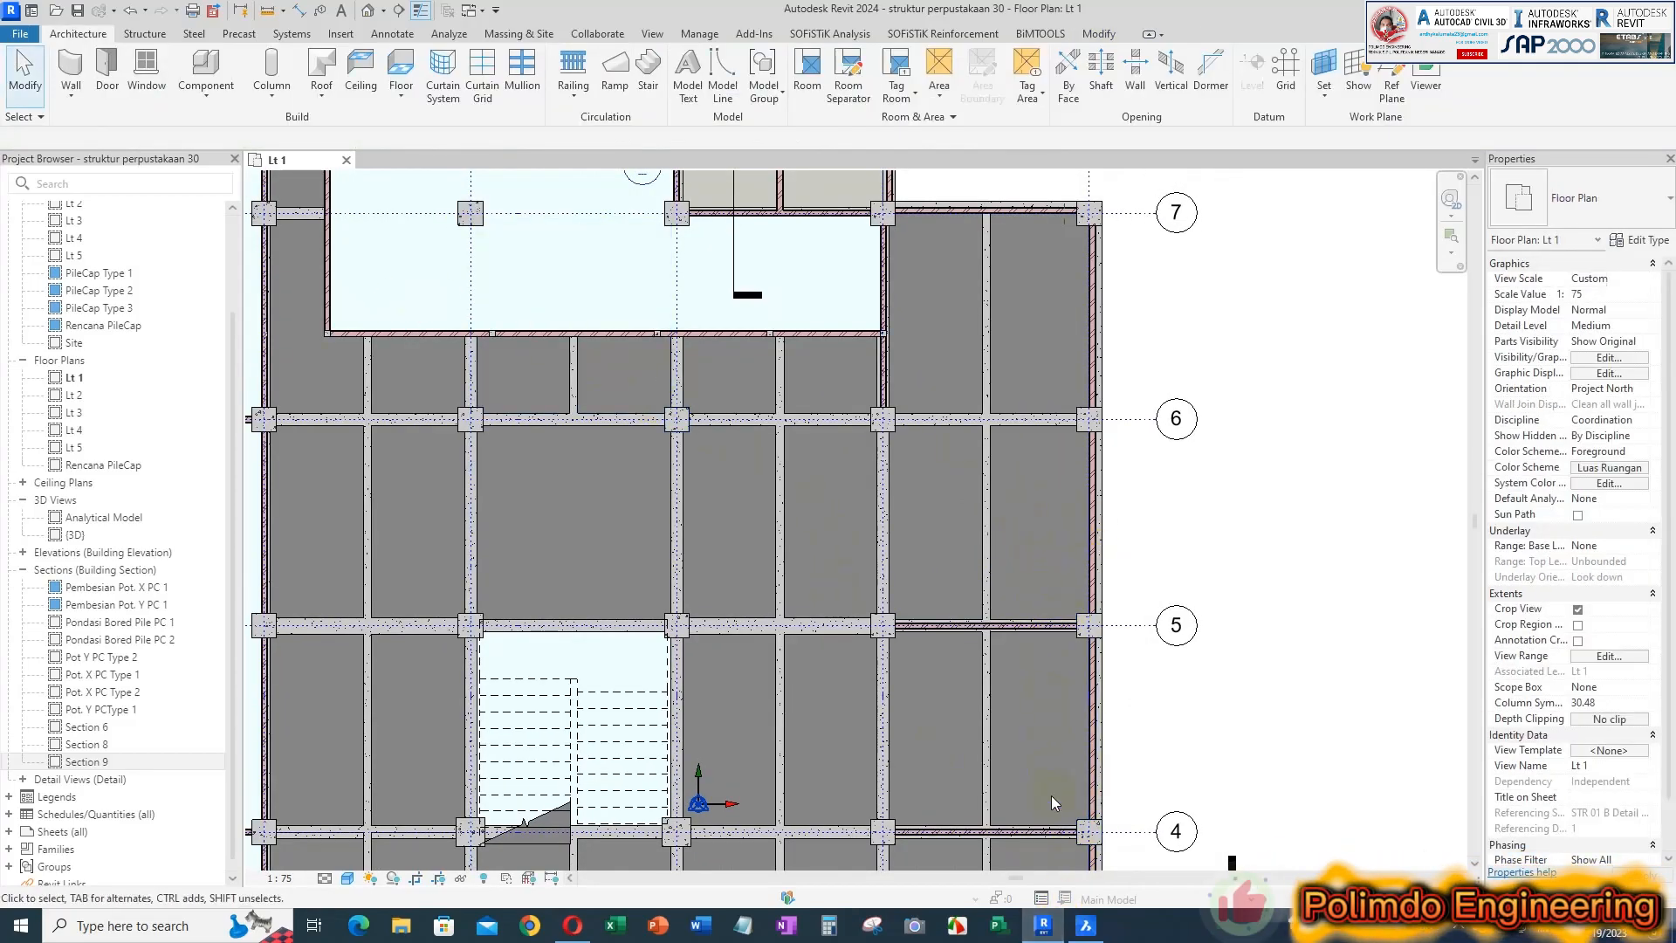
# Check the corridor-side walls in BricsCAD, and in Revit draw a 440 cm centreline wall one bay inside grid F between grids 6 and 5
pyautogui.click(1085, 932)
pyautogui.scroll(-3, 1000, 417)
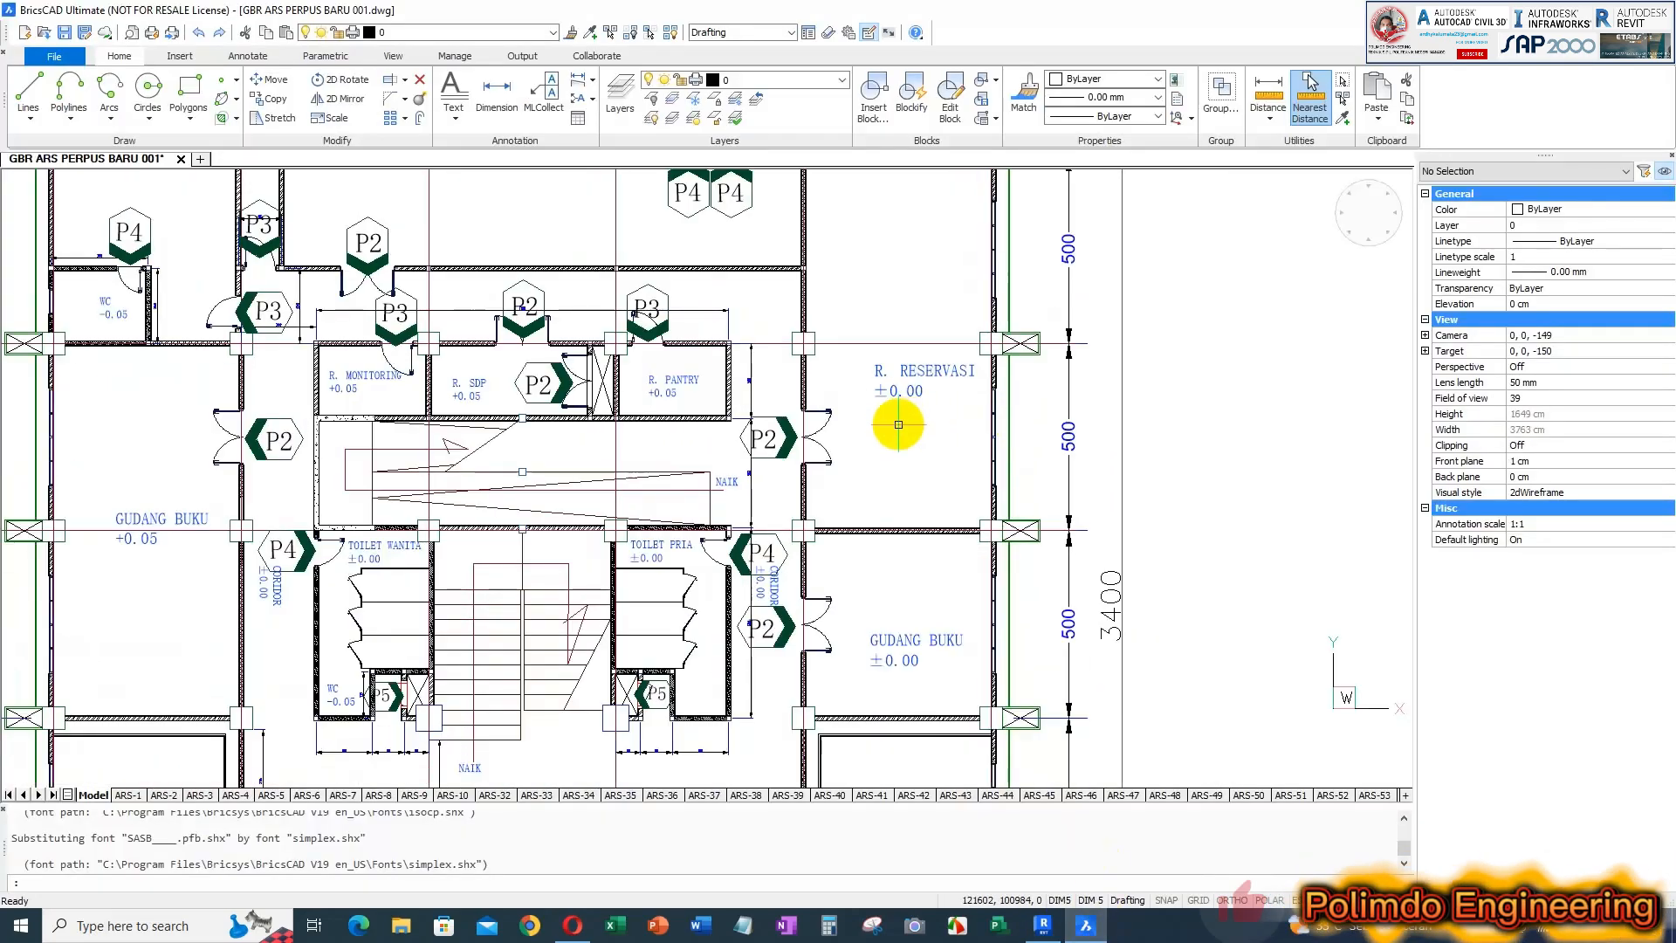
pyautogui.scroll(2, 814, 387)
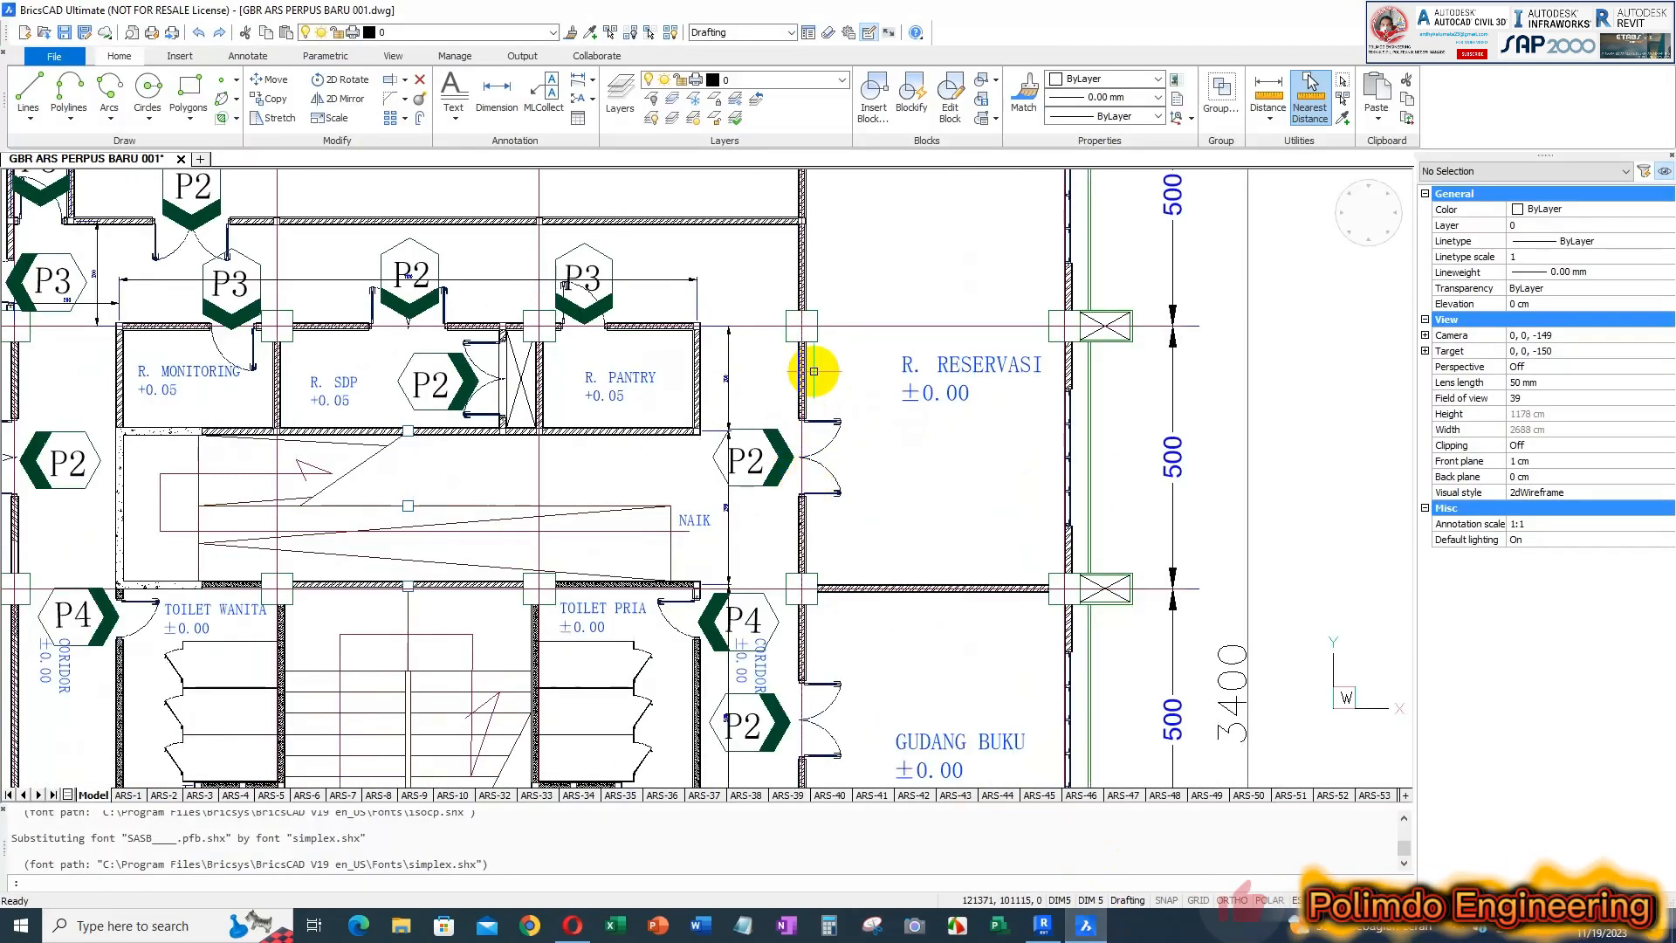
pyautogui.moveTo(836, 506); pyautogui.dragTo(840, 308, button='middle')
pyautogui.moveTo(861, 579); pyautogui.dragTo(872, 317, button='middle')
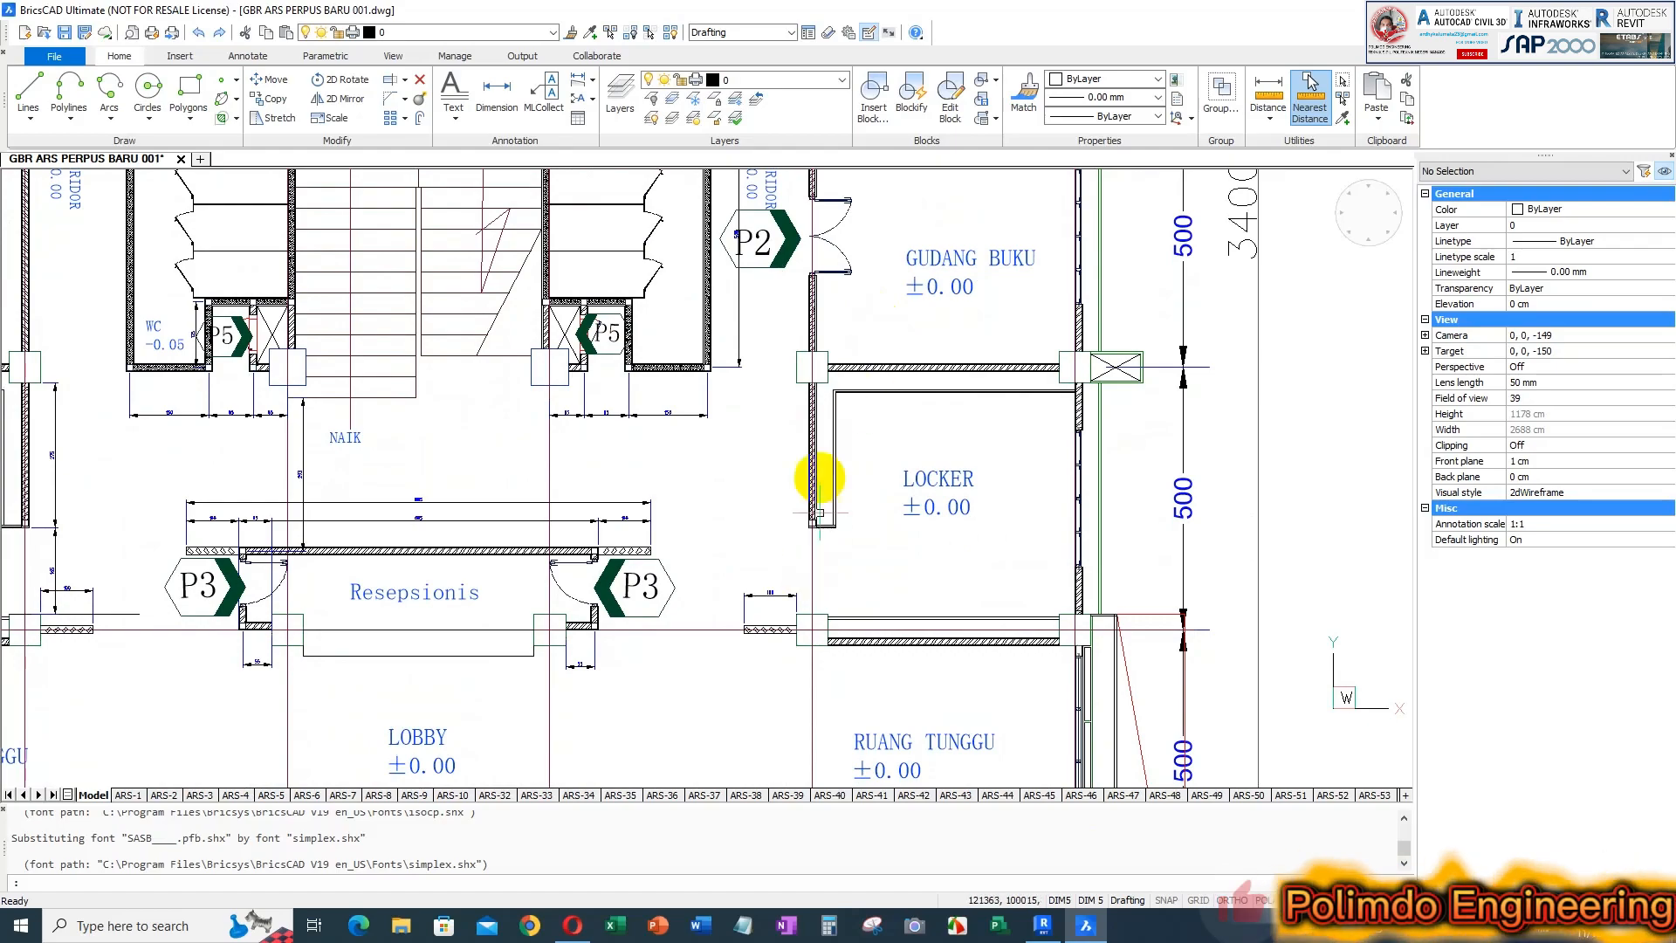
pyautogui.click(1043, 927)
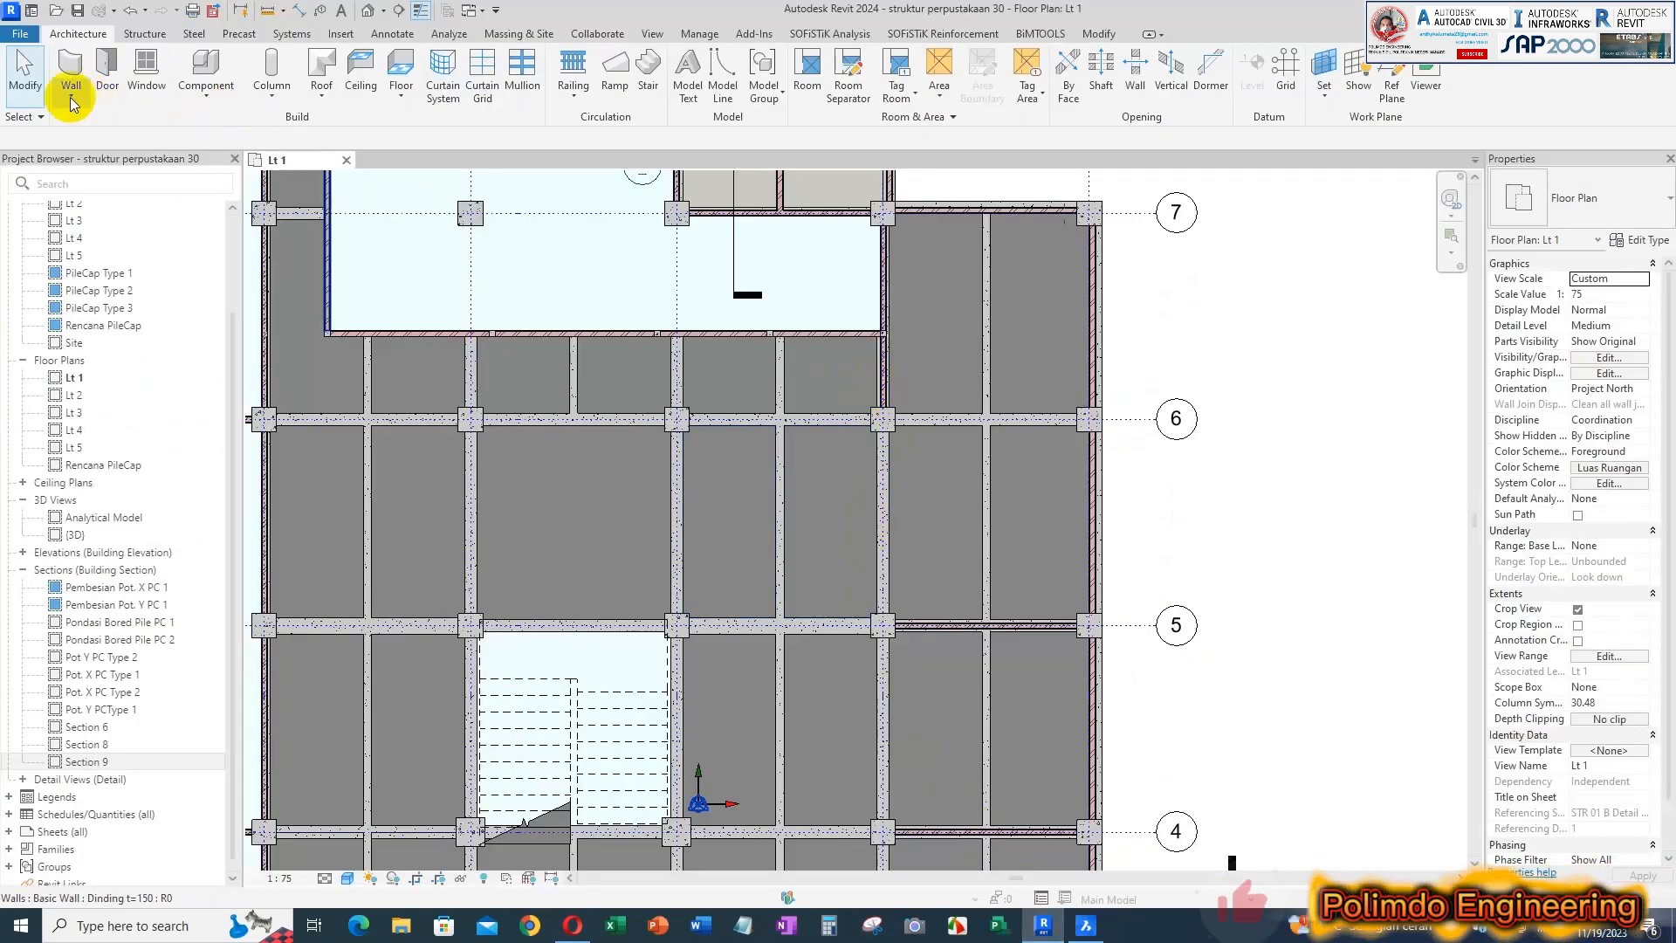
pyautogui.click(87, 74)
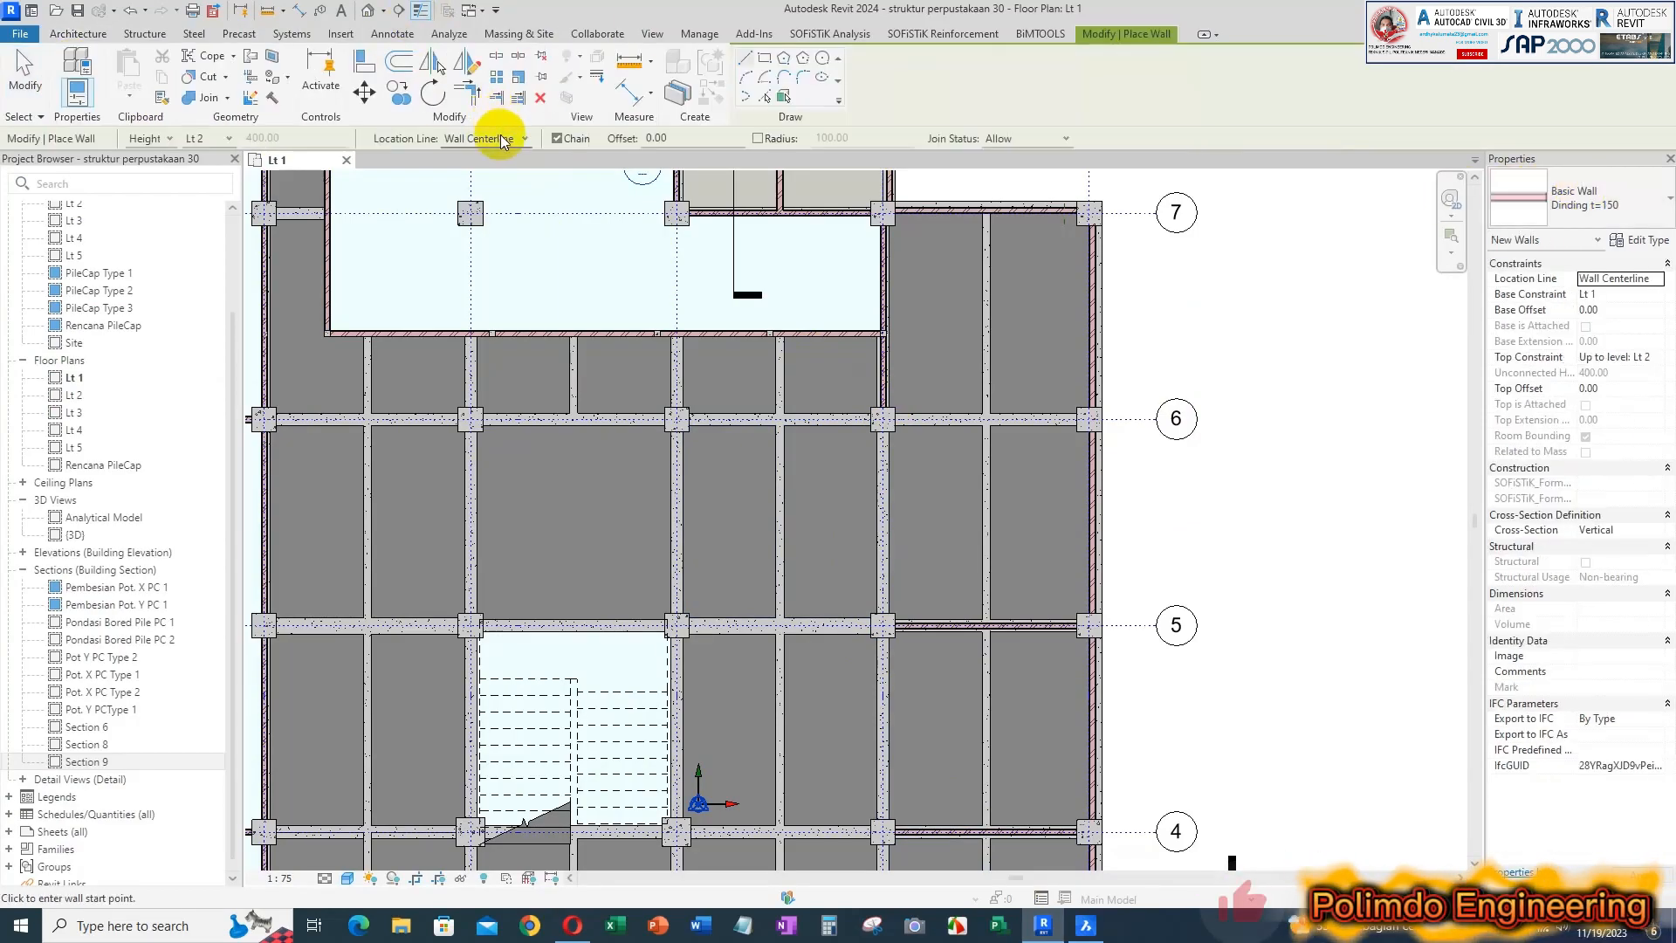
pyautogui.click(881, 432)
pyautogui.scroll(3, 880, 434)
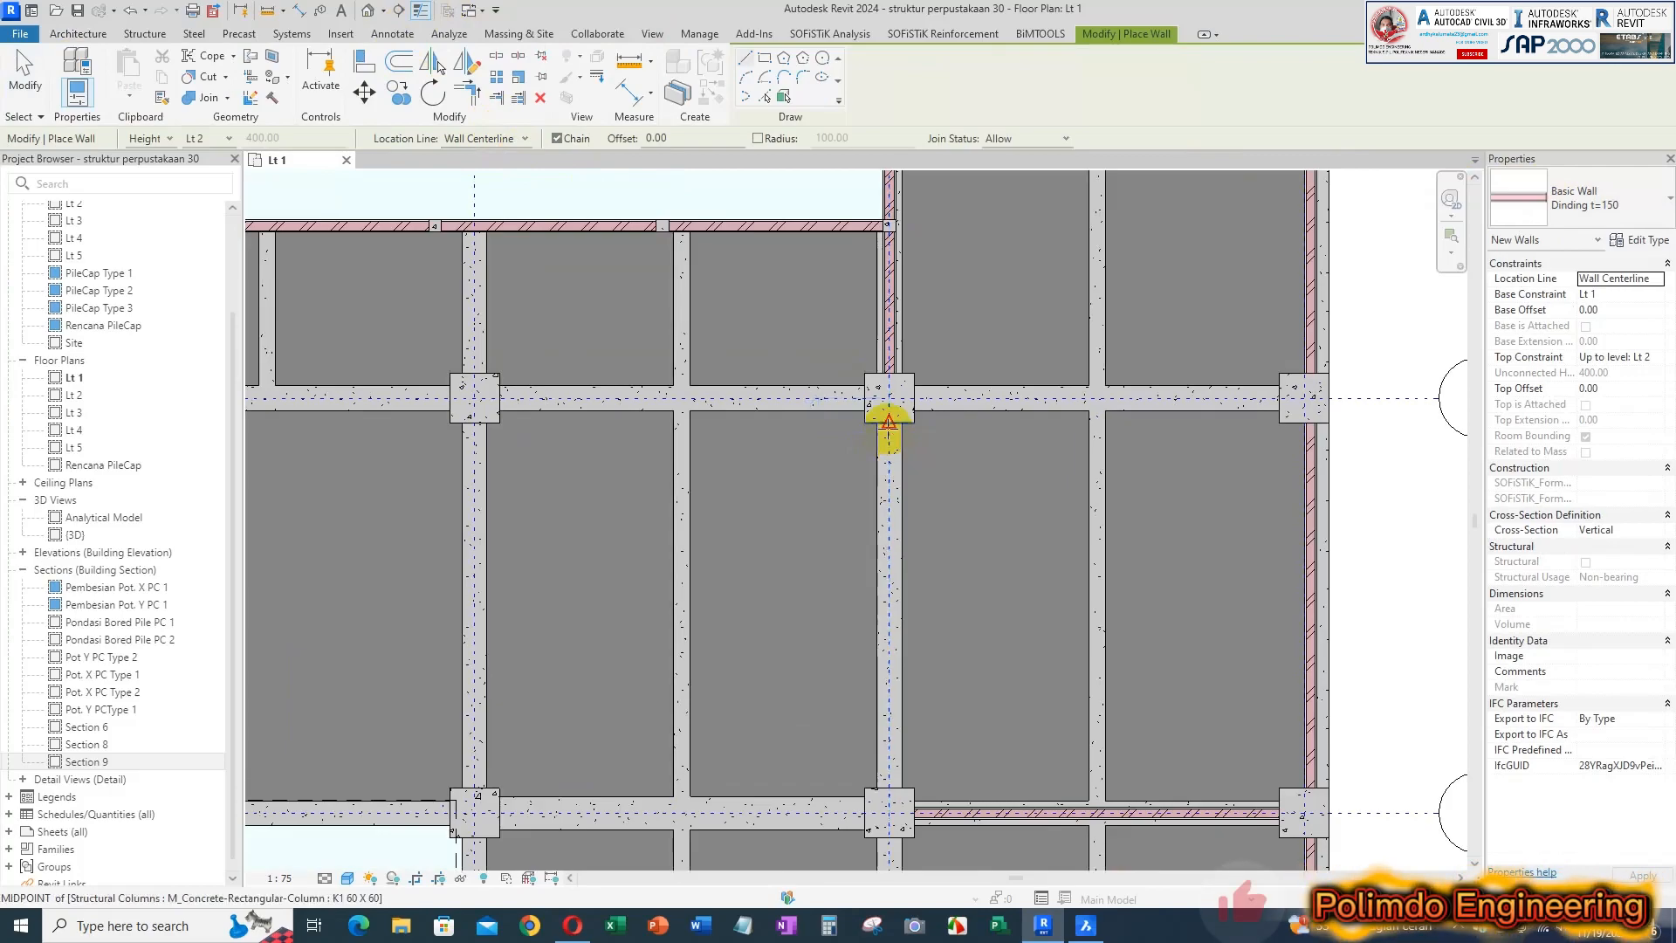
pyautogui.click(889, 786)
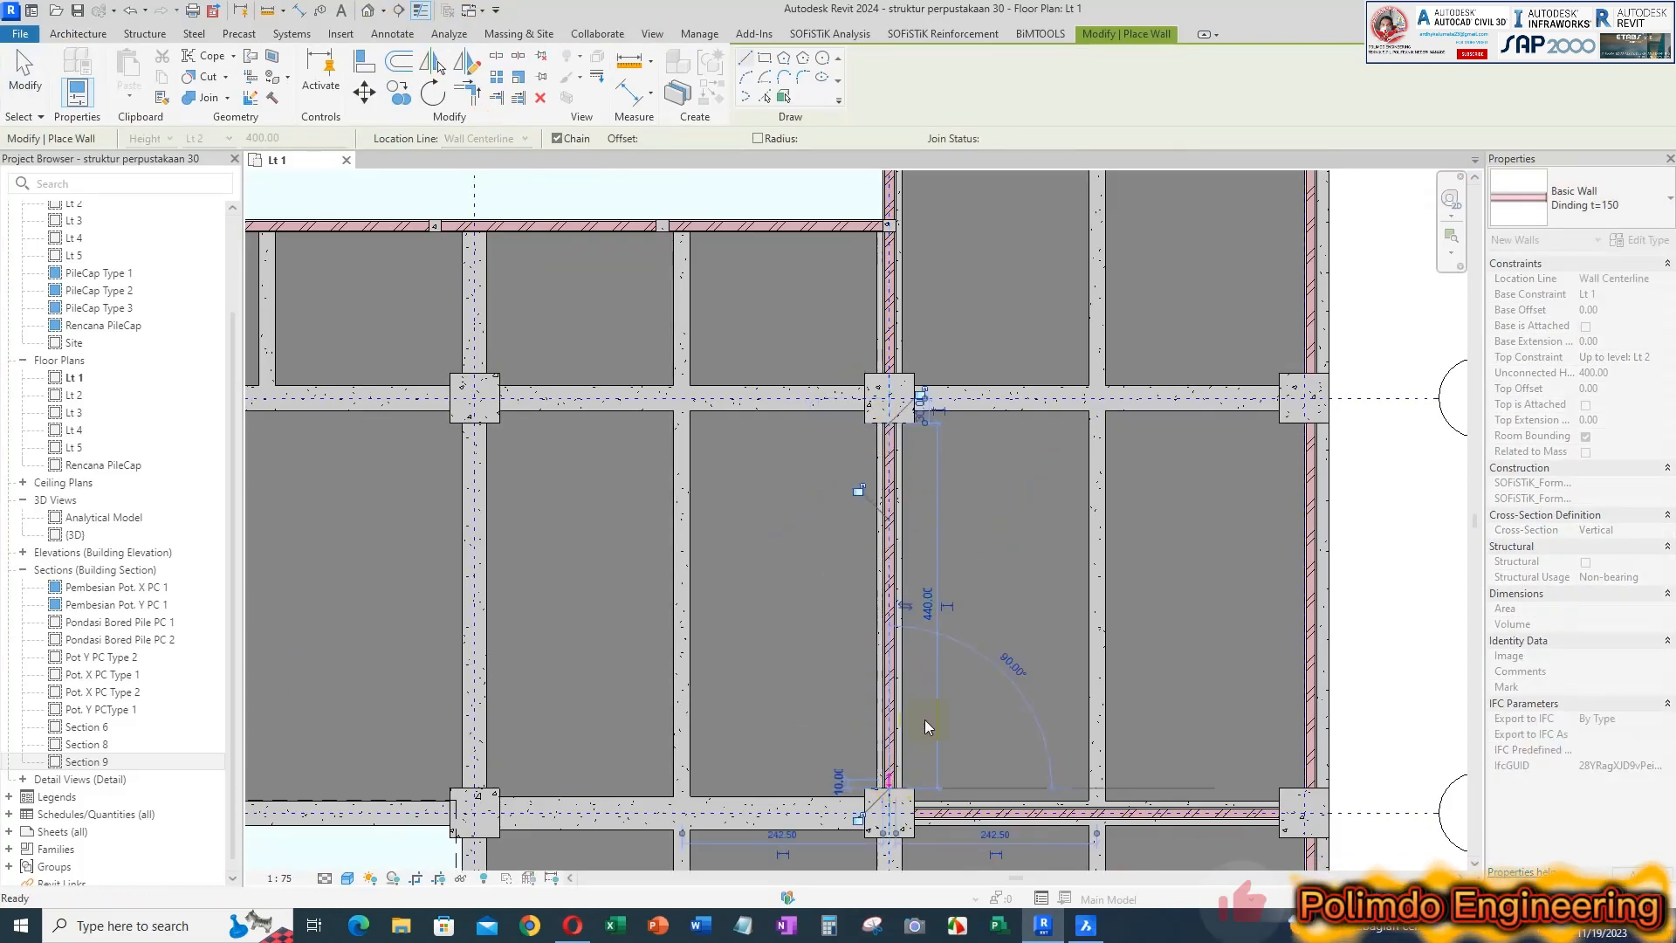
pyautogui.press('Escape')
# Draw a centreline wall one bay inside grid F, between the columns at grids 5 and 4
pyautogui.scroll(-1, 1076, 384)
pyautogui.moveTo(986, 697); pyautogui.dragTo(1011, 446, button='middle')
pyautogui.click(962, 455)
pyautogui.click(961, 749)
pyautogui.moveTo(982, 785); pyautogui.dragTo(974, 344, button='middle')
pyautogui.press('Escape')
# Draw a centreline wall one bay inside grid F, between the columns at grids 4 and 3
pyautogui.click(977, 502)
pyautogui.scroll(-1, 1004, 554)
pyautogui.scroll(2, 926, 509)
pyautogui.click(960, 508)
pyautogui.press('Escape')
# Switch to BricsCAD and measure LOCKER's corridor-side wall from the column face to its free end using a linear dimension
pyautogui.click(1082, 930)
pyautogui.scroll(3, 804, 490)
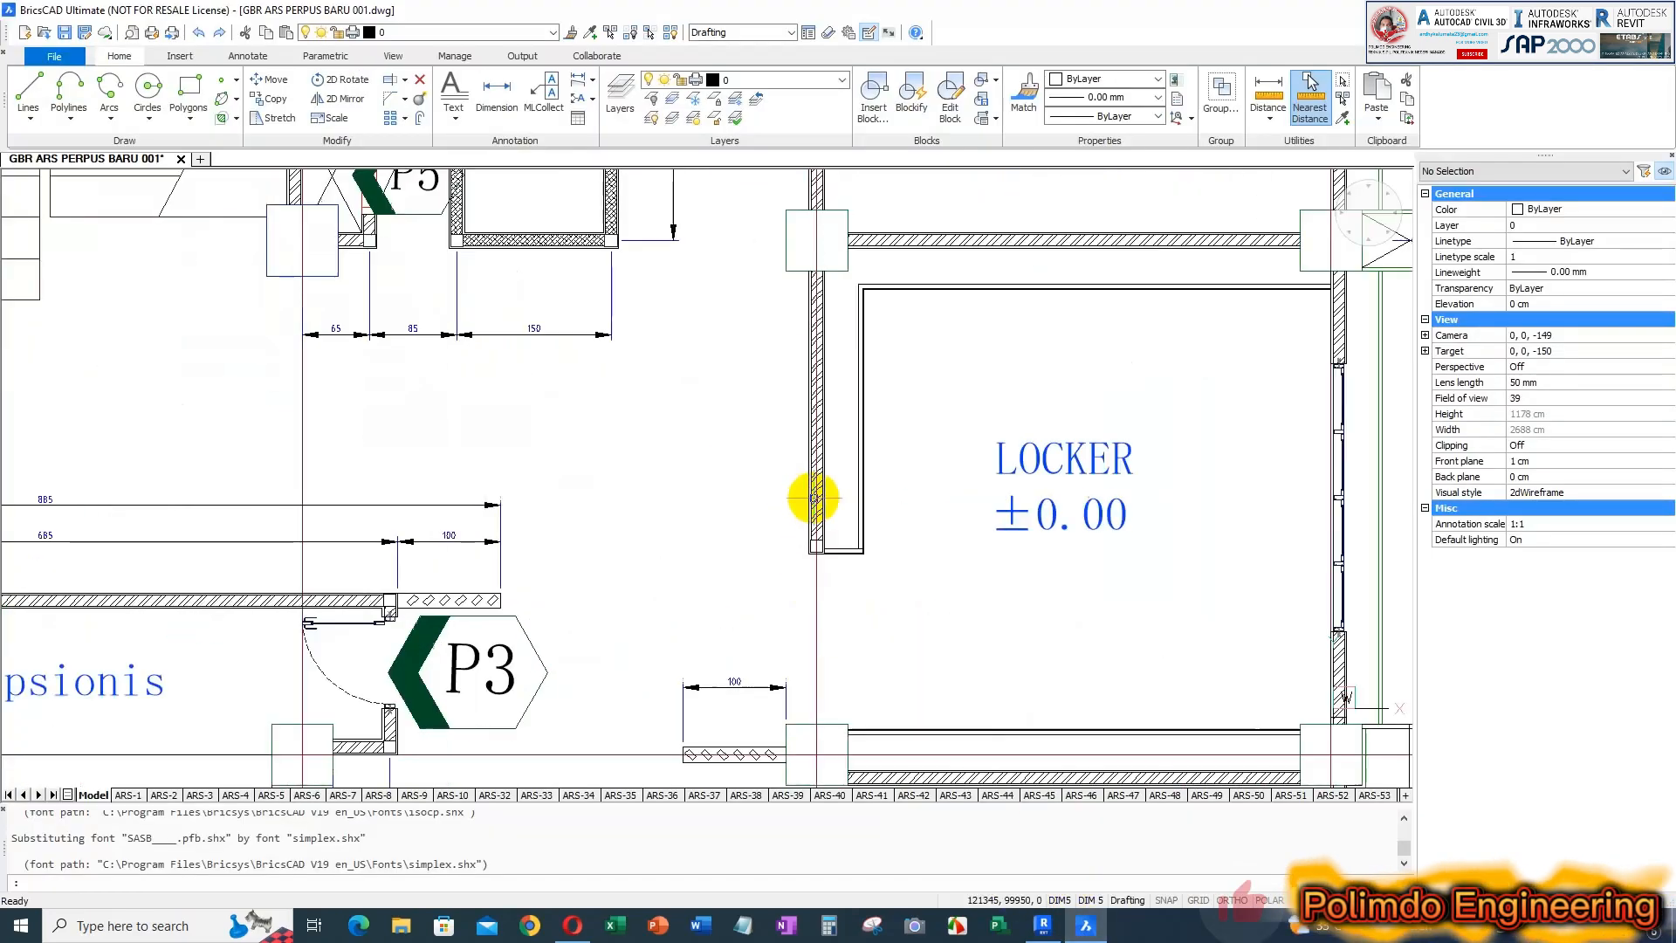
pyautogui.scroll(-2, 847, 654)
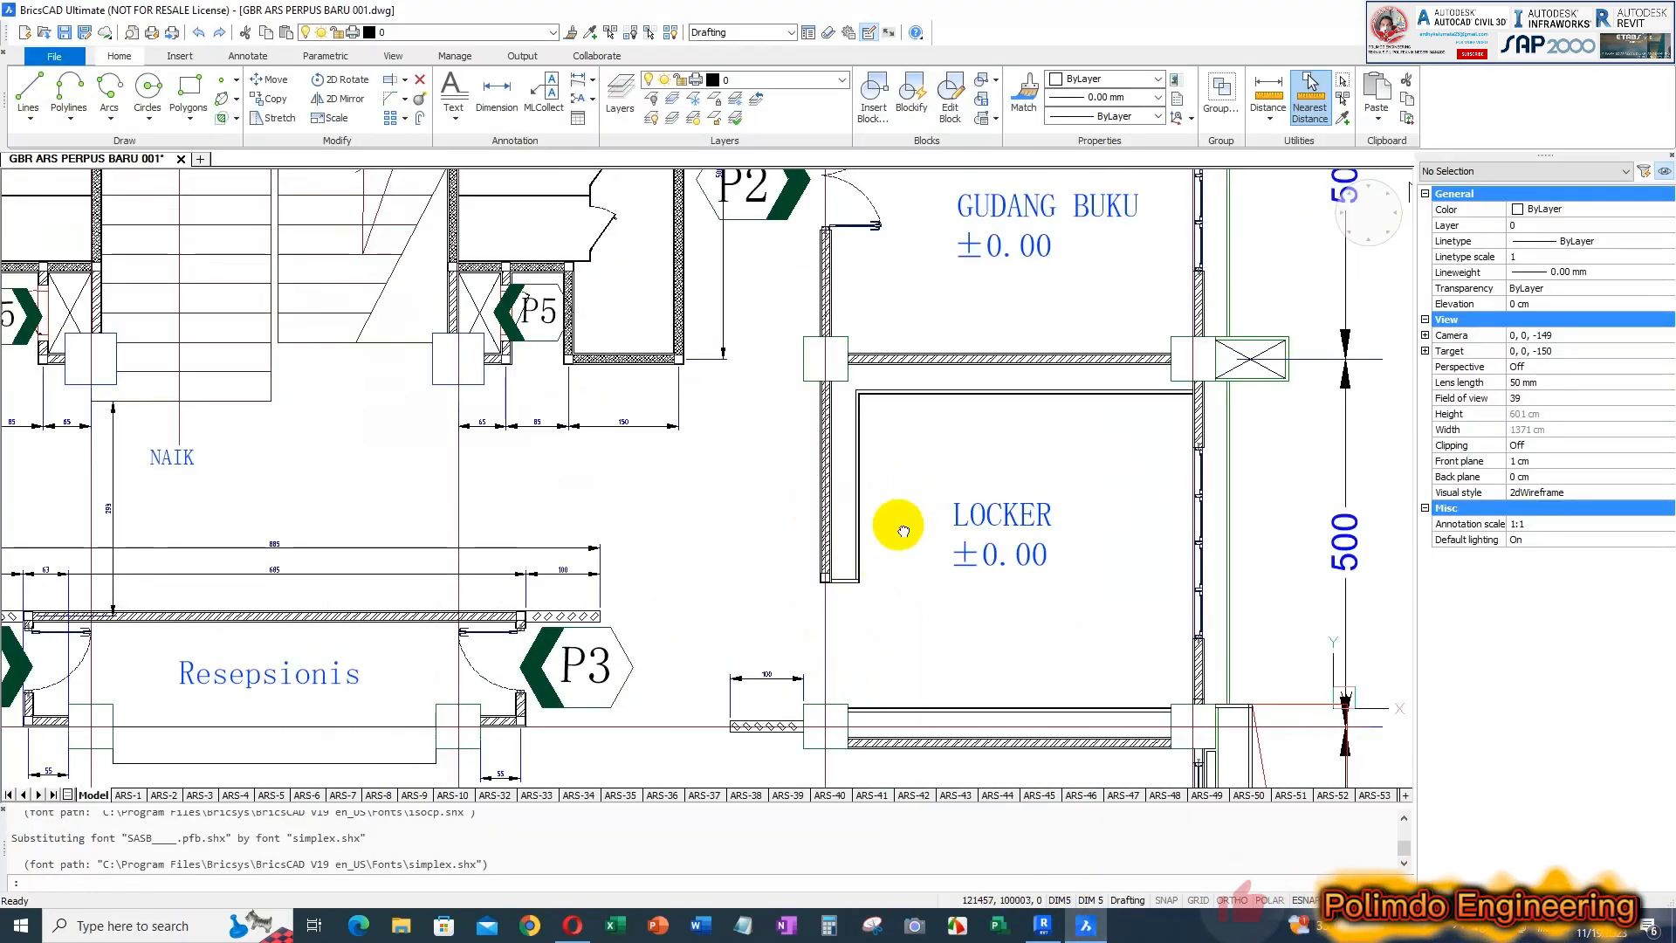
pyautogui.moveTo(904, 531); pyautogui.dragTo(885, 527, button='middle')
pyautogui.write('i')
pyautogui.press('Return')
pyautogui.scroll(5, 838, 463)
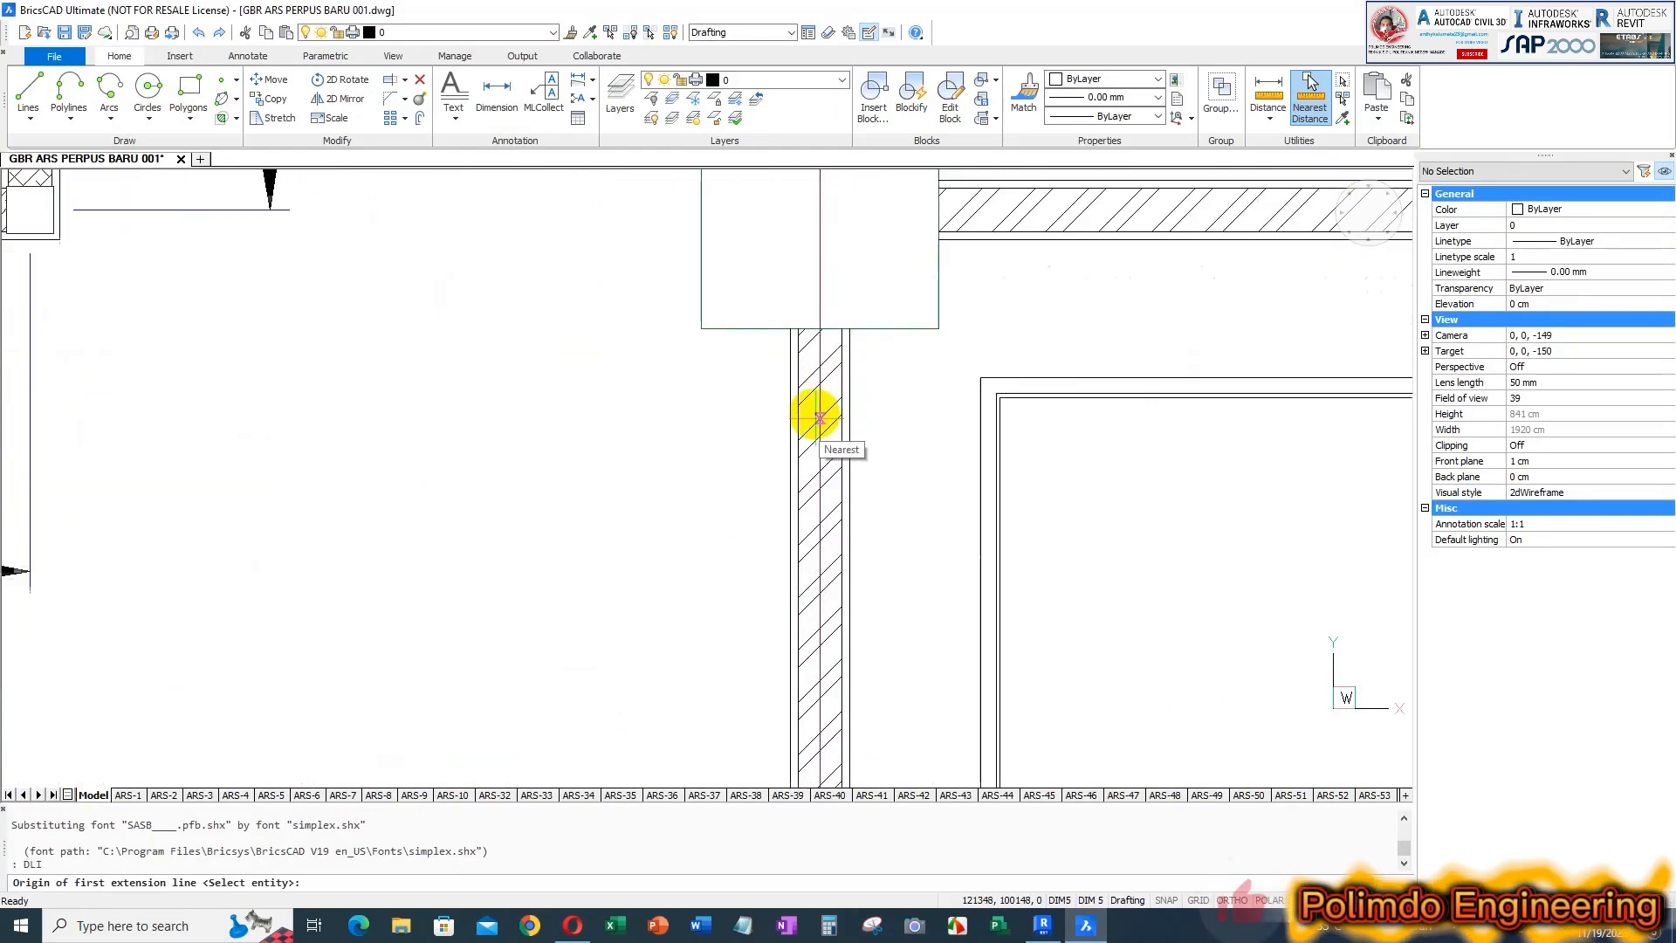
pyautogui.click(840, 307)
pyautogui.scroll(-3, 868, 416)
pyautogui.scroll(3, 867, 479)
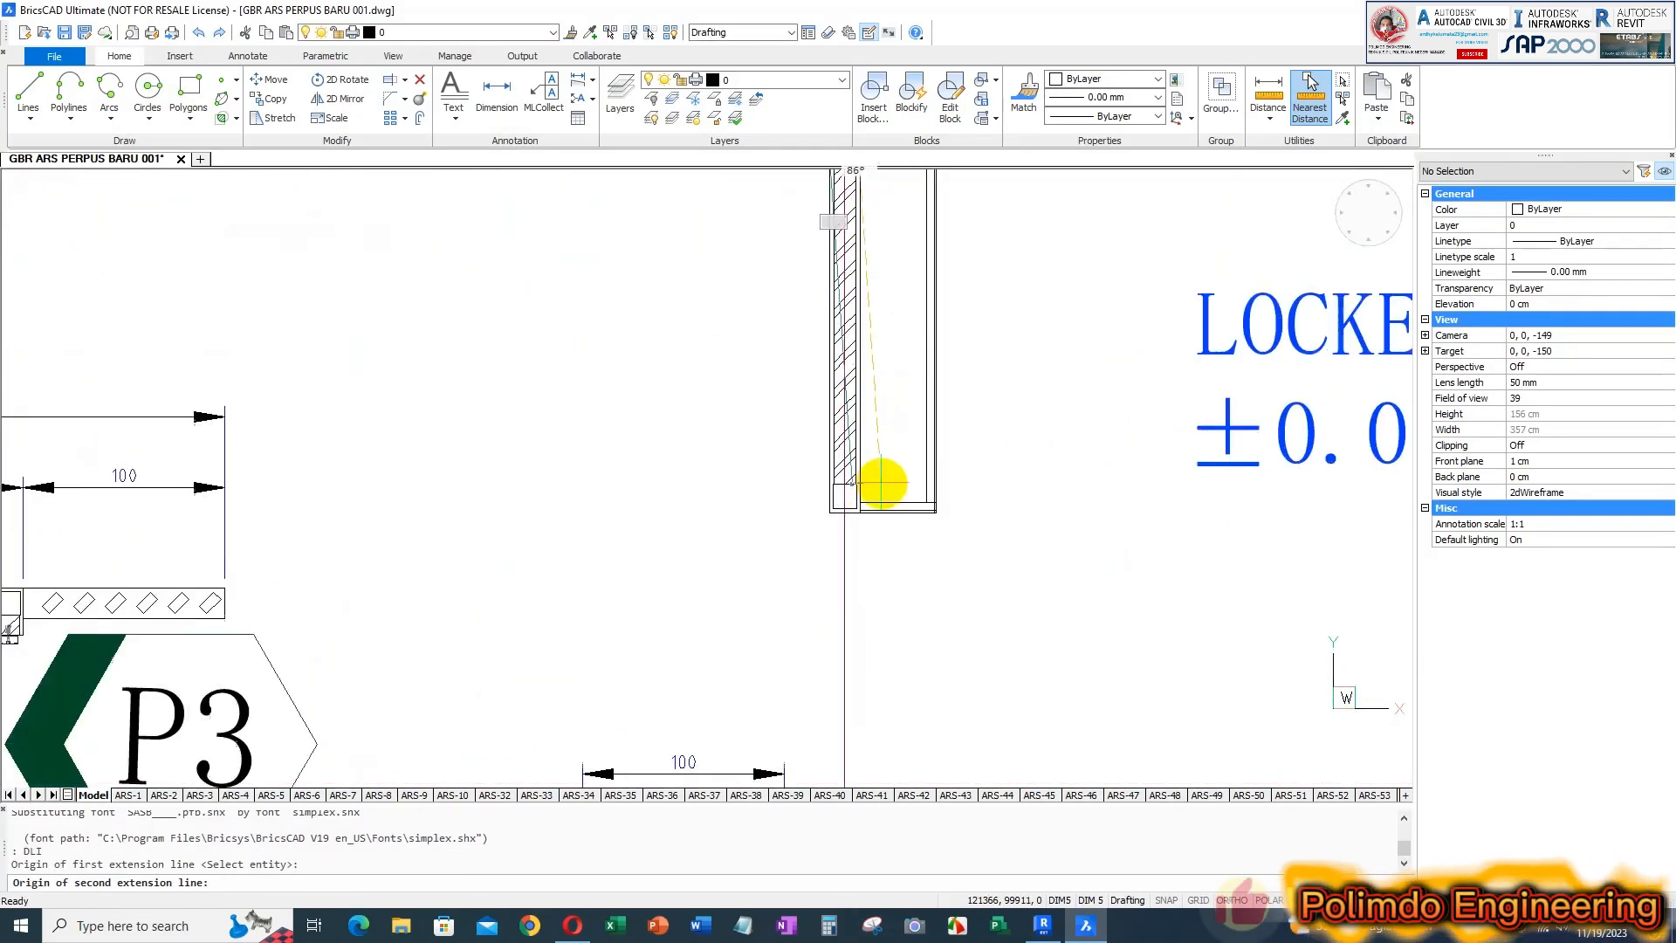
pyautogui.click(826, 522)
pyautogui.scroll(-3, 797, 509)
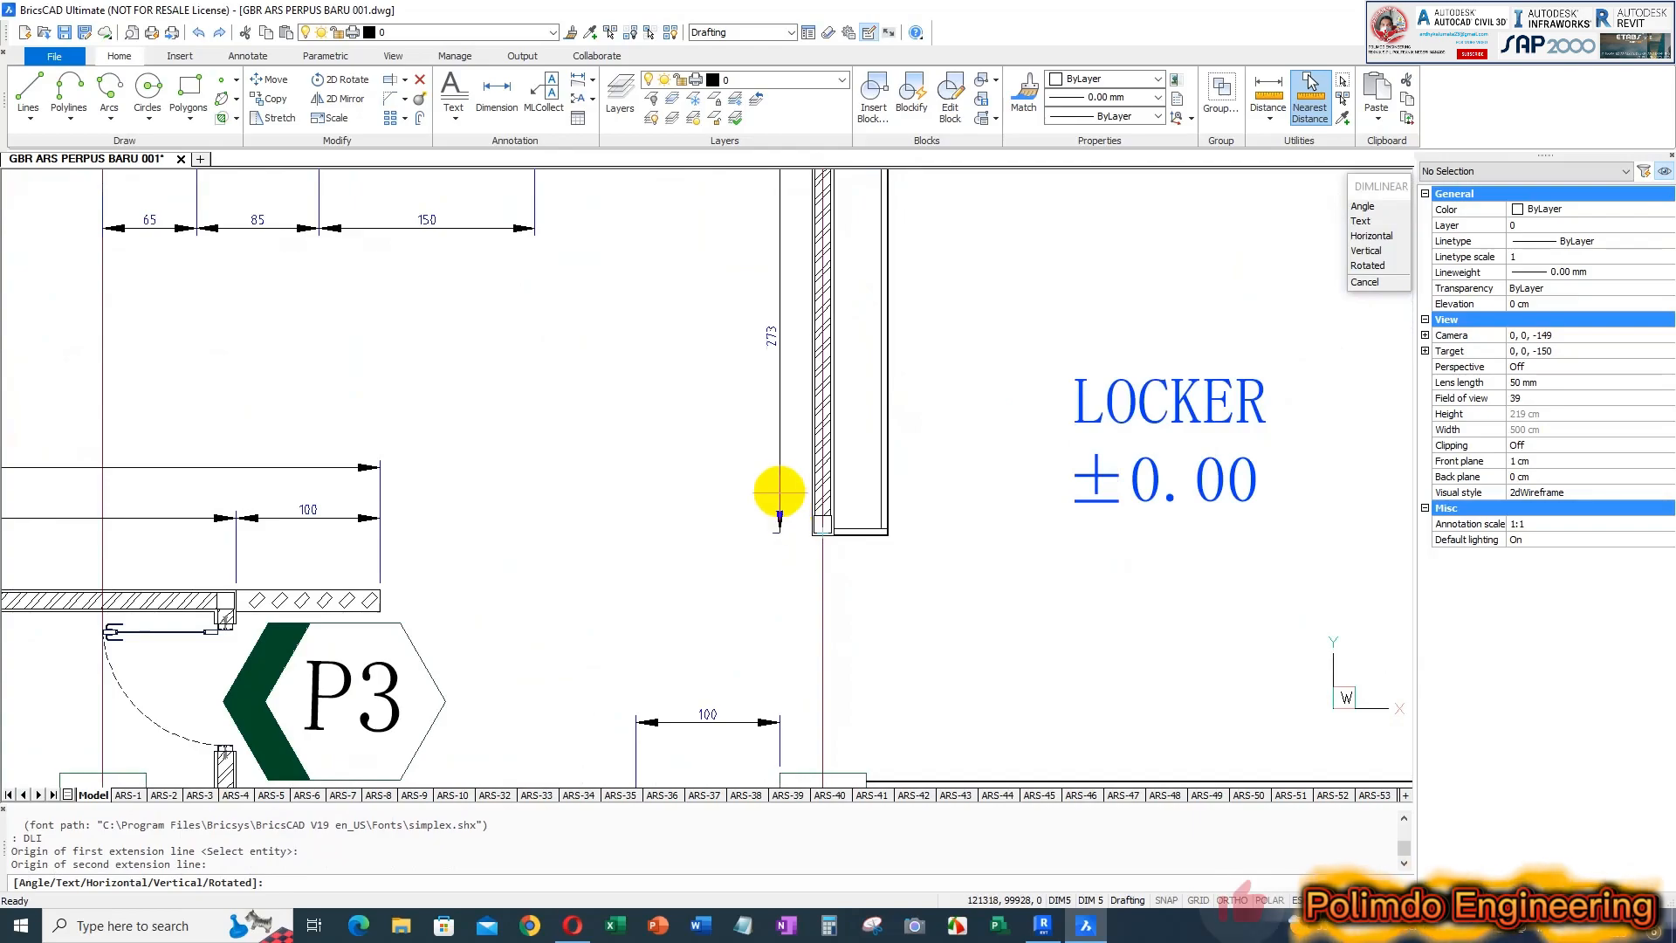
pyautogui.scroll(2, 767, 414)
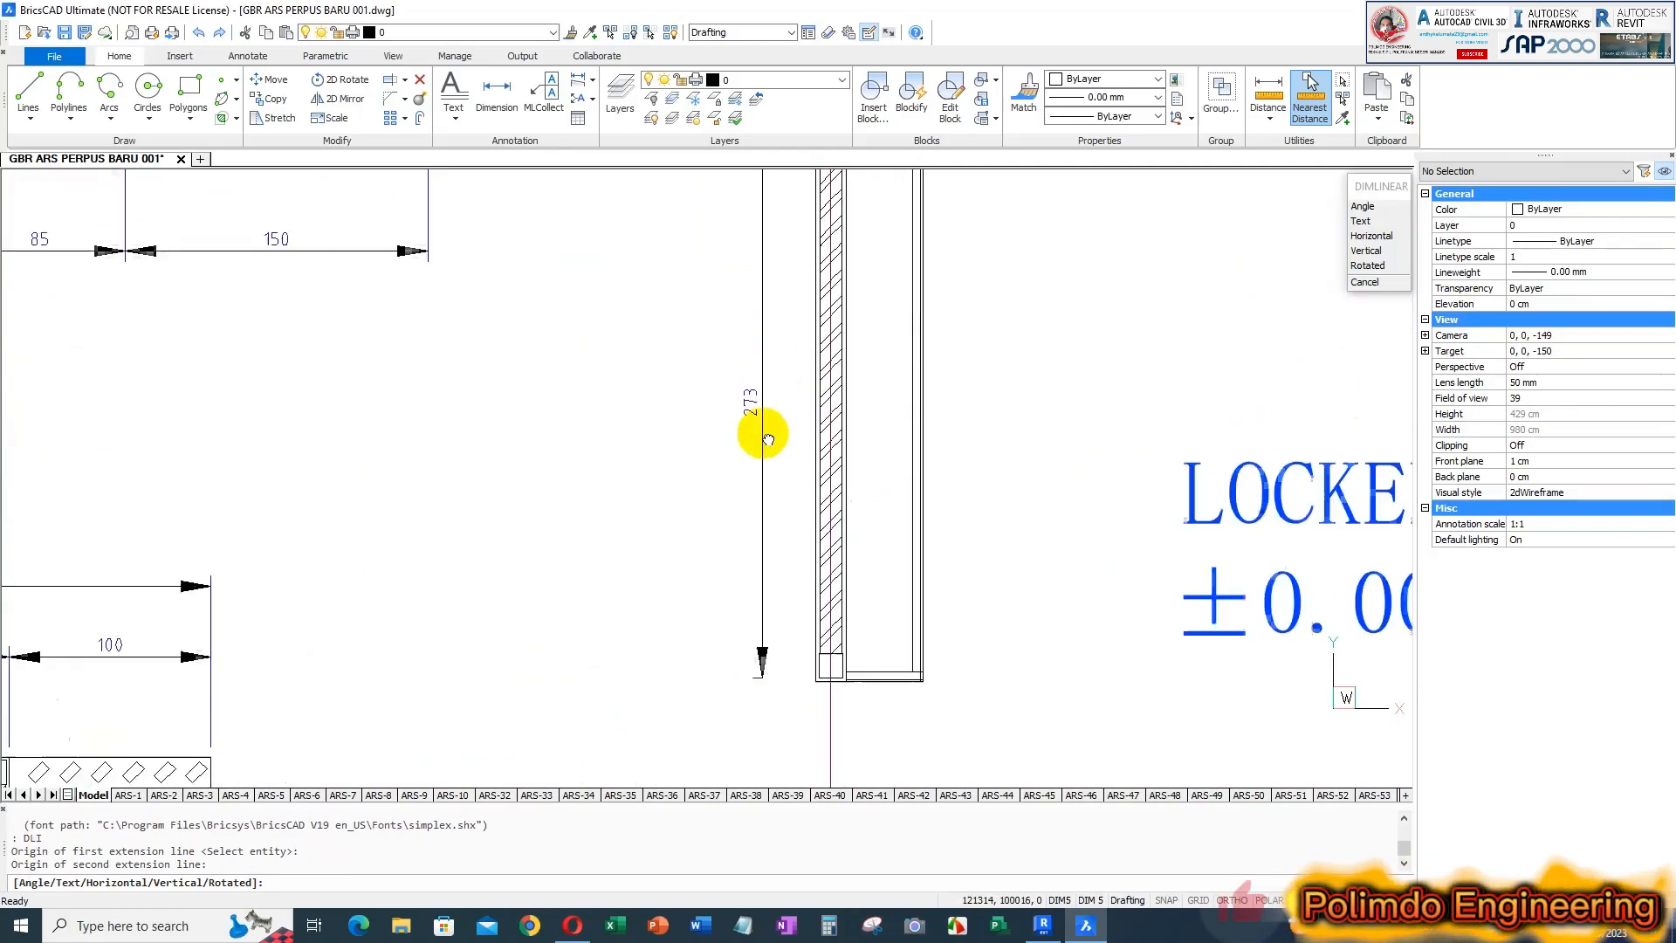
# In Revit, draw a 273 cm wall one bay inside grid F, running from the grid 3 column toward grid 2
pyautogui.click(1040, 930)
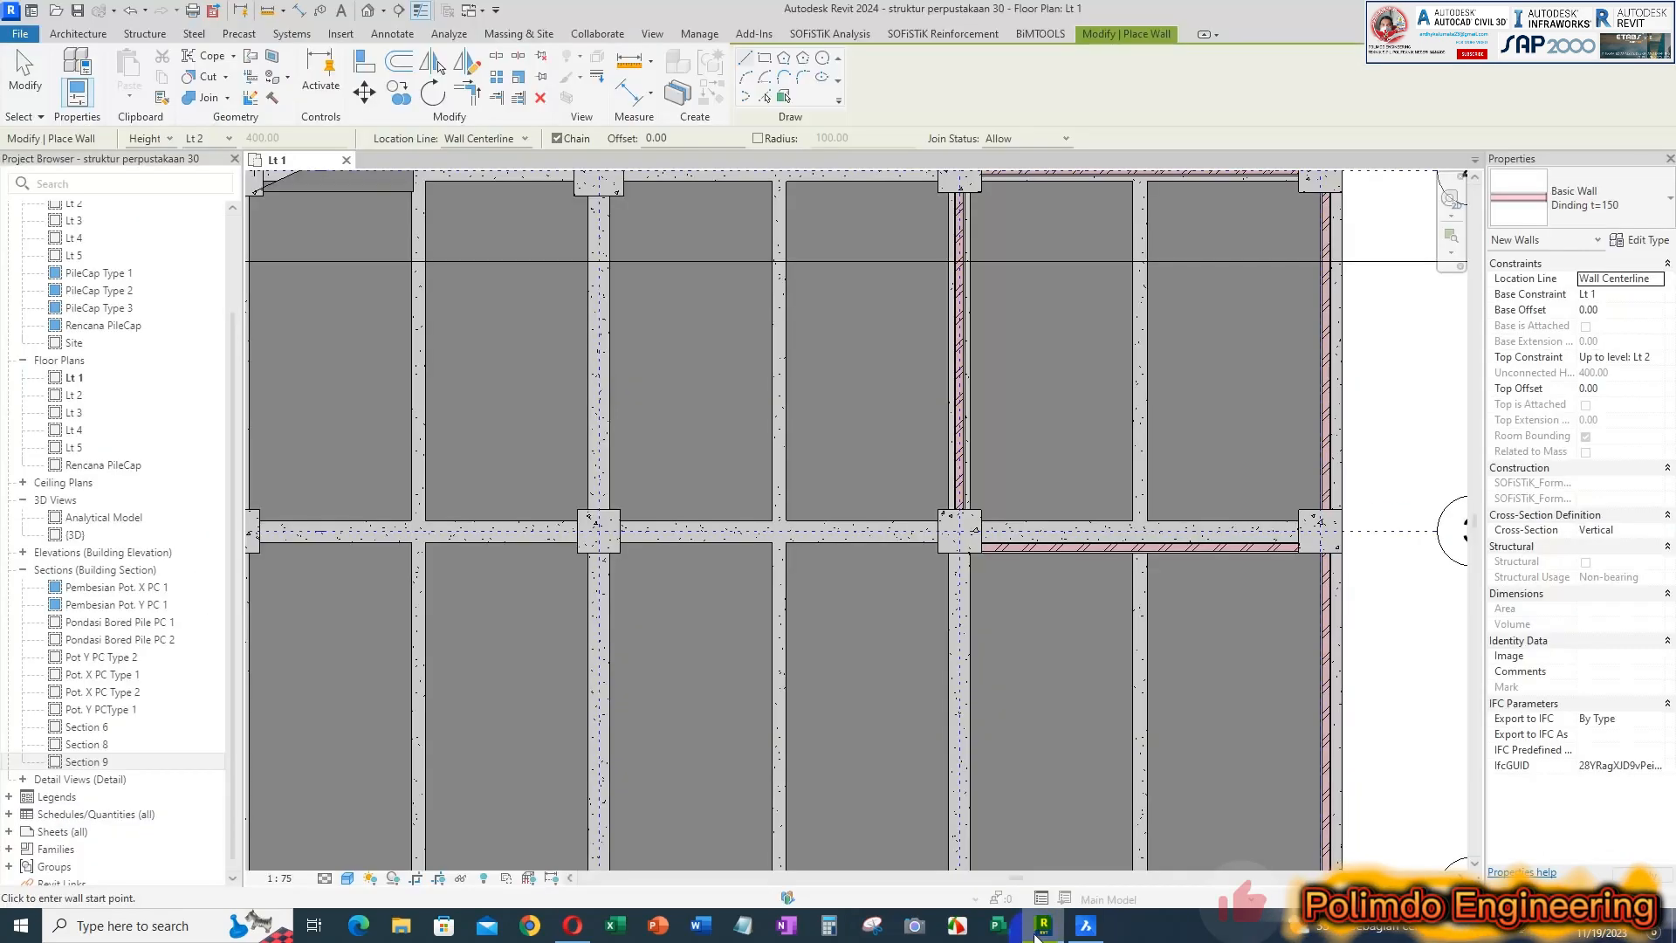
pyautogui.scroll(-1, 967, 480)
pyautogui.moveTo(966, 484); pyautogui.dragTo(937, 363, button='middle')
pyautogui.scroll(3, 934, 426)
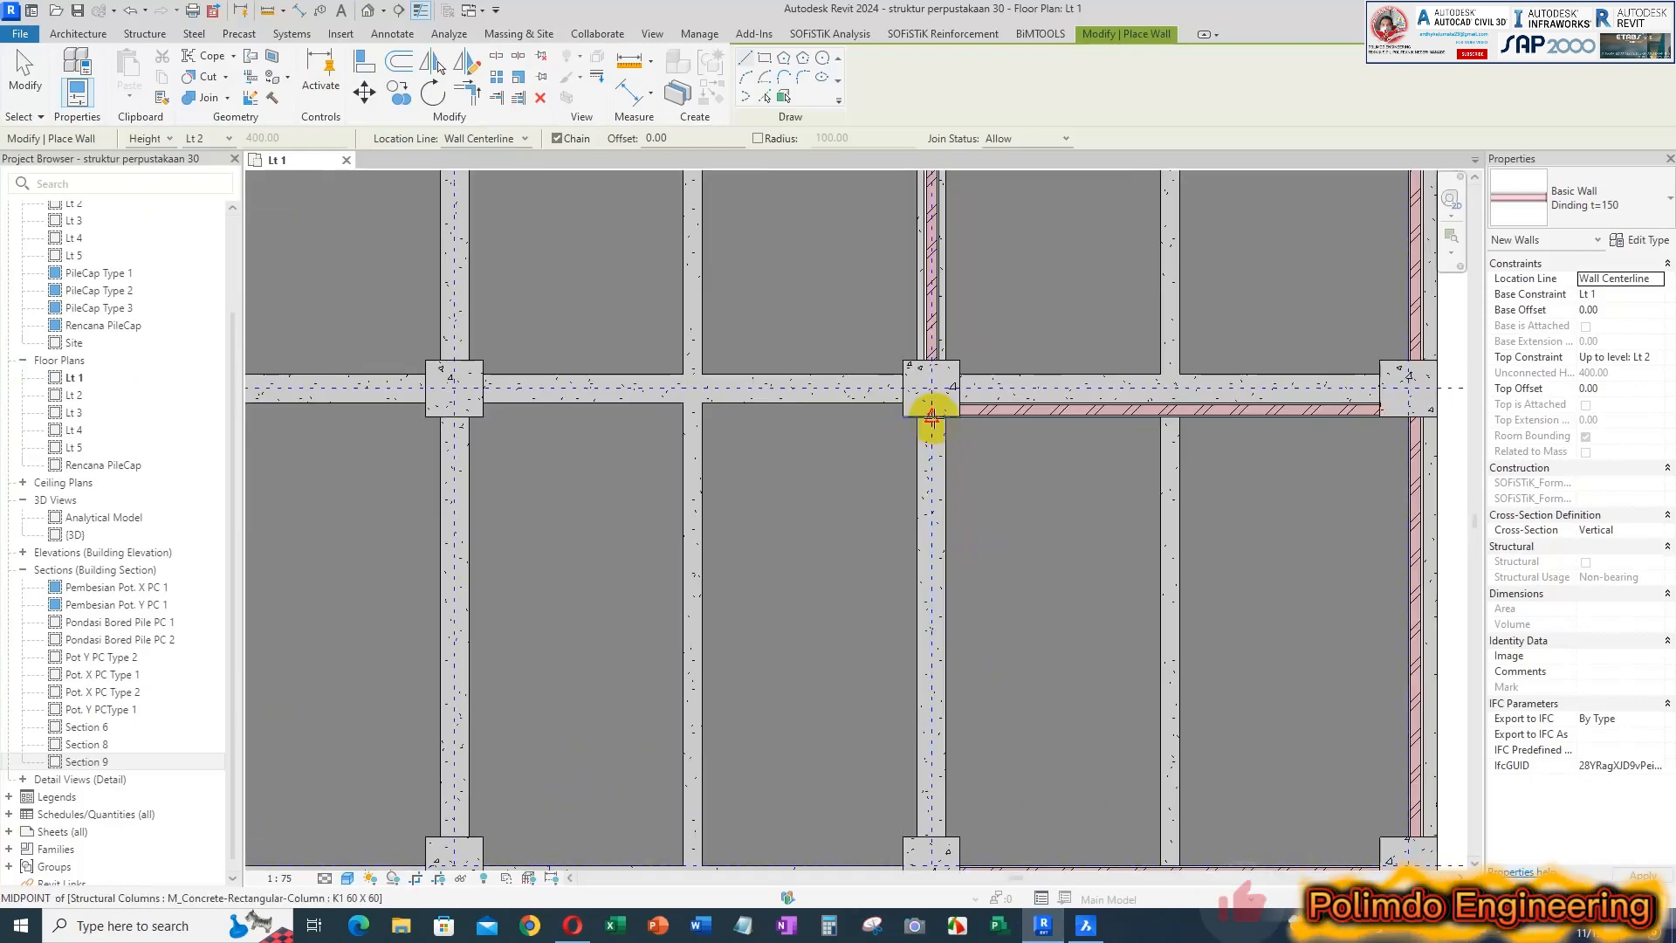
pyautogui.click(934, 417)
pyautogui.write('2')
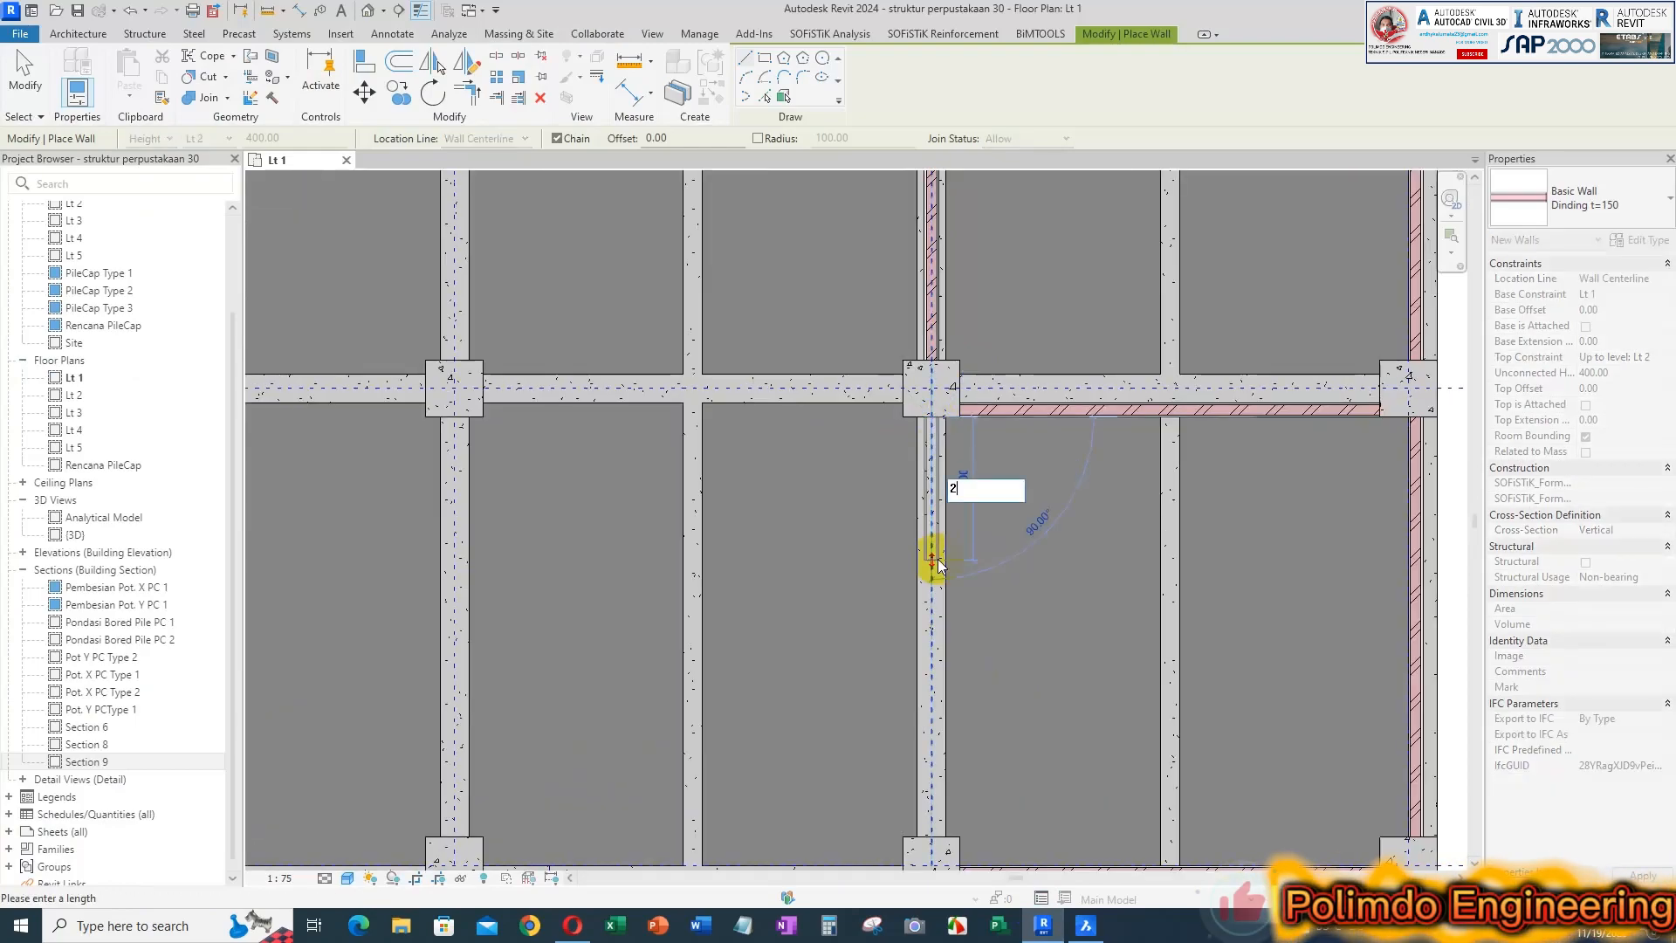
pyautogui.write('73')
pyautogui.press('Return')
pyautogui.press('Escape')
pyautogui.press('Escape')
pyautogui.scroll(-3, 962, 462)
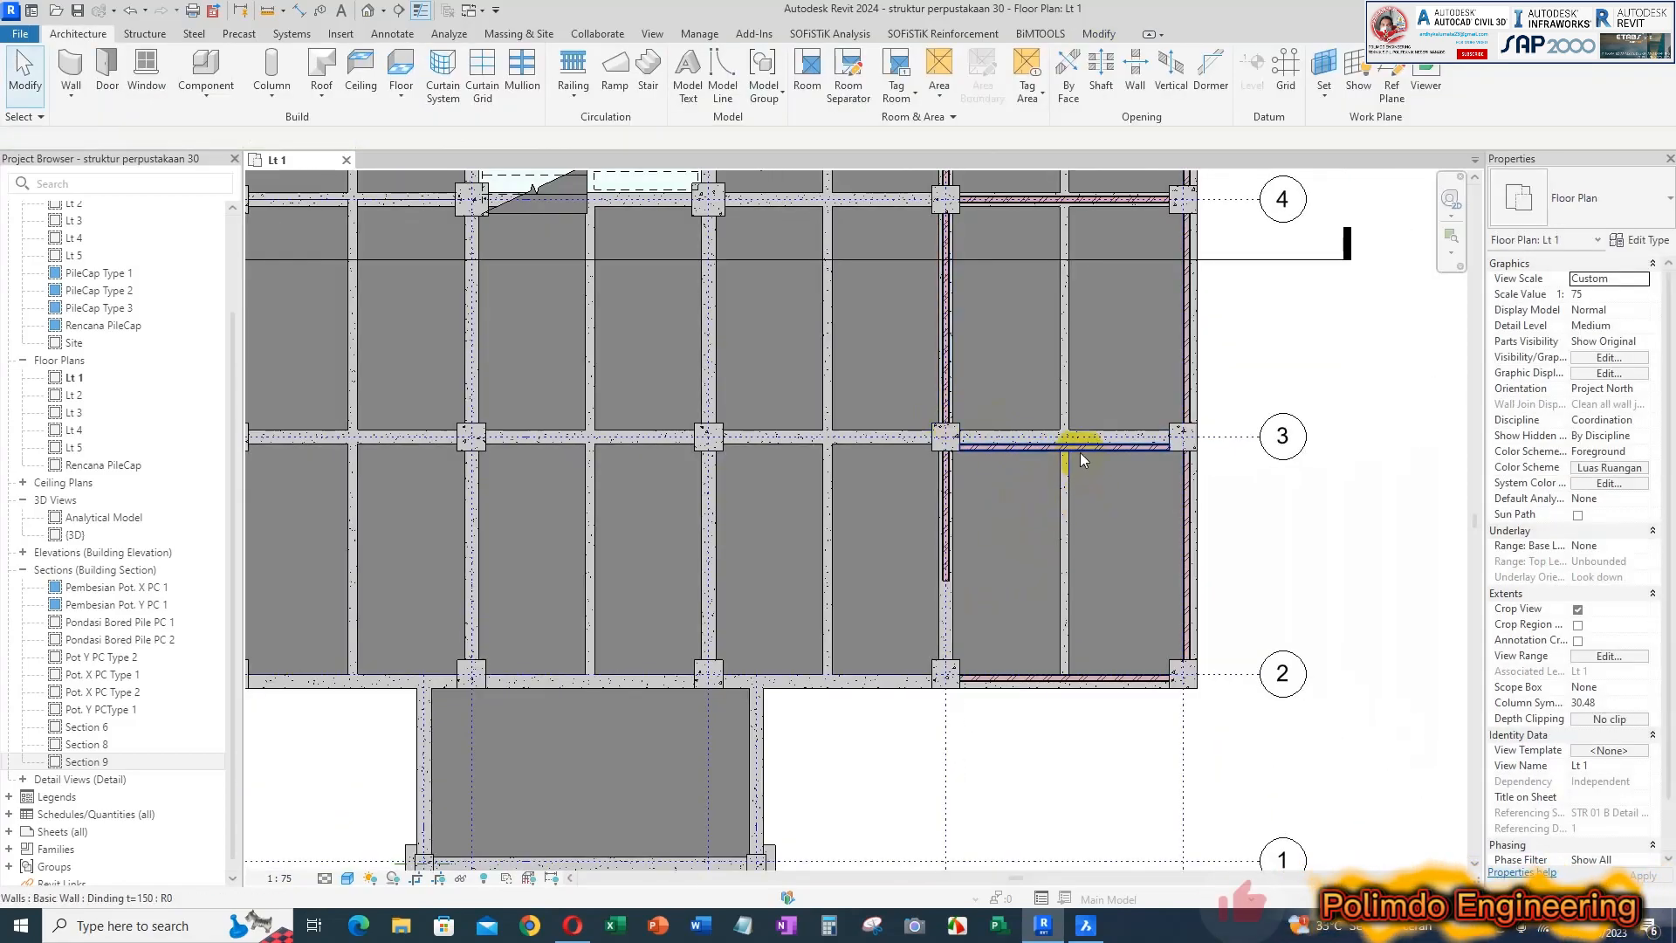
pyautogui.scroll(-2, 1081, 452)
pyautogui.moveTo(1248, 501); pyautogui.dragTo(1178, 647, button='middle')
pyautogui.scroll(-2, 1075, 495)
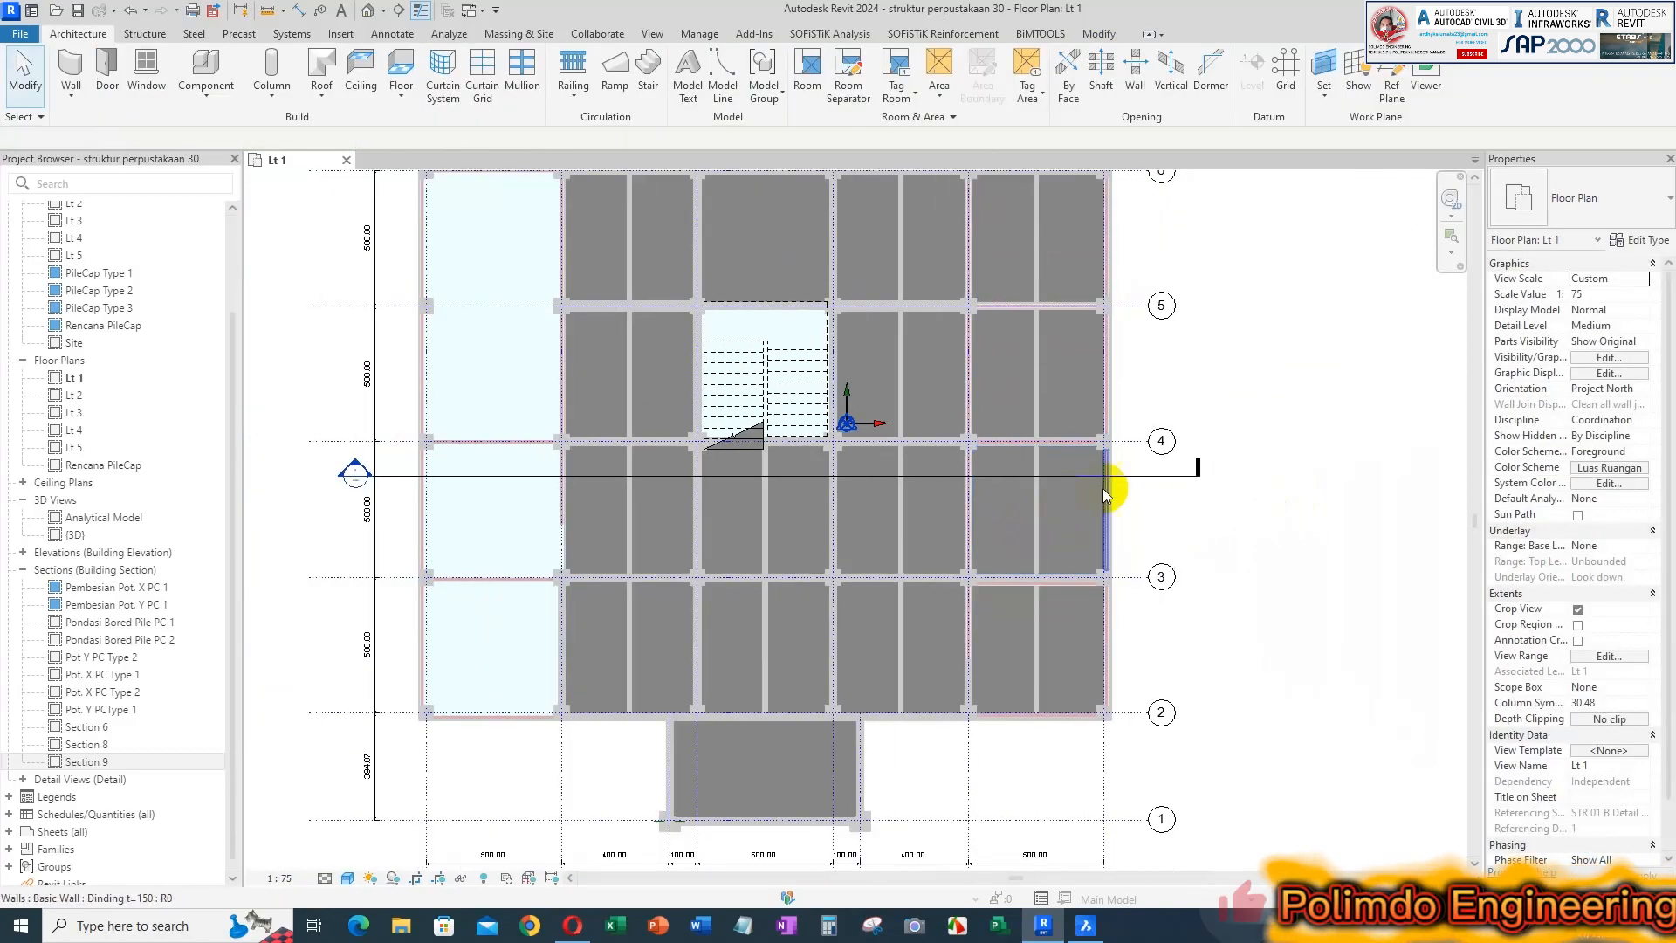
# Select all elements in the bay strip between grids E and F and isolate them in a 3D selection box
pyautogui.moveTo(1138, 494); pyautogui.dragTo(1092, 629, button='middle')
pyautogui.scroll(-1, 1063, 587)
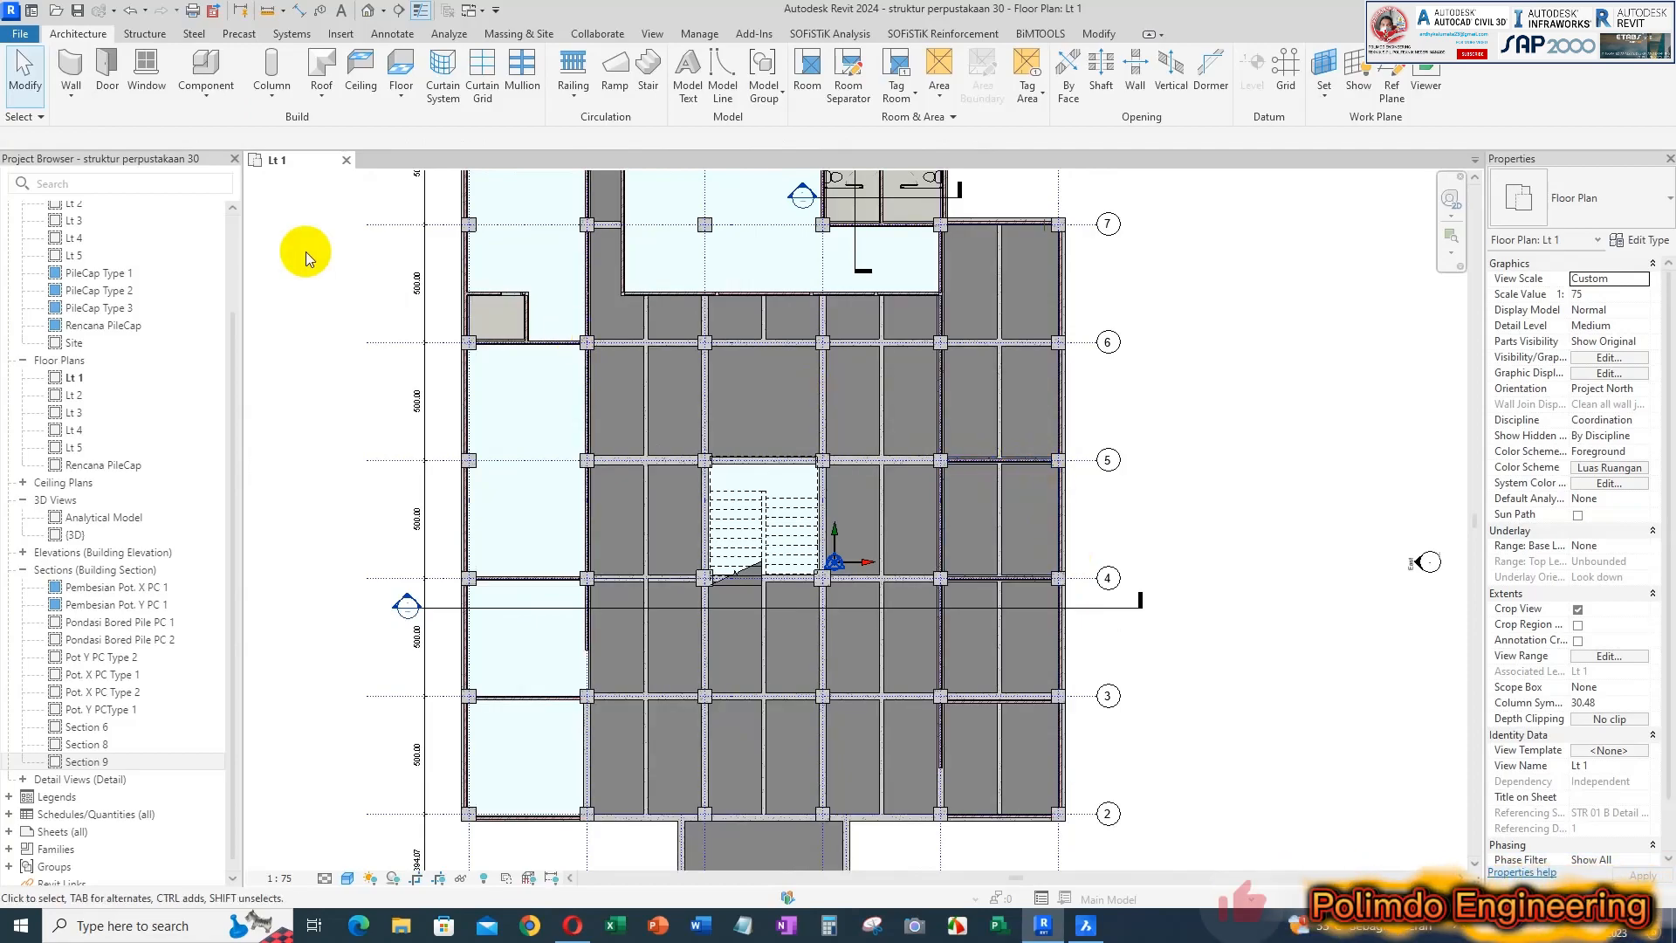
pyautogui.scroll(-1, 884, 415)
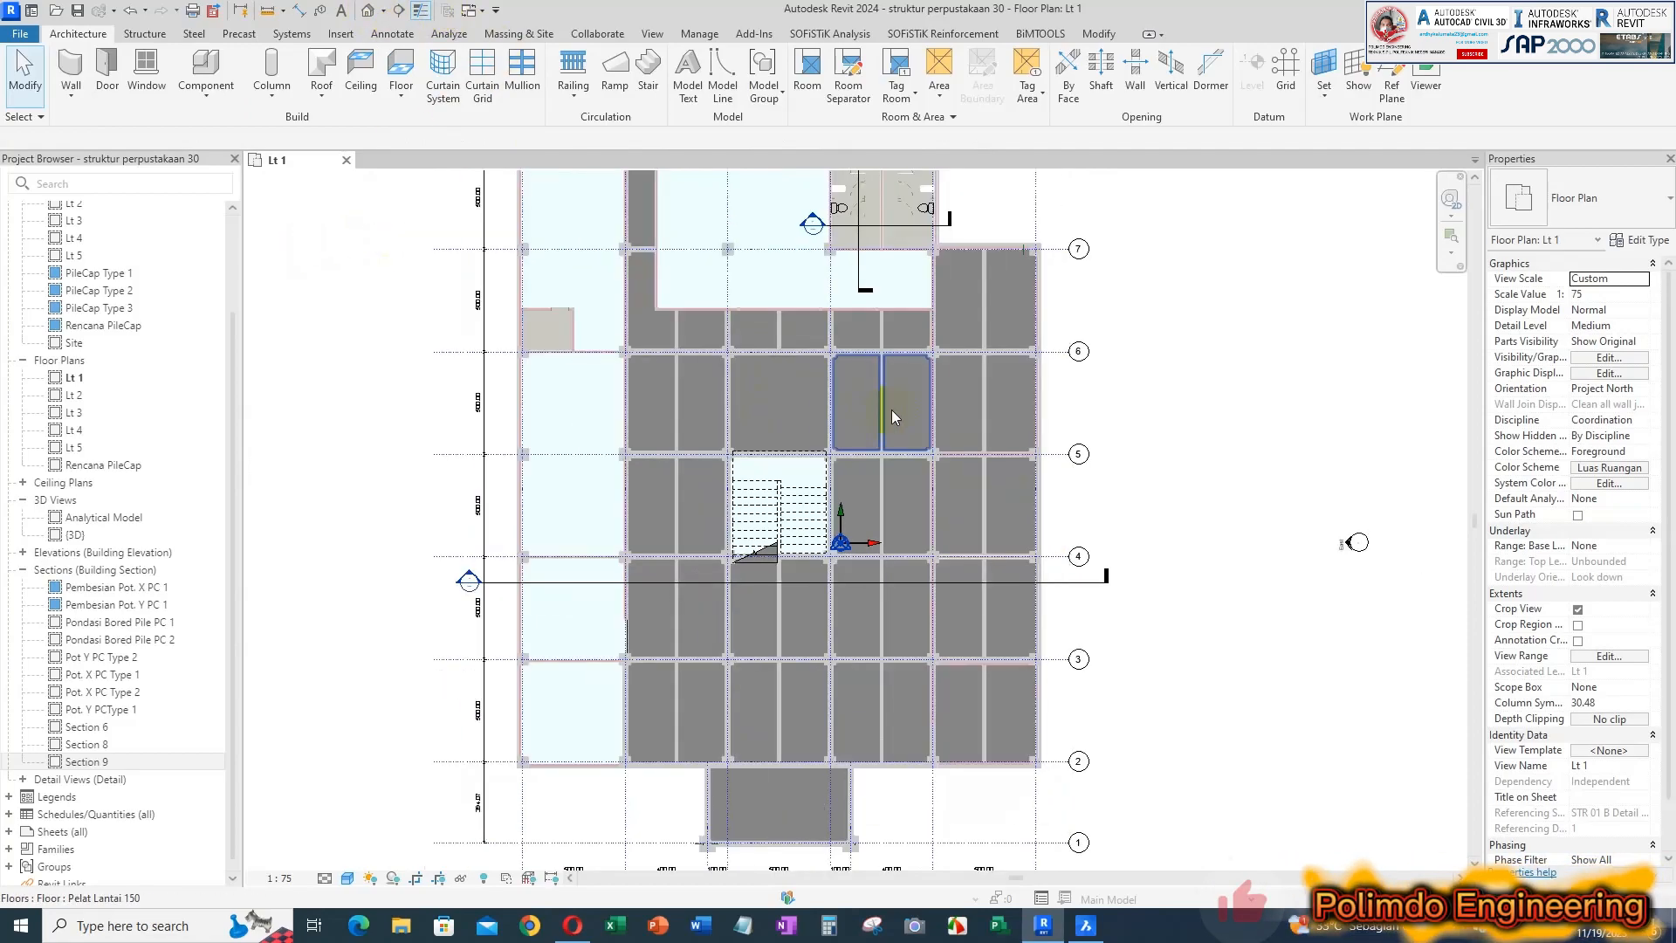
pyautogui.moveTo(1240, 445); pyautogui.dragTo(1222, 474, button='middle')
pyautogui.scroll(-2, 1184, 463)
pyautogui.moveTo(964, 218); pyautogui.dragTo(1088, 749)
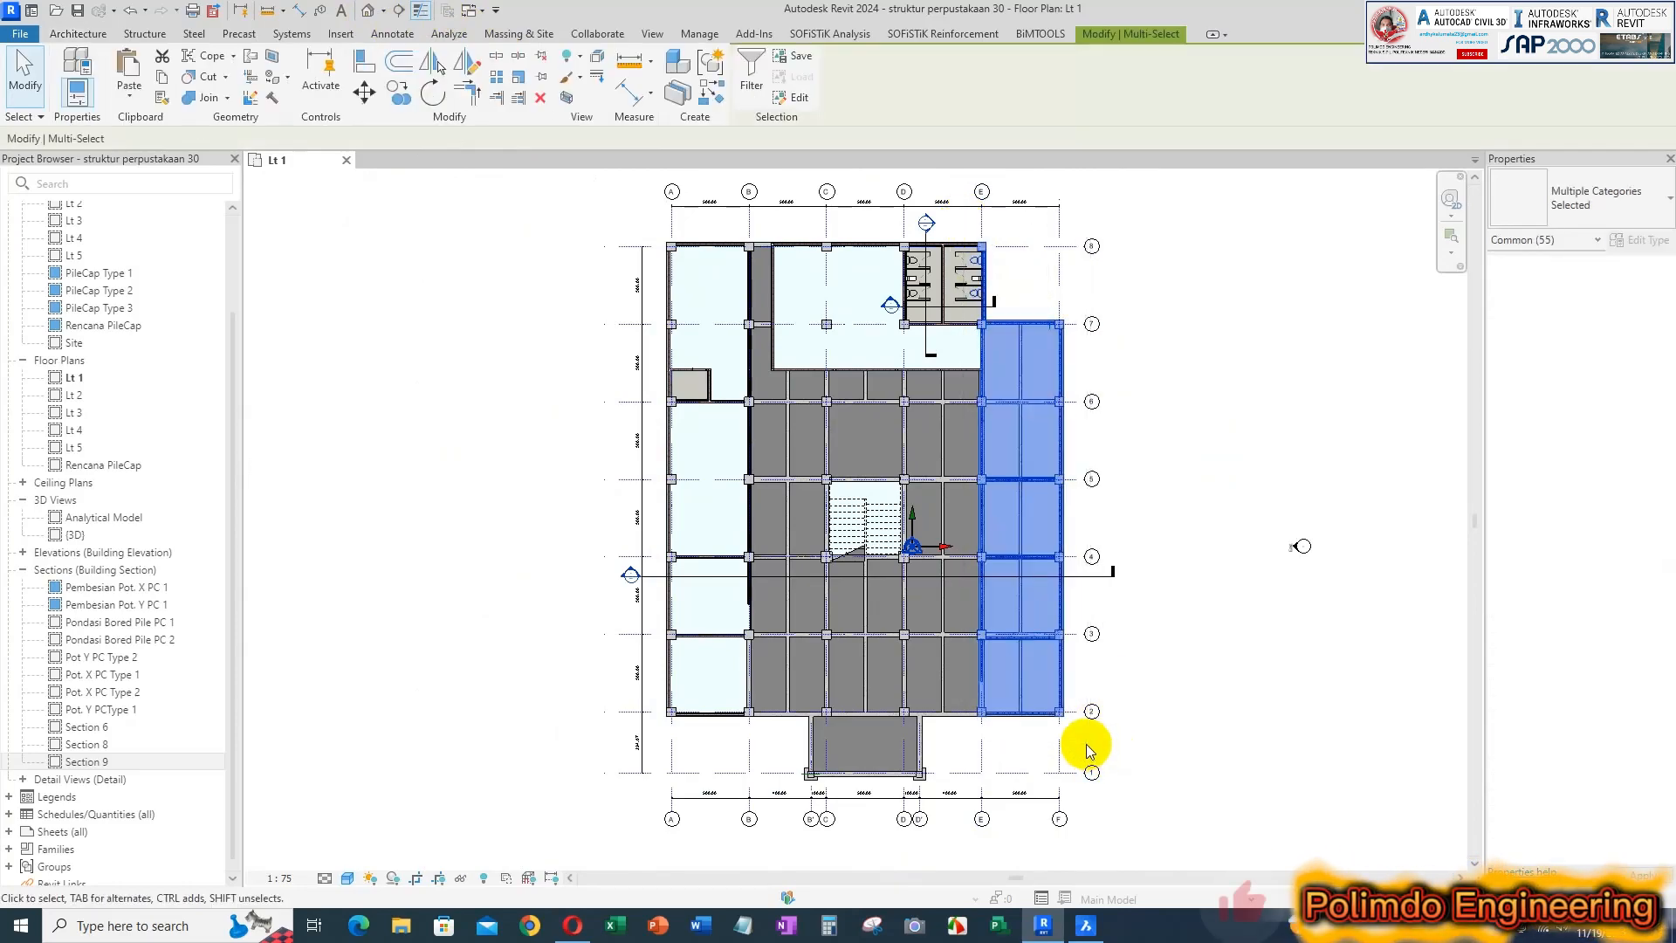
pyautogui.click(570, 95)
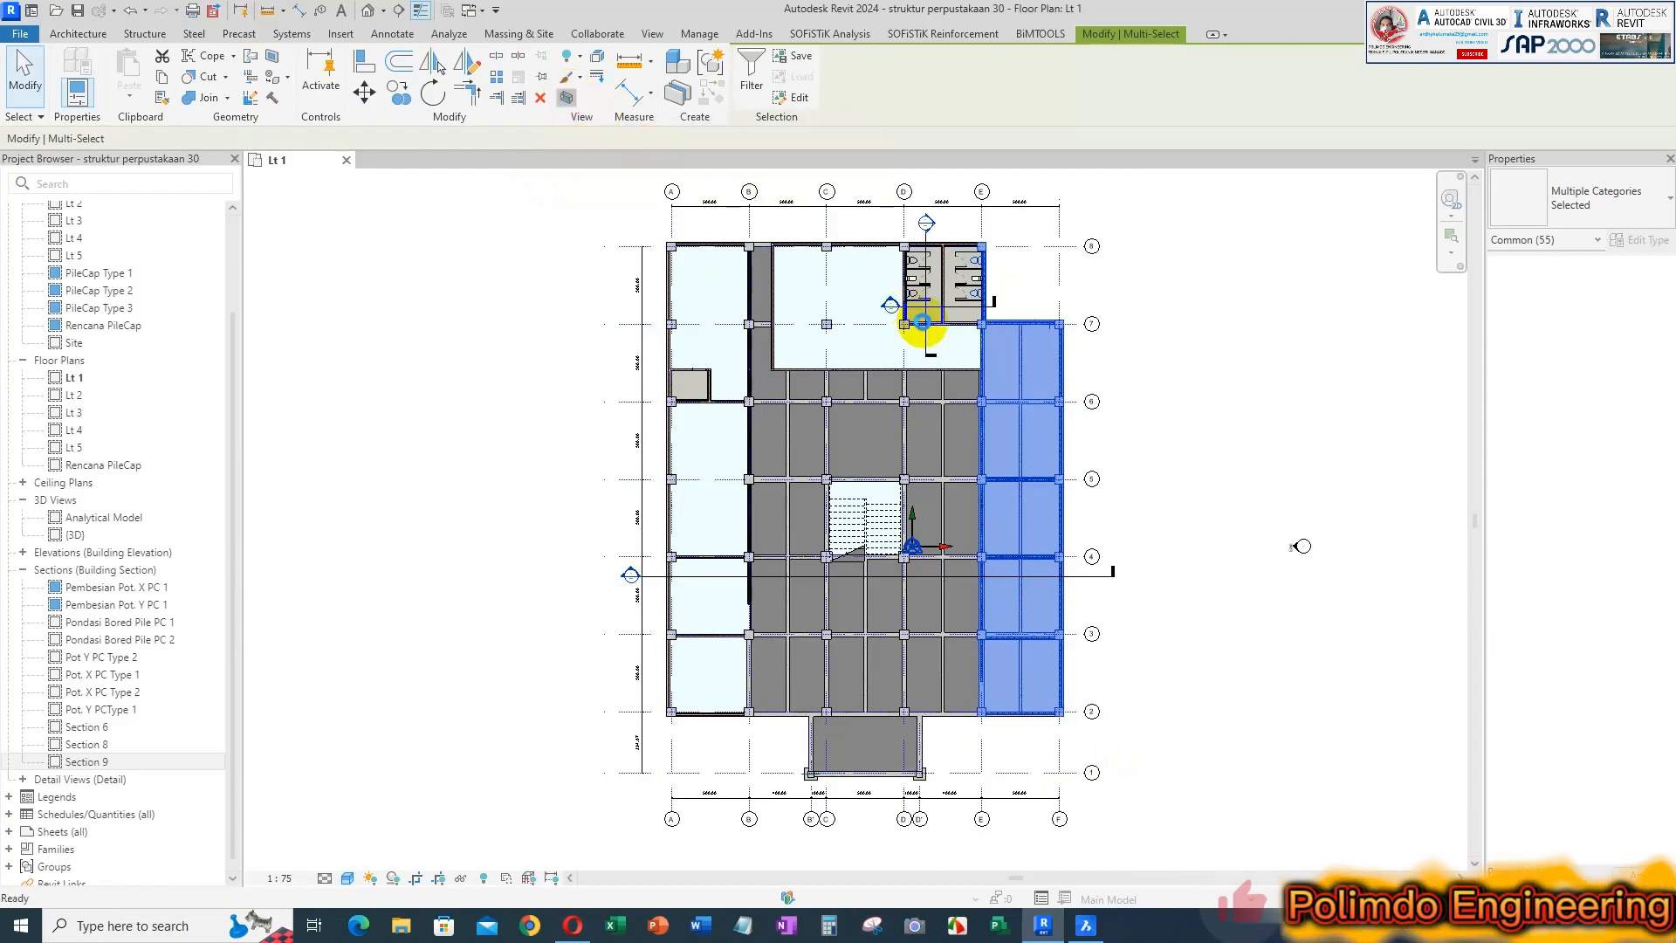
pyautogui.click(1042, 500)
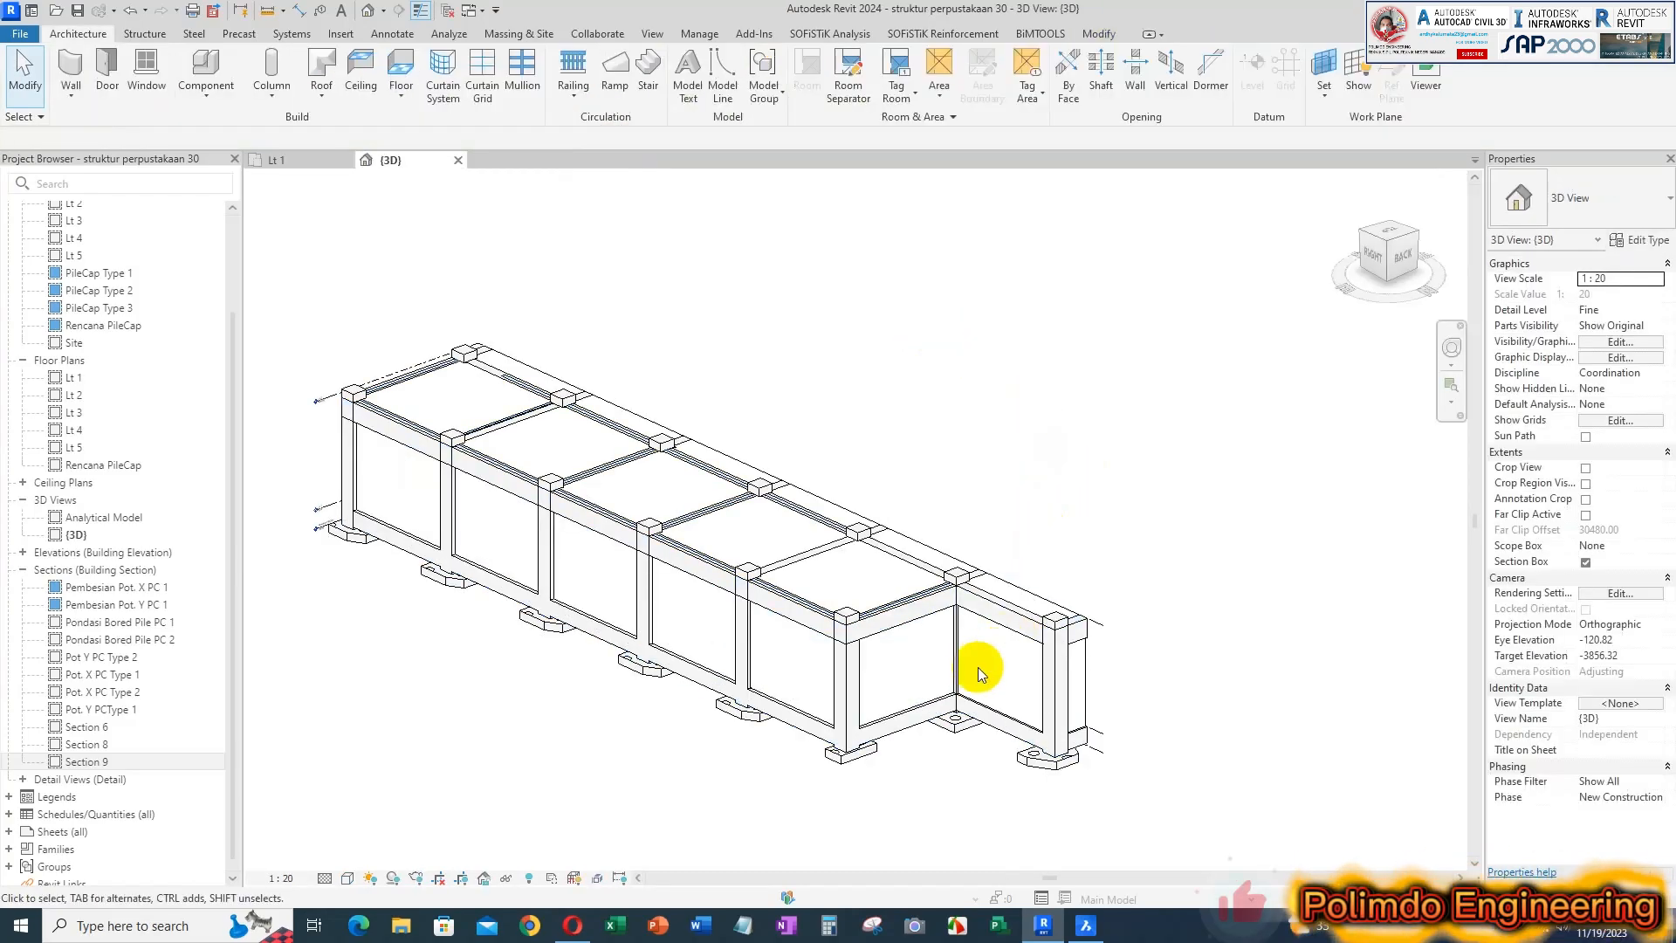
# Set the 3D view's visual style to Shaded
pyautogui.keyDown('shift'); pyautogui.moveTo(1040, 666); pyautogui.dragTo(1171, 588, button='middle'); pyautogui.keyUp('shift')
pyautogui.scroll(5, 1059, 587)
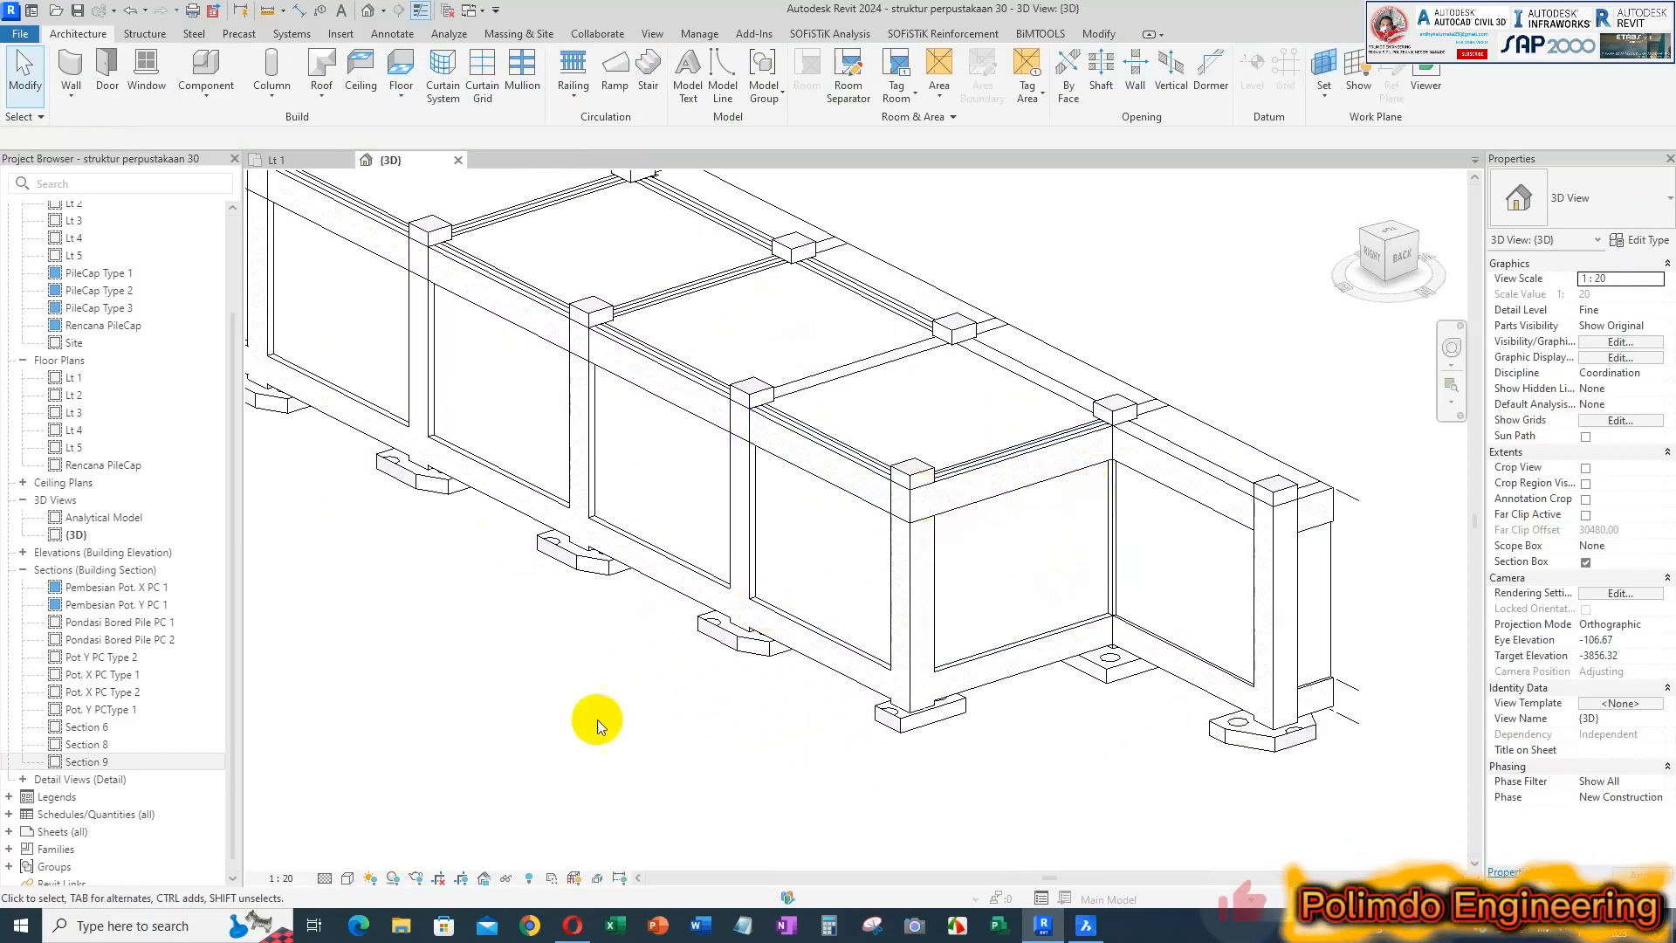
pyautogui.click(347, 878)
pyautogui.click(376, 707)
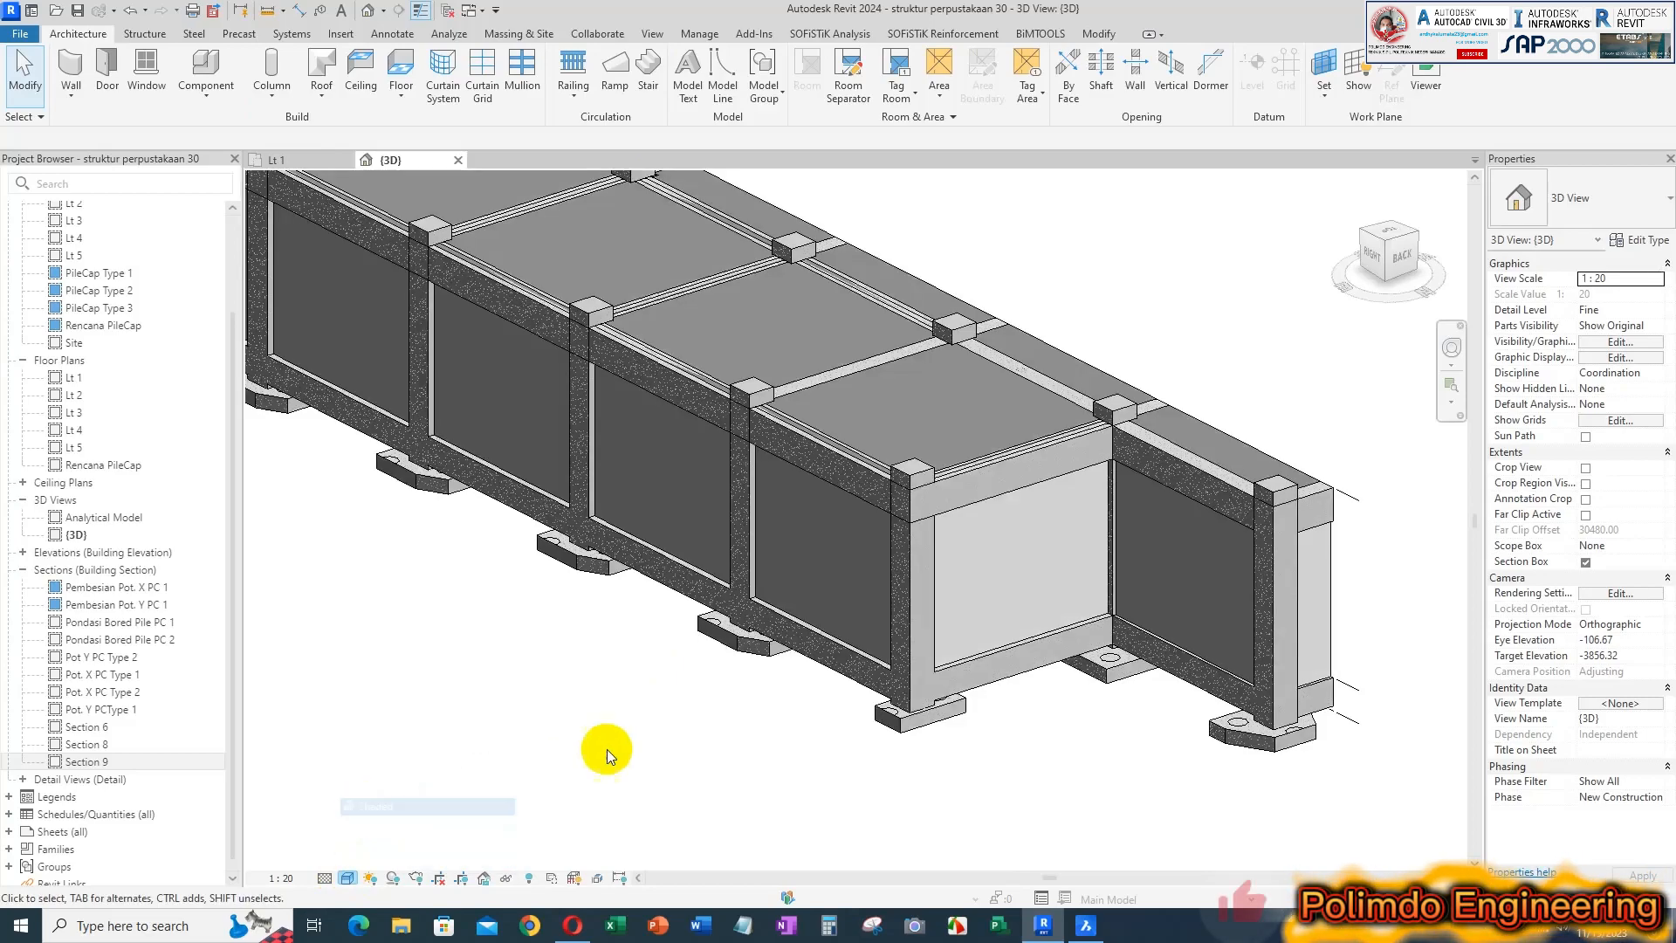
# Lower the top of the grid F wall between grids 6 and 7 to the beam's underside, with a top offset of -70.00
pyautogui.scroll(5, 840, 458)
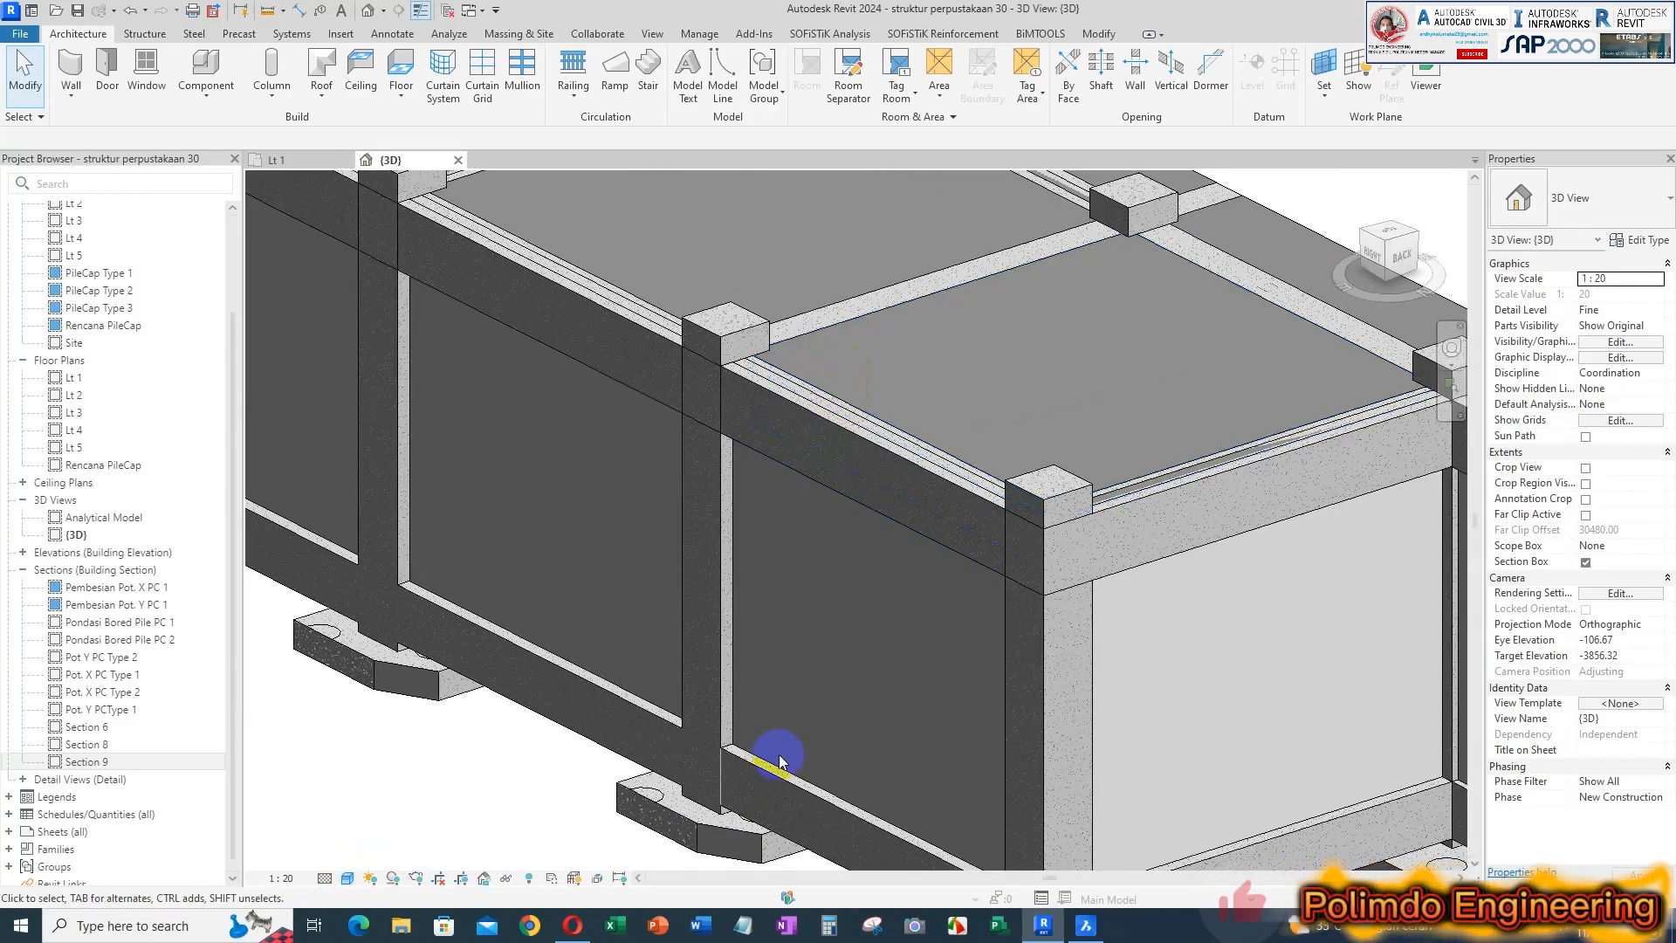
pyautogui.click(903, 413)
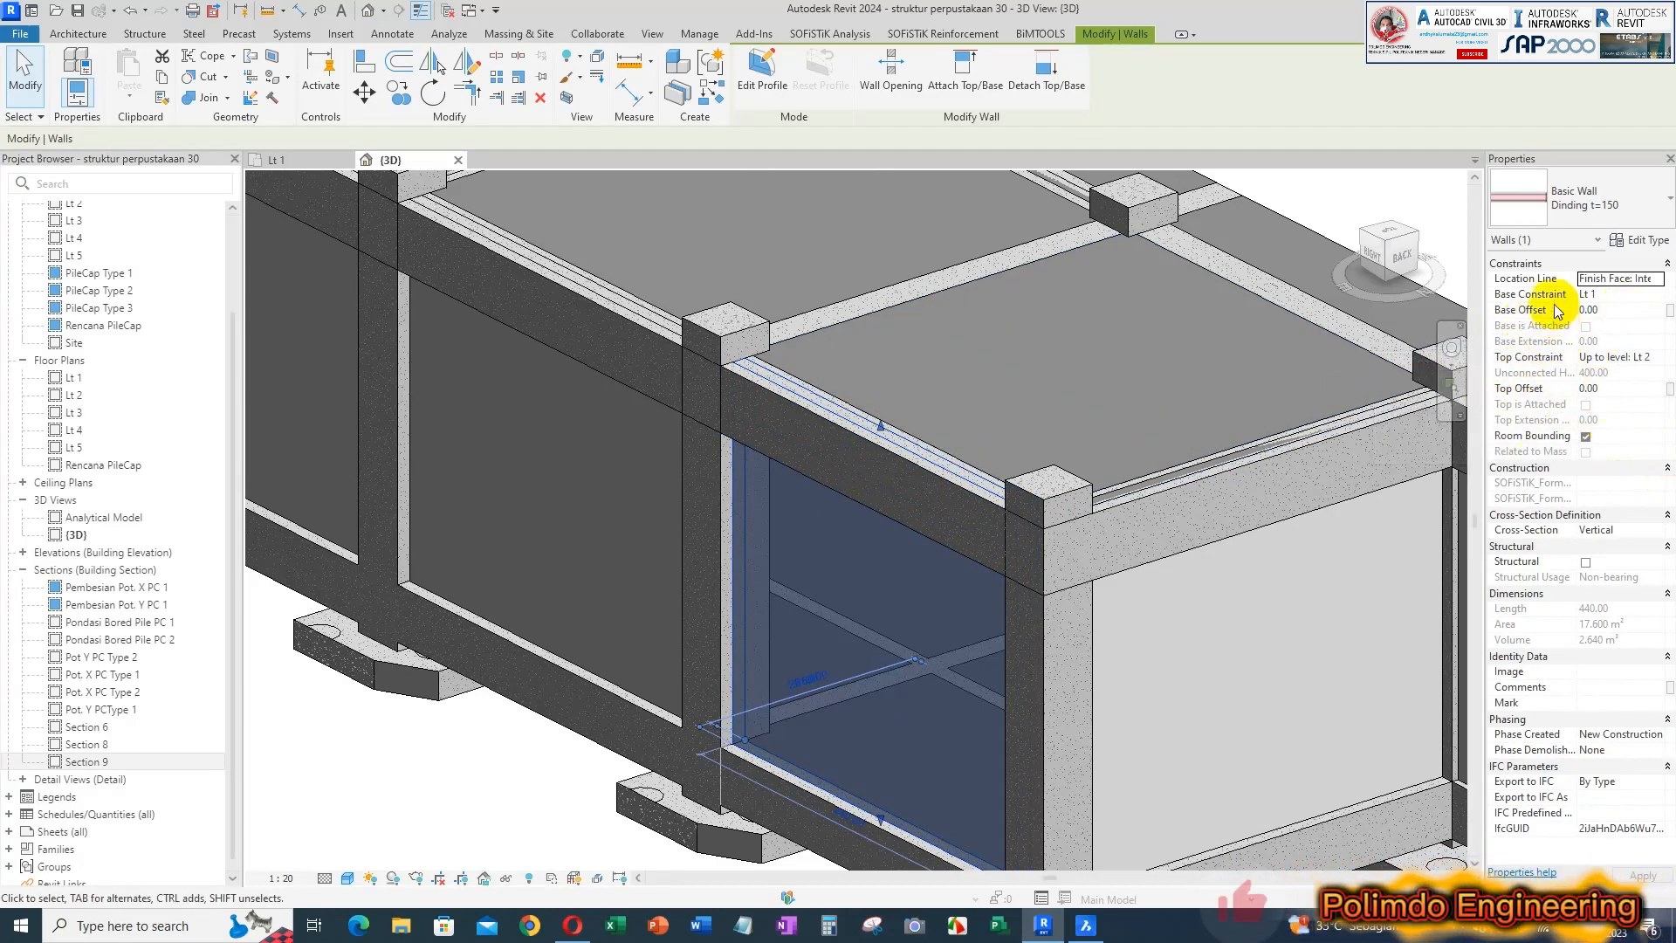
pyautogui.click(1656, 361)
pyautogui.click(1657, 360)
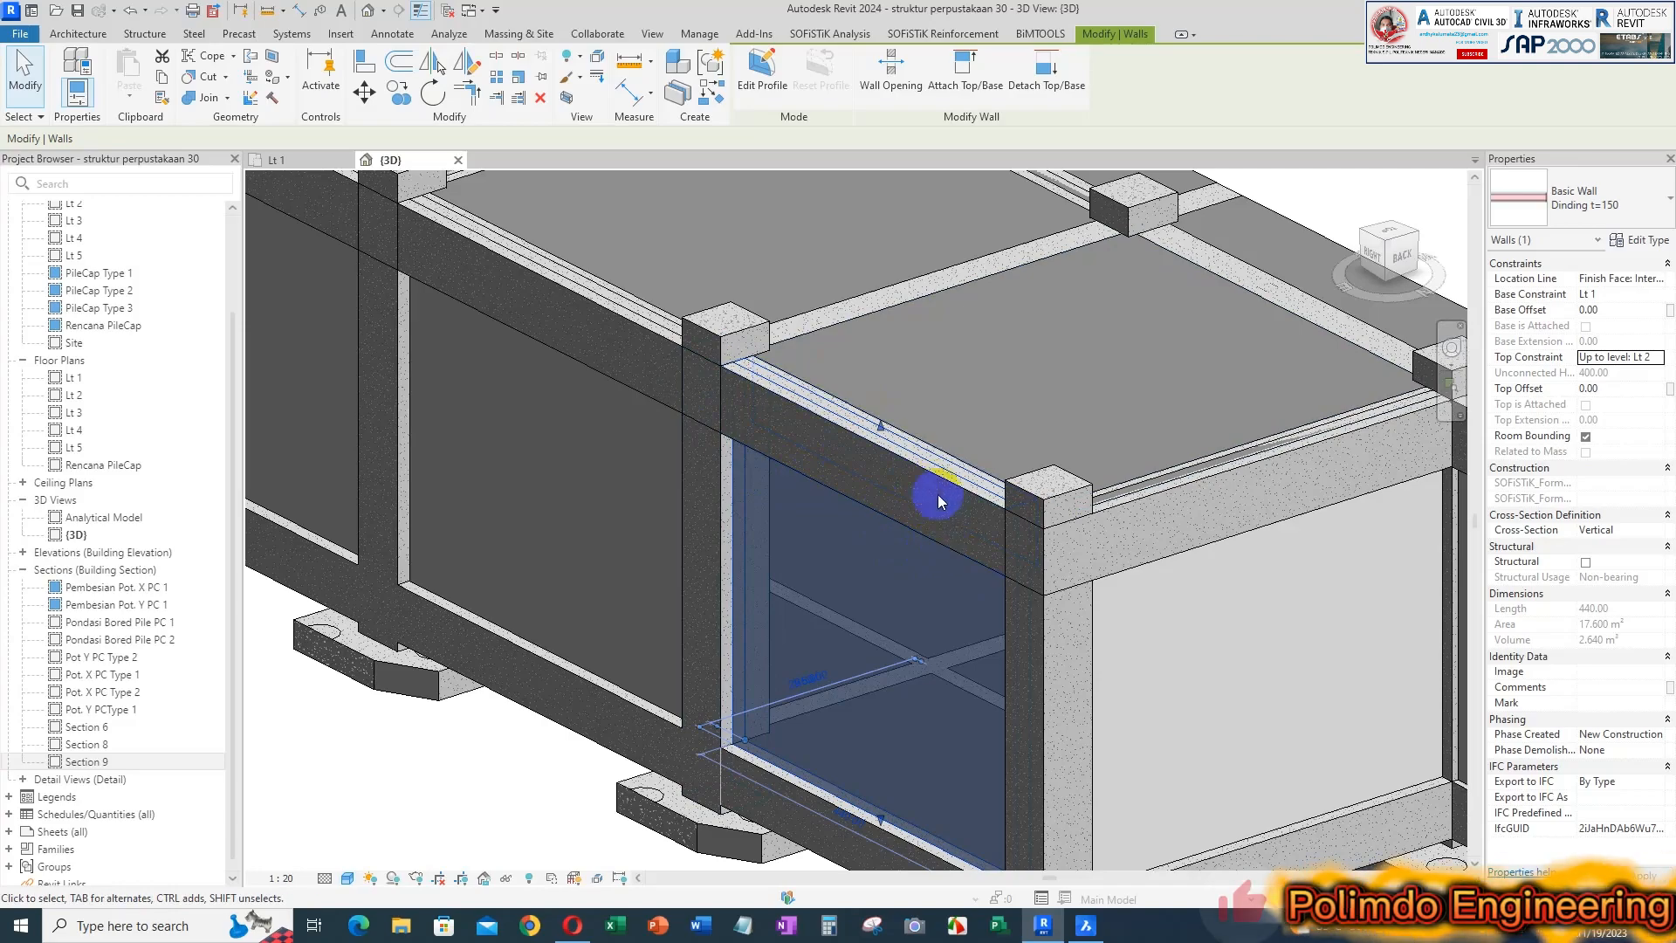
pyautogui.keyDown('shift'); pyautogui.moveTo(912, 520); pyautogui.dragTo(884, 407, button='middle'); pyautogui.keyUp('shift')
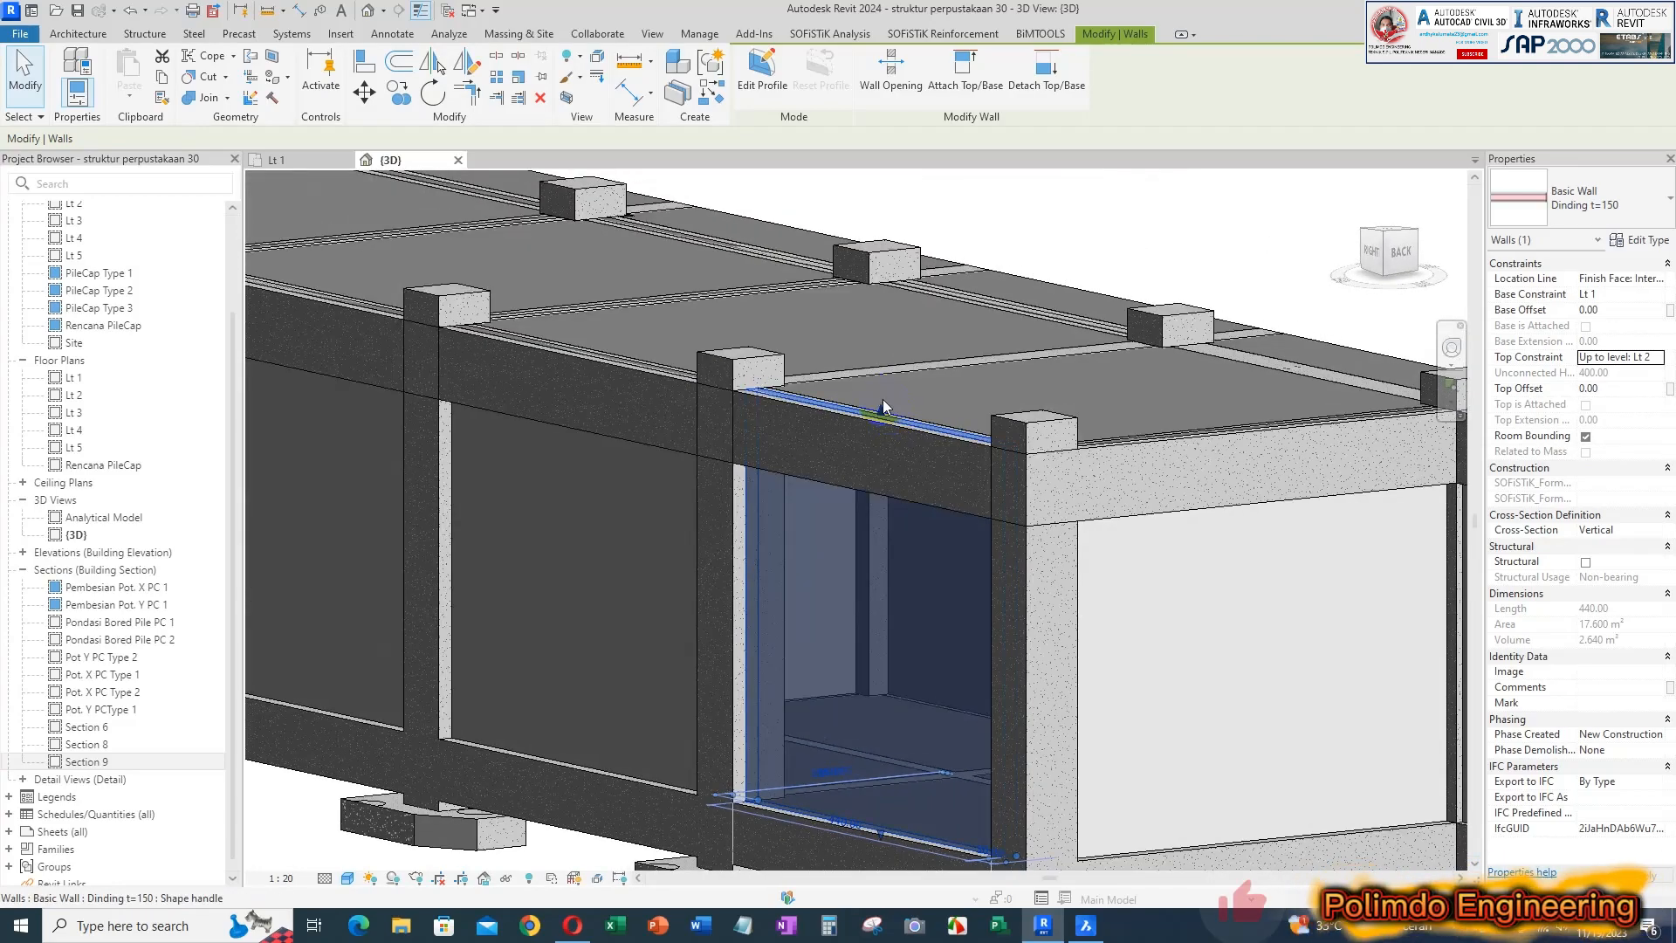
pyautogui.moveTo(884, 415); pyautogui.dragTo(868, 486)
pyautogui.press('Escape')
pyautogui.keyDown('shift'); pyautogui.moveTo(992, 562); pyautogui.dragTo(1280, 550, button='middle'); pyautogui.keyUp('shift')
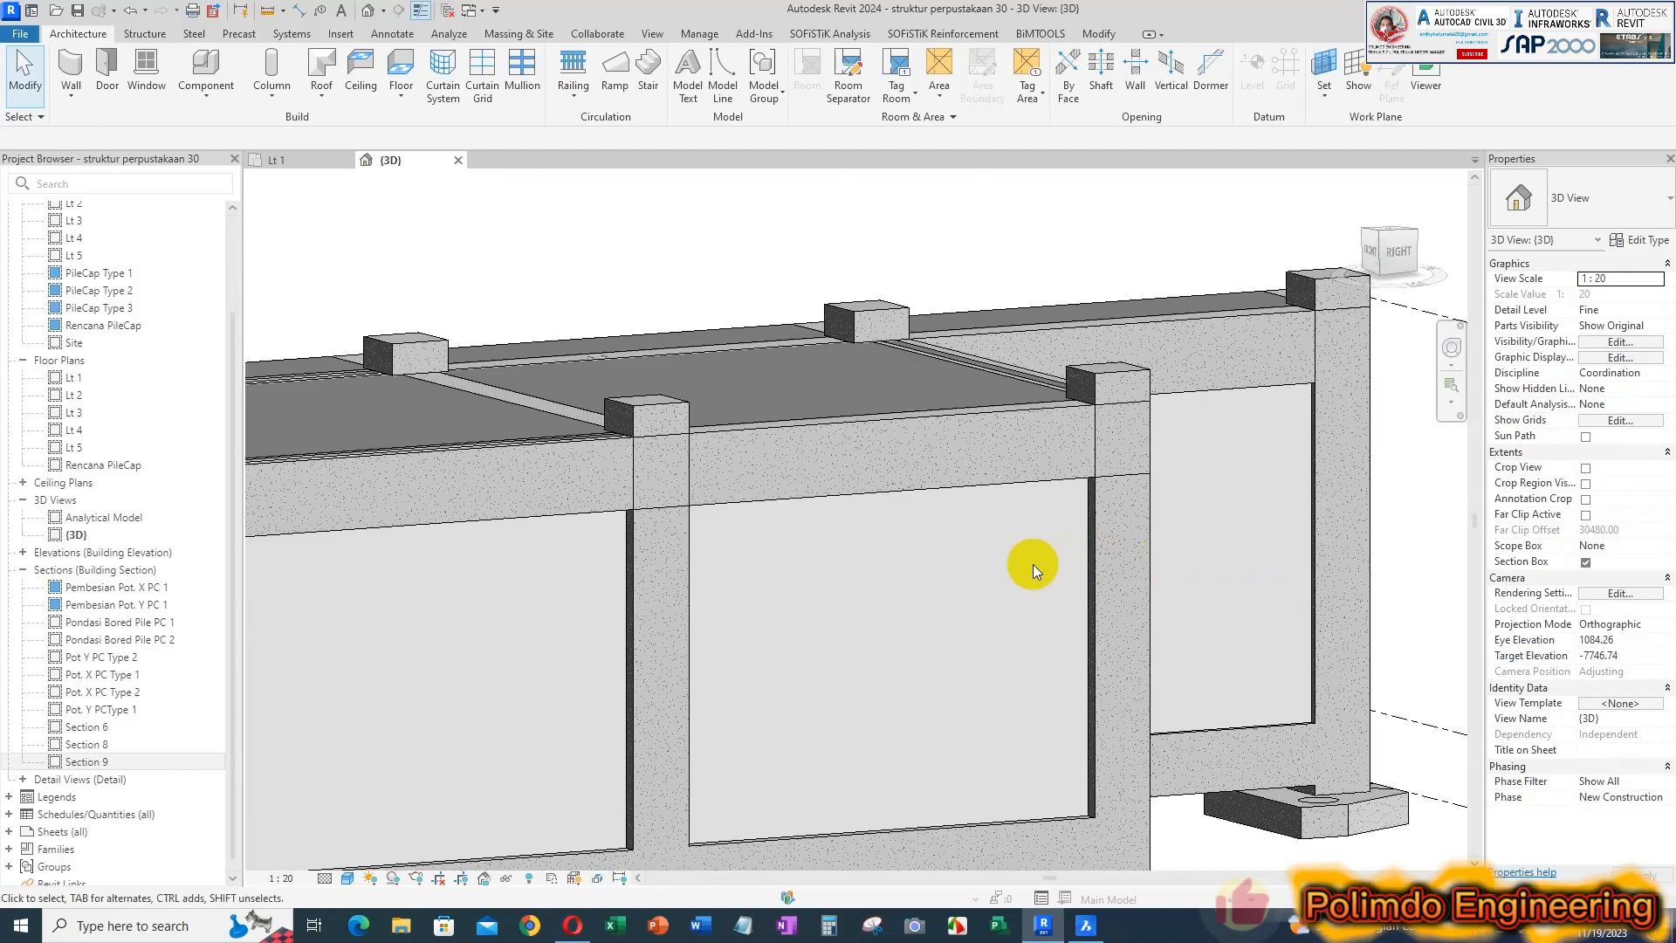
pyautogui.click(1009, 486)
pyautogui.keyDown('shift'); pyautogui.moveTo(1065, 478); pyautogui.dragTo(853, 457, button='middle'); pyautogui.keyUp('shift')
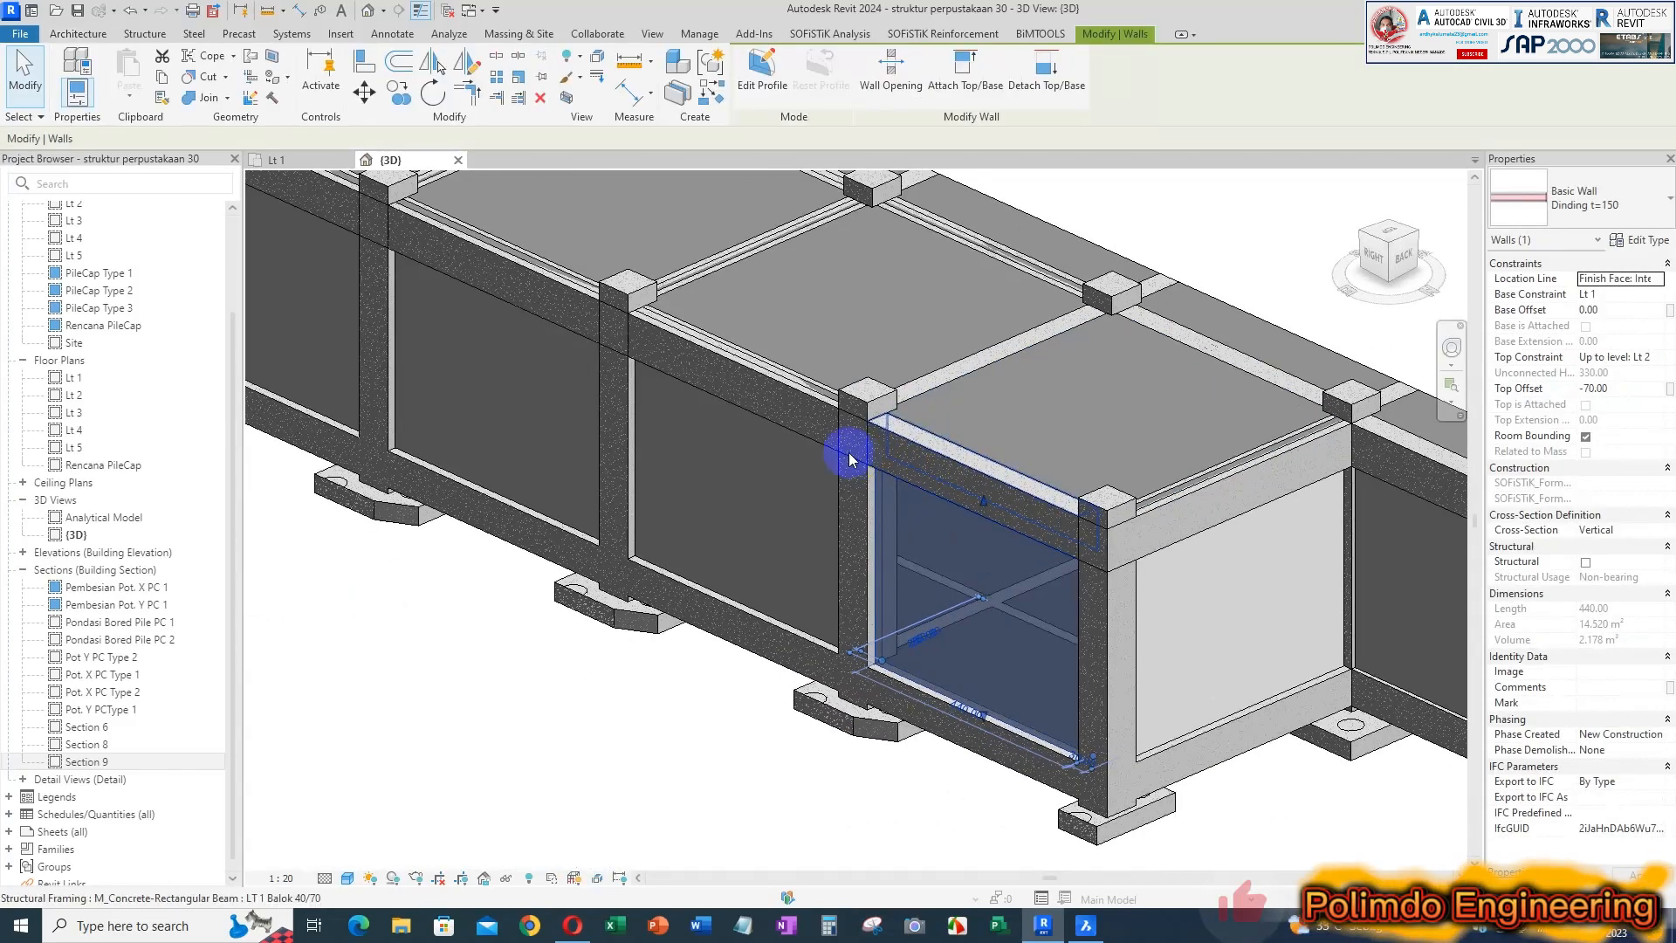
pyautogui.press('Escape')
# Try to unjoin the wall and the 40/70 beam on grid F between grids 5 and 6
pyautogui.keyDown('shift'); pyautogui.moveTo(815, 610); pyautogui.dragTo(793, 576, button='middle'); pyautogui.keyUp('shift')
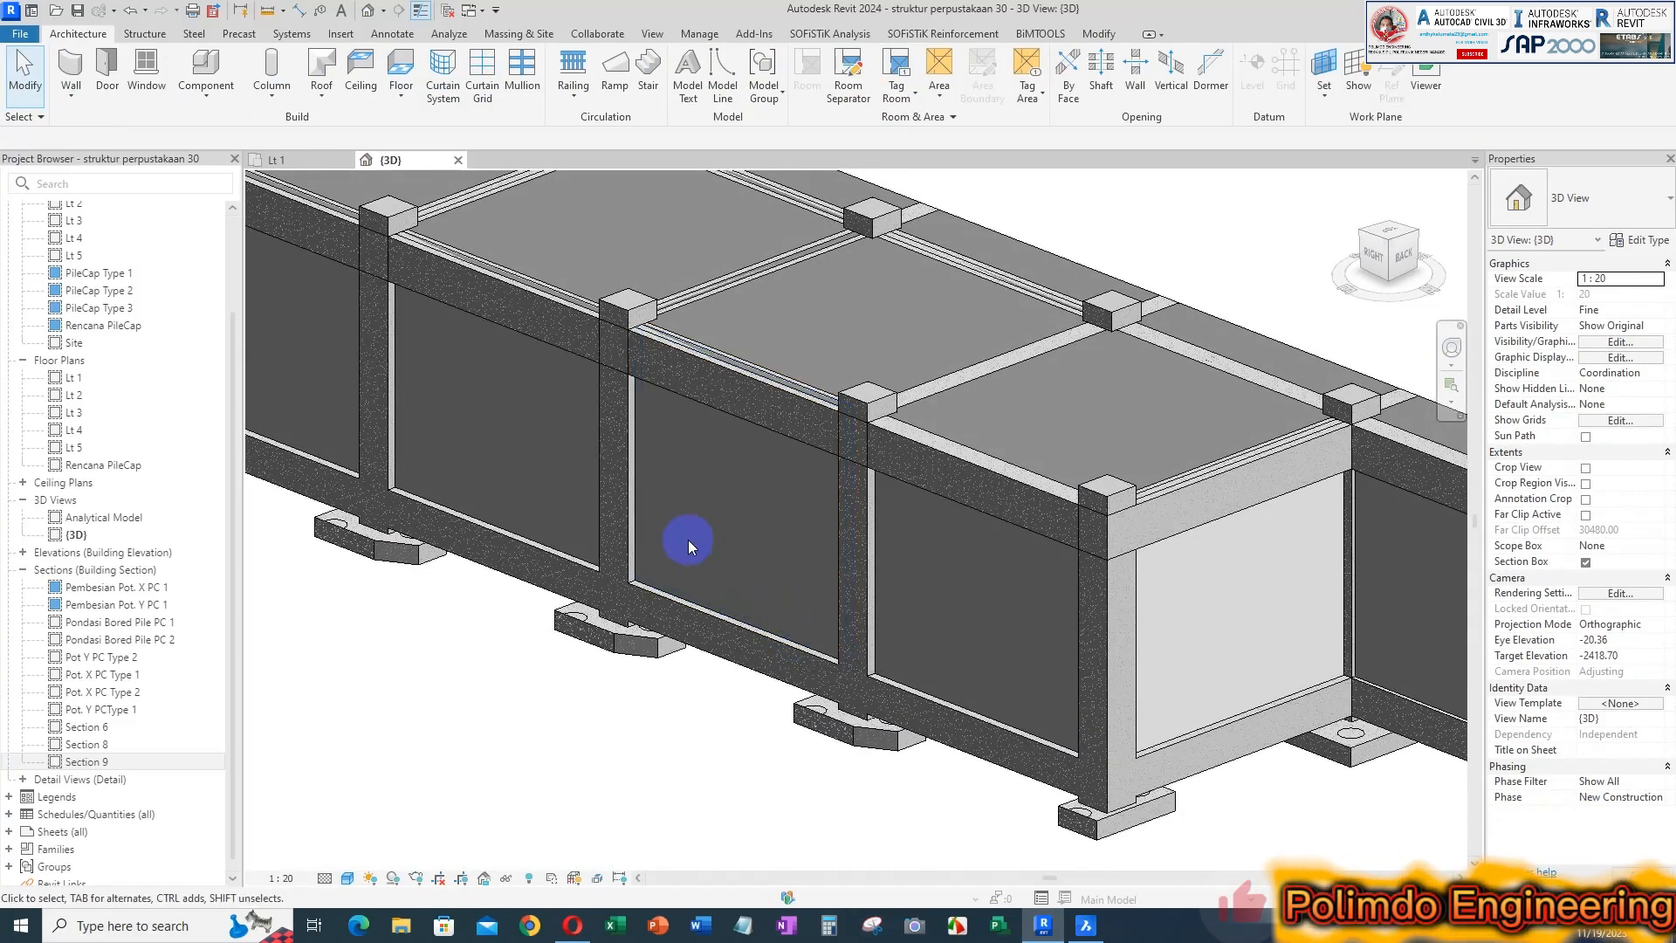
pyautogui.click(769, 603)
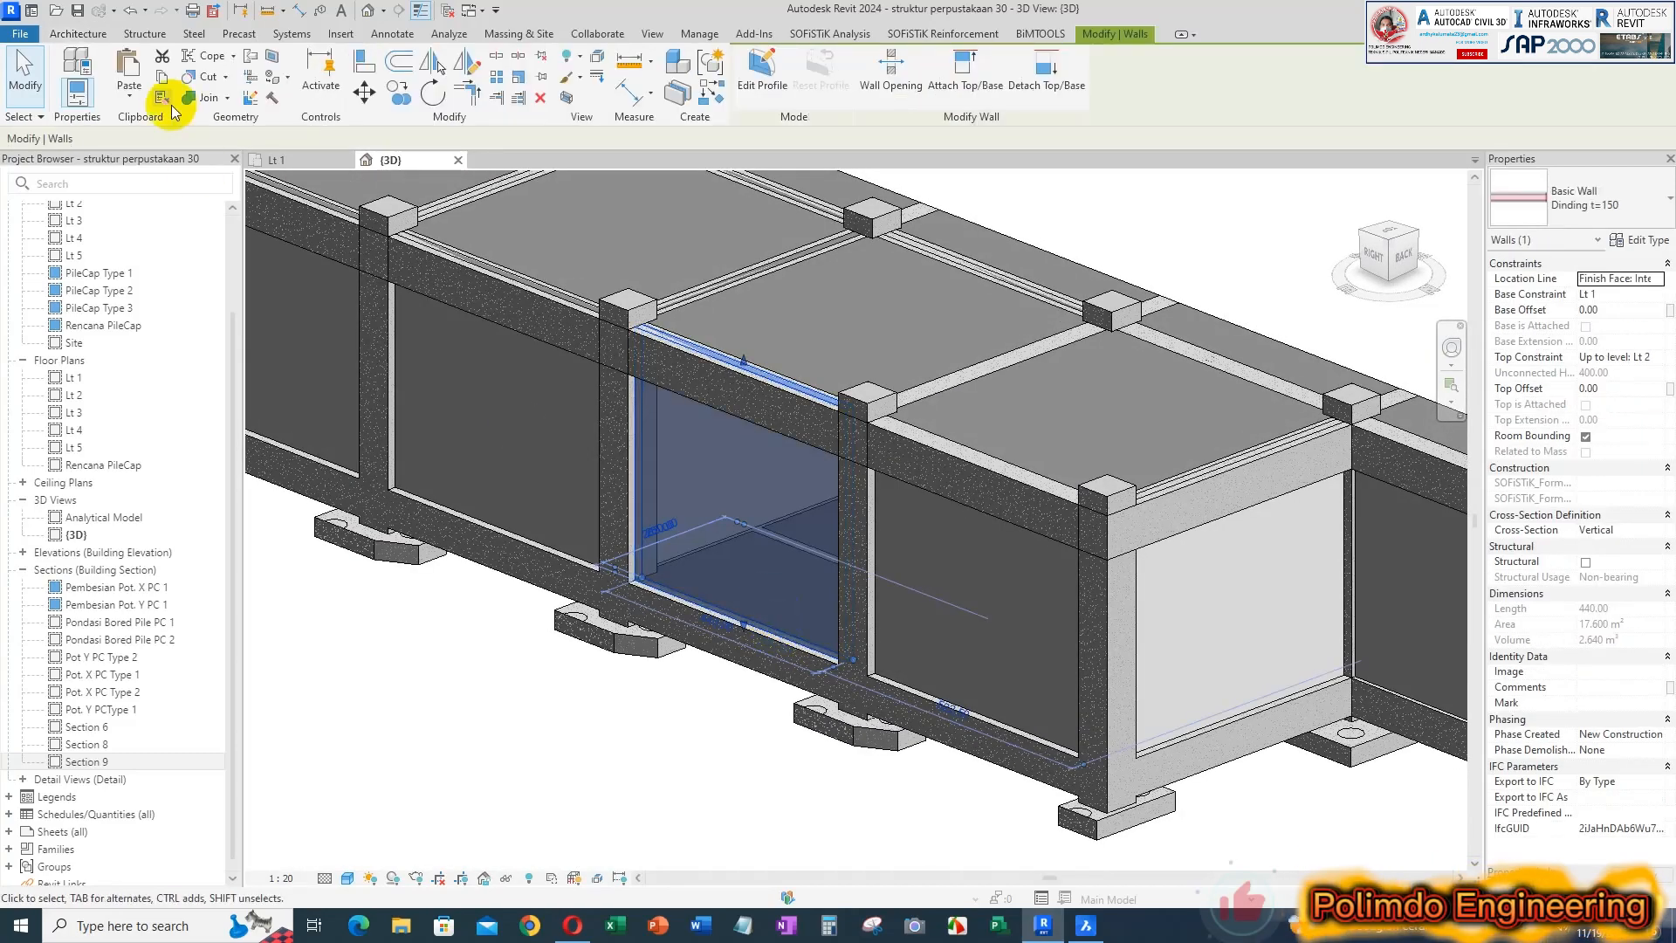
pyautogui.click(227, 98)
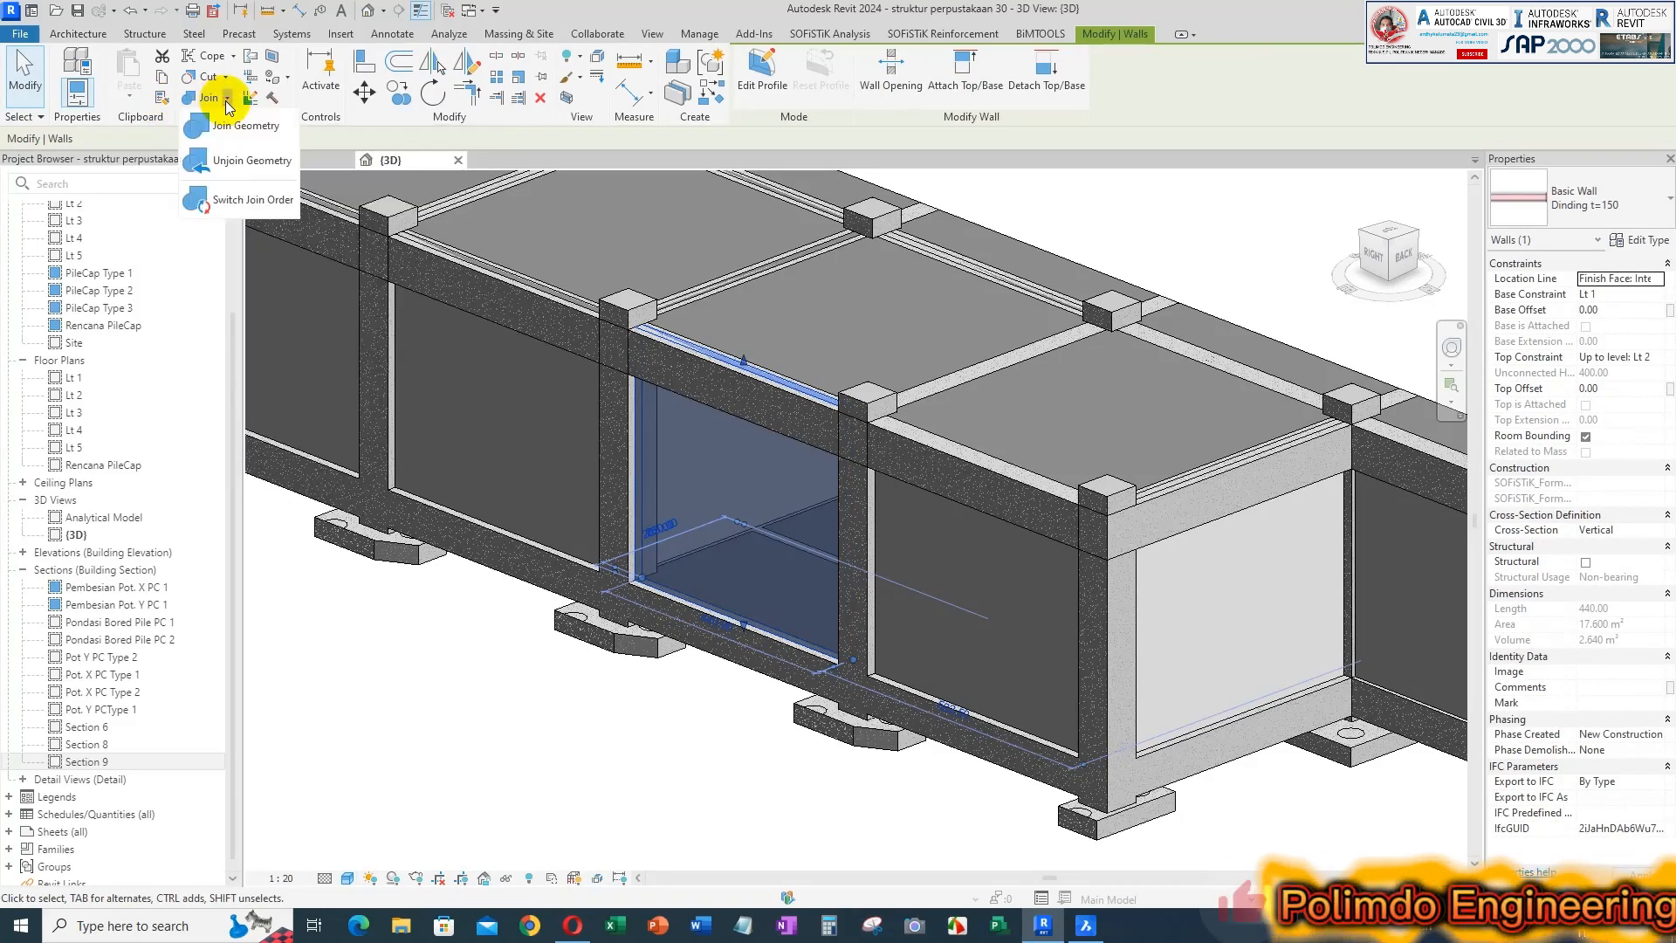
pyautogui.click(213, 166)
pyautogui.click(789, 392)
pyautogui.click(826, 425)
pyautogui.click(812, 403)
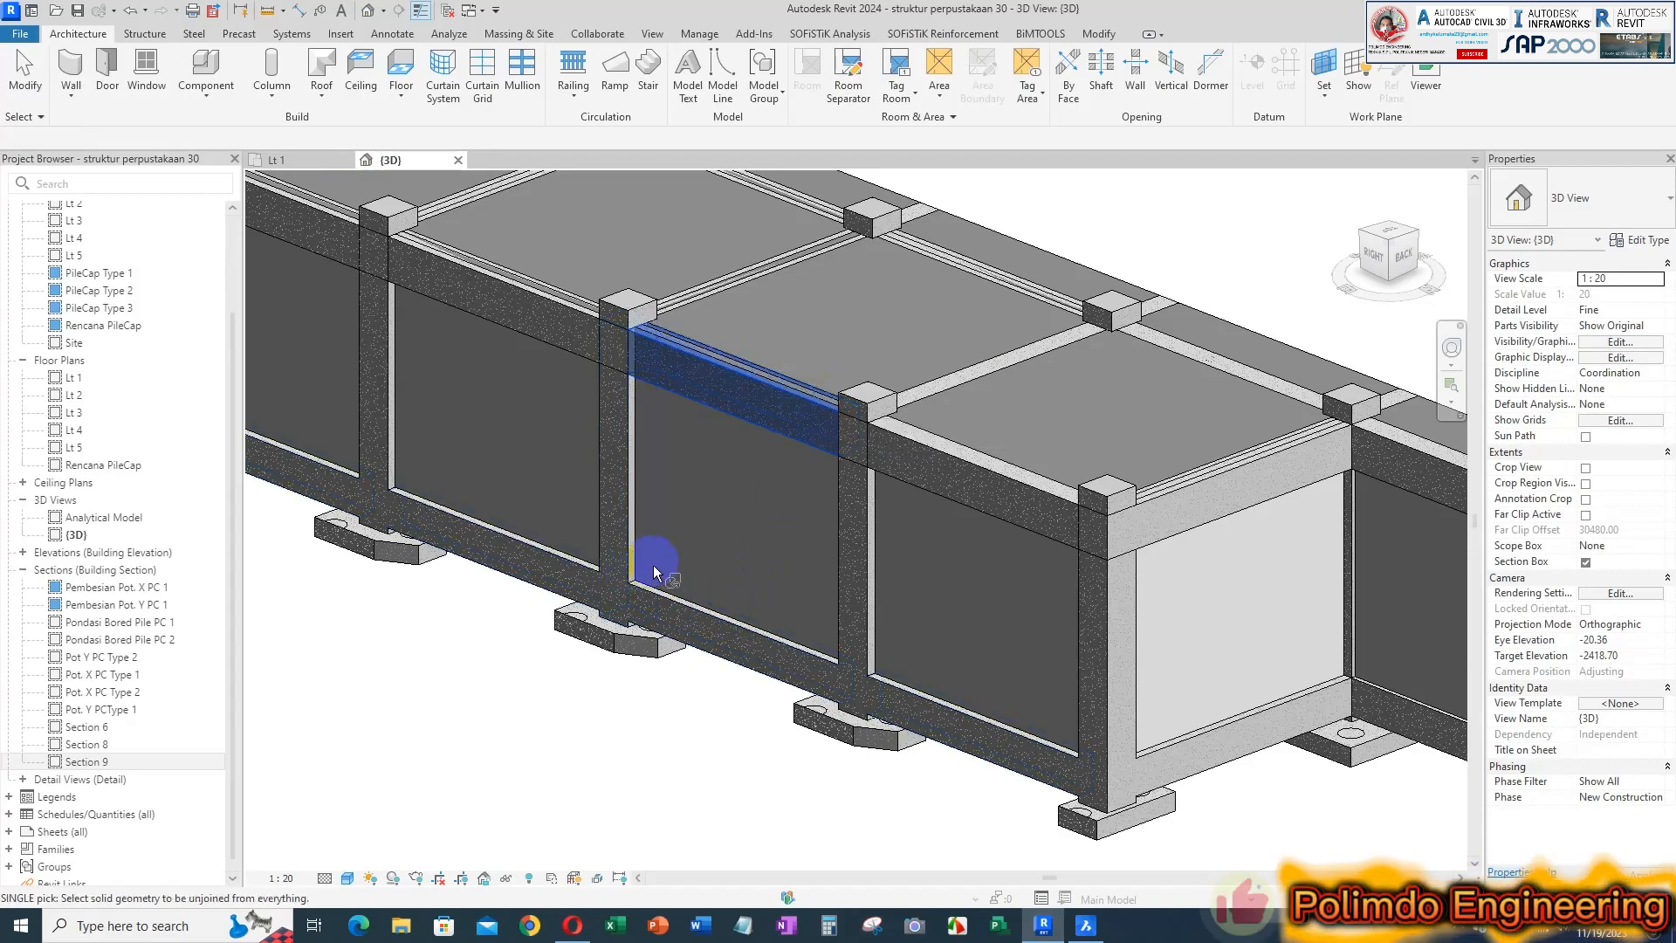
pyautogui.click(821, 419)
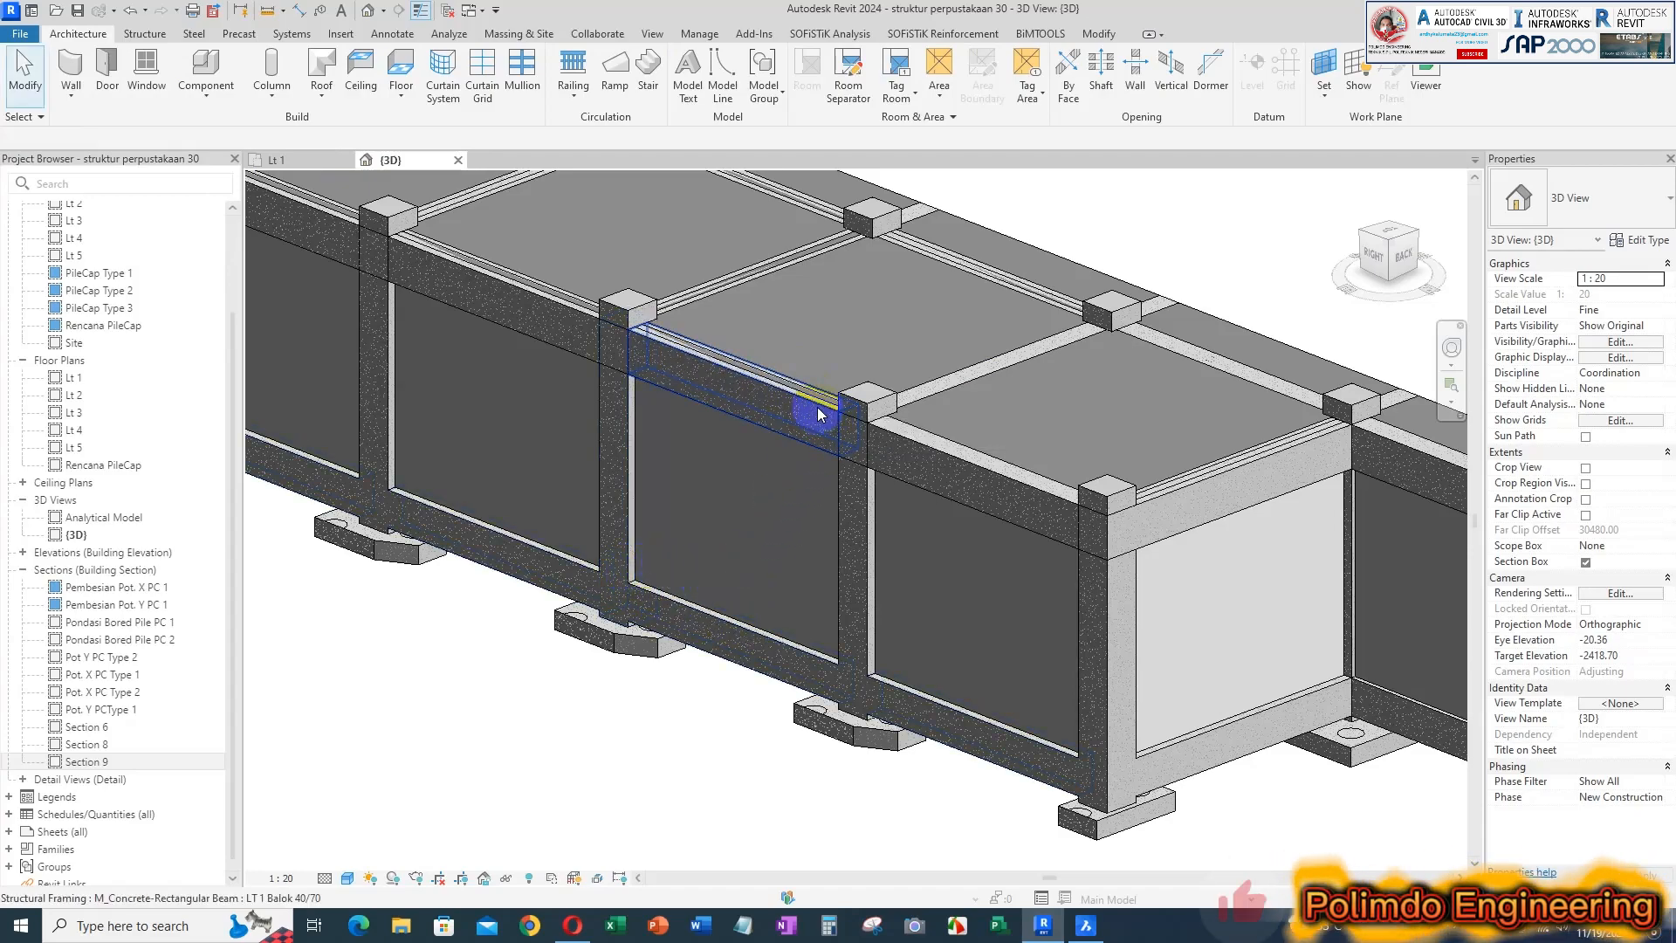
pyautogui.click(796, 400)
pyautogui.press('Escape')
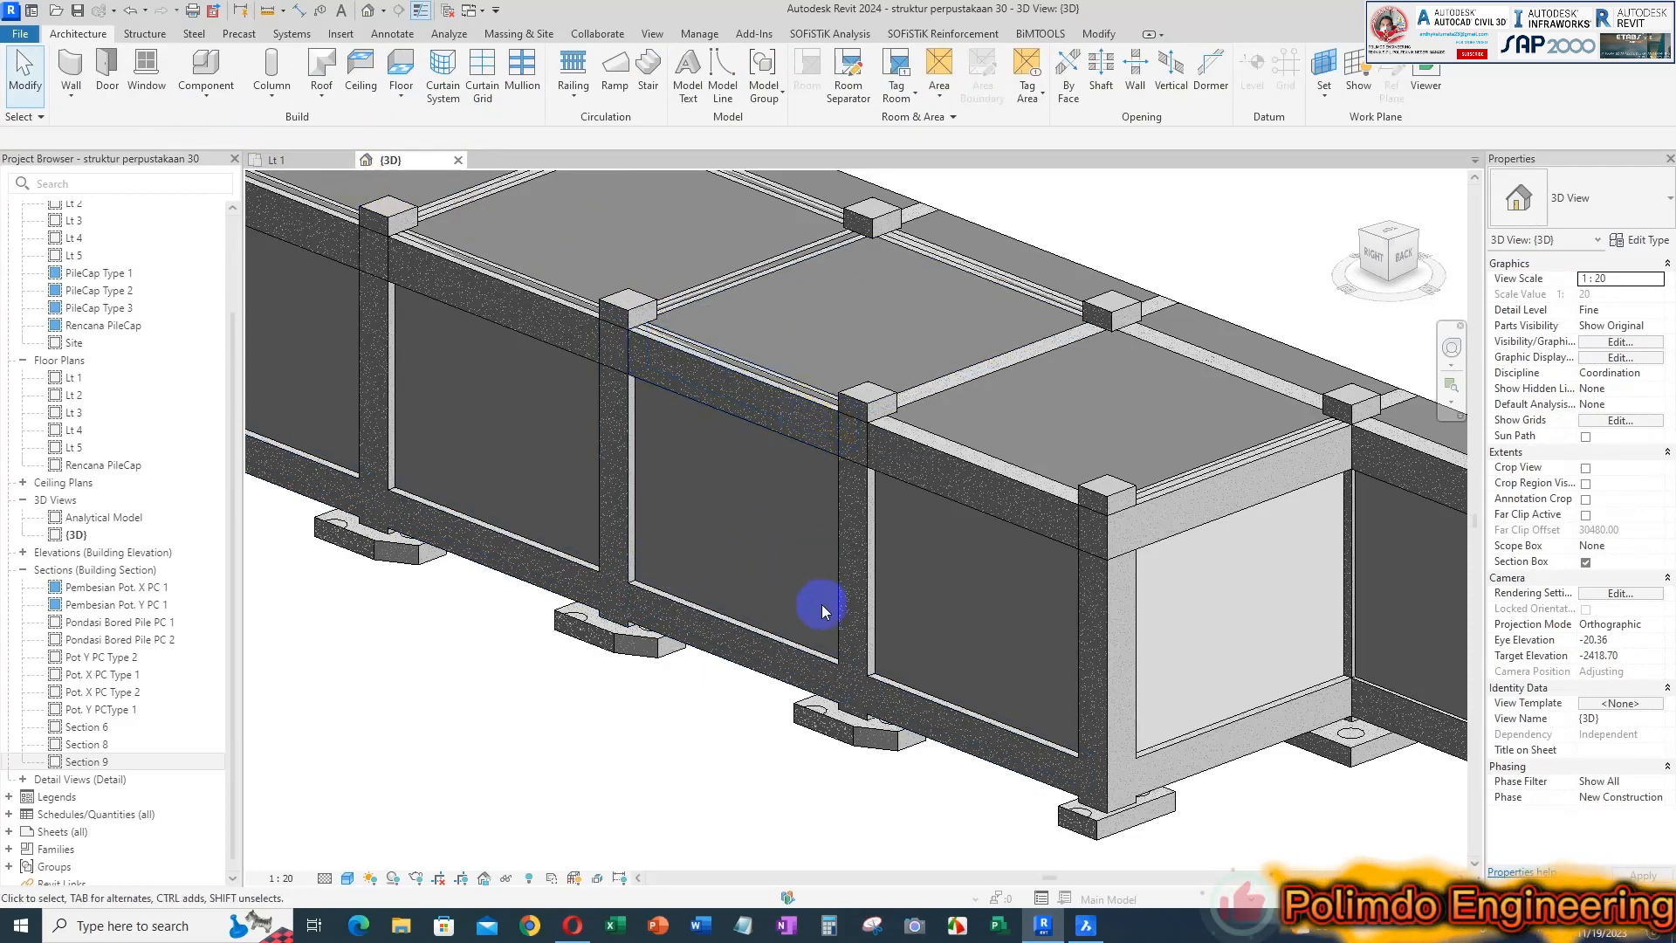
# Join the grid F wall between grids 5 and 6 with the 40/70 beam using Join Geometry
pyautogui.click(819, 400)
pyautogui.click(208, 99)
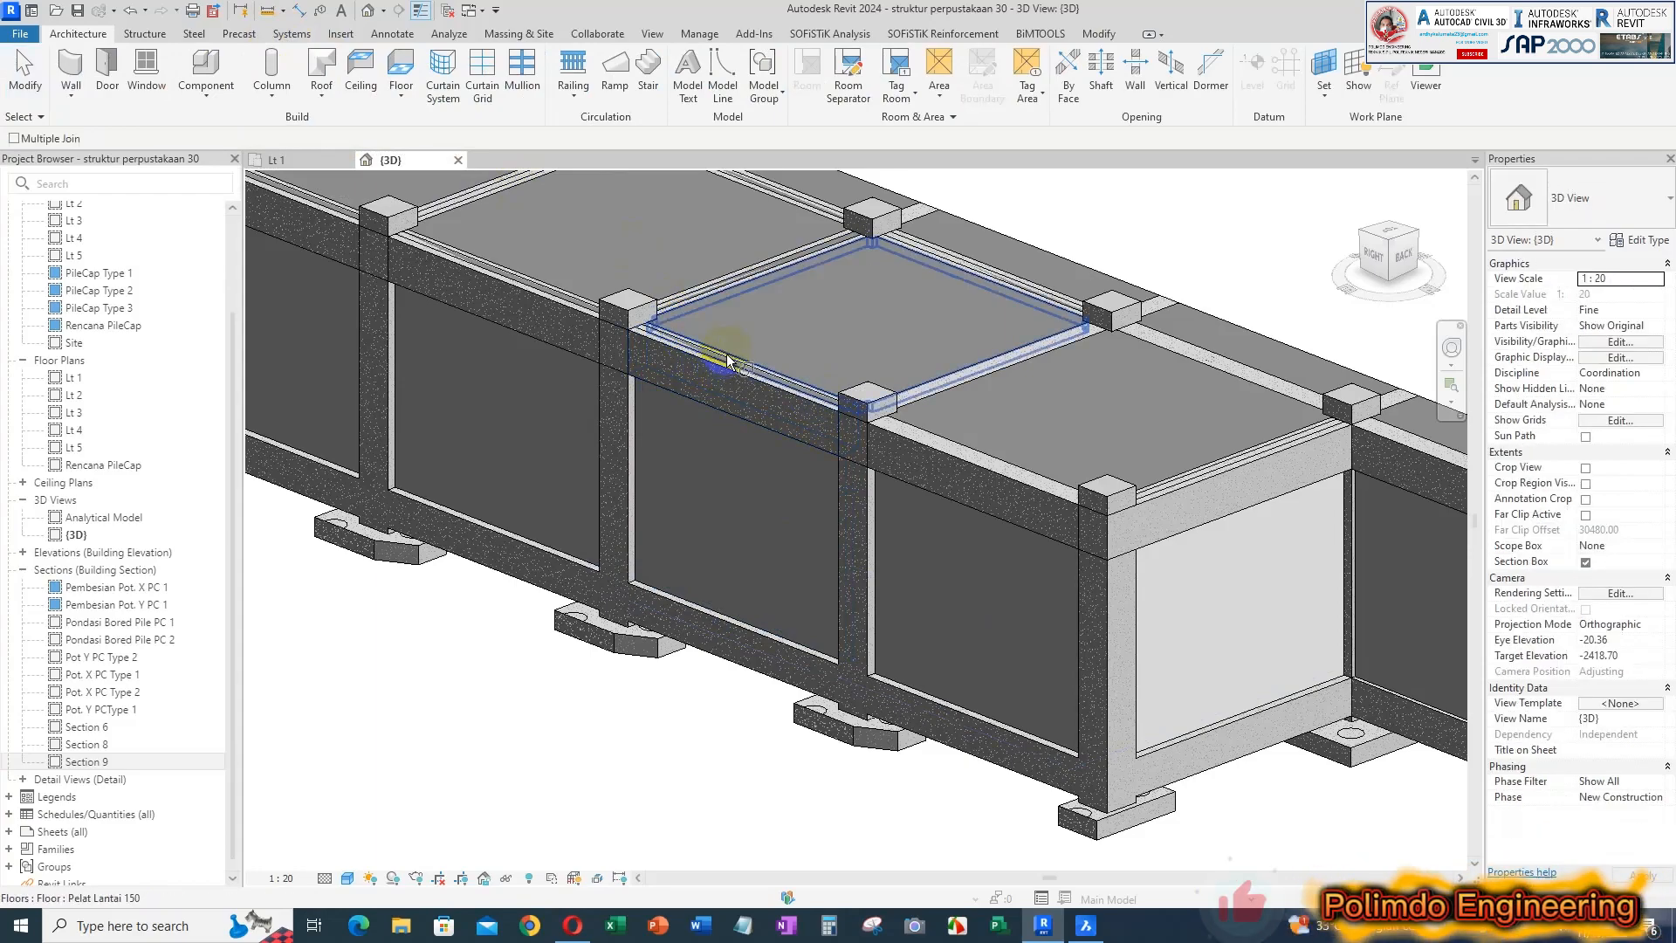
pyautogui.scroll(3, 726, 368)
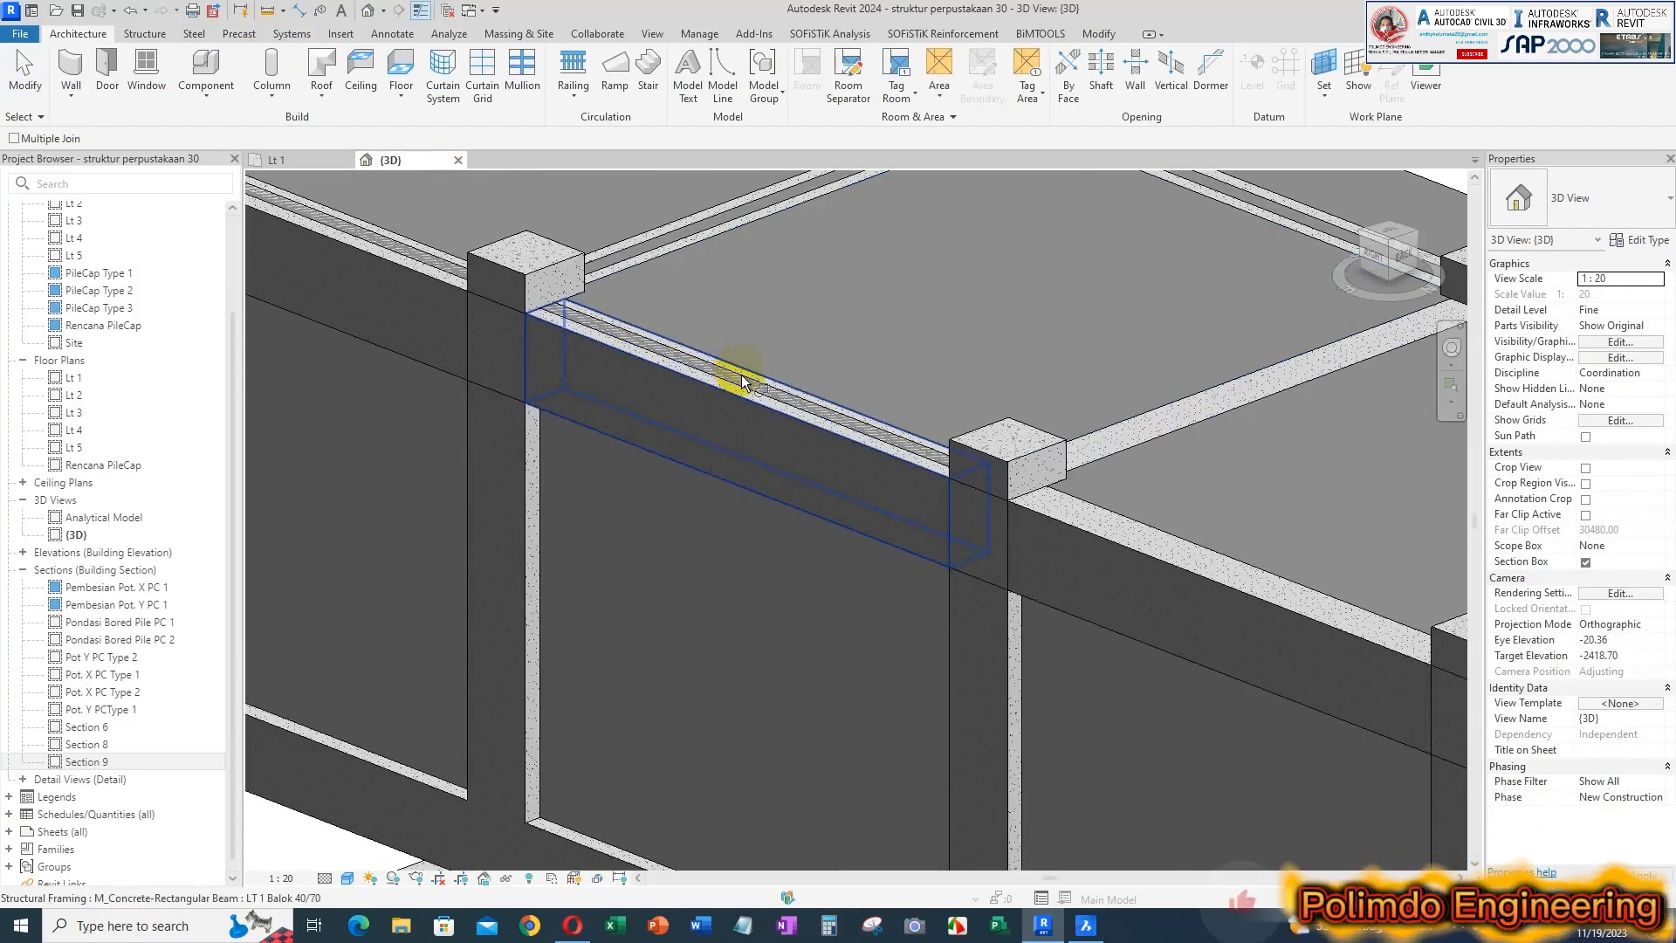
pyautogui.click(738, 412)
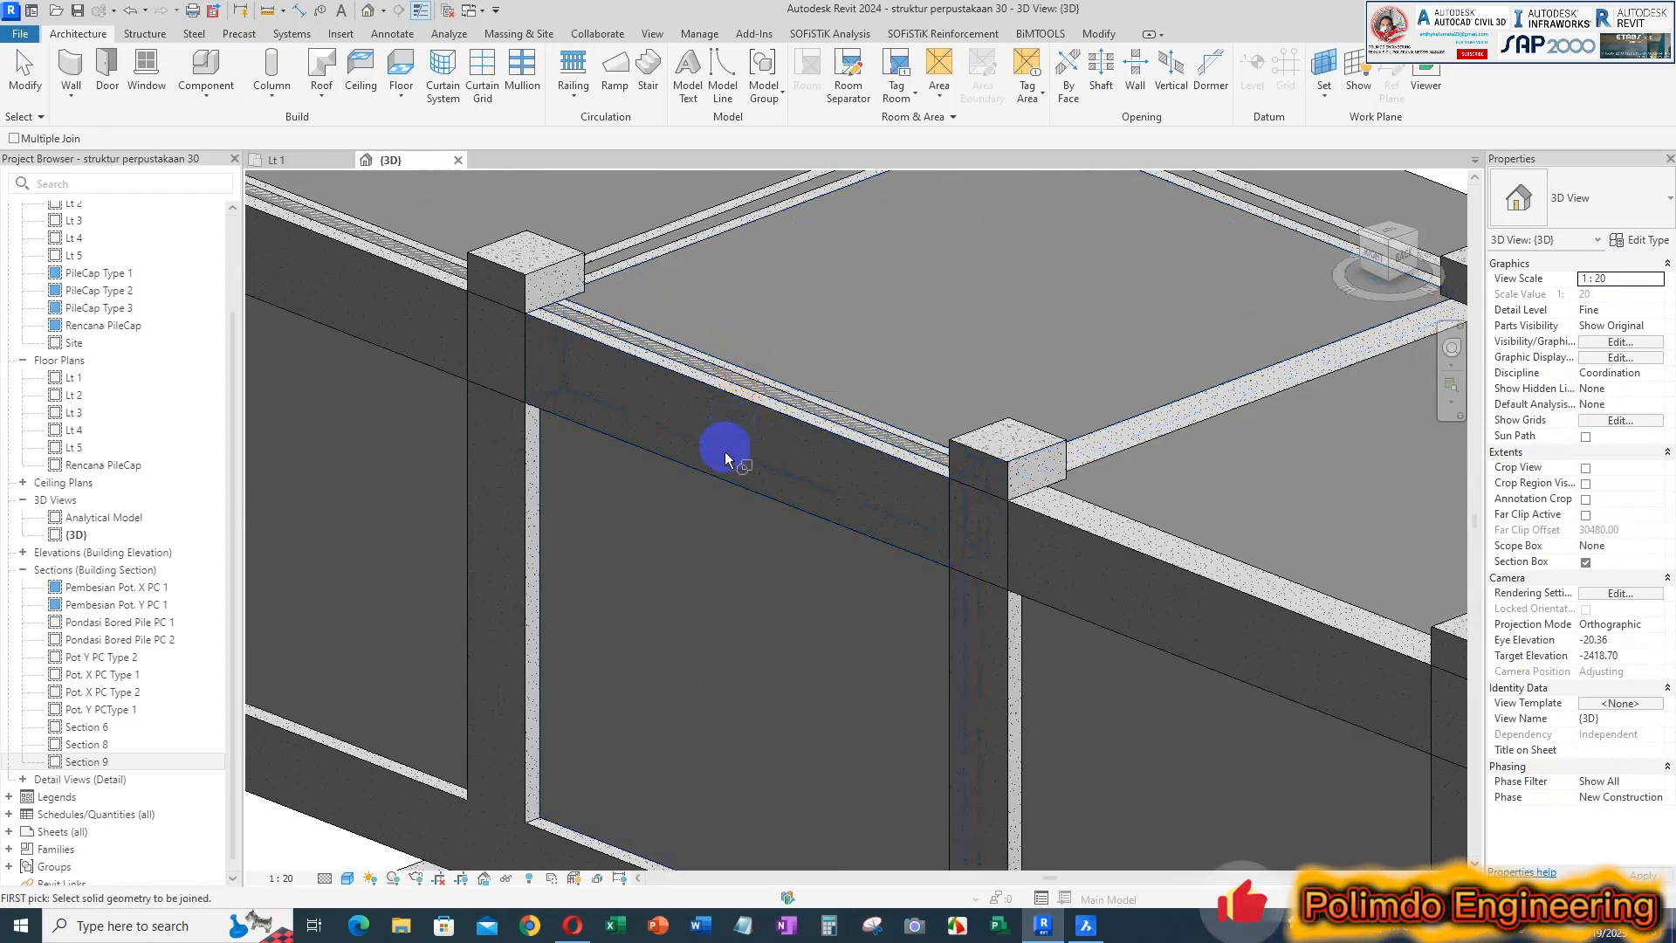
pyautogui.click(757, 398)
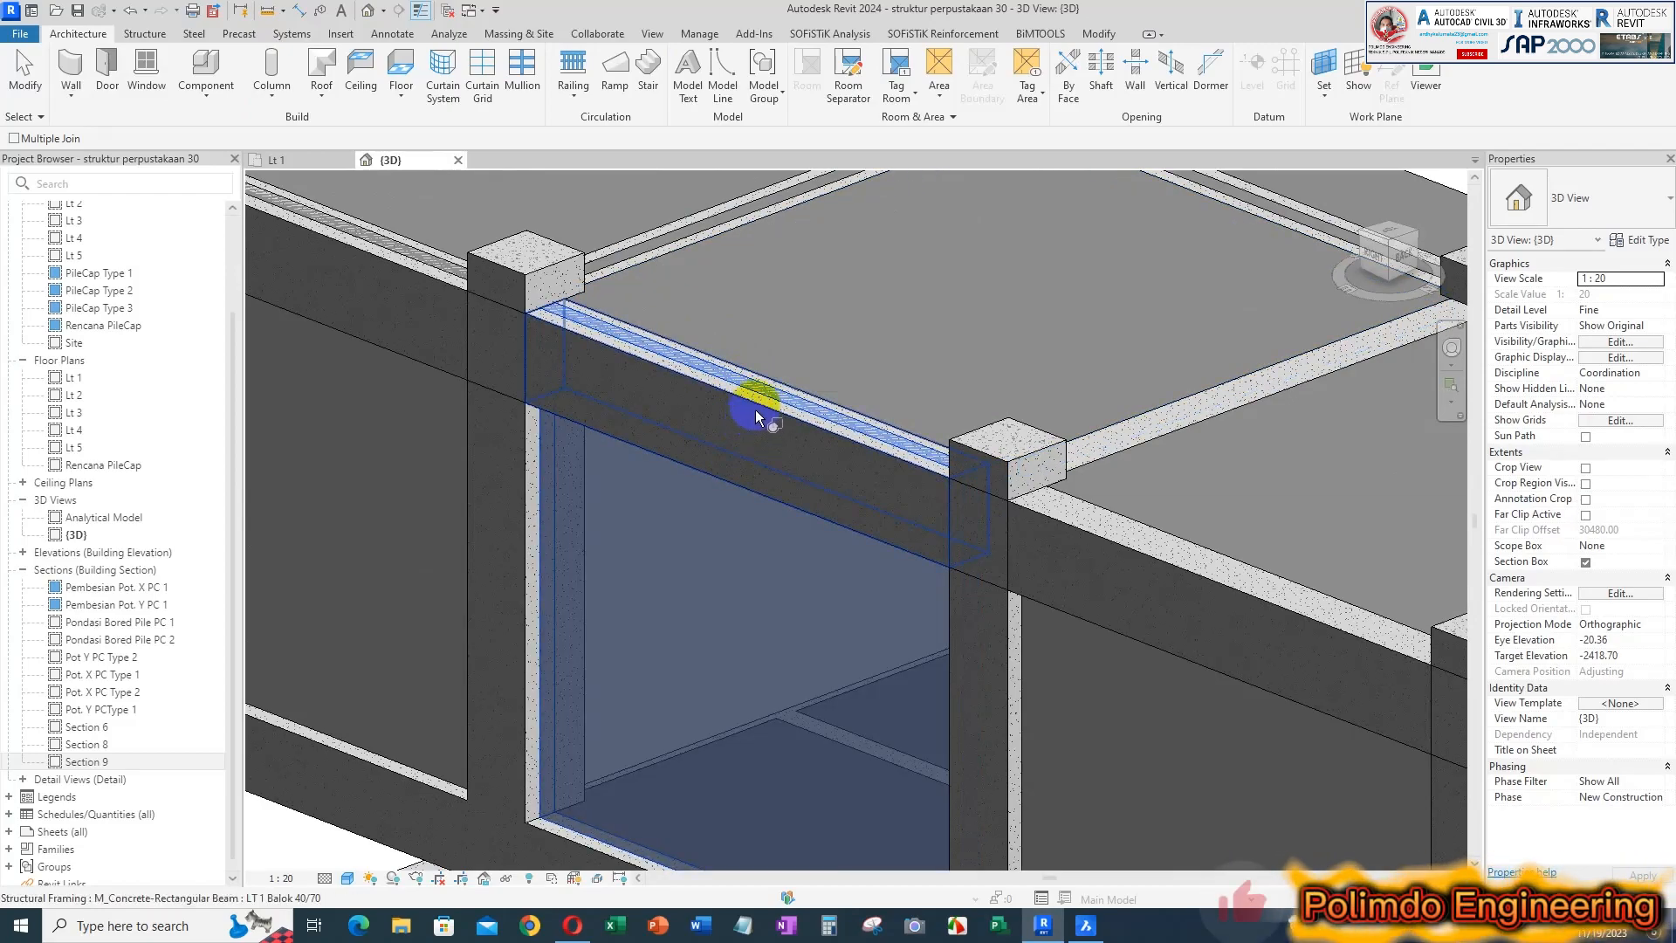
pyautogui.click(757, 408)
# Join the grid F wall between grids 4 and 5 with the 40/70 beam above it
pyautogui.scroll(-2, 780, 272)
pyautogui.moveTo(567, 283); pyautogui.dragTo(676, 421, button='middle')
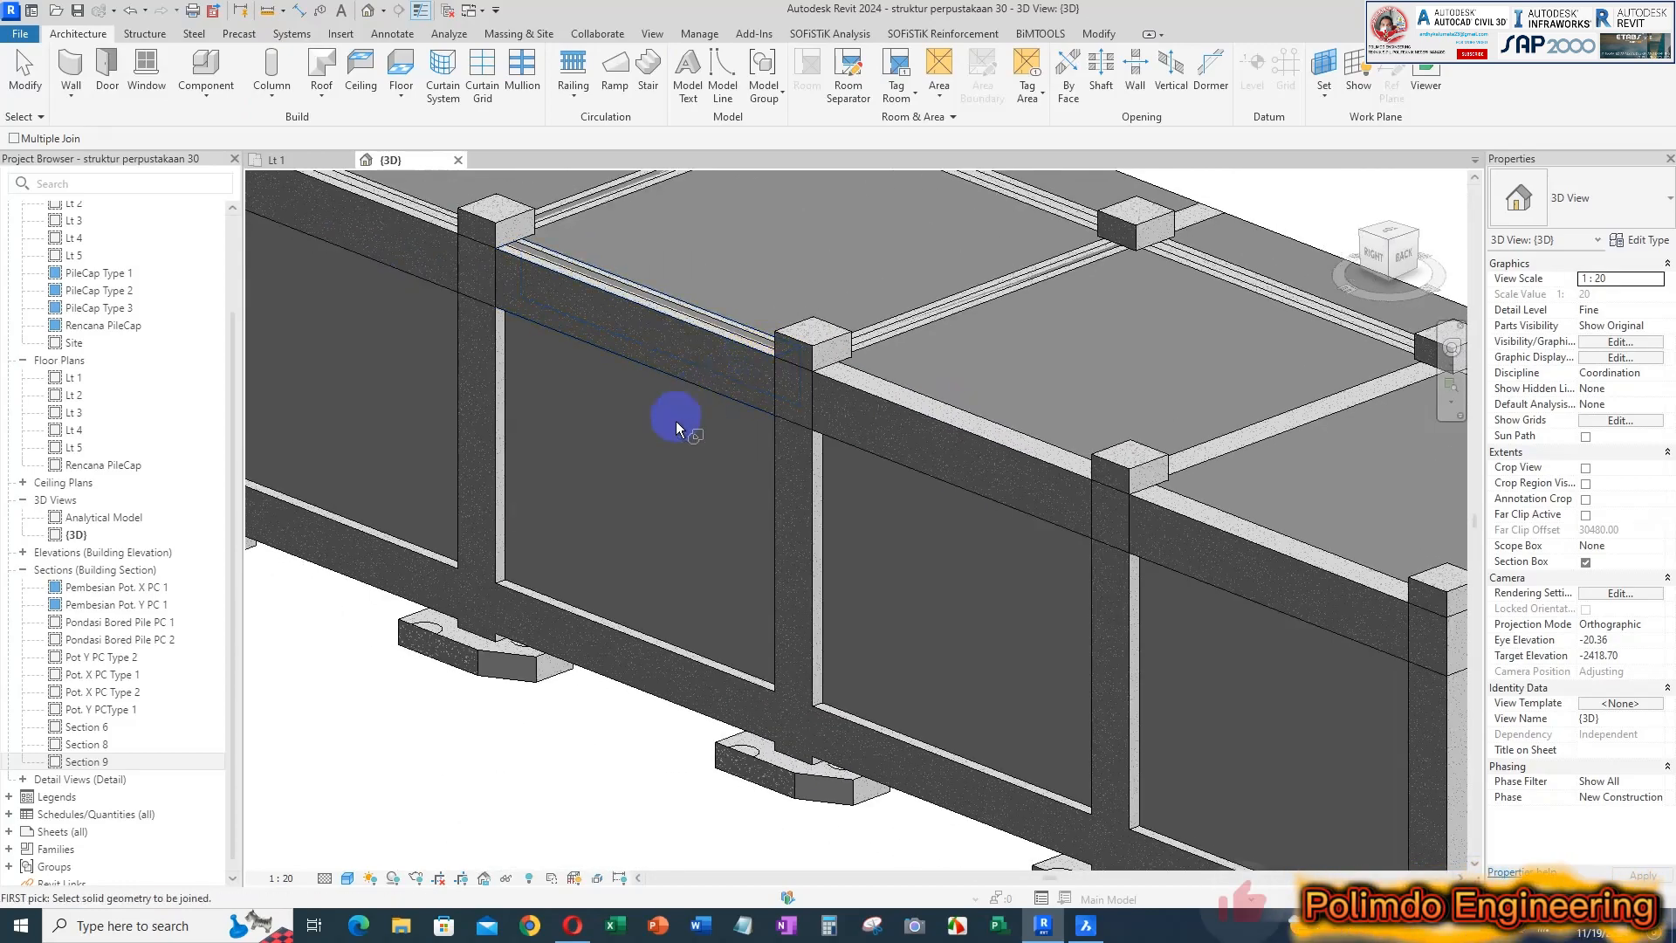
pyautogui.click(646, 302)
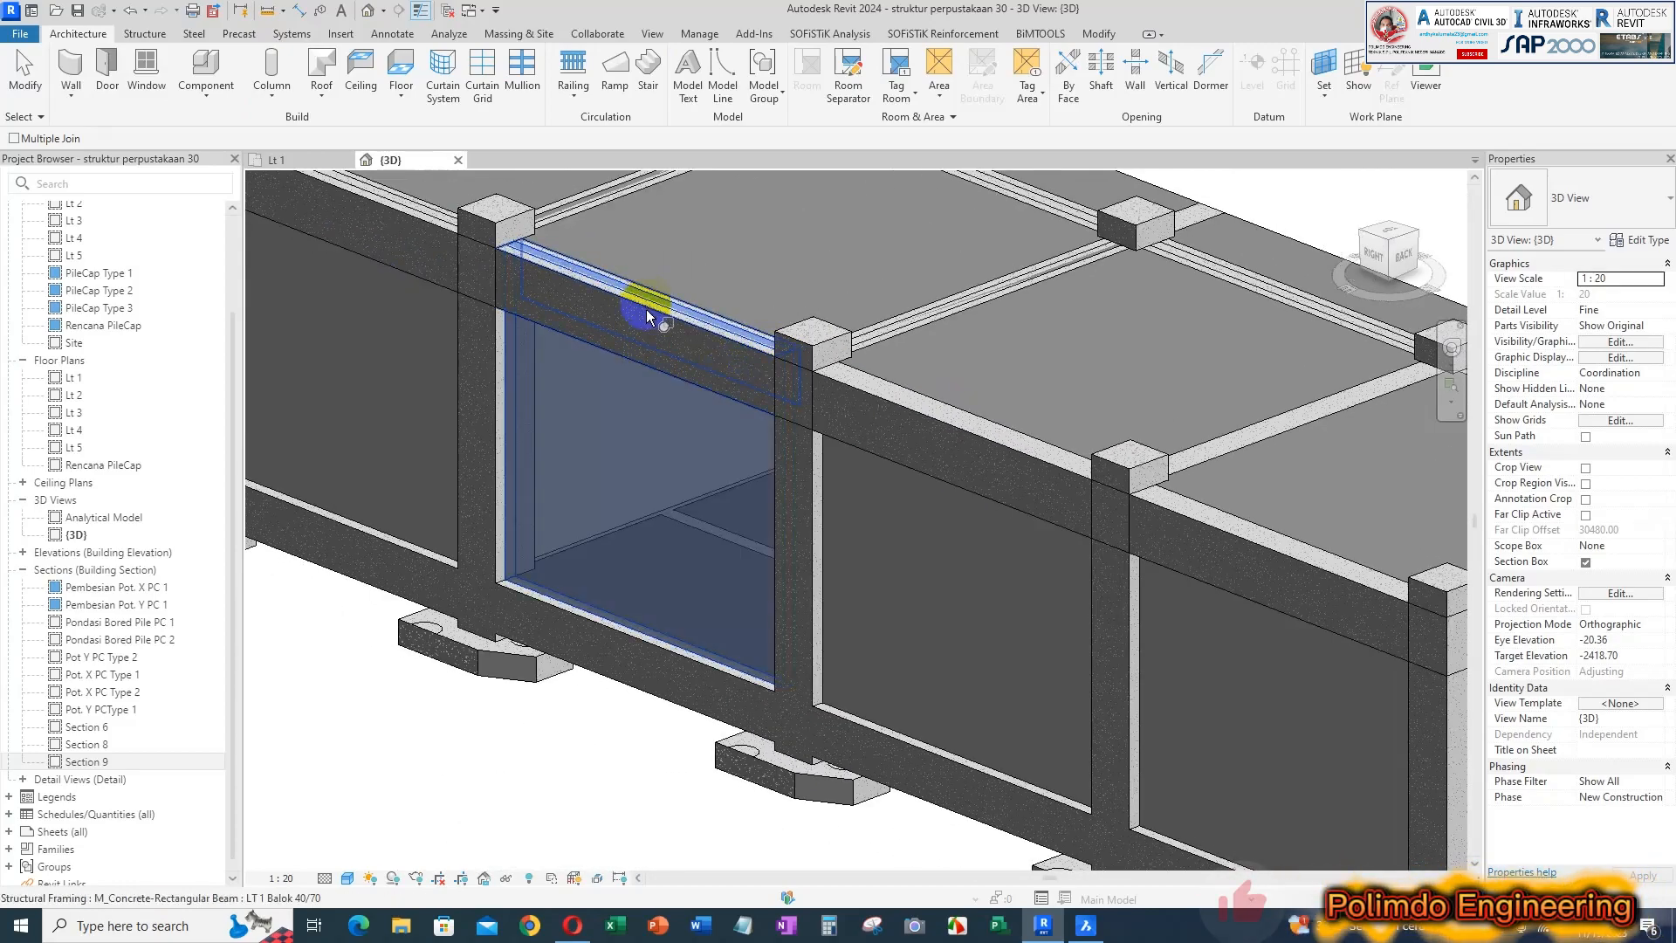
pyautogui.click(663, 377)
# Join the two grid F walls between grids 4 and 2 with their 40/70 beams
pyautogui.scroll(-1, 662, 377)
pyautogui.moveTo(663, 377); pyautogui.dragTo(1023, 595, button='middle')
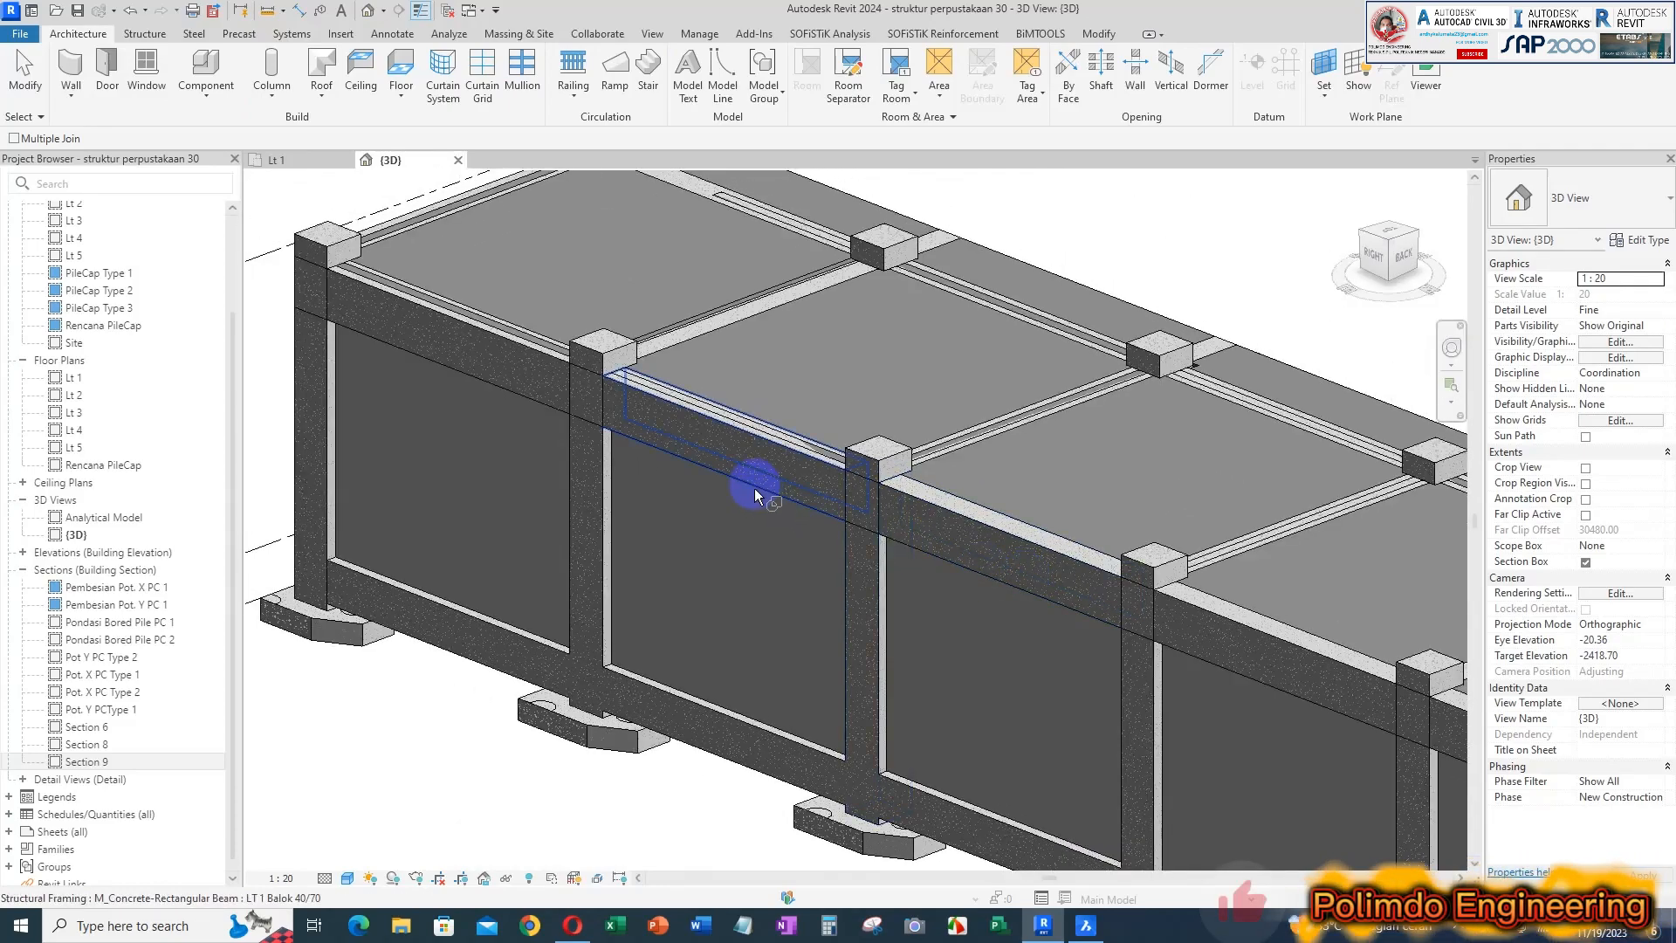
pyautogui.click(775, 444)
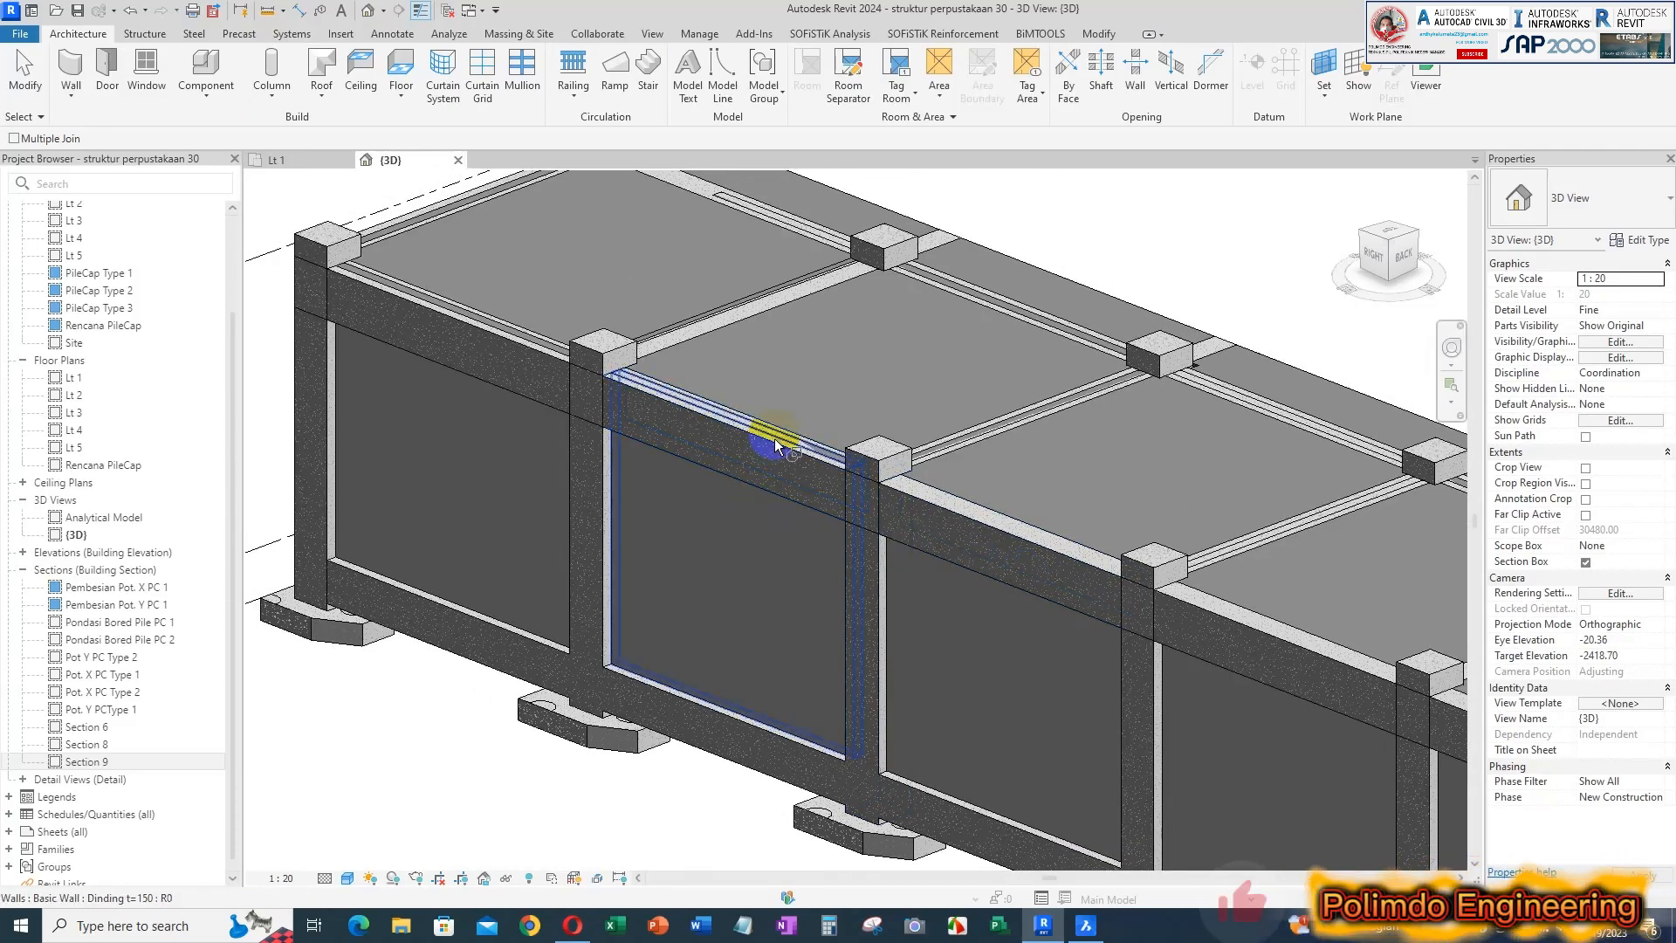
pyautogui.click(772, 502)
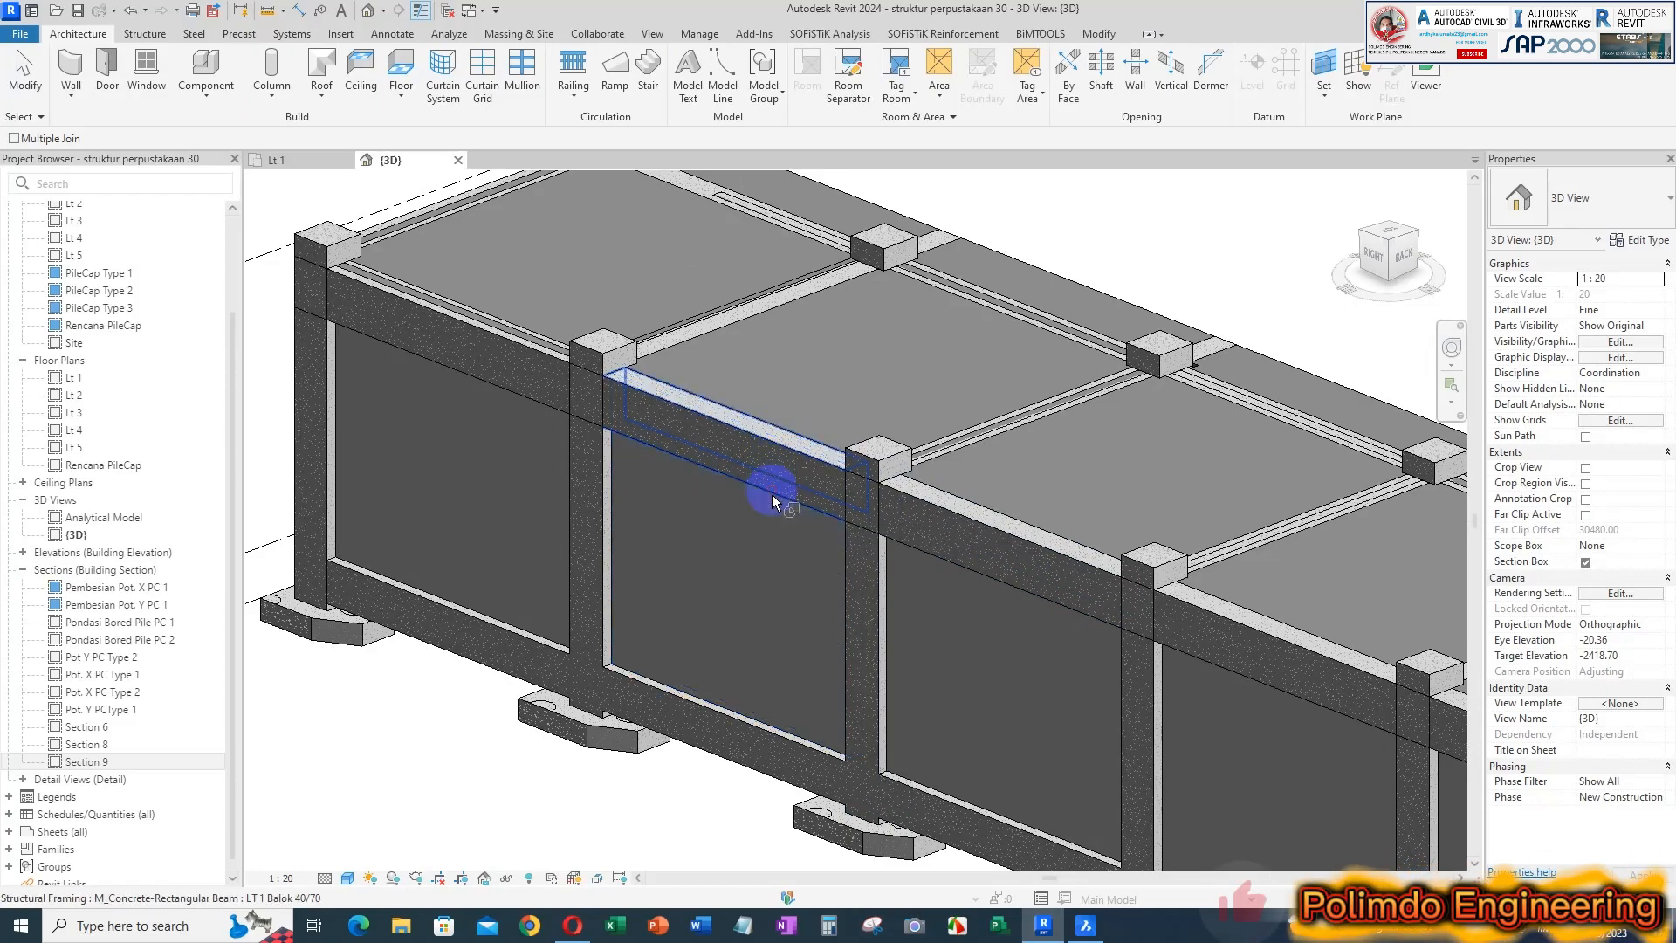
pyautogui.click(532, 350)
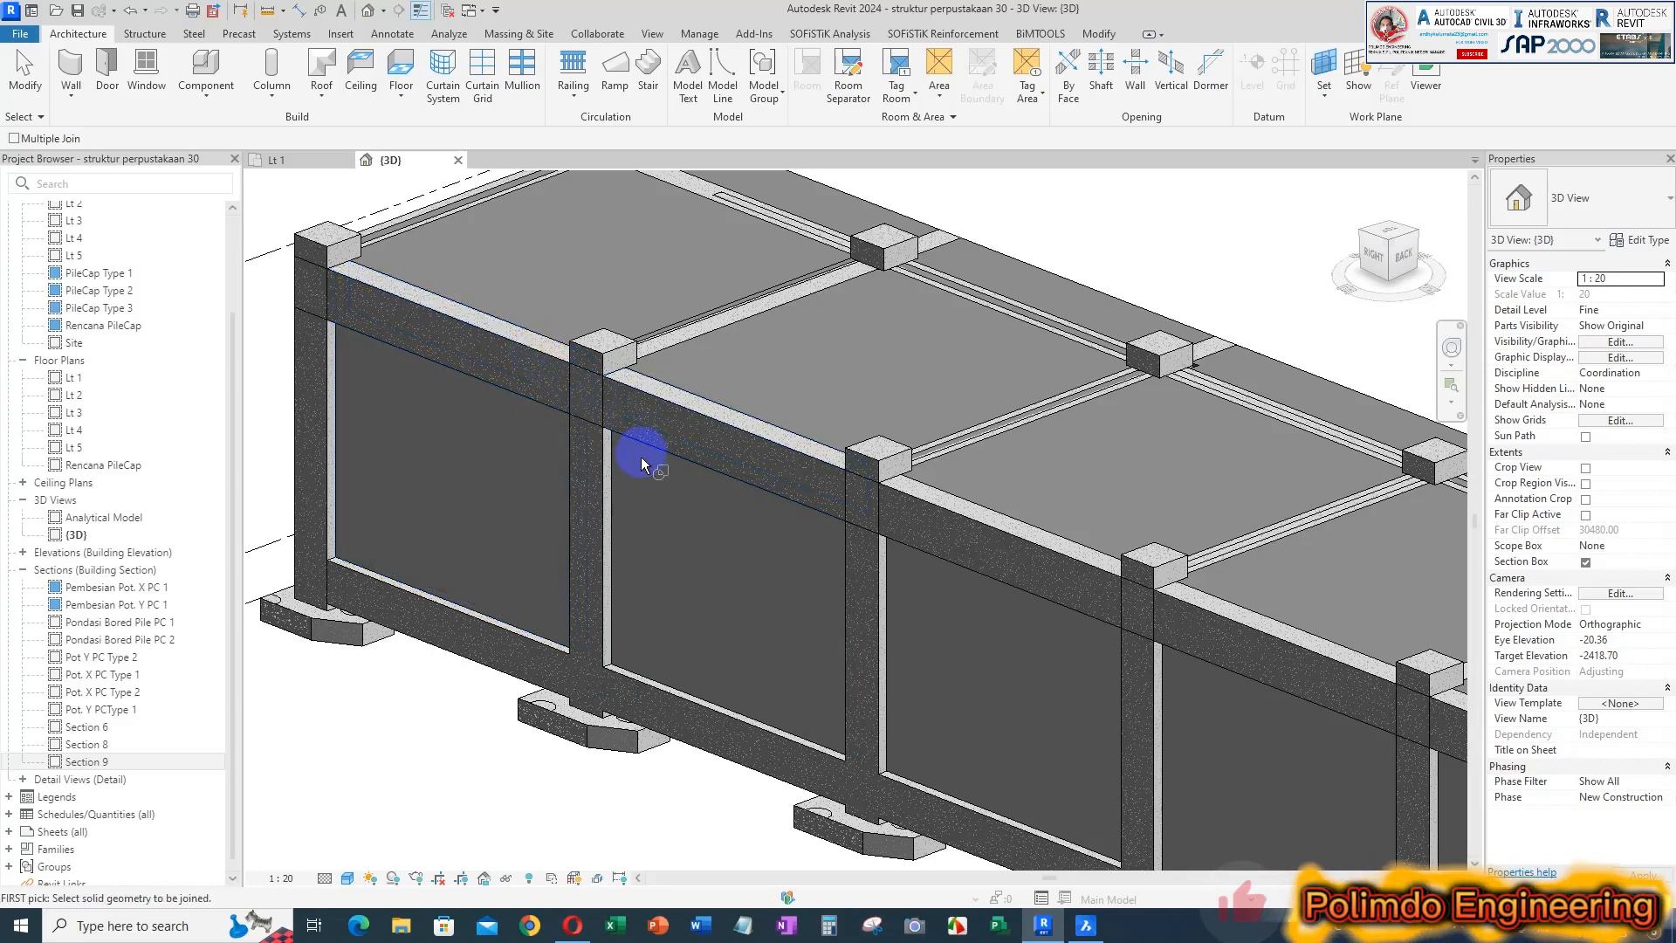
# Join the end wall on grid 2 between grids E and F with its 40/70 beam
pyautogui.scroll(-2, 613, 472)
pyautogui.scroll(3, 550, 337)
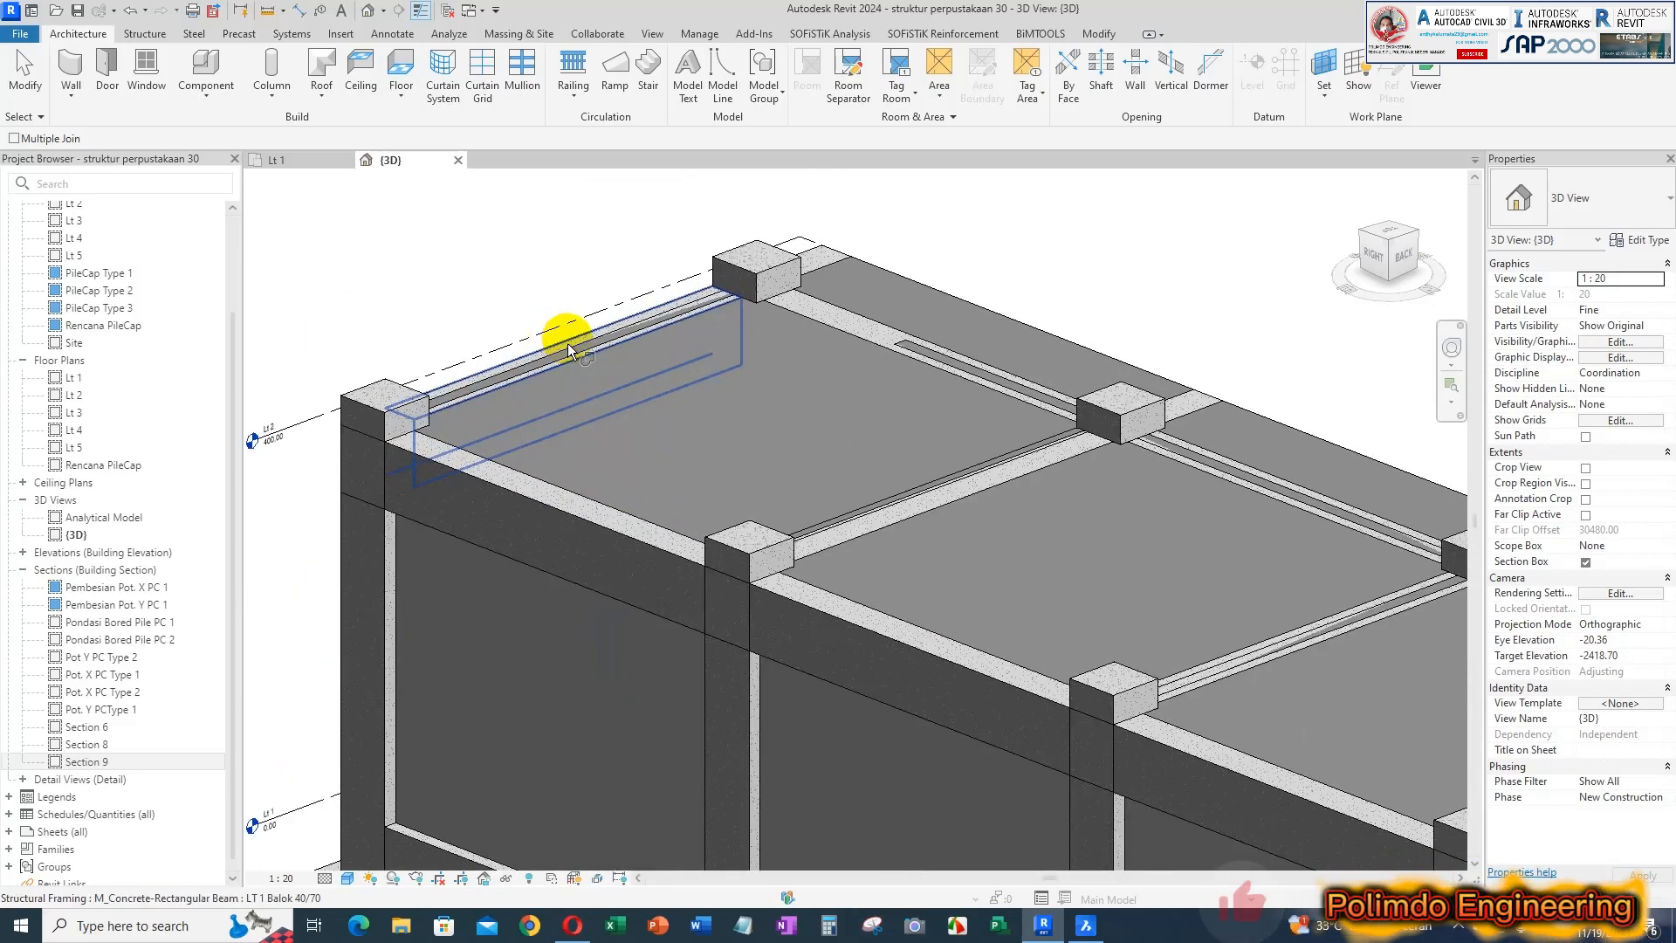
pyautogui.scroll(-5, 578, 353)
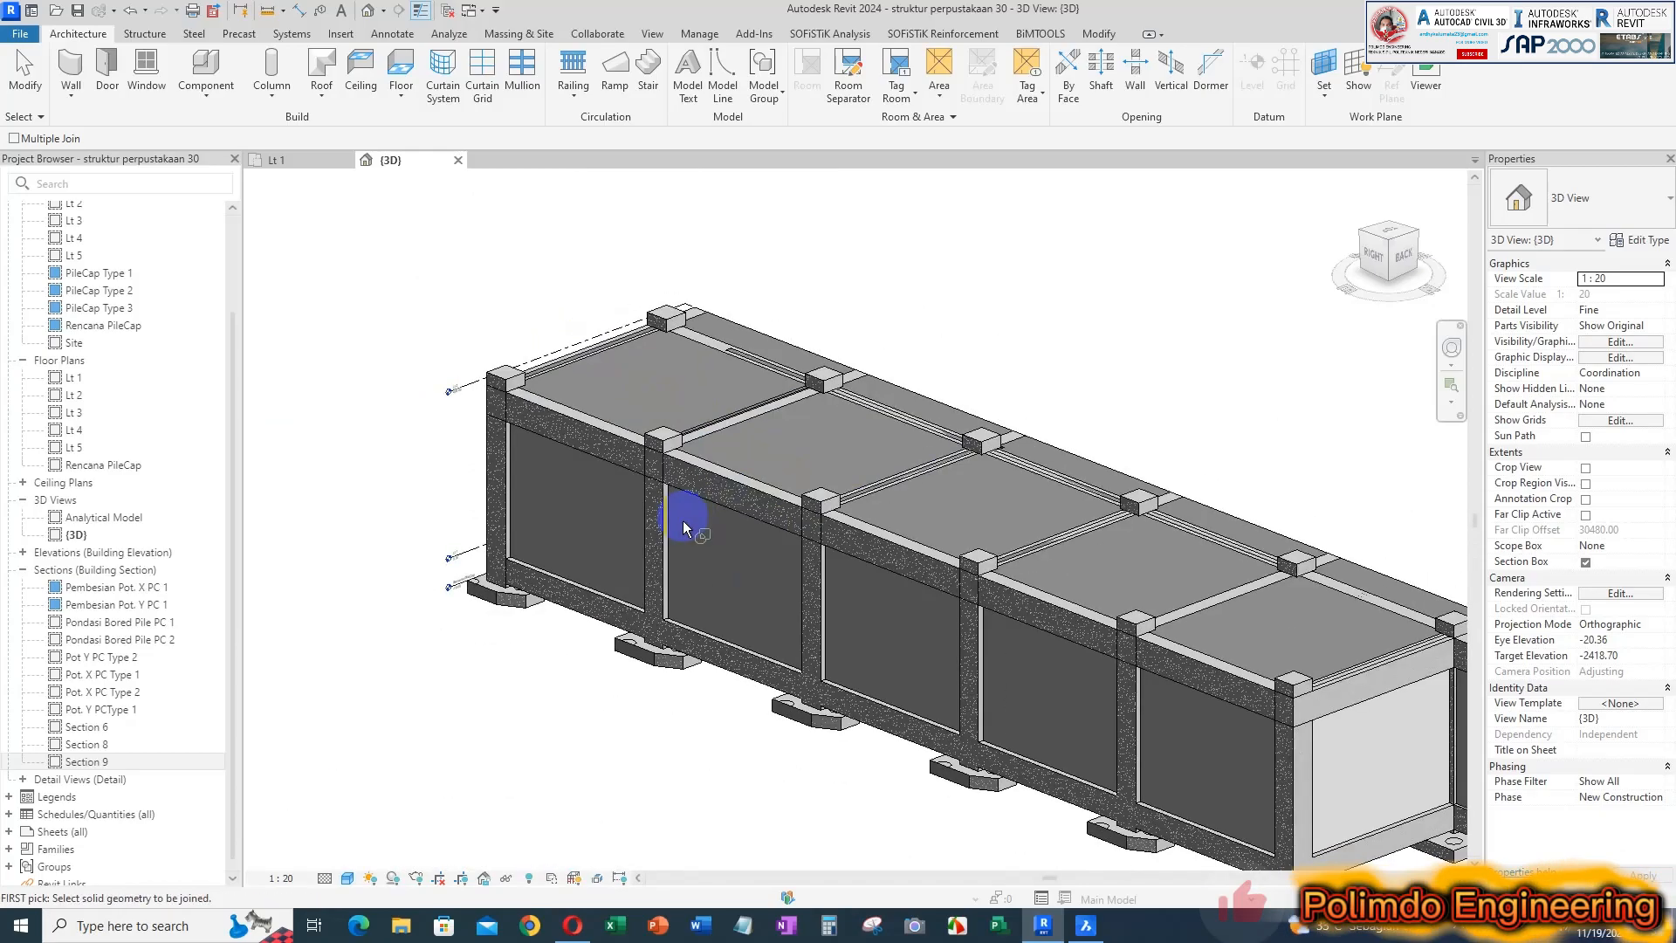
pyautogui.keyDown('shift'); pyautogui.moveTo(611, 533); pyautogui.dragTo(734, 438, button='middle'); pyautogui.keyUp('shift')
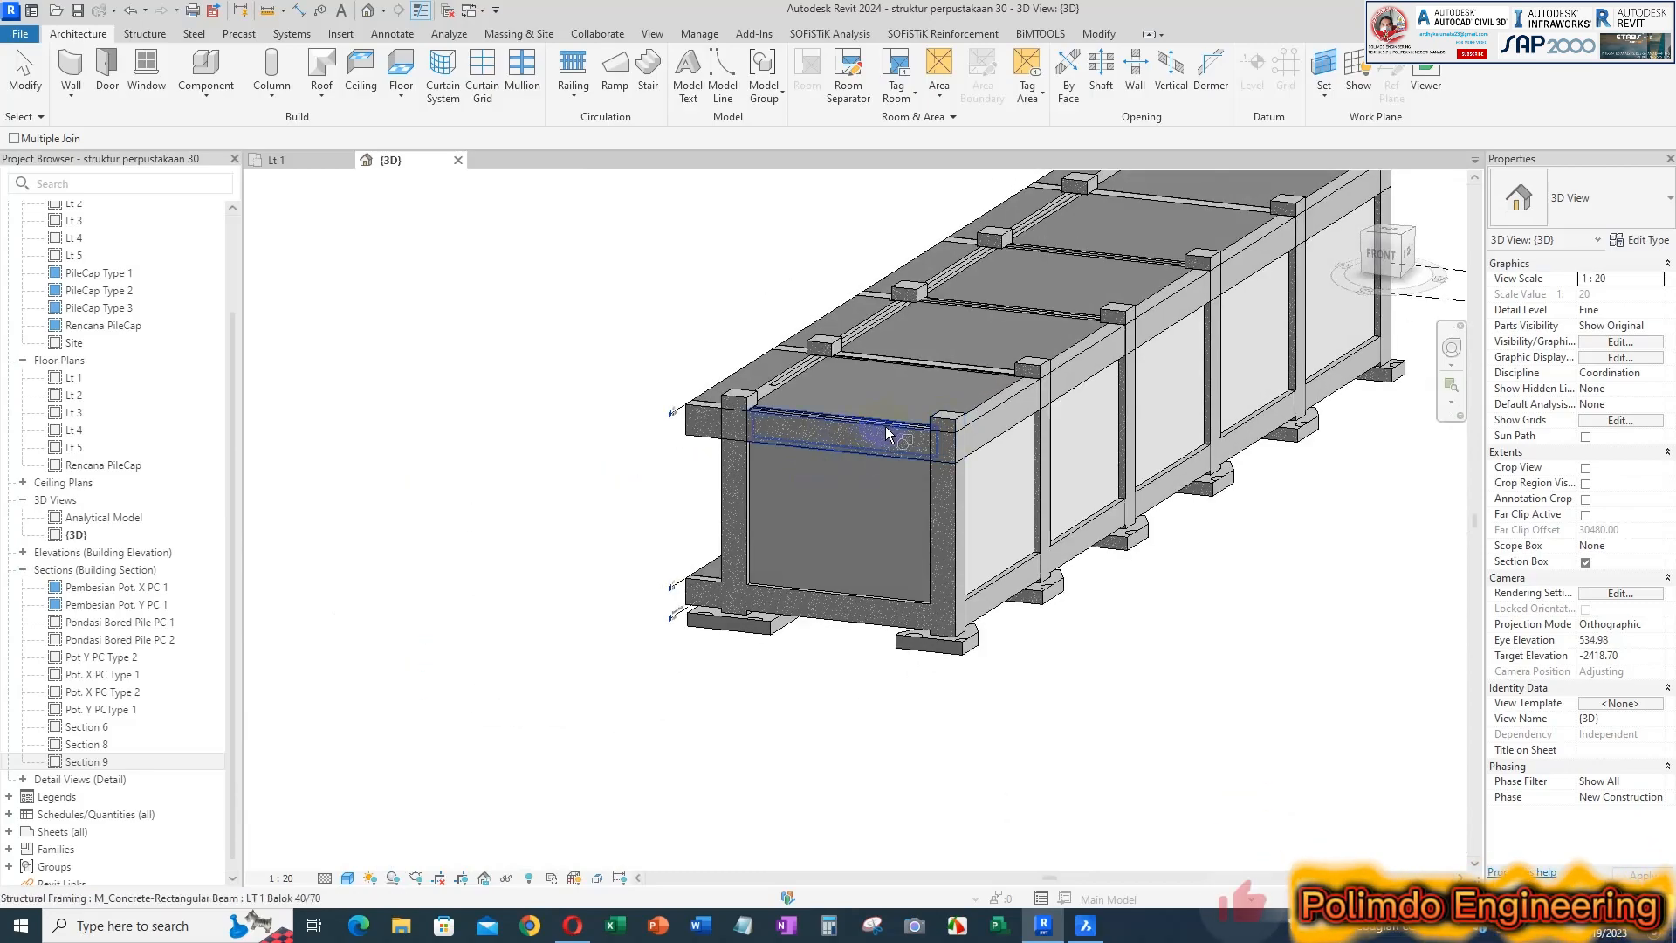
pyautogui.scroll(3, 921, 430)
pyautogui.keyDown('shift'); pyautogui.moveTo(969, 534); pyautogui.dragTo(893, 573, button='middle'); pyautogui.keyUp('shift')
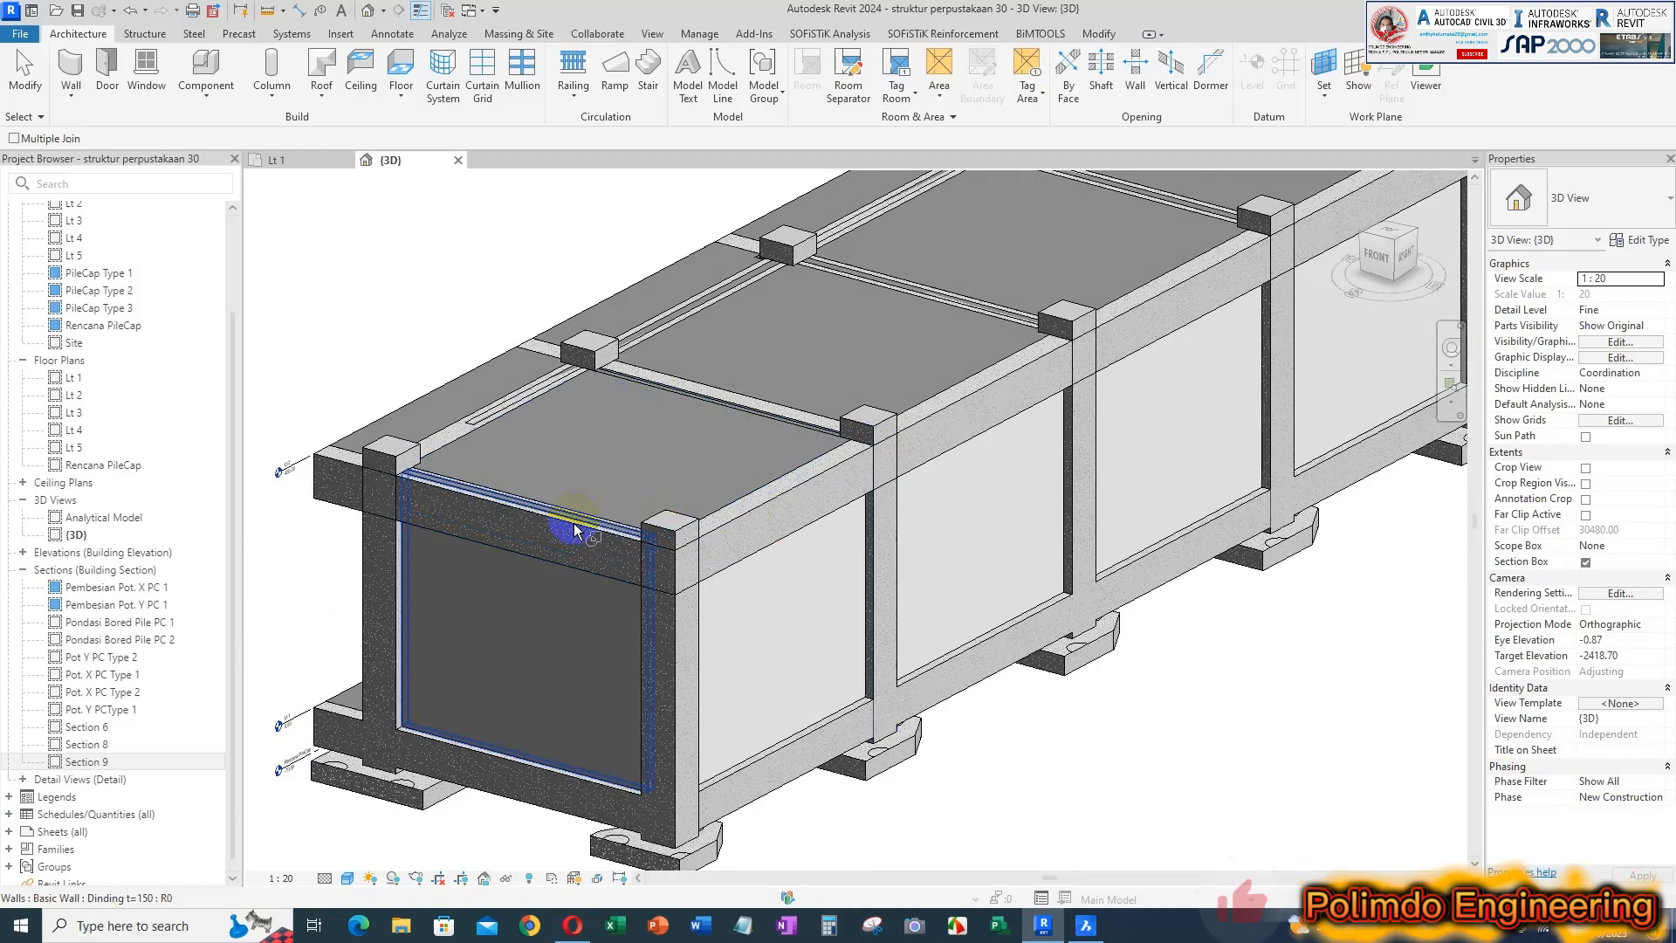
pyautogui.click(573, 524)
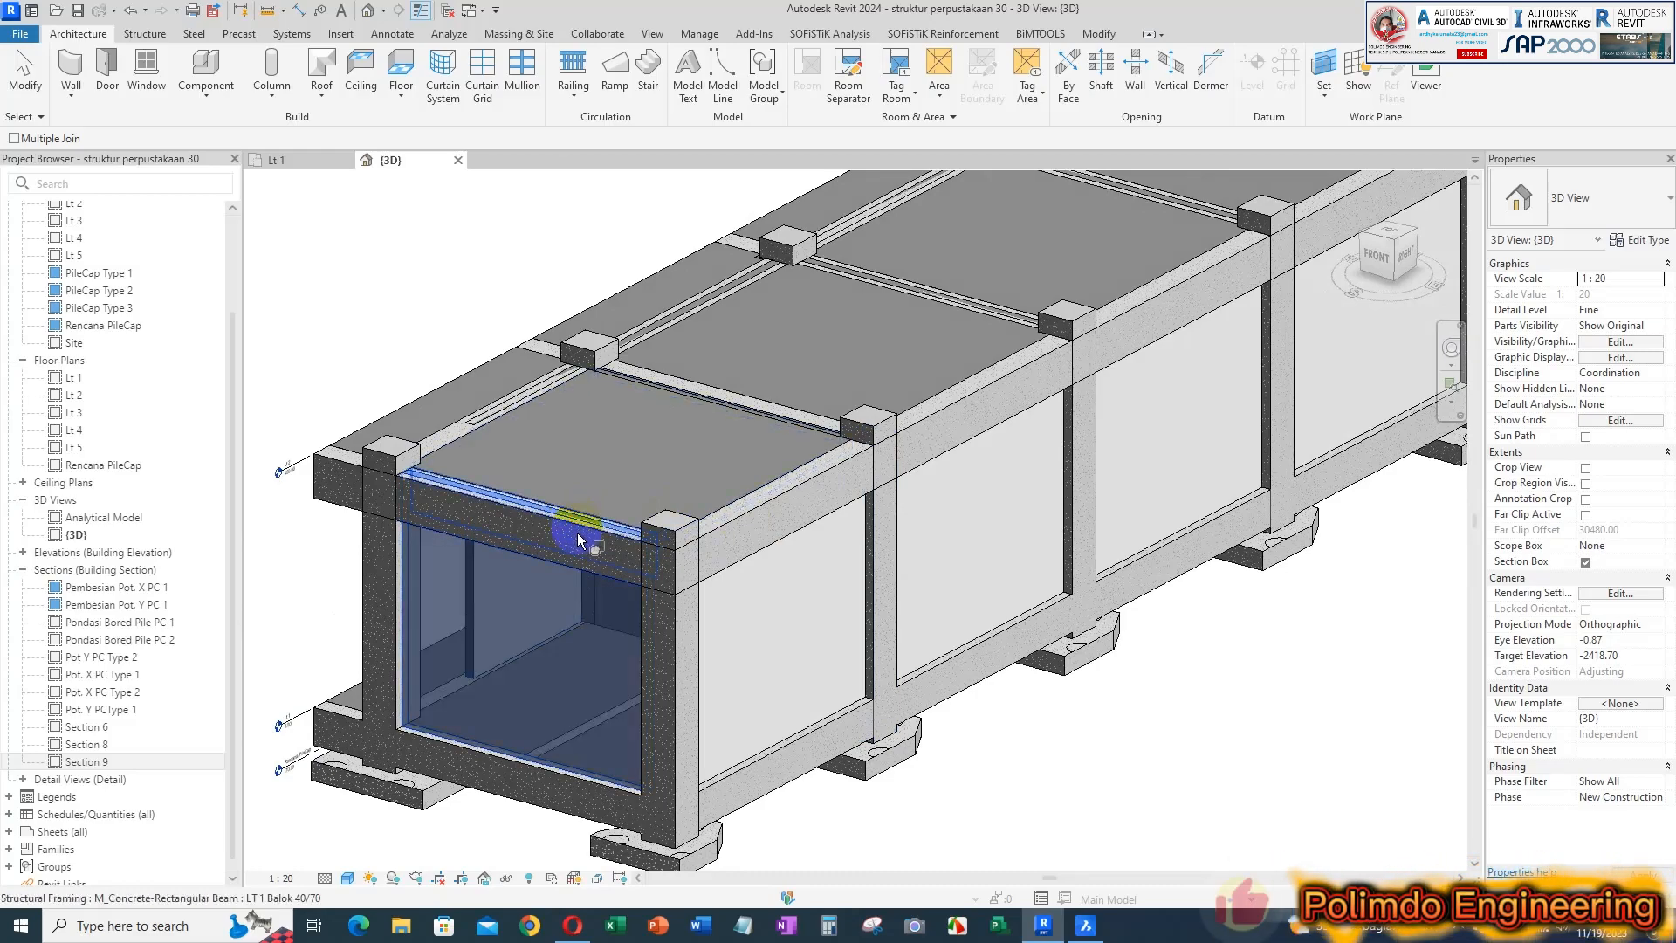
pyautogui.click(579, 539)
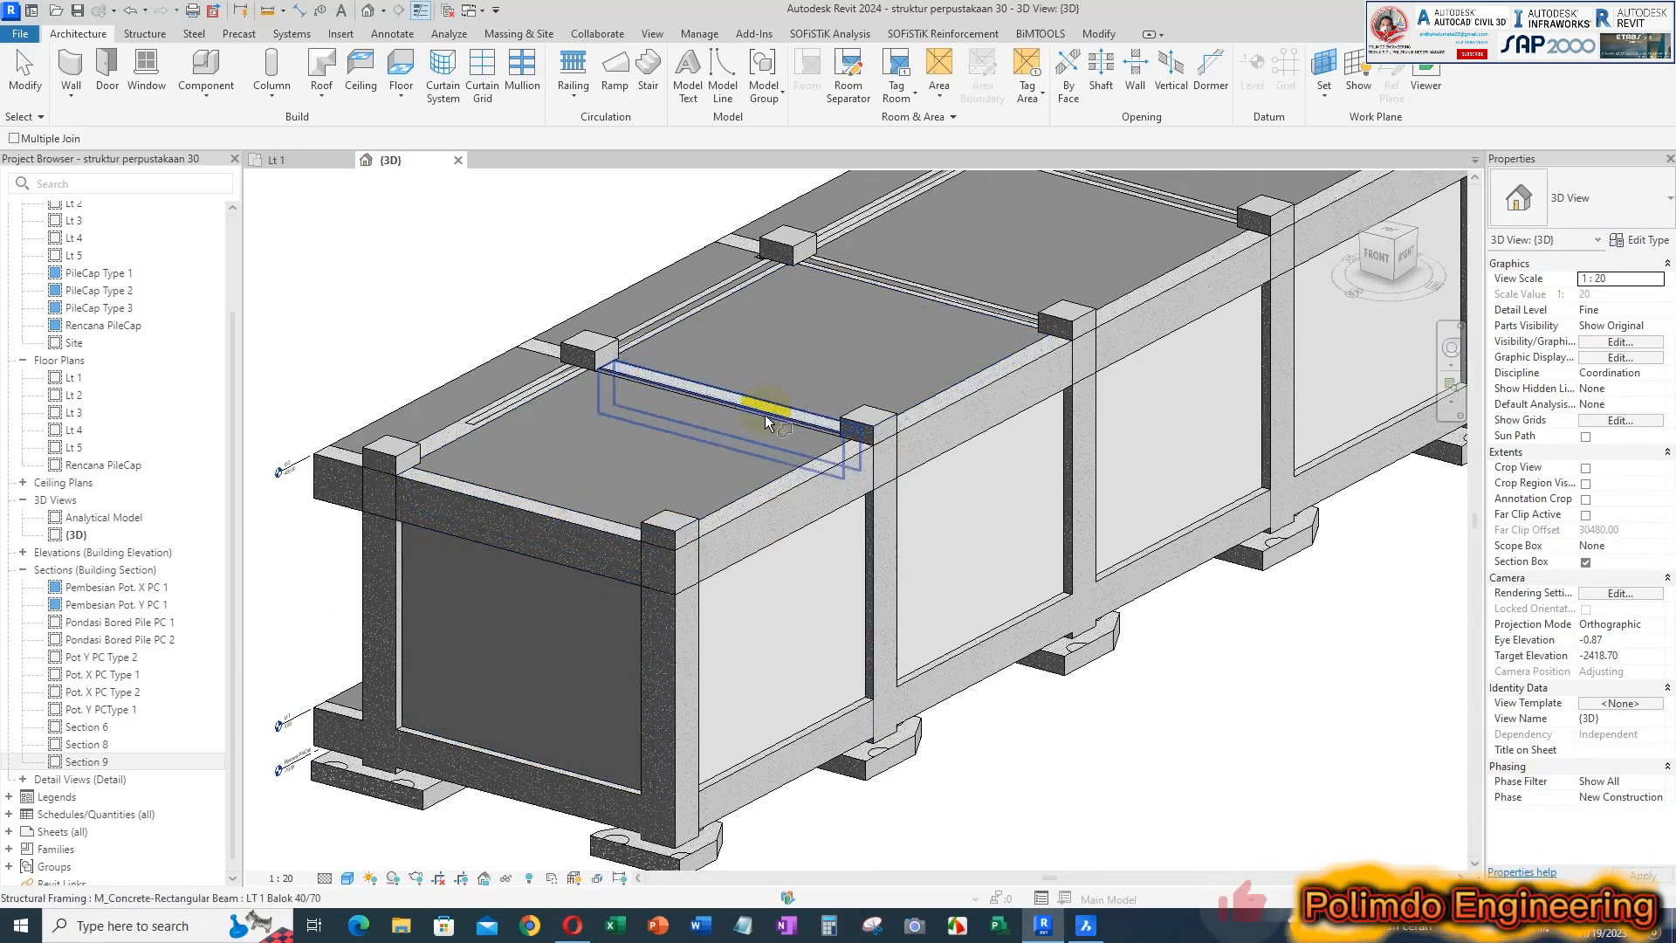
# Join the first interior cross wall behind the near end wall with its 40/70 beam
pyautogui.press('Tab')
pyautogui.press('Tab')
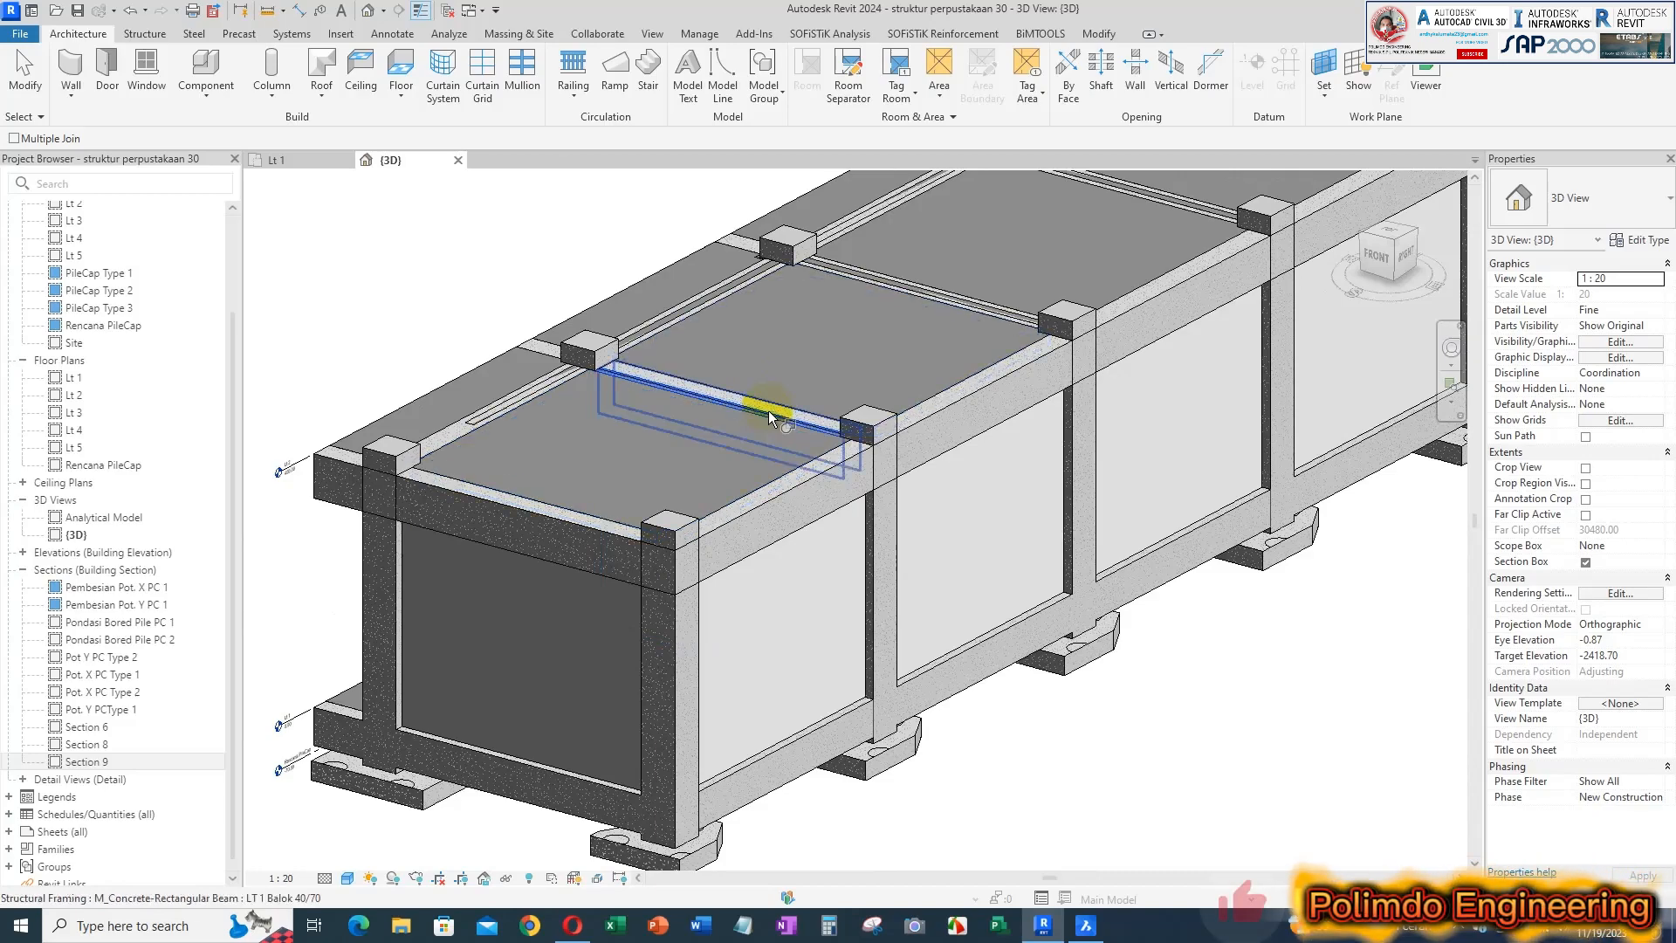
pyautogui.click(768, 410)
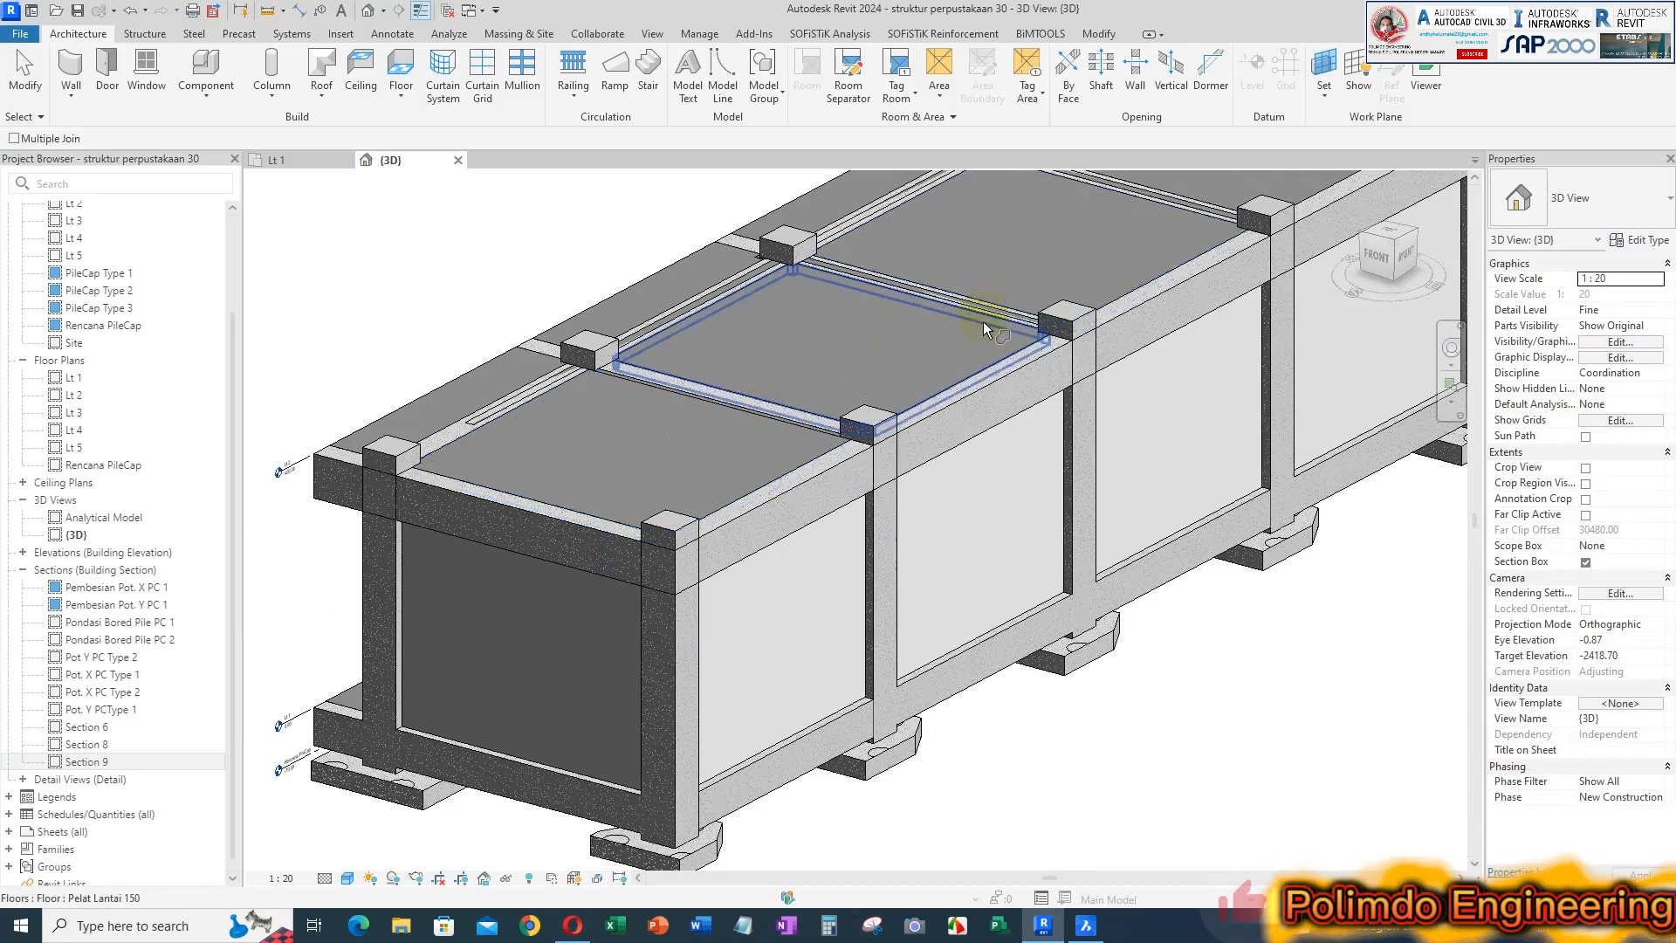
pyautogui.scroll(4, 710, 357)
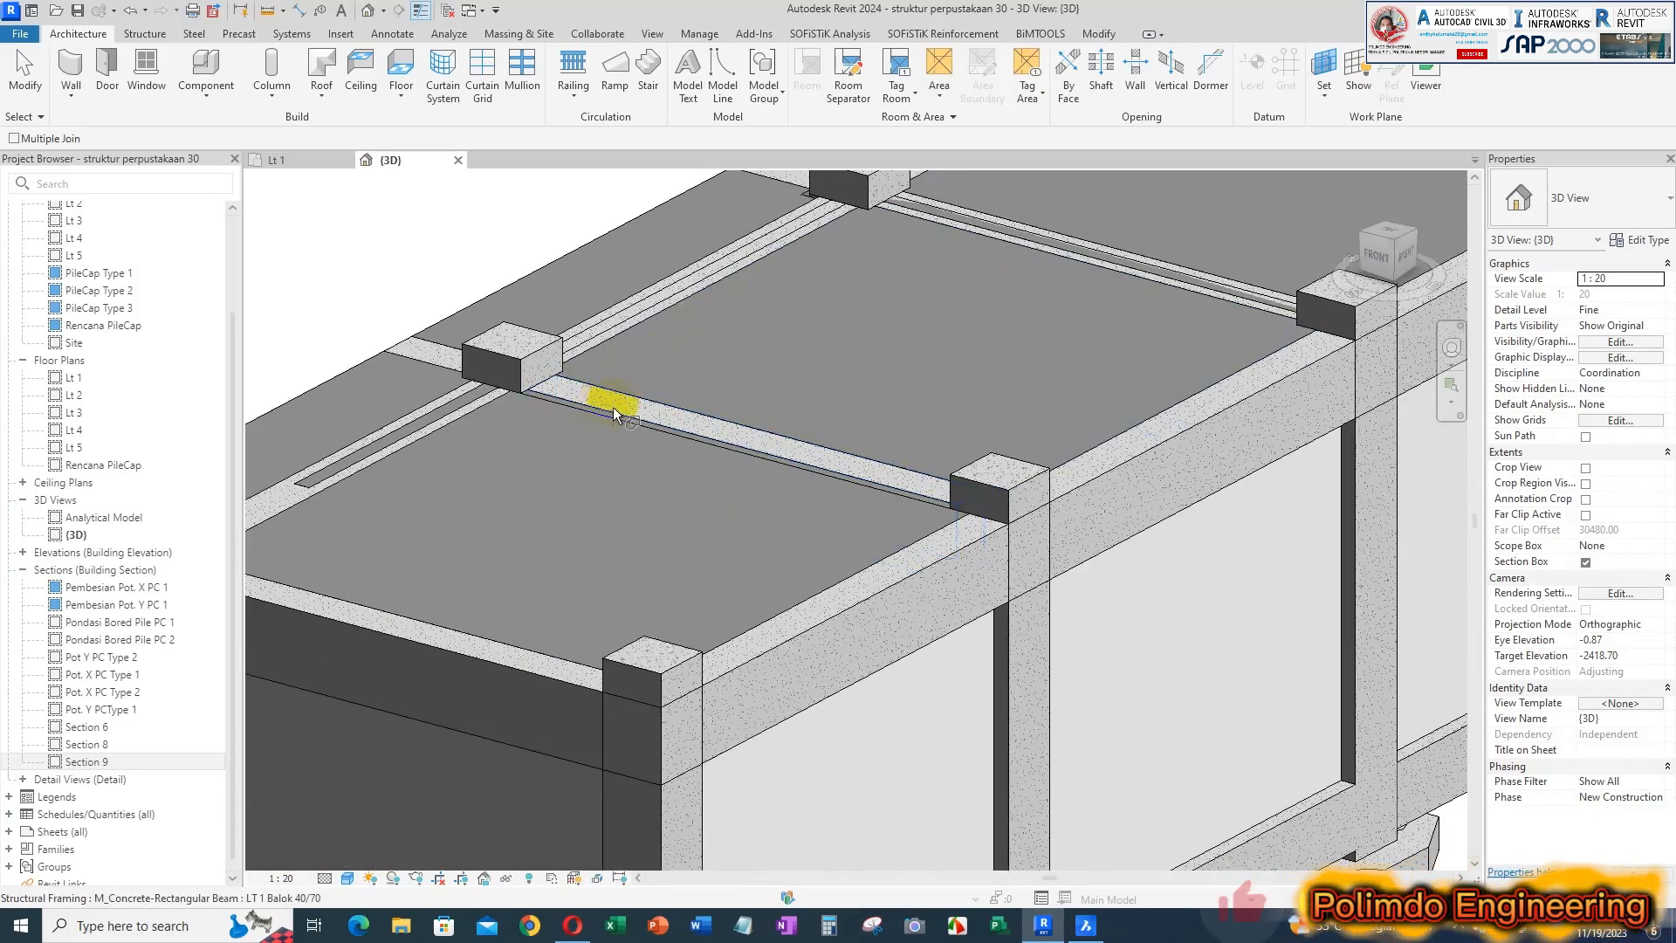
pyautogui.click(708, 437)
pyautogui.click(705, 448)
# Join the second interior cross wall from the near end with its 40/70 beam
pyautogui.moveTo(1076, 325); pyautogui.dragTo(941, 423, button='middle')
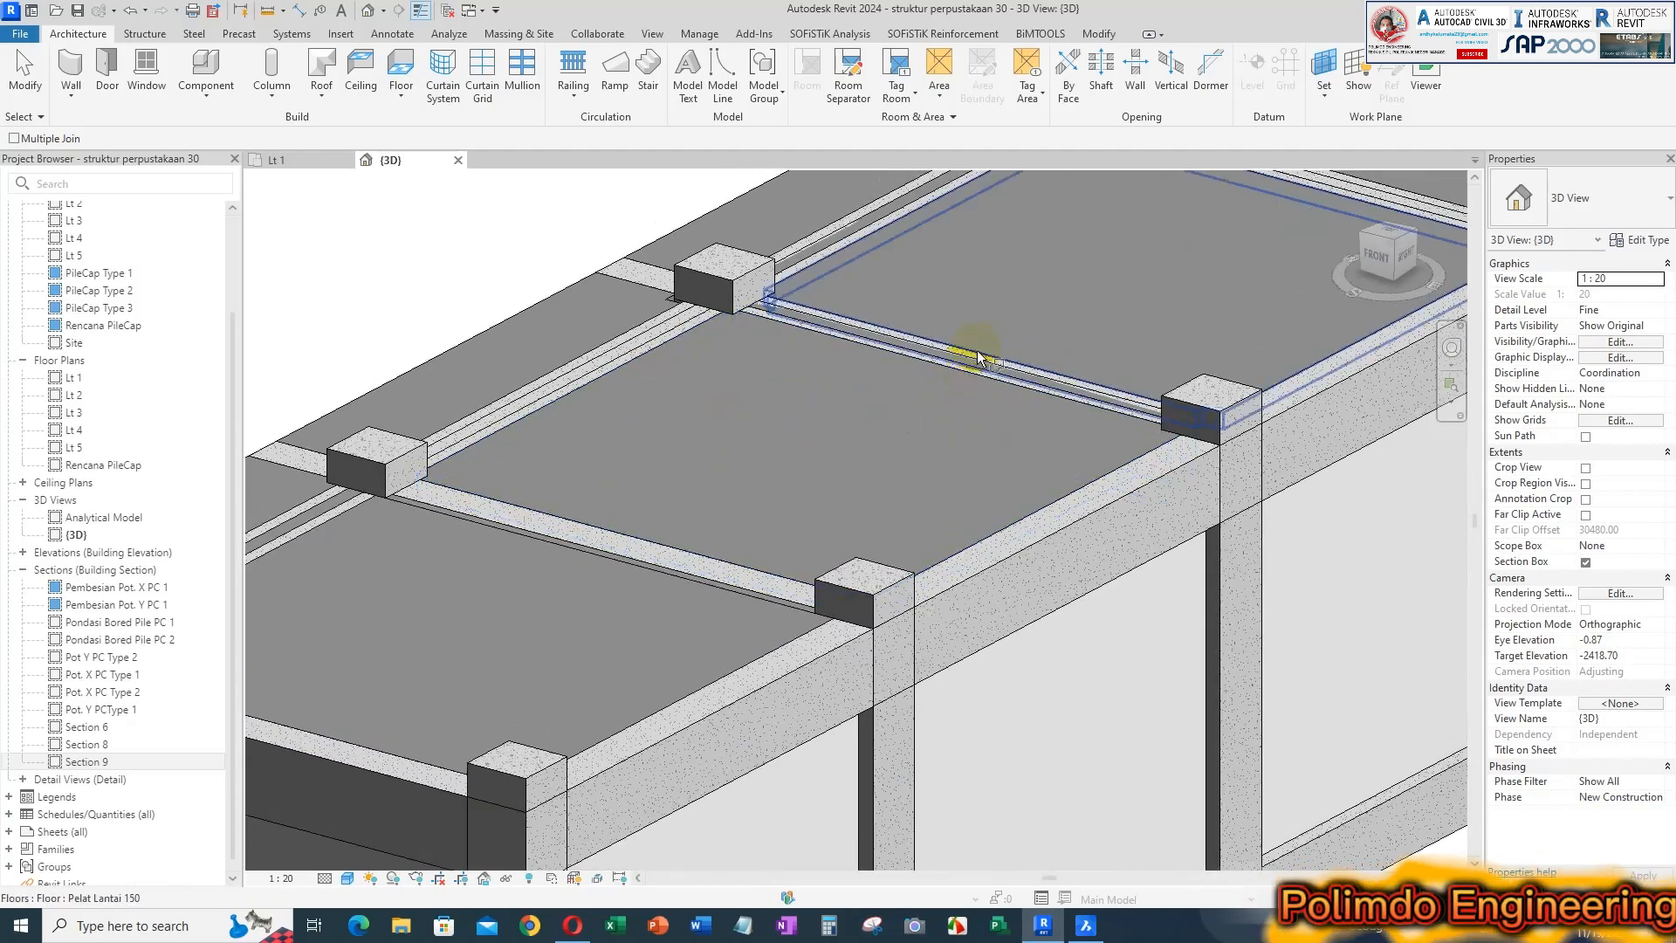
pyautogui.press('Tab')
pyautogui.press('Tab')
pyautogui.press('Tab')
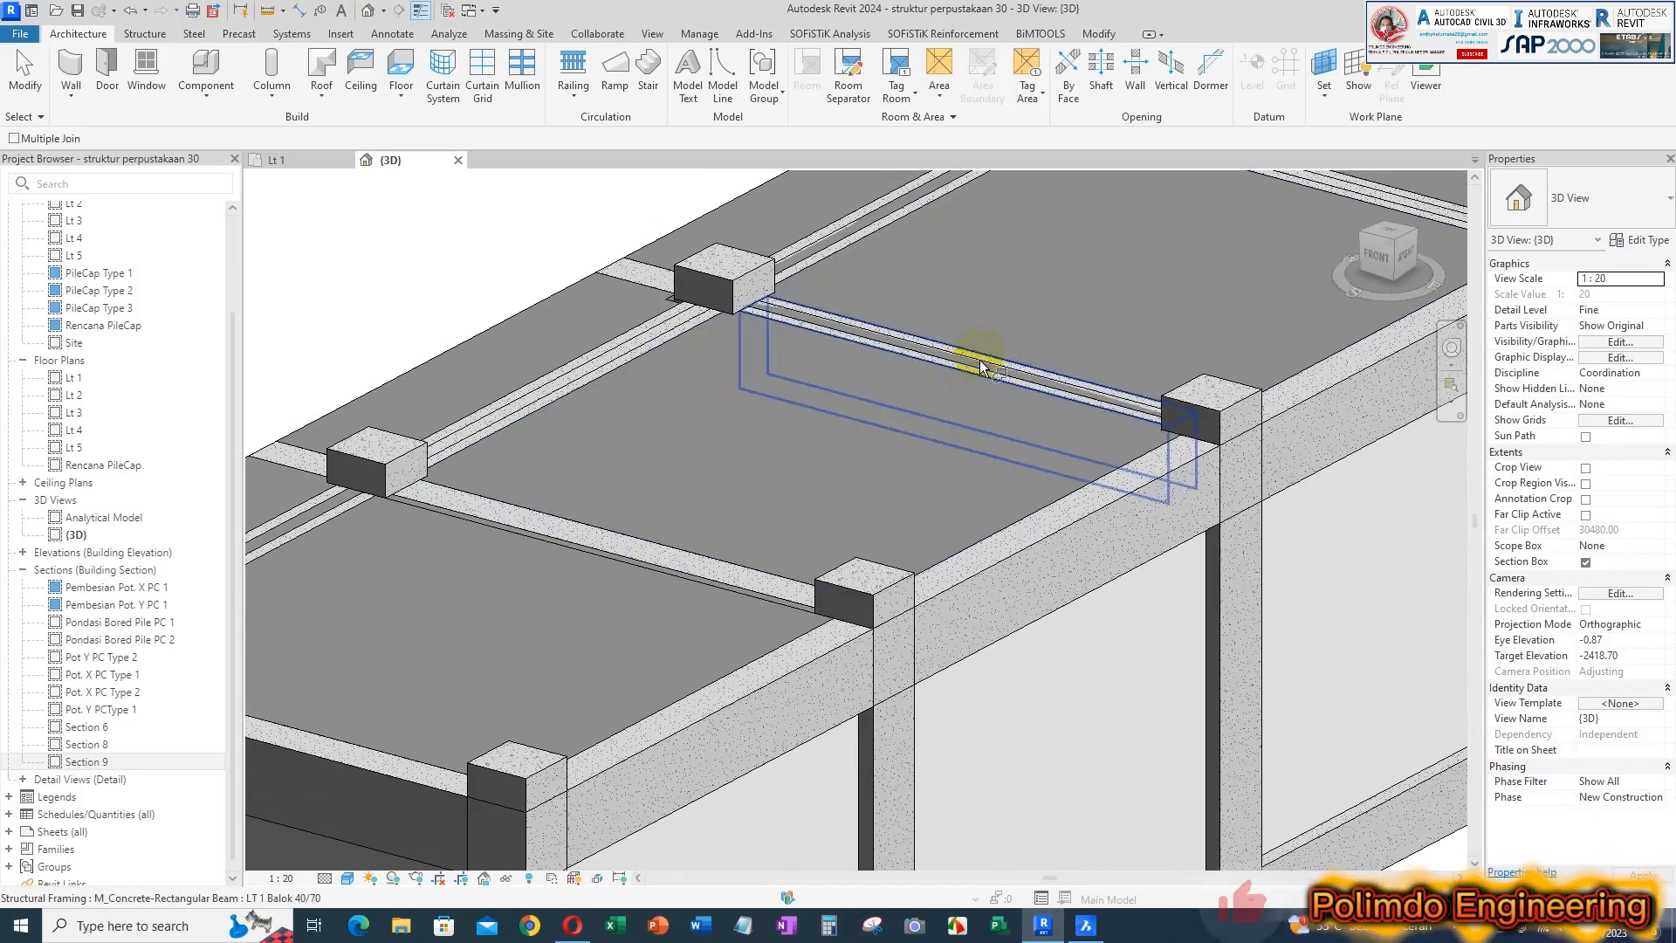
pyautogui.click(980, 362)
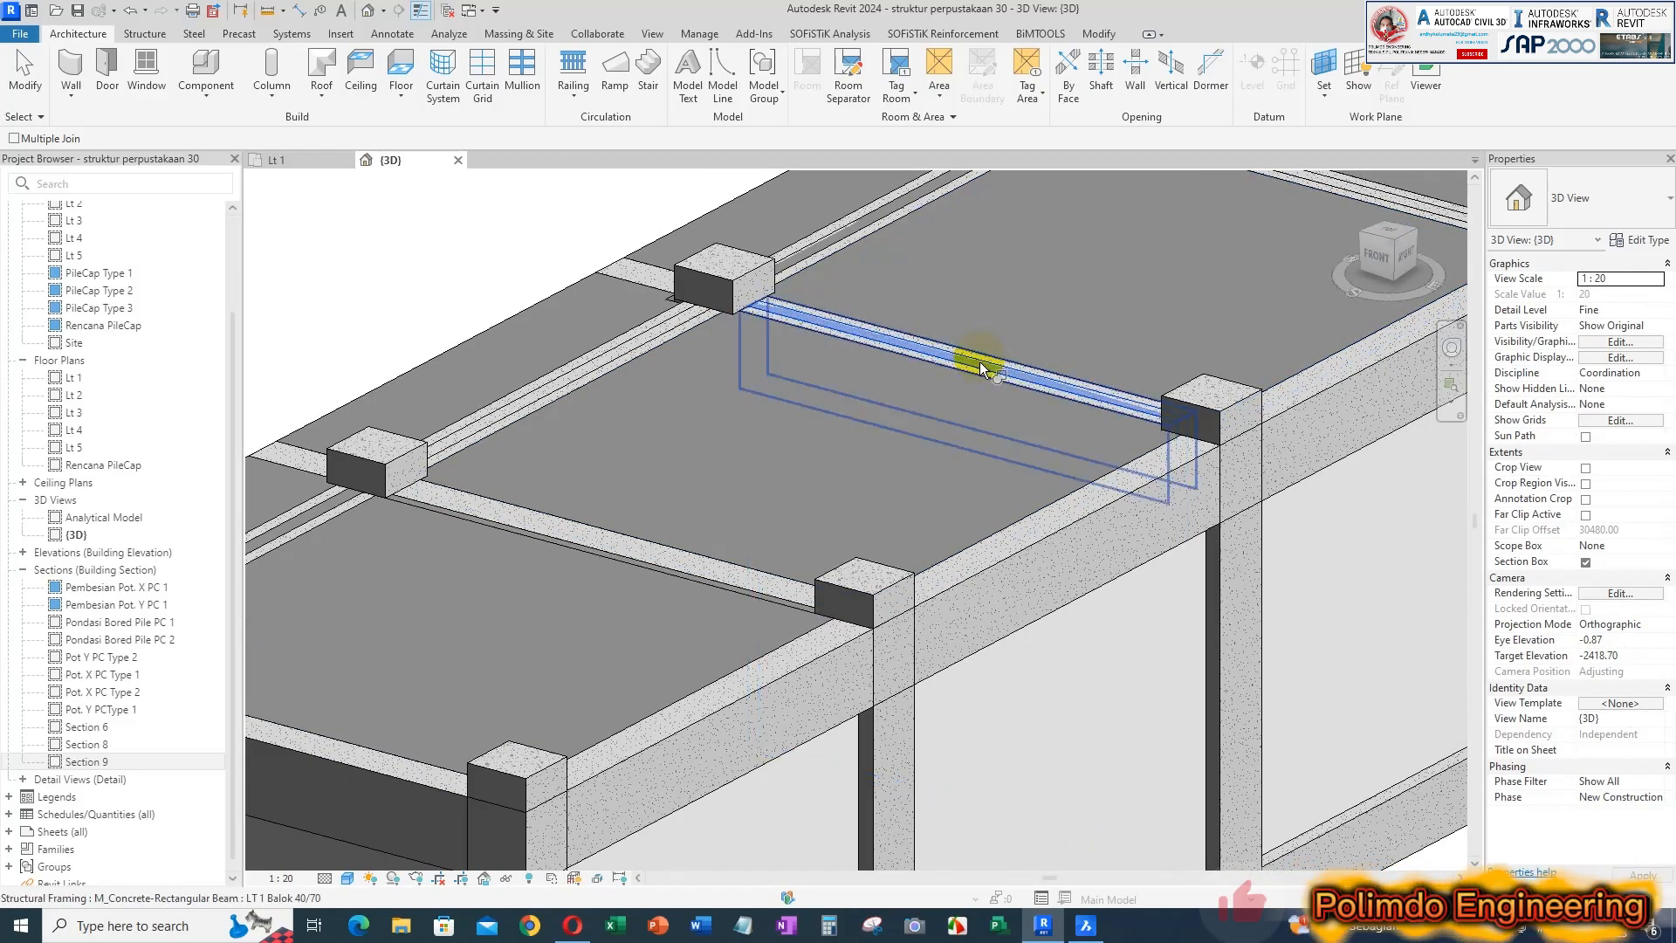
pyautogui.click(975, 377)
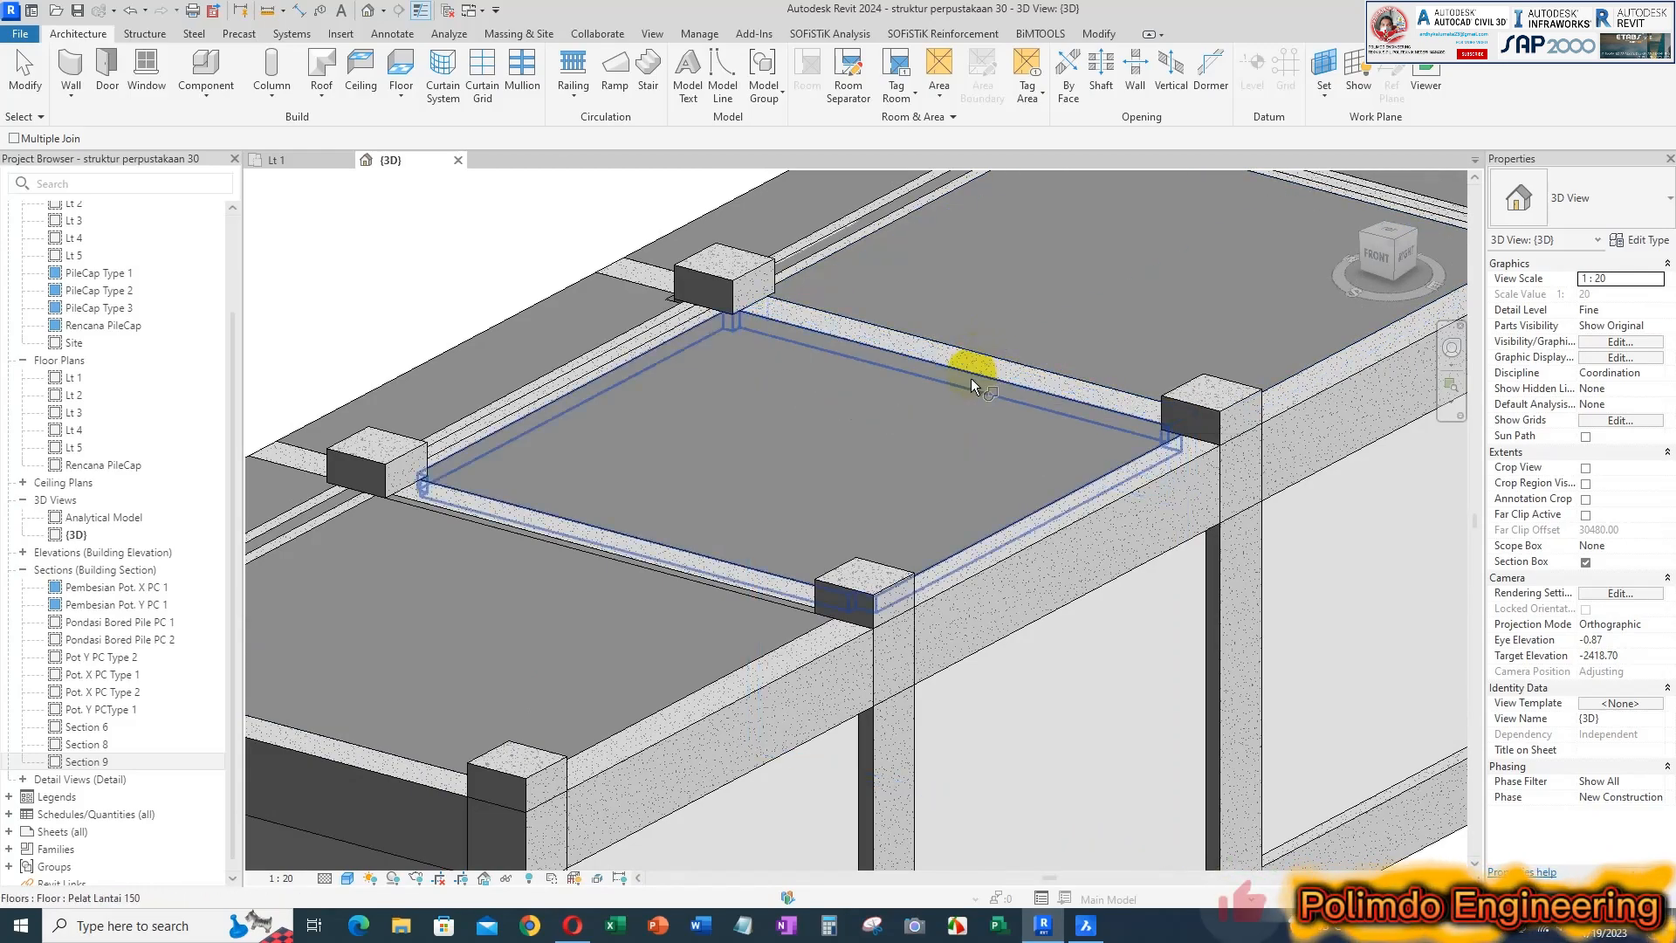
# Join the third interior cross wall from the near end with the 40/70 beam above it
pyautogui.scroll(-1, 1067, 450)
pyautogui.scroll(-2, 1066, 448)
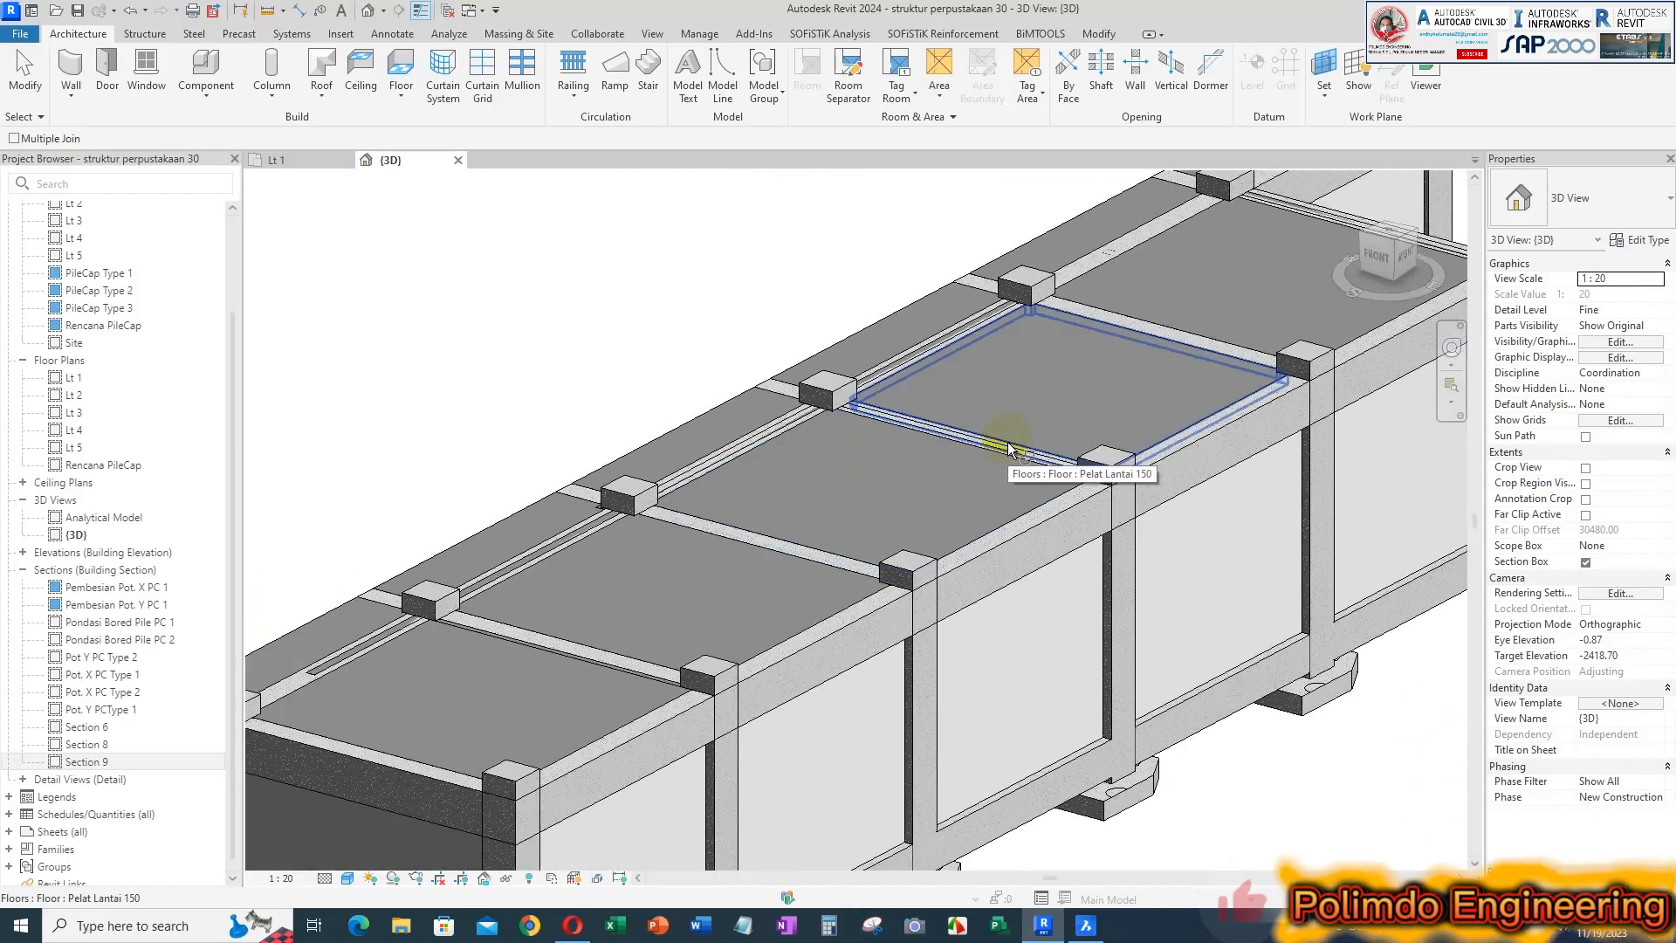
pyautogui.scroll(2, 1008, 449)
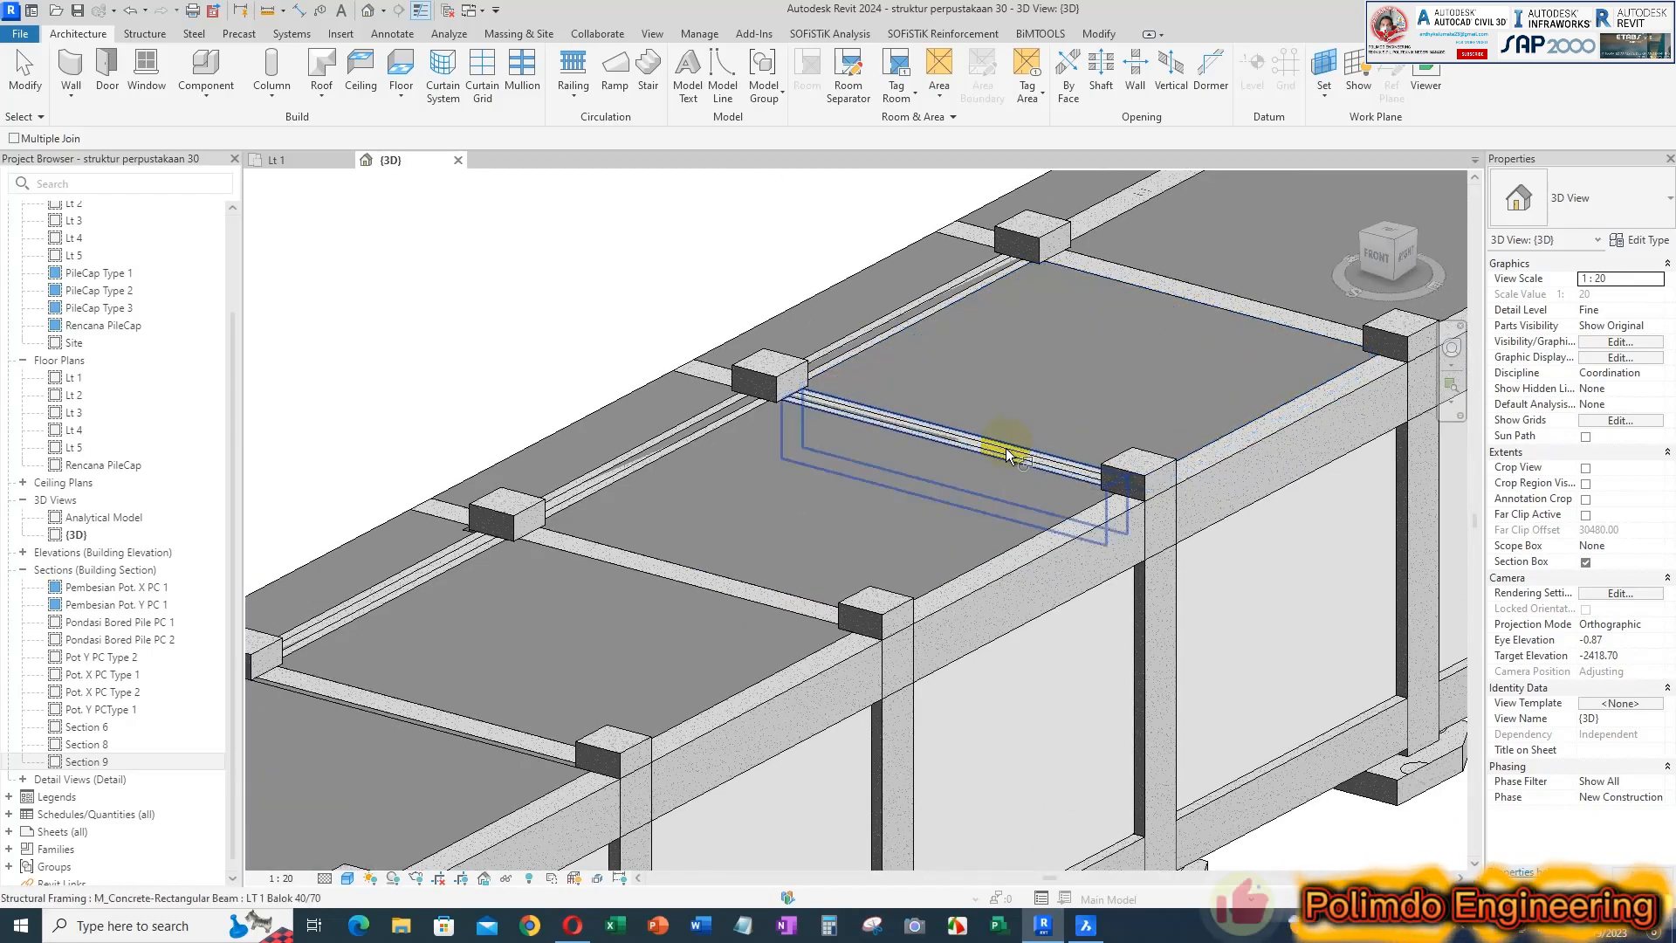
pyautogui.press('Tab')
pyautogui.press('Tab')
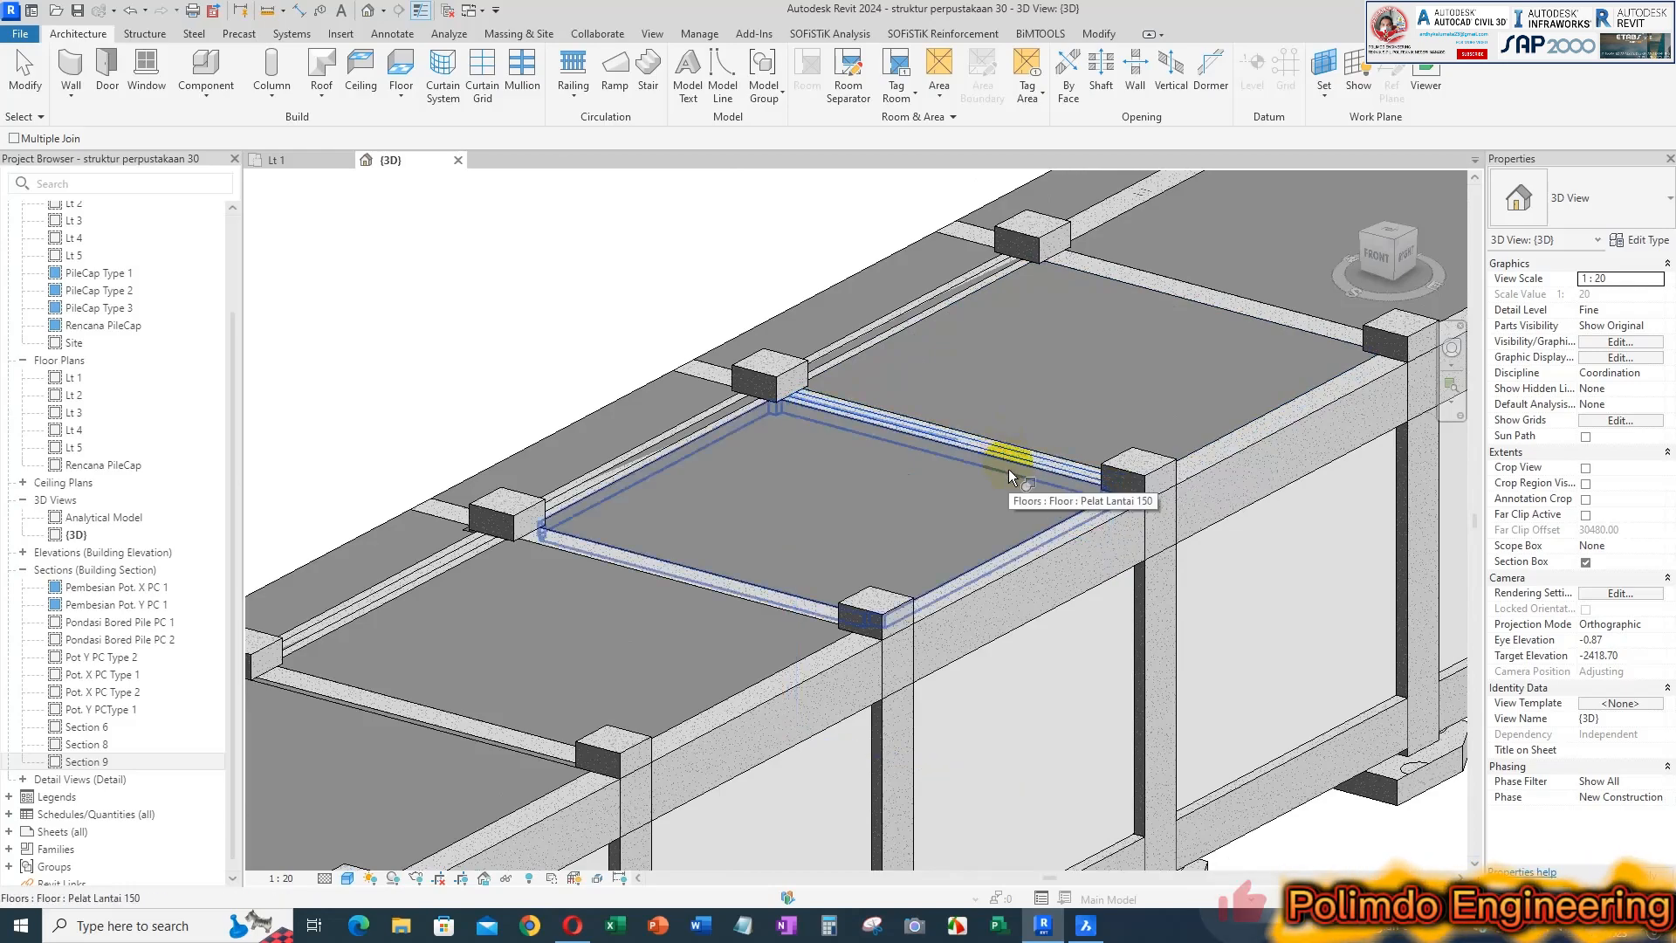
pyautogui.click(1009, 468)
# Join the cross wall at the far end of the slab bays with its beam
pyautogui.moveTo(1132, 406); pyautogui.dragTo(769, 656, button='middle')
pyautogui.scroll(1, 768, 656)
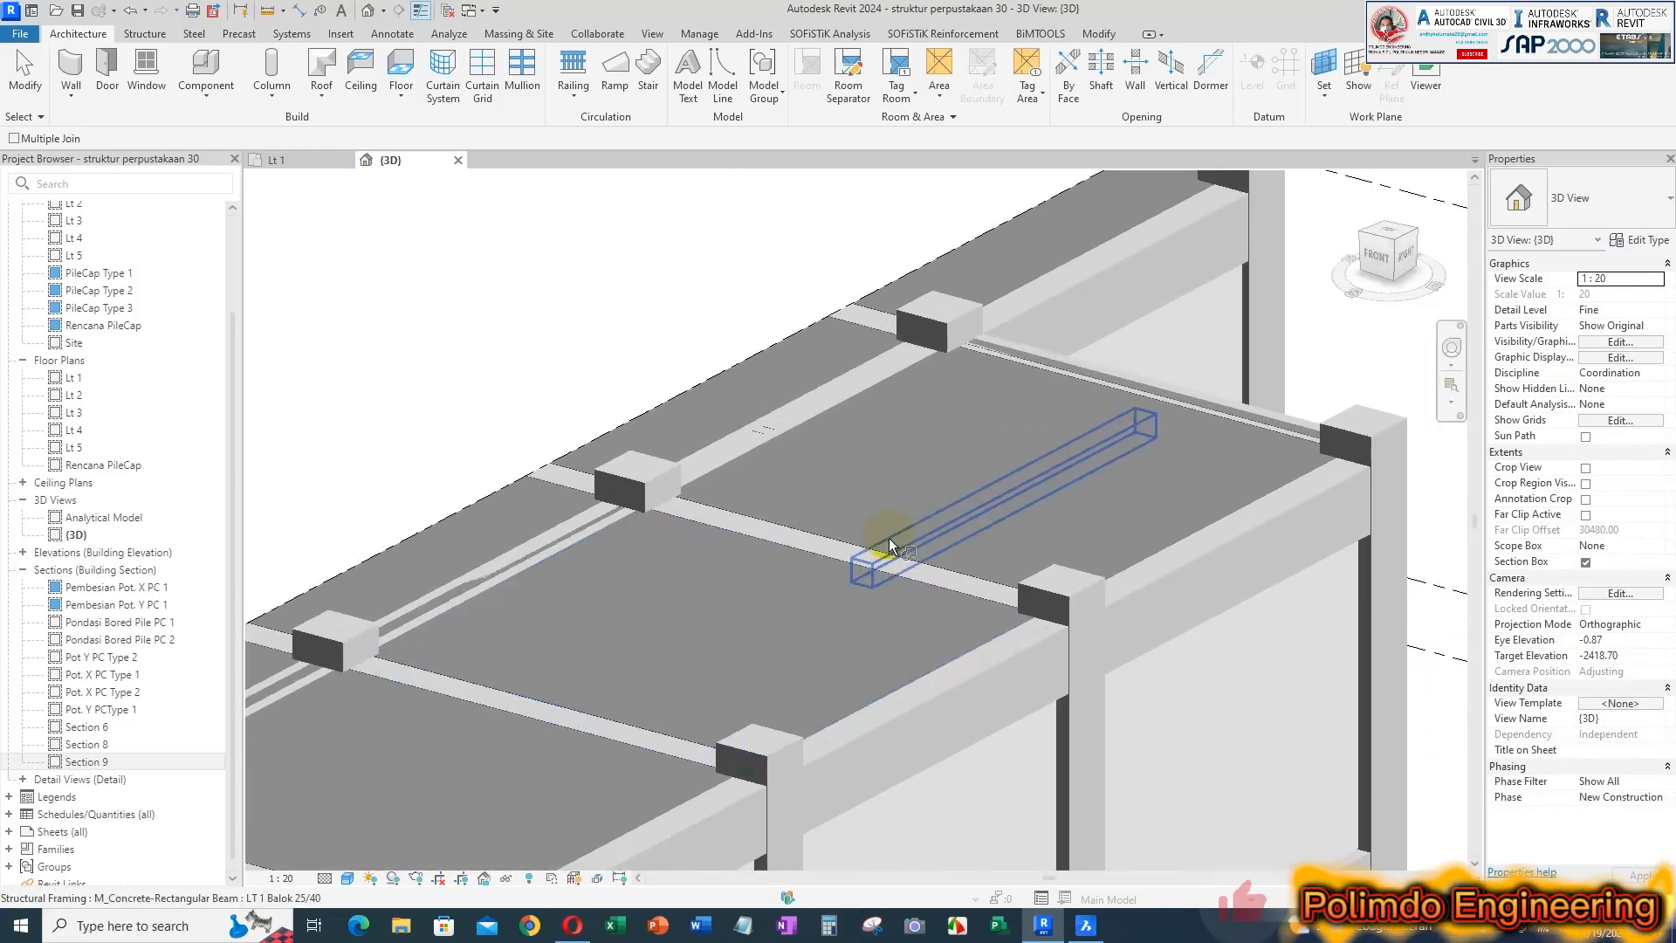
pyautogui.click(1100, 380)
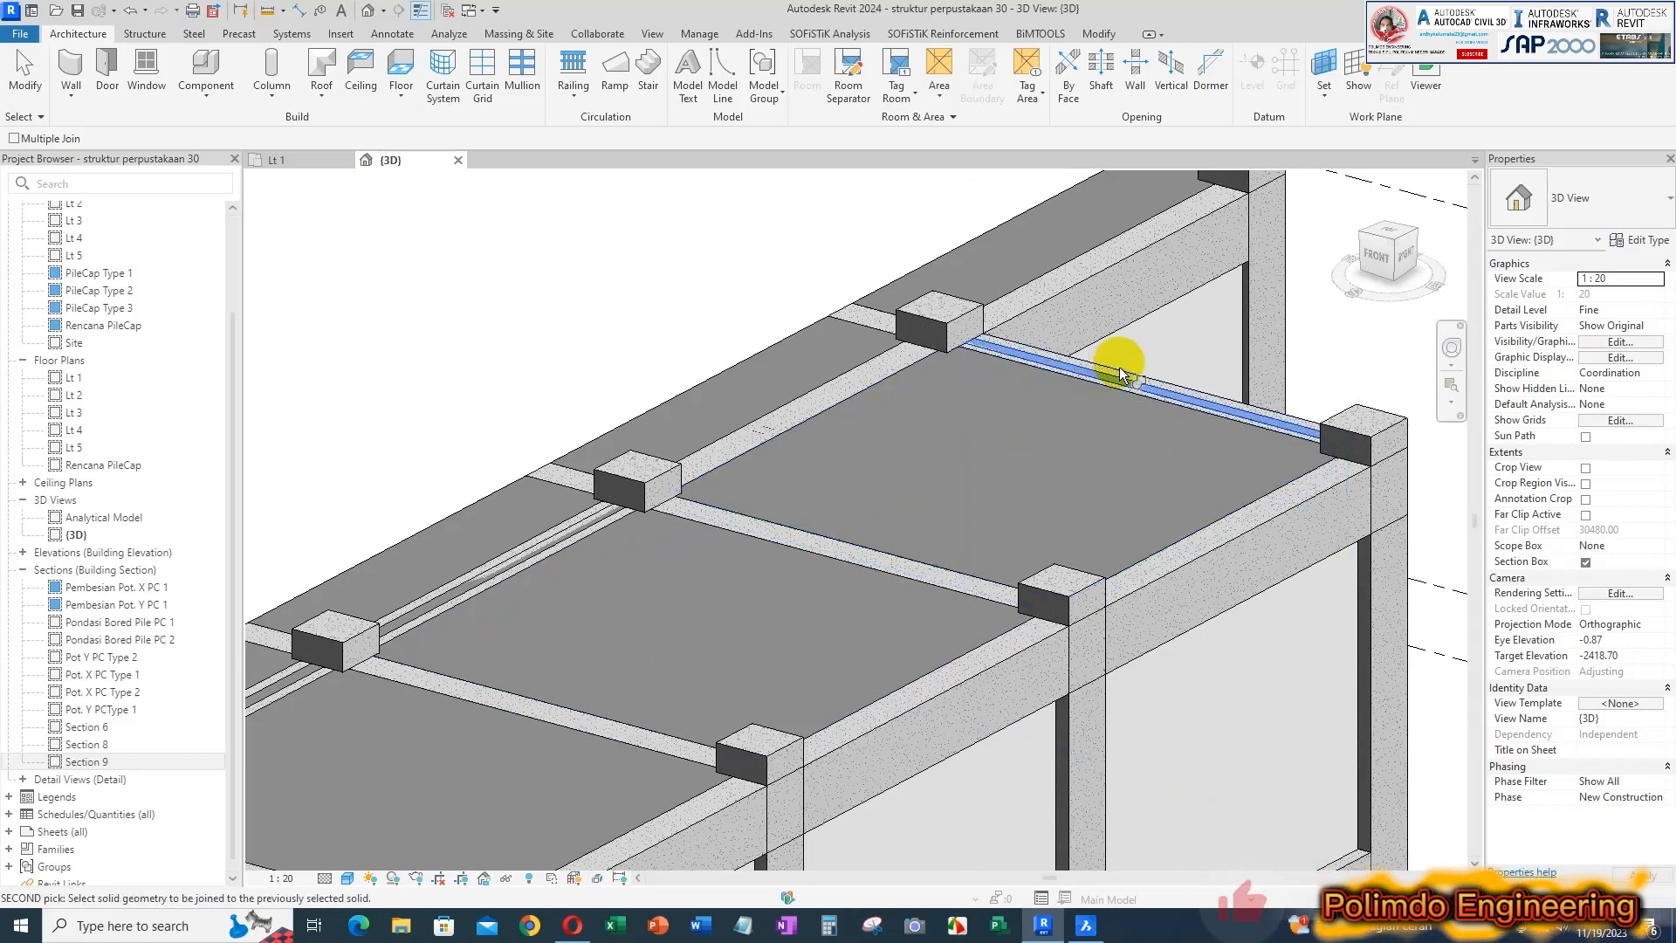
pyautogui.click(1100, 384)
# Join the lengthwise wall in the farthest bay still showing a wall strip with its 40/60 beam
pyautogui.scroll(-3, 861, 456)
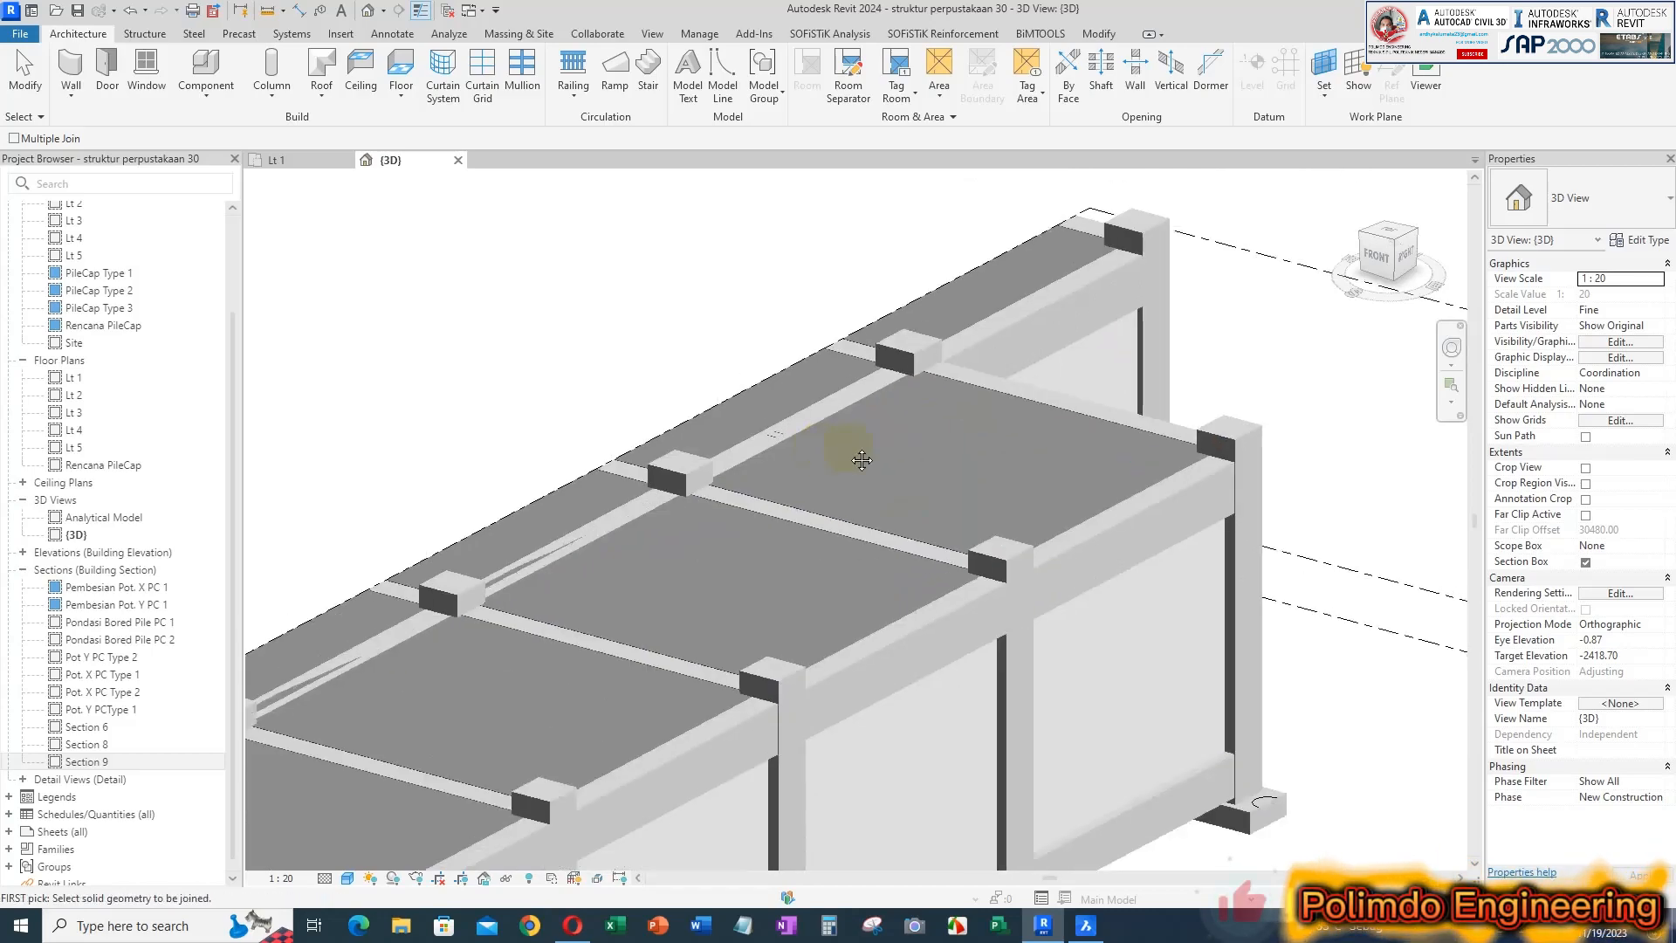
pyautogui.moveTo(861, 456); pyautogui.dragTo(1004, 385, button='middle')
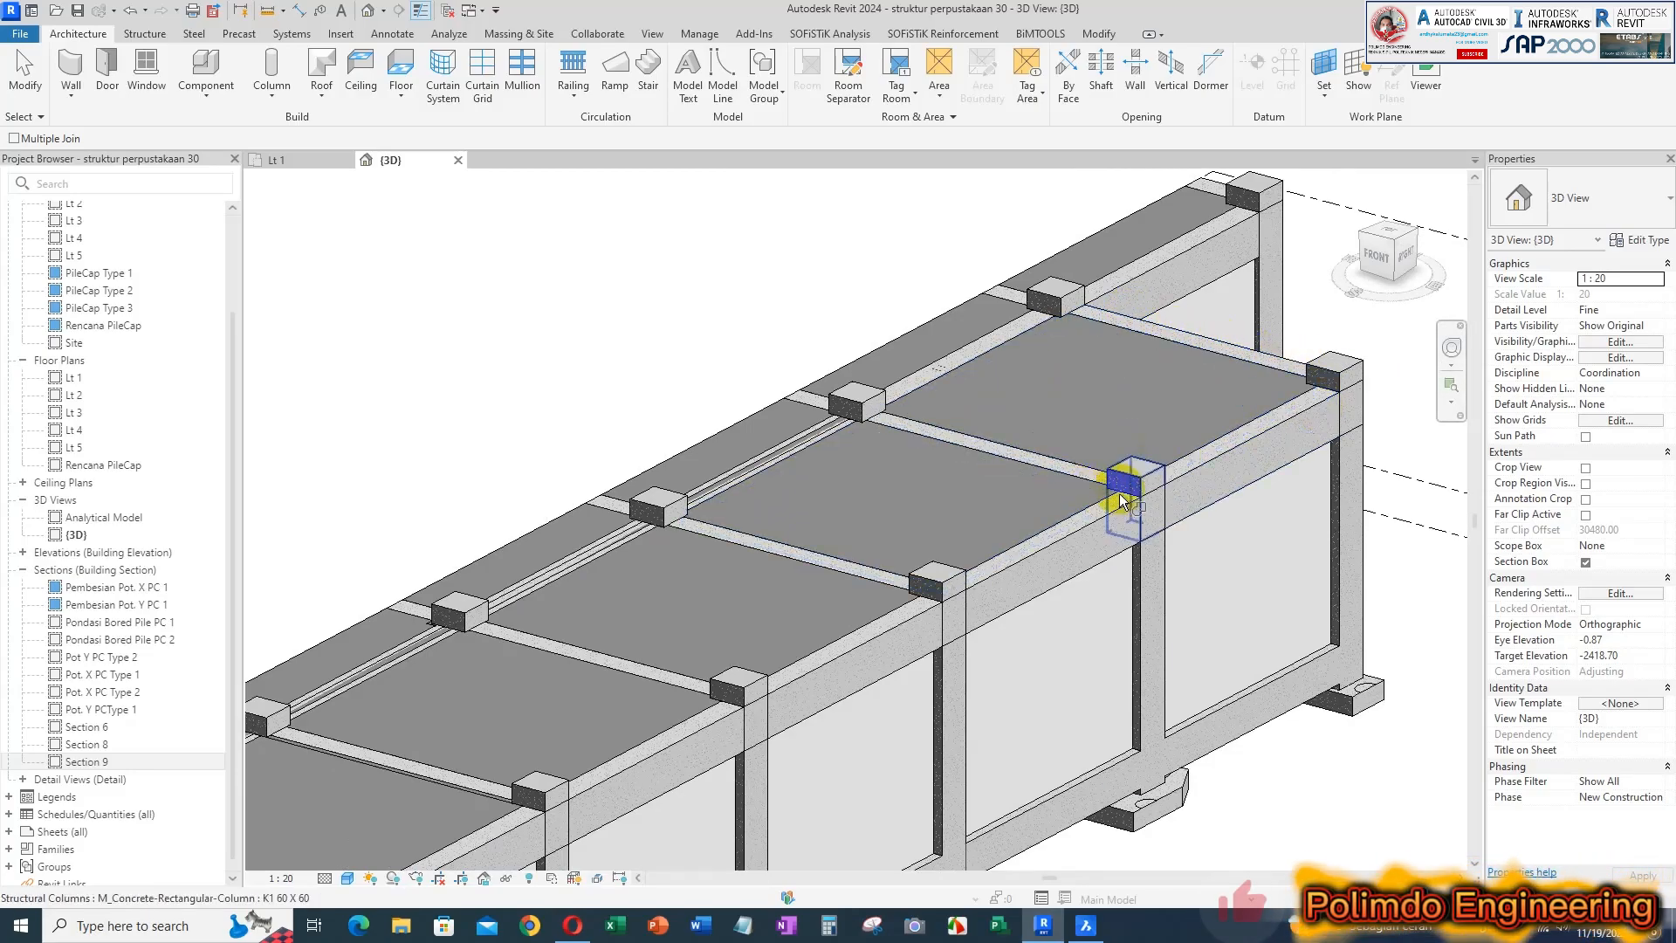
pyautogui.scroll(5, 1021, 412)
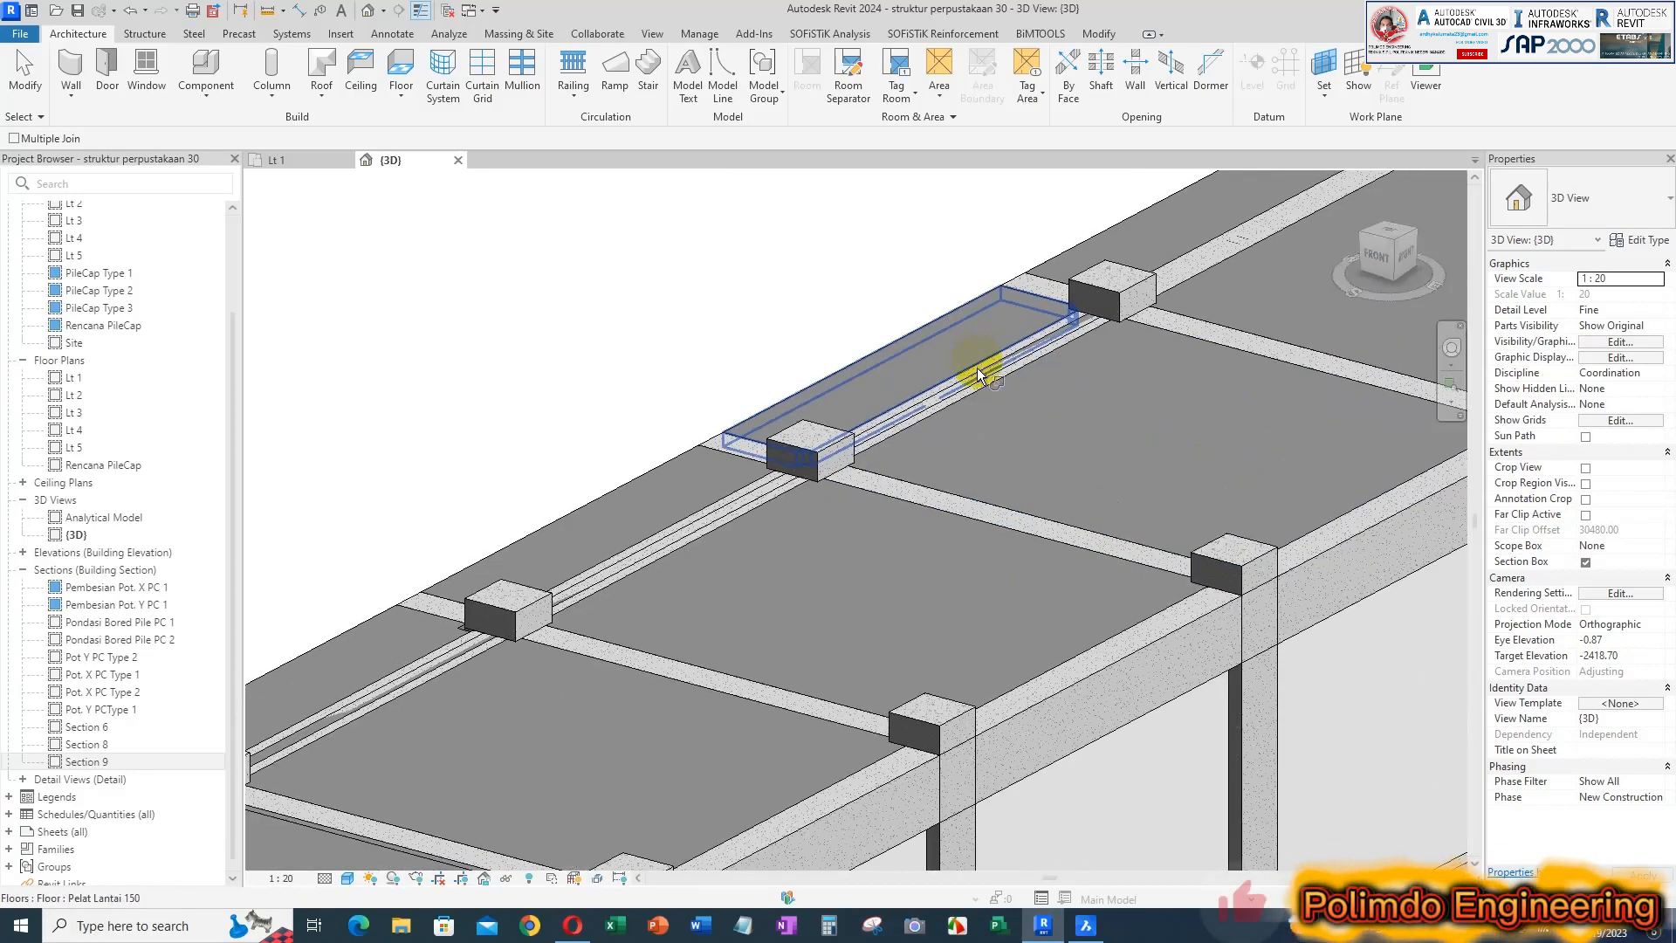
pyautogui.scroll(3, 976, 364)
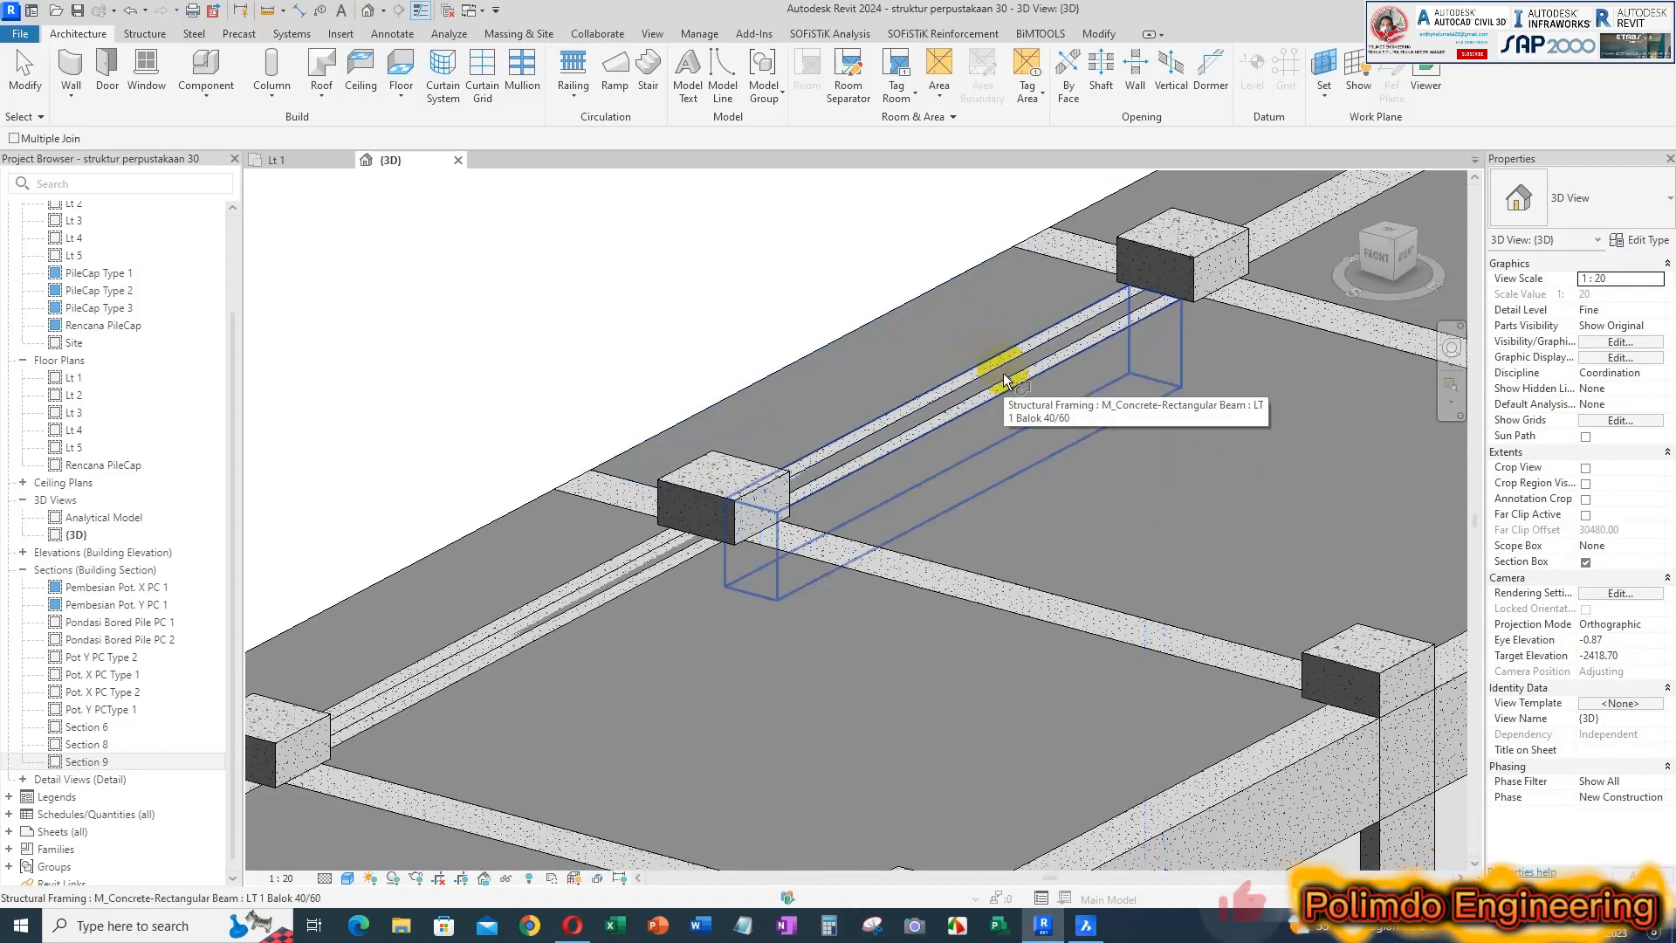
pyautogui.click(1005, 378)
pyautogui.click(1016, 385)
# Join the lengthwise walls in the next two bays toward the near end with their 40/60 beams
pyautogui.scroll(-1, 950, 457)
pyautogui.moveTo(740, 547); pyautogui.dragTo(952, 456, button='middle')
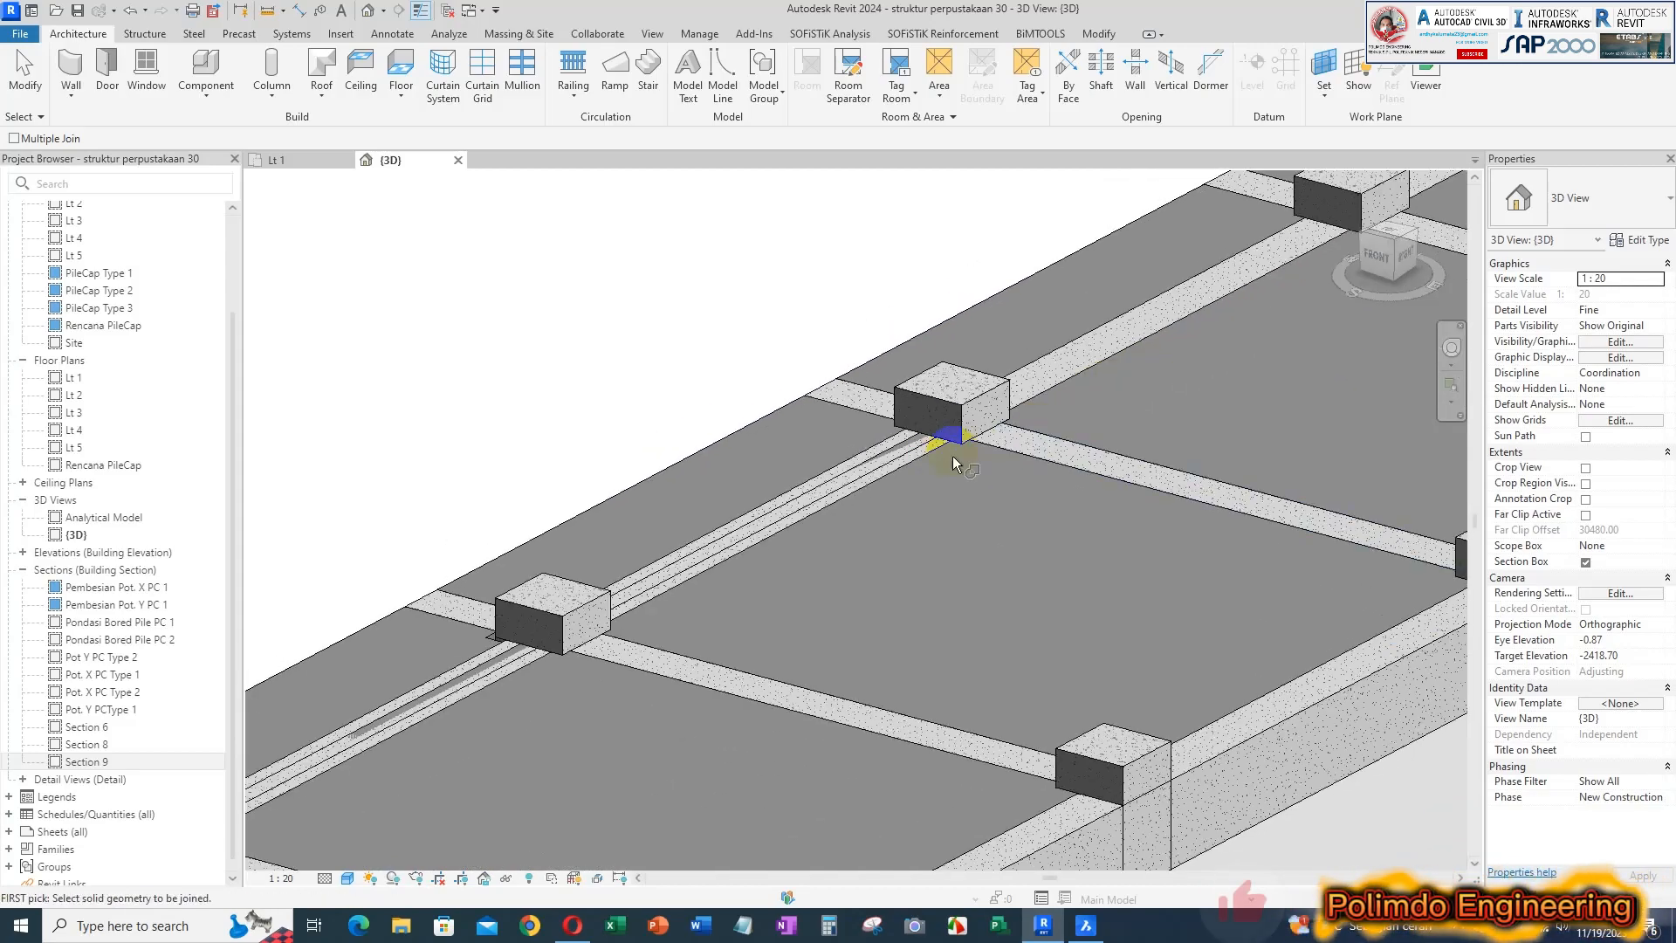
pyautogui.click(902, 461)
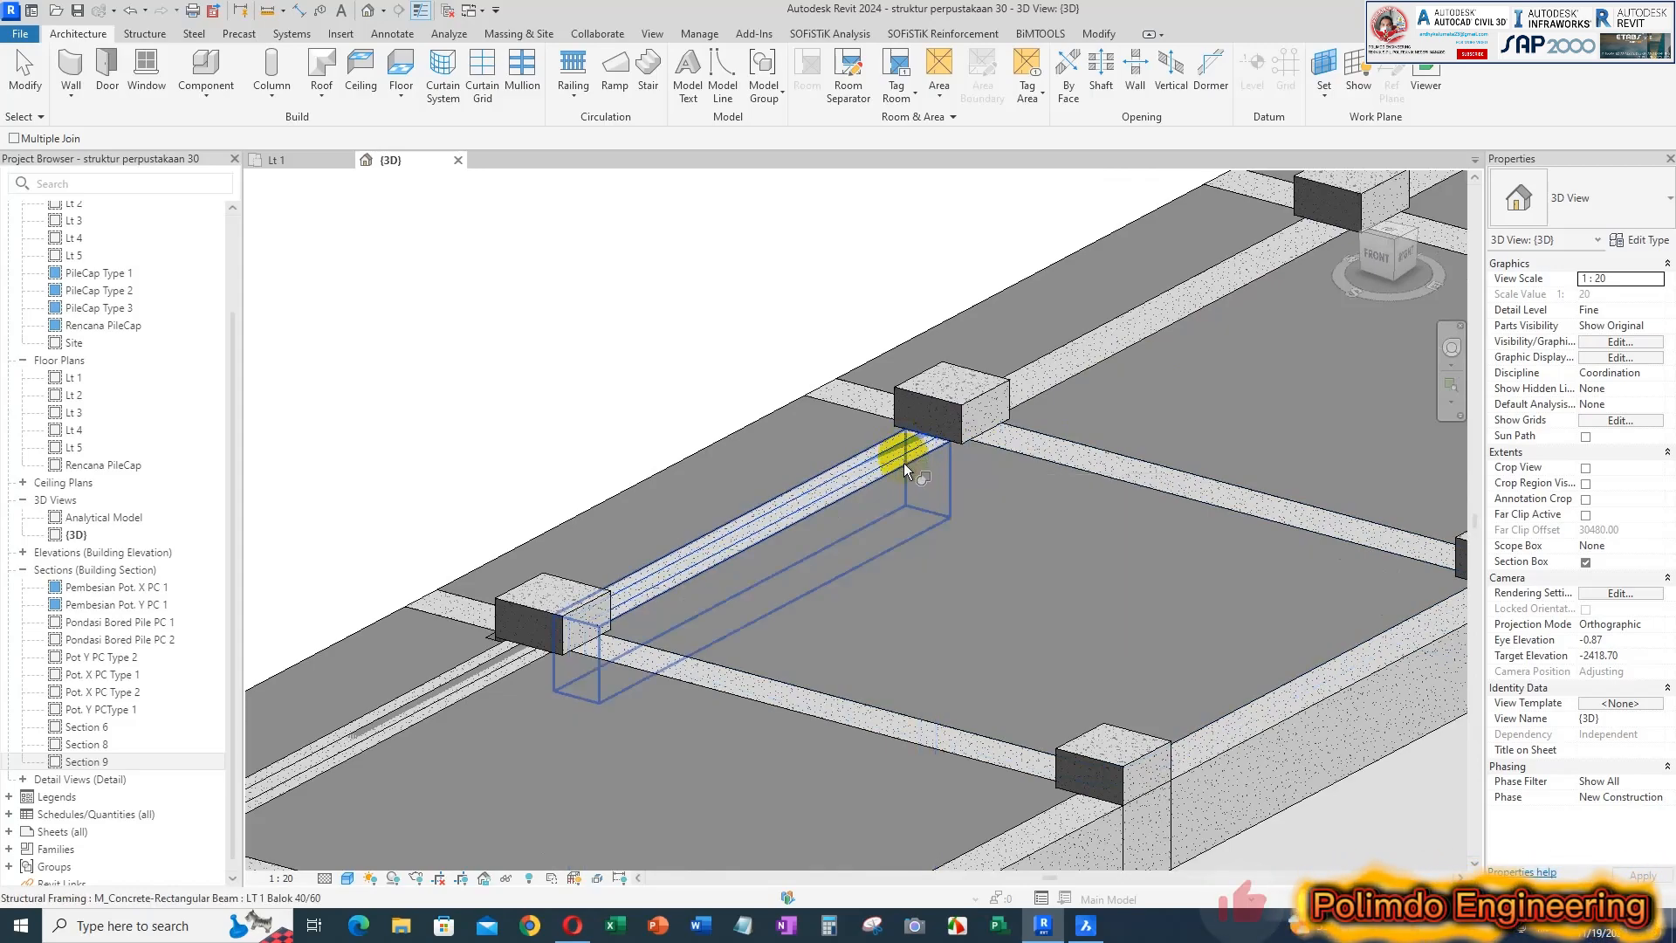
pyautogui.click(904, 464)
pyautogui.scroll(-1, 905, 464)
pyautogui.moveTo(908, 468); pyautogui.dragTo(1002, 561, button='middle')
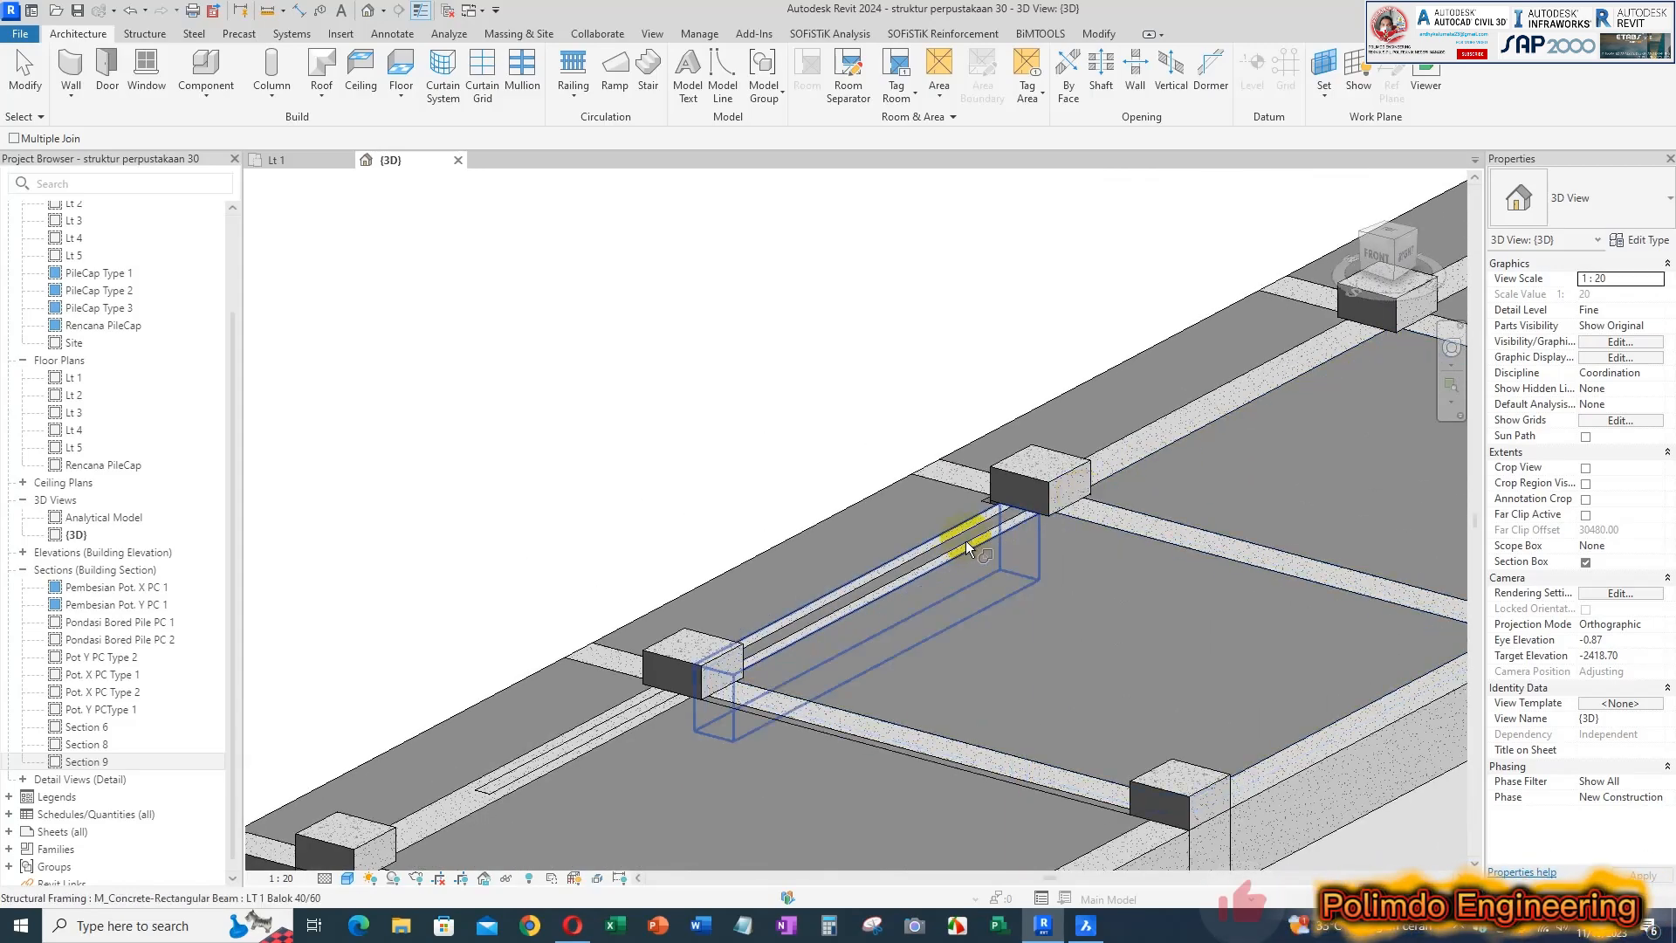
pyautogui.click(965, 543)
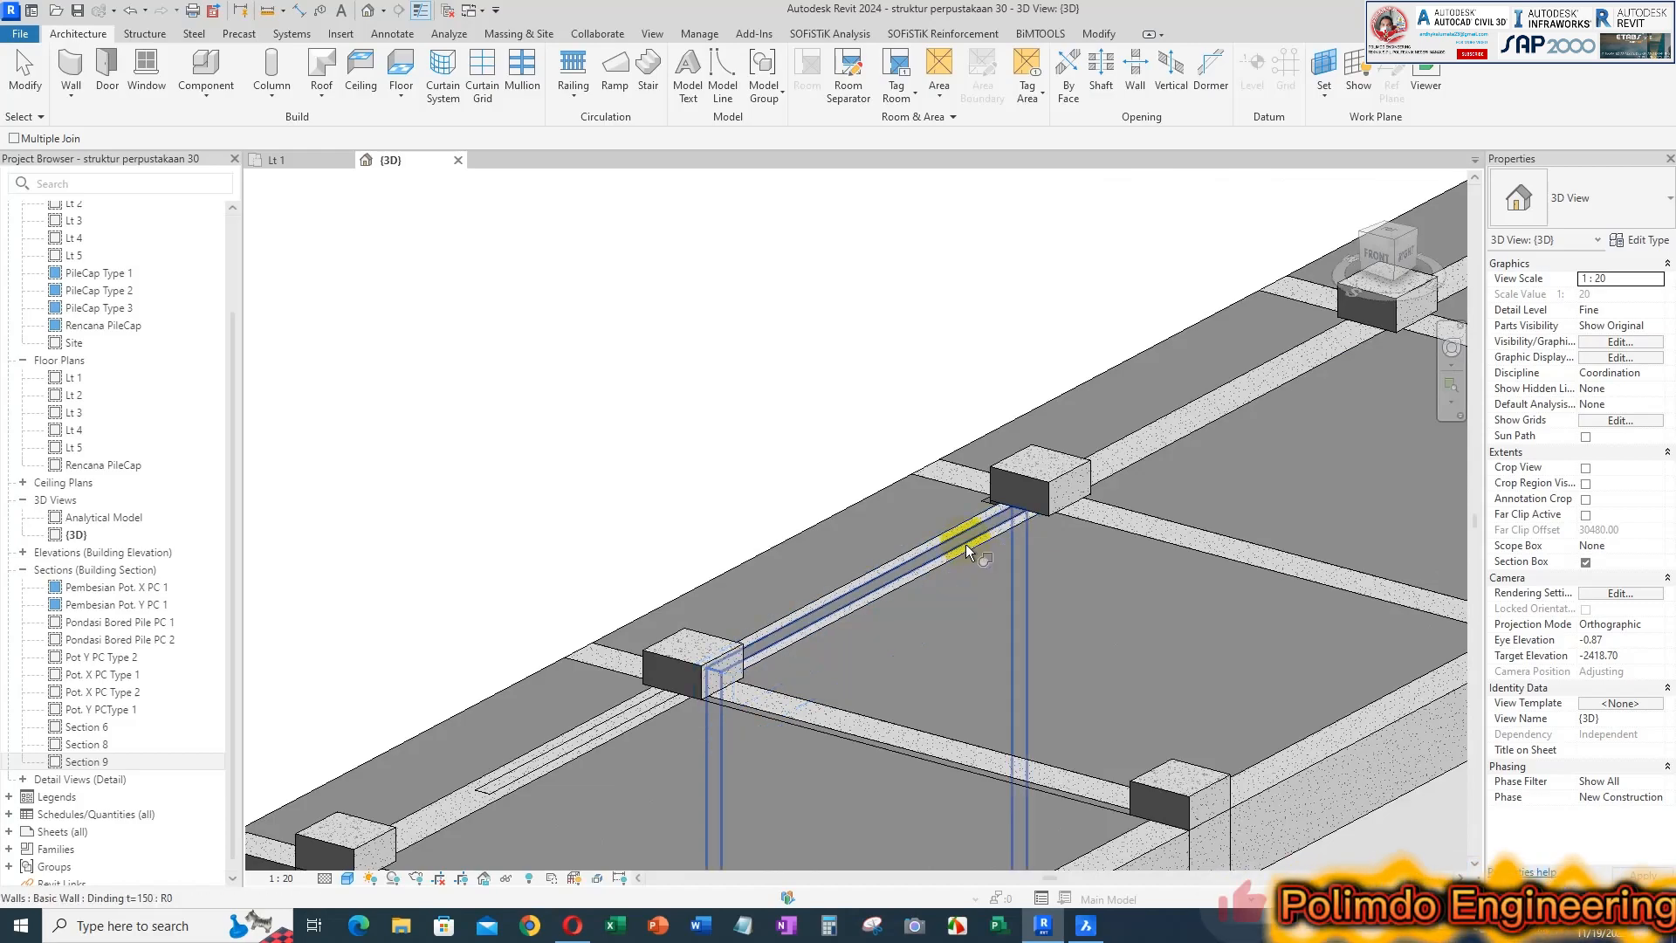
pyautogui.moveTo(967, 552); pyautogui.dragTo(893, 573, button='middle')
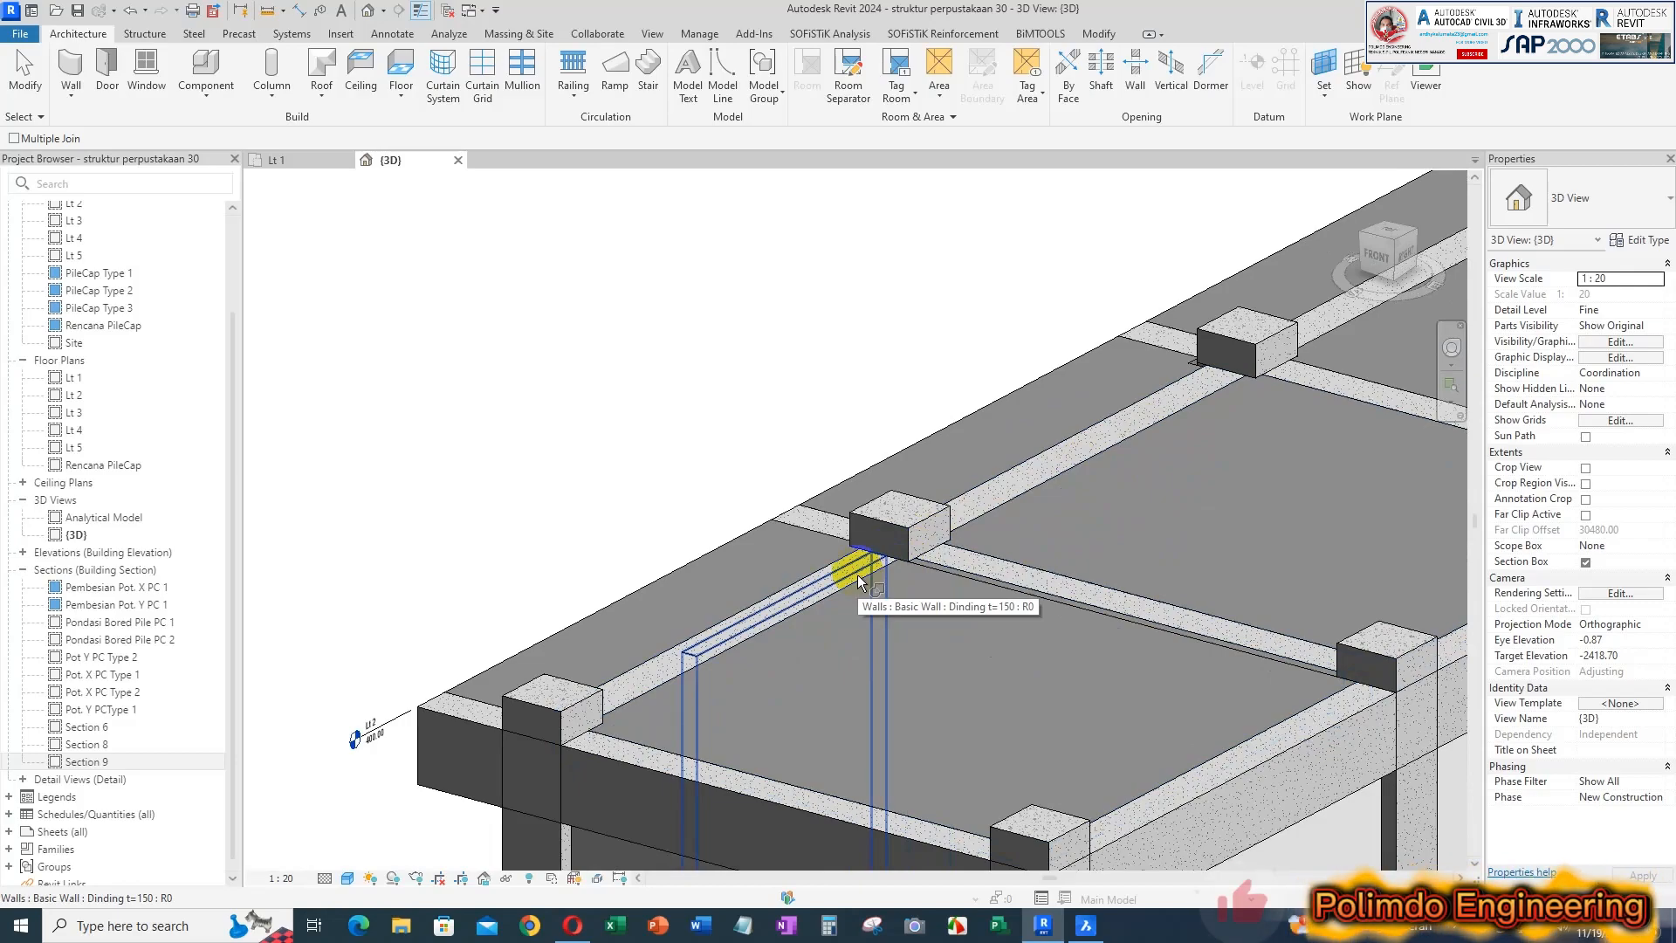
# Select the short Dinding t=150 wall in the end bay and check its area before joining
pyautogui.scroll(-3, 843, 493)
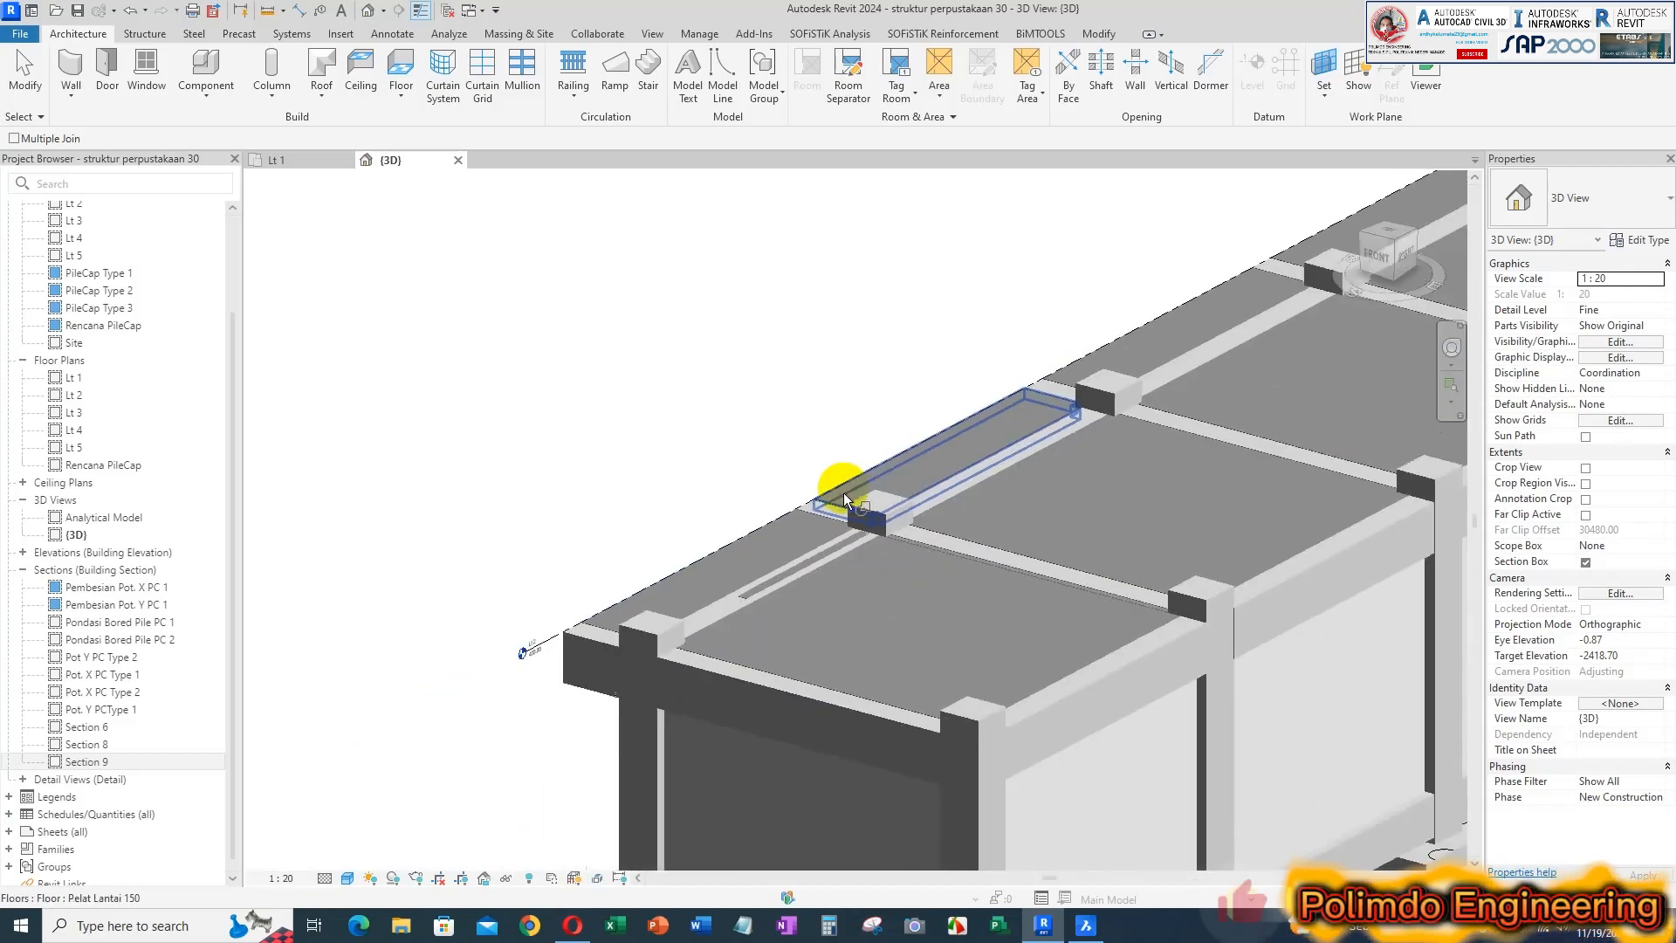
pyautogui.scroll(-3, 908, 504)
pyautogui.keyDown('shift'); pyautogui.moveTo(898, 522); pyautogui.dragTo(1062, 699, button='middle'); pyautogui.keyUp('shift')
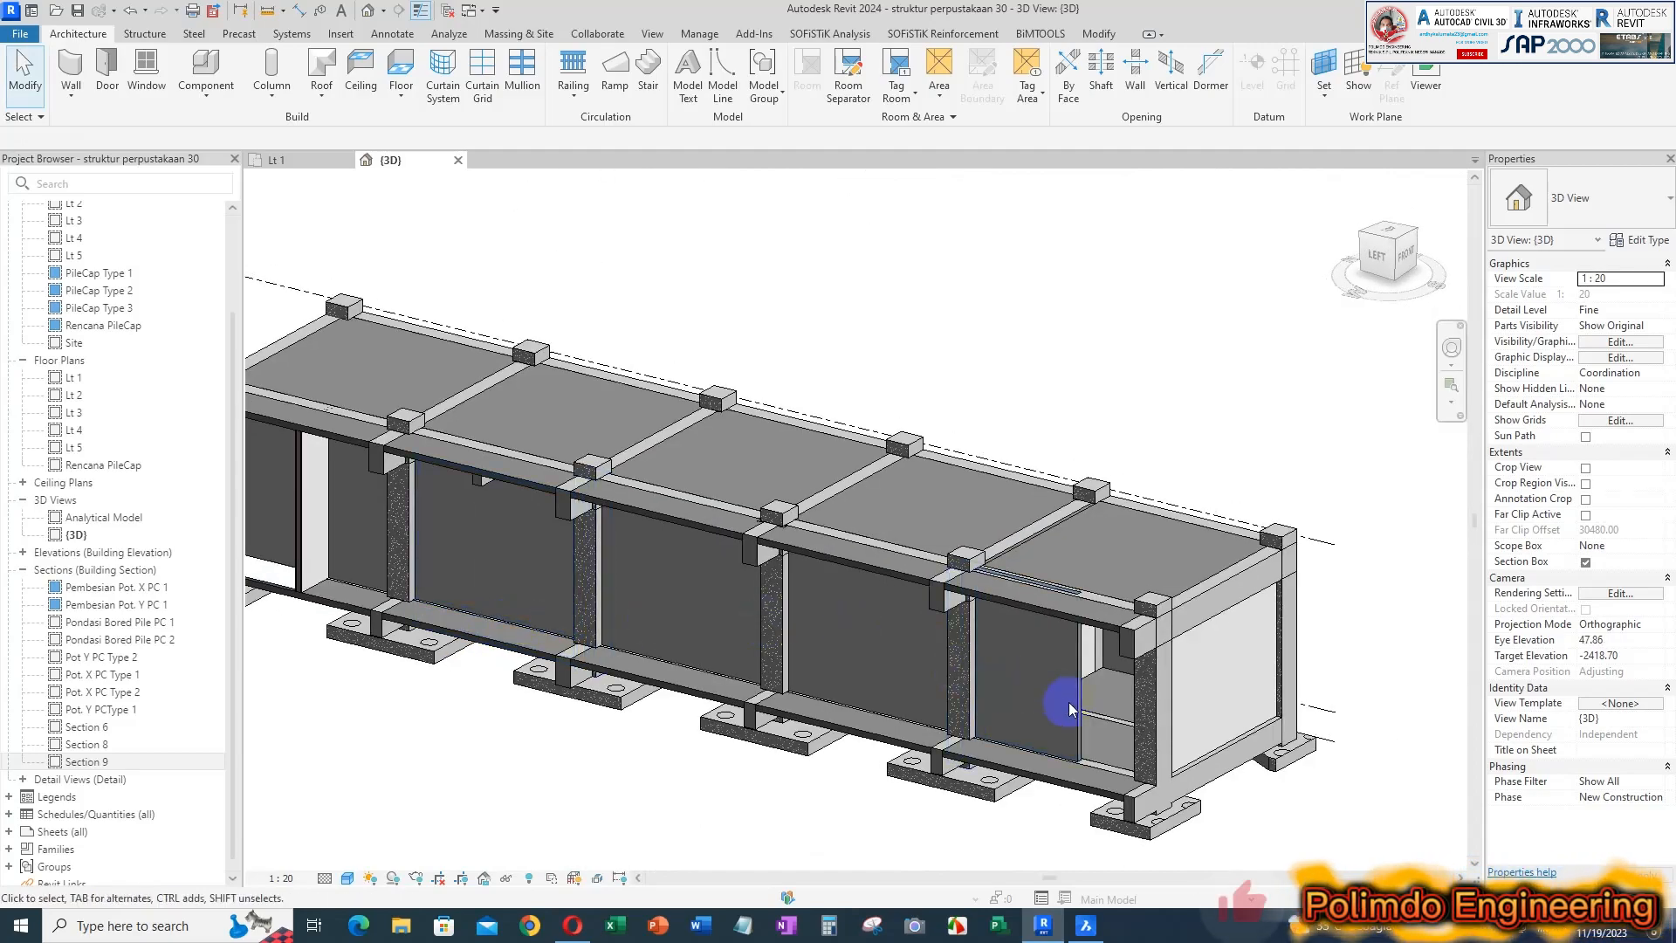
pyautogui.scroll(4, 767, 733)
pyautogui.keyDown('shift'); pyautogui.moveTo(825, 515); pyautogui.dragTo(857, 558, button='middle'); pyautogui.keyUp('shift')
pyautogui.keyDown('shift'); pyautogui.moveTo(899, 614); pyautogui.dragTo(862, 552, button='middle'); pyautogui.keyUp('shift')
pyautogui.click(864, 555)
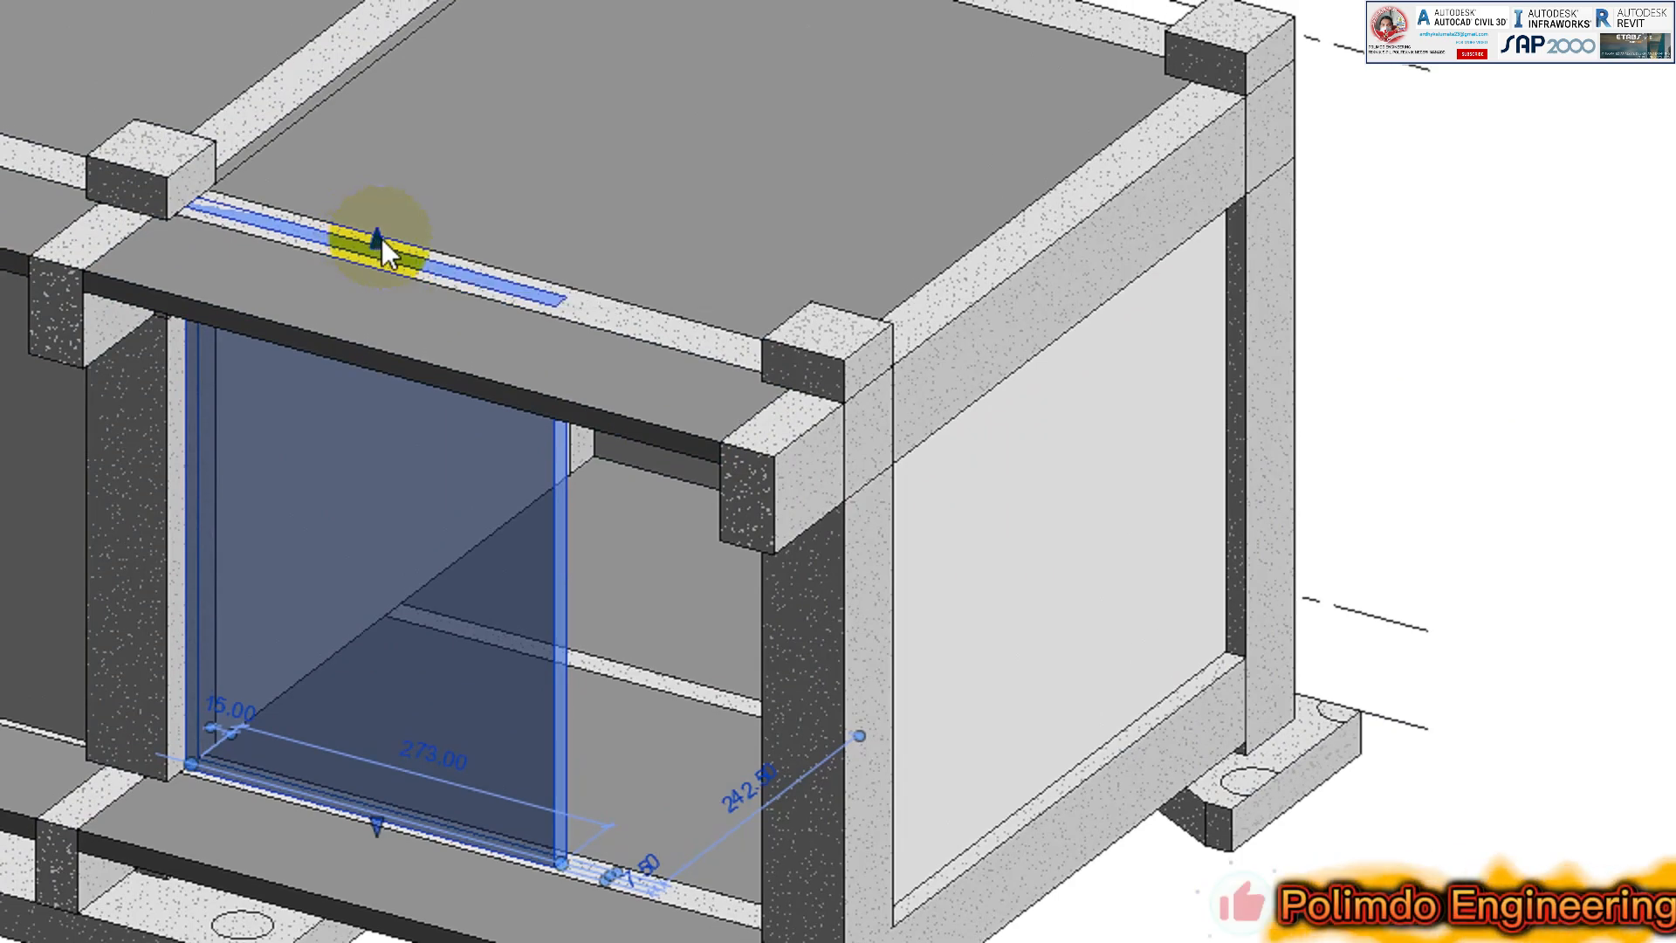
pyautogui.press('Escape')
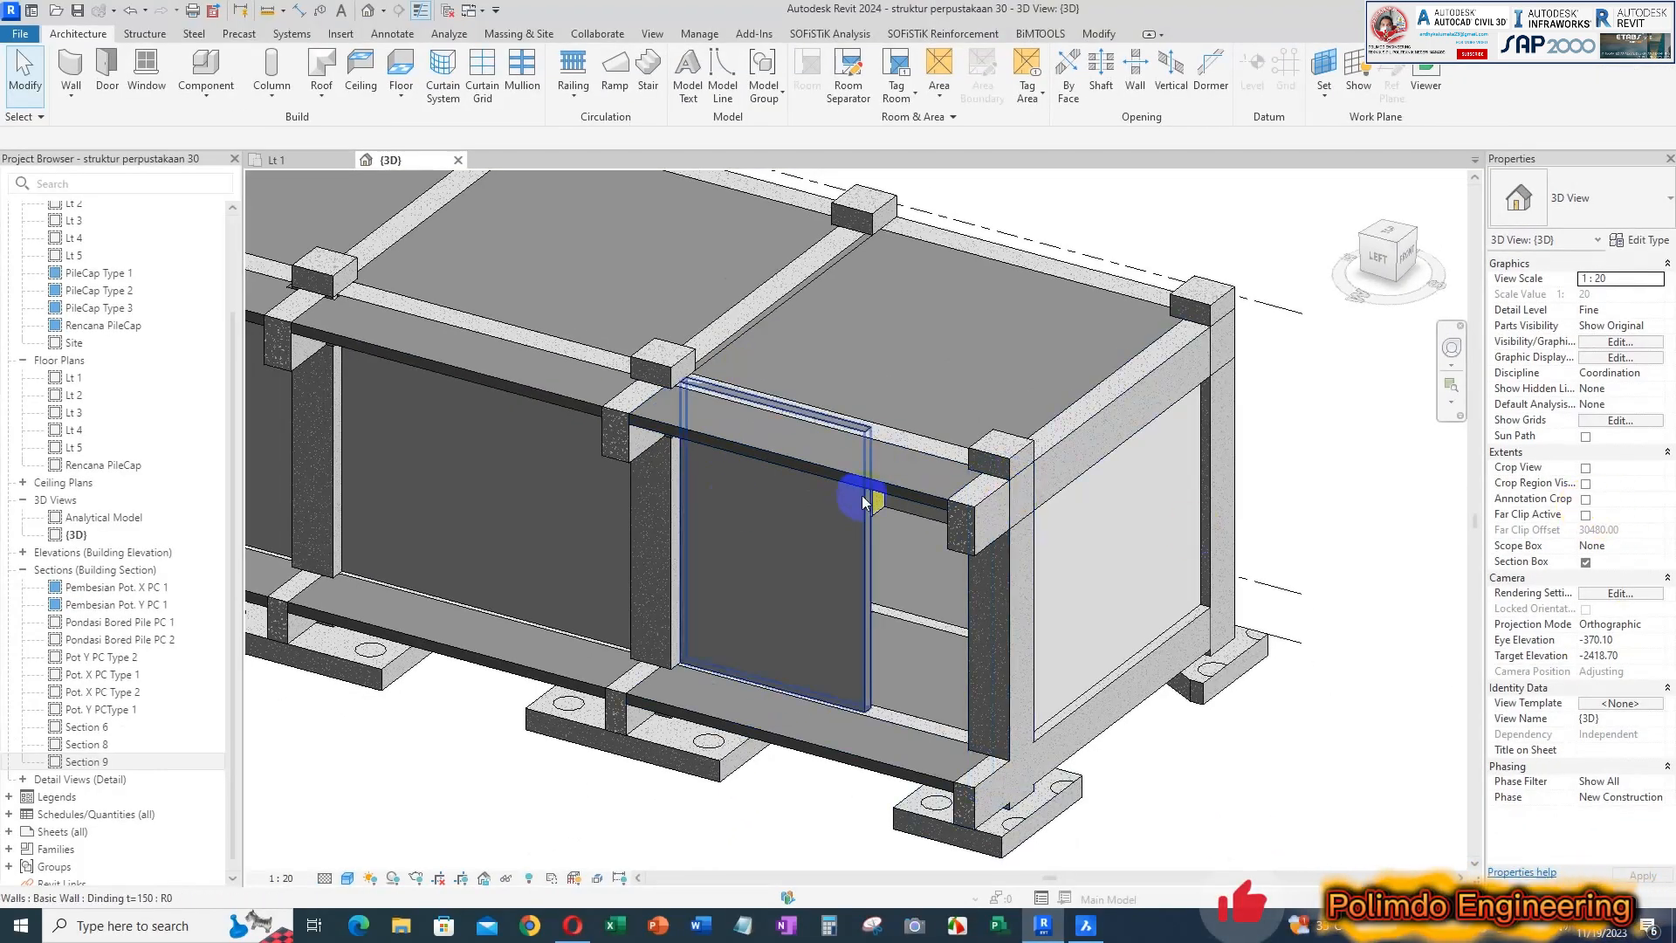
pyautogui.click(864, 502)
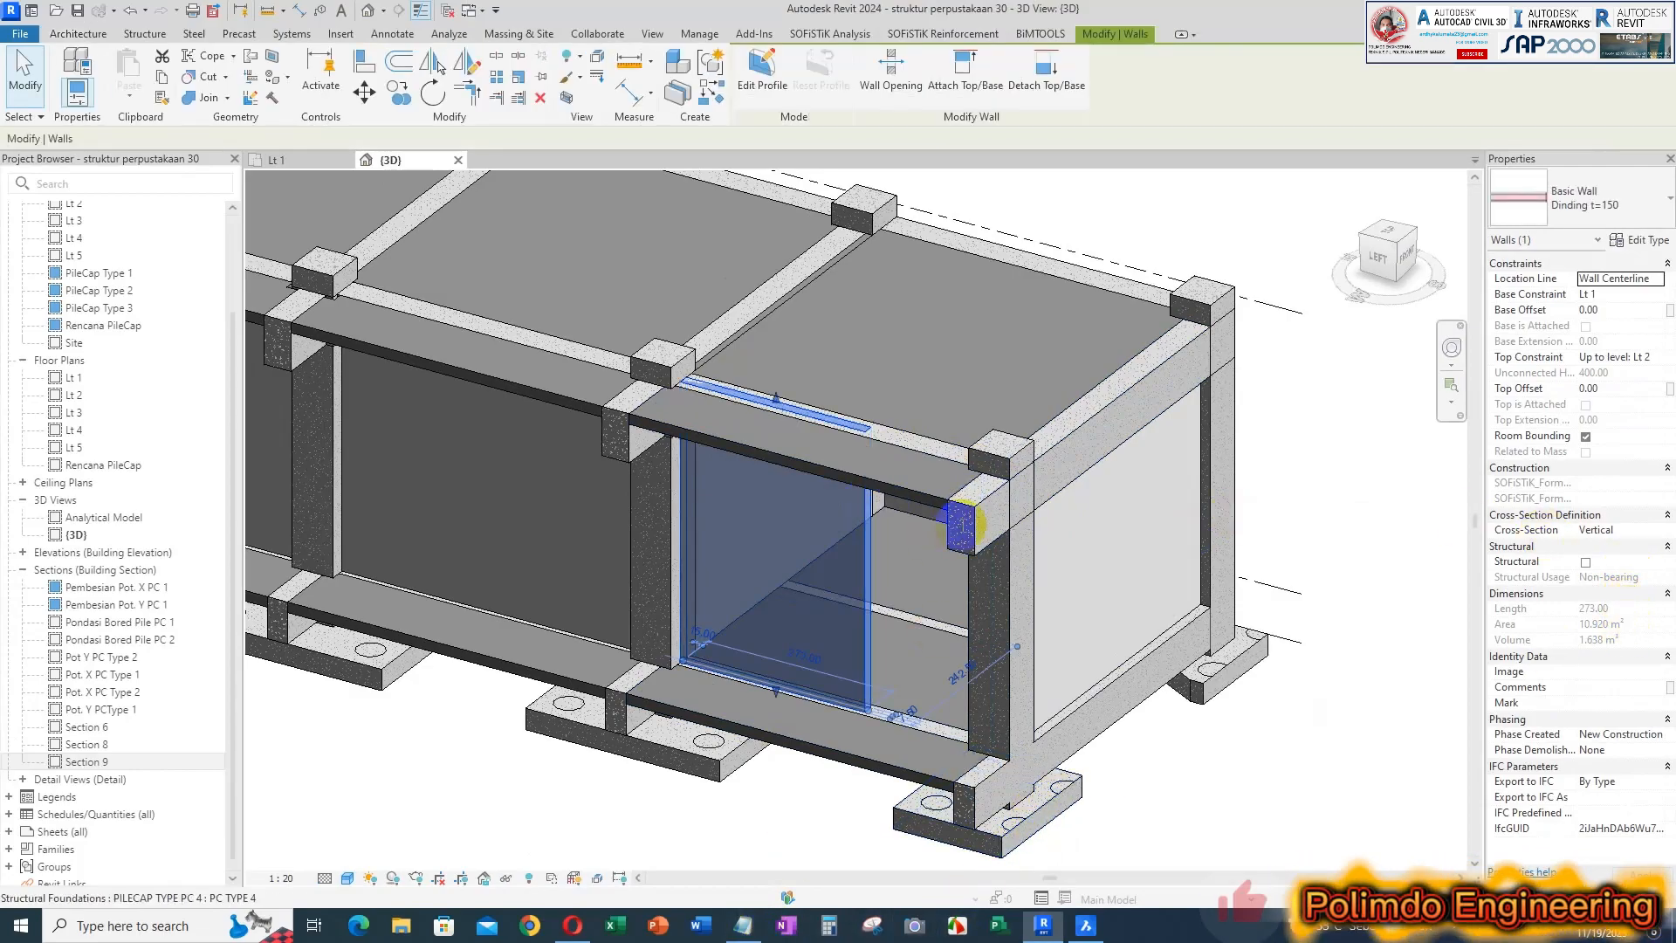
# Switch to Notepad, place a small window beside the model, and note "Luasan Awal 20.920 m2"
pyautogui.click(747, 932)
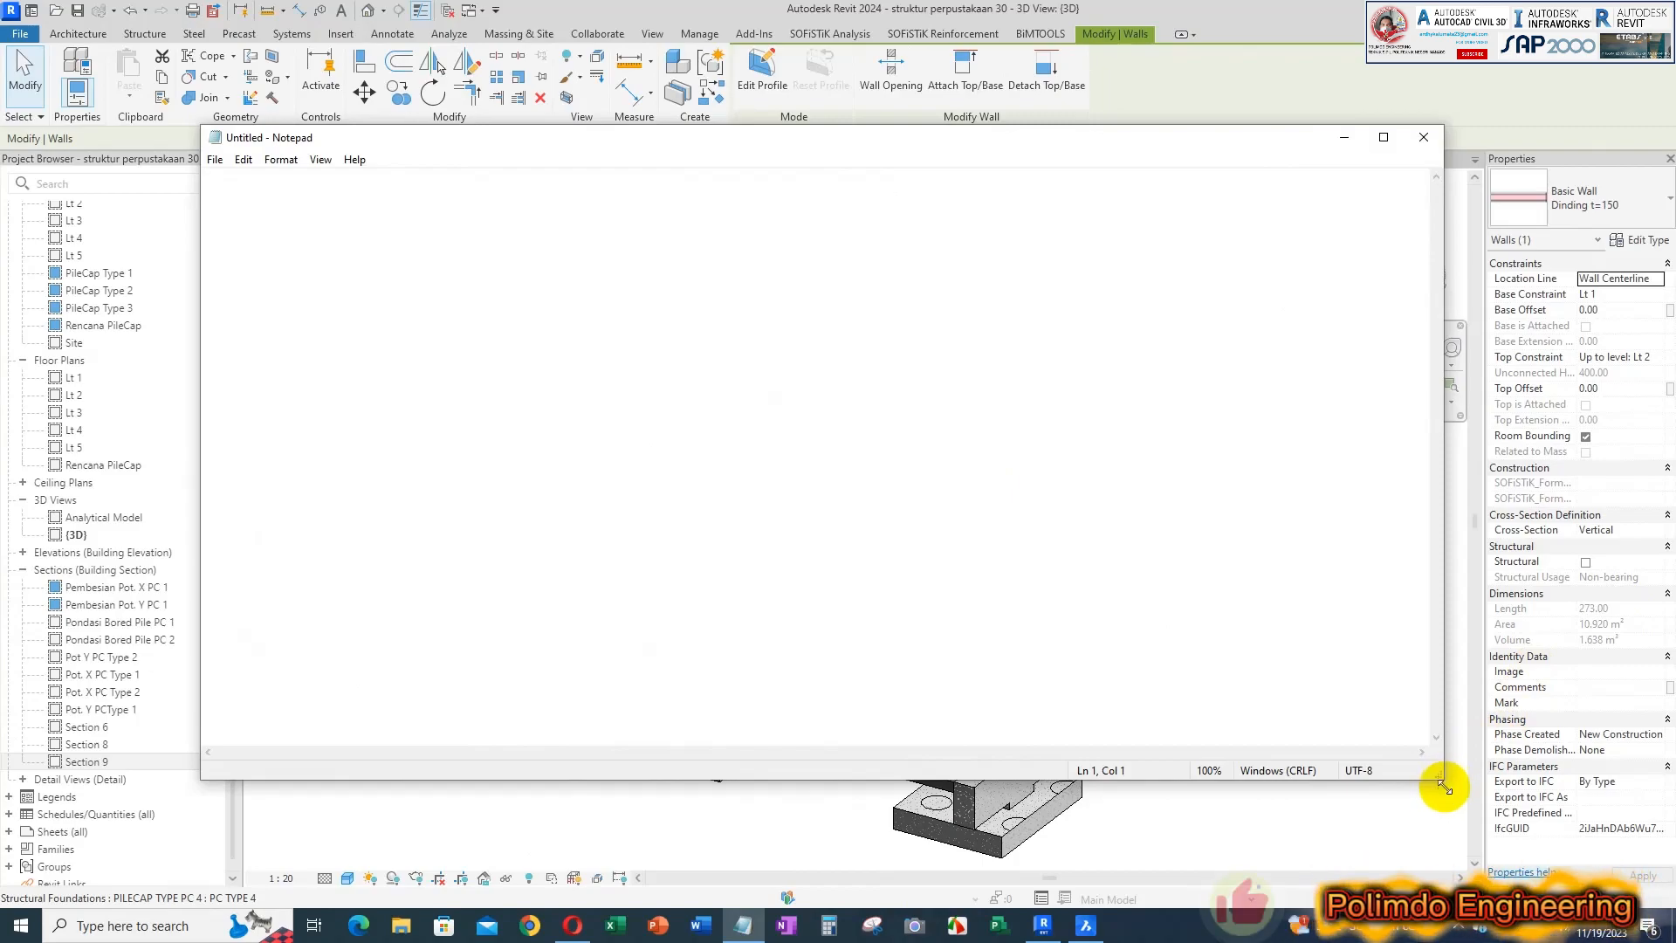
pyautogui.moveTo(1436, 786); pyautogui.dragTo(666, 622)
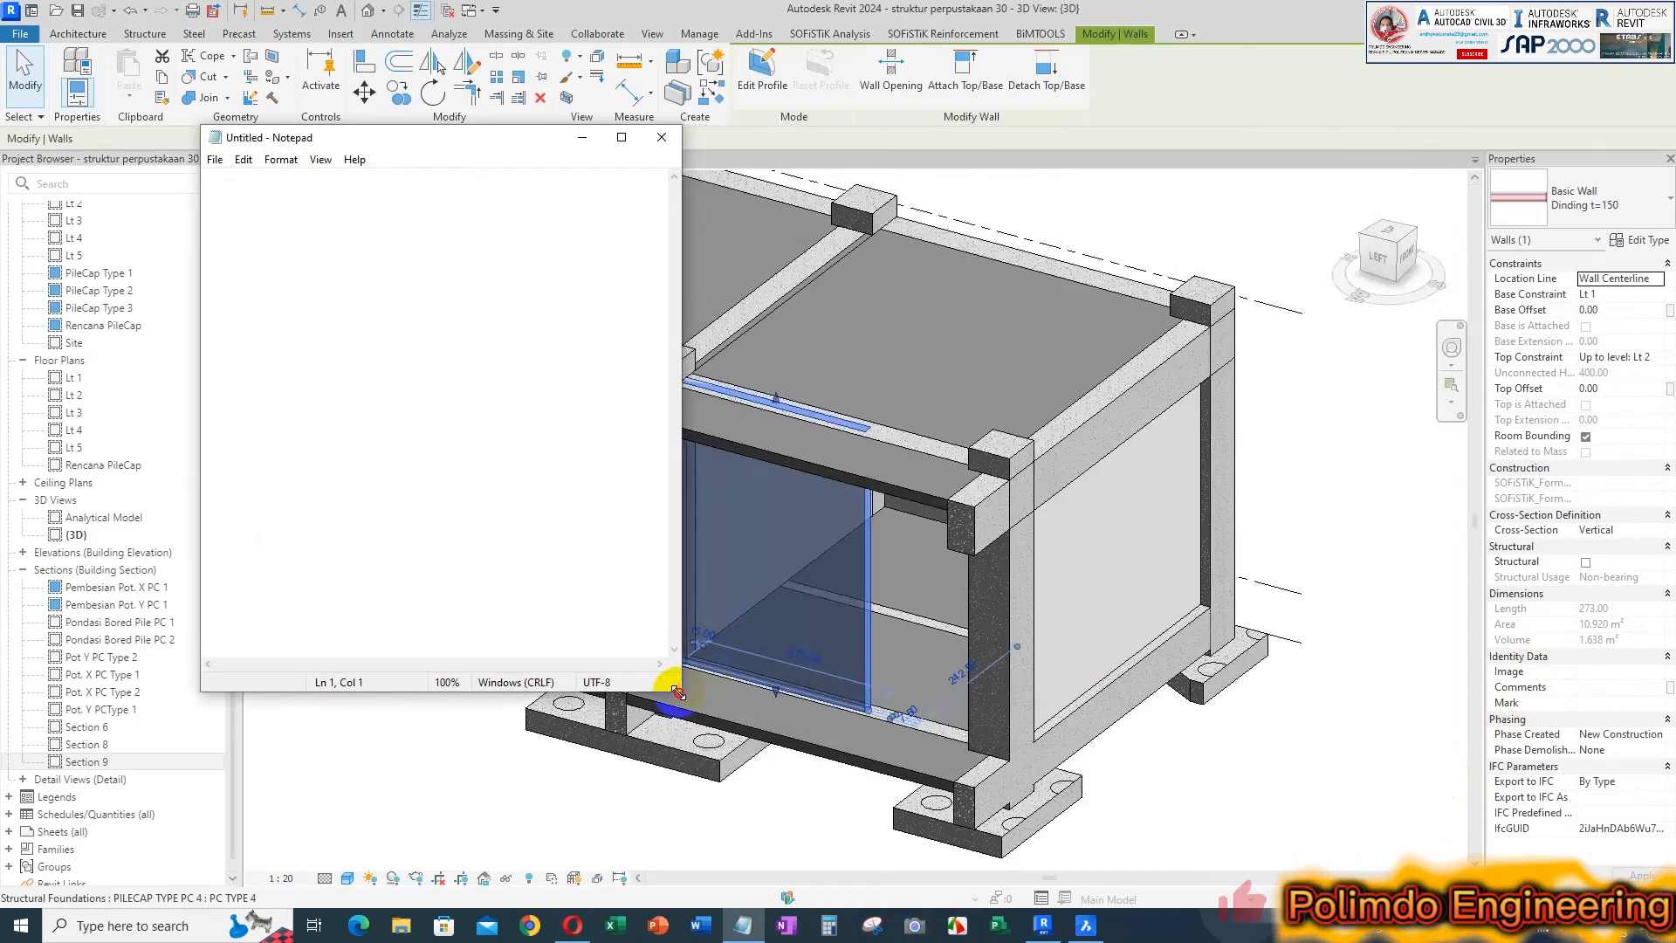
pyautogui.moveTo(593, 137); pyautogui.dragTo(1217, 213)
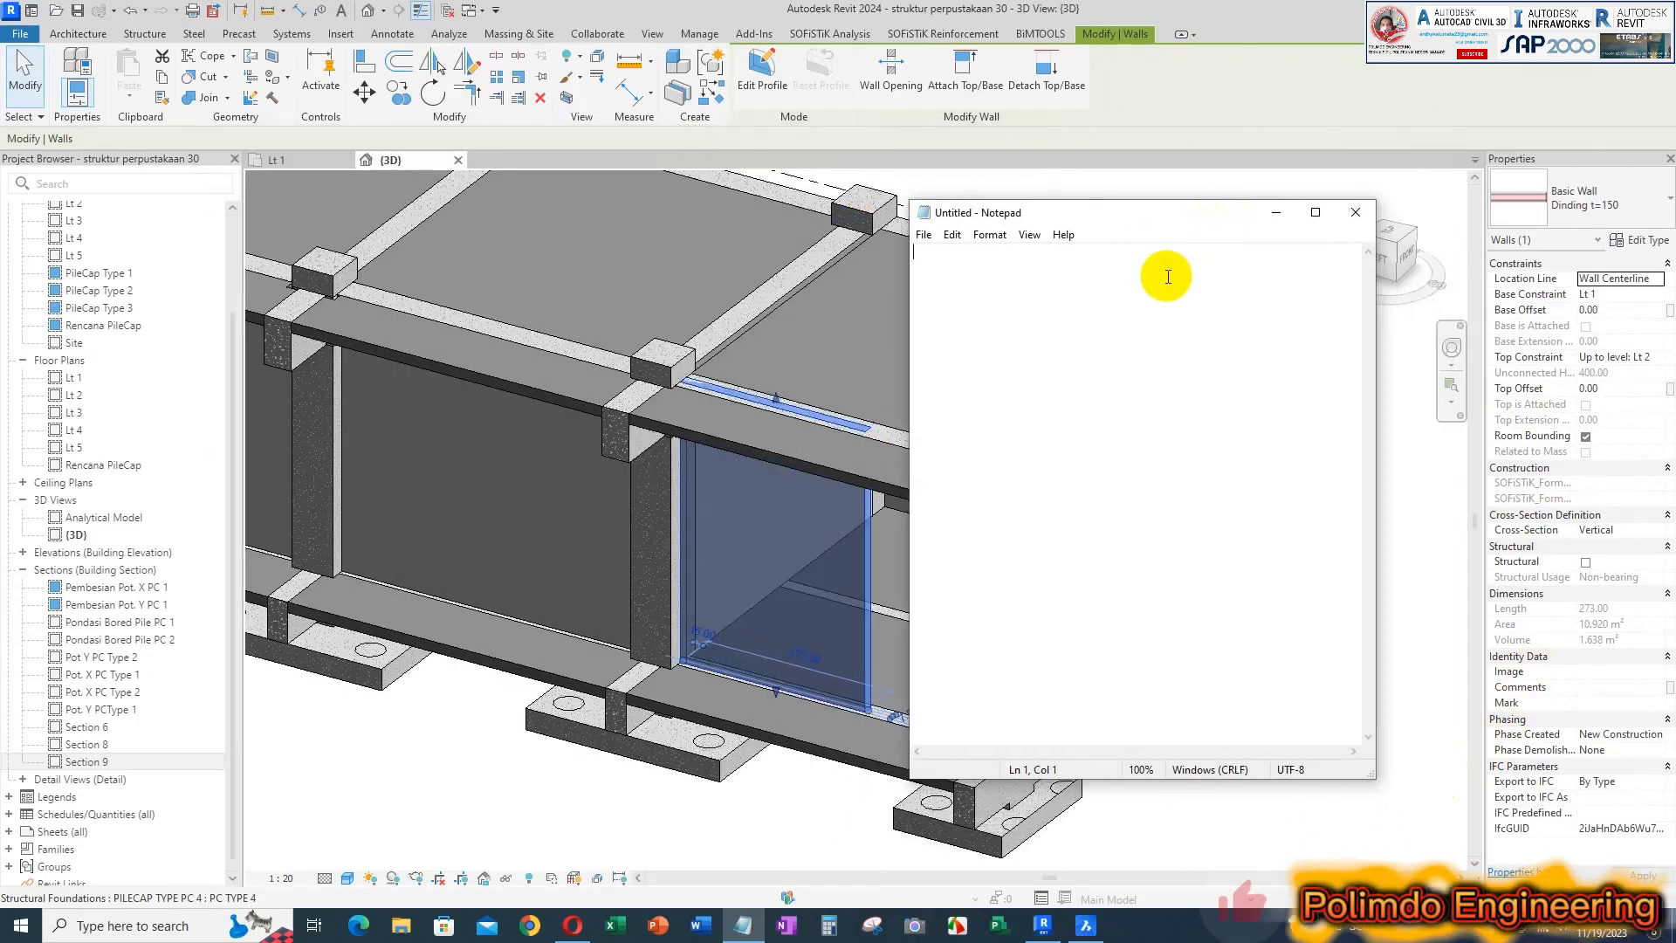
pyautogui.write('Luasa')
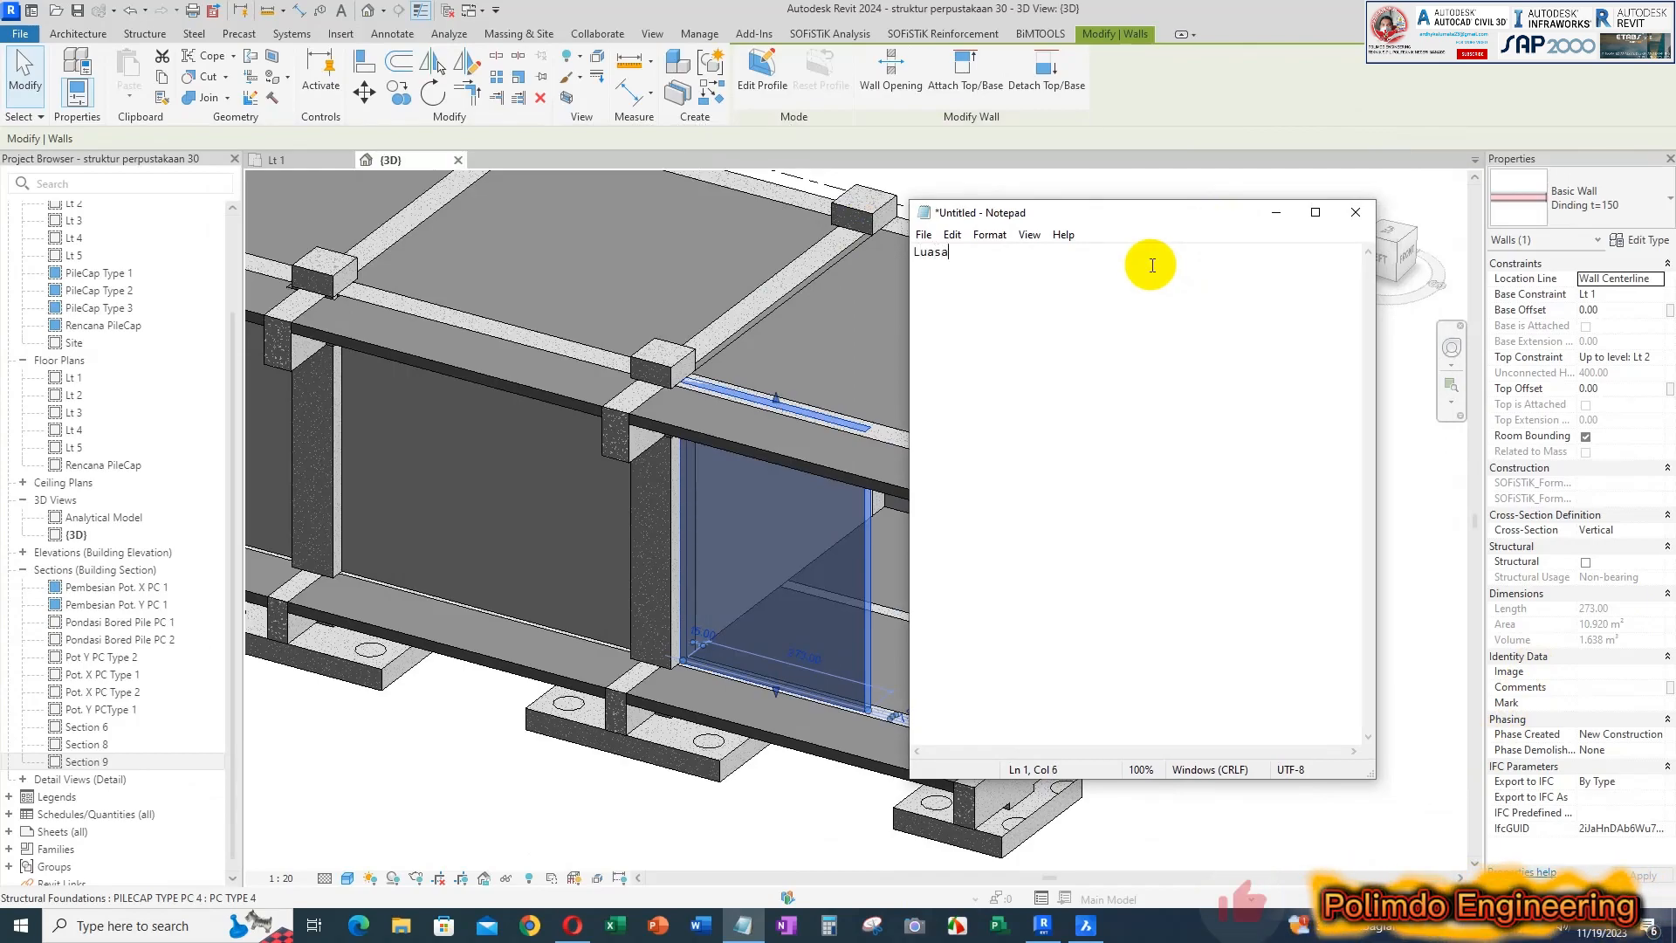
pyautogui.write('n Awal 20.920 m2')
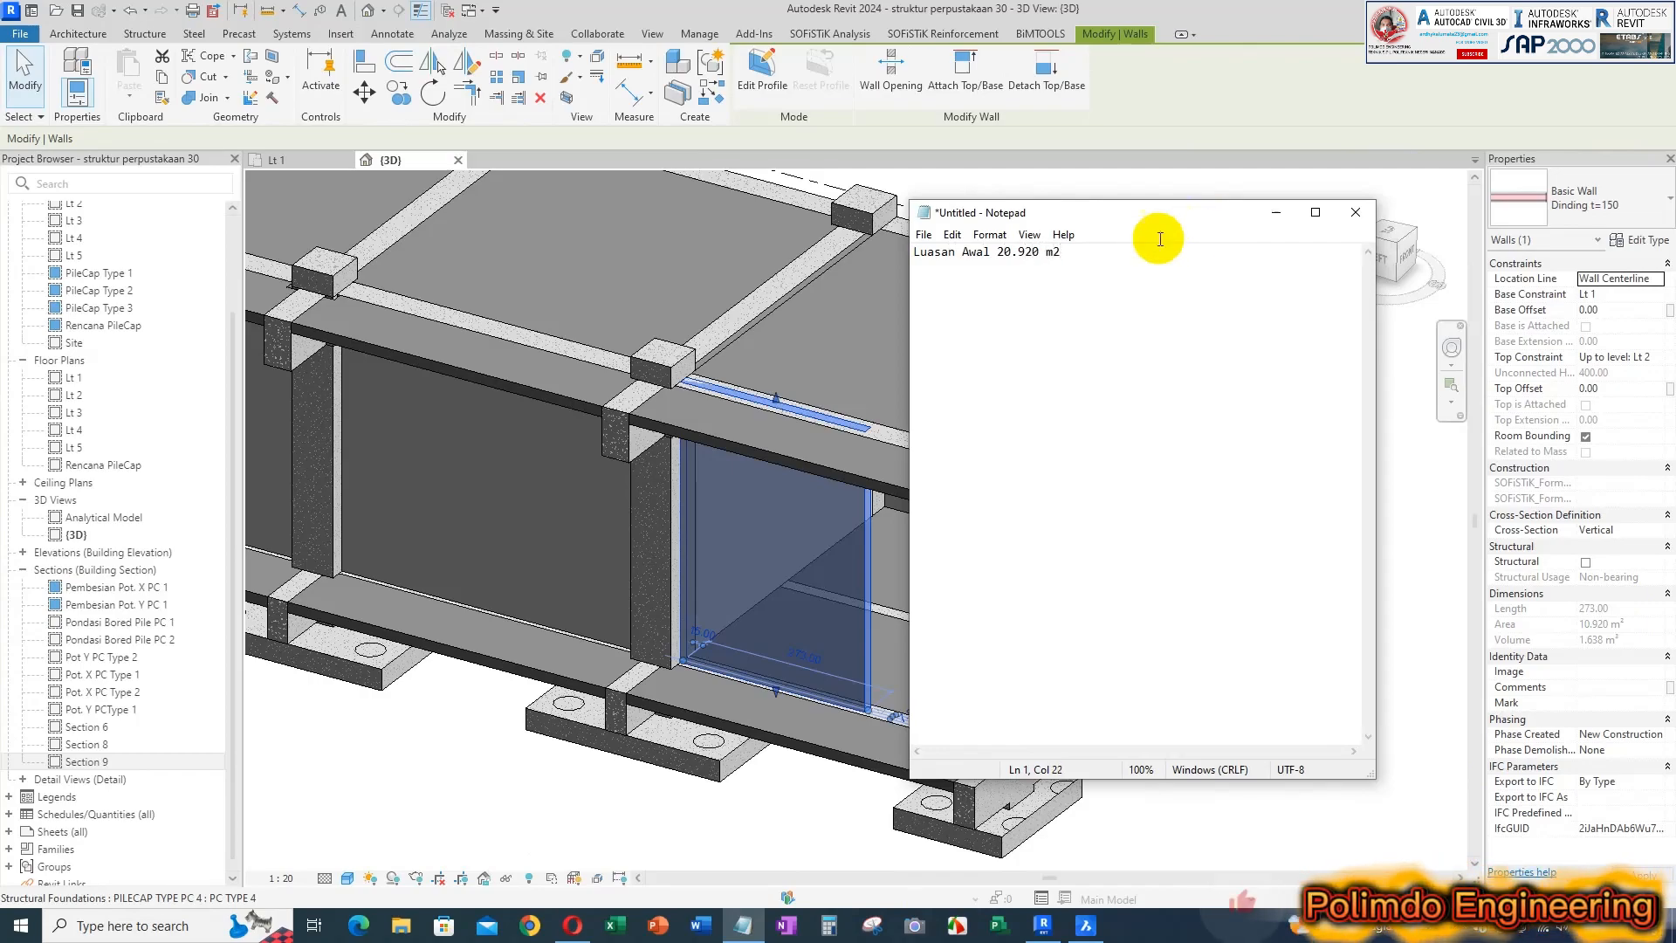
pyautogui.moveTo(1048, 216); pyautogui.dragTo(1075, 216)
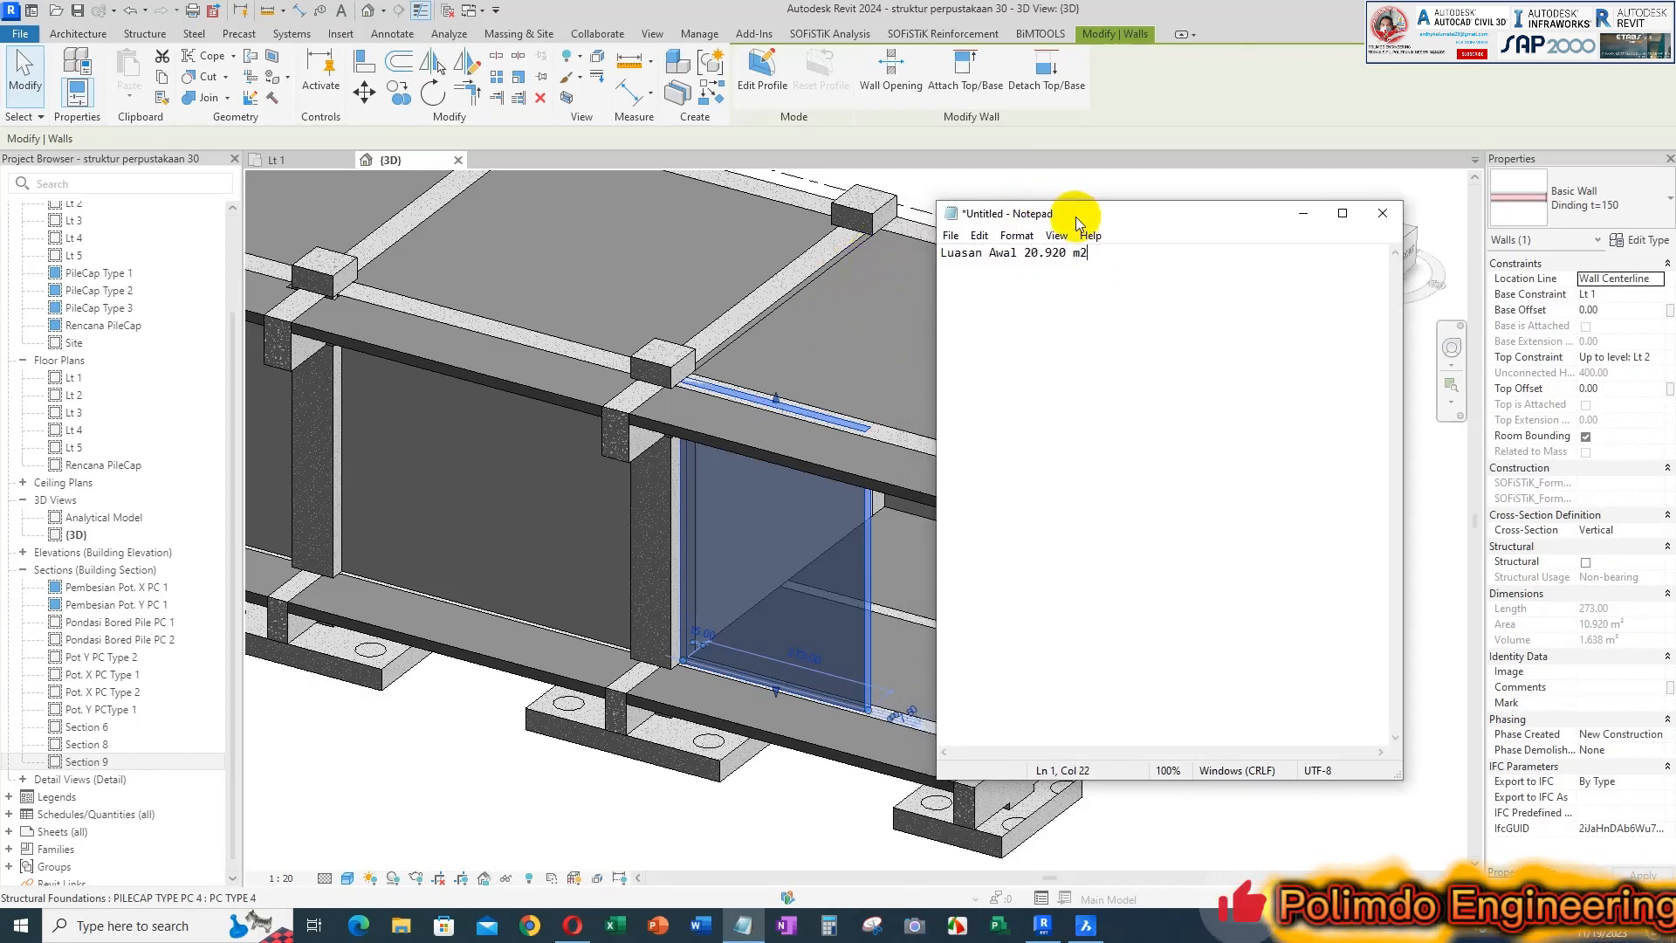
# Join the short Dinding t=150 wall in the end bay with its Lt 1 Balok 40/60 beam
pyautogui.click(929, 188)
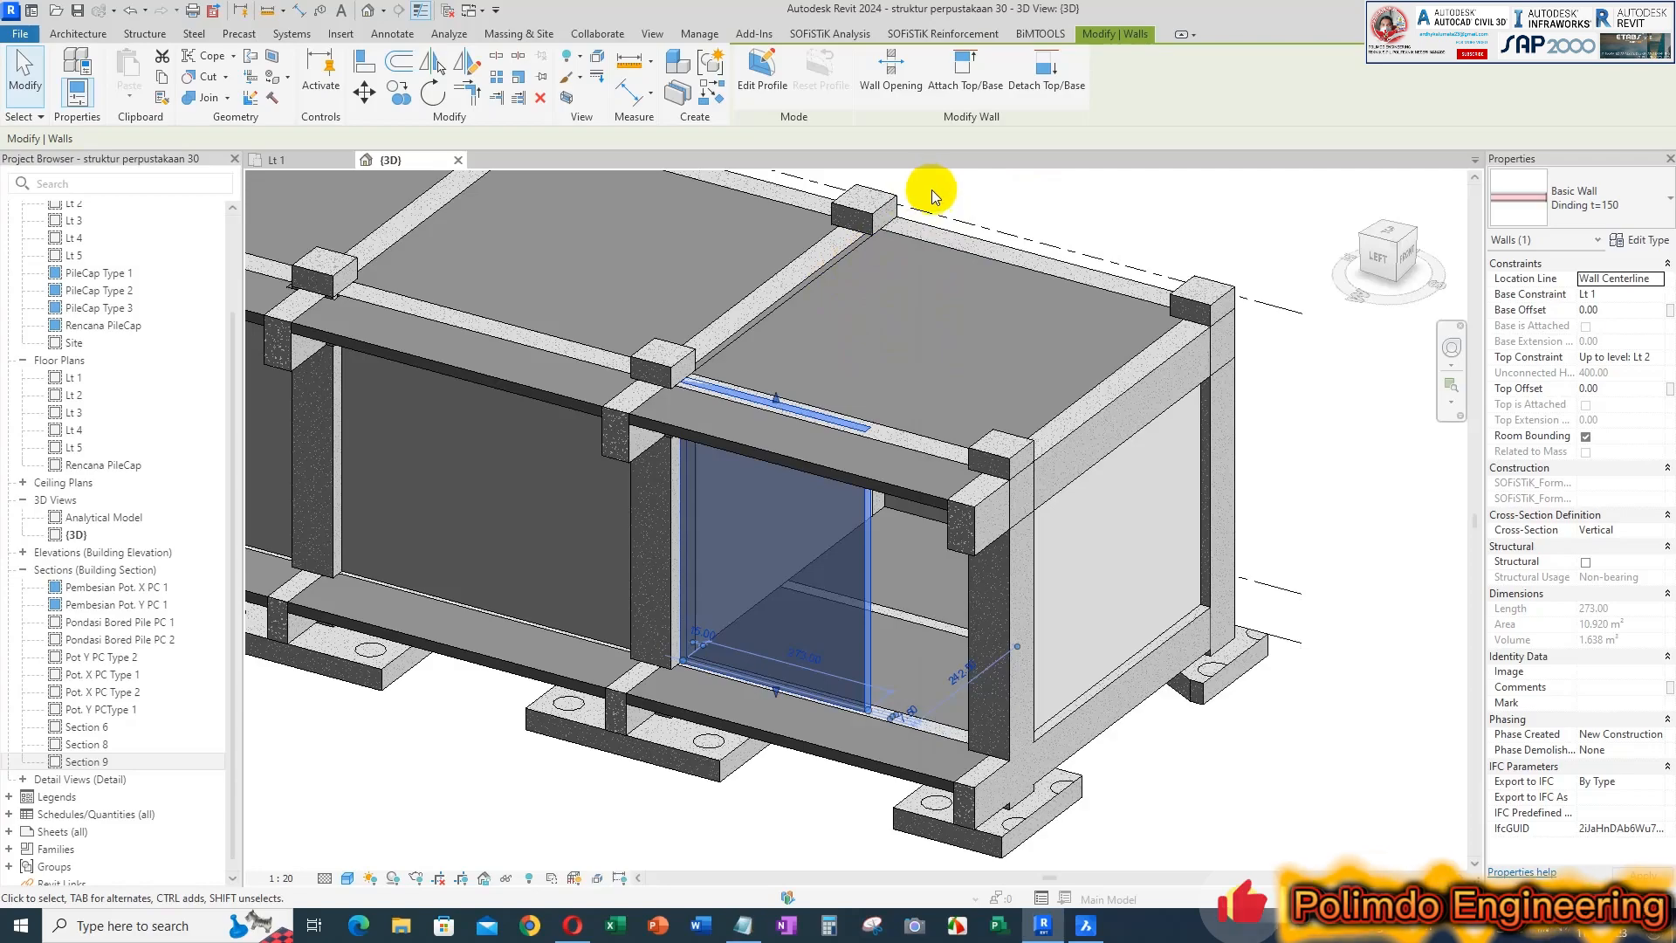
pyautogui.click(206, 100)
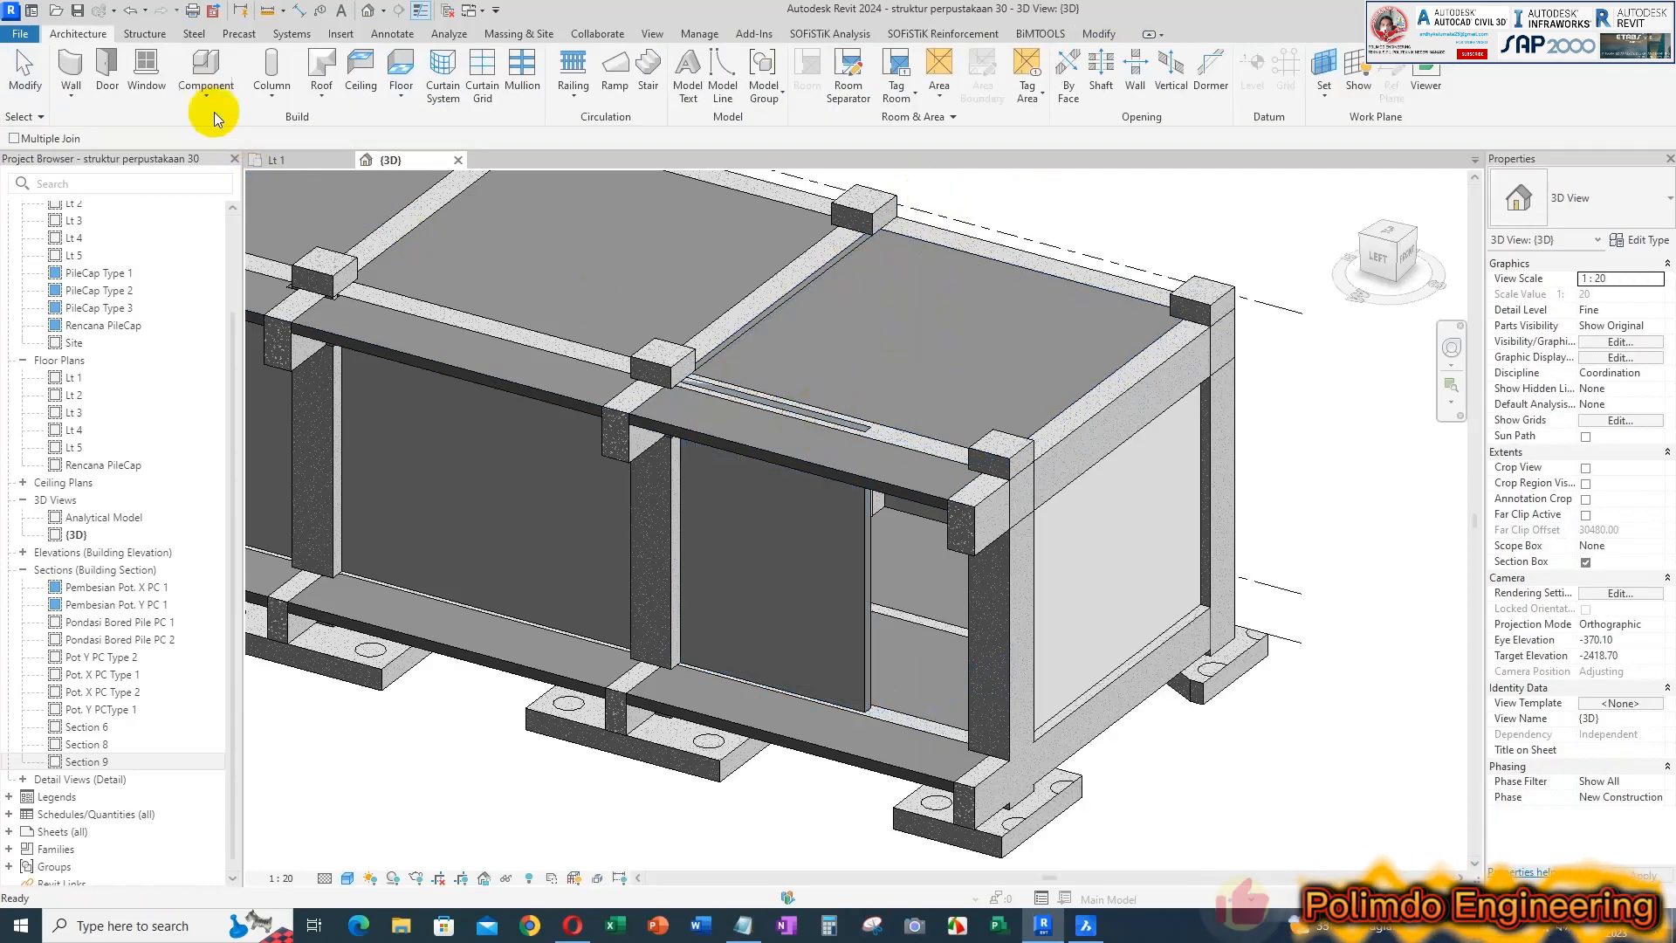
pyautogui.click(868, 516)
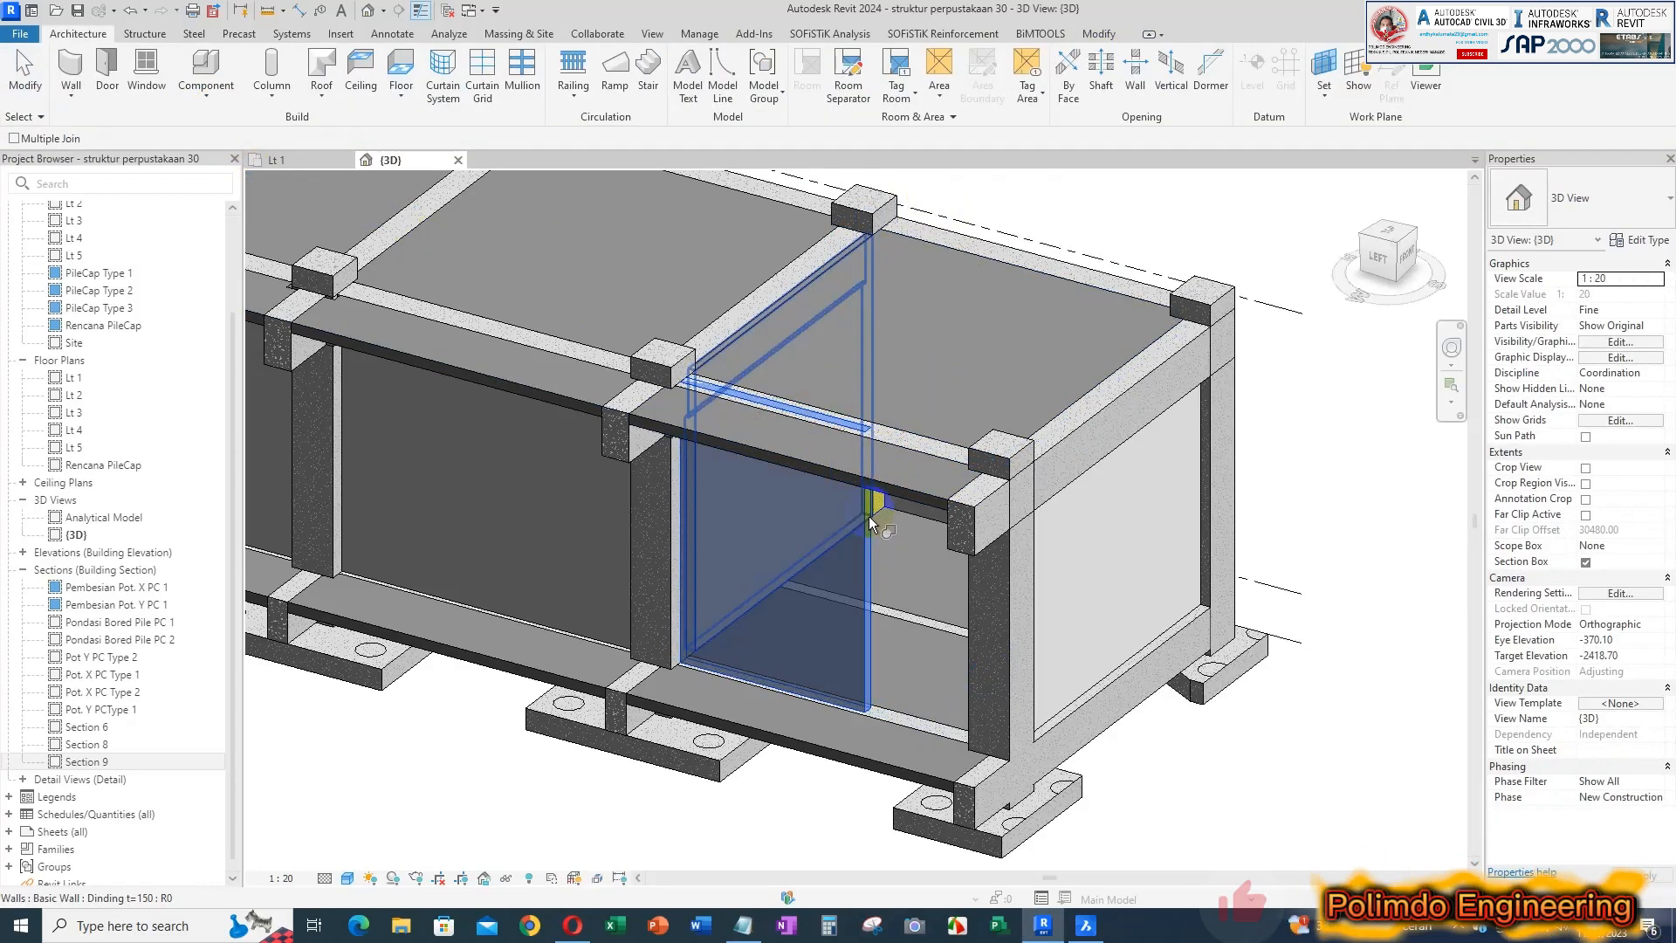
pyautogui.click(913, 449)
pyautogui.press('Escape')
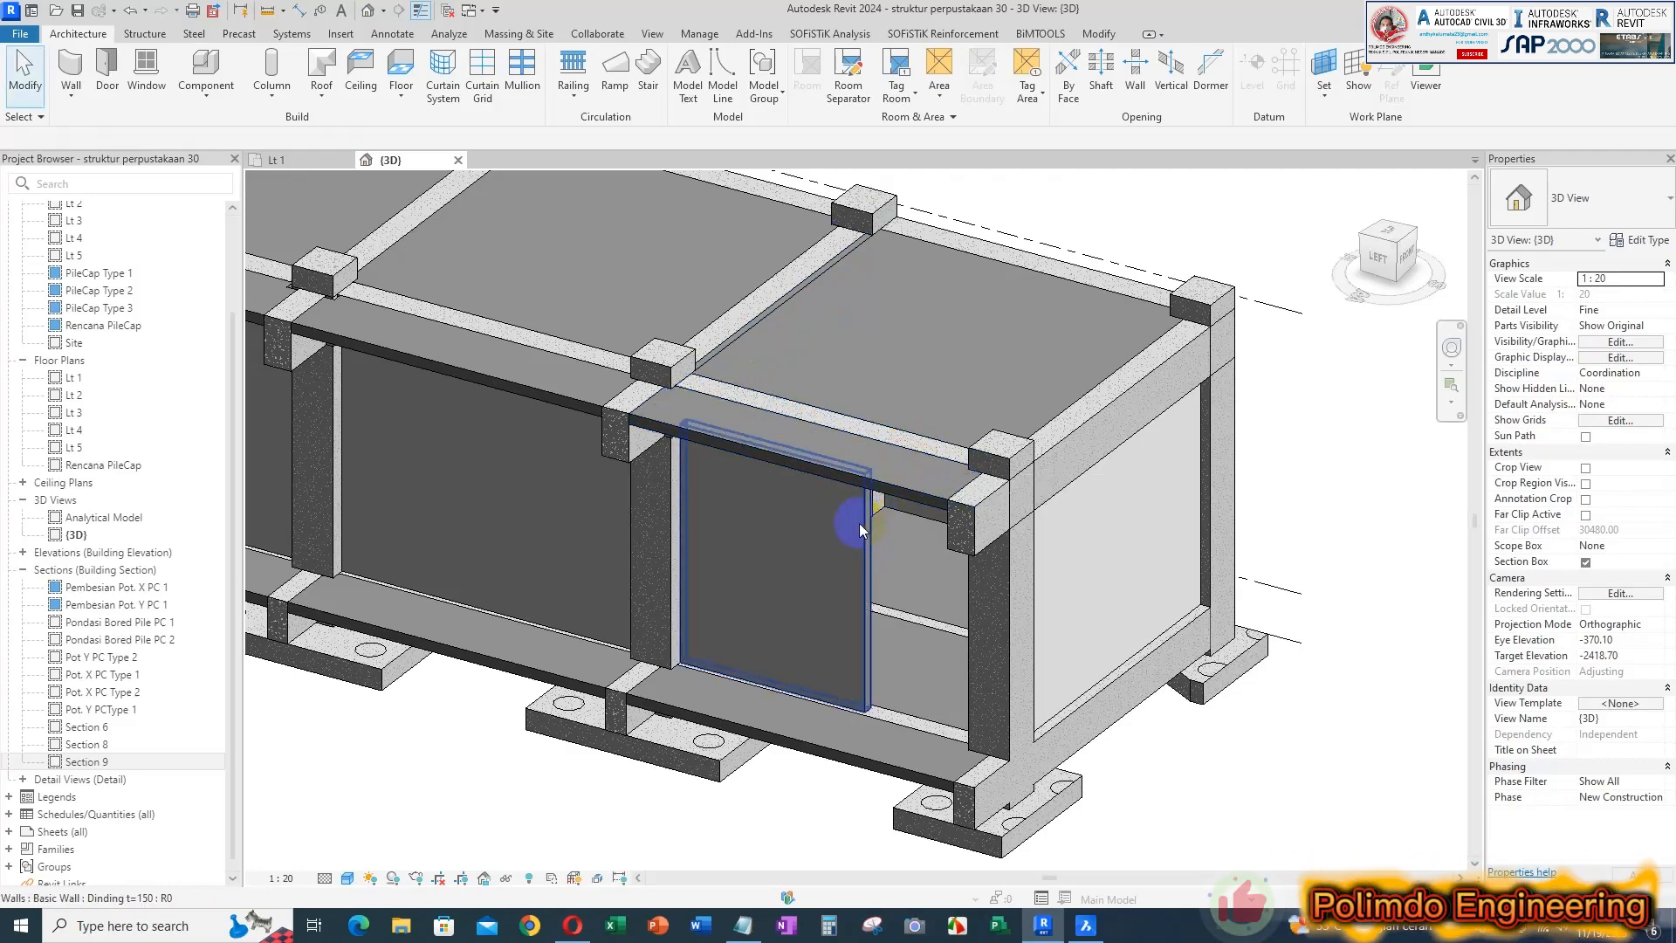
# Select the joined end-bay wall, check its area, and note "Luasan Bersih 9.282 m2" in Notepad
pyautogui.click(864, 529)
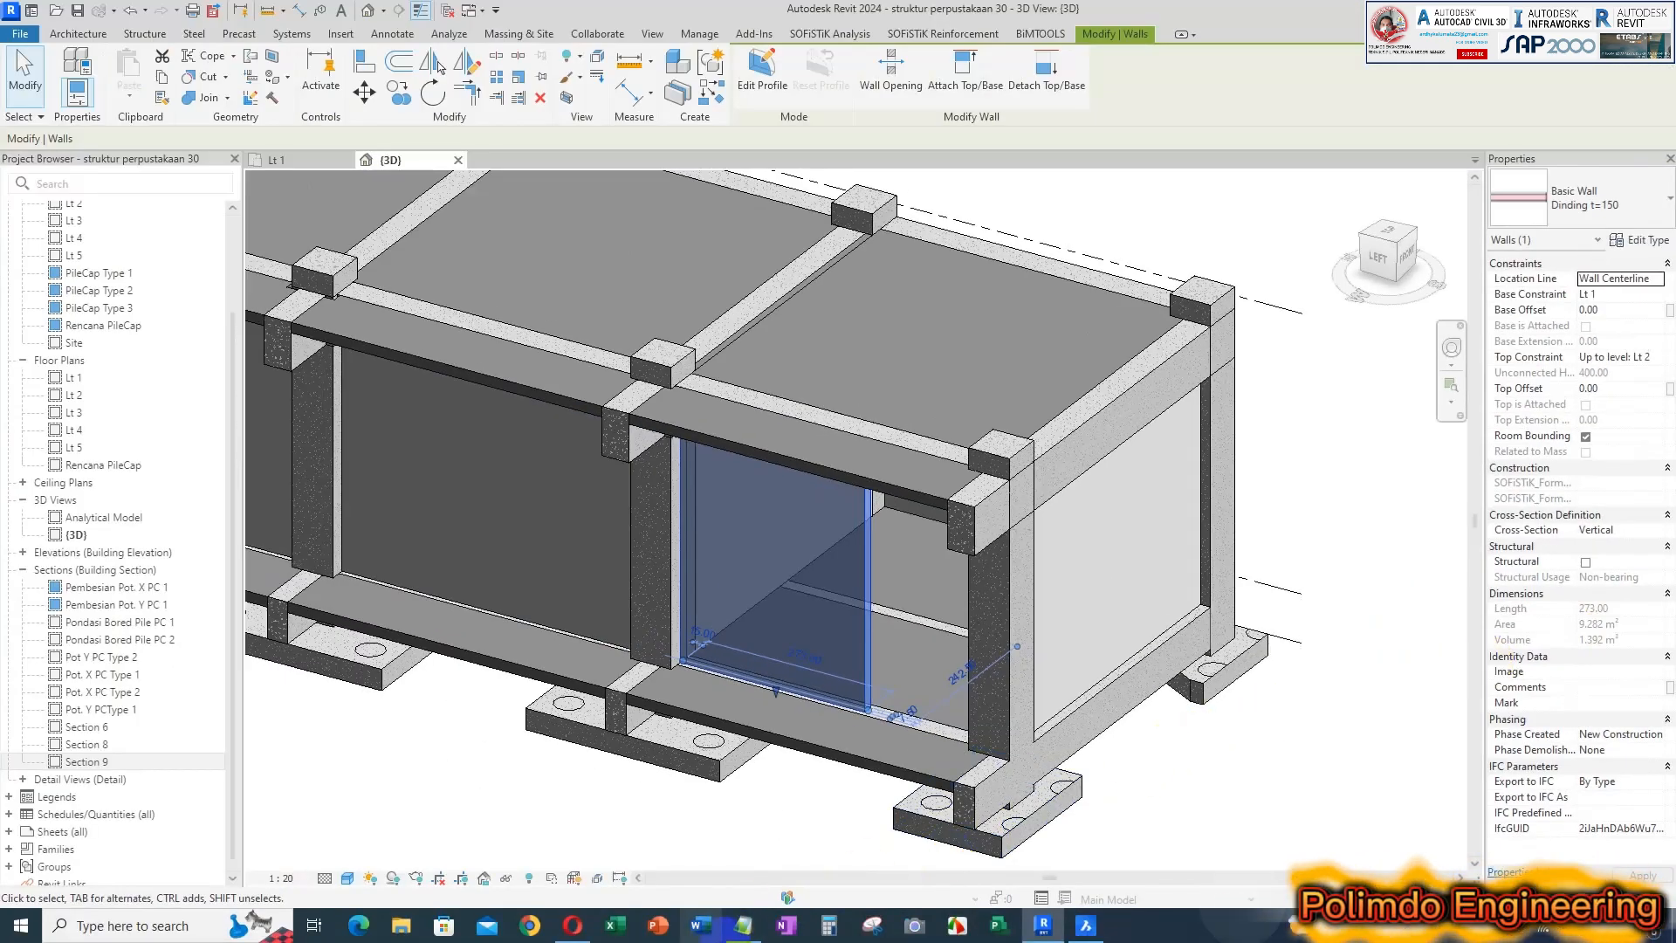
pyautogui.click(743, 925)
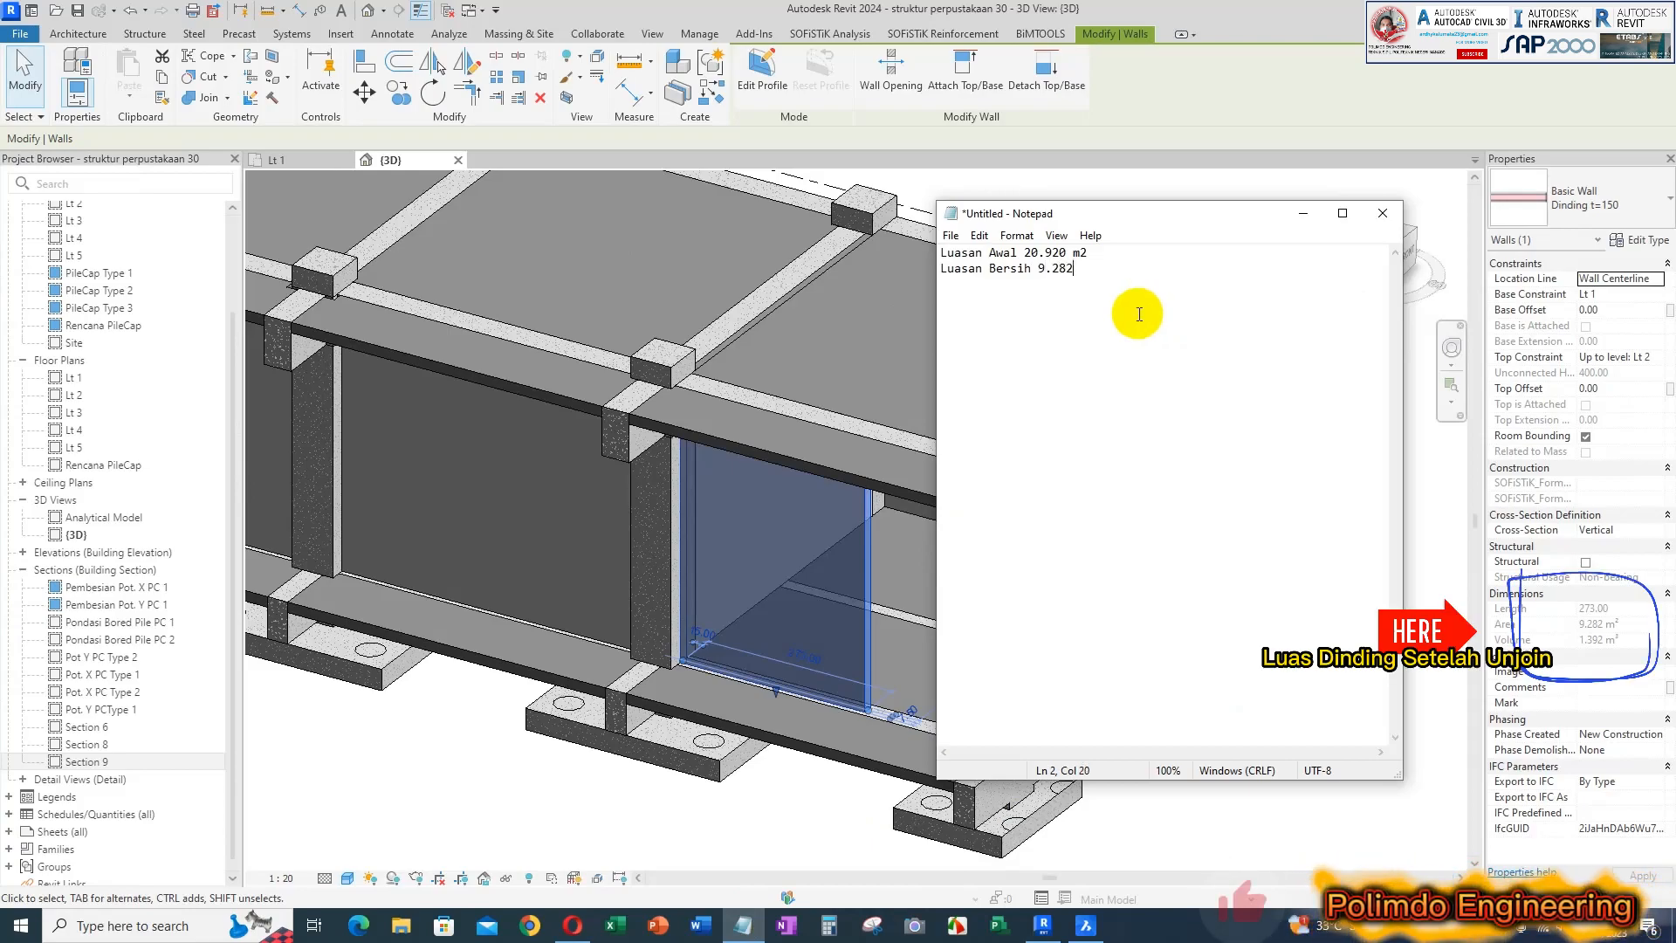
pyautogui.write('m2')
pyautogui.press('Return')
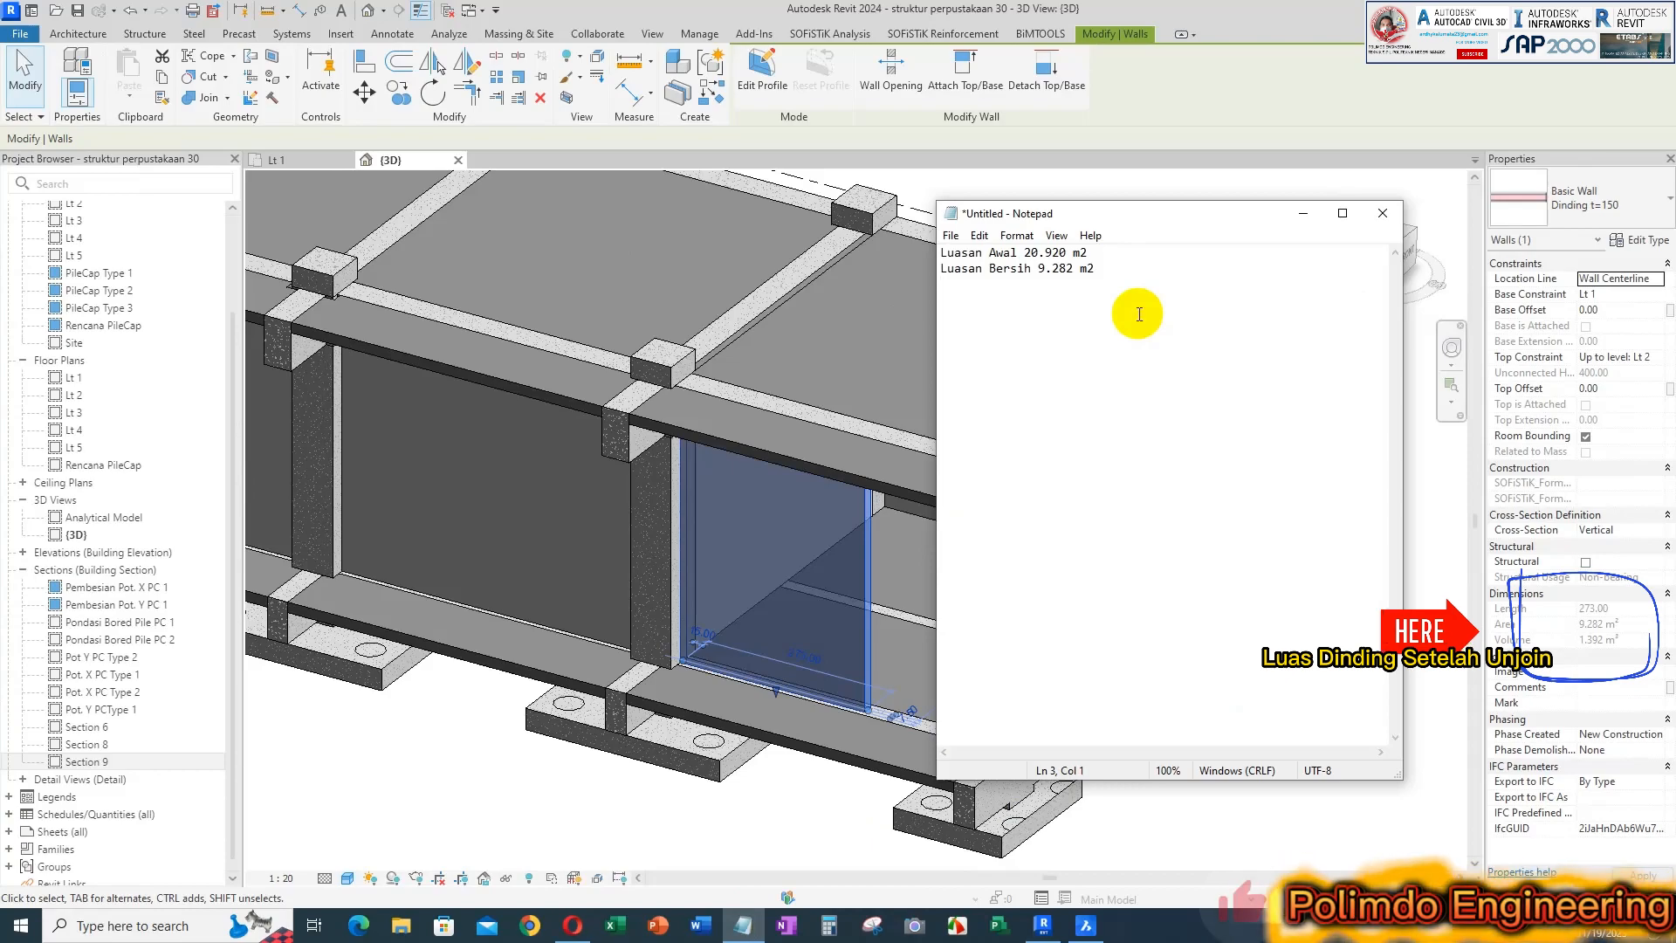
pyautogui.click(829, 925)
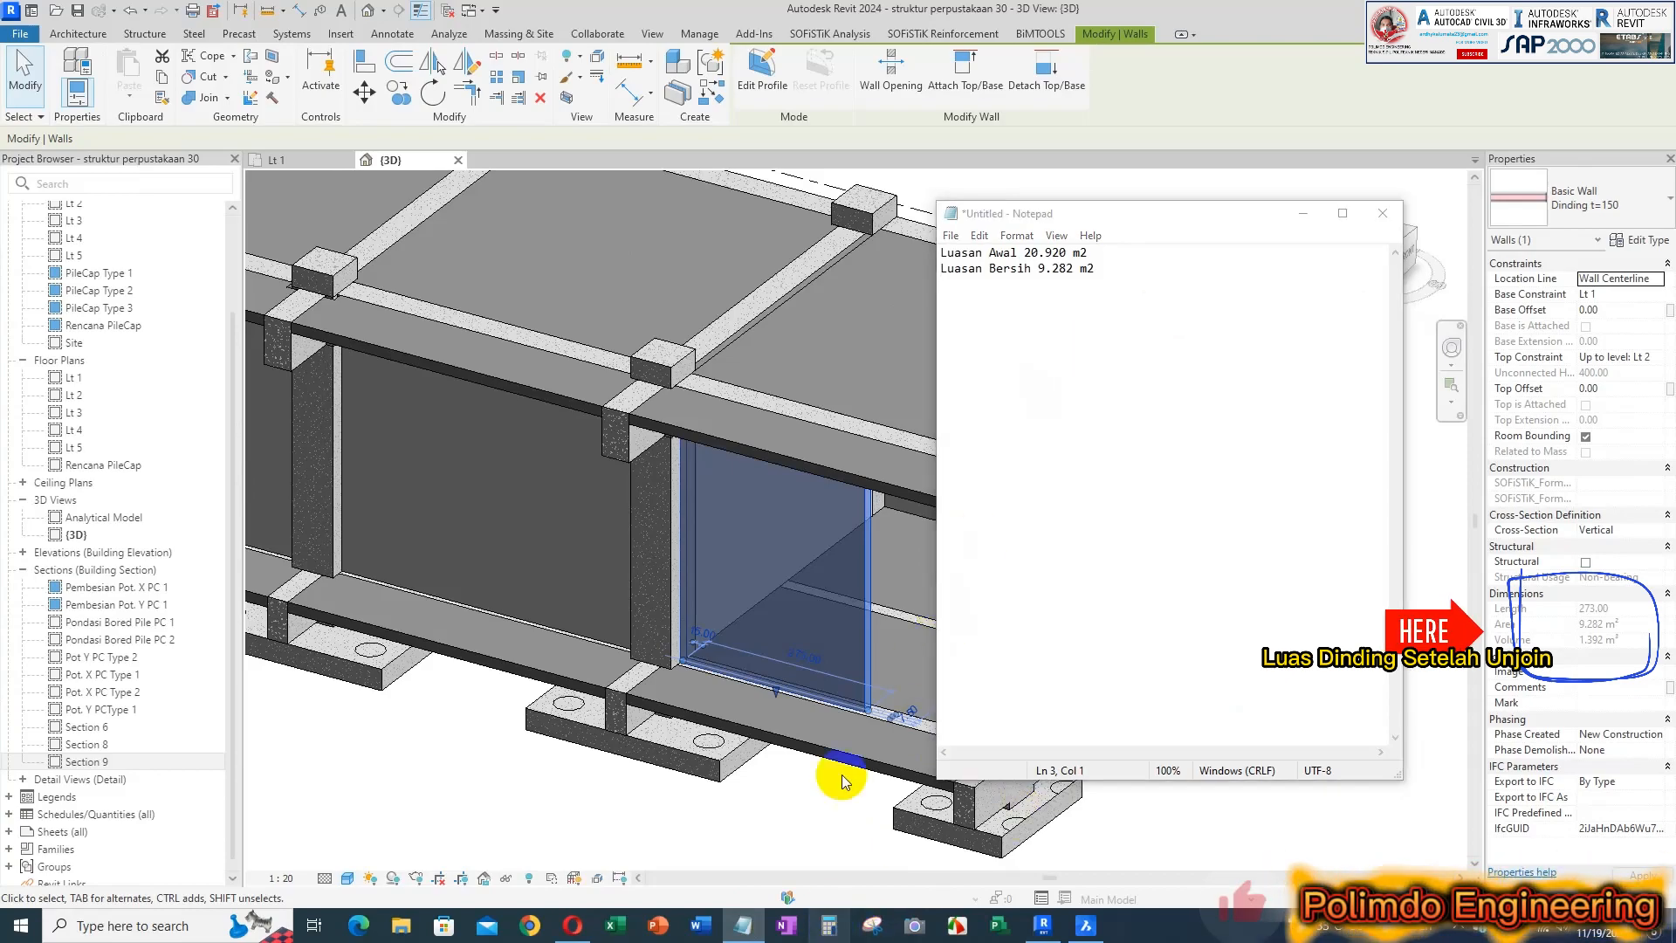
pyautogui.moveTo(1054, 225); pyautogui.dragTo(1055, 325)
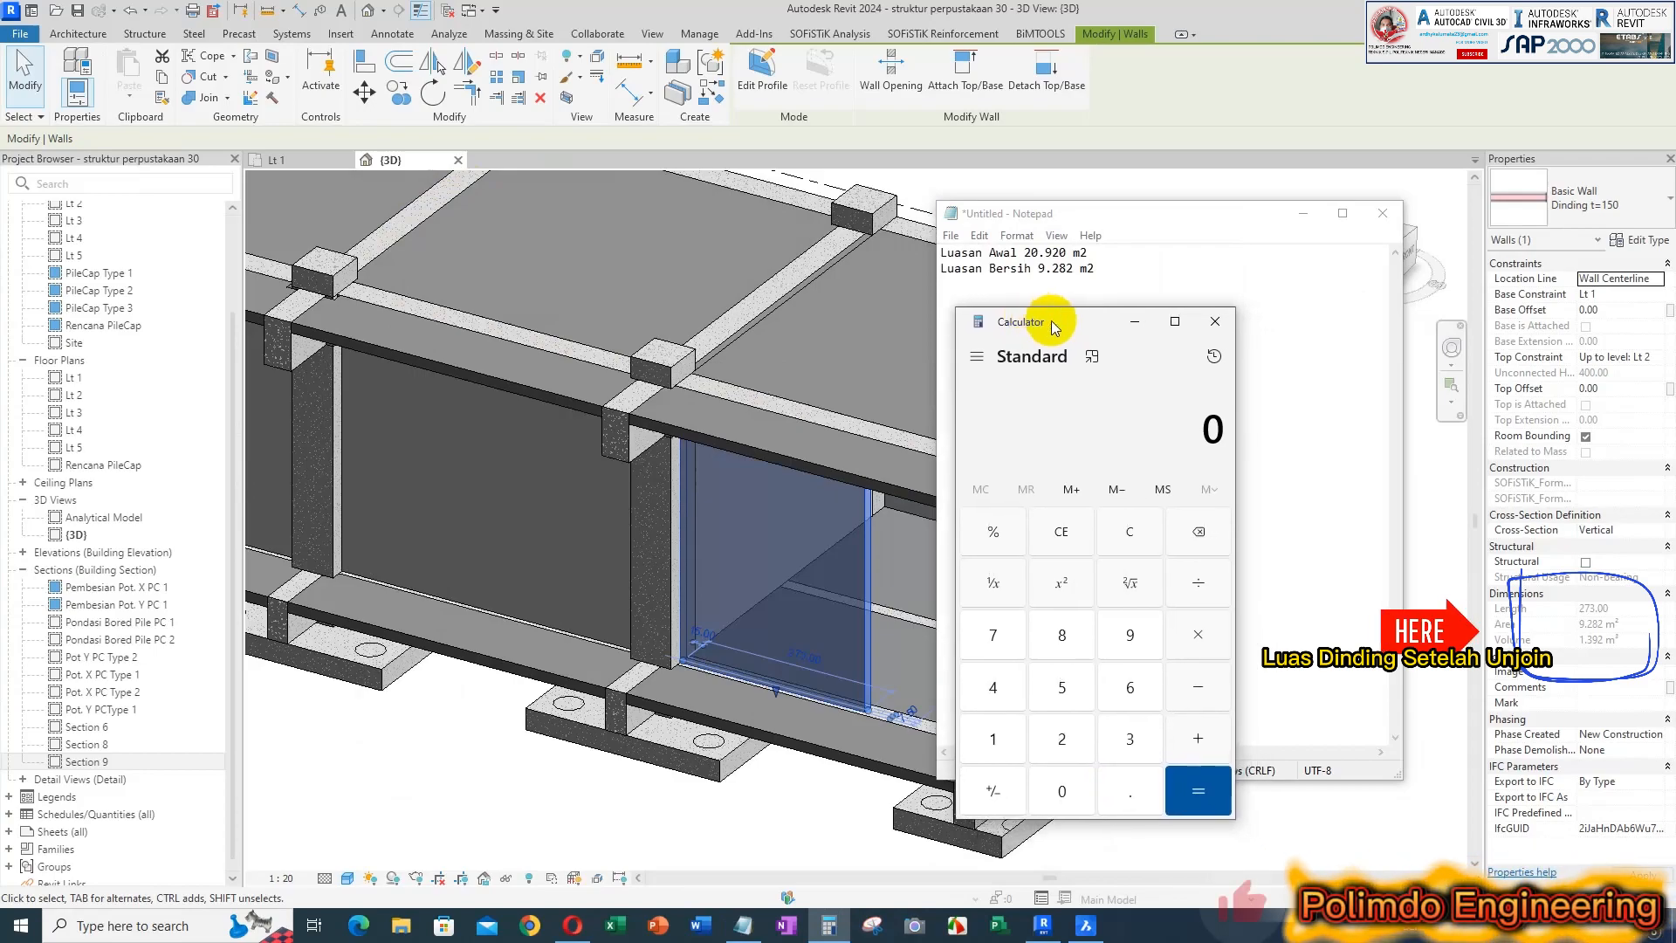
pyautogui.write('20')
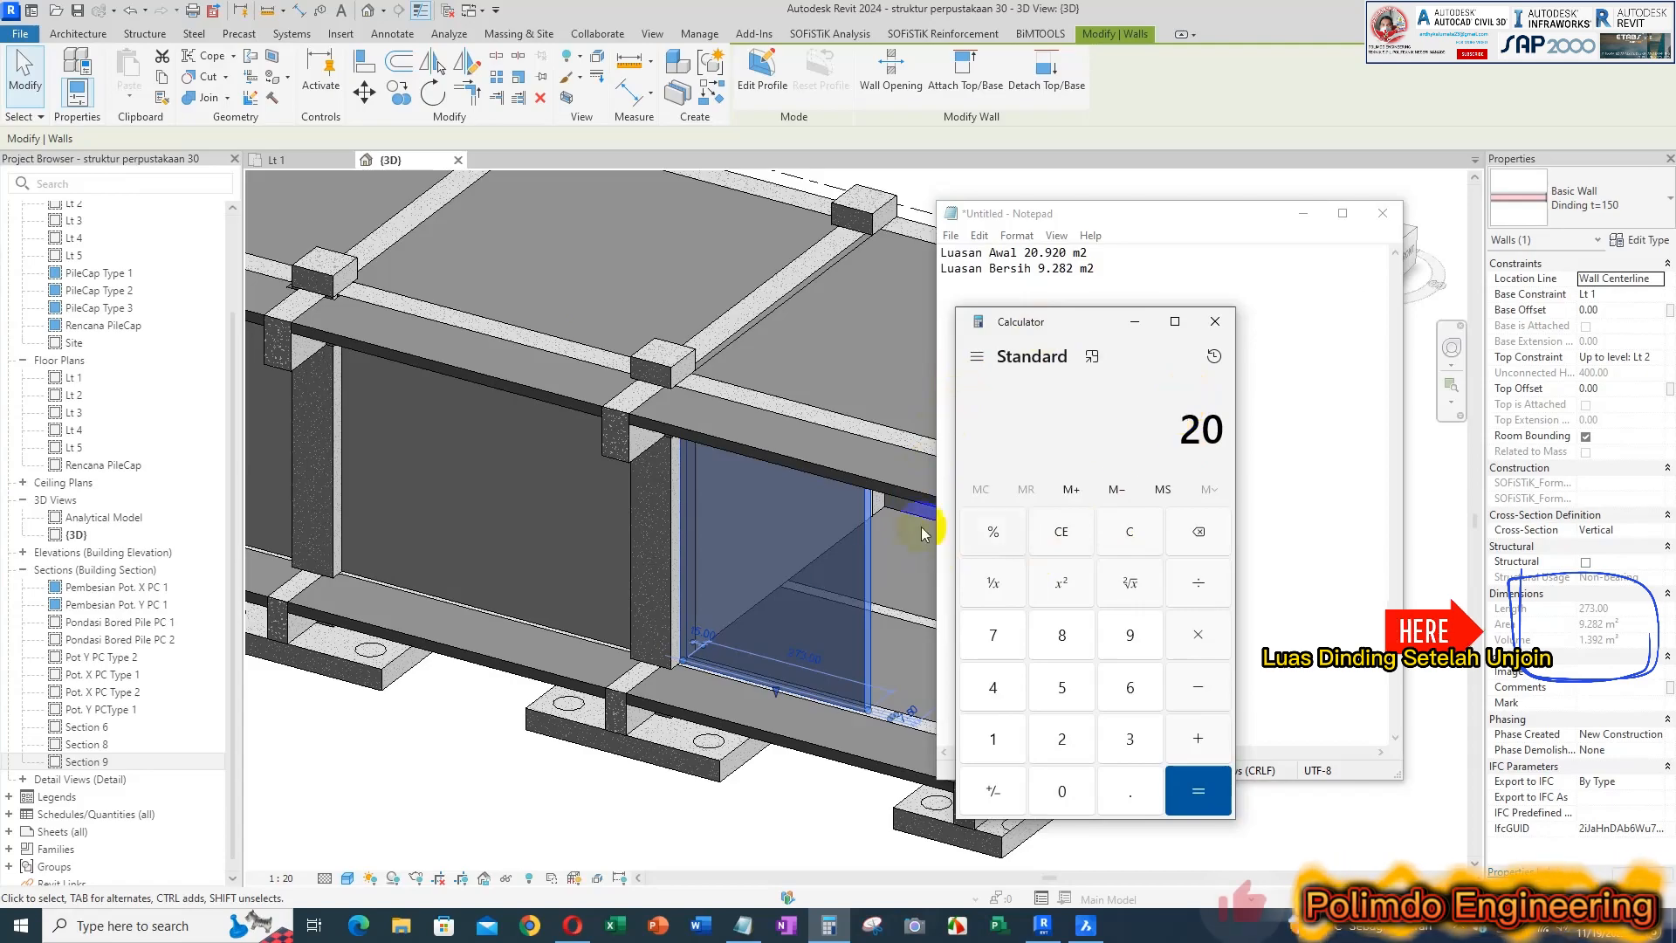
# Reselect the end-bay wall and compare its area with the values noted in Notepad
pyautogui.click(852, 565)
pyautogui.press('Escape')
pyautogui.click(863, 585)
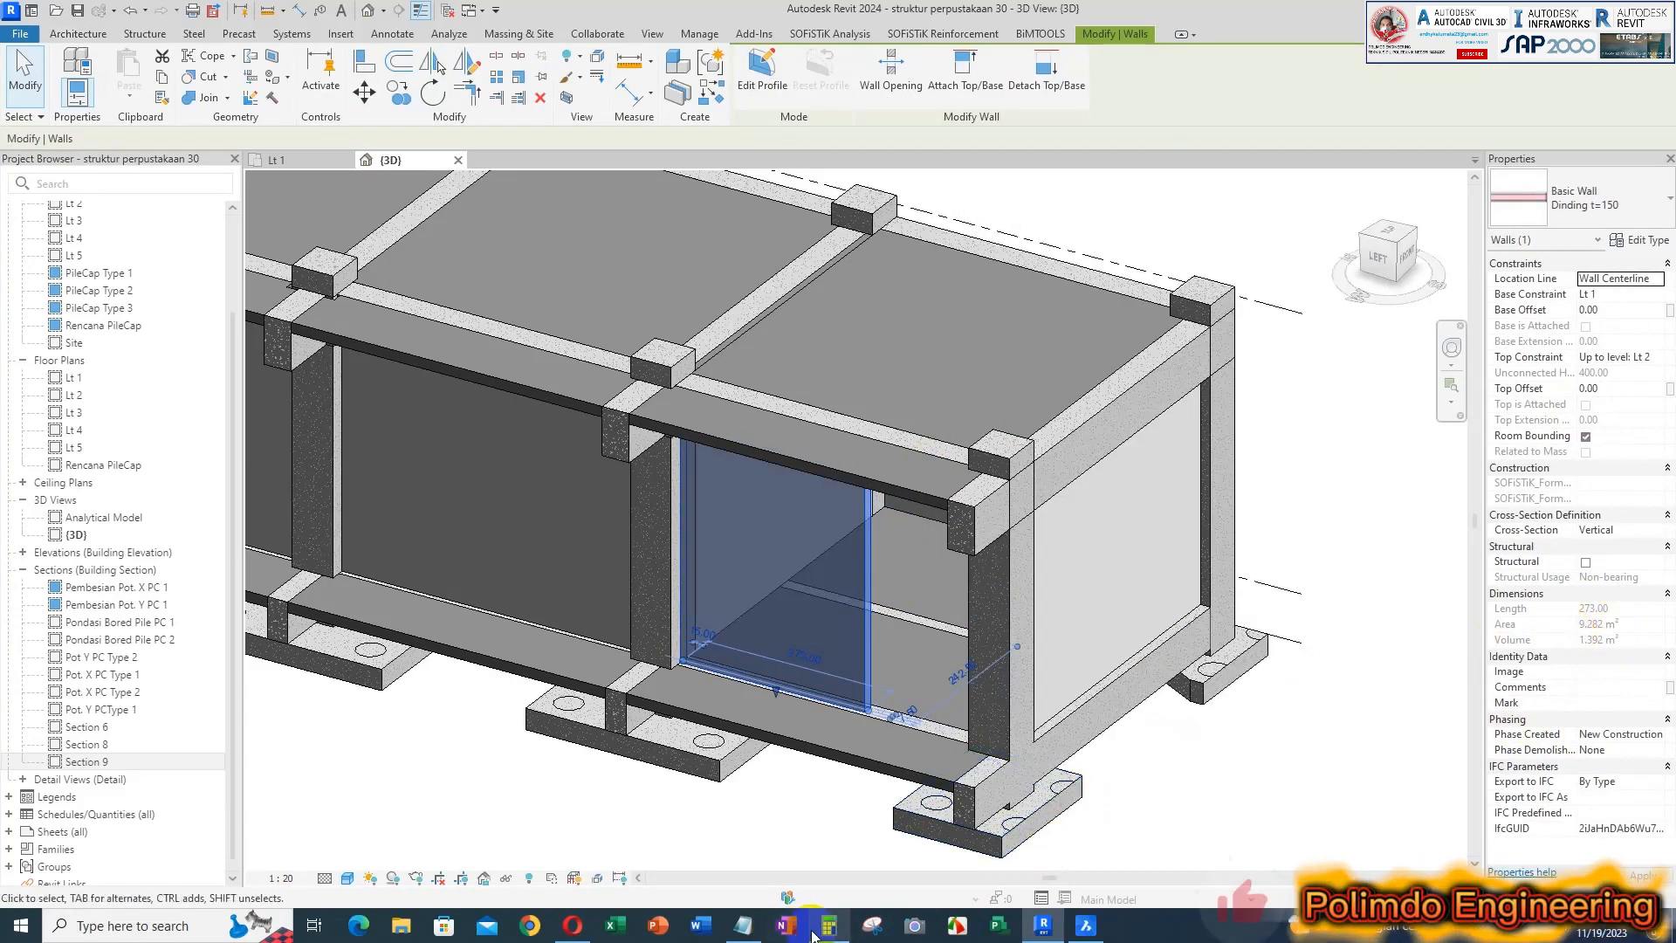
pyautogui.click(743, 925)
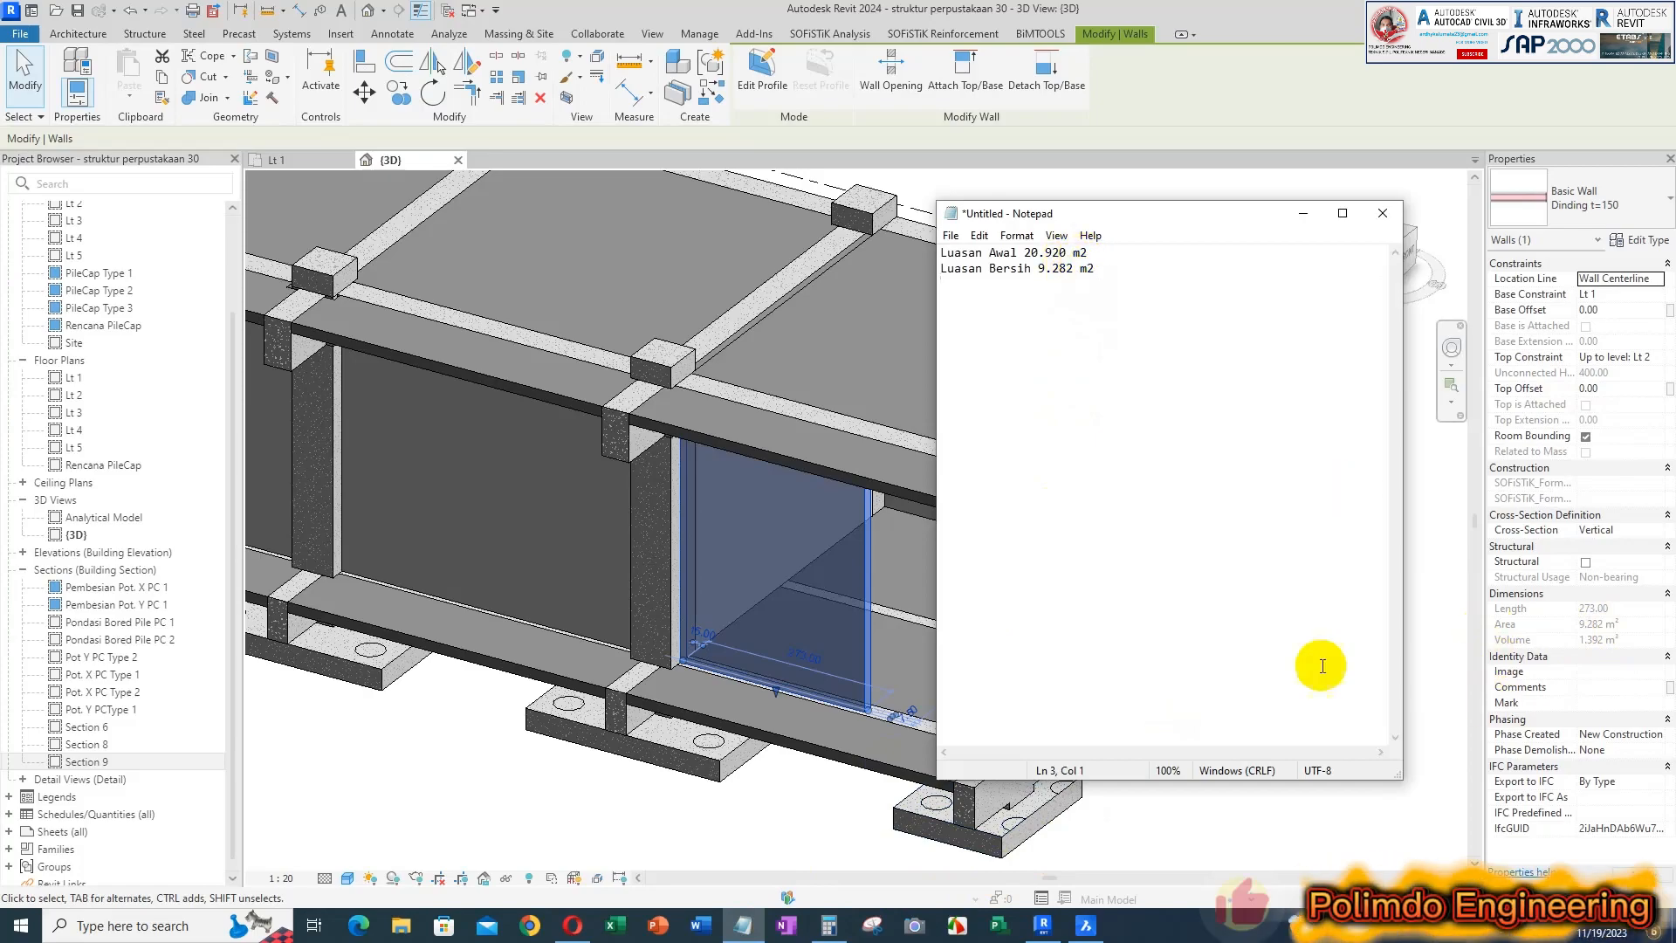
pyautogui.scroll(-2, 836, 608)
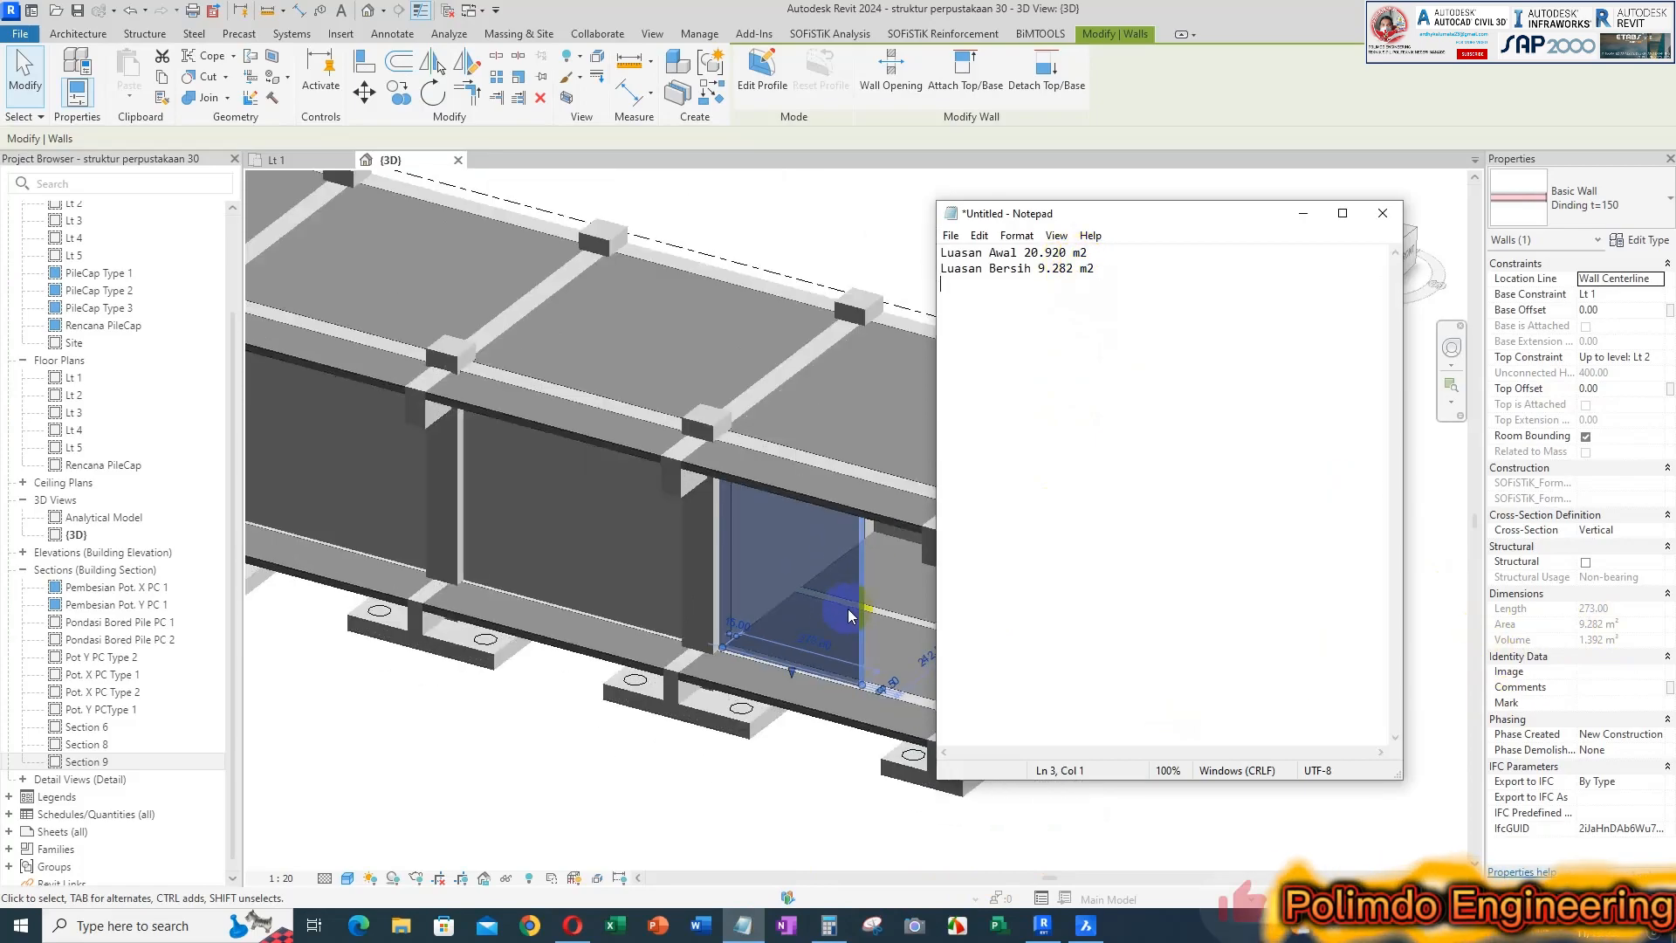
pyautogui.click(799, 761)
pyautogui.click(860, 620)
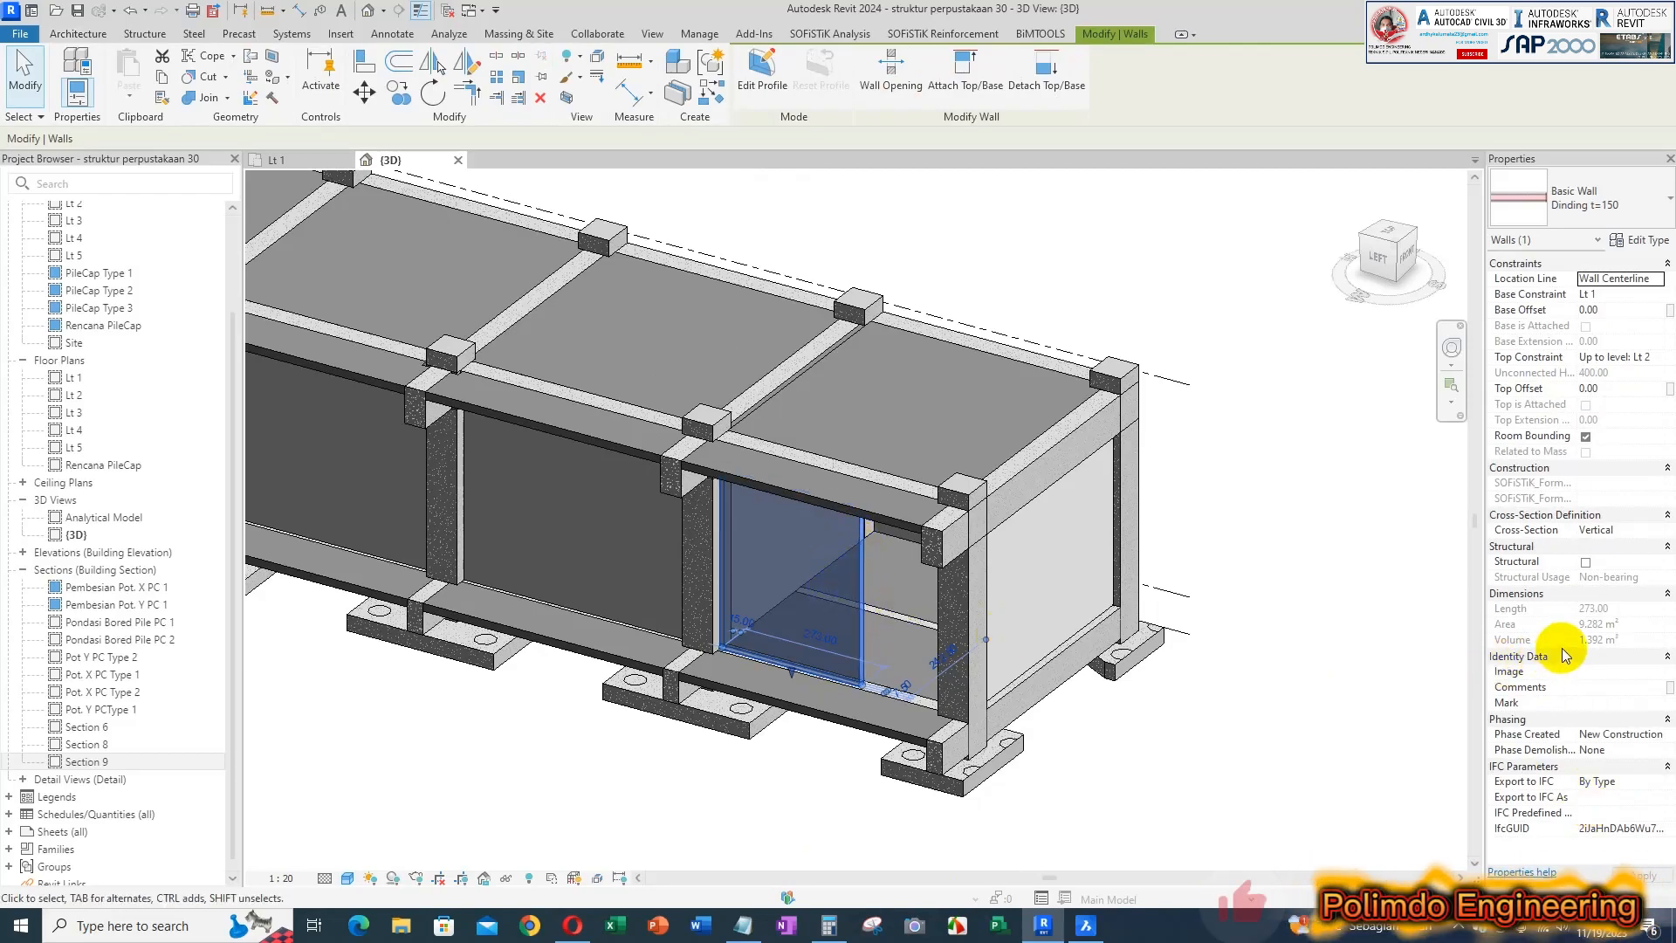
# Undo the latest wall-to-beam joins in the end bay and the bay beside it
pyautogui.click(1403, 655)
pyautogui.scroll(2, 860, 558)
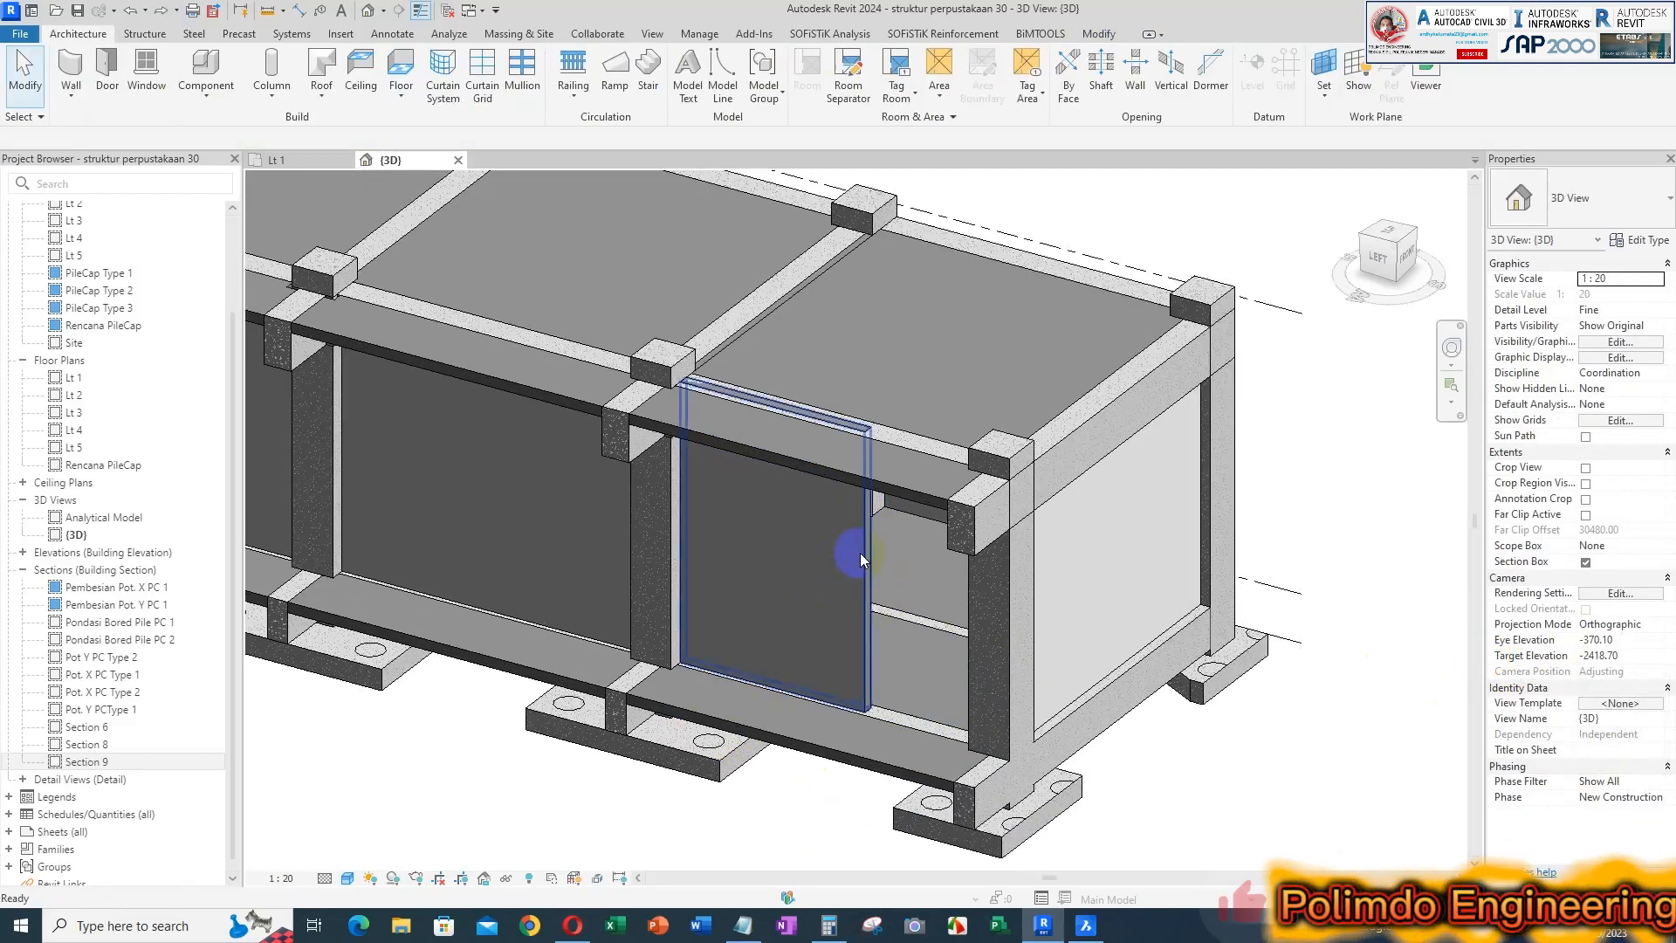
pyautogui.scroll(3, 861, 552)
pyautogui.scroll(-8, 845, 571)
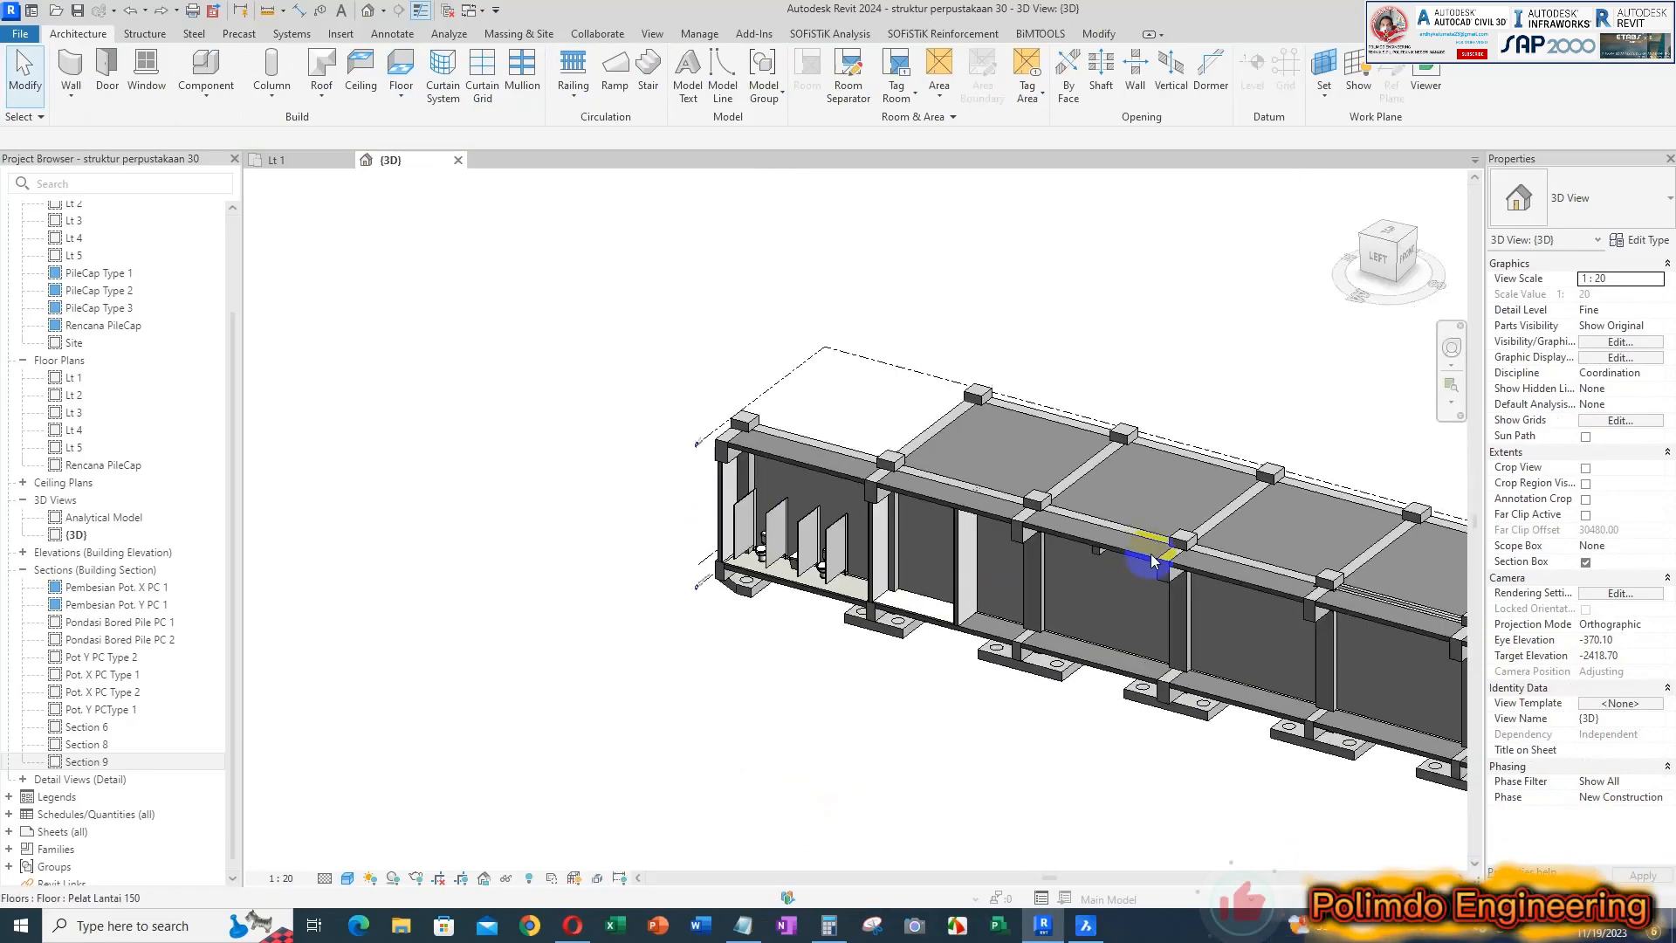
pyautogui.scroll(3, 1124, 595)
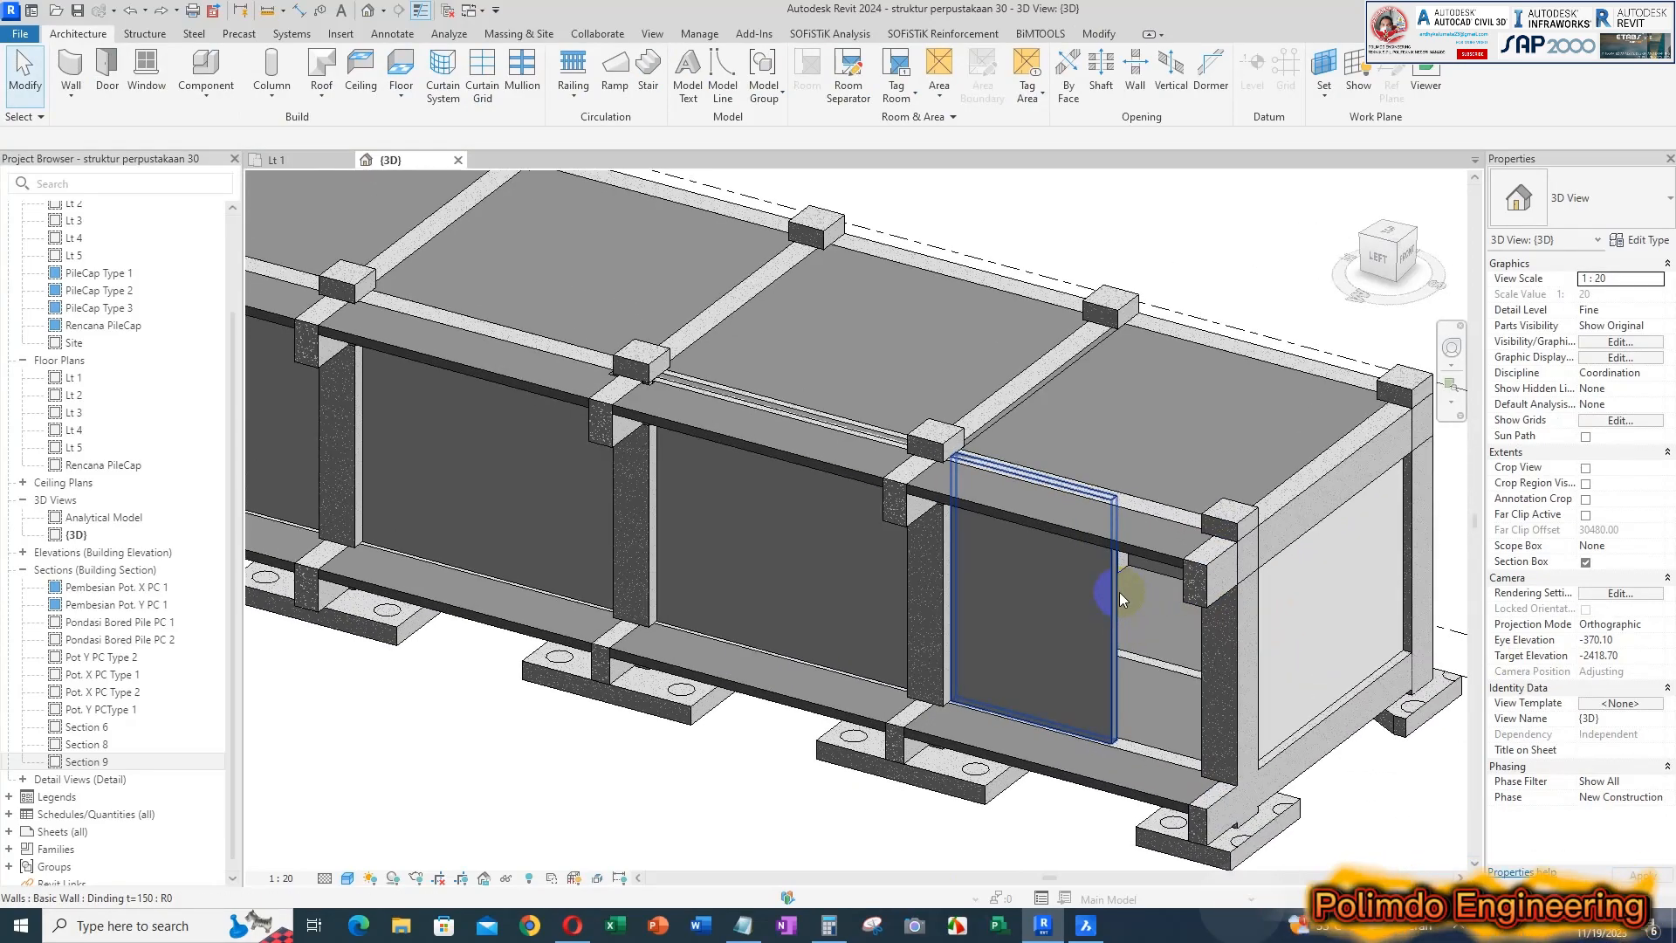
# Check the unjoined end-bay wall's area, correct the Notepad value of Luasan Awal to 10.920 m2, and keep the note beside the wall
pyautogui.click(1119, 592)
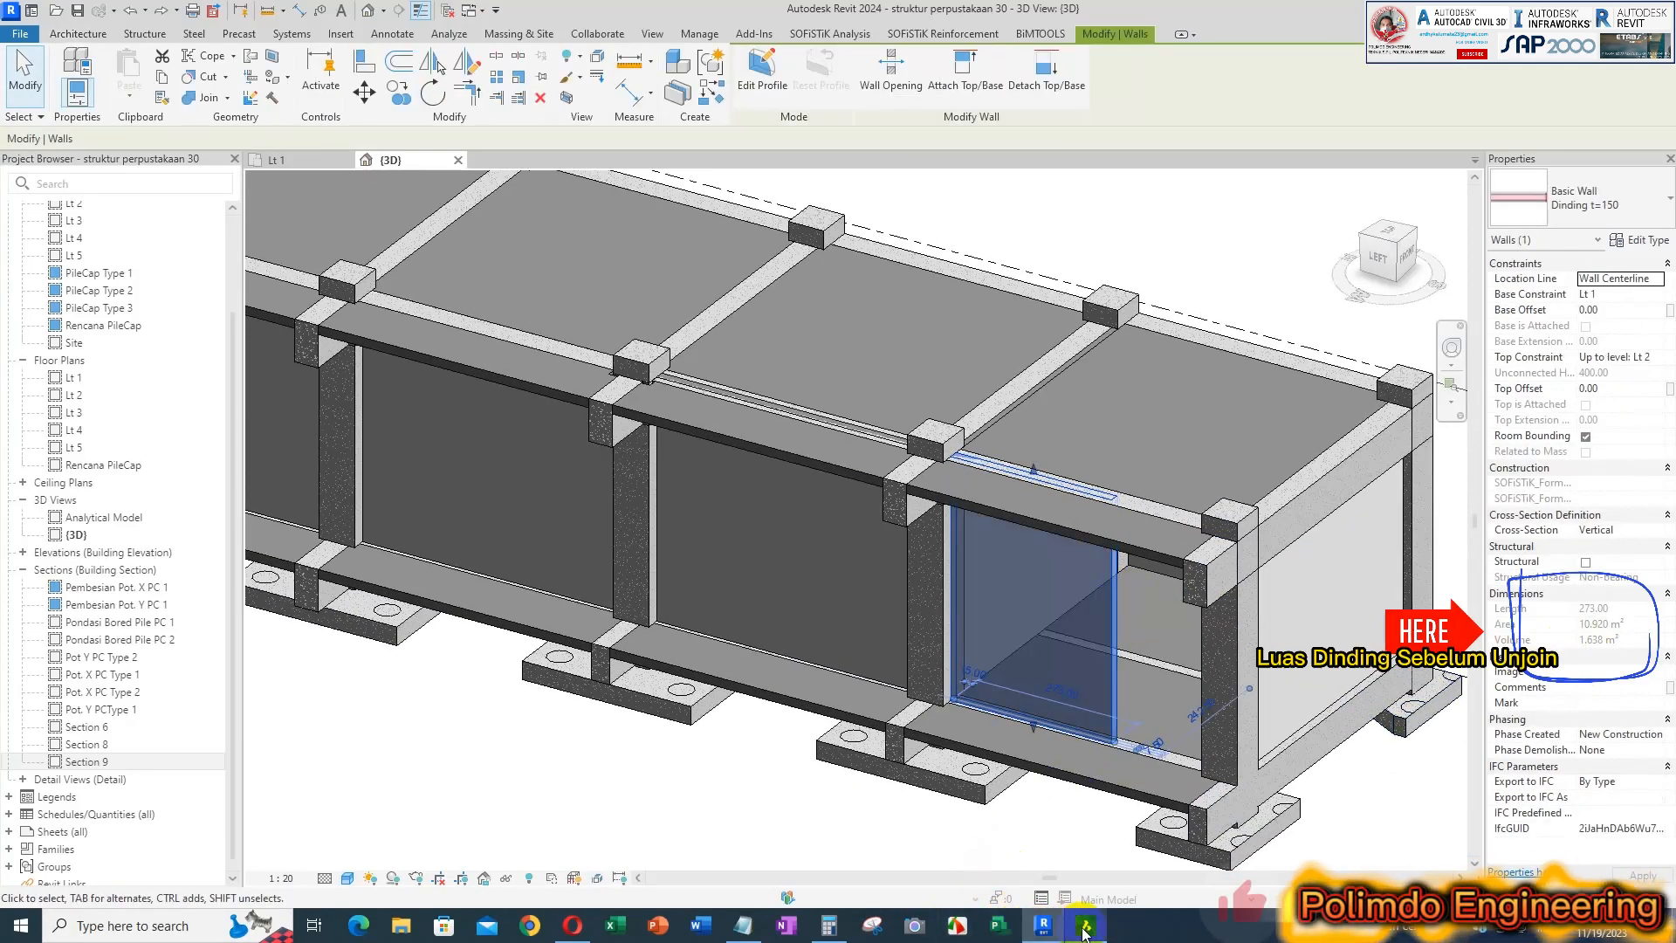
pyautogui.click(743, 926)
pyautogui.moveTo(1086, 209); pyautogui.dragTo(656, 212)
pyautogui.moveTo(574, 249); pyautogui.dragTo(593, 251)
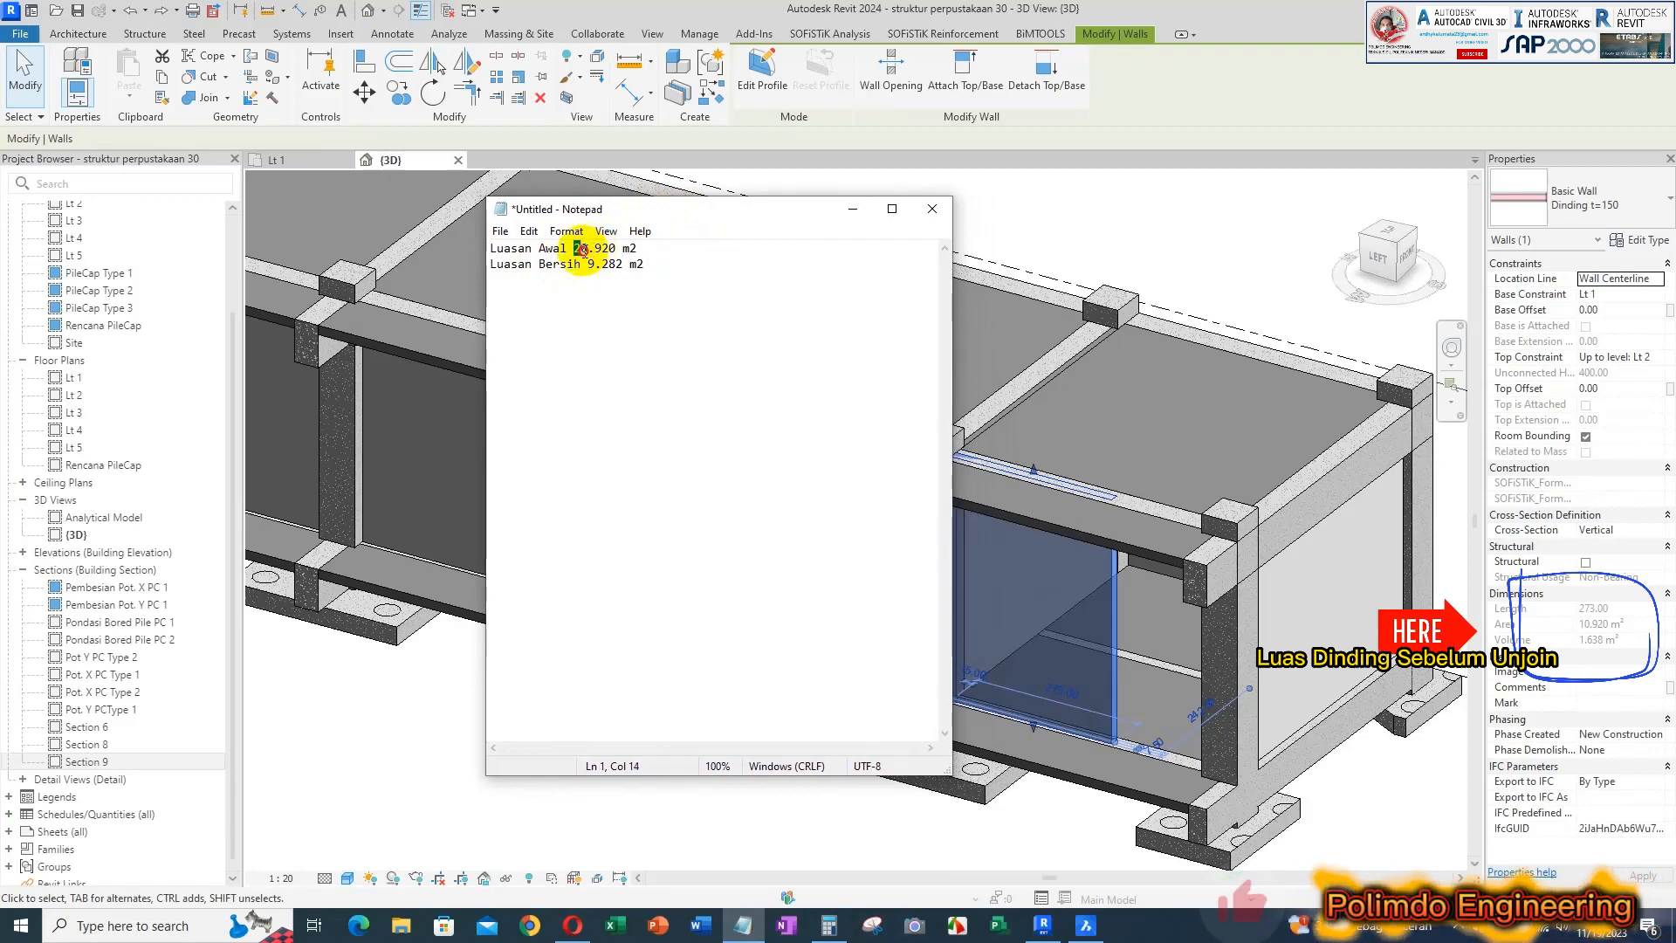
pyautogui.moveTo(591, 253); pyautogui.dragTo(587, 252)
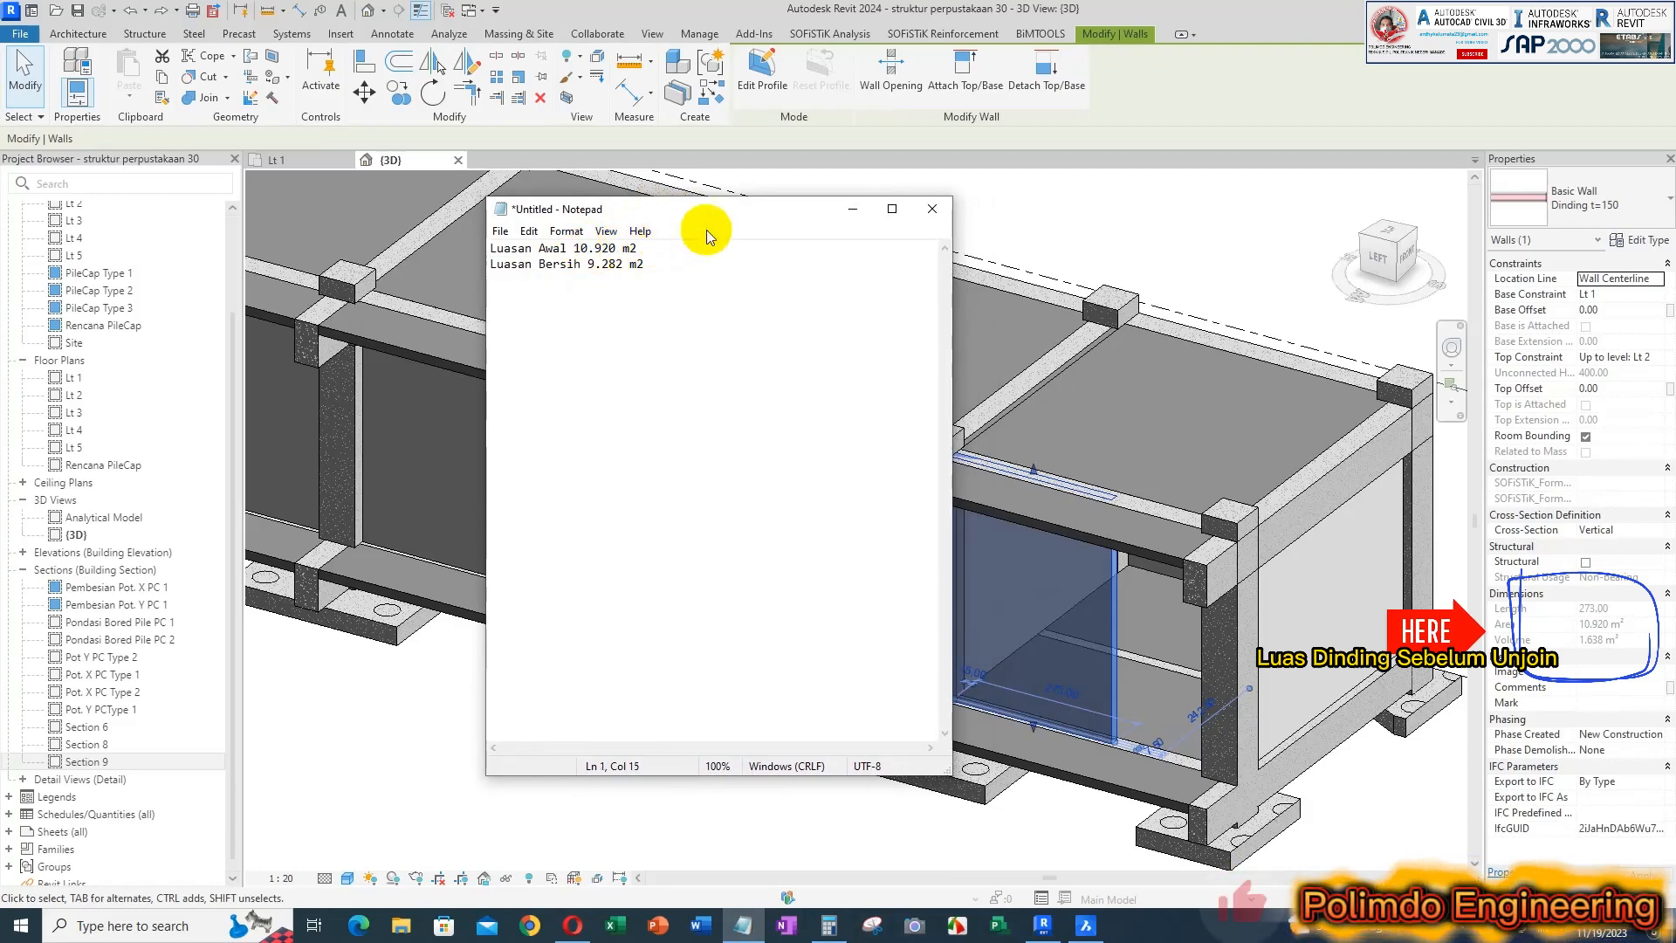
pyautogui.moveTo(658, 217); pyautogui.dragTo(547, 201)
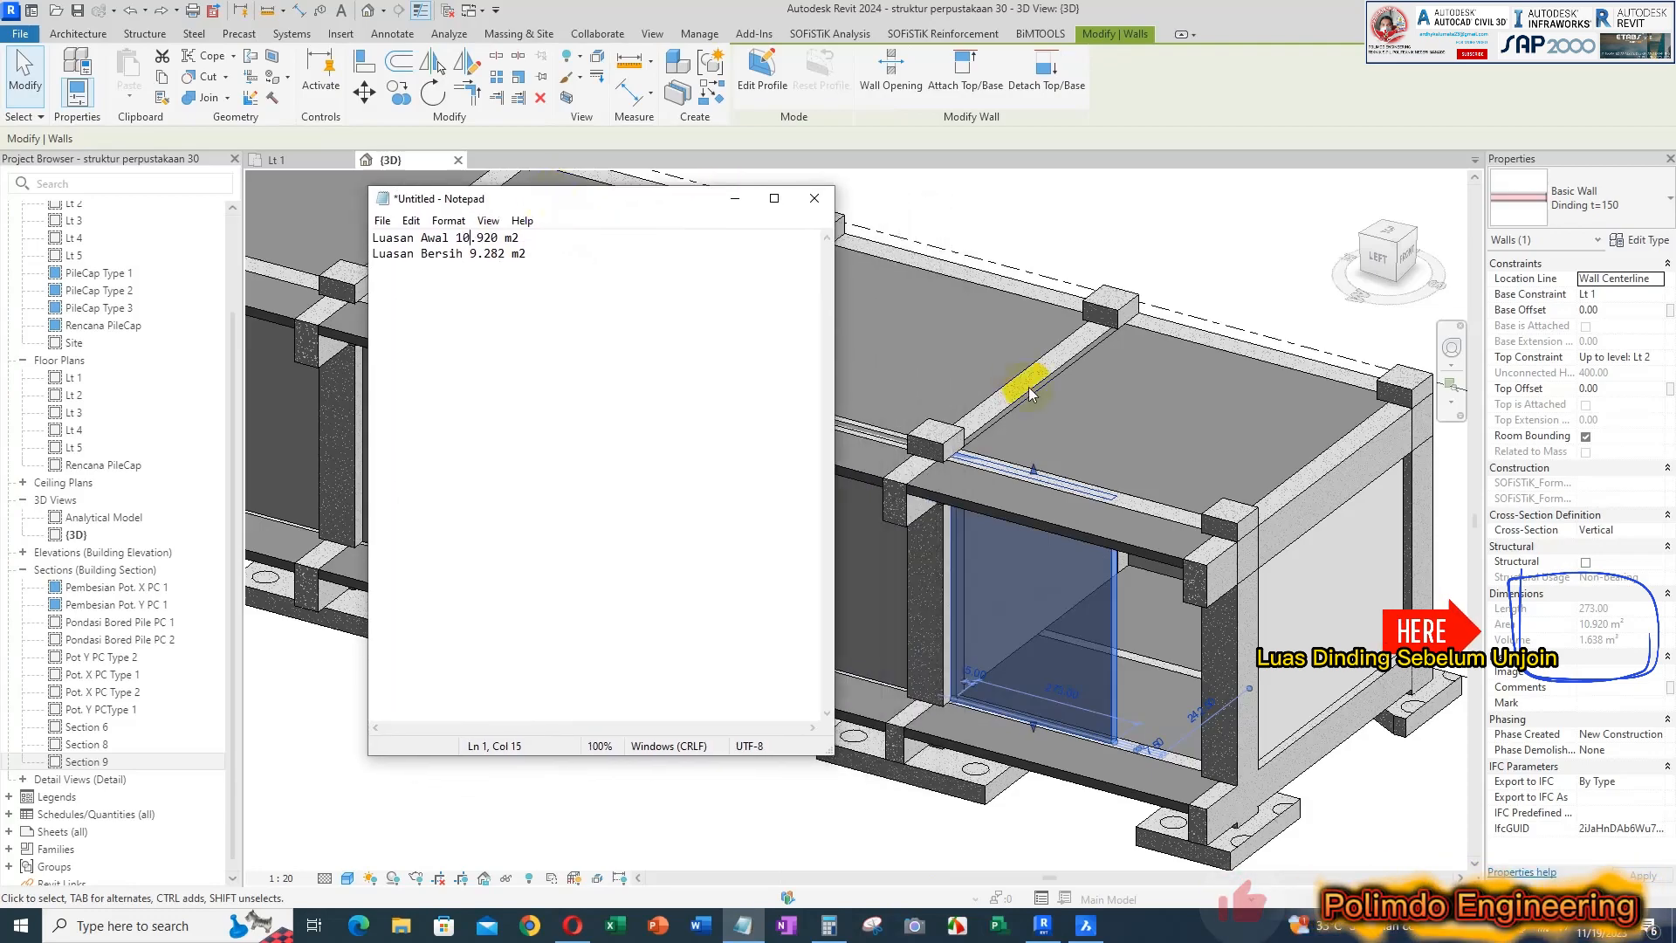
# Rejoin the short end-bay wall with its 40/60 beam and select the wall to recheck its area
pyautogui.click(1307, 275)
pyautogui.press('Escape')
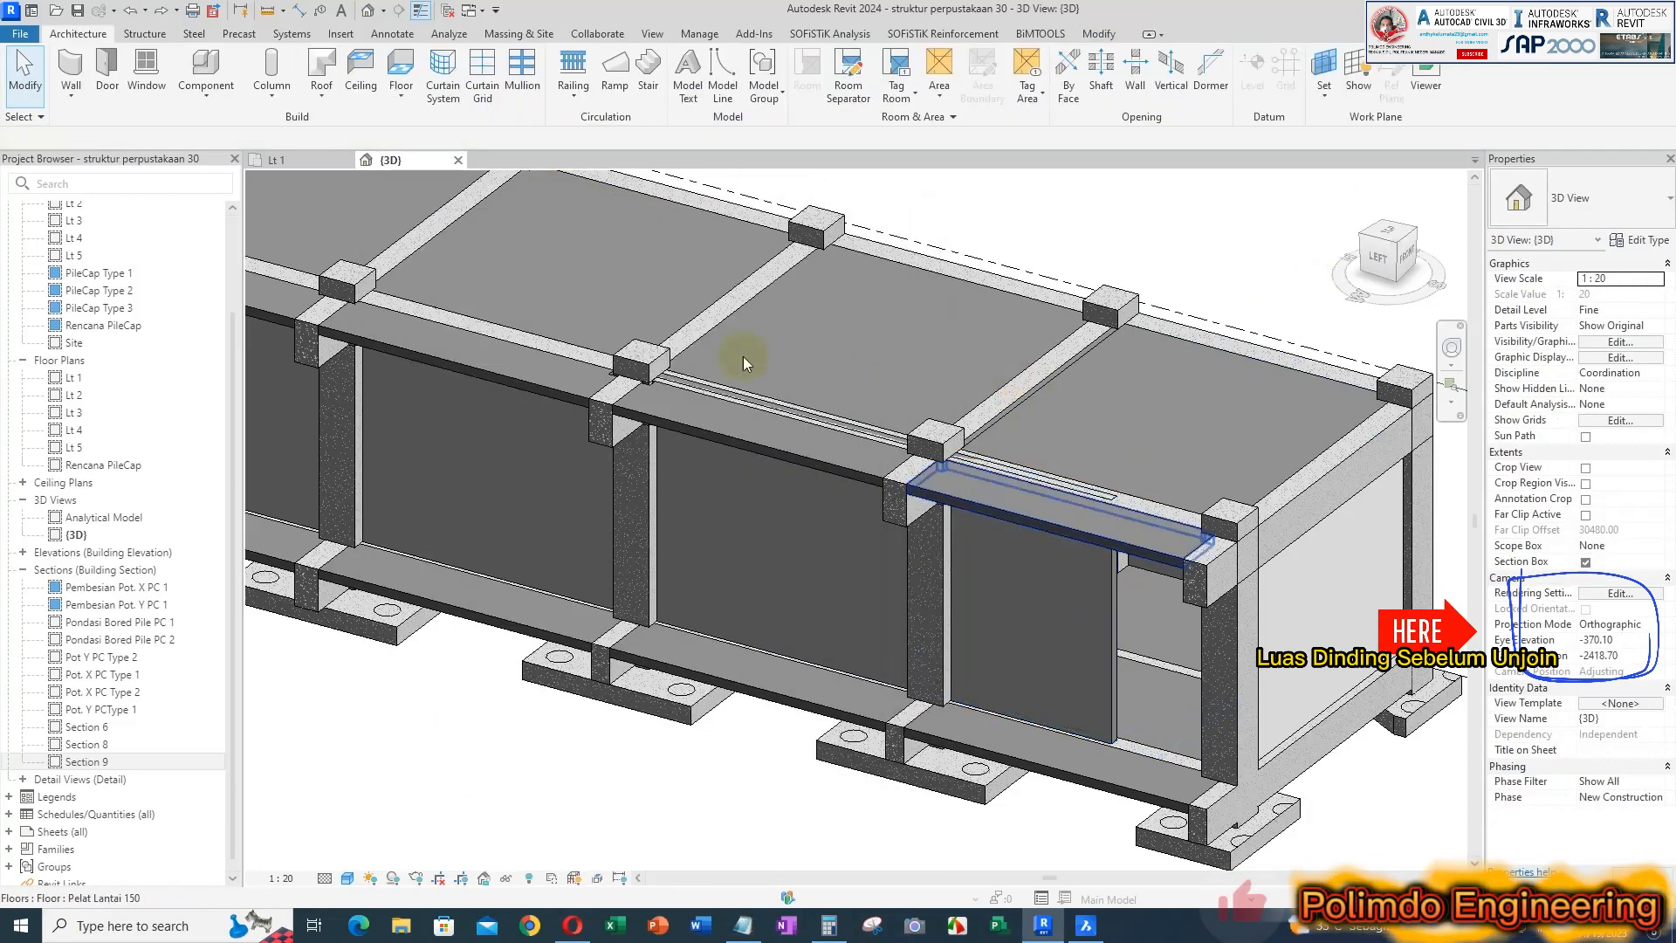
pyautogui.click(1103, 606)
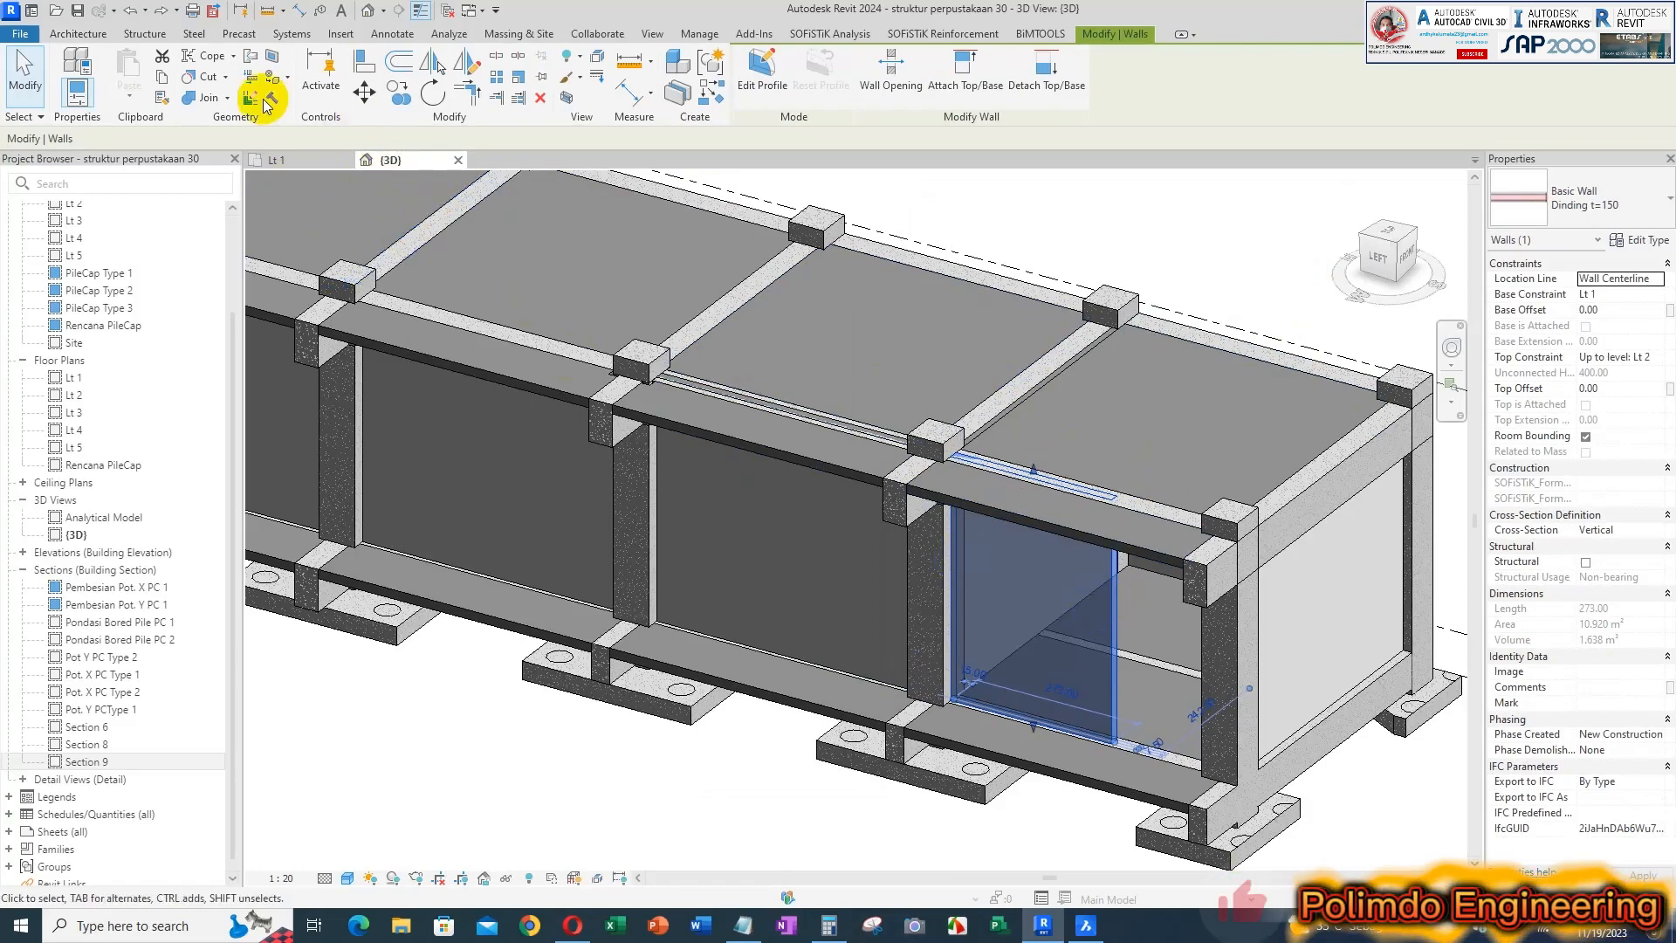
pyautogui.click(211, 98)
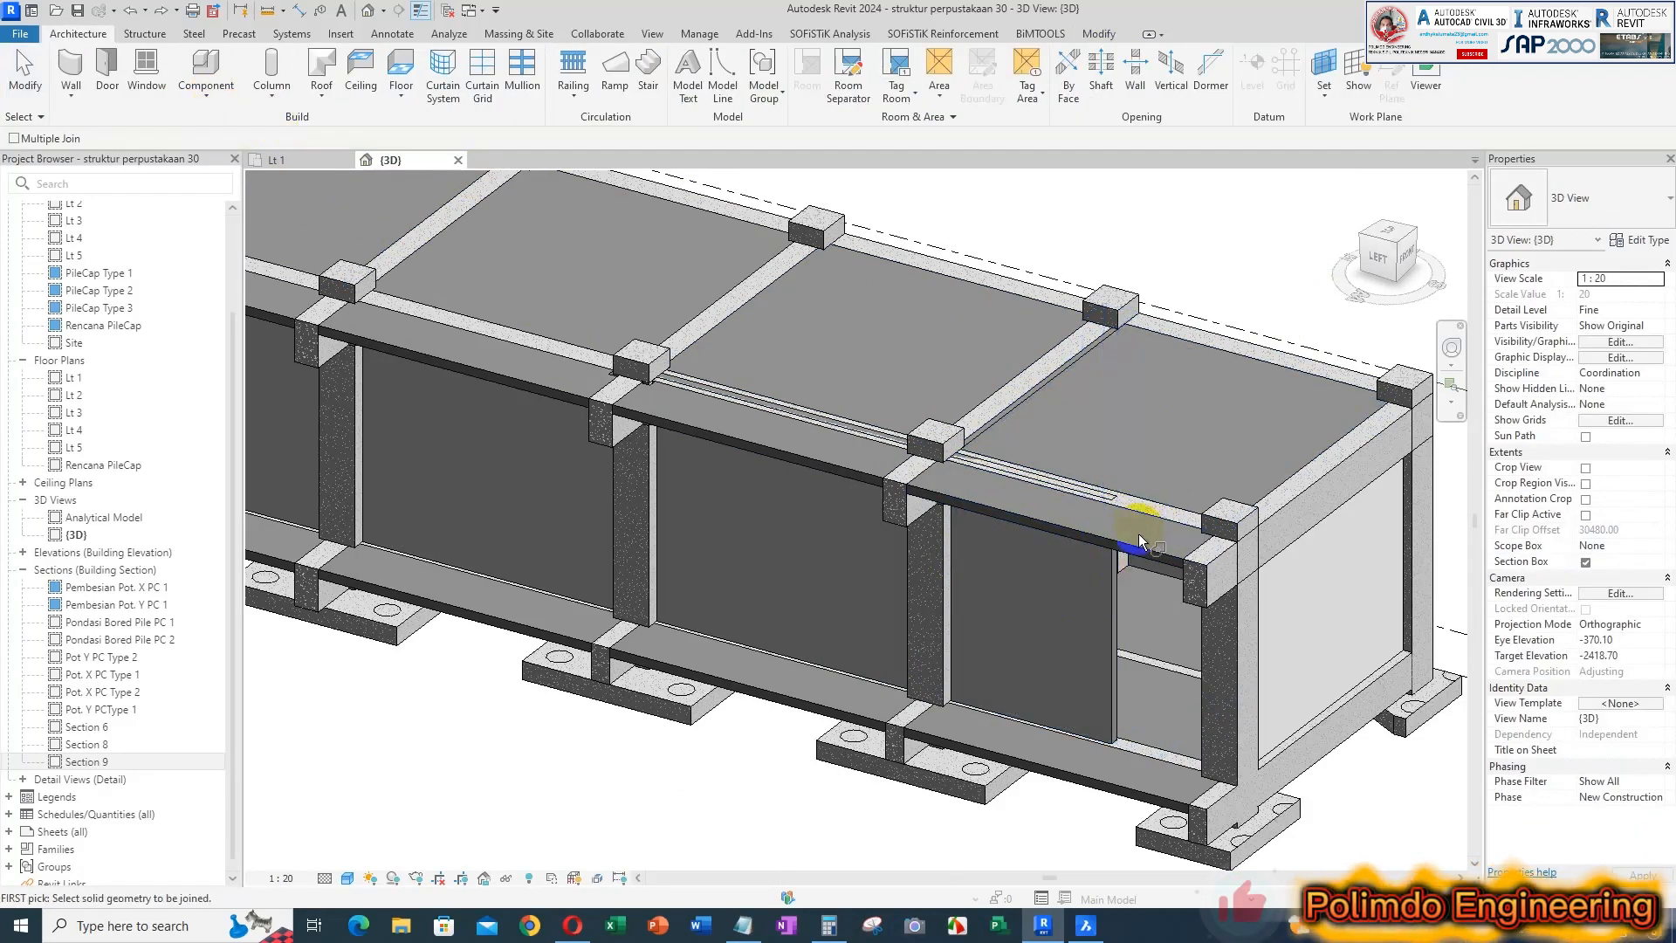
pyautogui.click(1114, 588)
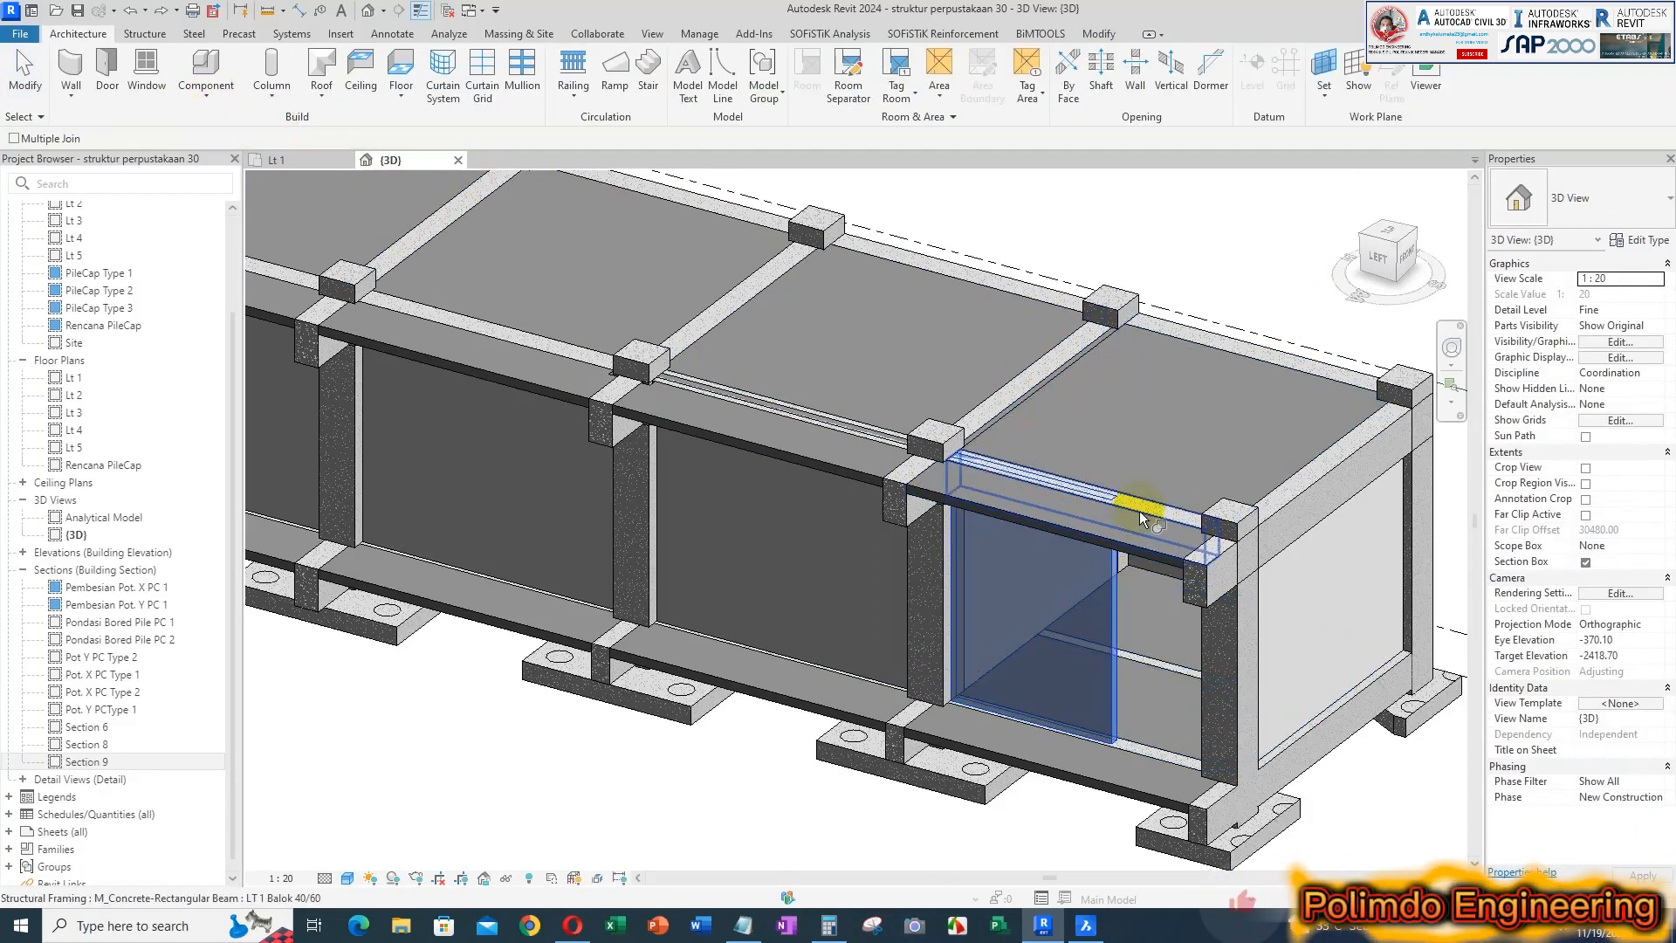
pyautogui.click(1139, 510)
pyautogui.press('Escape')
pyautogui.click(1123, 687)
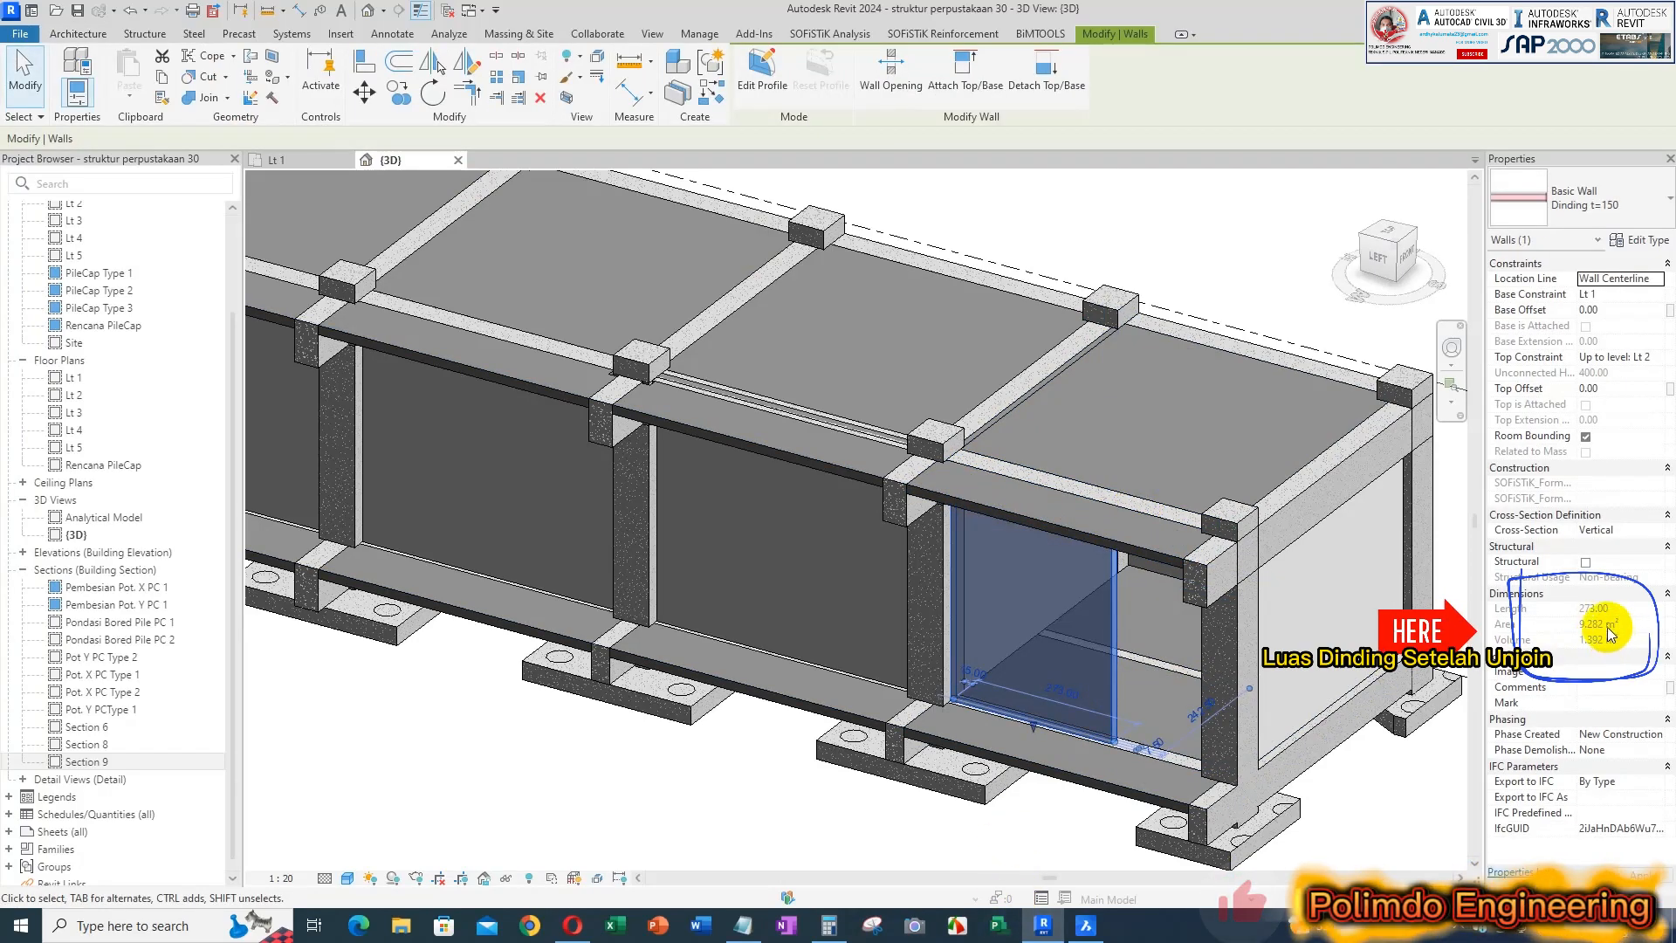
# Calculate 10.92 - 9.282 in Calculator and place its window under the area notes in Notepad
pyautogui.click(743, 925)
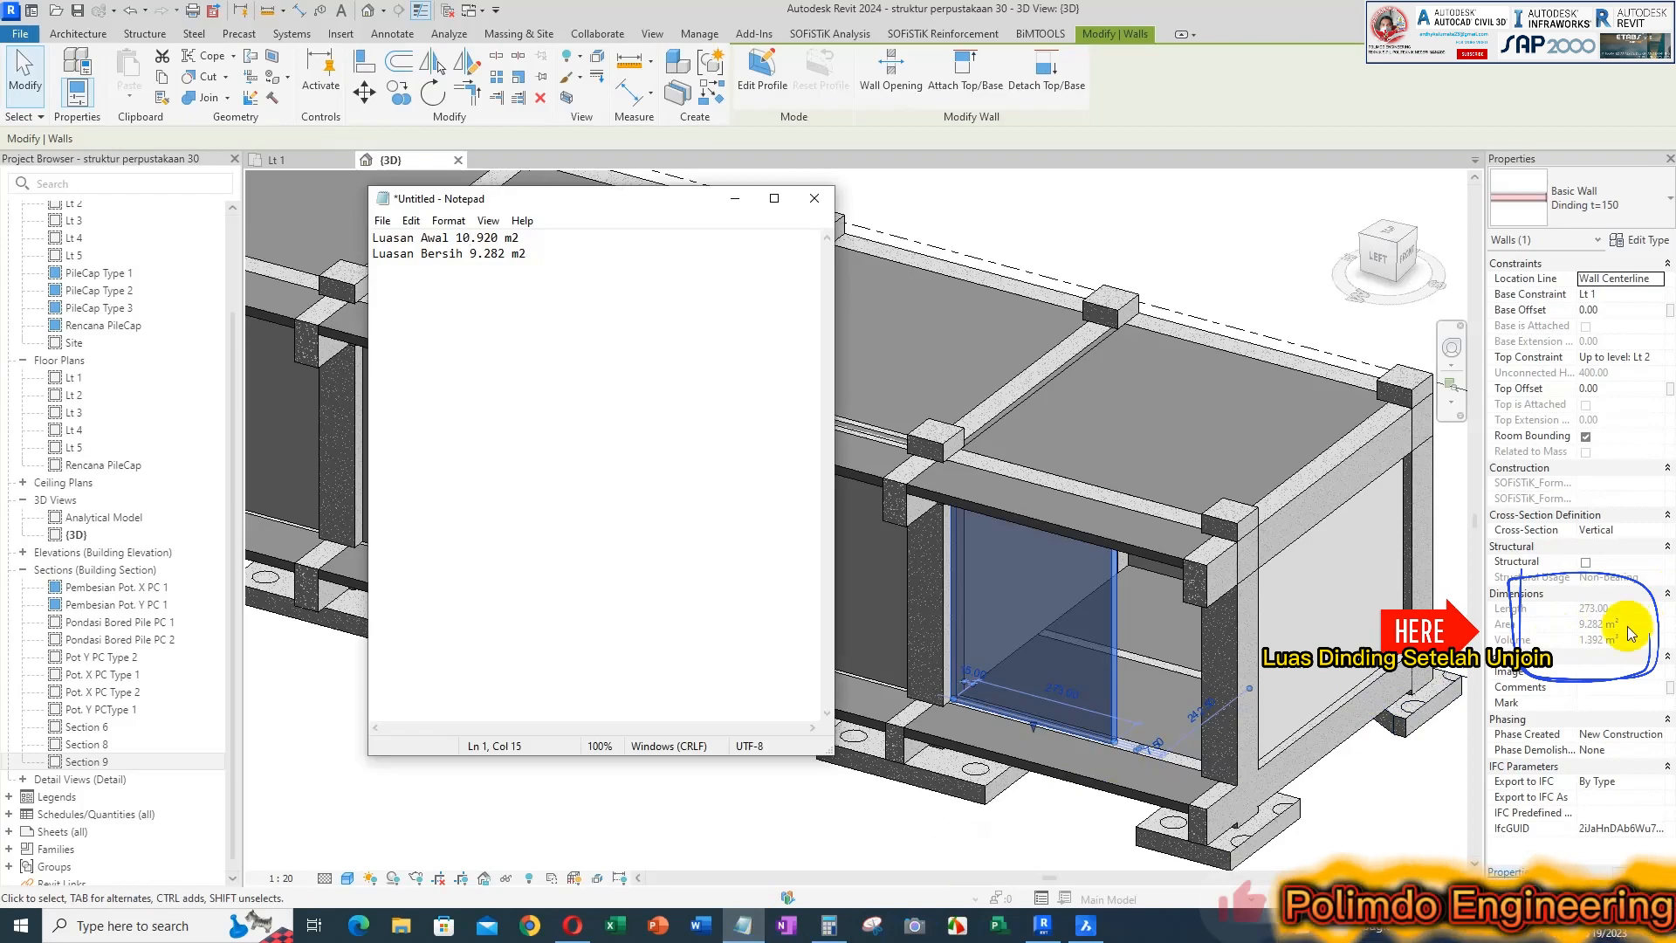
pyautogui.click(825, 927)
pyautogui.write('1')
pyautogui.press('BackSpace')
pyautogui.press('BackSpace')
pyautogui.press('BackSpace')
pyautogui.write('1')
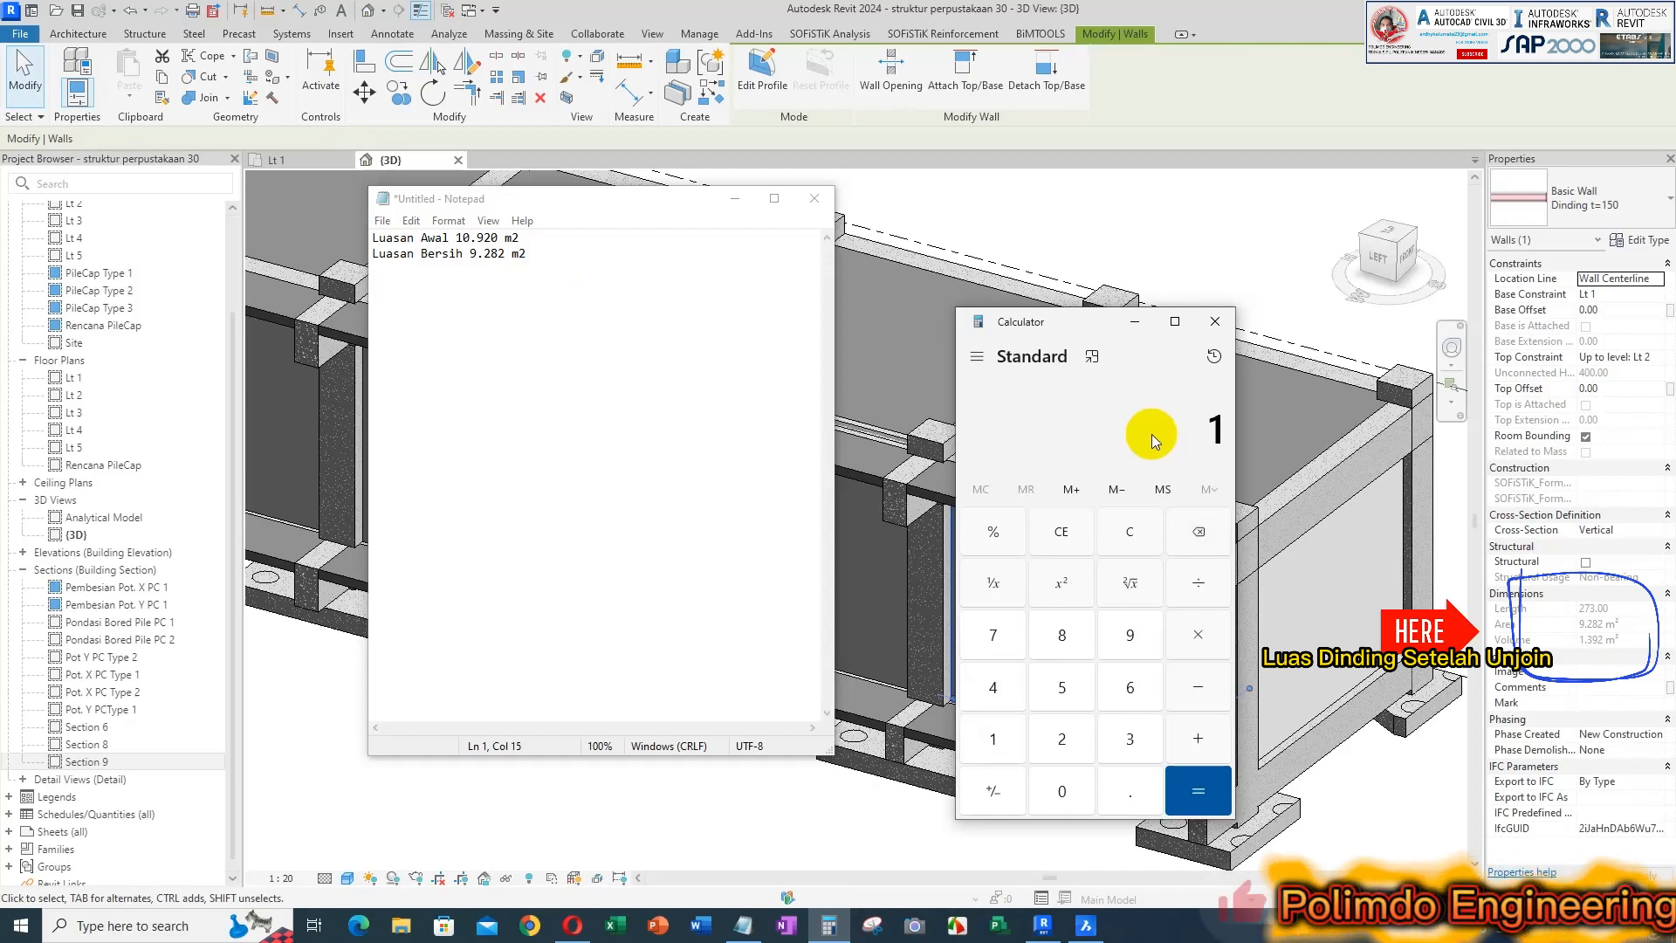
pyautogui.write('0.92')
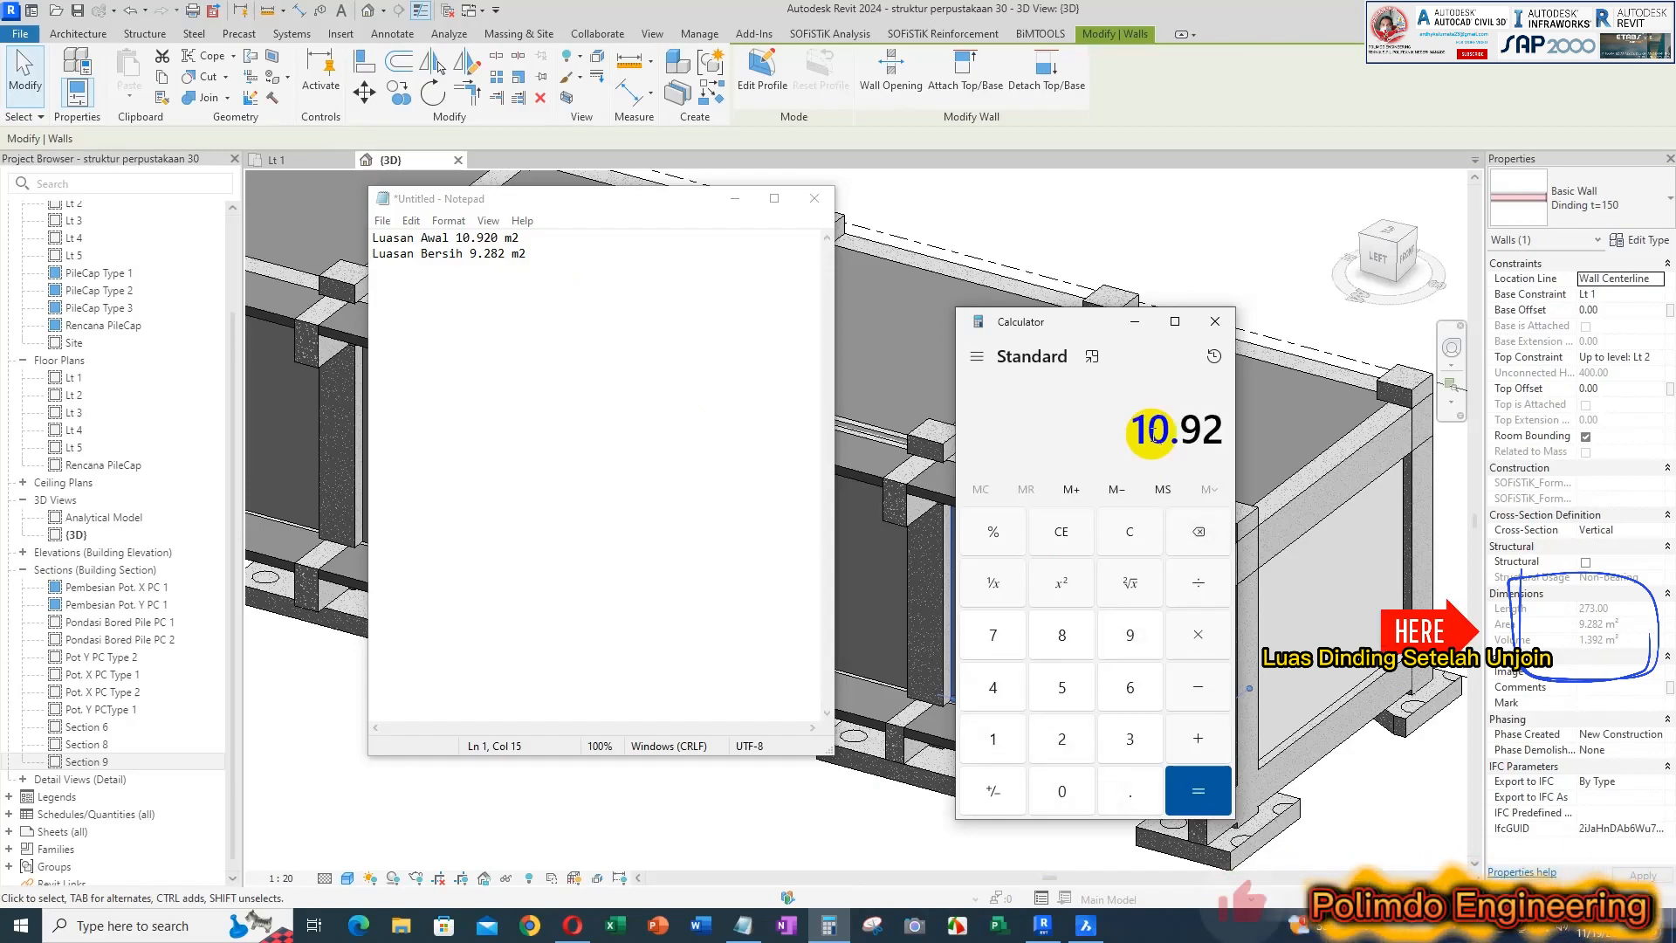
pyautogui.write(' - 9.28')
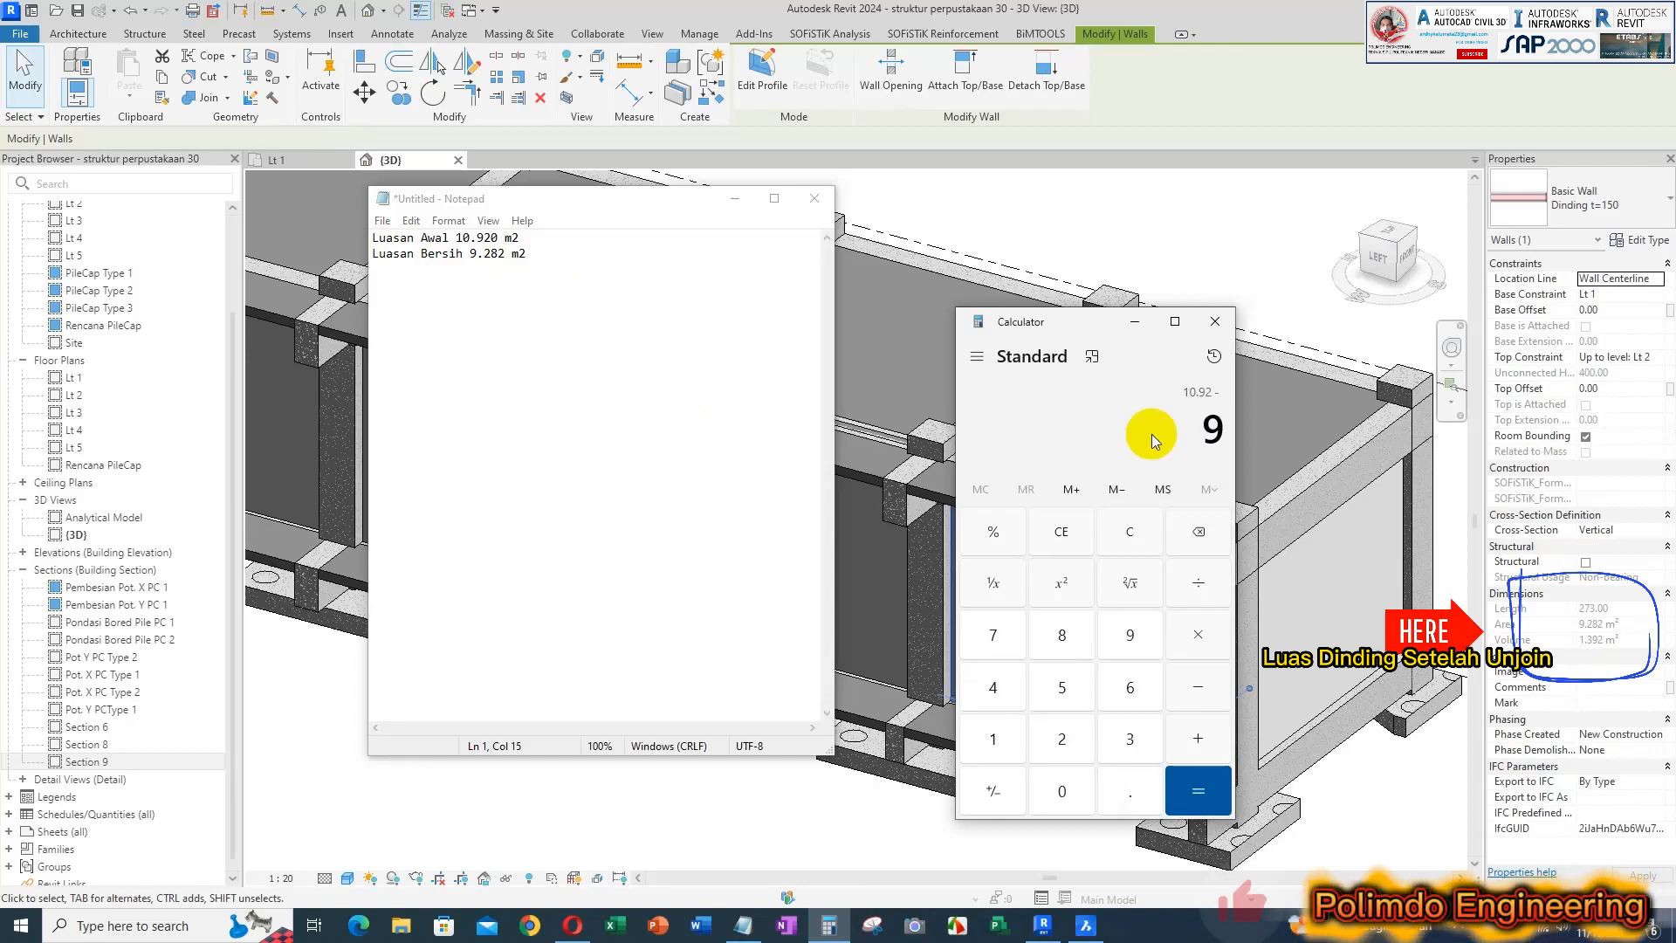
pyautogui.write('28')
pyautogui.press('Return')
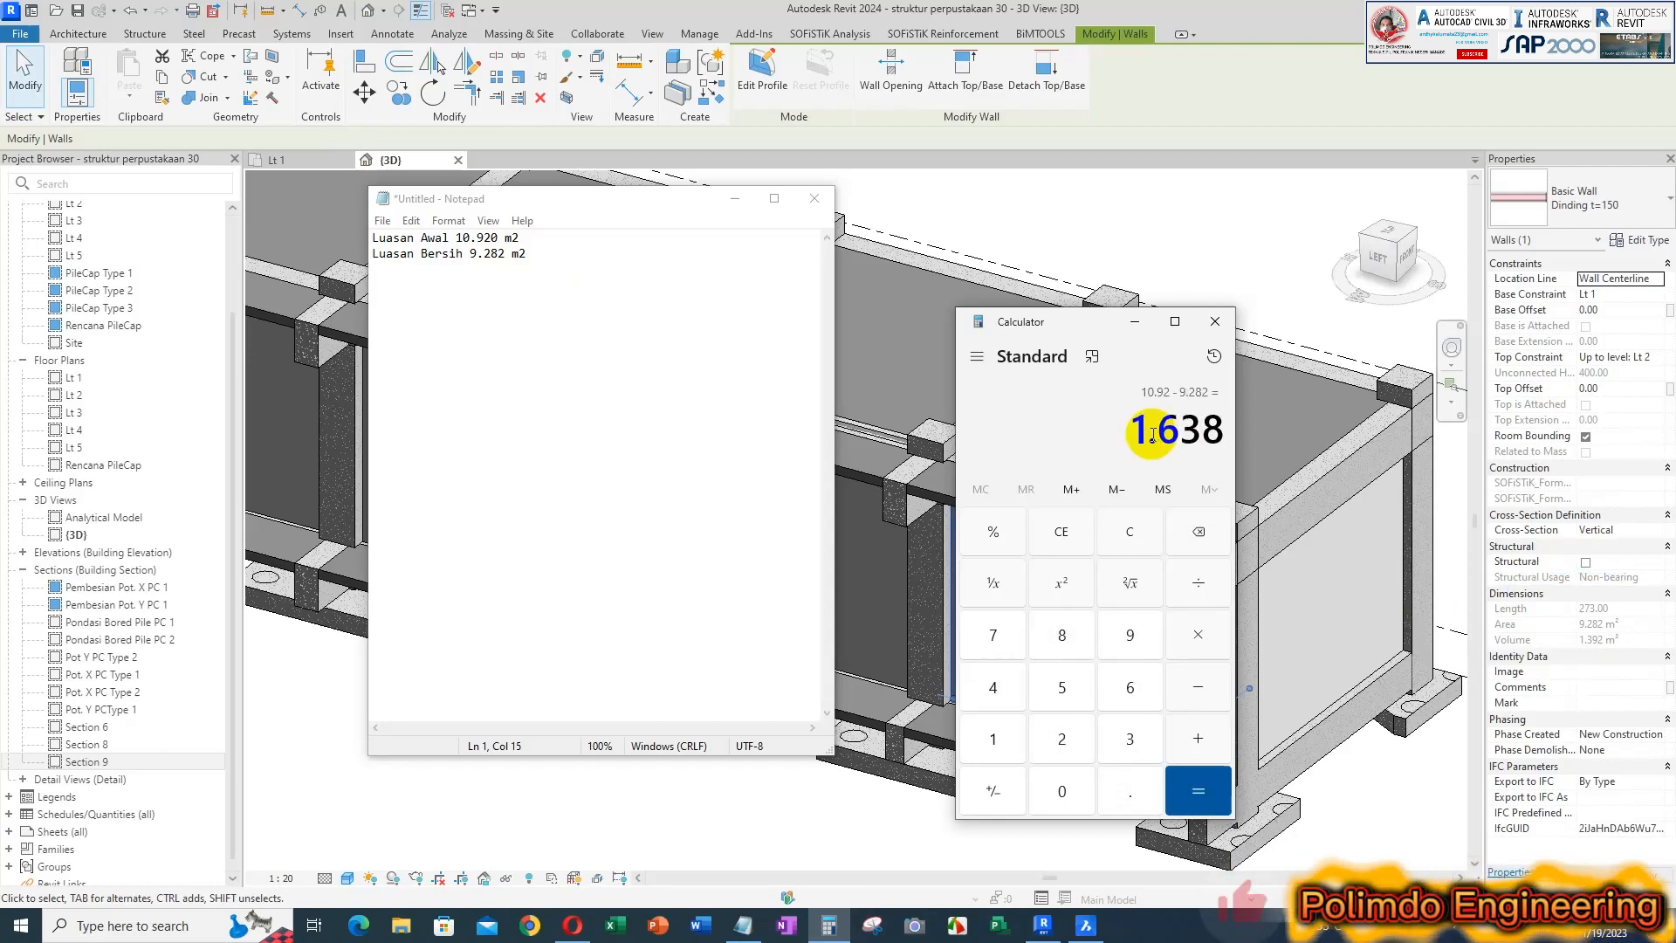
pyautogui.moveTo(1023, 325); pyautogui.dragTo(444, 294)
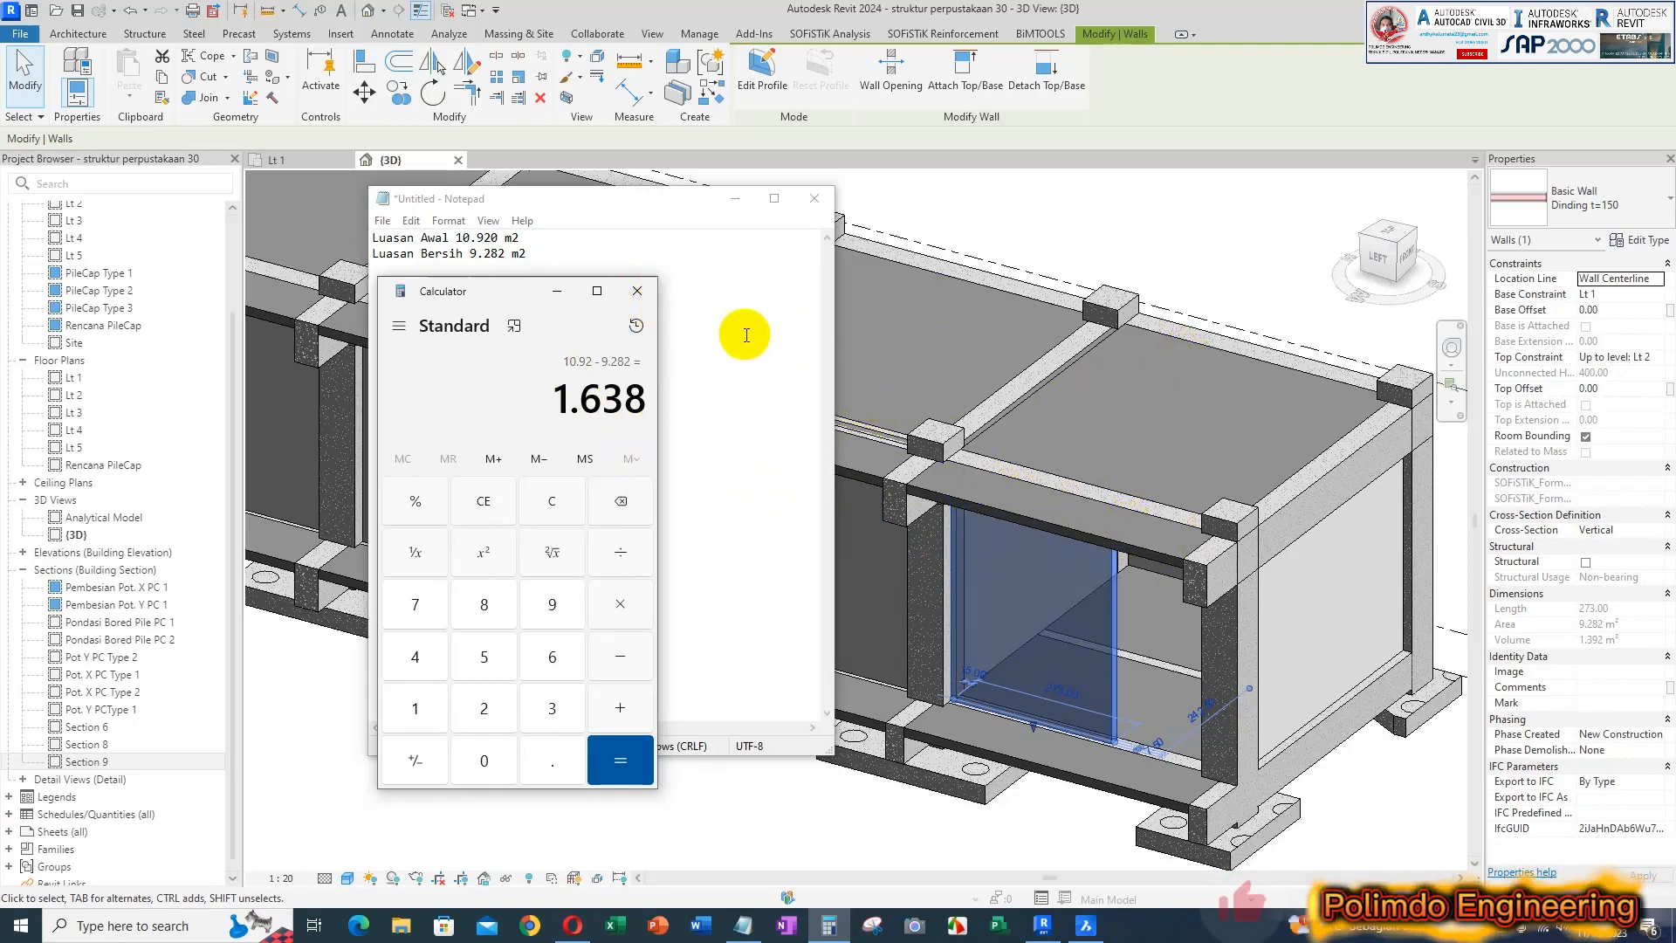
# Close Calculator and minimize Notepad to return to the Revit model
pyautogui.click(637, 295)
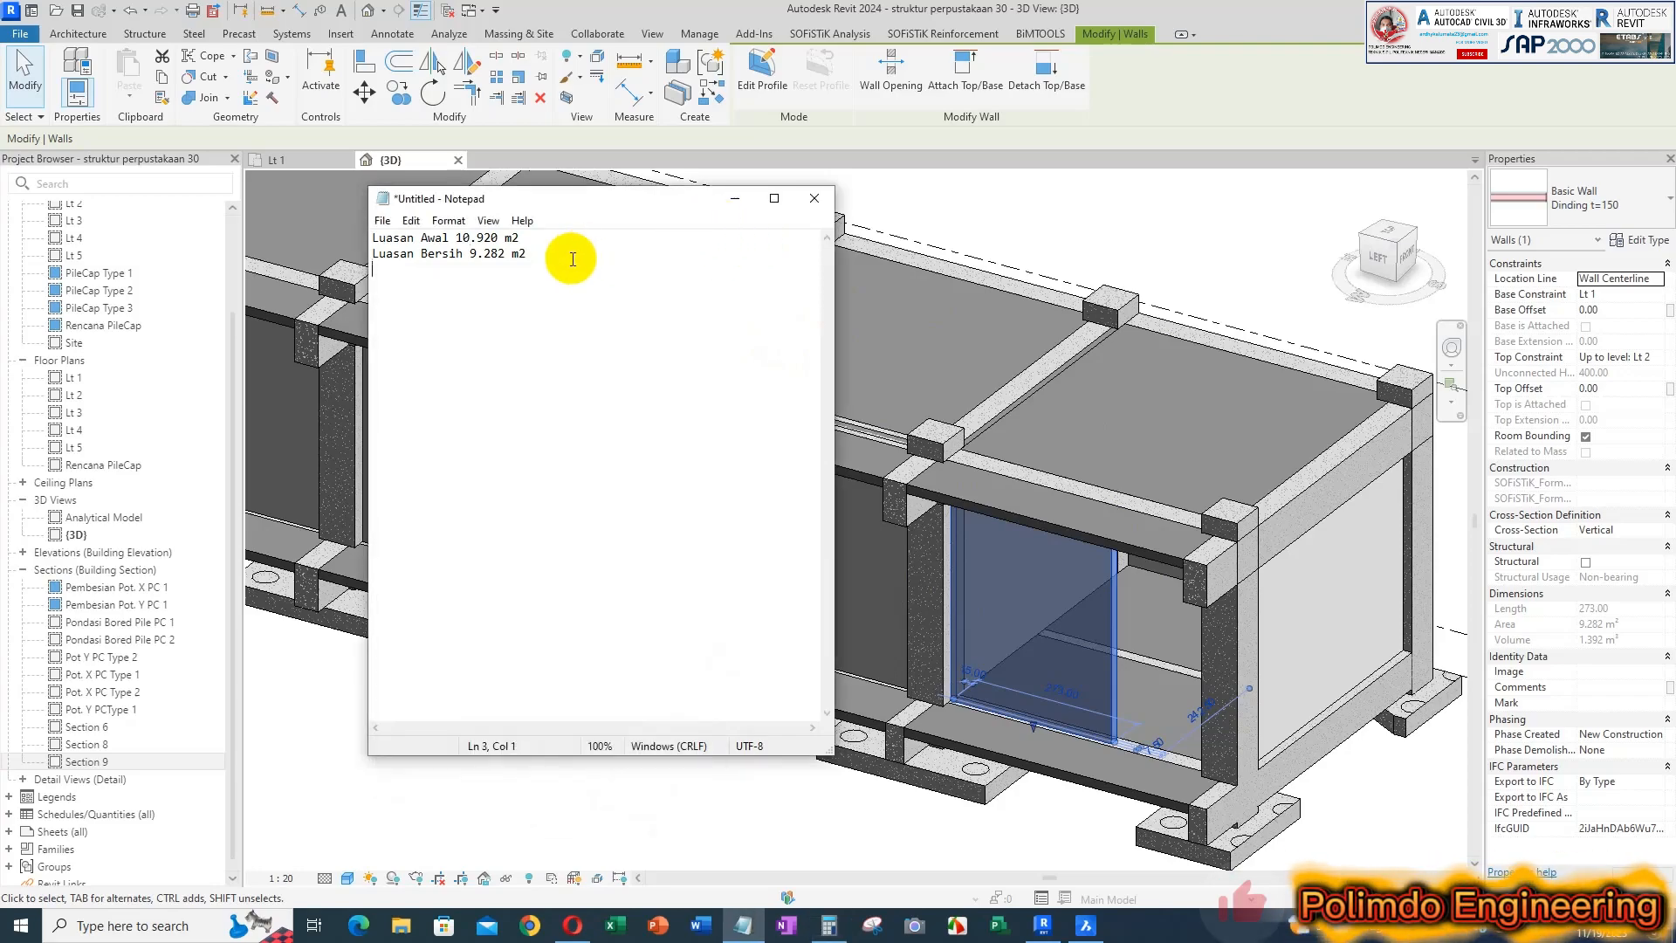
pyautogui.press('Return')
pyautogui.click(736, 206)
# Select the unjoined Dinding t=150 wall in the bay beside the end bay and check its area
pyautogui.press('Escape')
pyautogui.scroll(5, 873, 410)
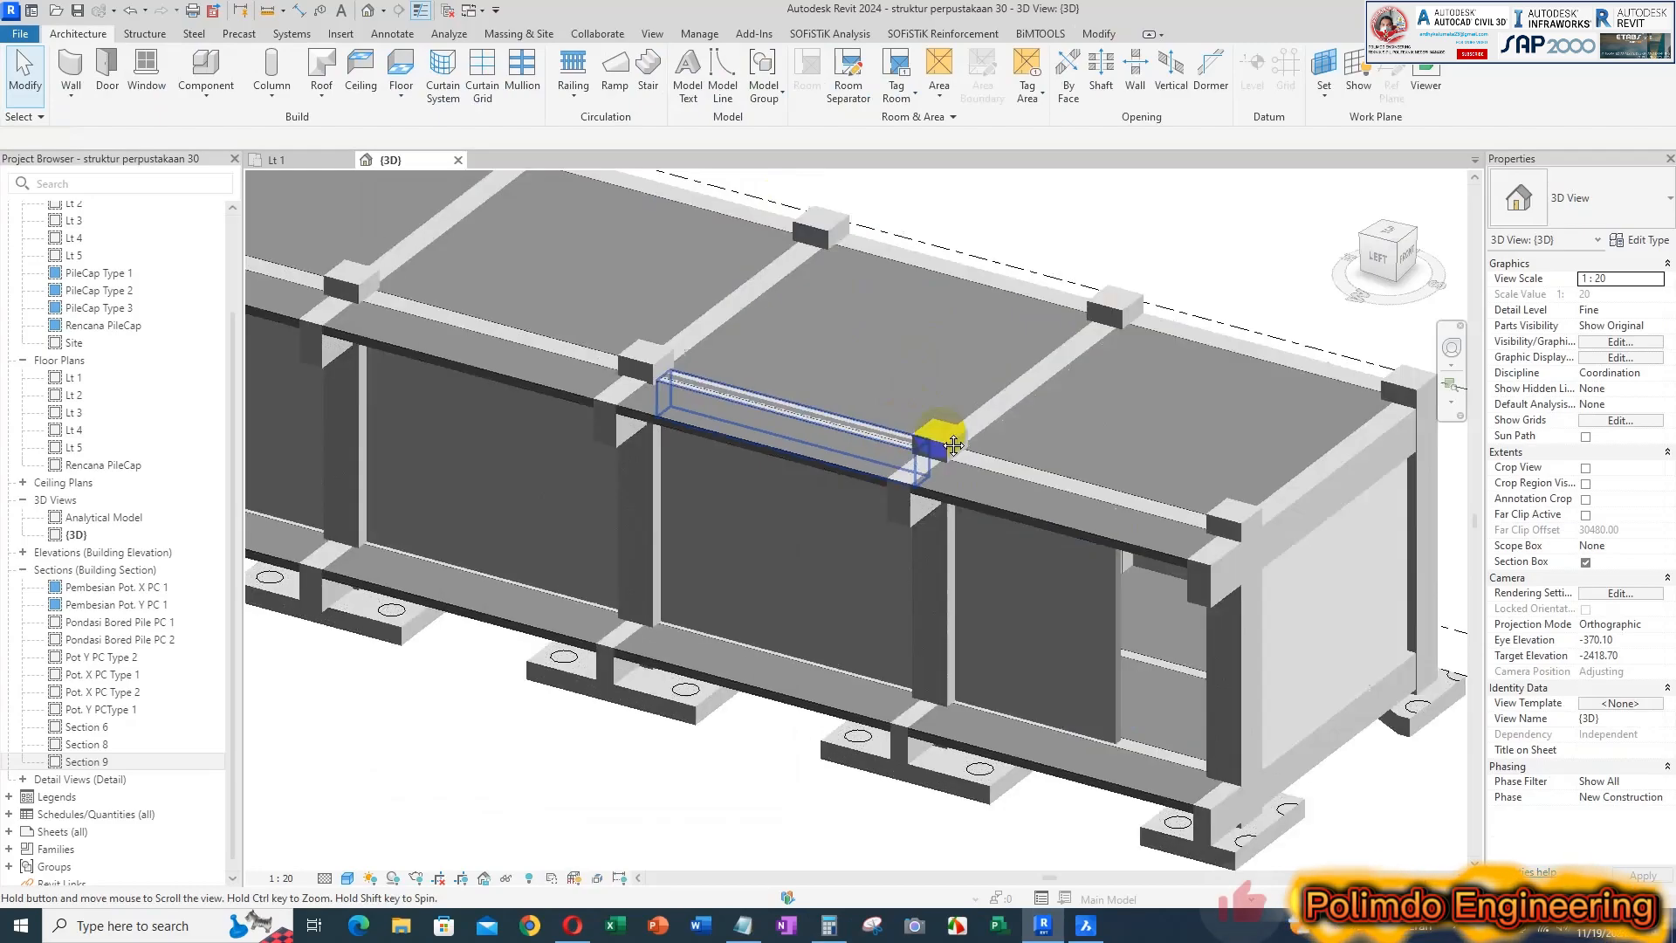
pyautogui.click(883, 421)
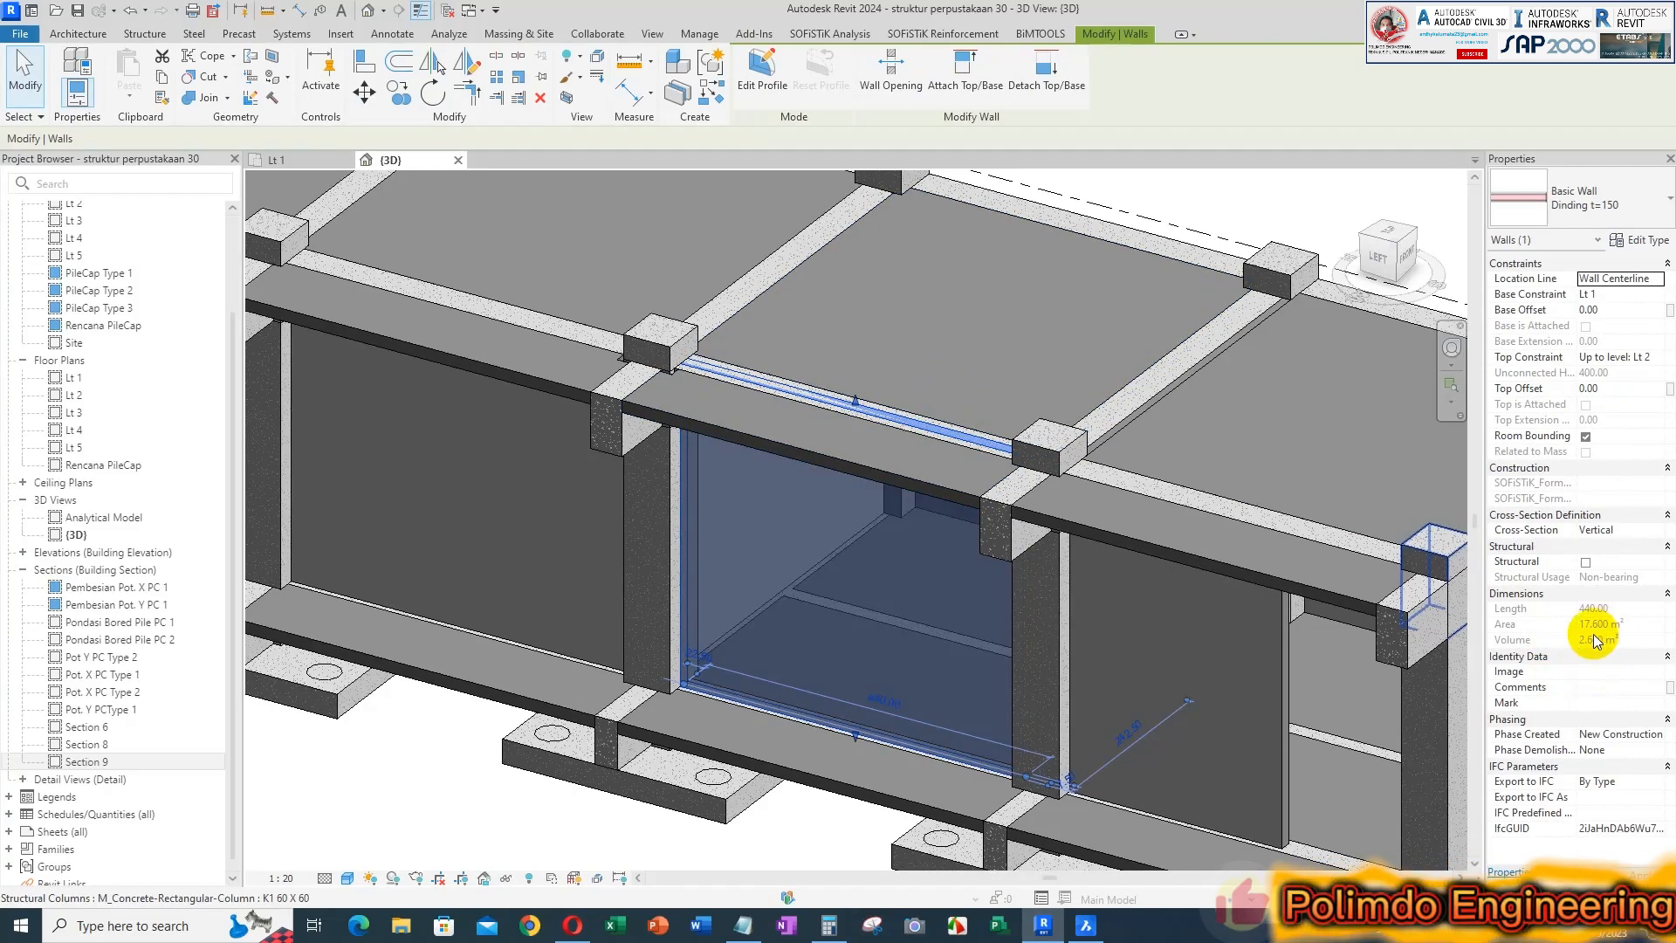
# Record the unjoined wall's area of 17.600 m2 under the earlier areas in Notepad and return to the Revit model
pyautogui.click(743, 925)
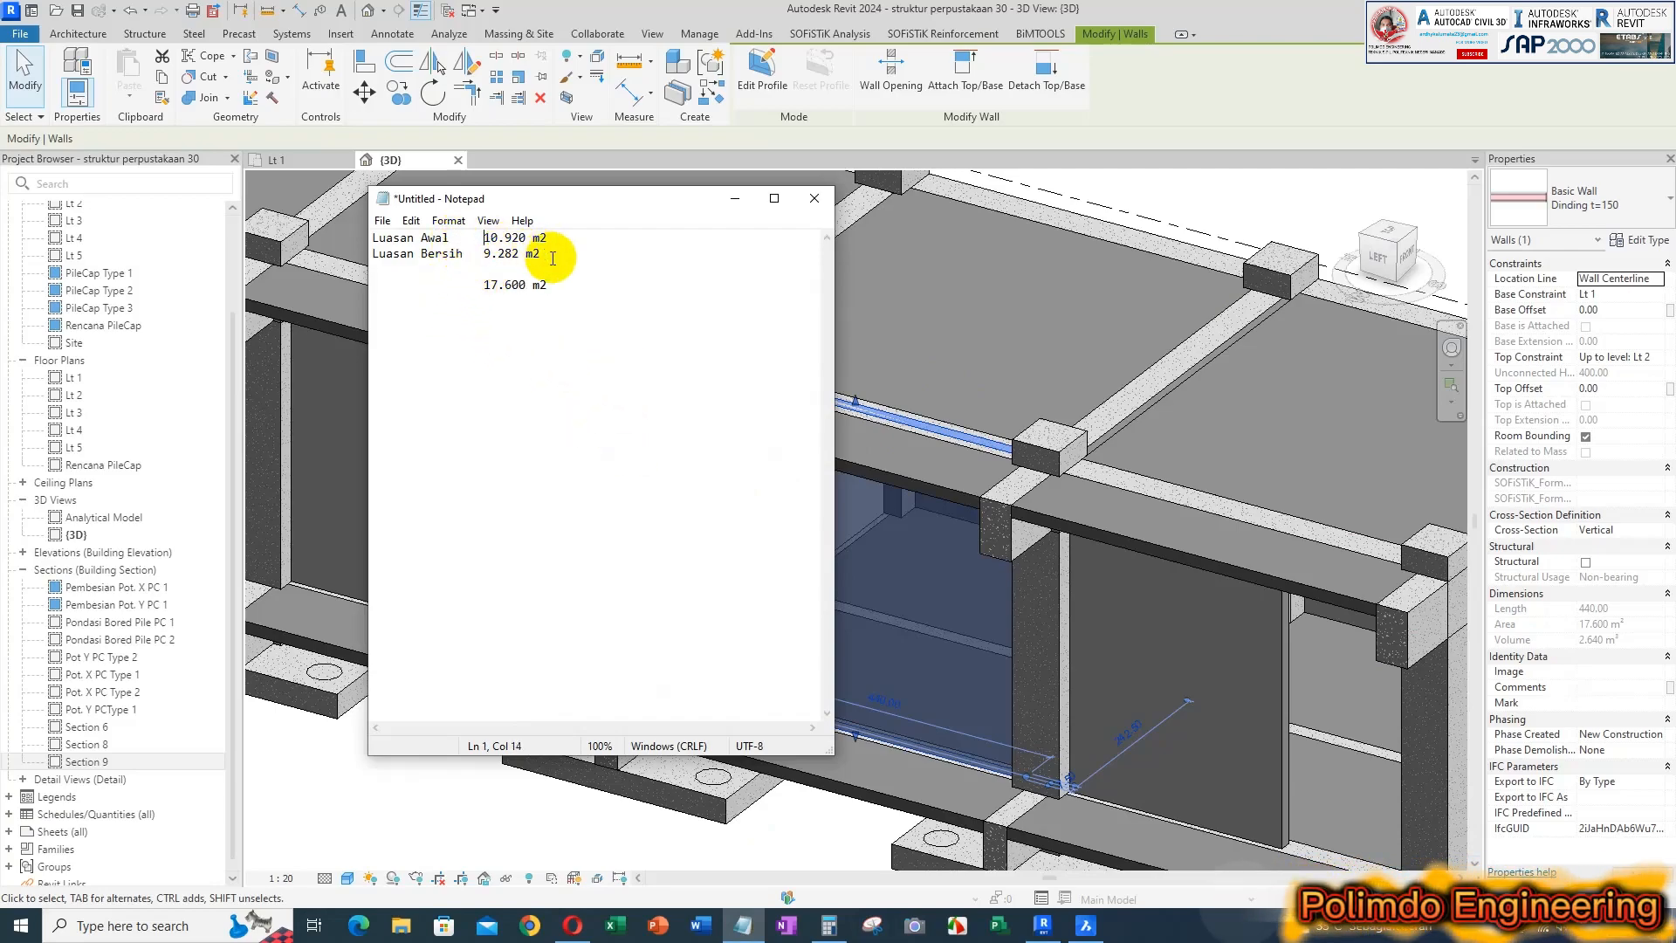
pyautogui.click(564, 283)
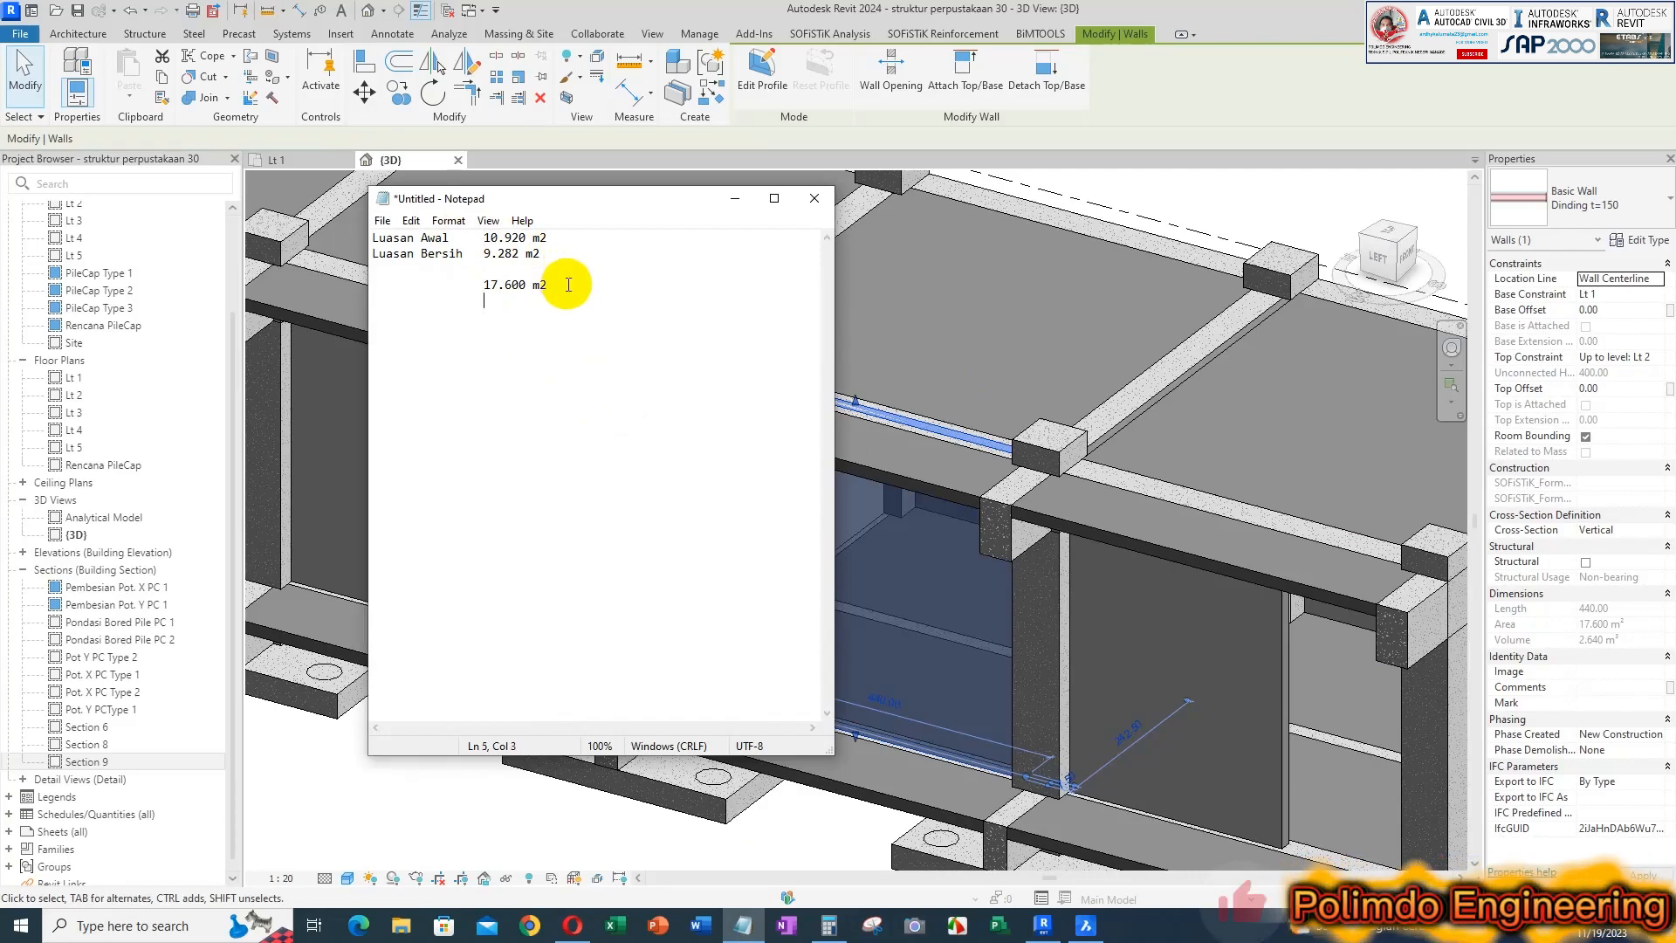
pyautogui.click(1214, 217)
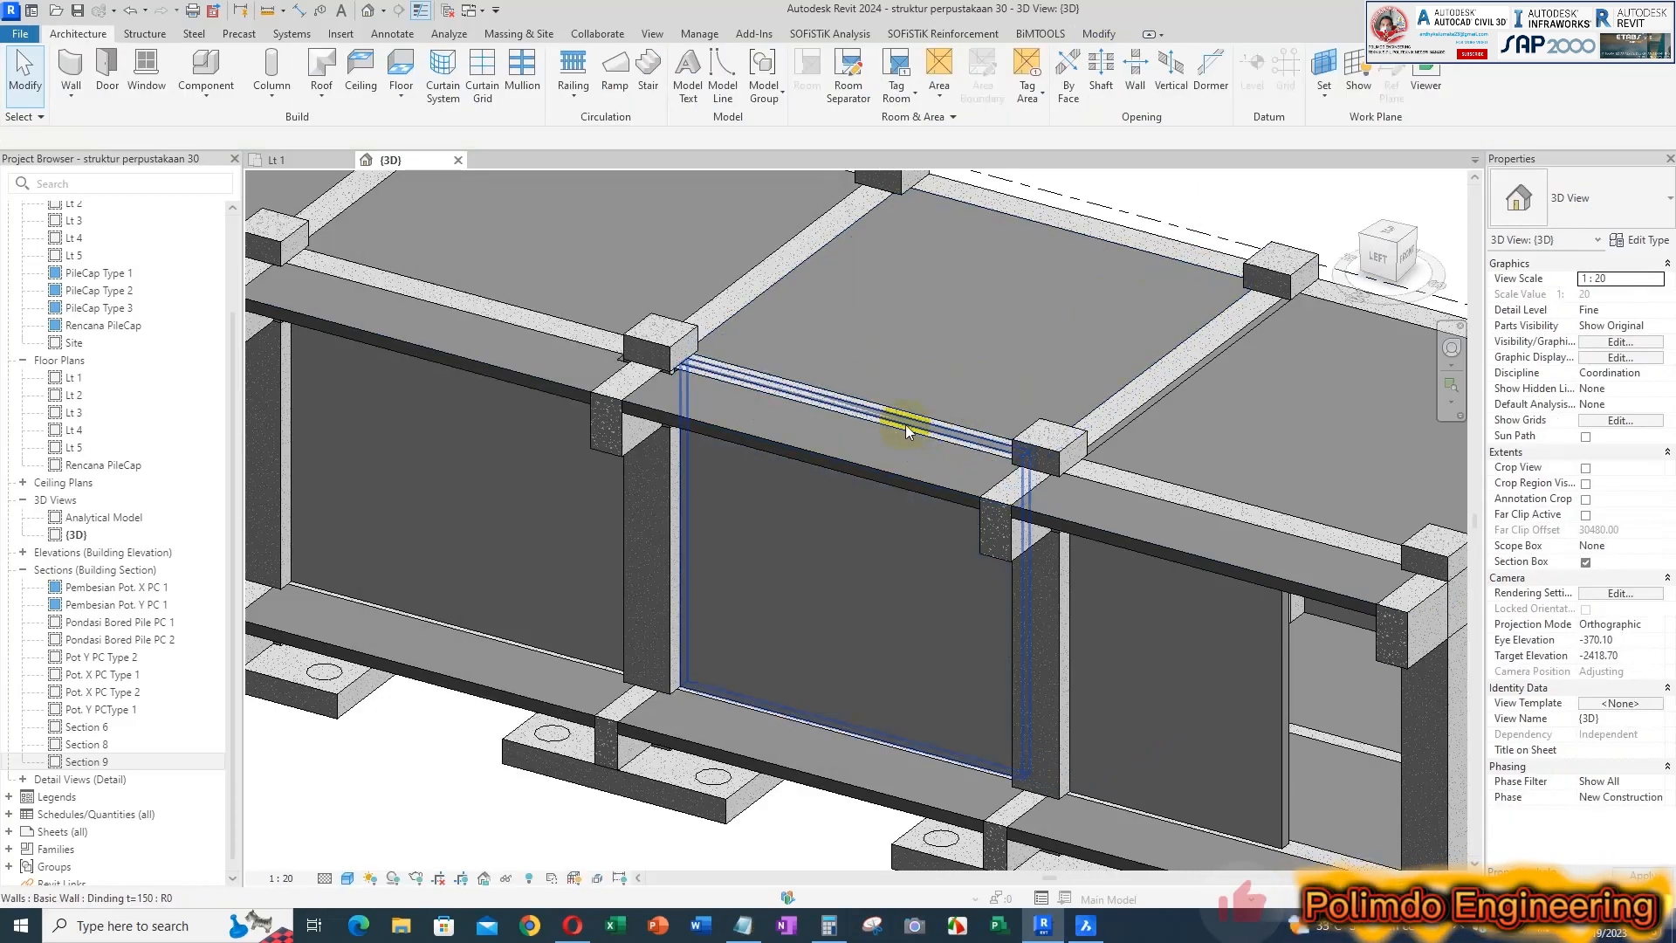
# Join the Dinding t=150 wall beside the end bay with its LT 1 Balok 40/60 beam and select the wall to recheck its area
pyautogui.click(906, 426)
pyautogui.click(192, 97)
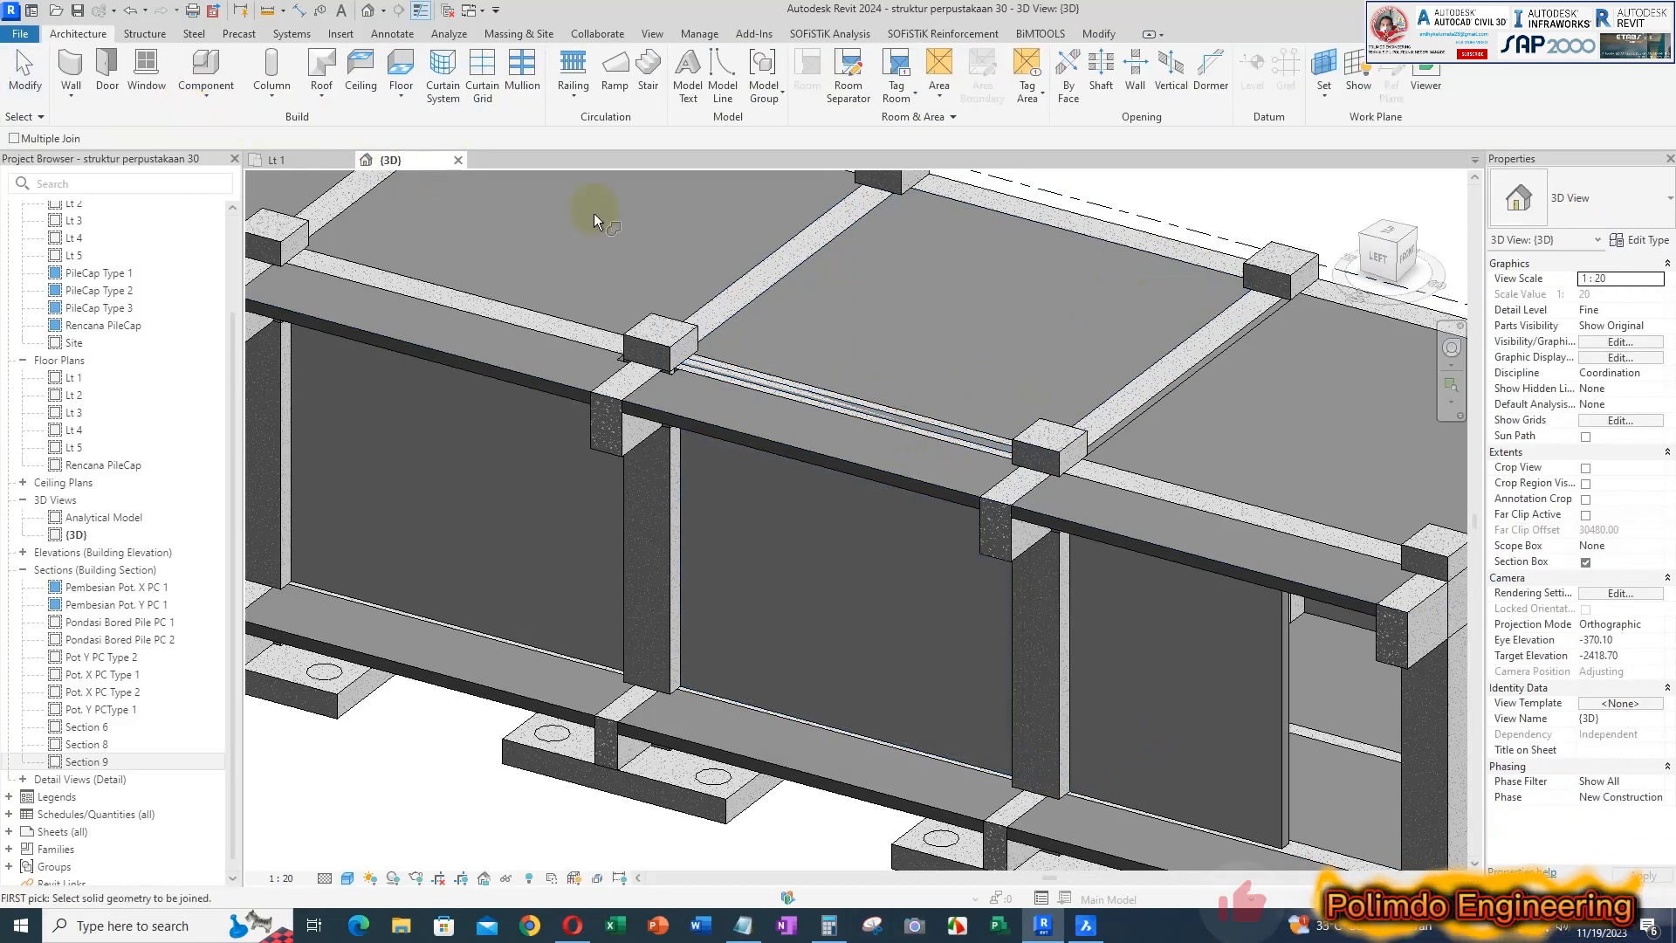
pyautogui.click(858, 416)
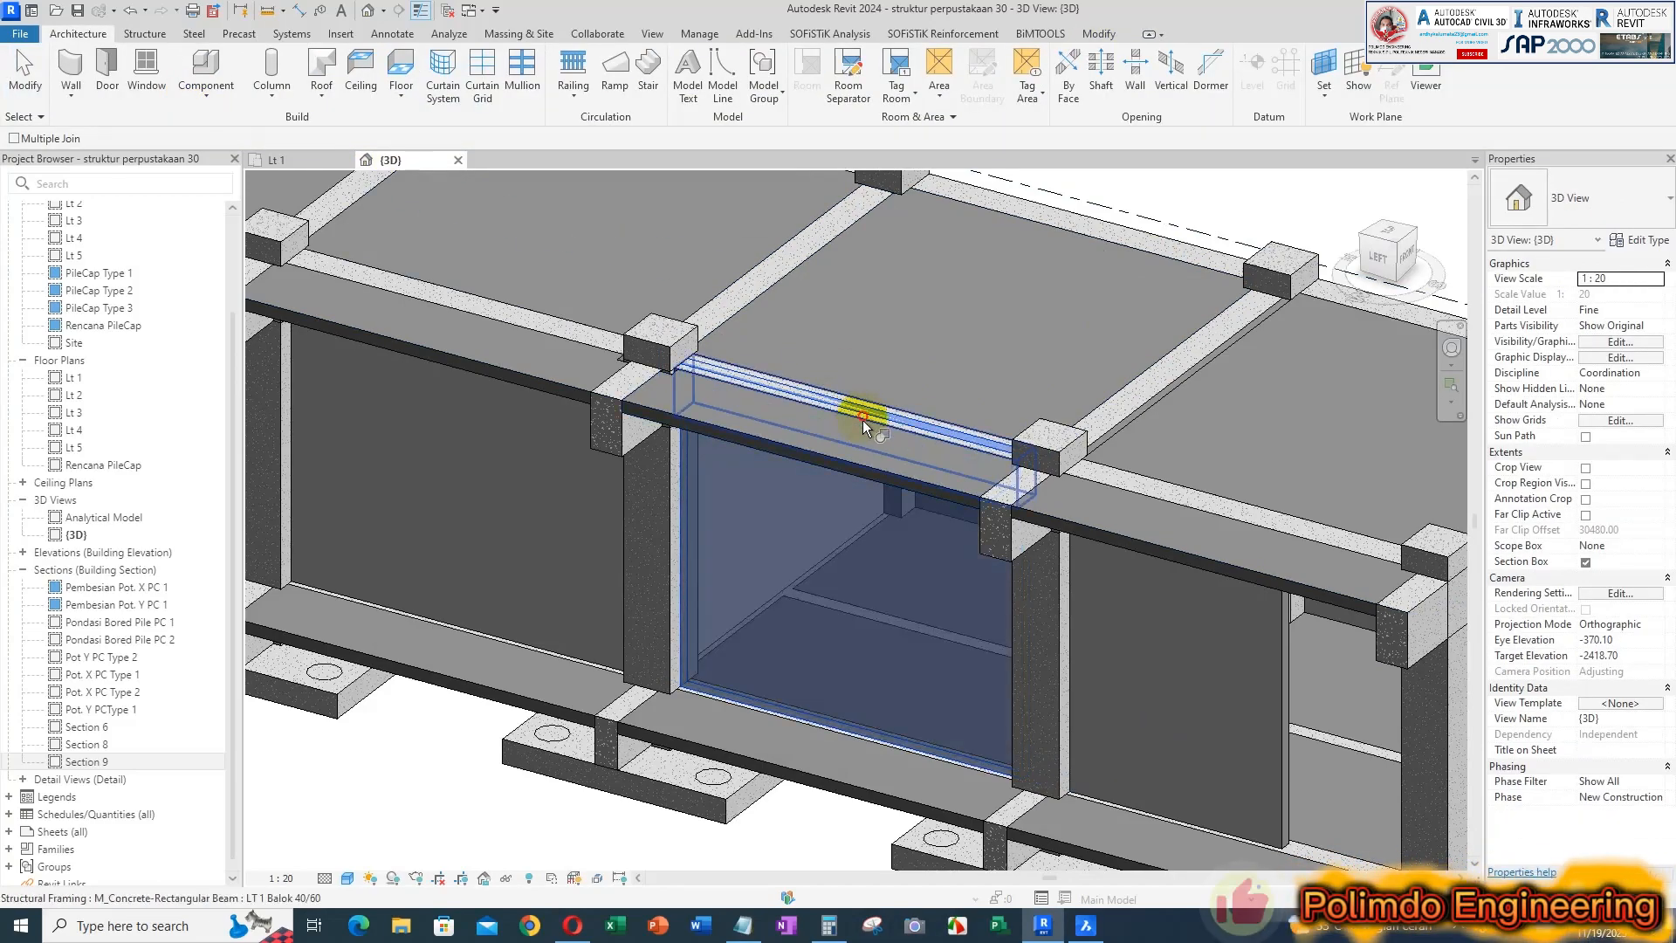
pyautogui.click(862, 420)
pyautogui.press('Escape')
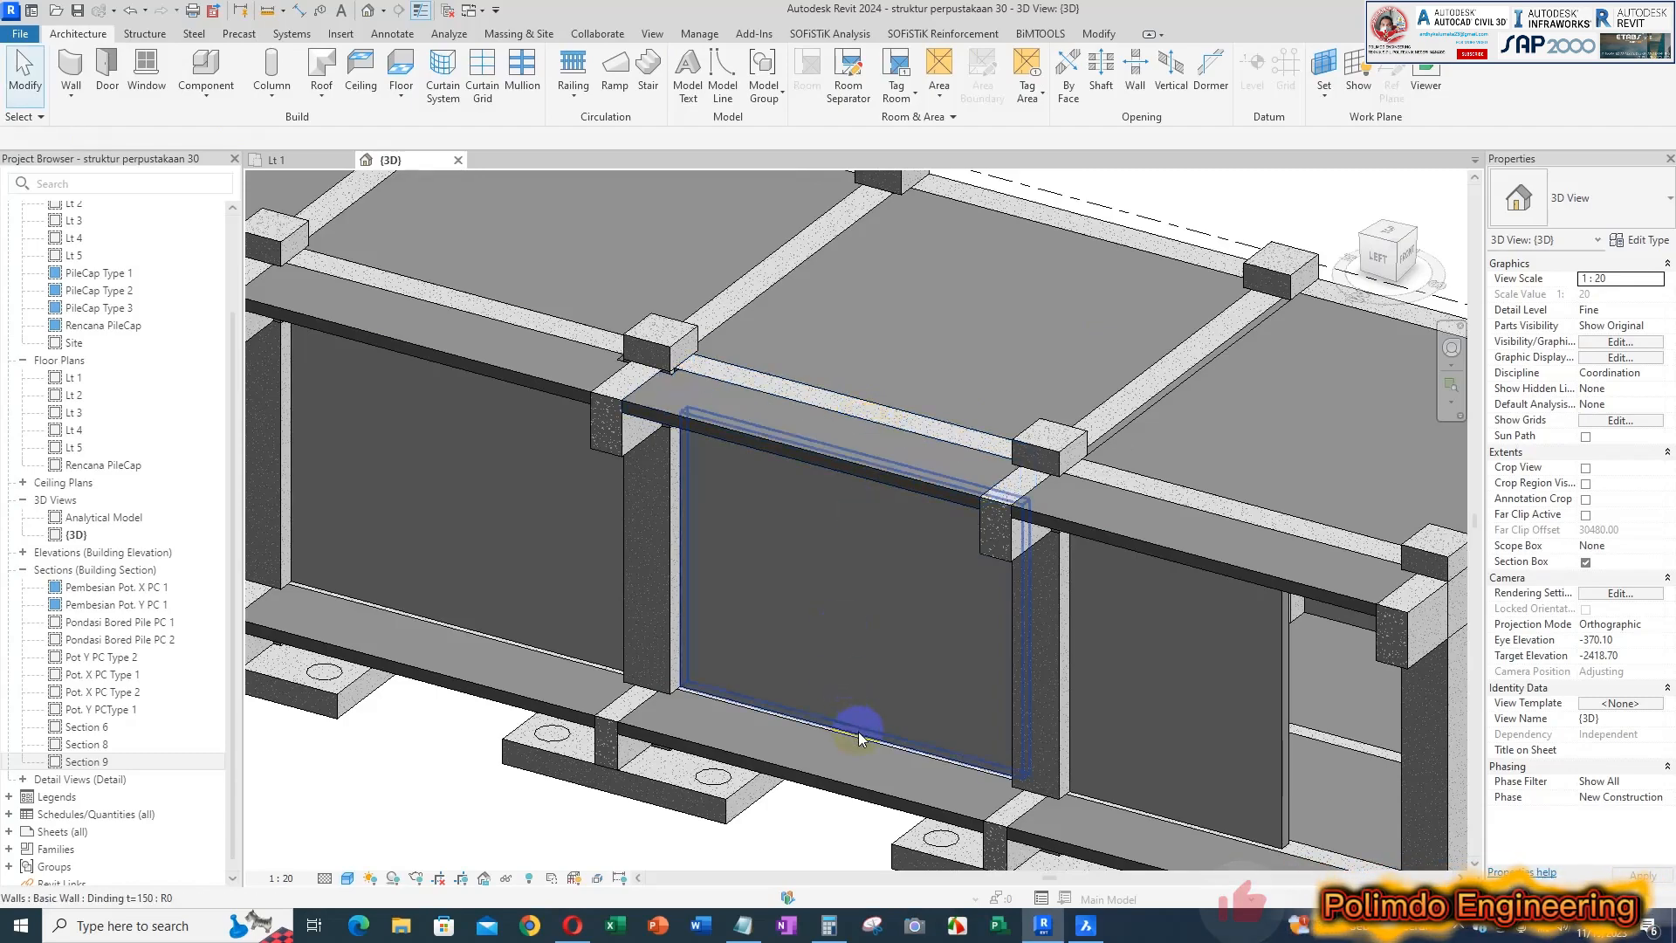
pyautogui.click(857, 731)
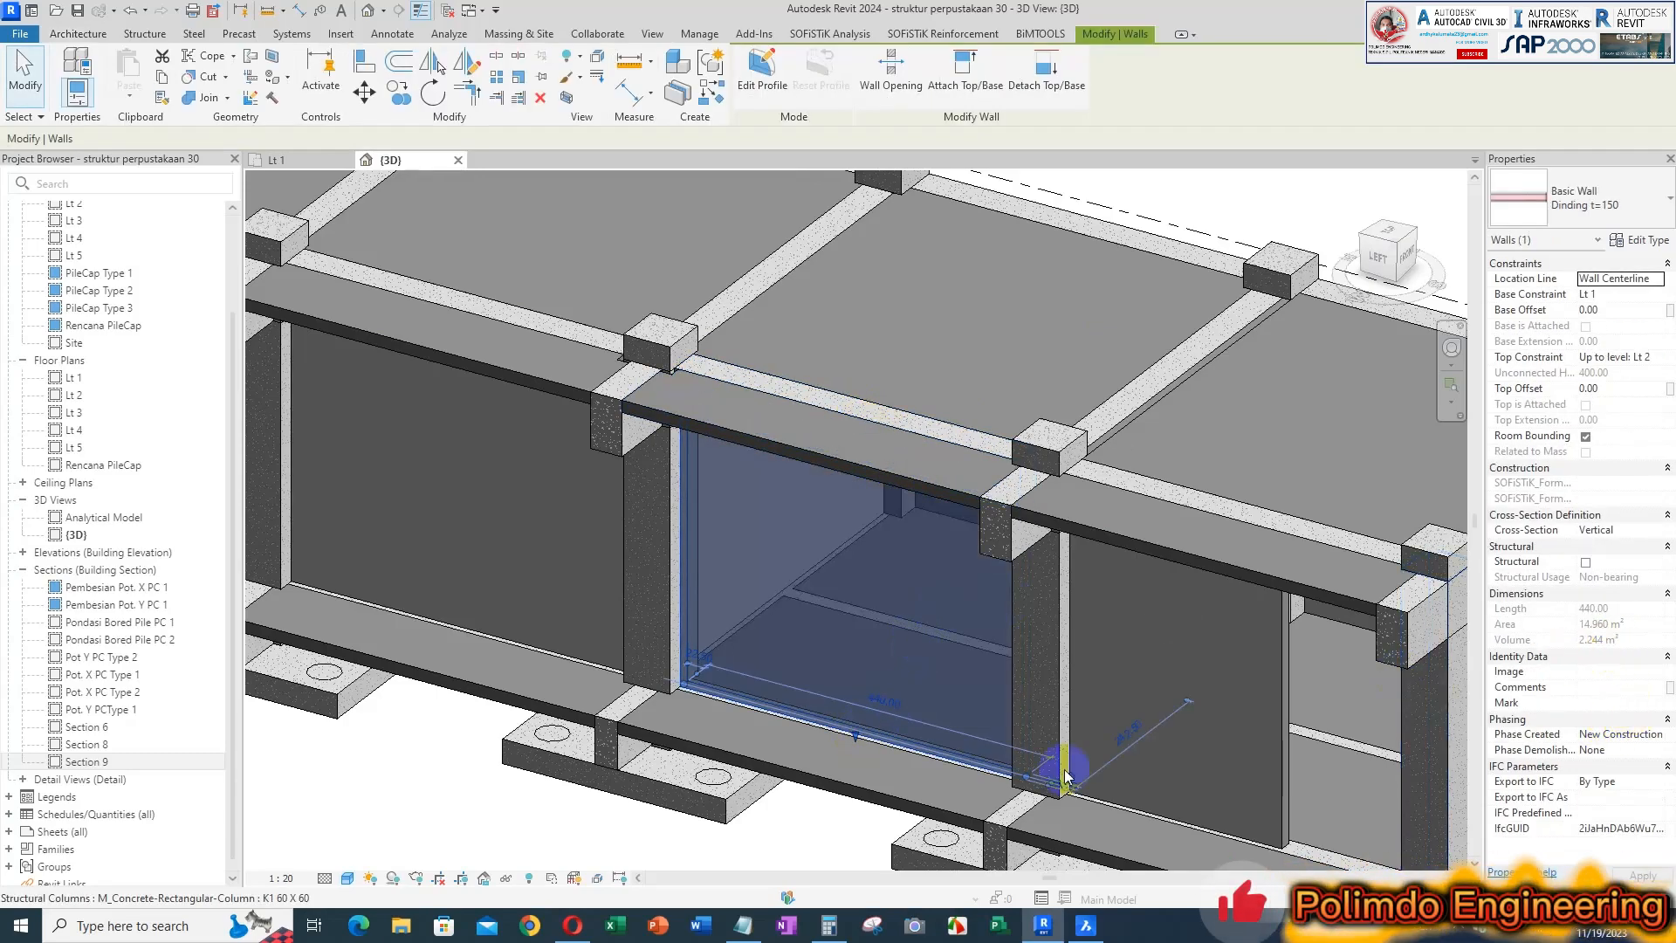
# Record 14.960 m2 under 17.600 m2 in Notepad and calculate 17.6 - 14.96 in Calculator
pyautogui.click(743, 925)
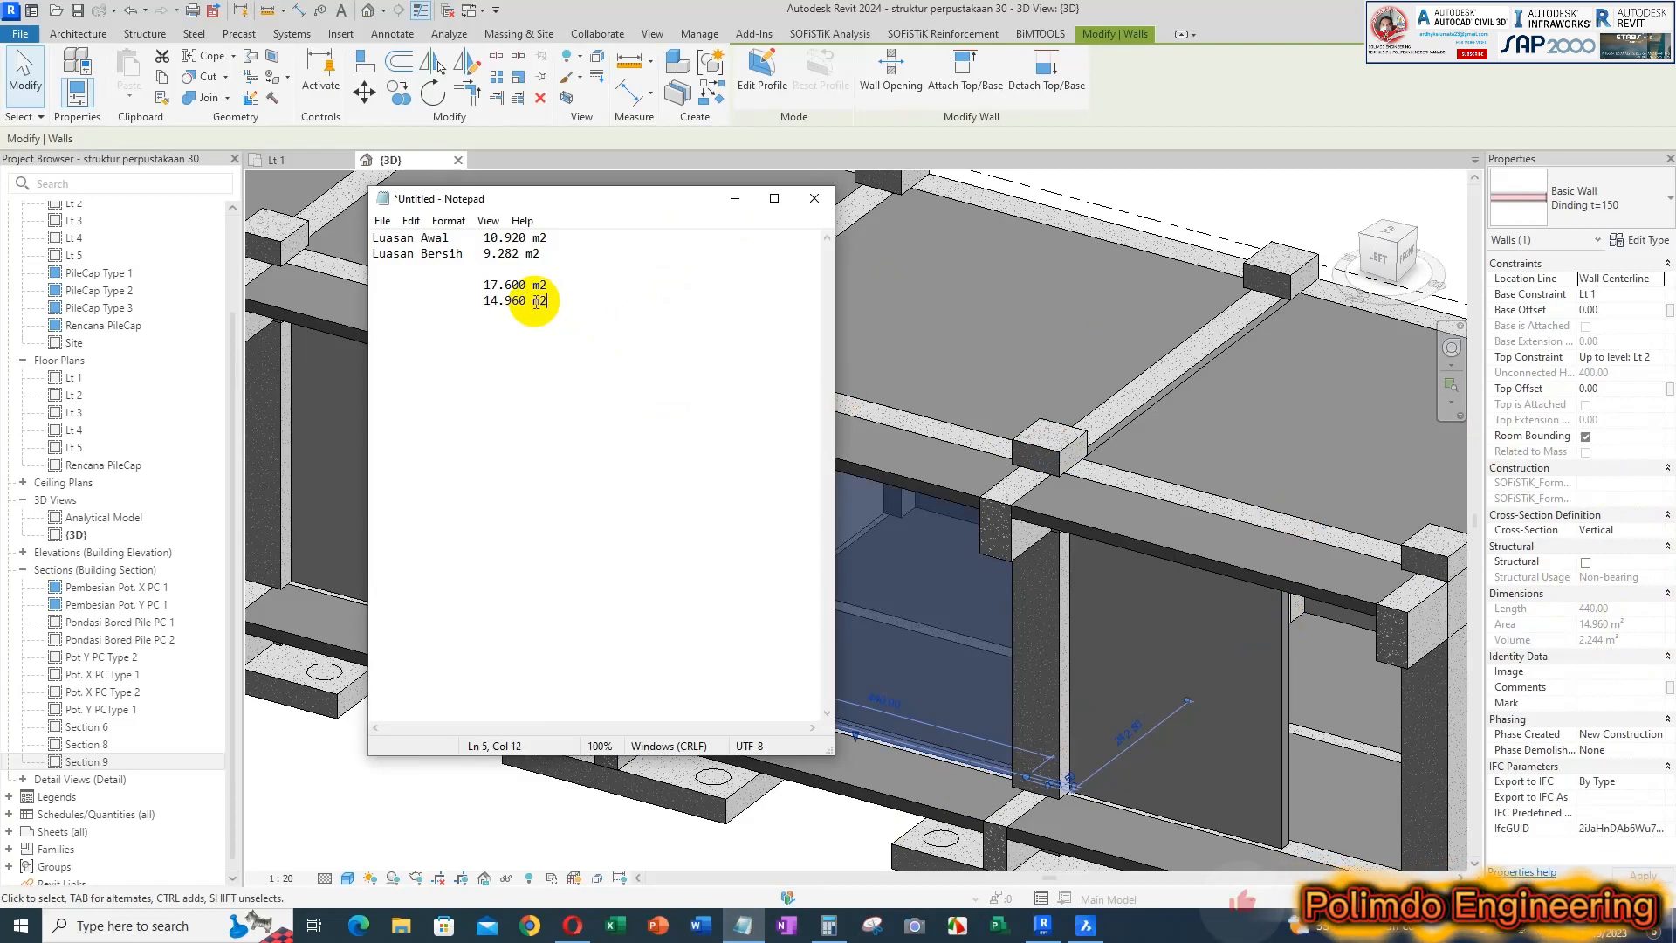
pyautogui.click(829, 926)
pyautogui.moveTo(529, 298); pyautogui.dragTo(729, 300)
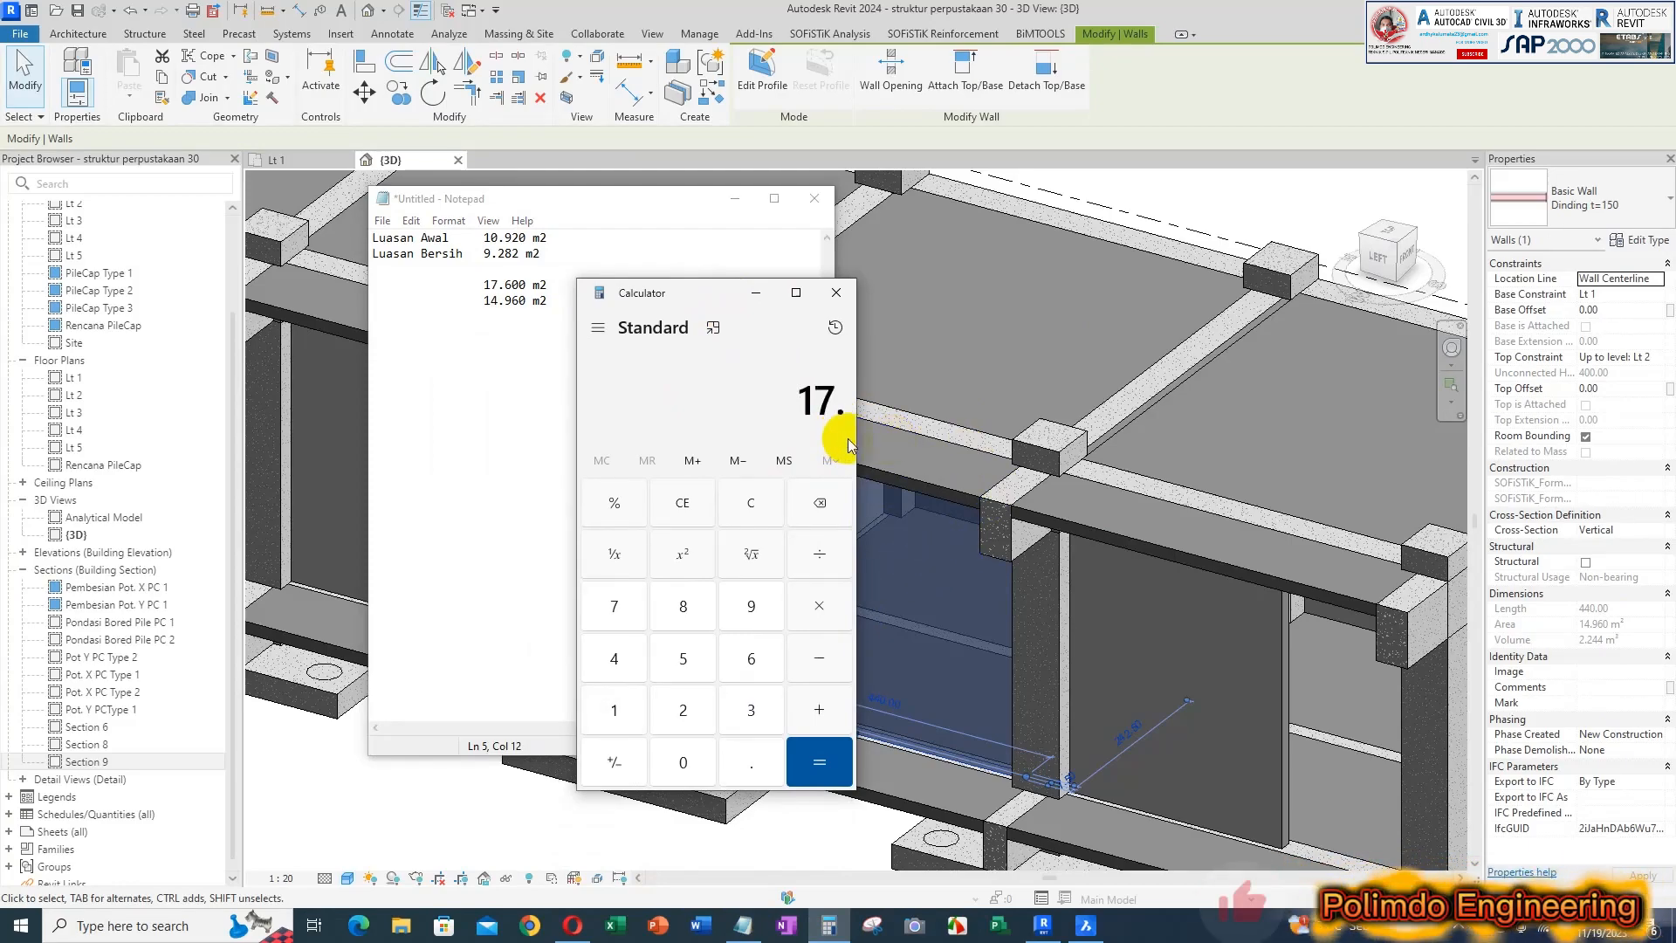
pyautogui.write('14')
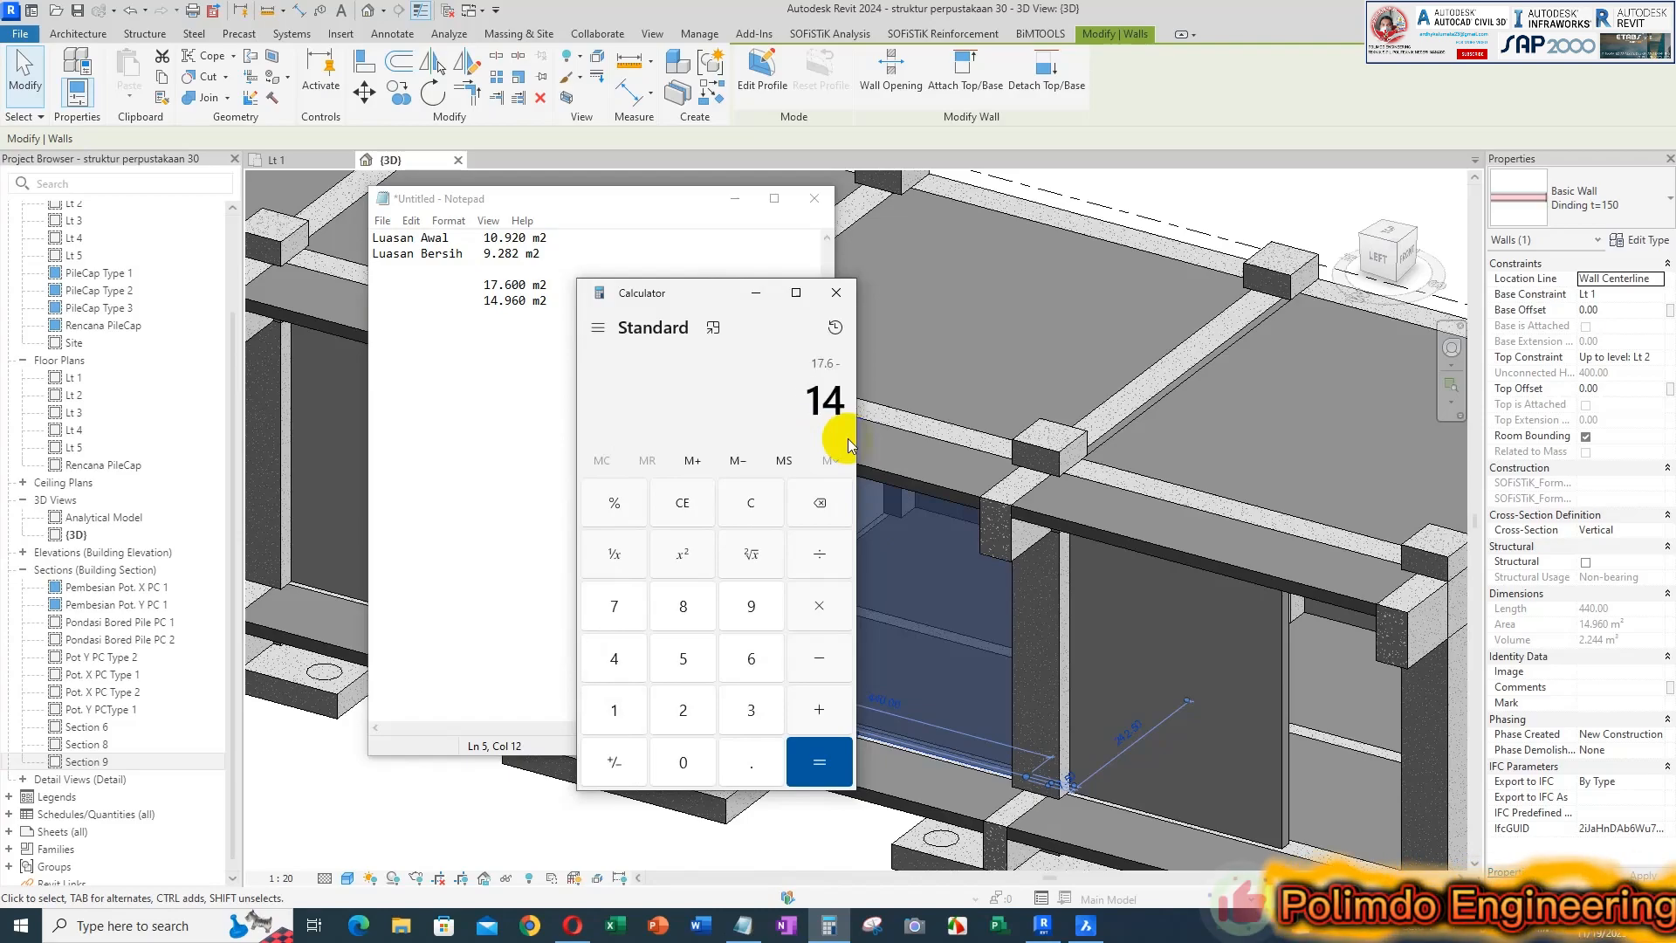
pyautogui.write('.96')
pyautogui.press('Return')
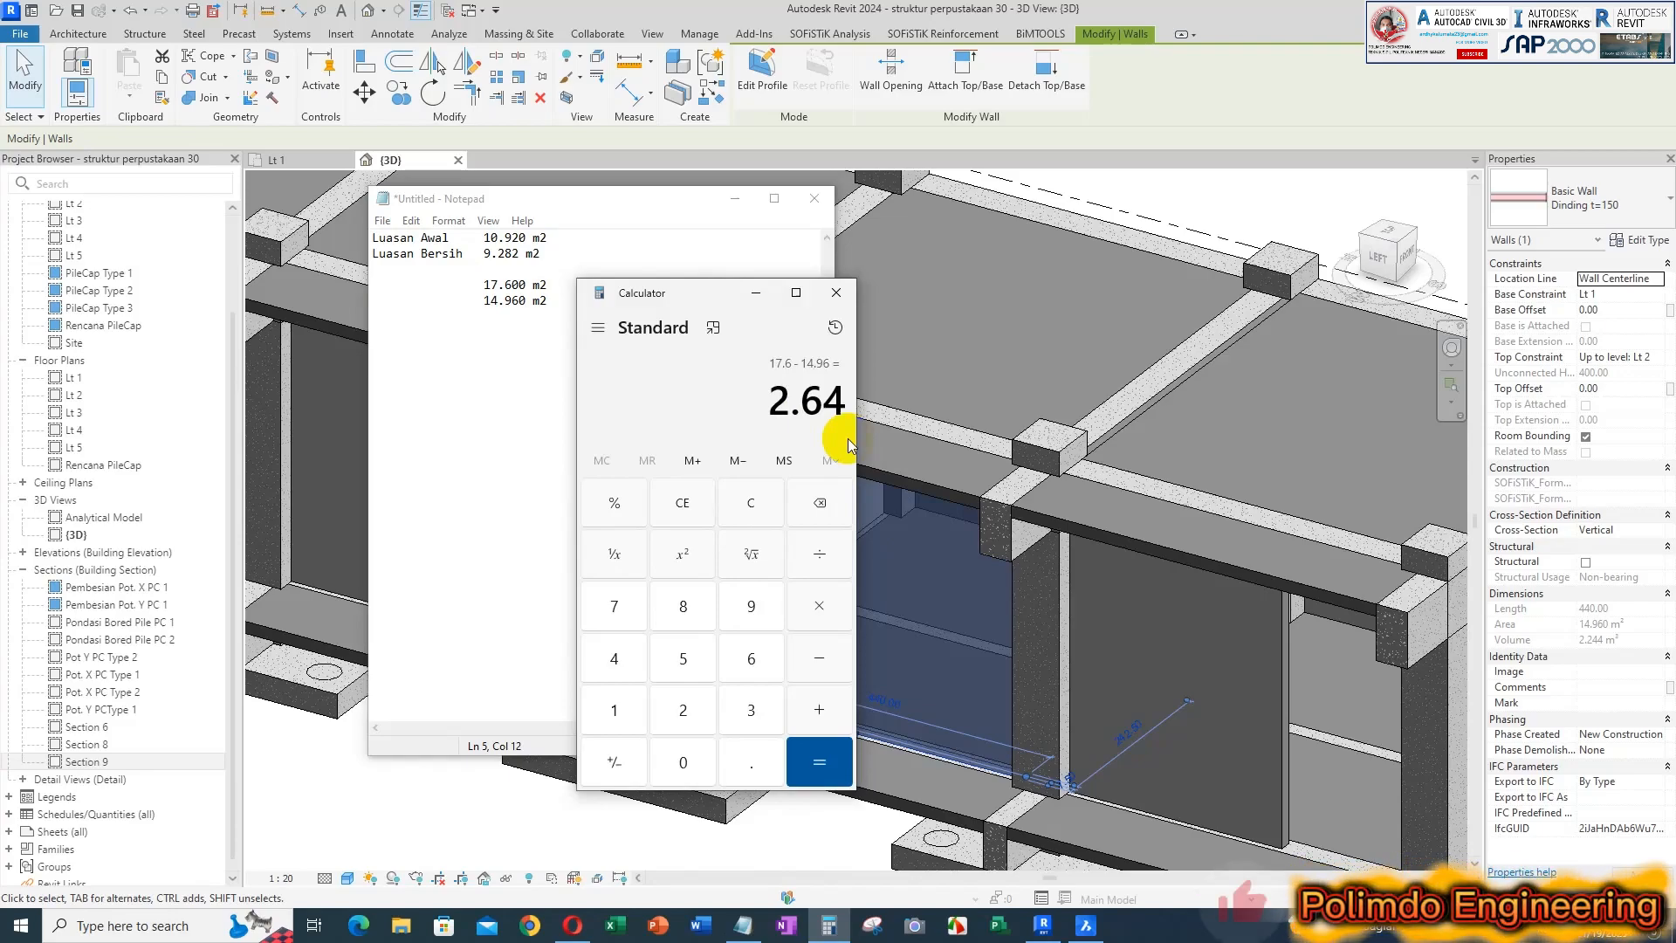
# Close Calculator and close Notepad without saving the area notes
pyautogui.click(838, 295)
pyautogui.click(814, 199)
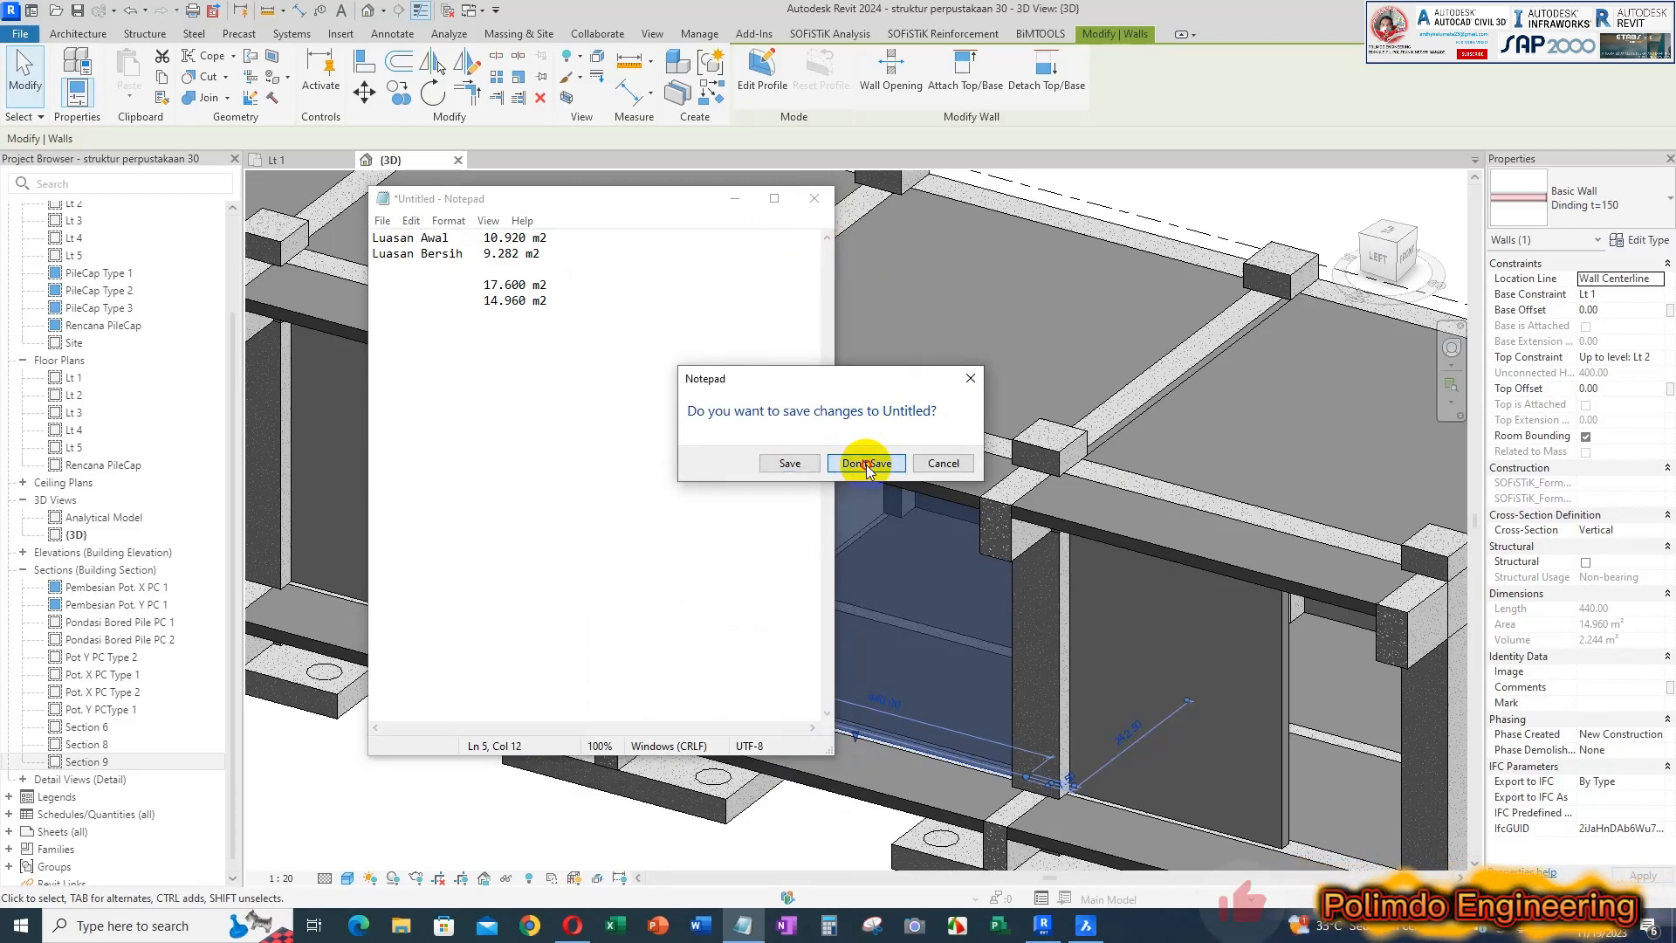
pyautogui.click(866, 463)
# Examine the wall and beam bays in the sectioned 3D view and compare them with the Lt 1 floor plan
pyautogui.scroll(-3, 868, 438)
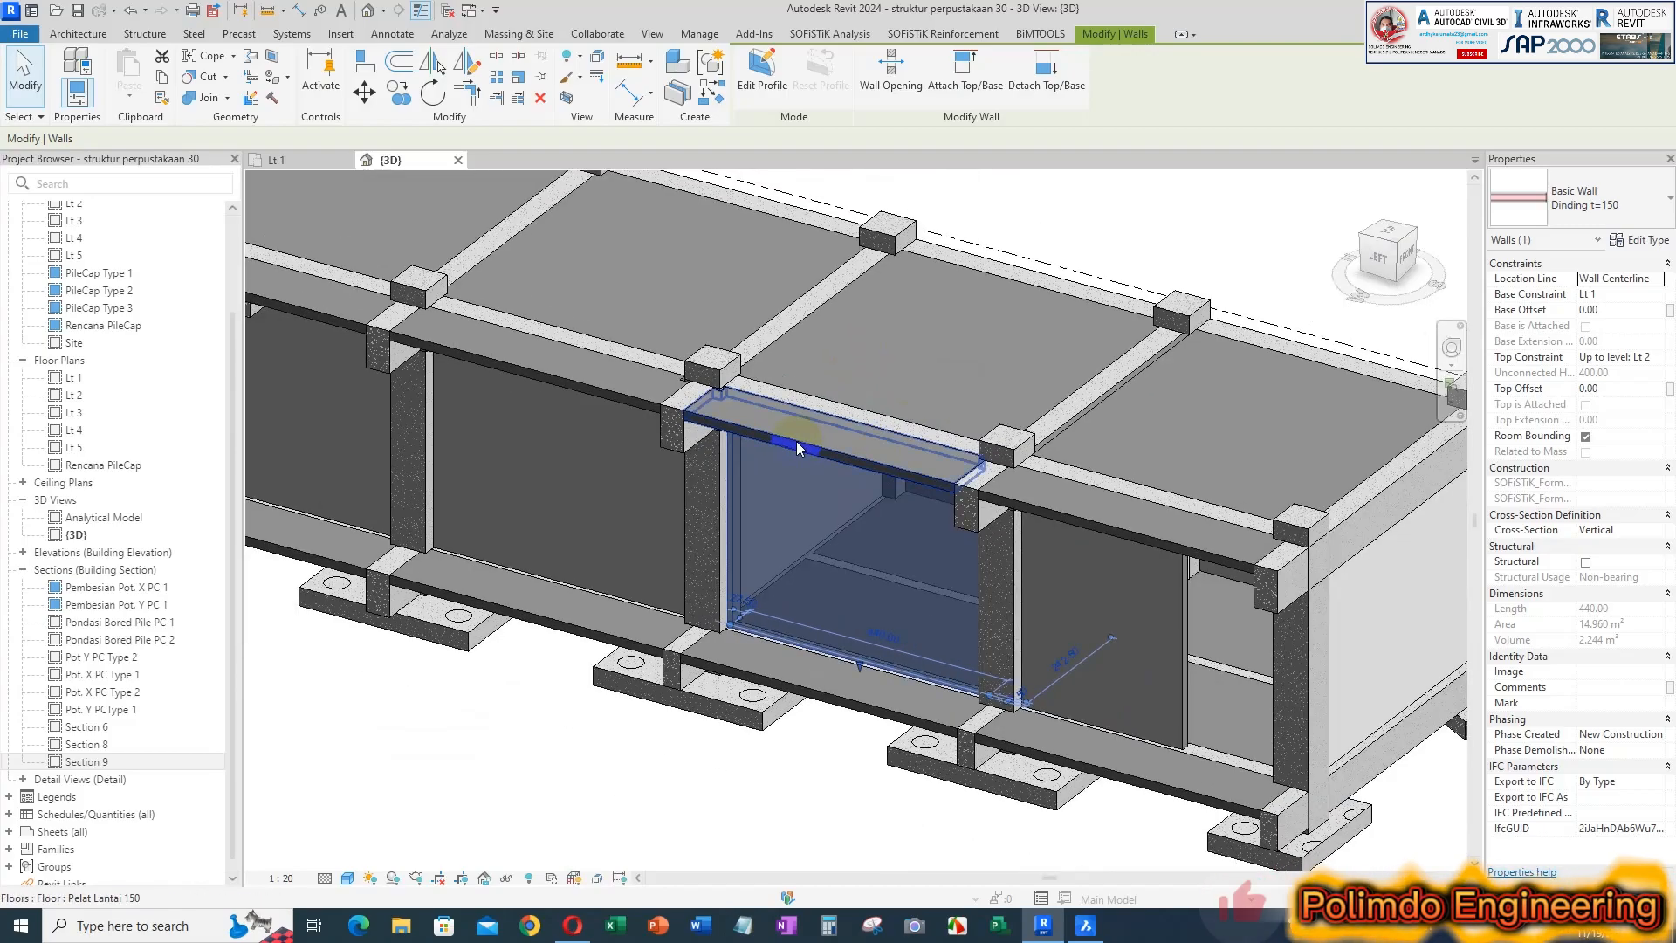
pyautogui.scroll(-5, 797, 448)
pyautogui.press('Escape')
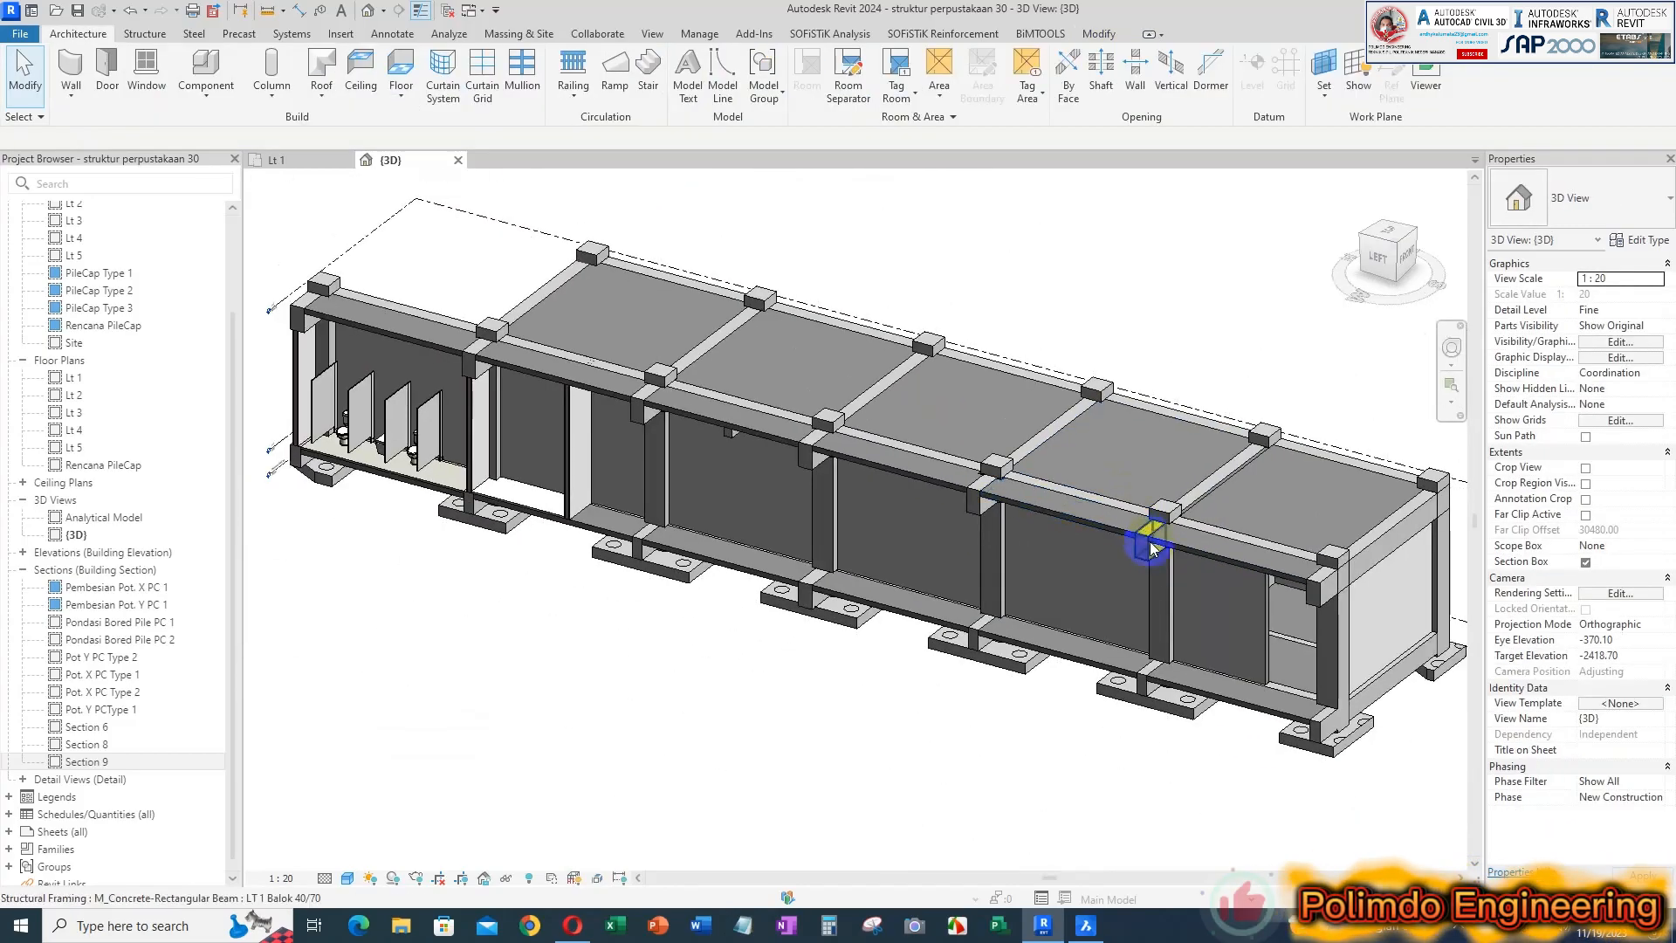
pyautogui.scroll(2, 855, 436)
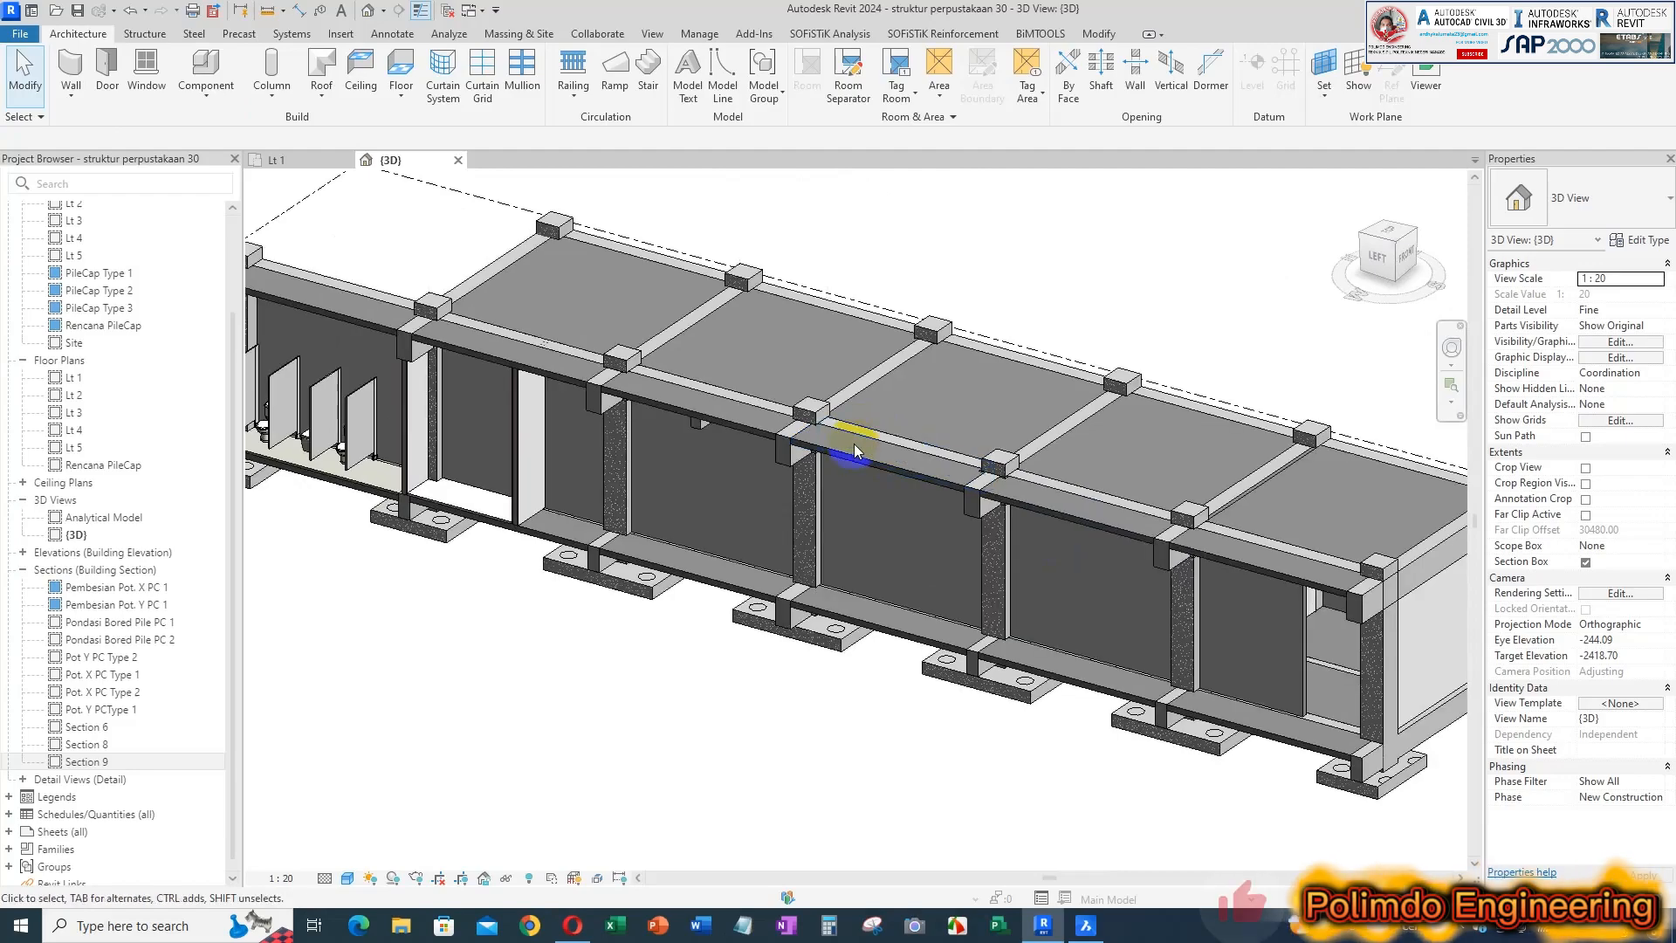
pyautogui.scroll(-2, 854, 444)
pyautogui.click(289, 162)
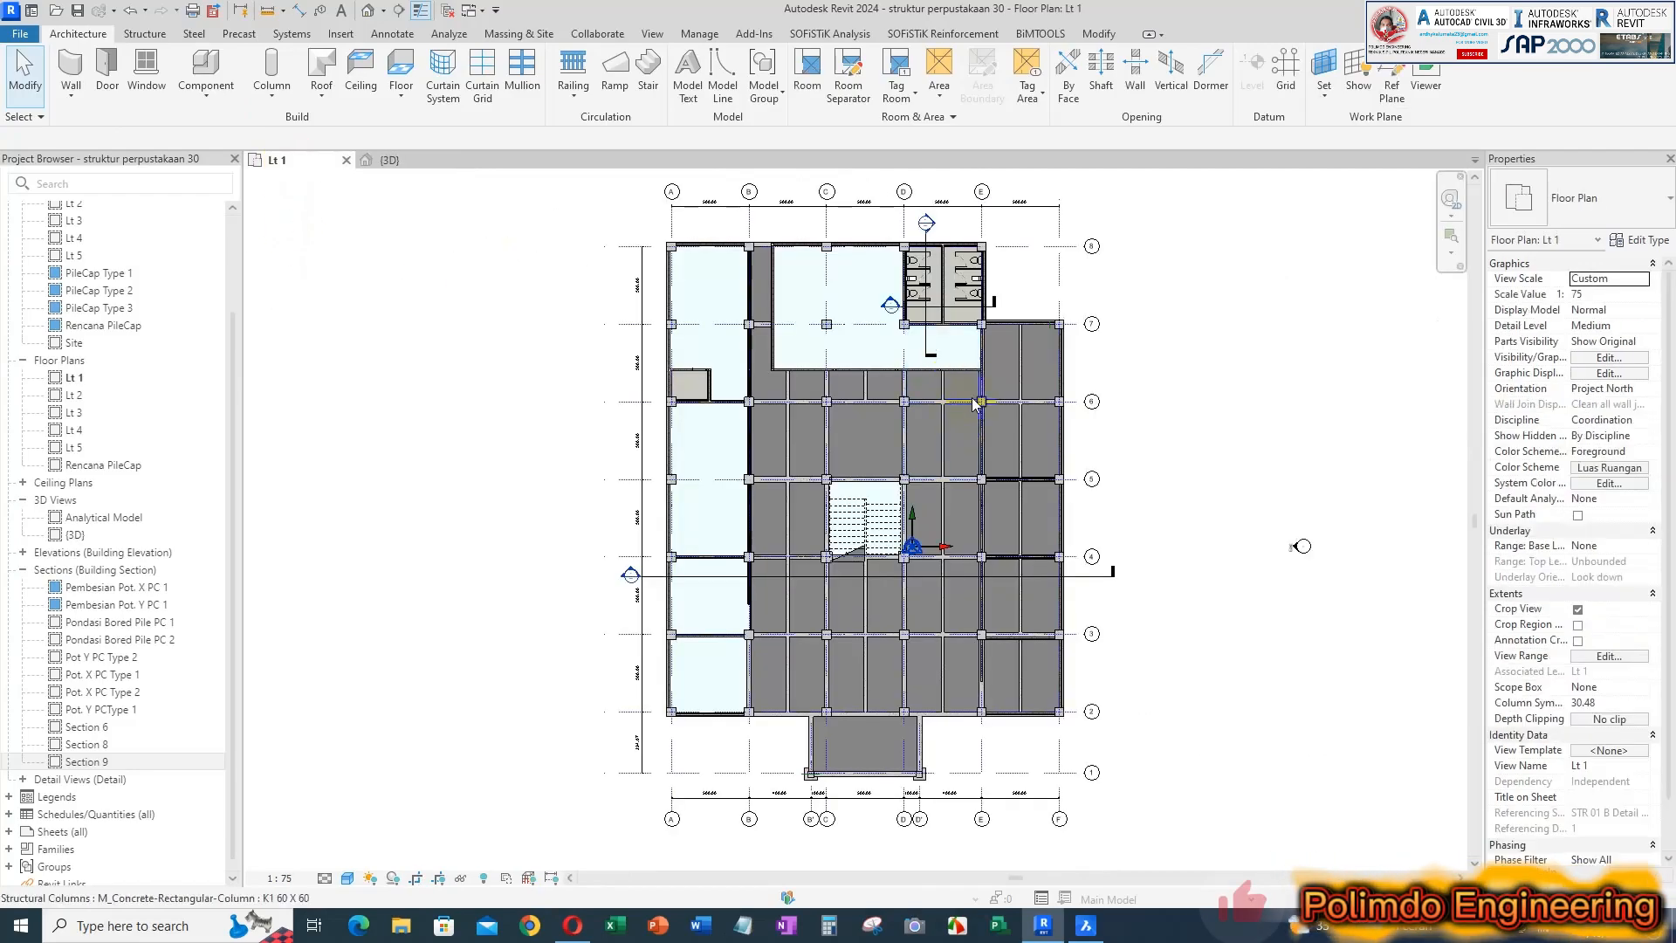
pyautogui.scroll(3, 926, 224)
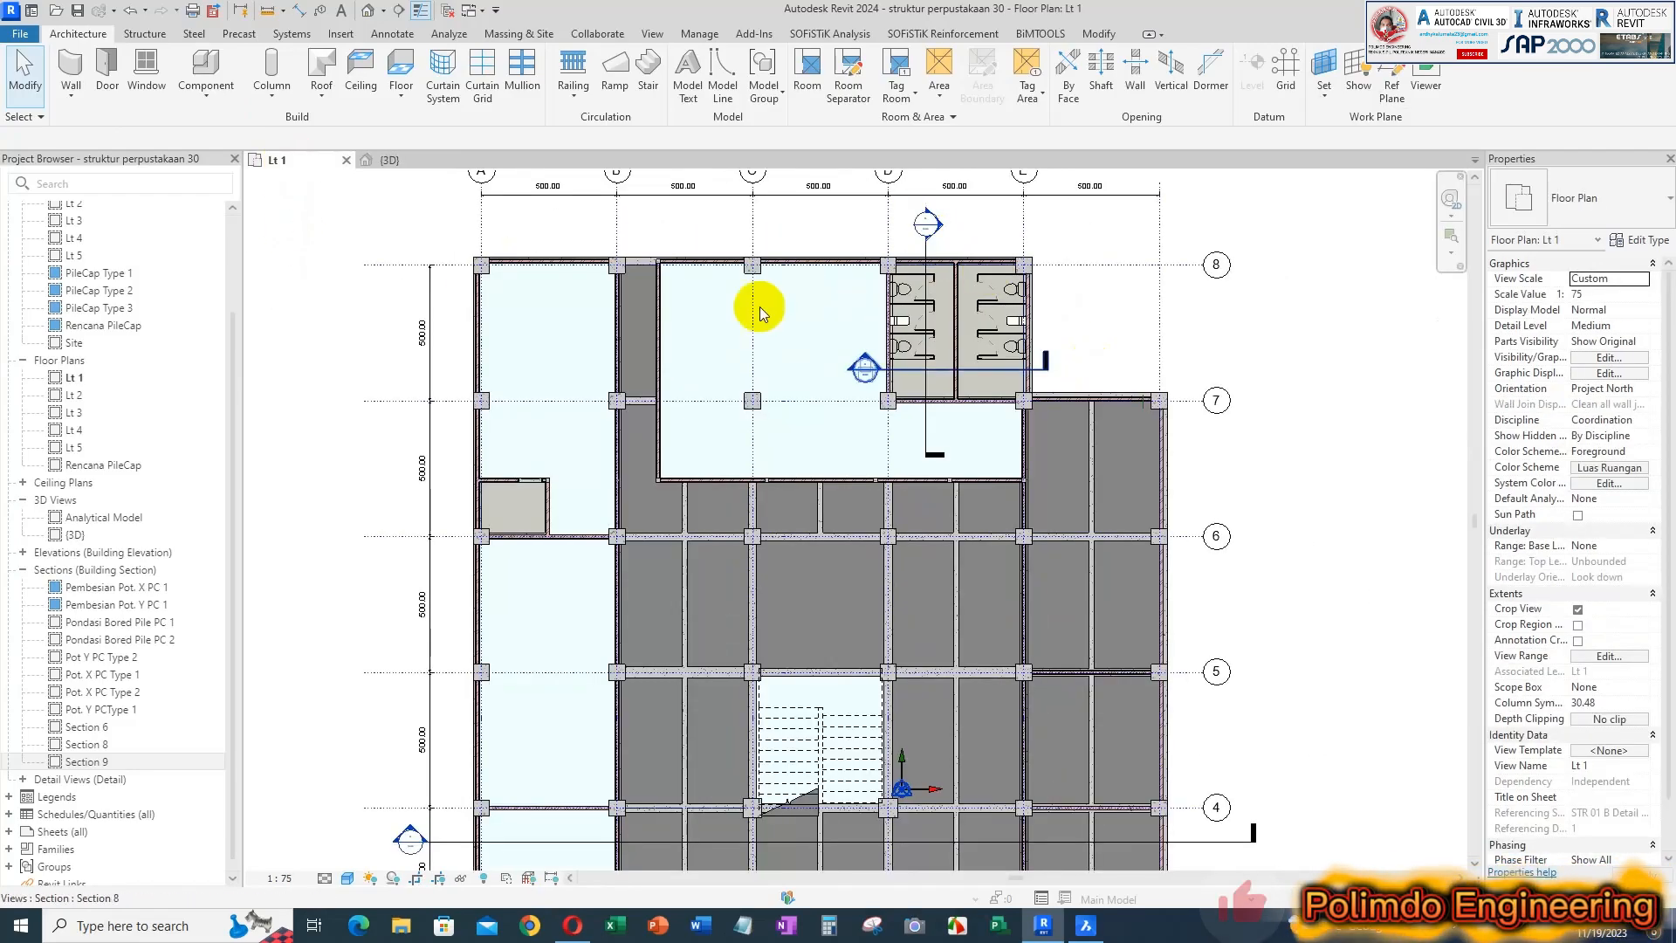
pyautogui.click(405, 165)
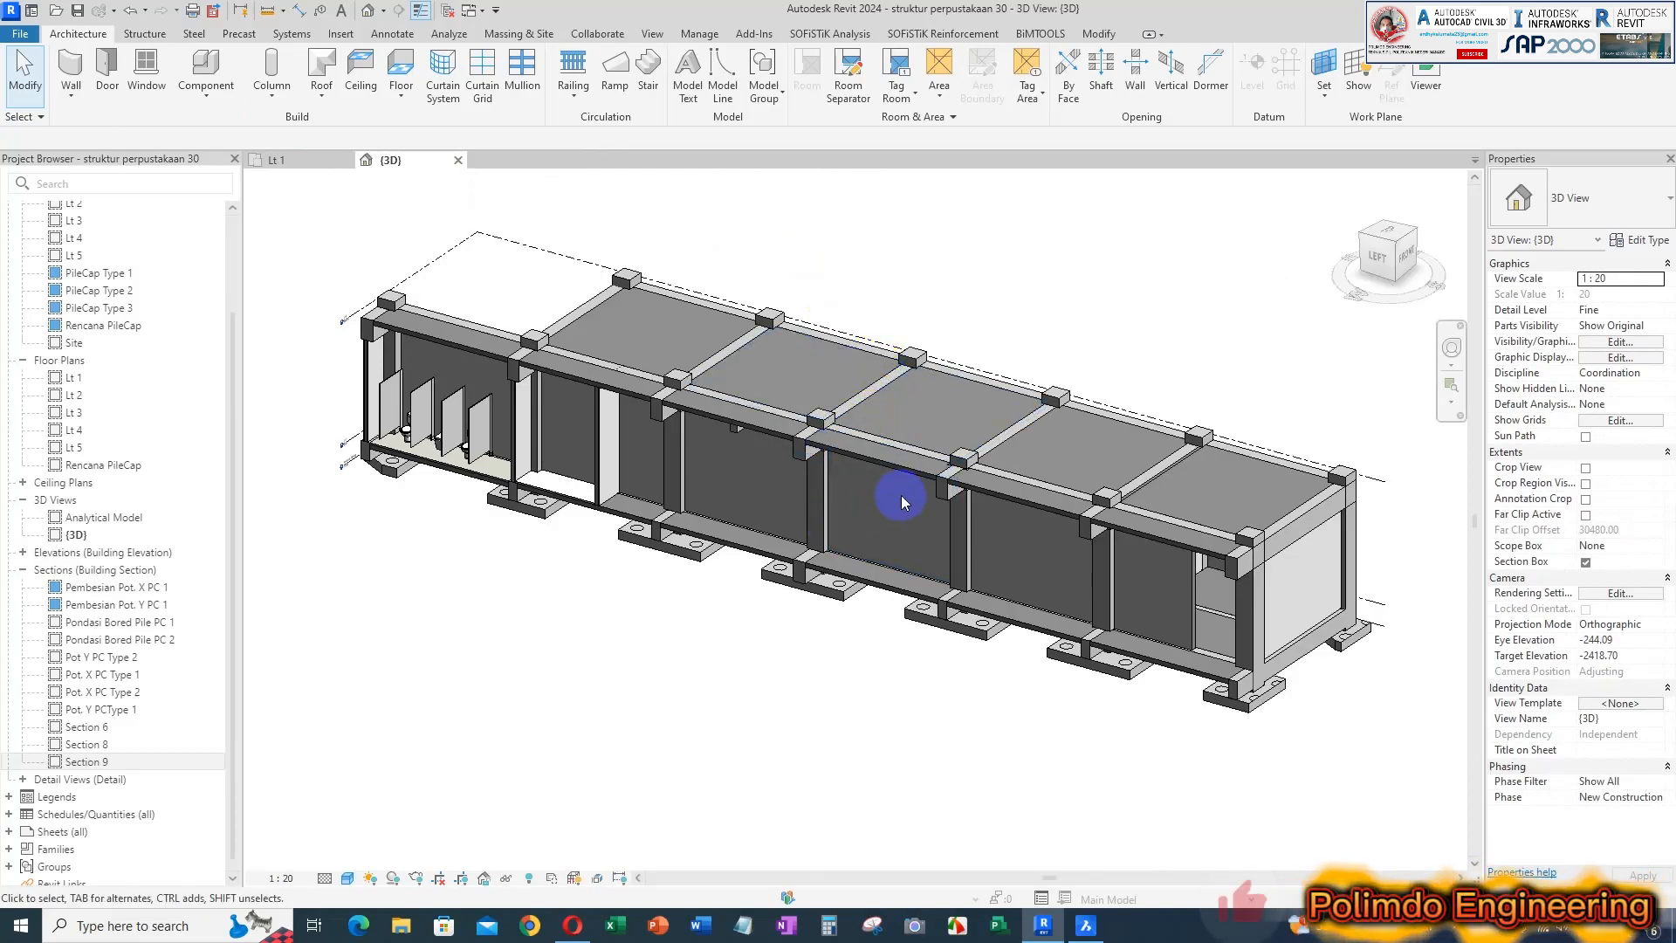
pyautogui.scroll(2, 1214, 543)
pyautogui.moveTo(943, 498); pyautogui.dragTo(1136, 541, button='middle')
pyautogui.moveTo(652, 414); pyautogui.dragTo(668, 428, button='middle')
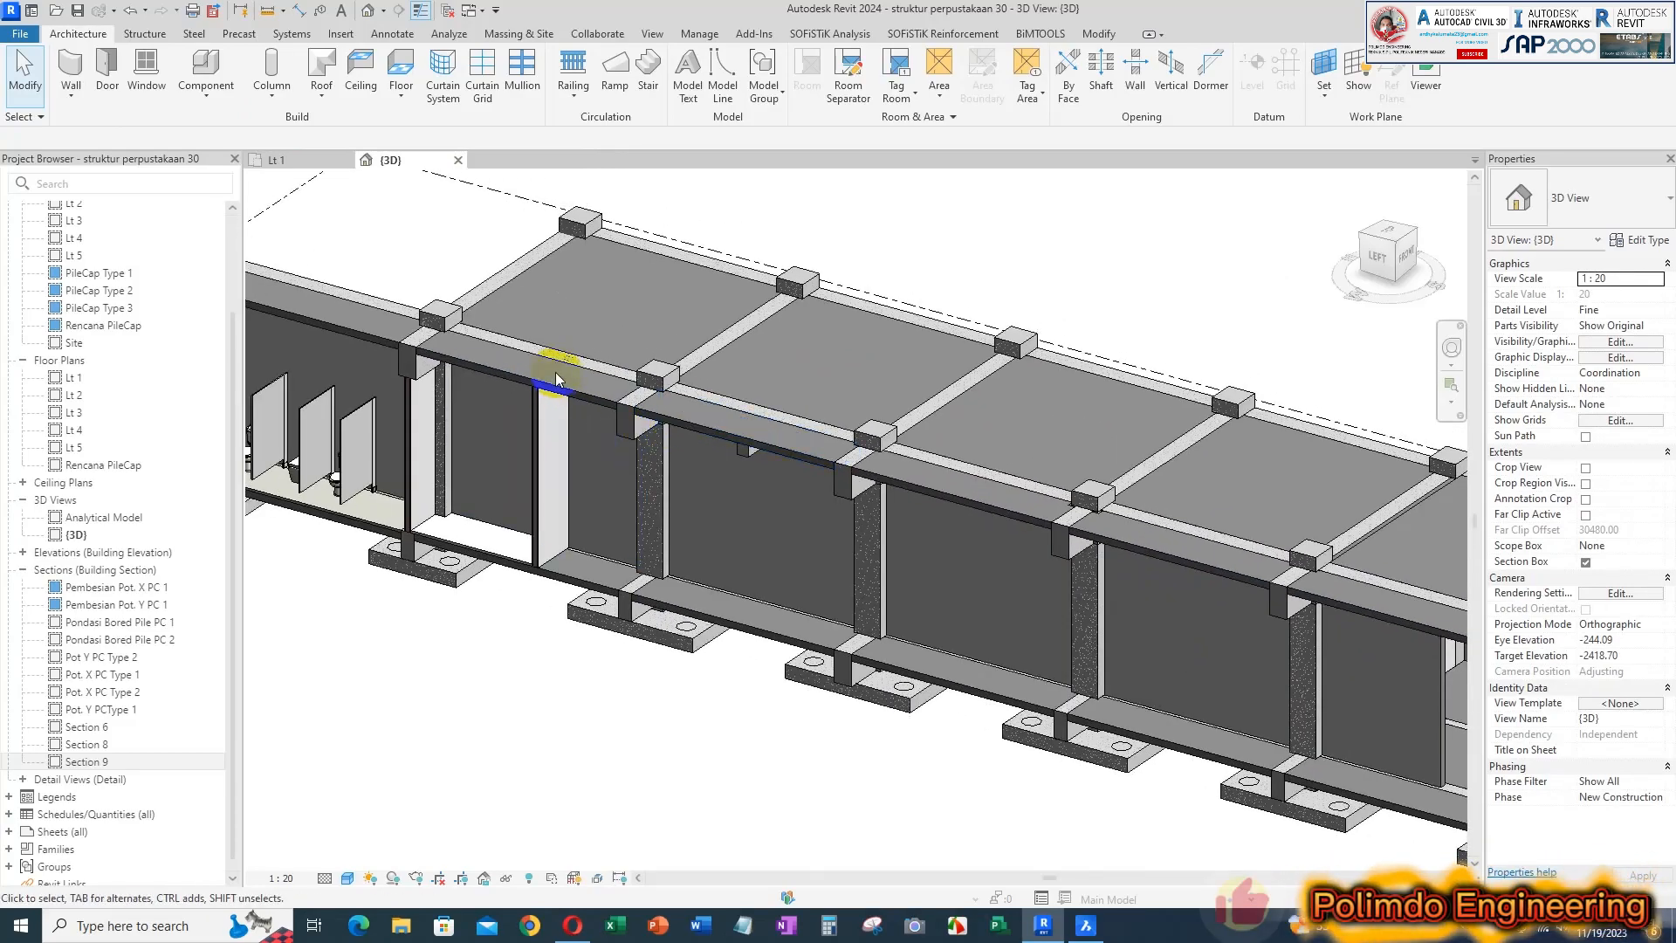
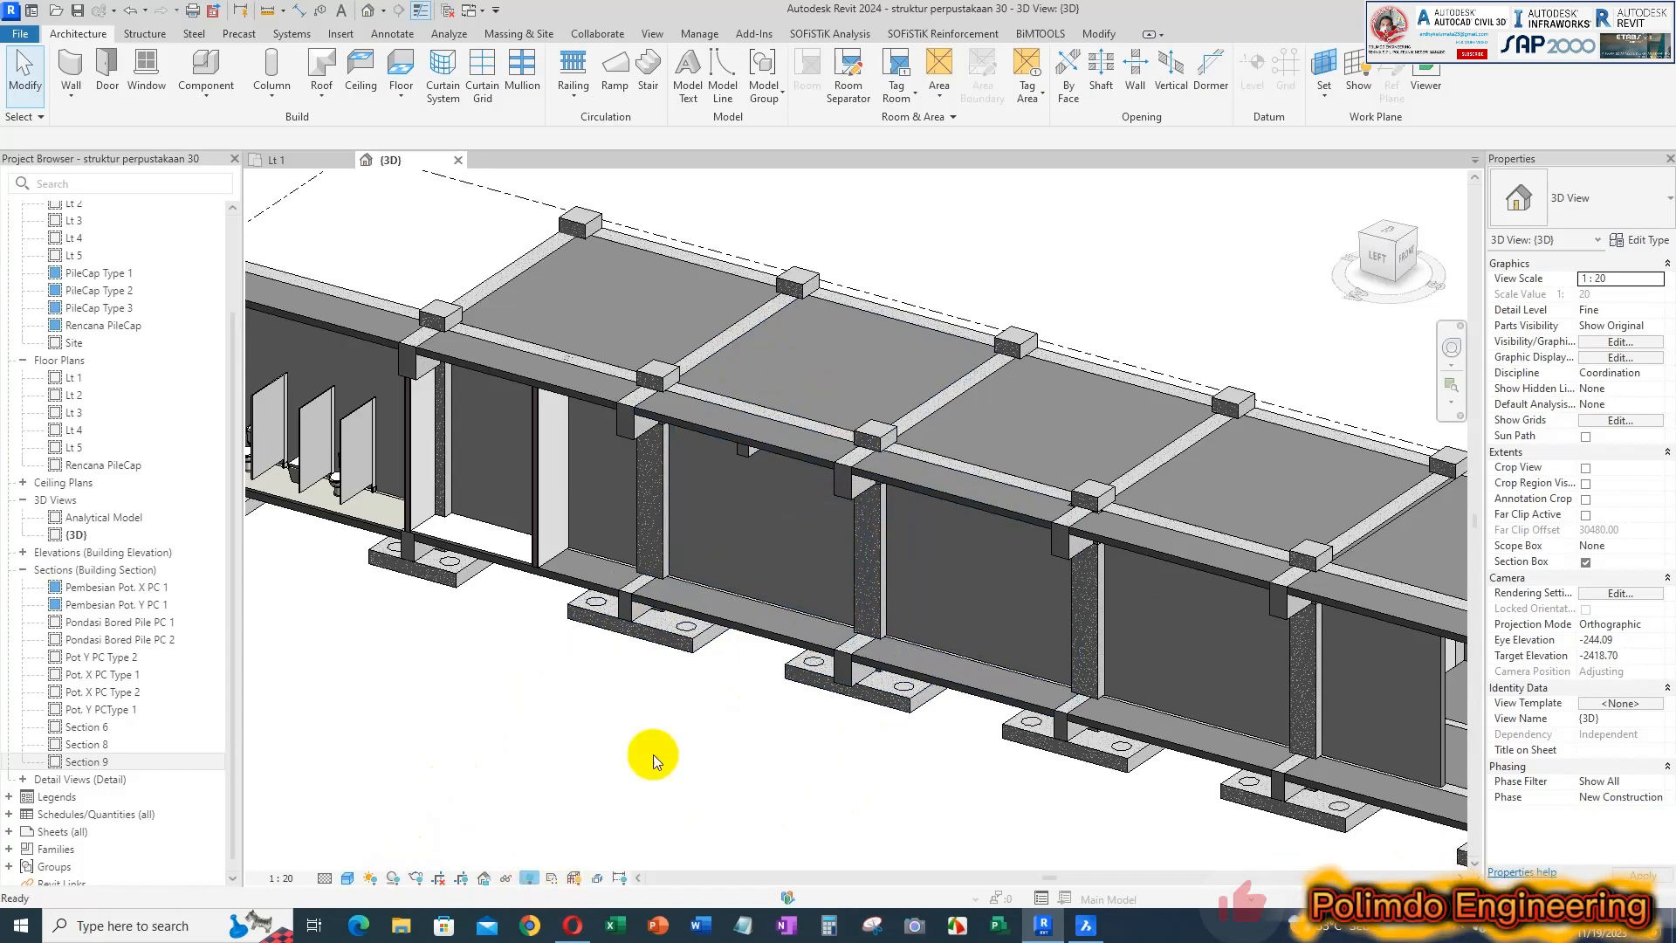
# Reveal the hidden section box in the 3D view, move its front face inward to cut through the bays, and exit reveal mode
pyautogui.press('r')
pyautogui.press('h')
pyautogui.scroll(-5, 1009, 524)
pyautogui.click(799, 644)
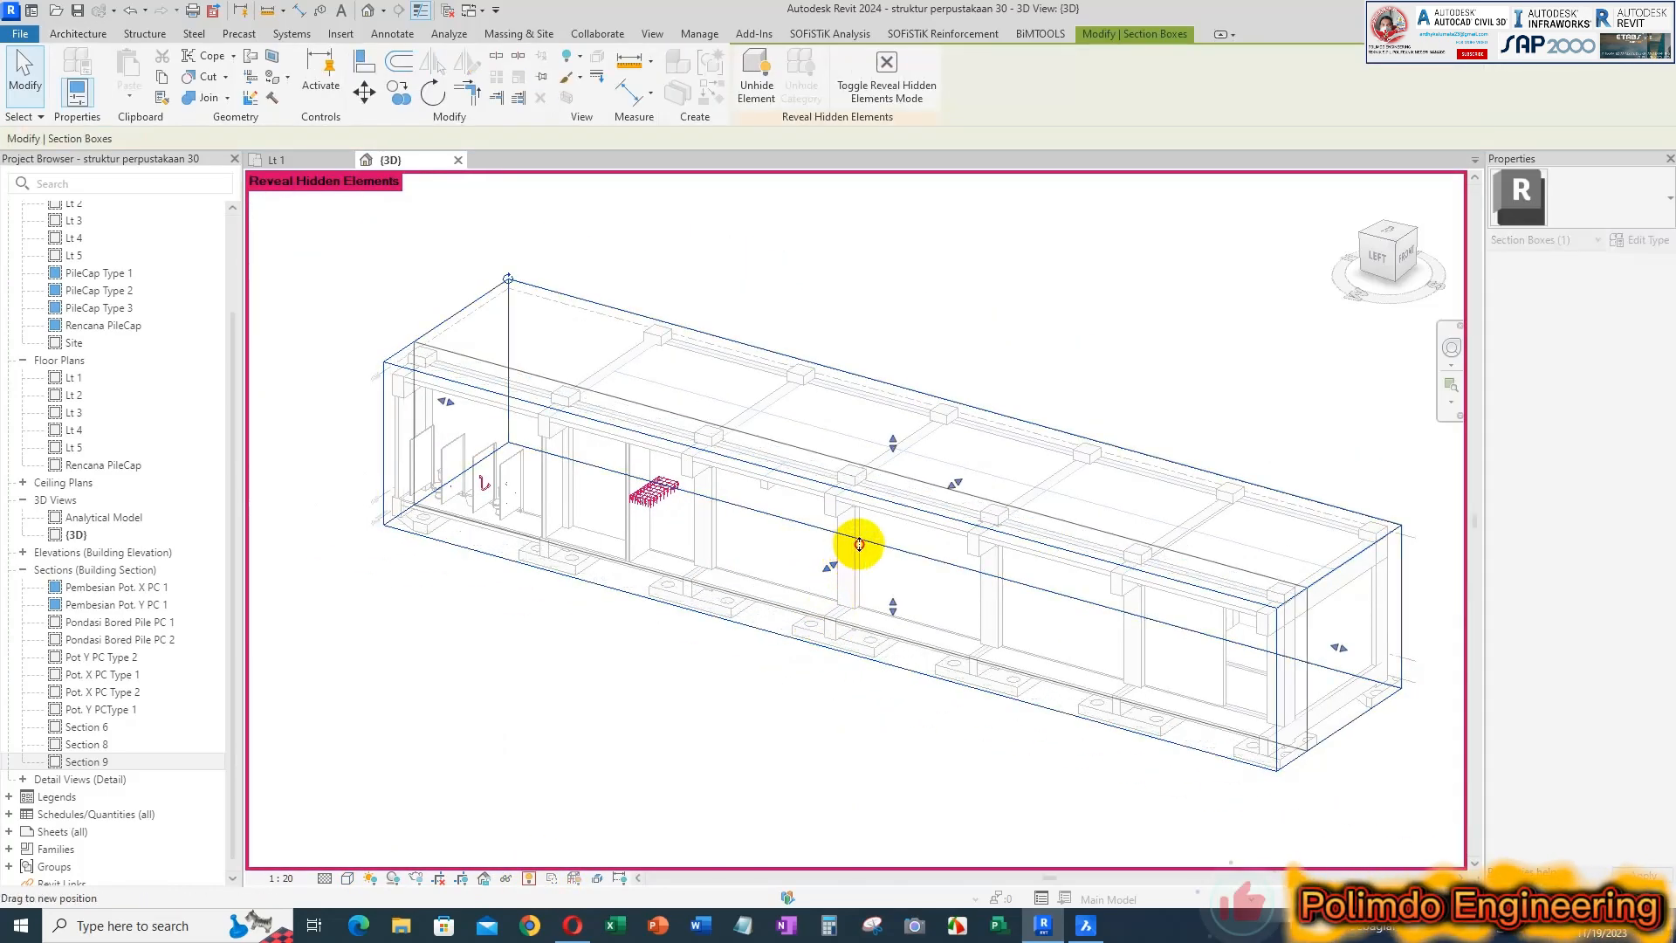
pyautogui.moveTo(865, 538); pyautogui.dragTo(909, 514)
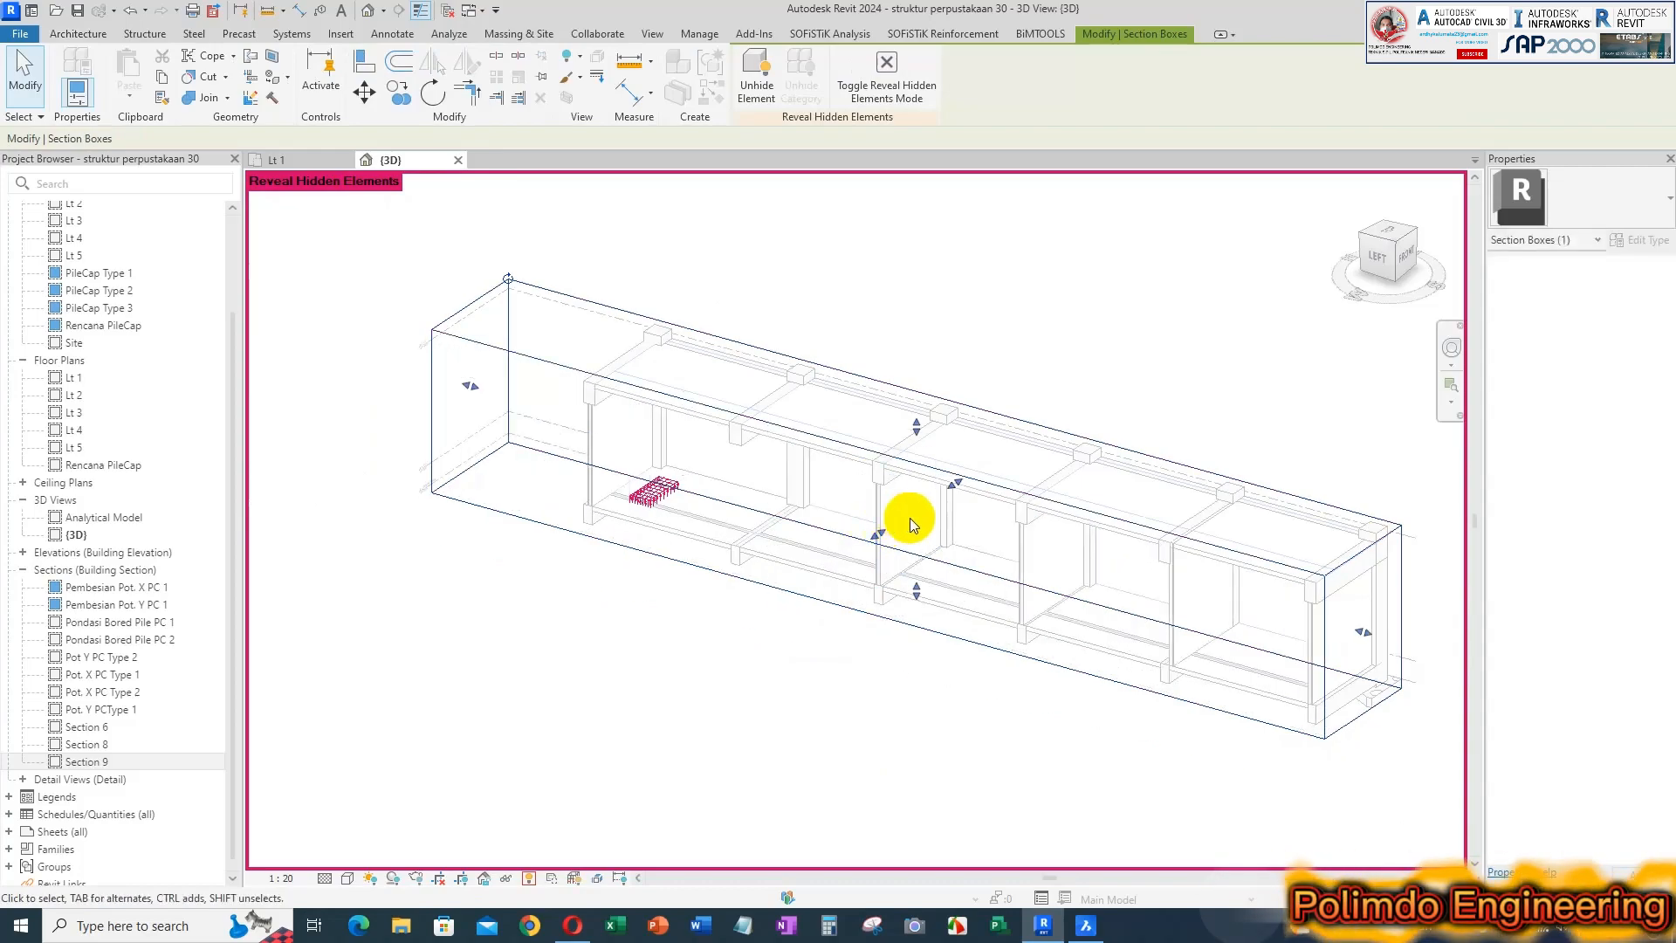
pyautogui.click(831, 581)
pyautogui.click(531, 880)
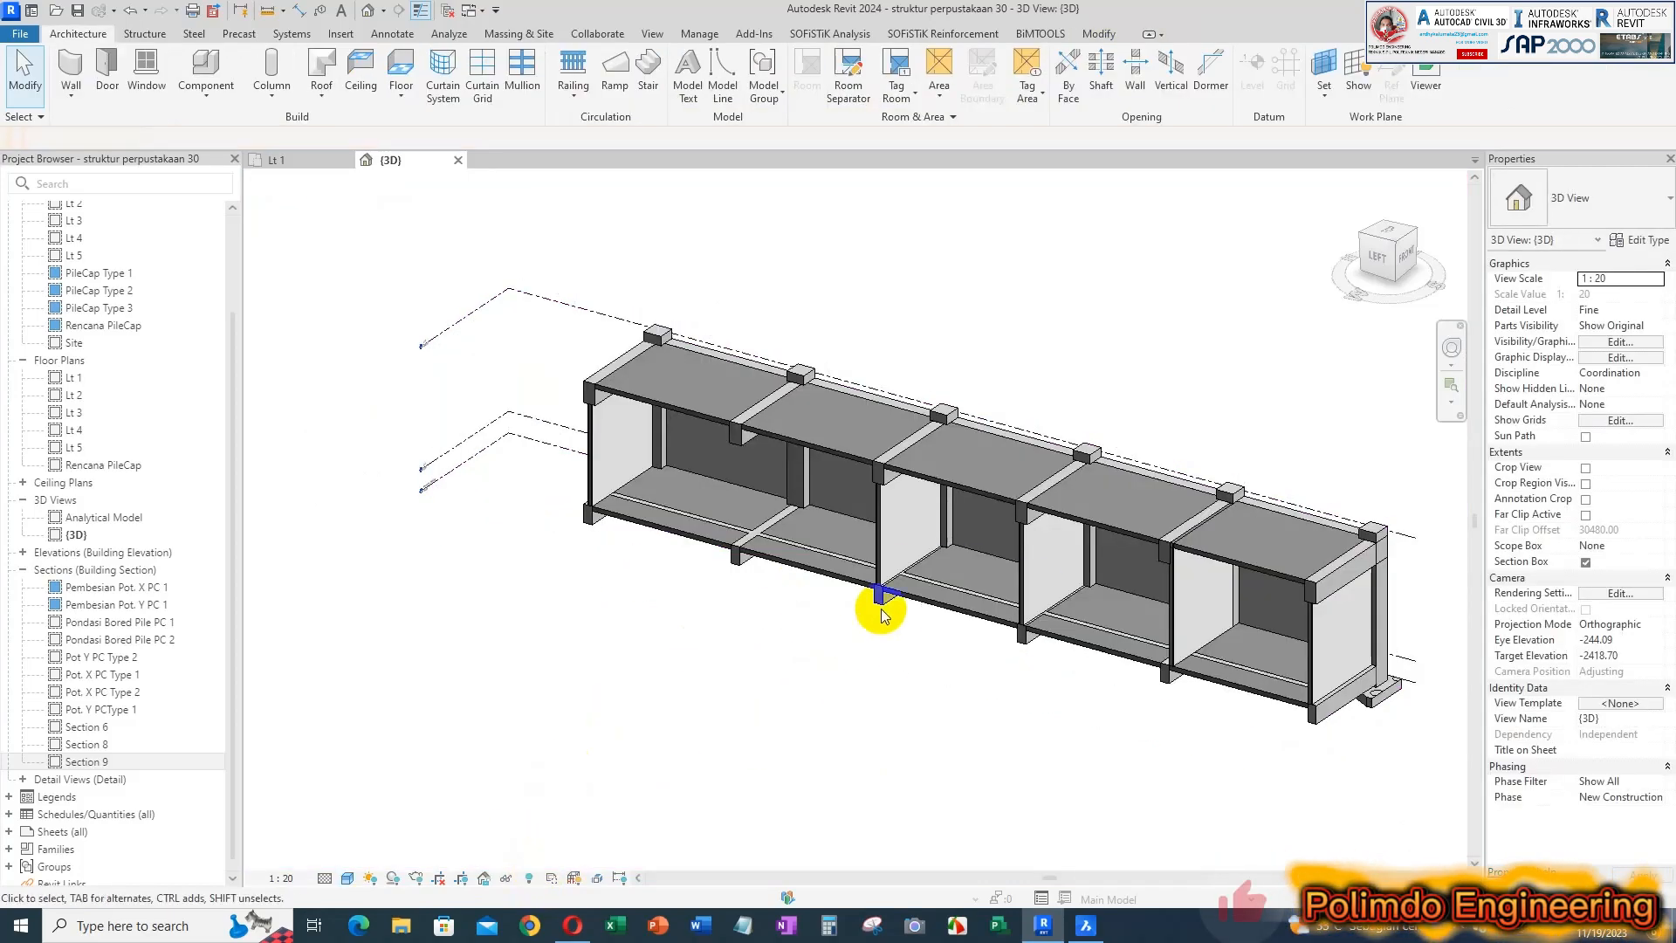
# Examine how the Dinding t=150 walls meet the beams and floor slabs at the cut faces of the bays
pyautogui.scroll(5, 901, 402)
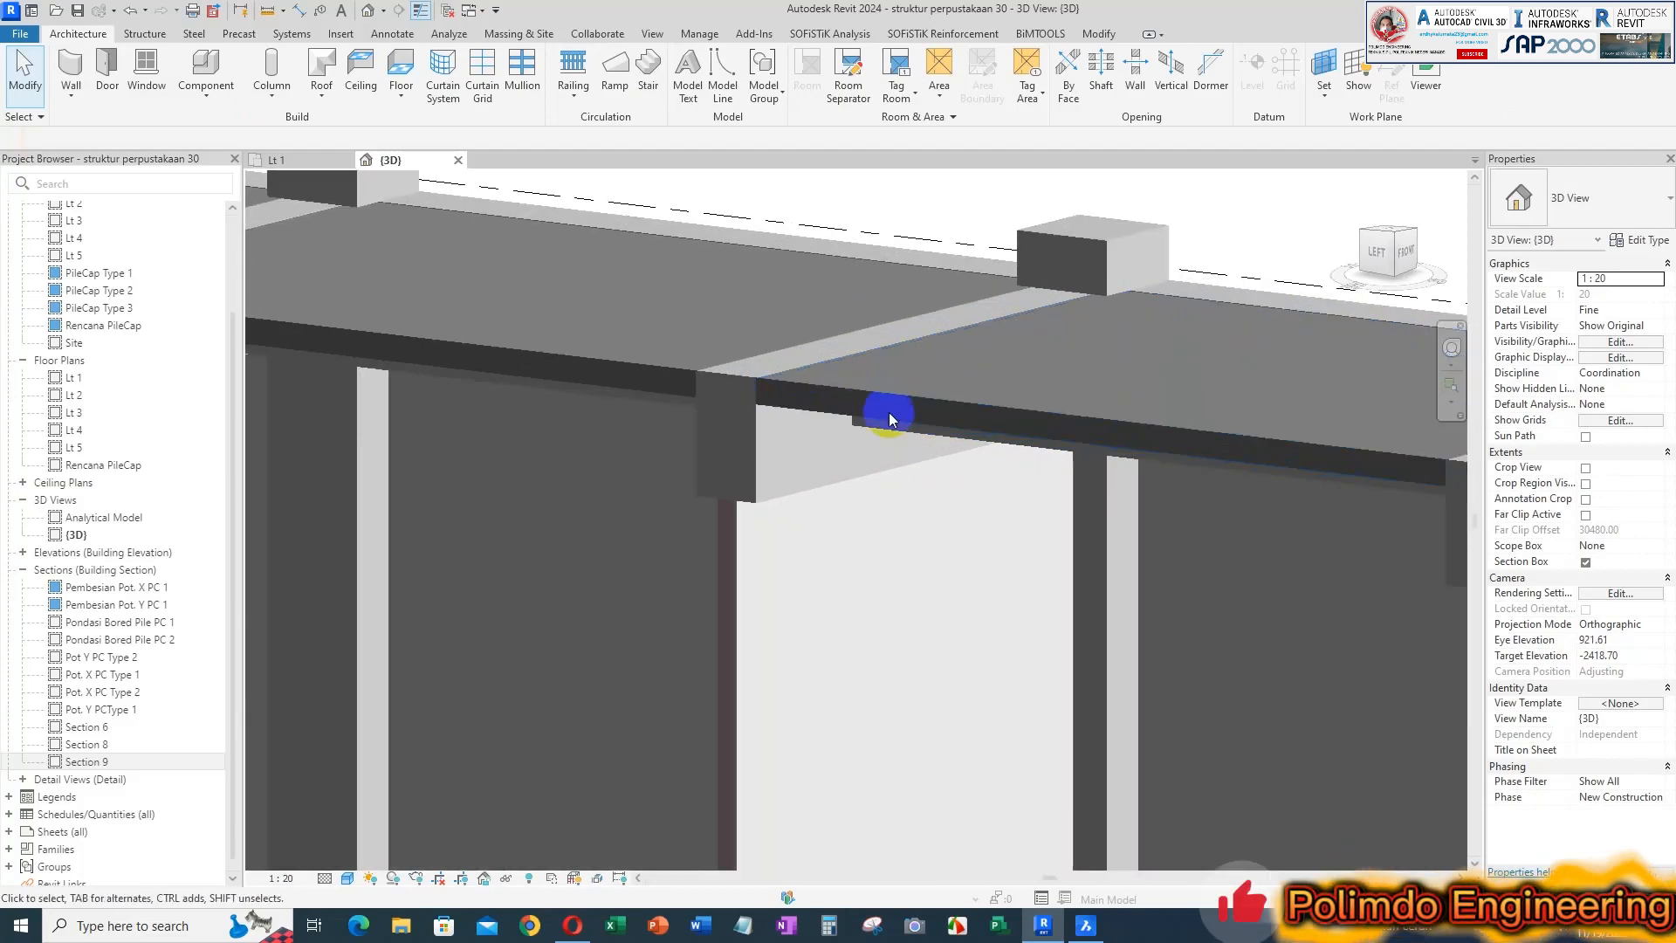
pyautogui.moveTo(902, 545)
pyautogui.keyDown('shift'); pyautogui.mouseDown(button='middle')
pyautogui.moveTo(894, 457)
pyautogui.moveTo(893, 535)
pyautogui.mouseUp(button='middle'); pyautogui.keyUp('shift')
pyautogui.scroll(4, 743, 329)
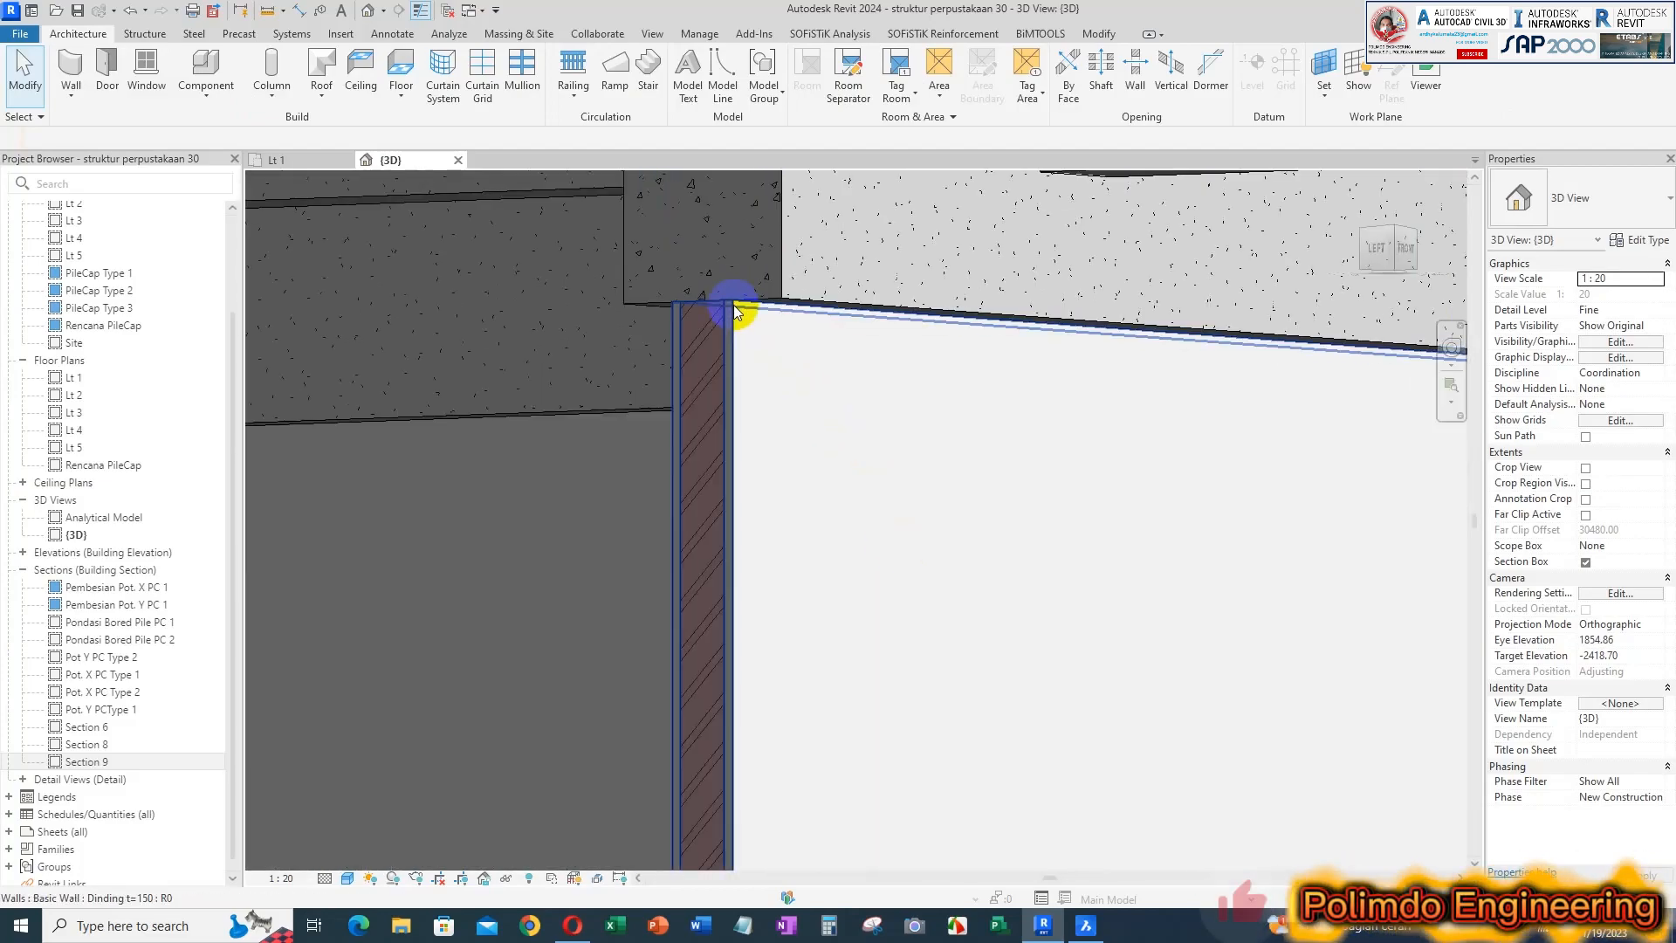
pyautogui.scroll(-7, 736, 314)
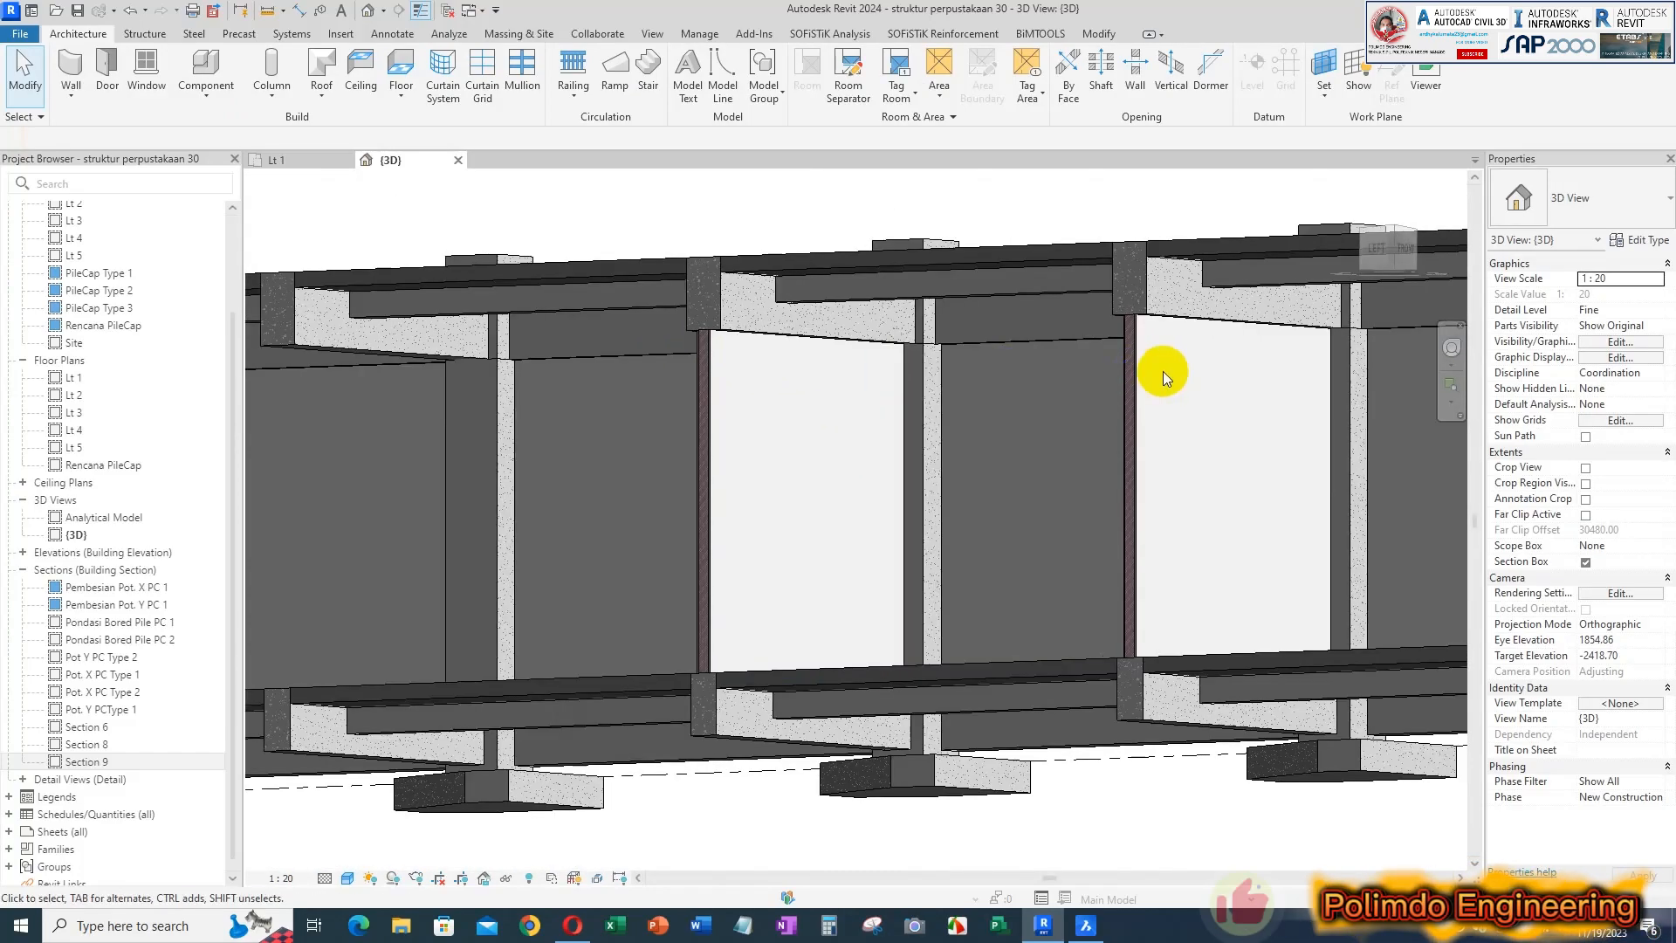
pyautogui.moveTo(1182, 354); pyautogui.dragTo(1163, 372, button='middle')
pyautogui.moveTo(1401, 369); pyautogui.dragTo(1097, 393, button='middle')
pyautogui.scroll(-1, 1067, 367)
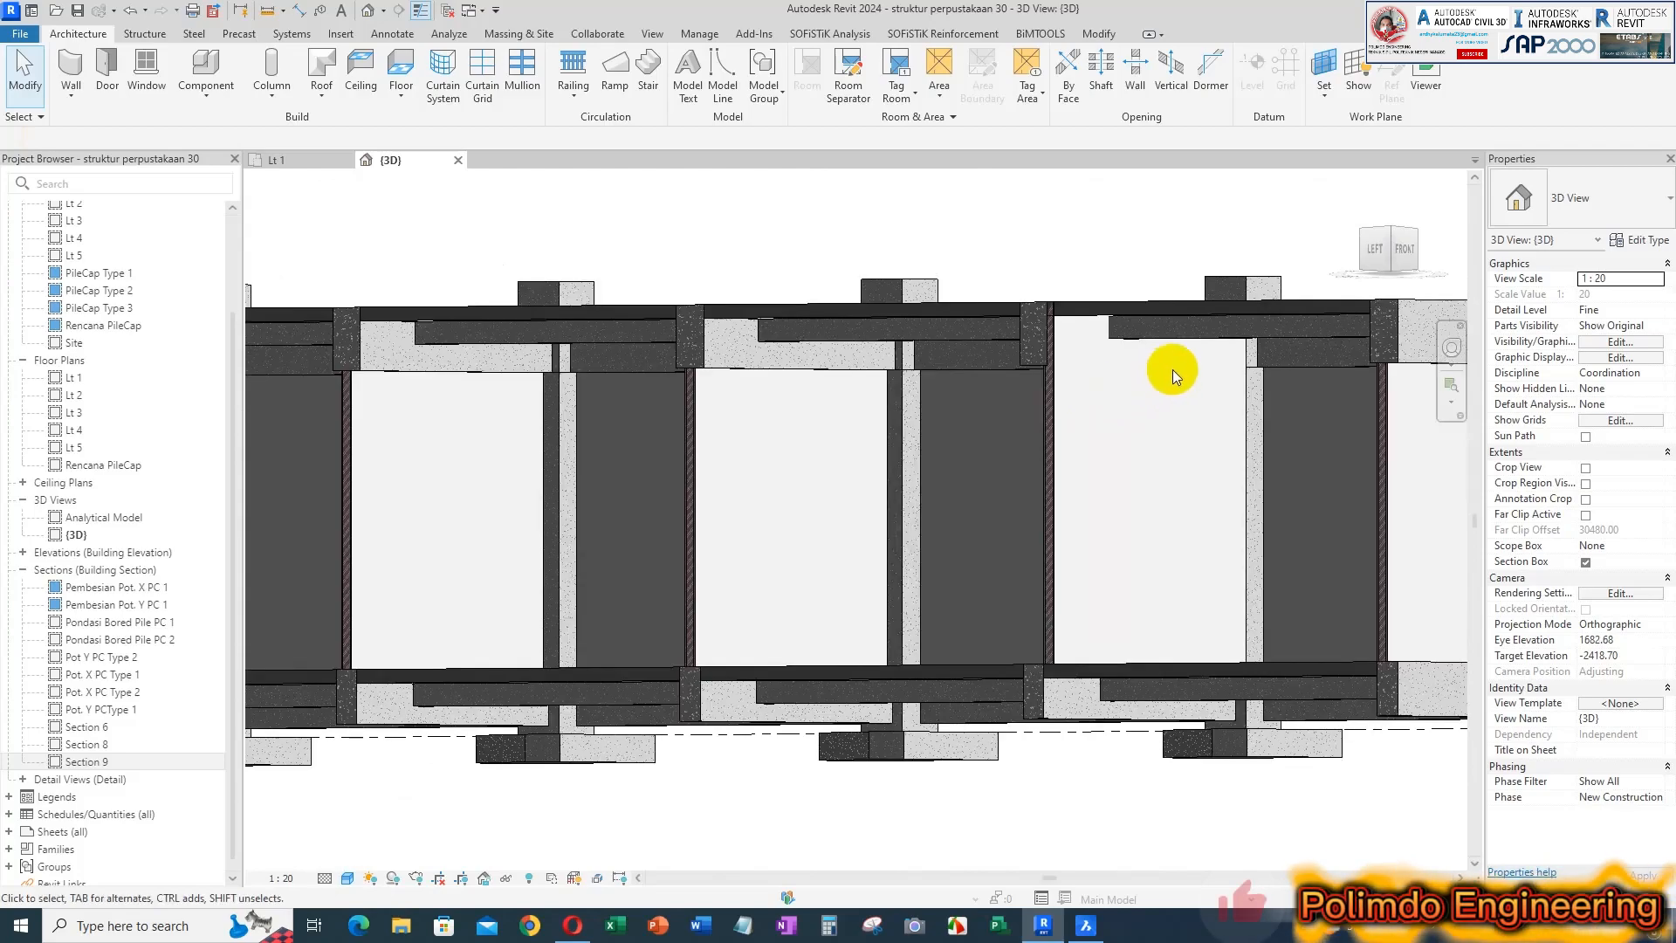
pyautogui.keyDown('shift'); pyautogui.moveTo(1282, 394); pyautogui.dragTo(1223, 450, button='middle'); pyautogui.keyUp('shift')
pyautogui.scroll(5, 977, 449)
pyautogui.moveTo(1132, 524); pyautogui.dragTo(819, 621, button='middle')
pyautogui.scroll(1, 960, 367)
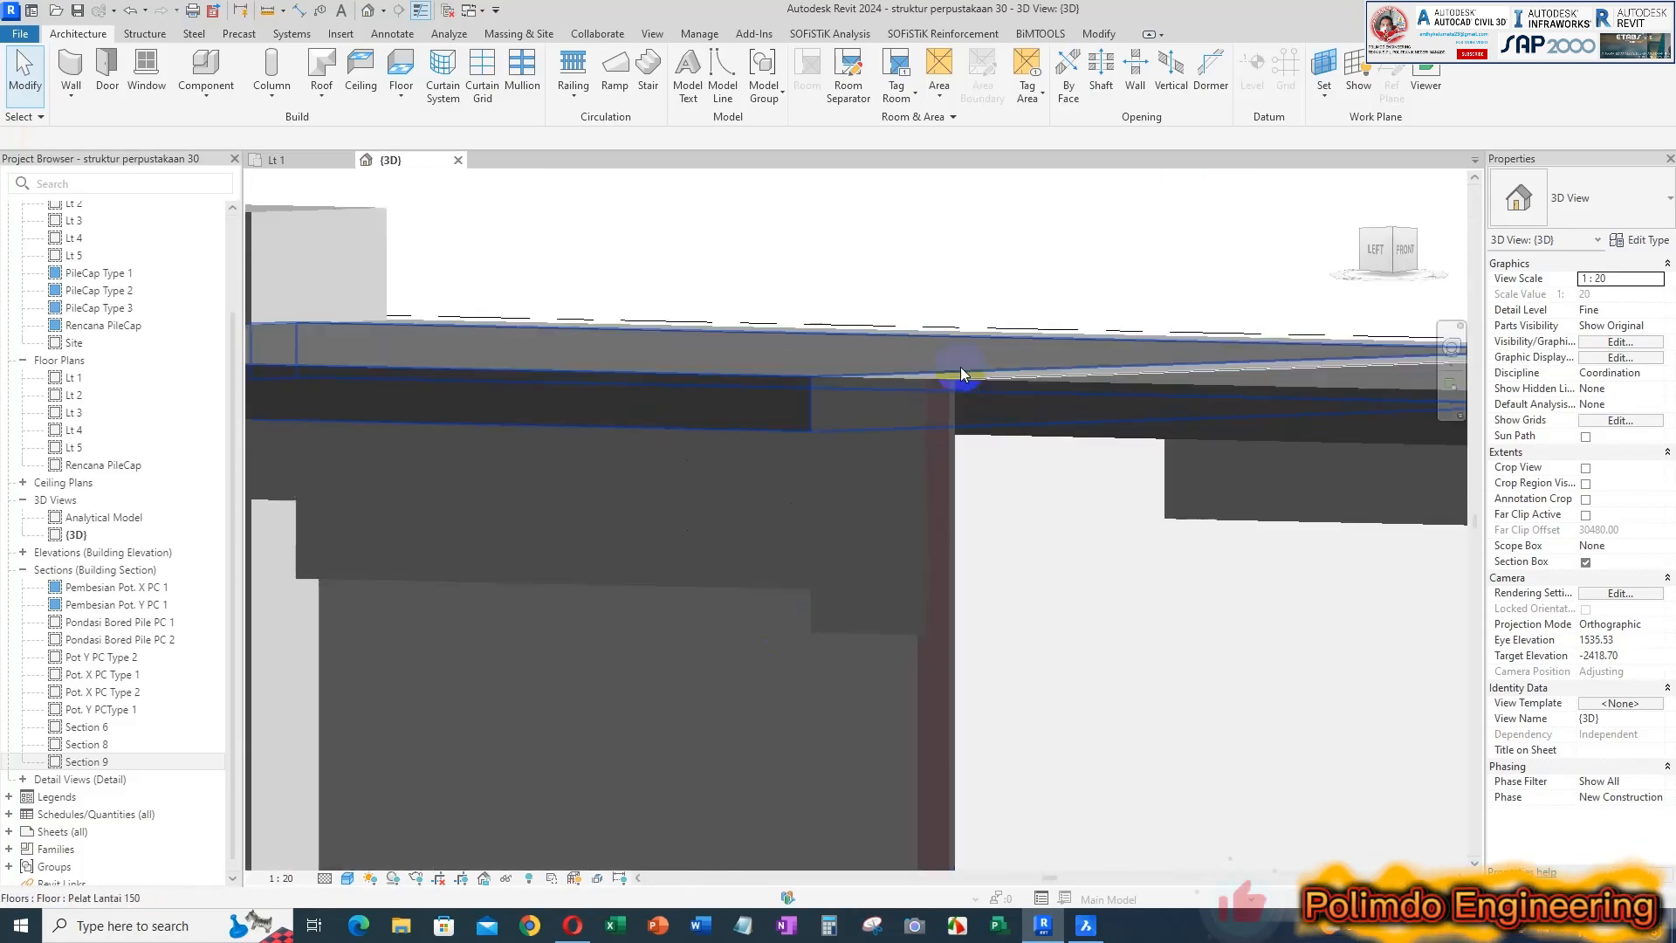
# Join the Dinding t=150 wall beside the beam with the adjoining Pelat Lantai 150 floor slab
pyautogui.click(1006, 444)
pyautogui.scroll(-3, 950, 473)
pyautogui.keyDown('shift'); pyautogui.moveTo(984, 479); pyautogui.dragTo(1003, 591, button='middle'); pyautogui.keyUp('shift')
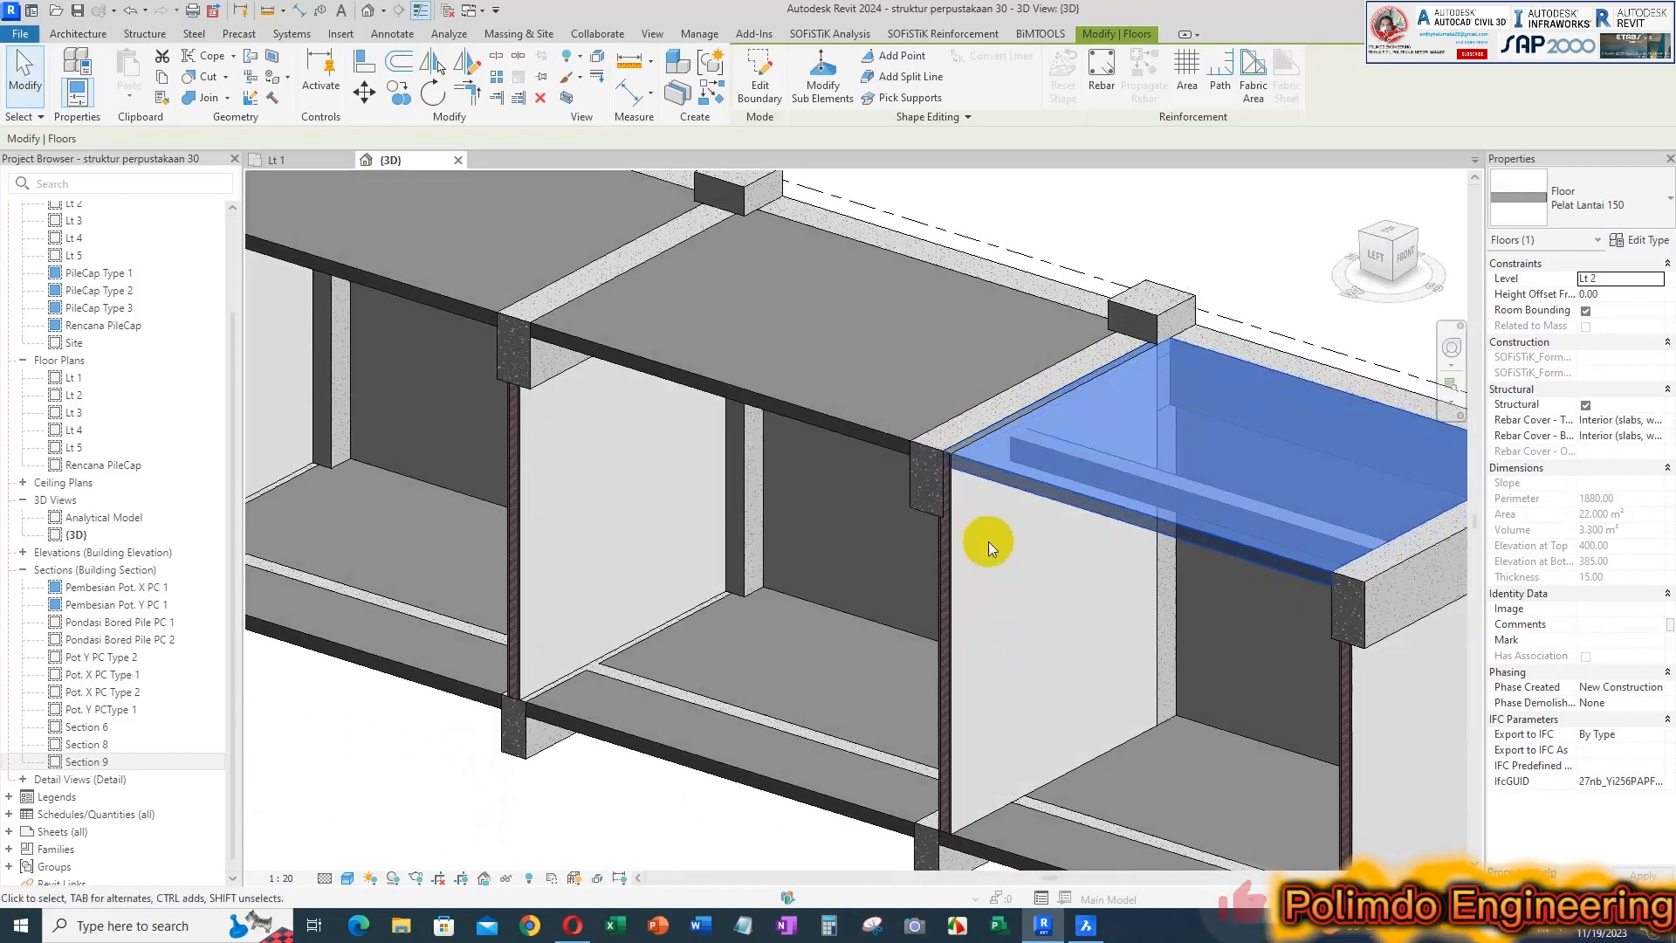
pyautogui.scroll(3, 969, 433)
pyautogui.press('Escape')
pyautogui.scroll(1, 976, 496)
pyautogui.moveTo(976, 496); pyautogui.dragTo(923, 419, button='middle')
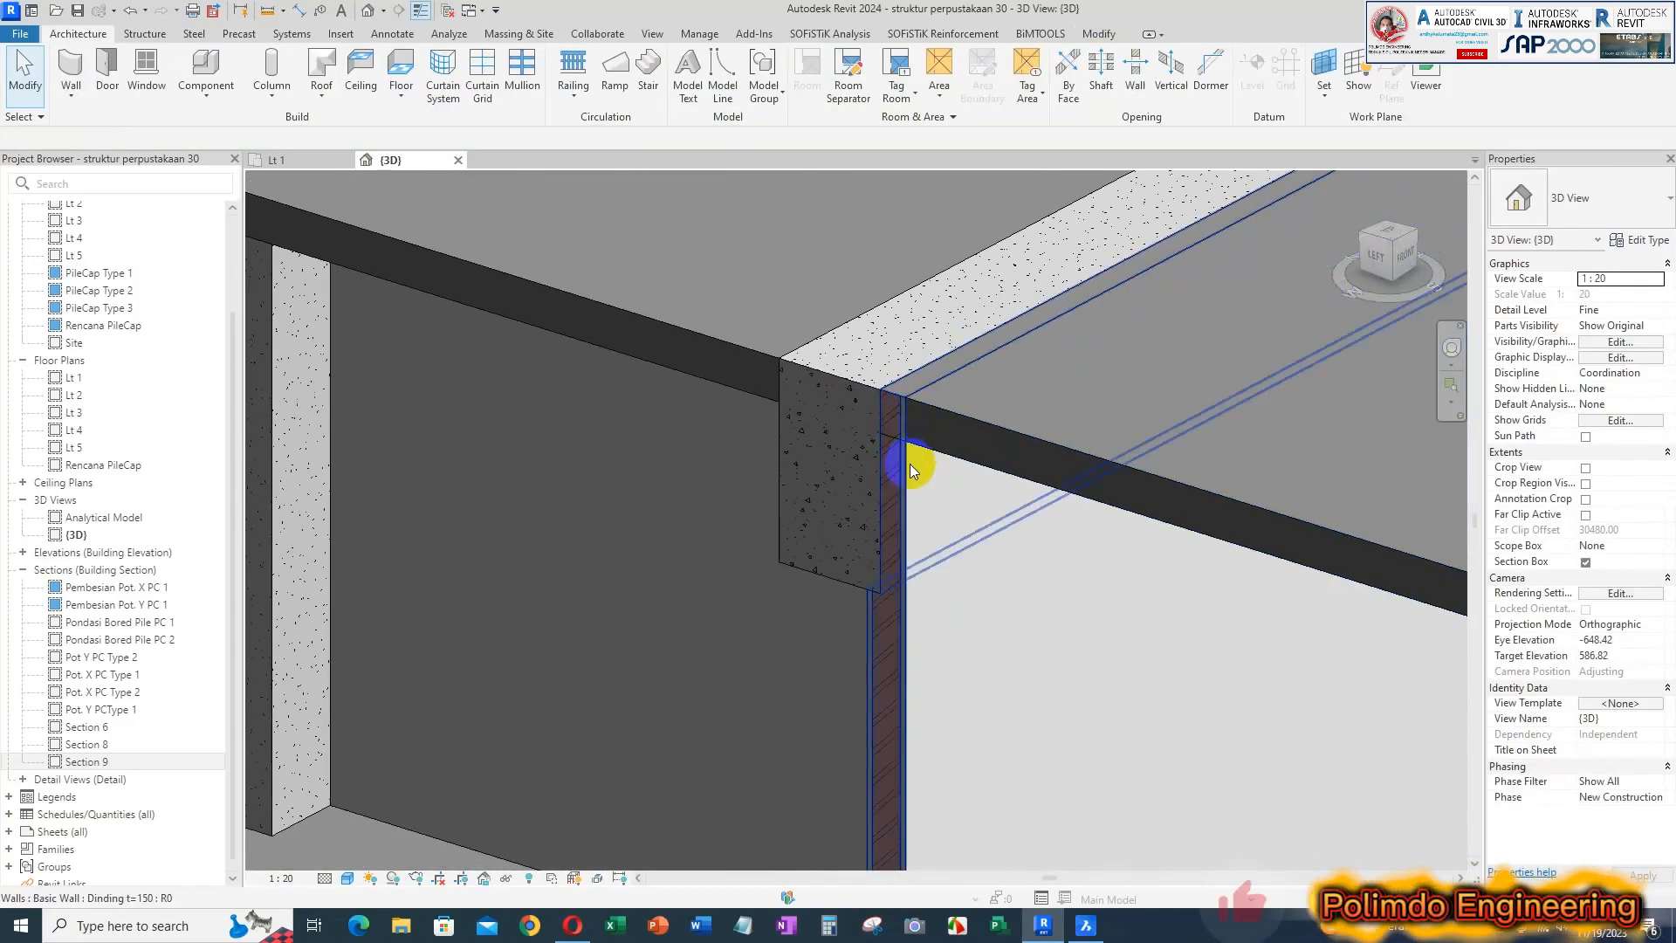
pyautogui.scroll(2, 887, 599)
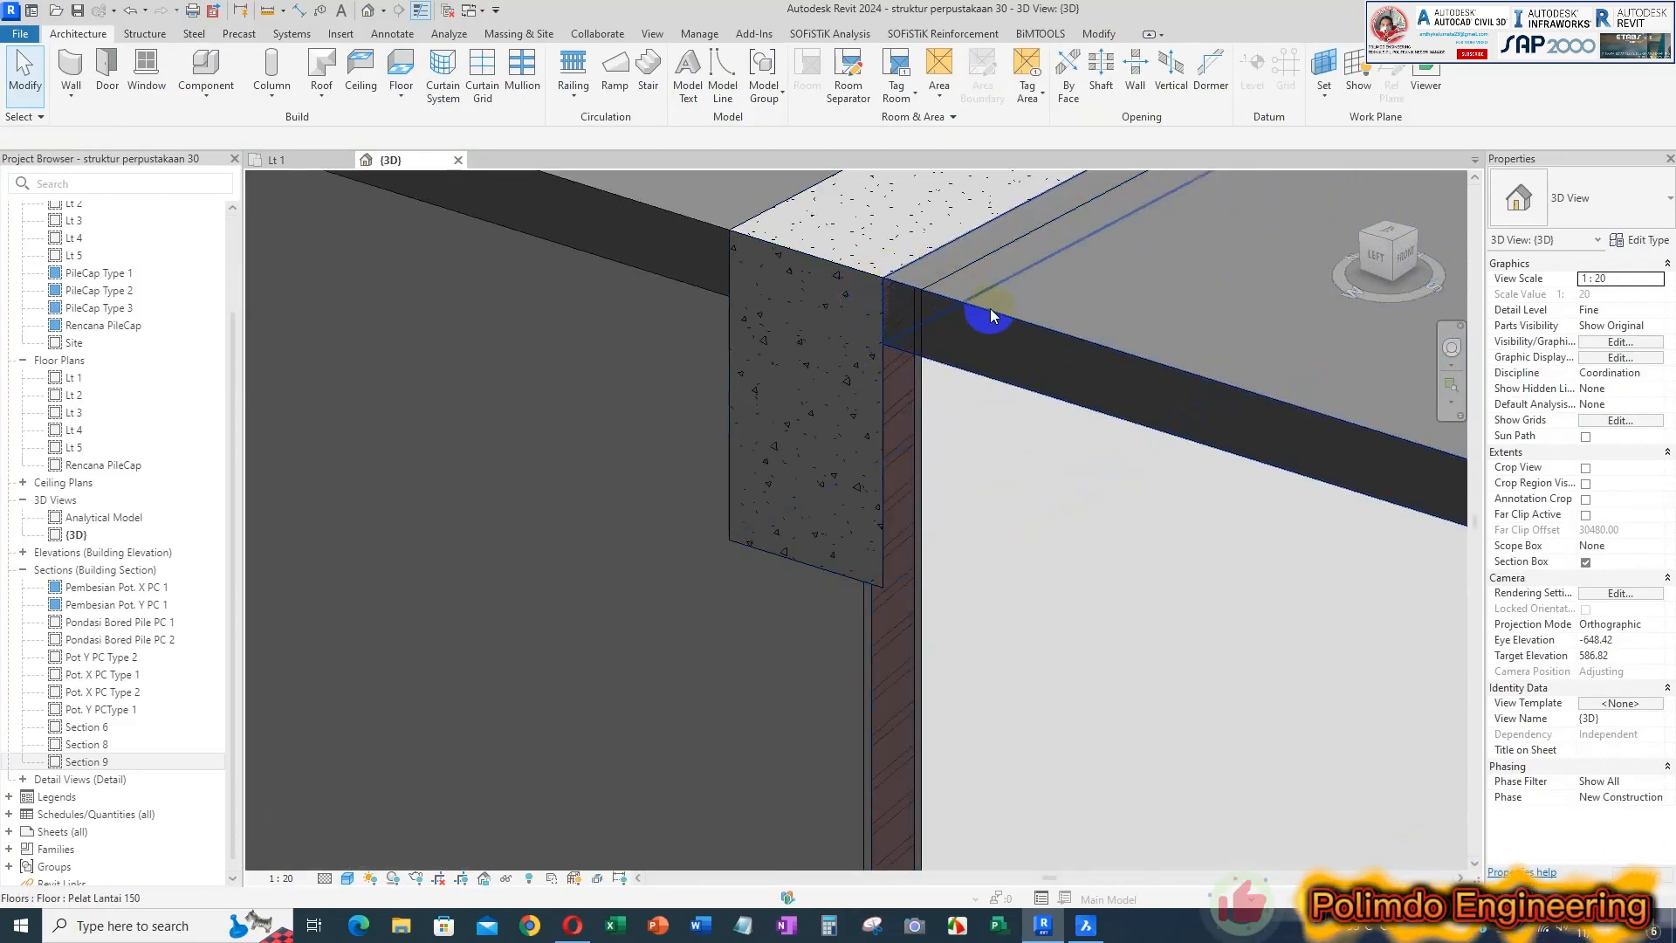
pyautogui.click(912, 572)
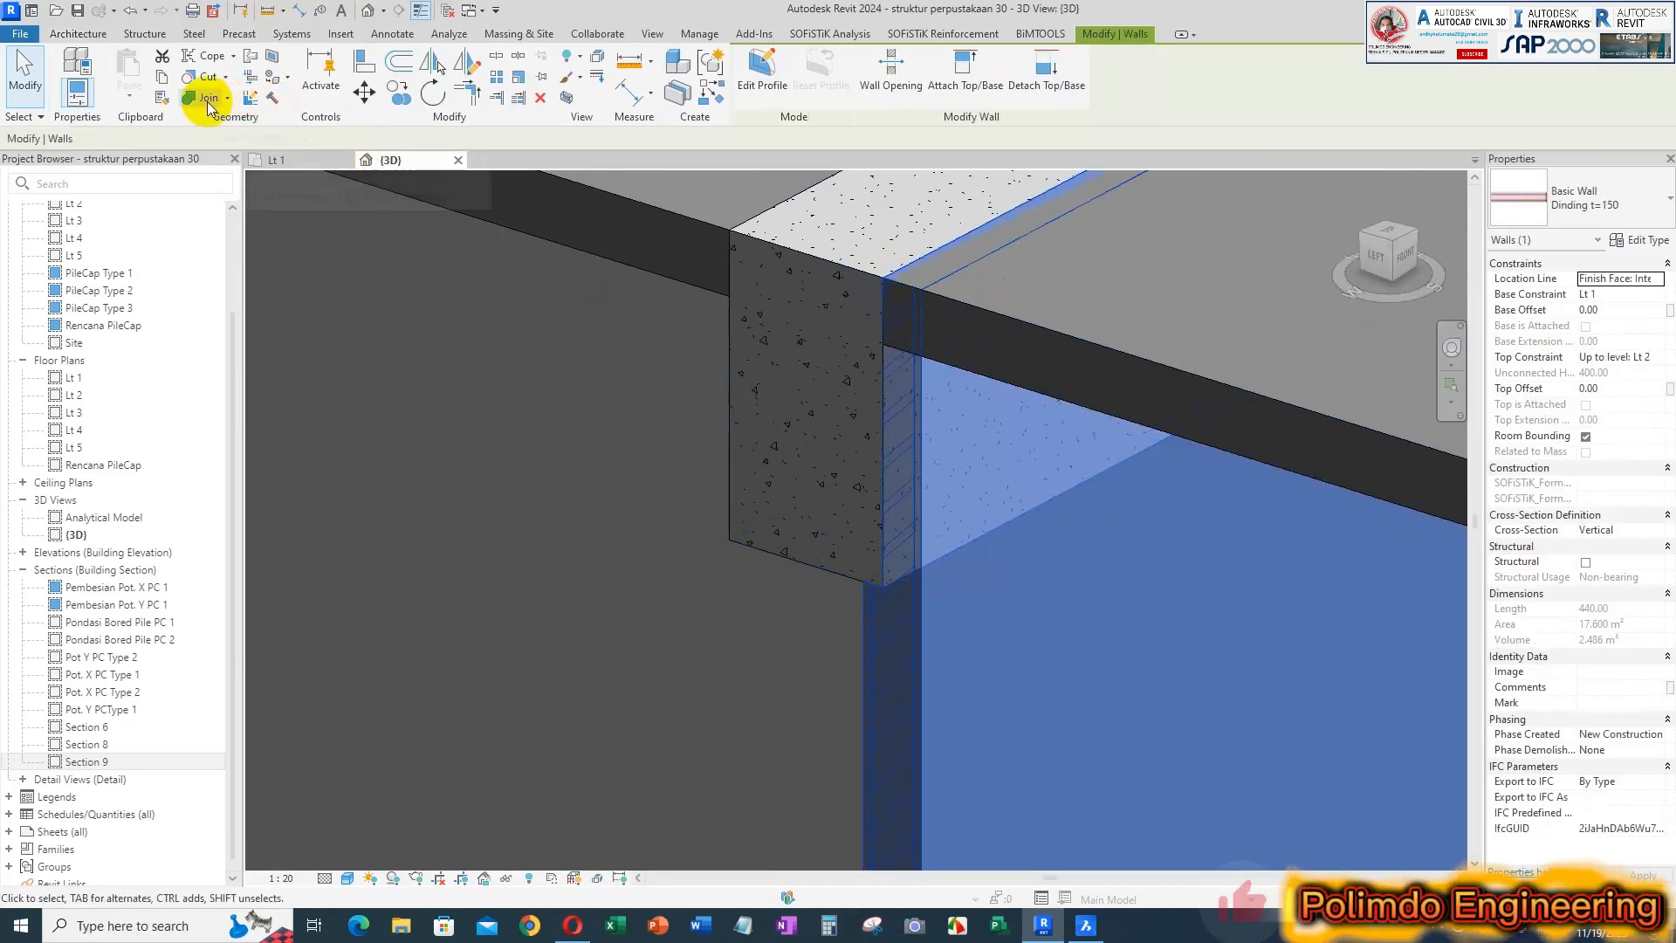
pyautogui.click(208, 101)
pyautogui.click(913, 431)
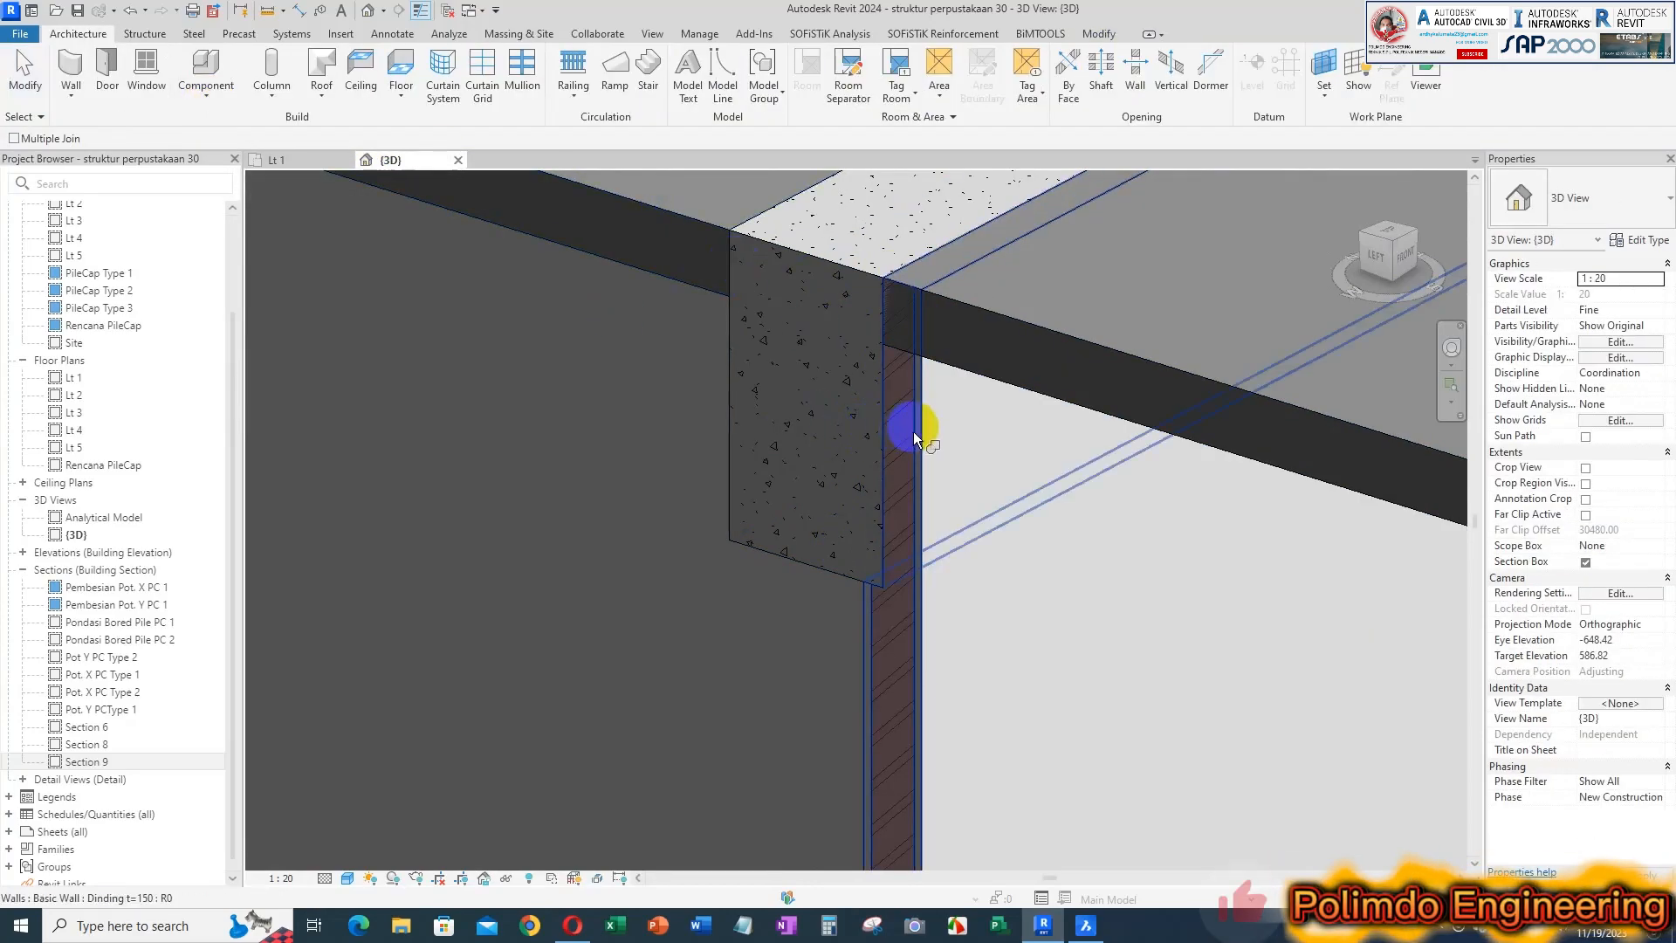
pyautogui.click(982, 320)
pyautogui.press('Escape')
# Inspect the joint between the wall, beam and slab from several angles and compare it with the walls of the other bays
pyautogui.keyDown('shift'); pyautogui.moveTo(922, 360); pyautogui.dragTo(853, 565, button='middle'); pyautogui.keyUp('shift')
pyautogui.scroll(2, 777, 573)
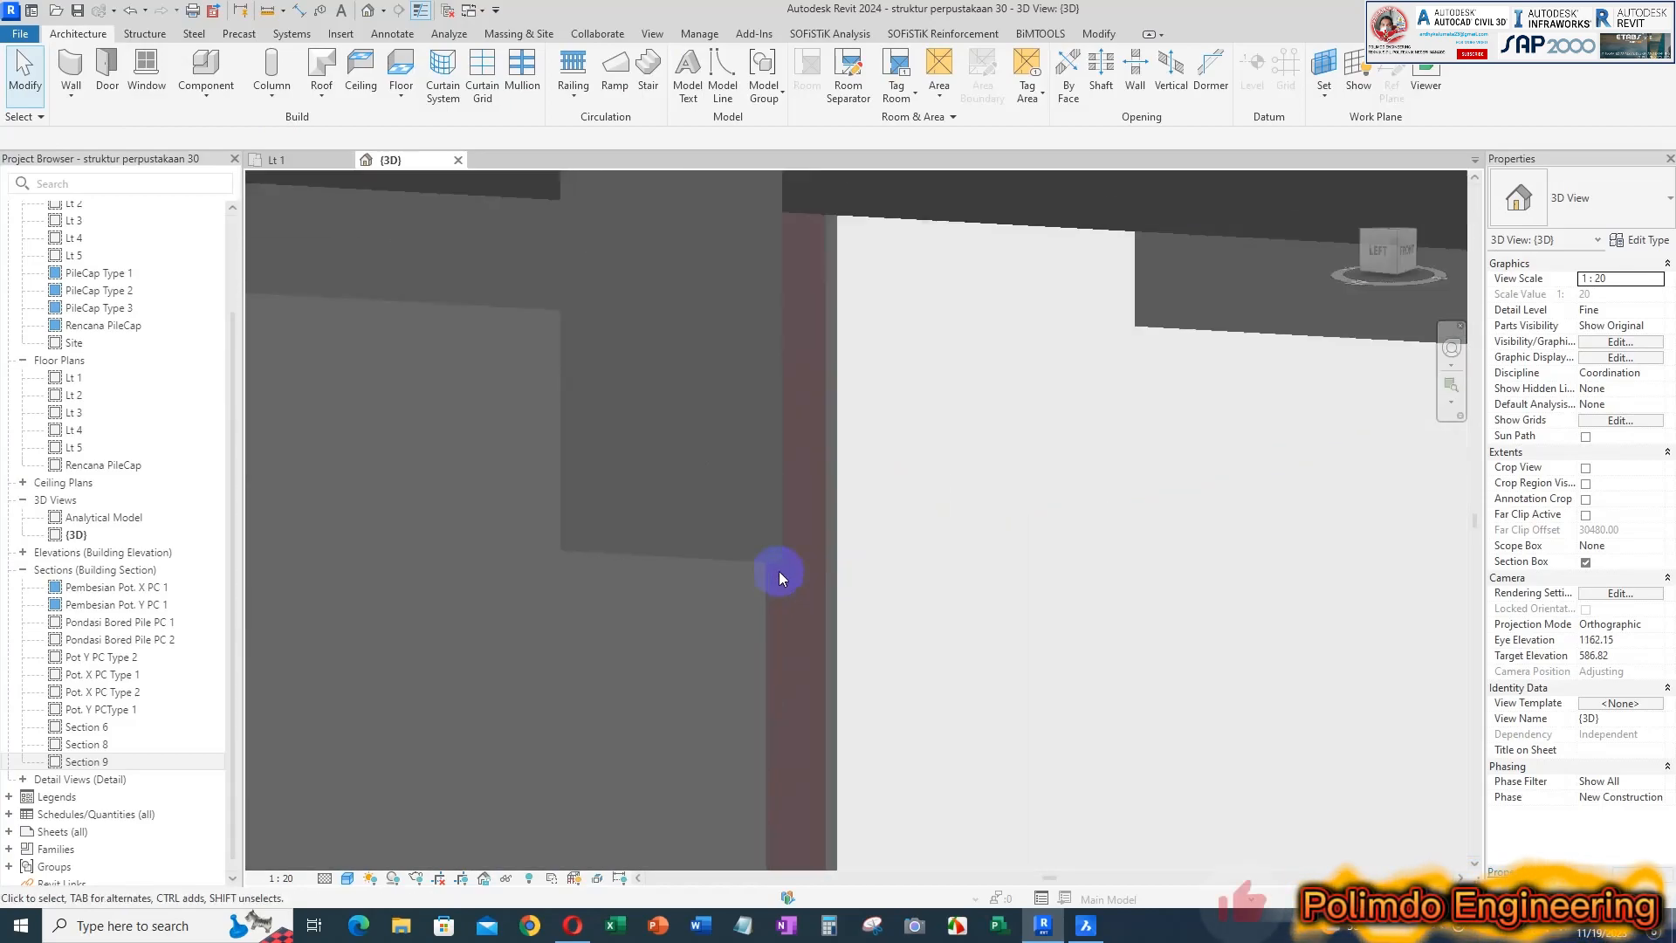
pyautogui.scroll(-1, 828, 423)
pyautogui.moveTo(819, 417); pyautogui.dragTo(873, 509, button='middle')
pyautogui.keyDown('shift'); pyautogui.moveTo(877, 436); pyautogui.dragTo(971, 329, button='middle'); pyautogui.keyUp('shift')
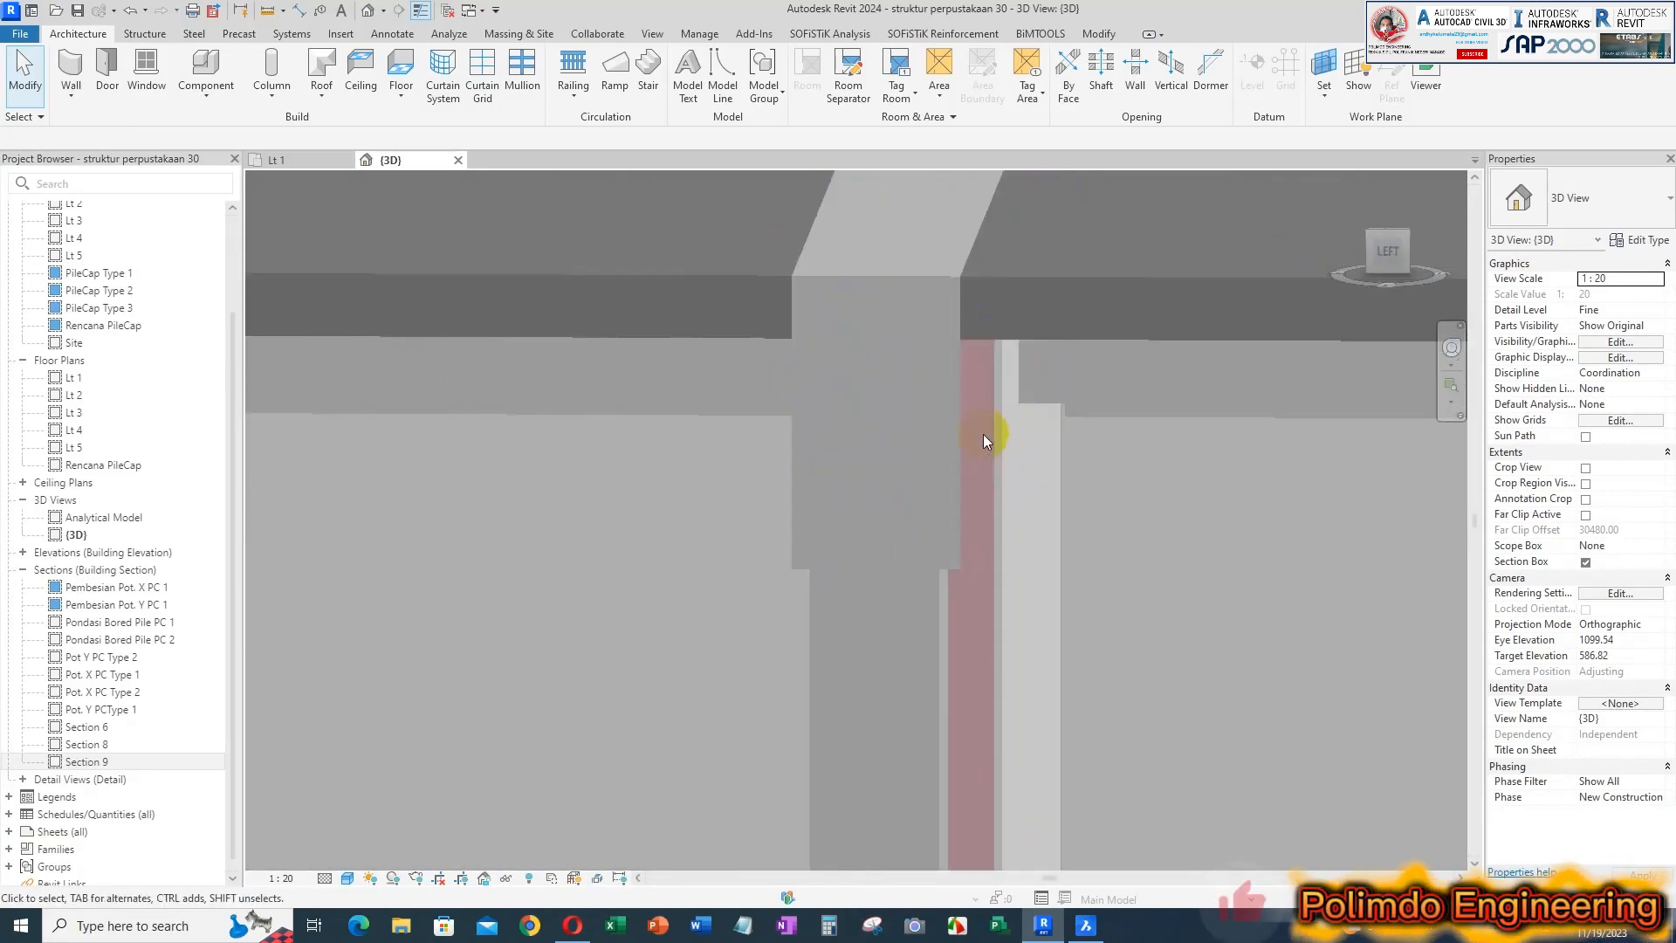
pyautogui.scroll(-4, 983, 433)
pyautogui.keyDown('shift'); pyautogui.moveTo(1021, 404); pyautogui.dragTo(1043, 593, button='middle'); pyautogui.keyUp('shift')
pyautogui.moveTo(665, 418); pyautogui.dragTo(718, 457, button='middle')
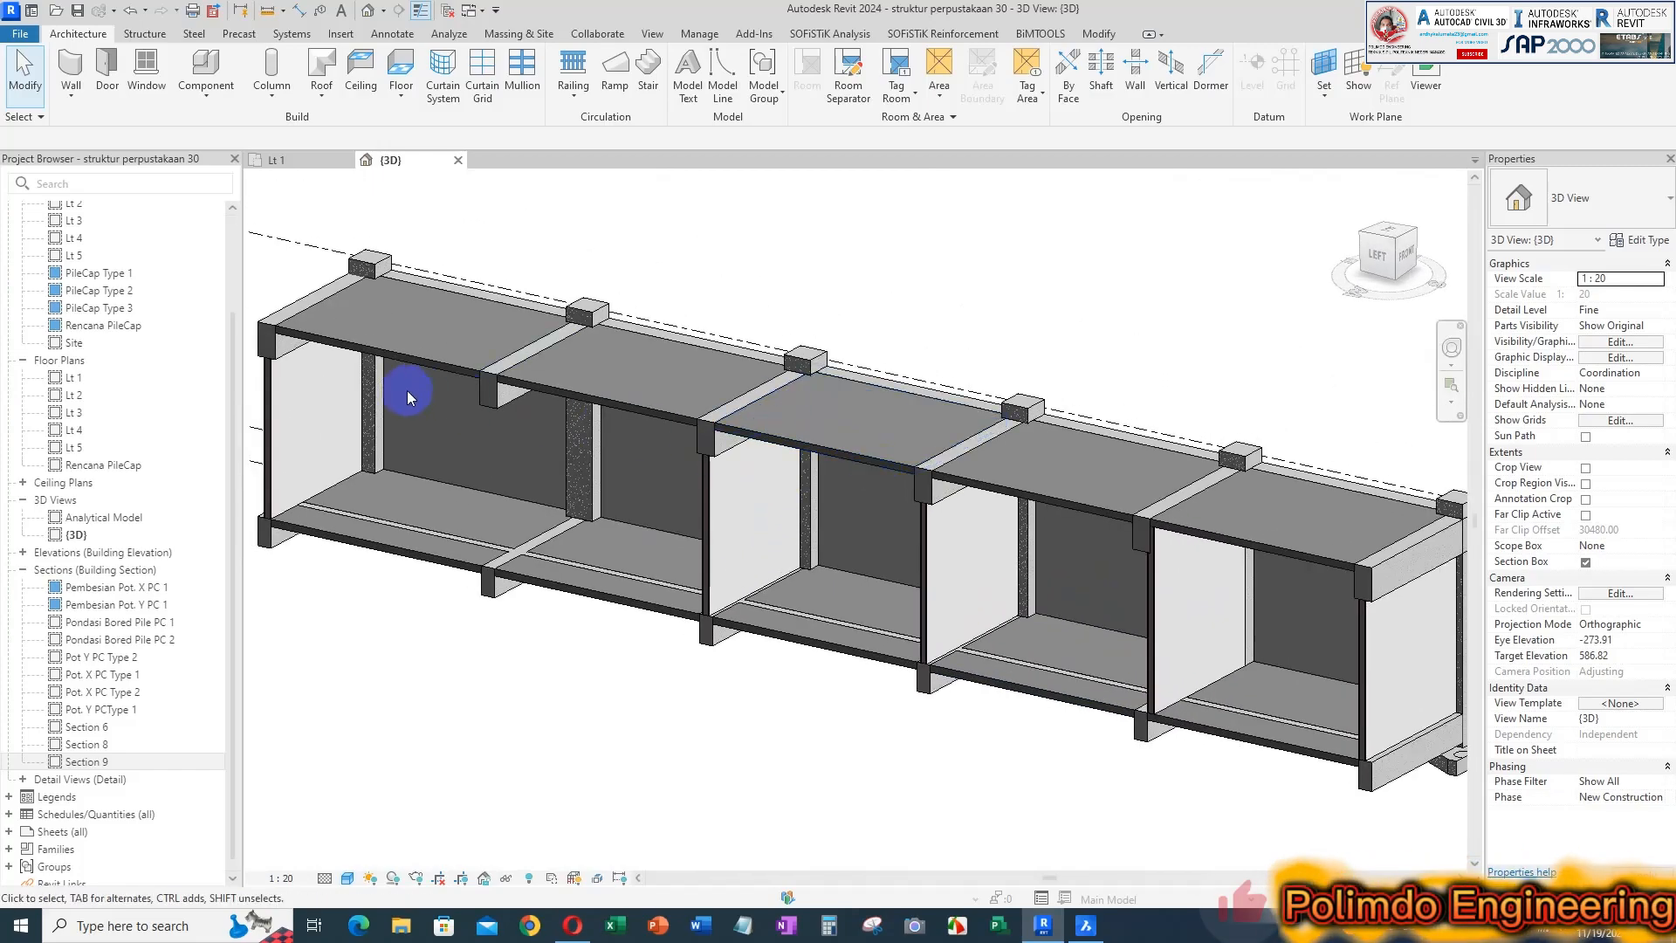
pyautogui.moveTo(407, 390); pyautogui.dragTo(537, 395, button='middle')
pyautogui.scroll(-2, 829, 428)
pyautogui.keyDown('shift'); pyautogui.moveTo(946, 404); pyautogui.dragTo(1074, 505, button='middle'); pyautogui.keyUp('shift')
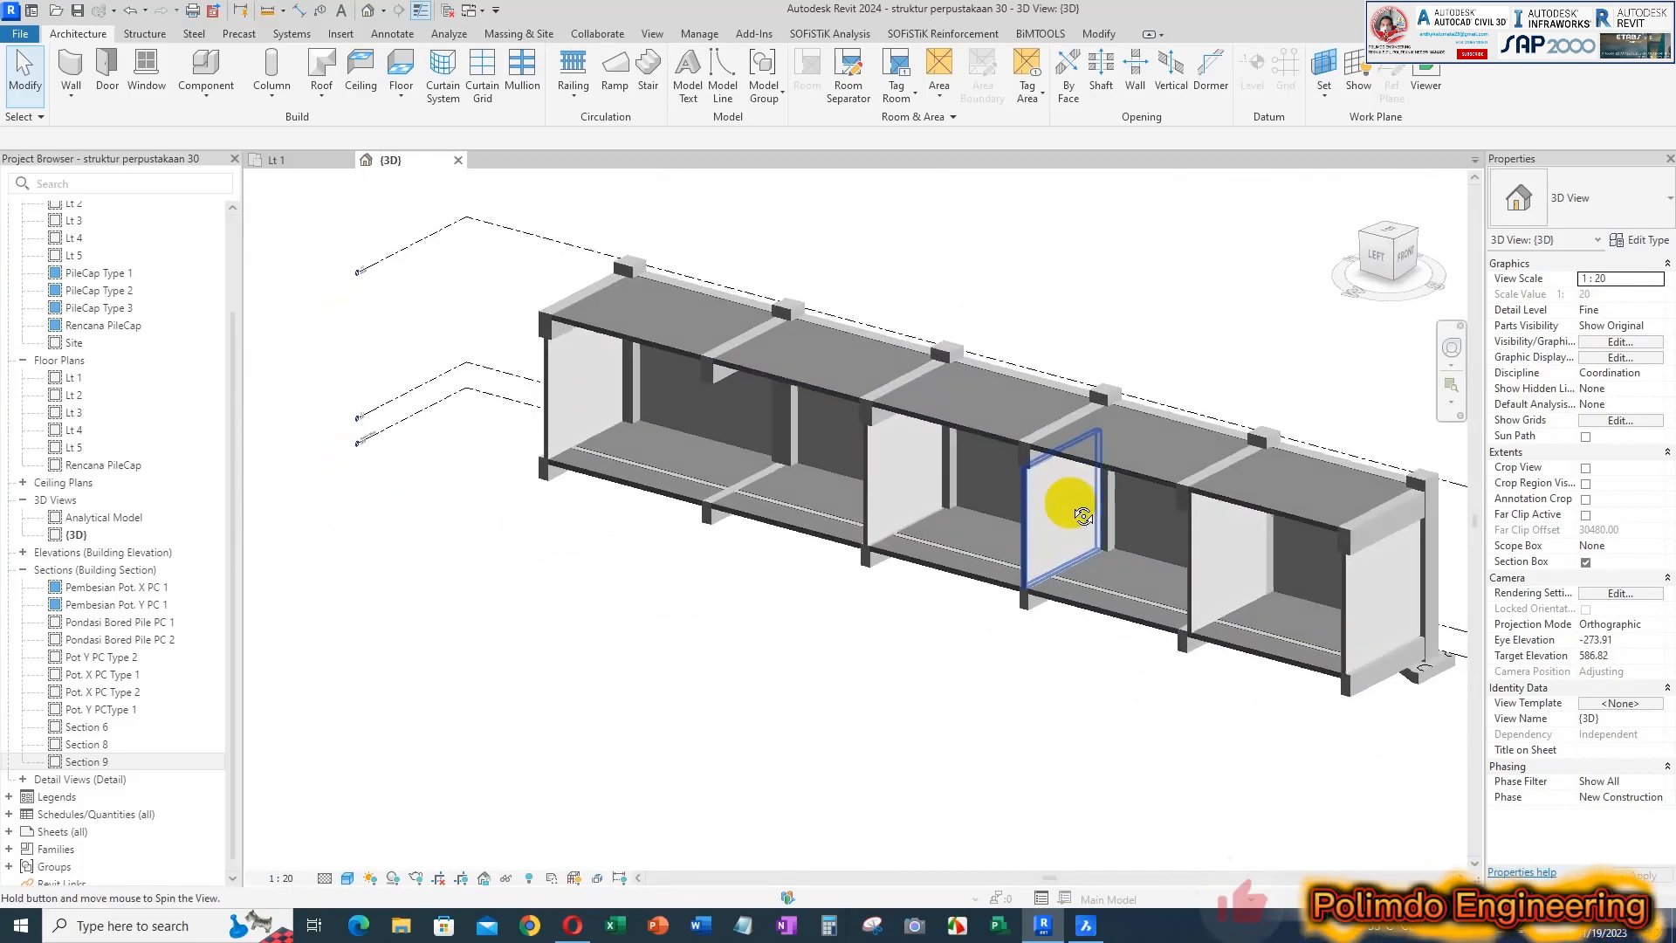
# Open the Lt 1 floor plan and examine the room layout, especially the toilets between grids 7 and 8
pyautogui.click(307, 166)
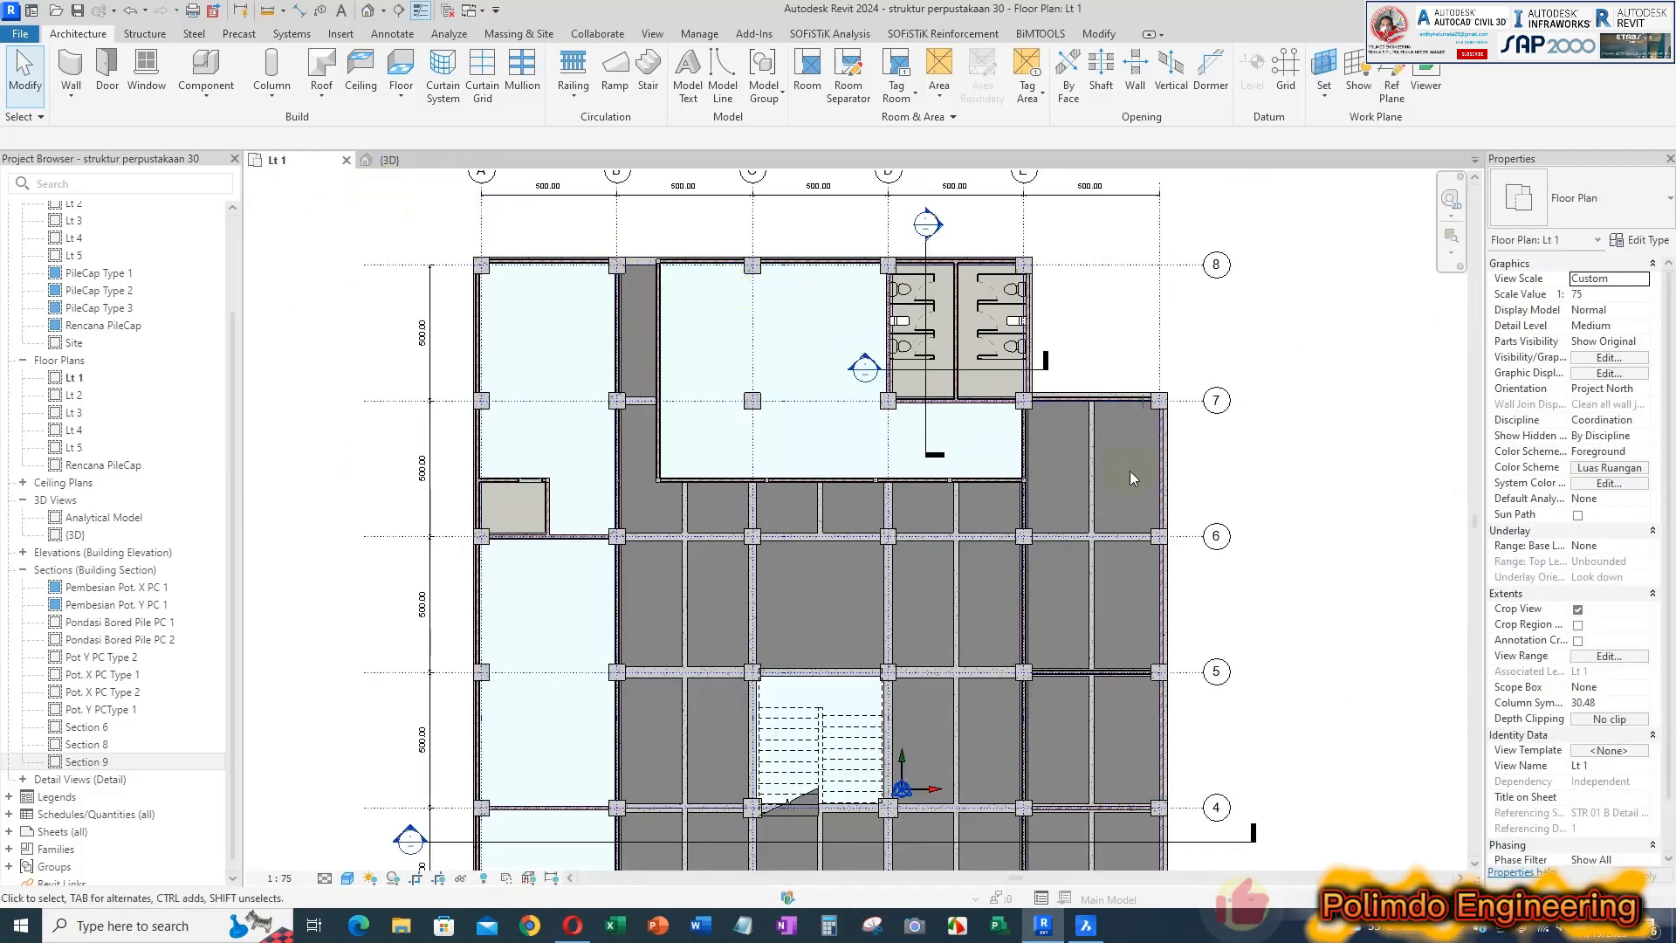
pyautogui.scroll(-1, 1078, 426)
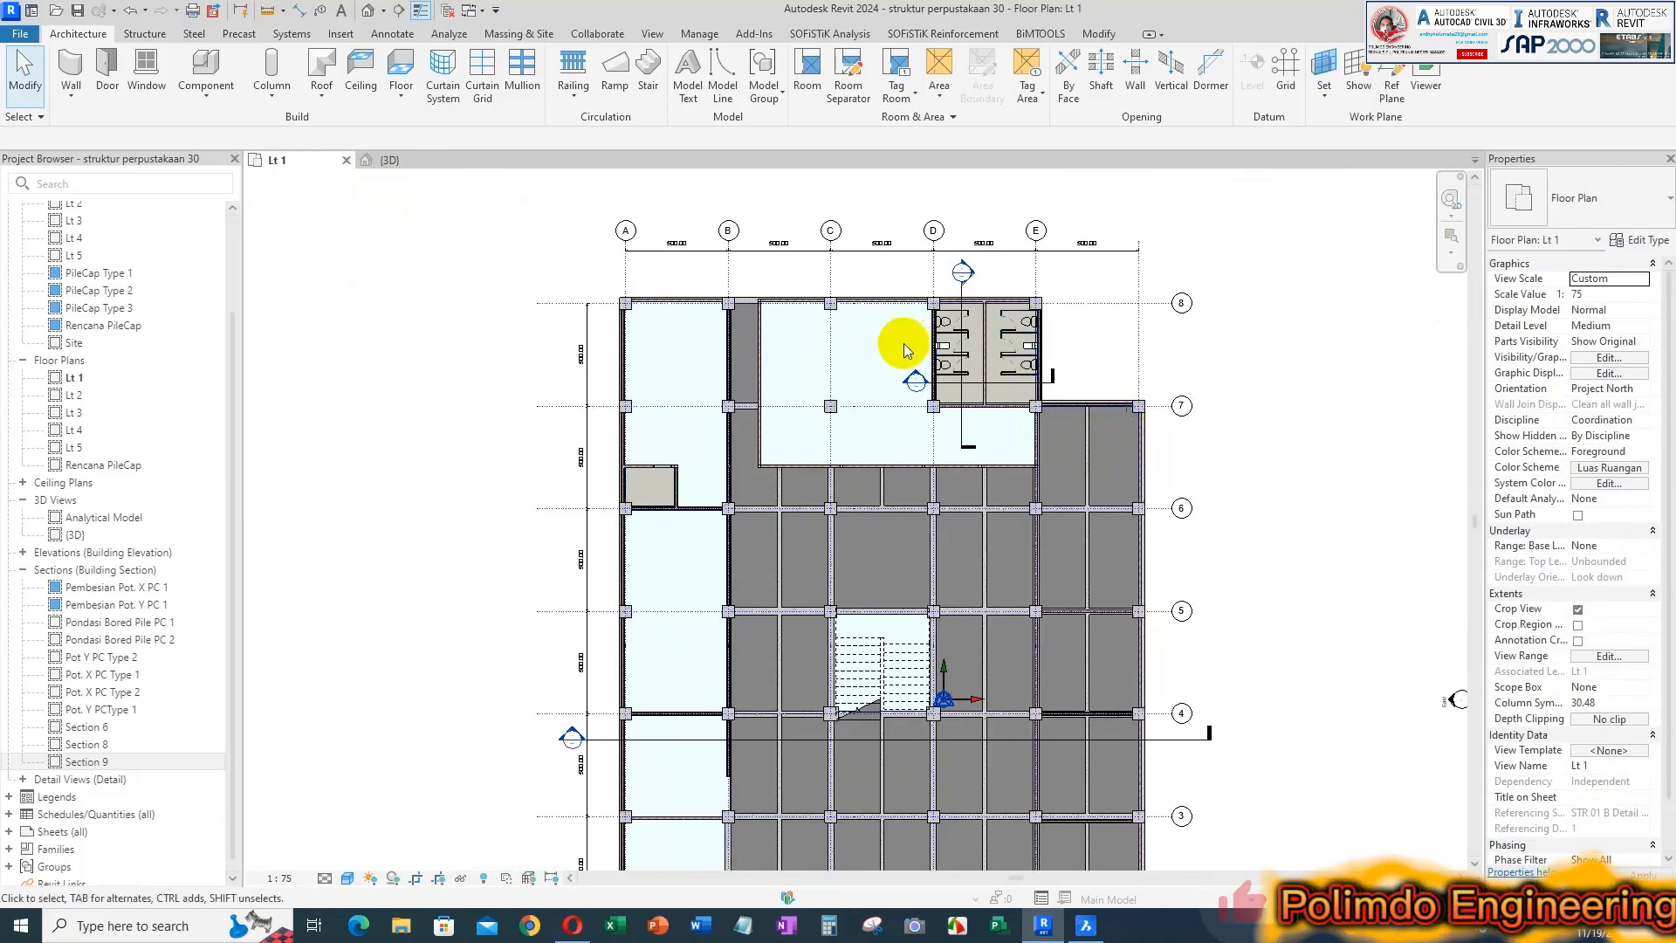
pyautogui.scroll(2, 960, 363)
pyautogui.scroll(-2, 973, 449)
pyautogui.moveTo(1074, 411); pyautogui.dragTo(953, 316, button='middle')
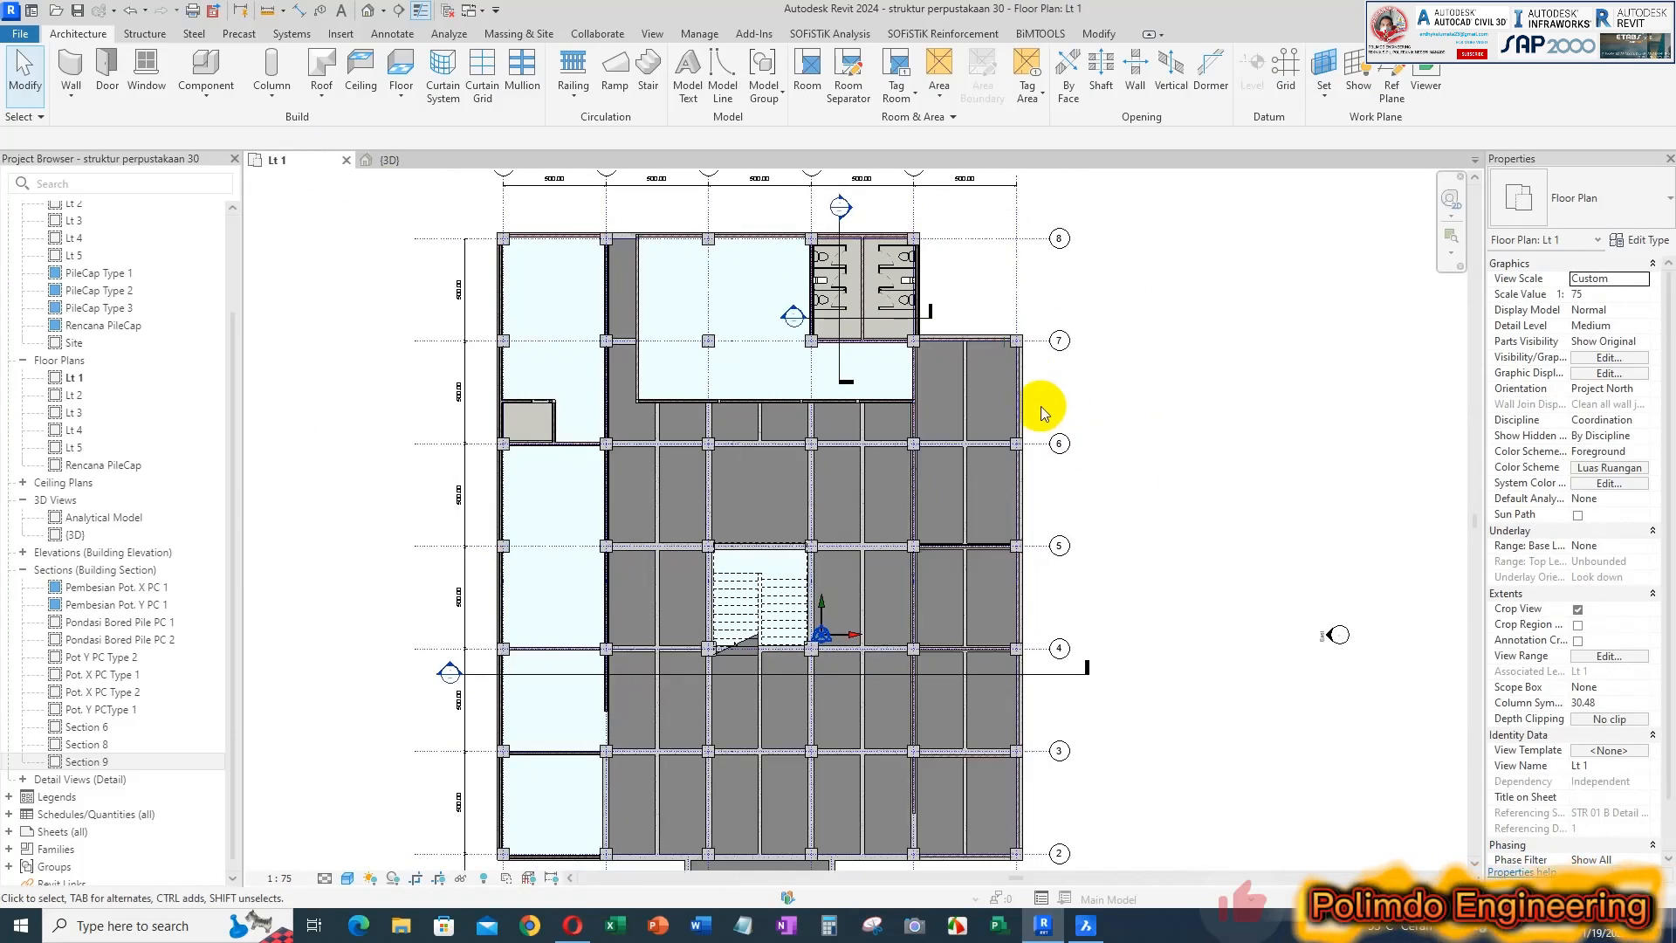
pyautogui.scroll(3, 785, 349)
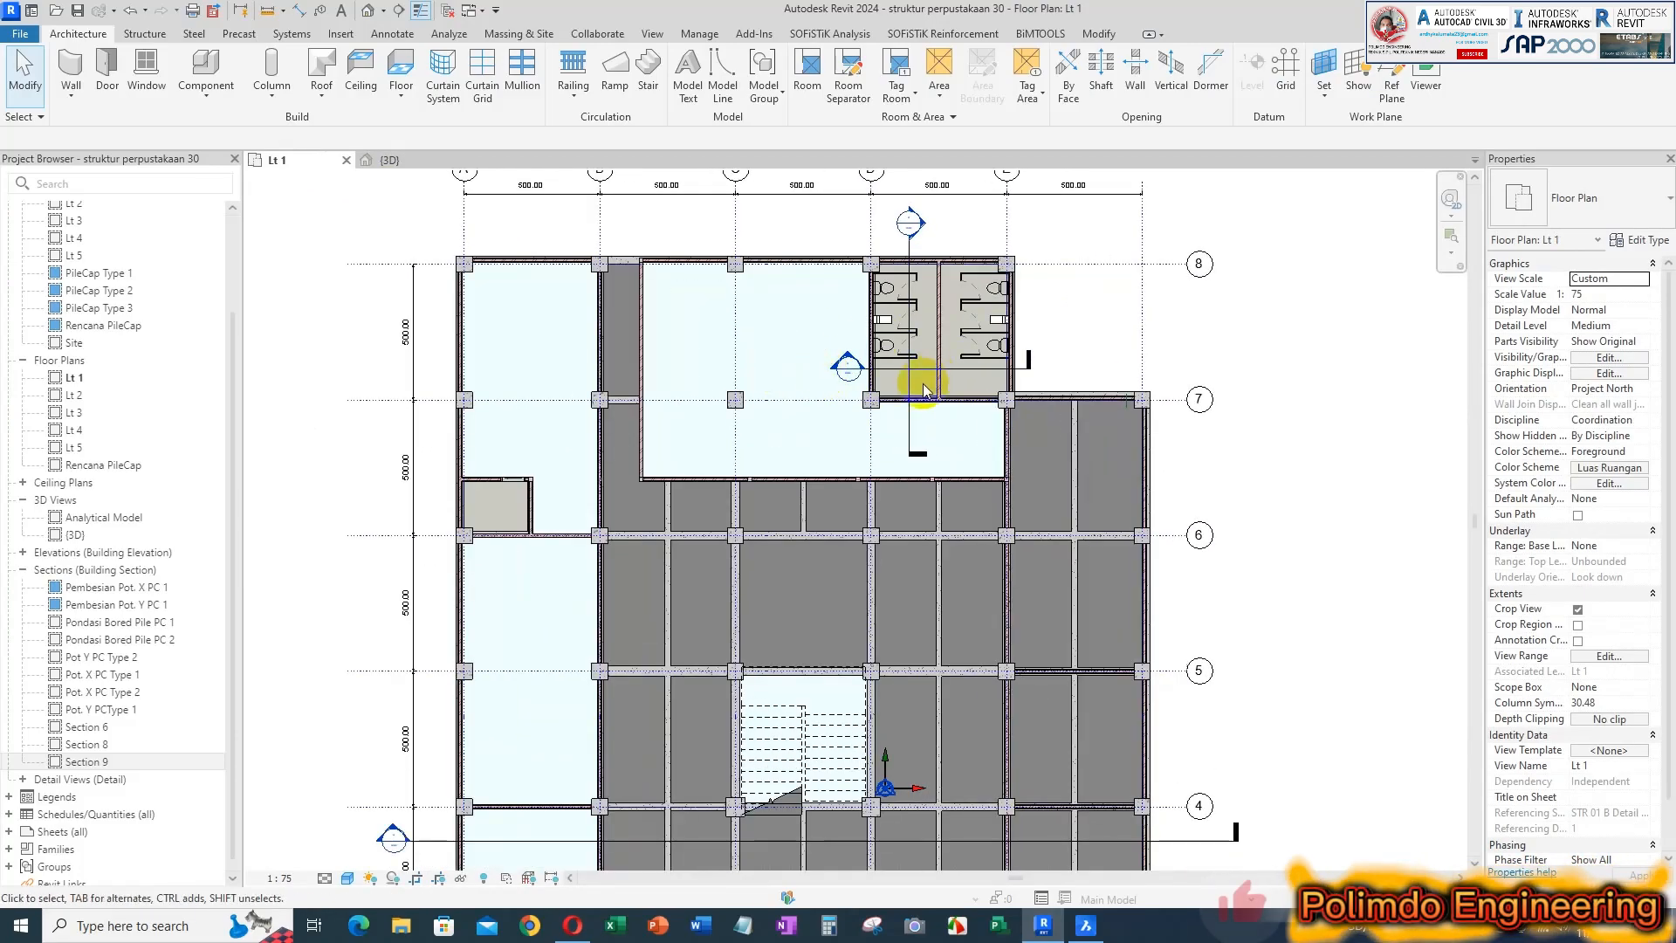
pyautogui.scroll(-2, 895, 348)
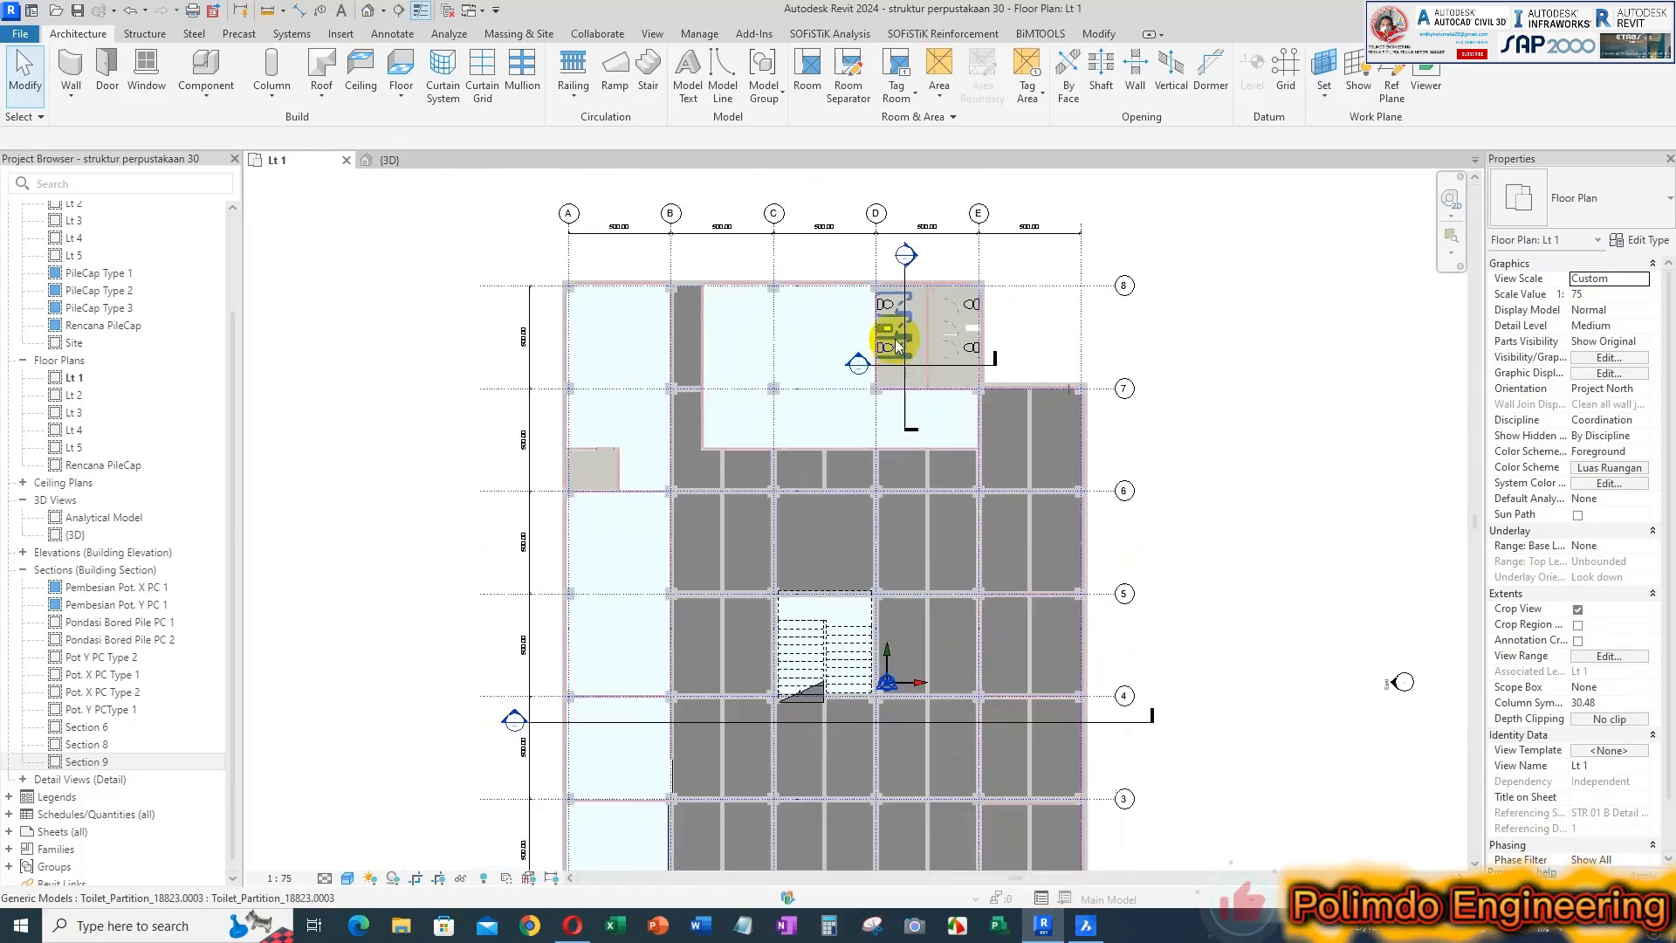
pyautogui.scroll(2, 1023, 328)
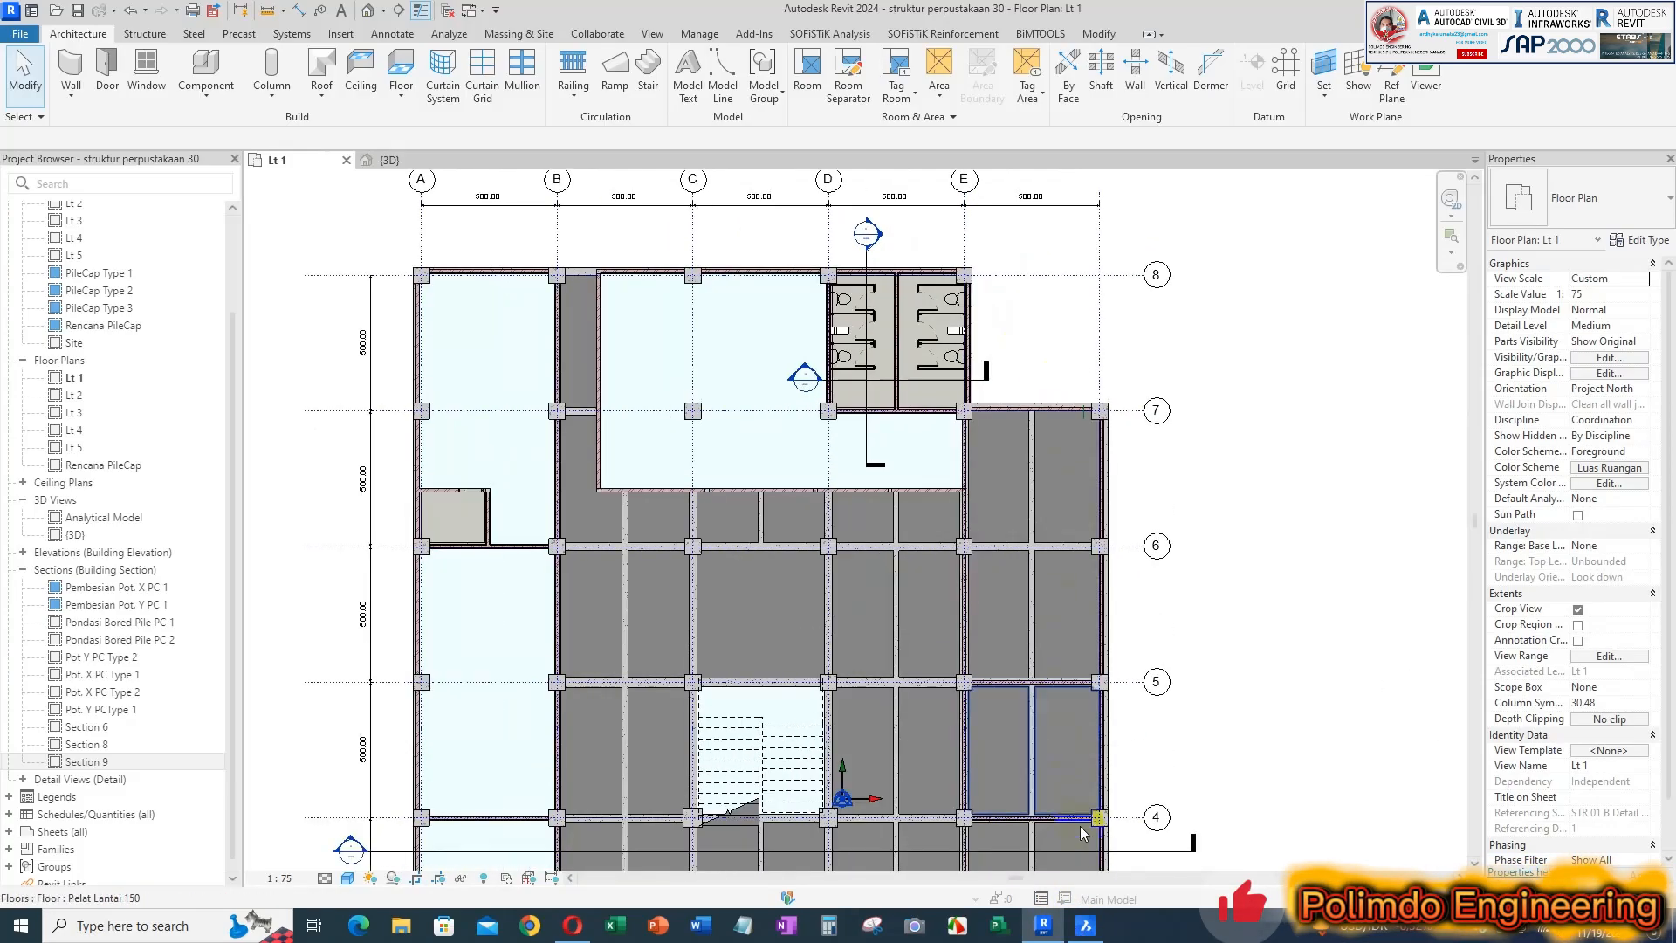
# Switch to BricsCAD and check the toilet room names beside R. KANTOR / STAF in the architectural plan
pyautogui.click(1085, 925)
pyautogui.scroll(-5, 1017, 428)
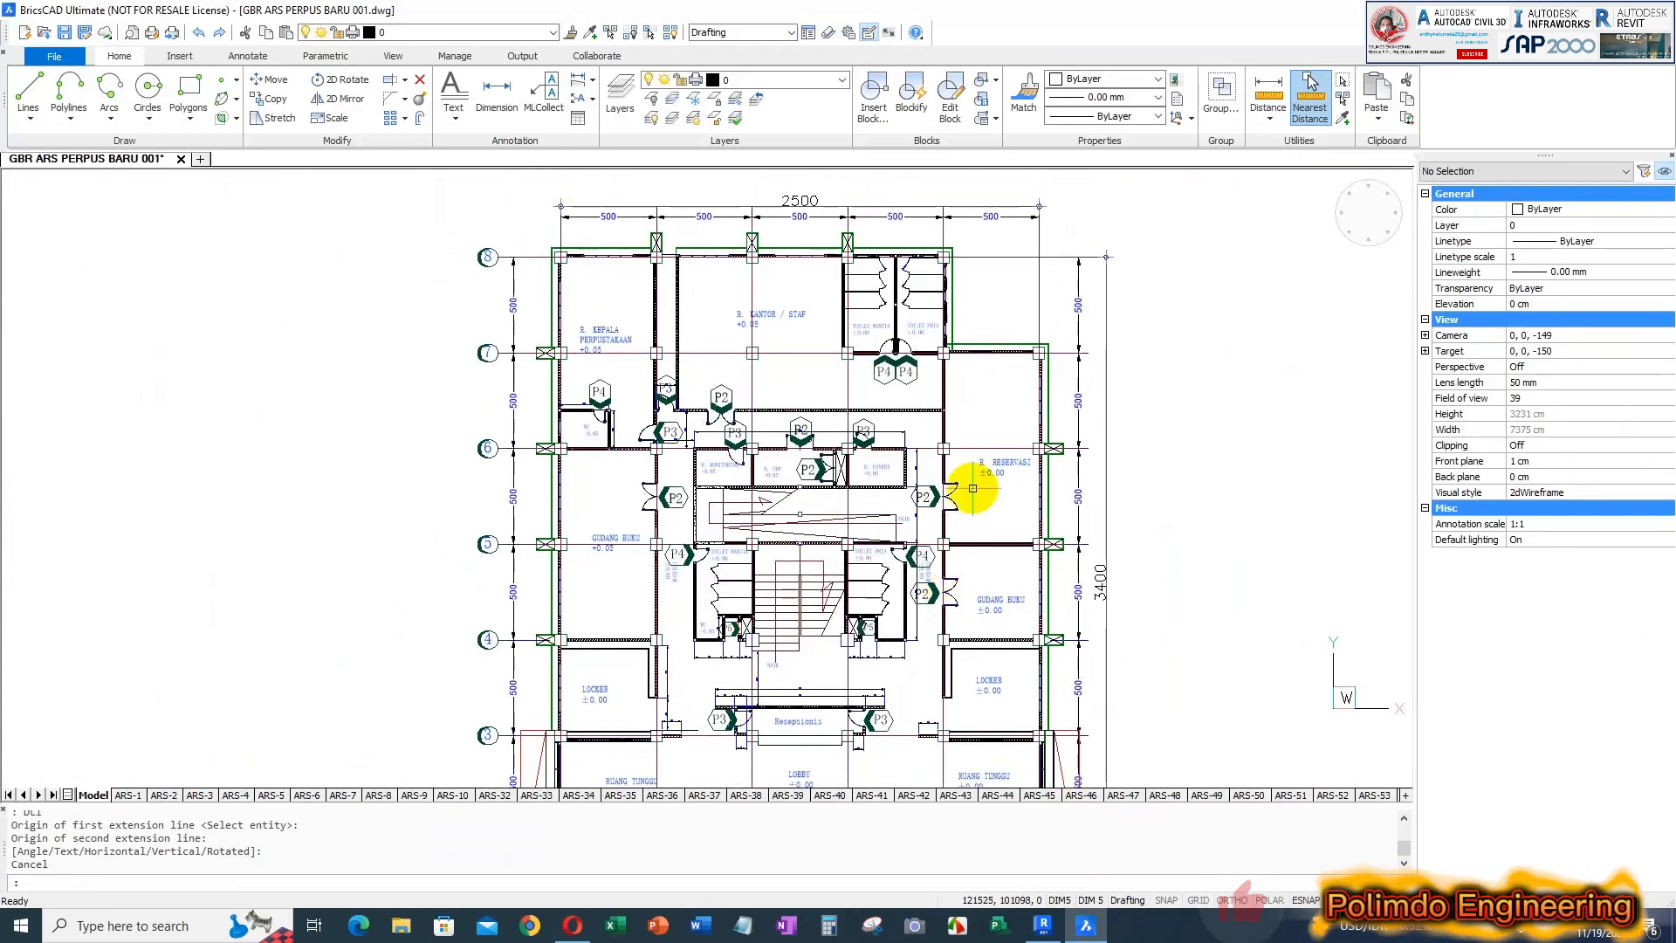
pyautogui.scroll(5, 923, 318)
pyautogui.moveTo(874, 491); pyautogui.dragTo(871, 502, button='middle')
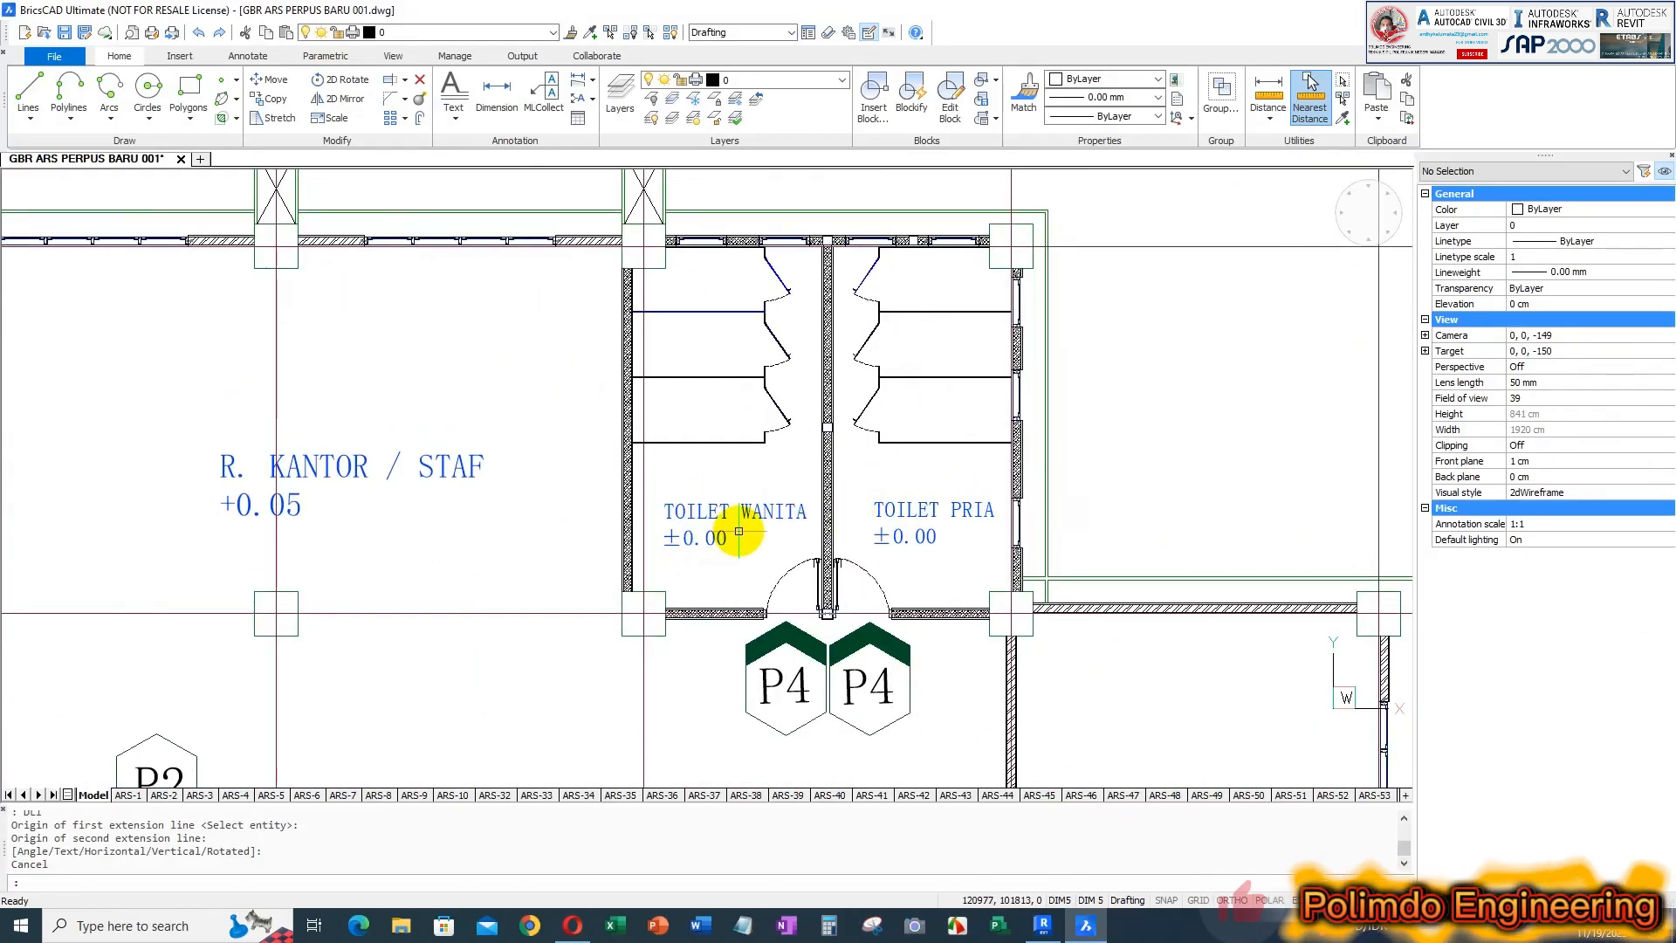
# Return to Revit and place a tagged room in the eastern toilet between grids 7 and 8 on the Lt 1 plan
pyautogui.click(1043, 927)
pyautogui.scroll(3, 915, 290)
pyautogui.moveTo(915, 289); pyautogui.dragTo(919, 330, button='middle')
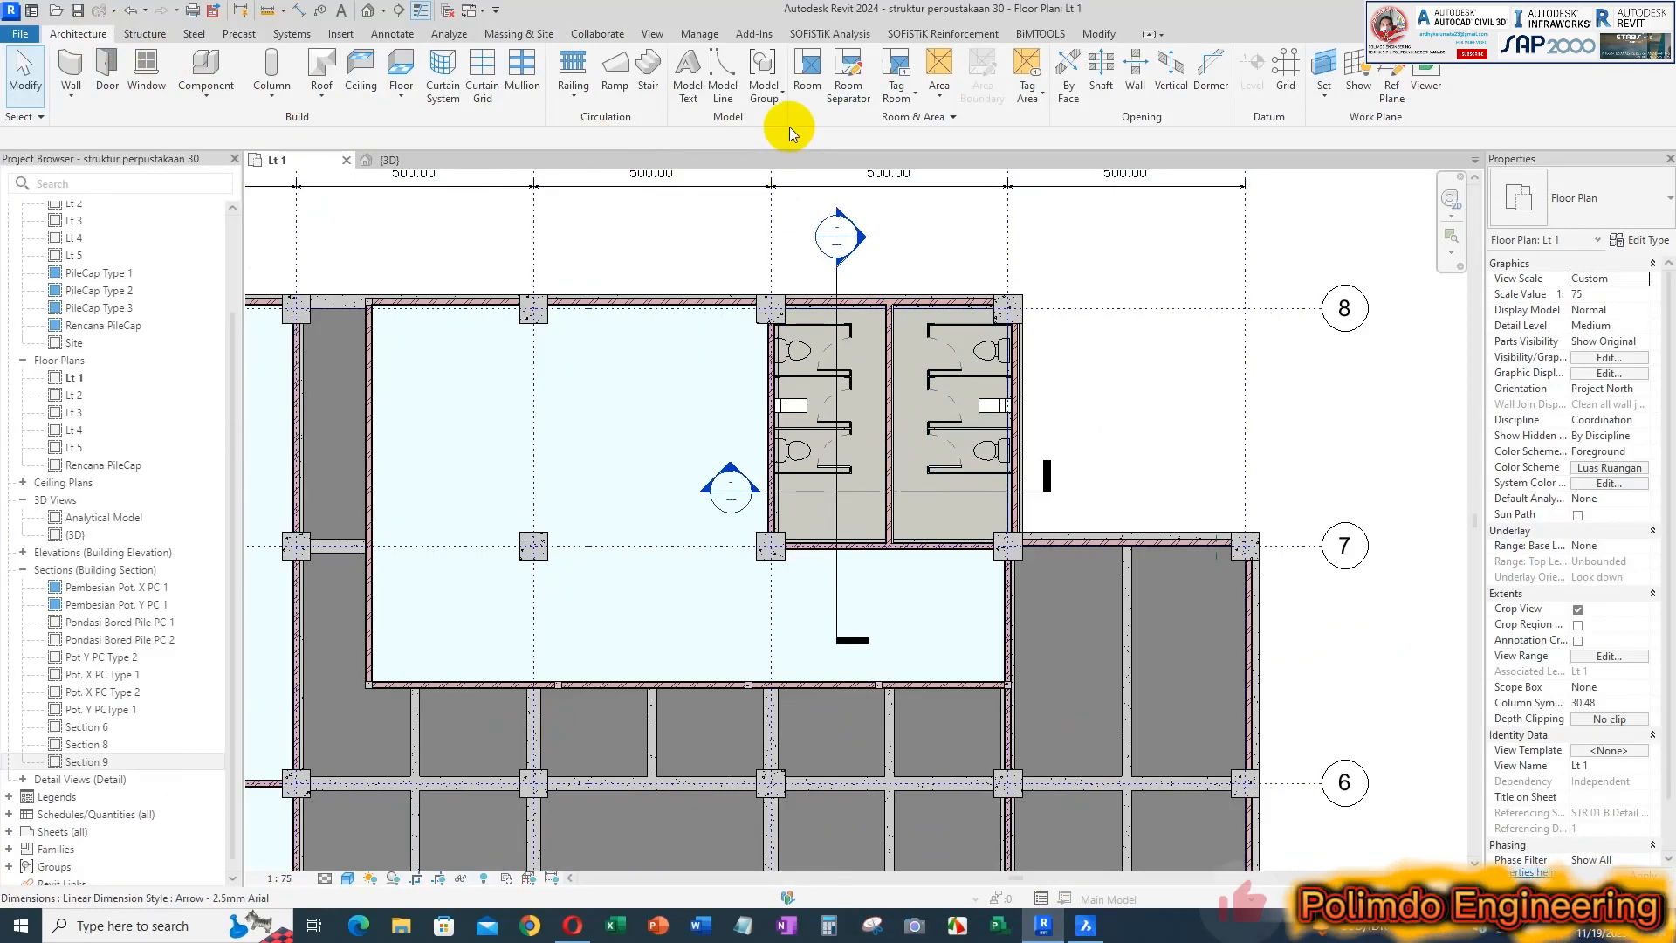
pyautogui.click(807, 78)
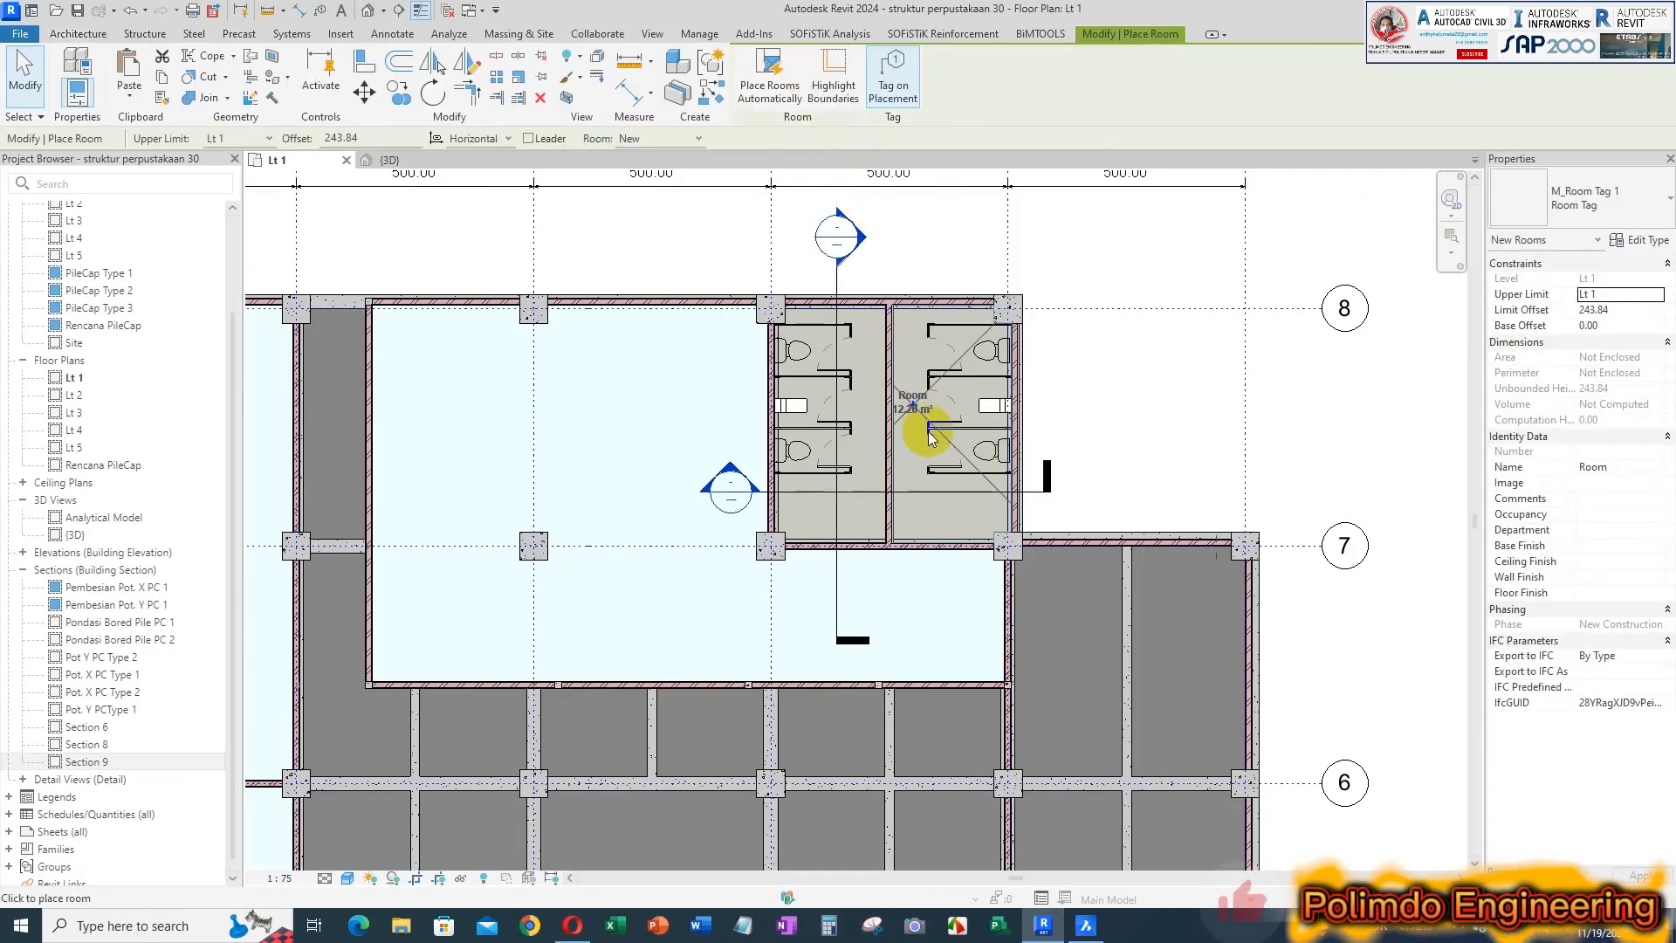
pyautogui.scroll(3, 941, 450)
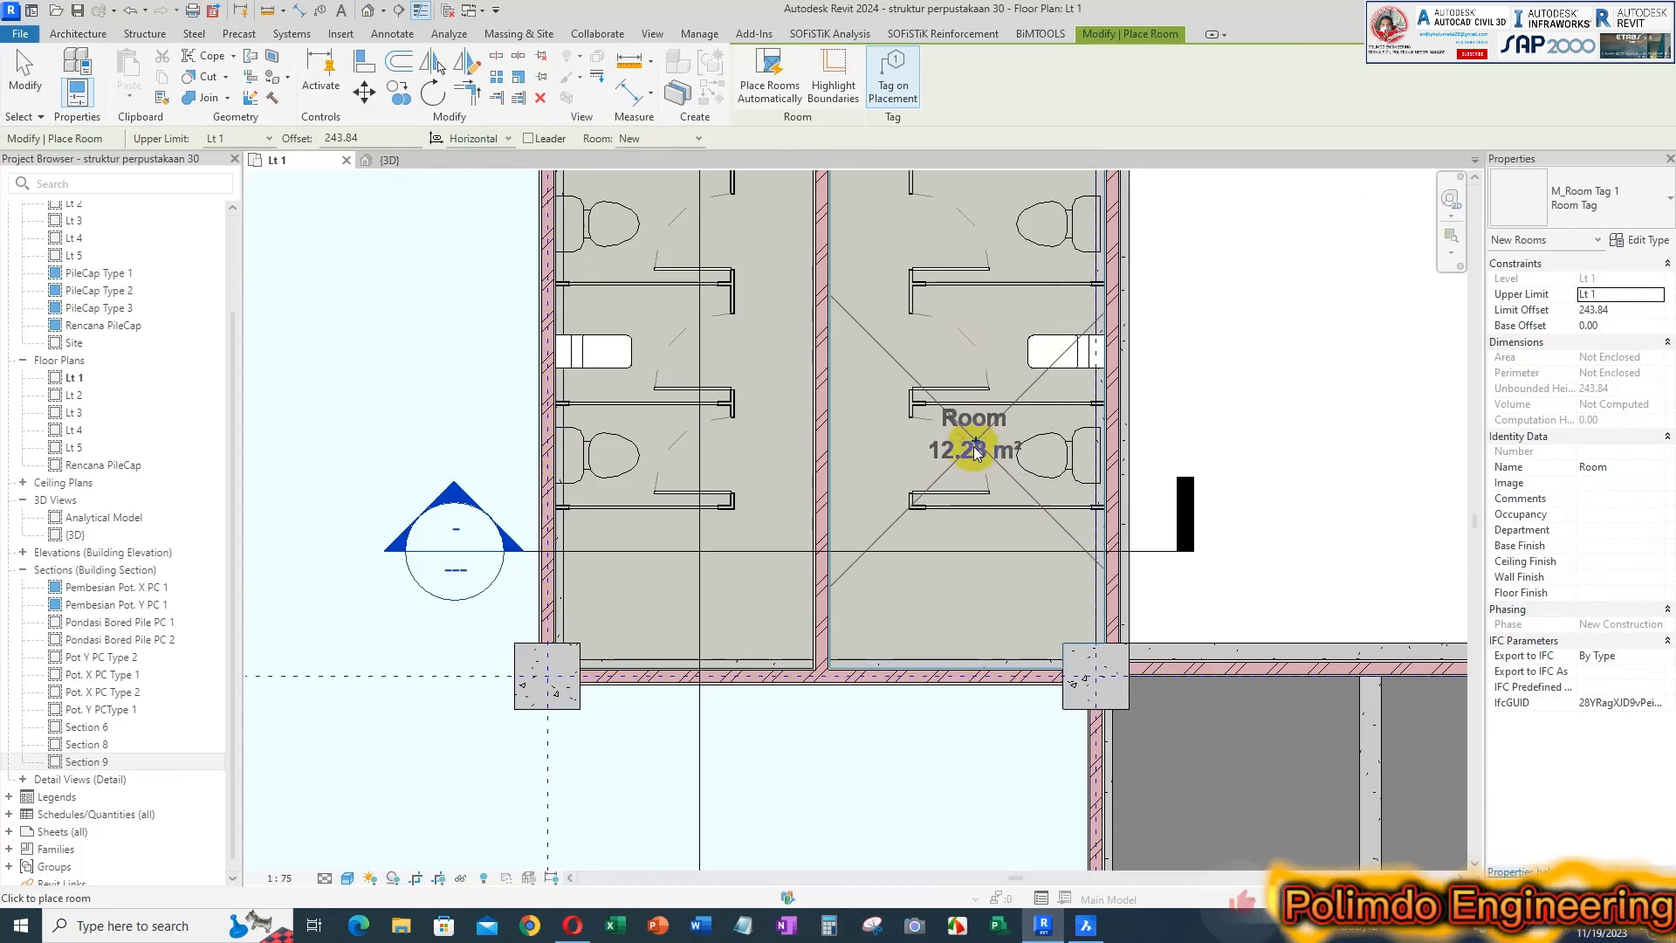
pyautogui.scroll(-2, 976, 432)
pyautogui.moveTo(977, 382); pyautogui.dragTo(960, 422, button='middle')
pyautogui.scroll(-1, 946, 426)
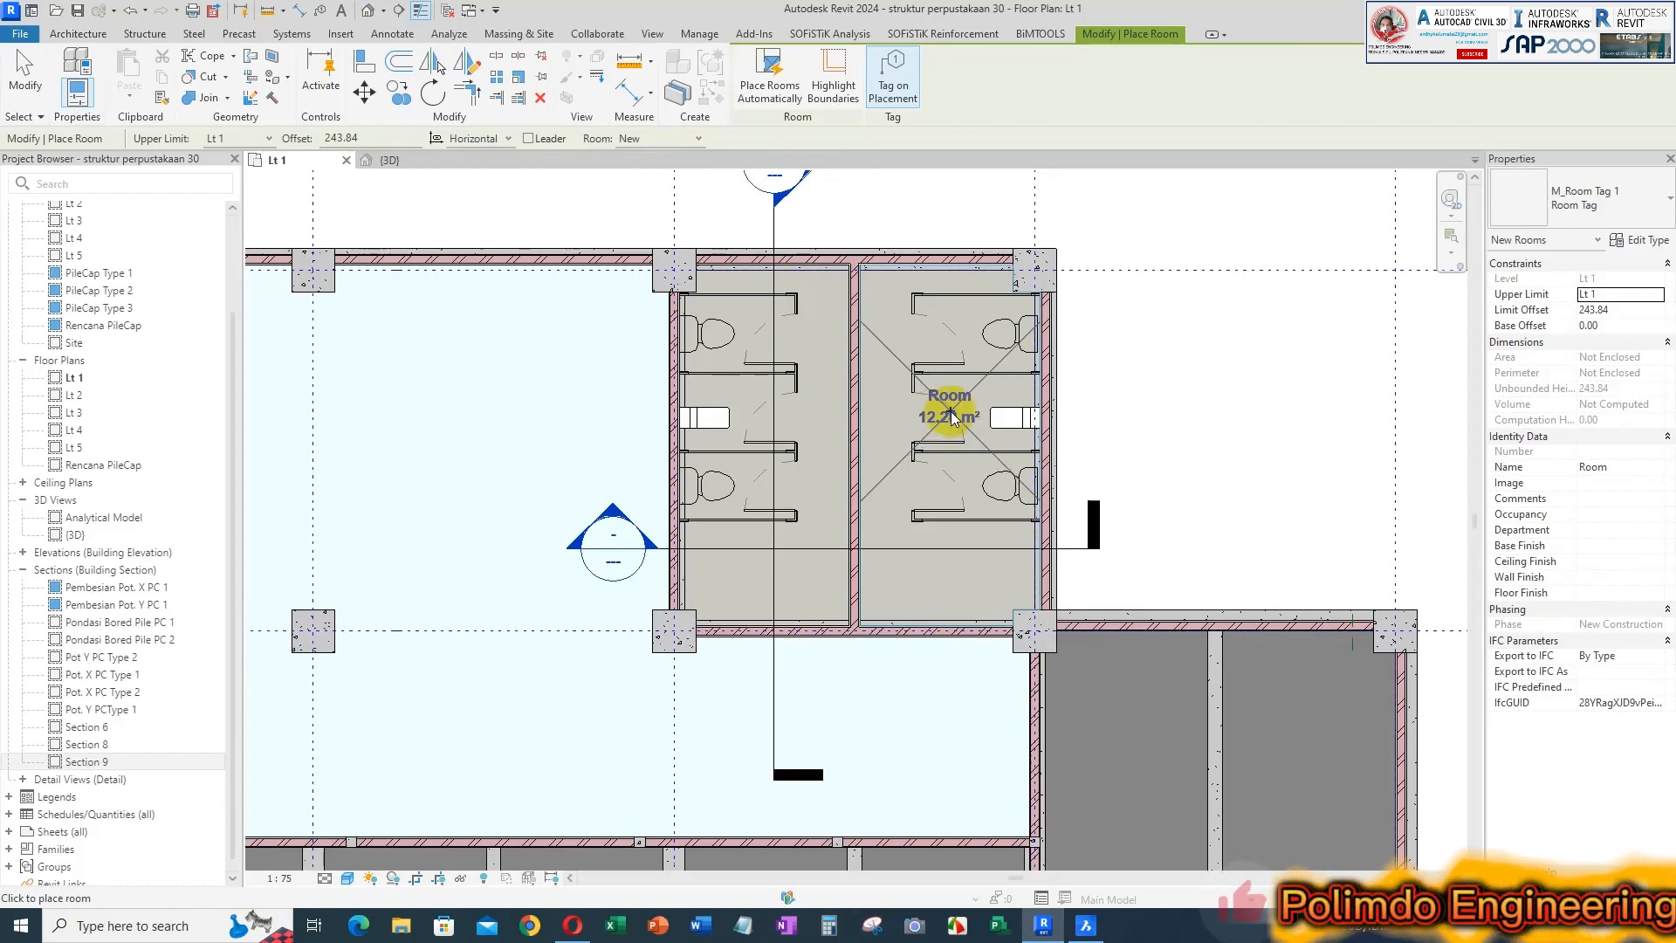
pyautogui.click(952, 417)
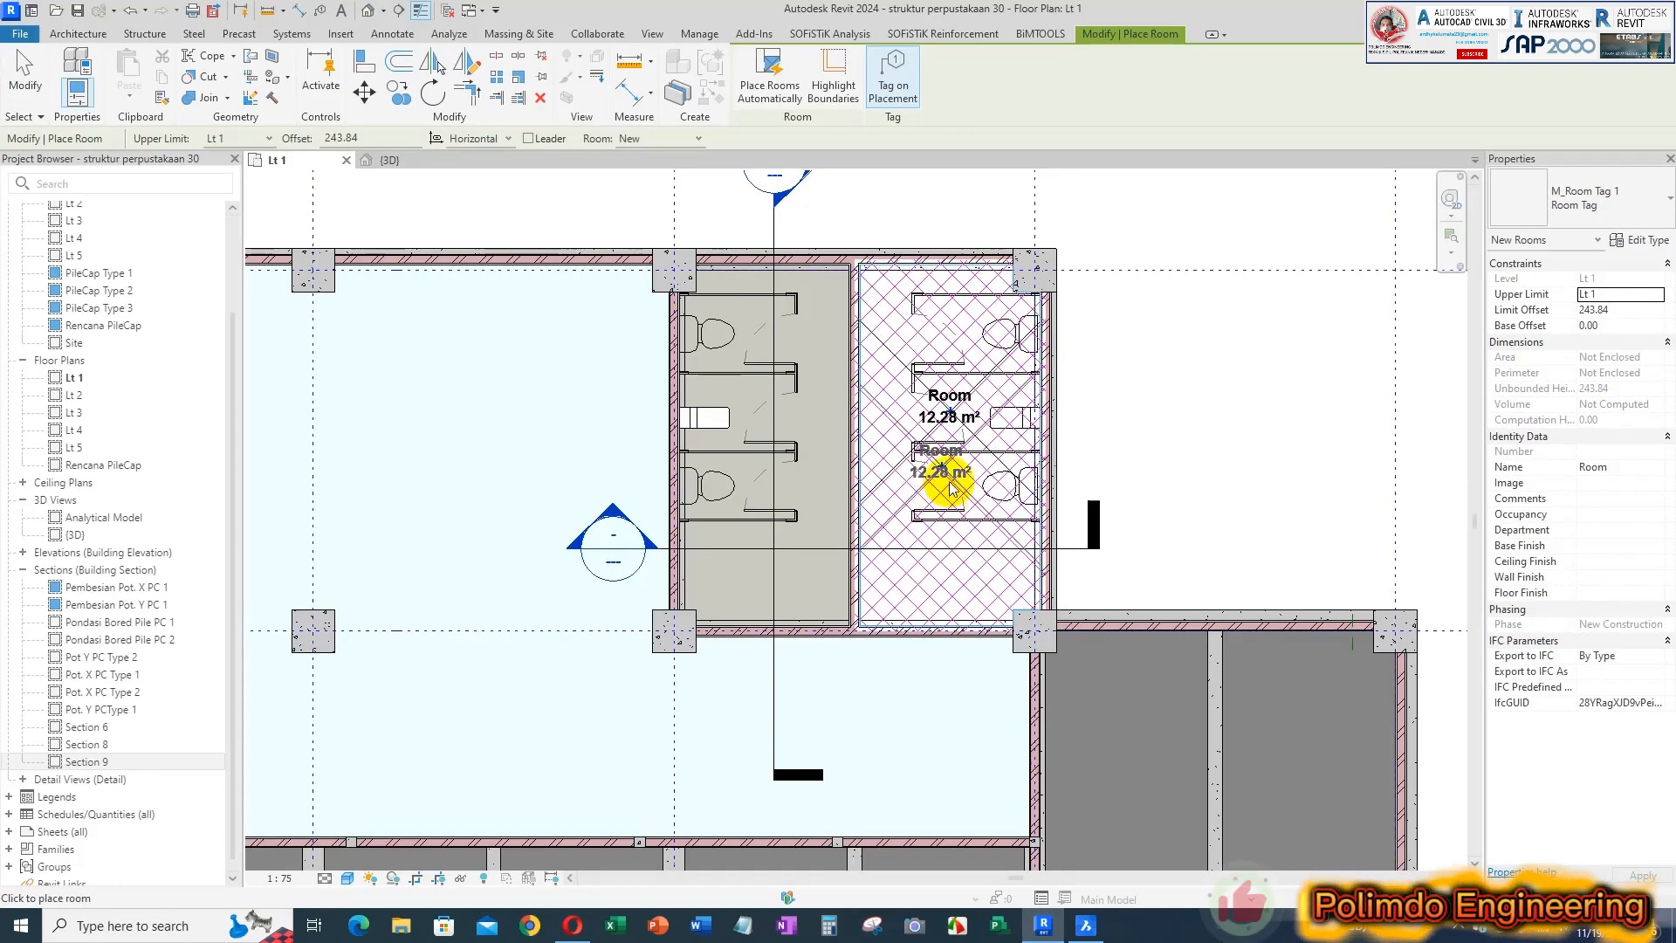
pyautogui.press('Escape')
pyautogui.press('Escape')
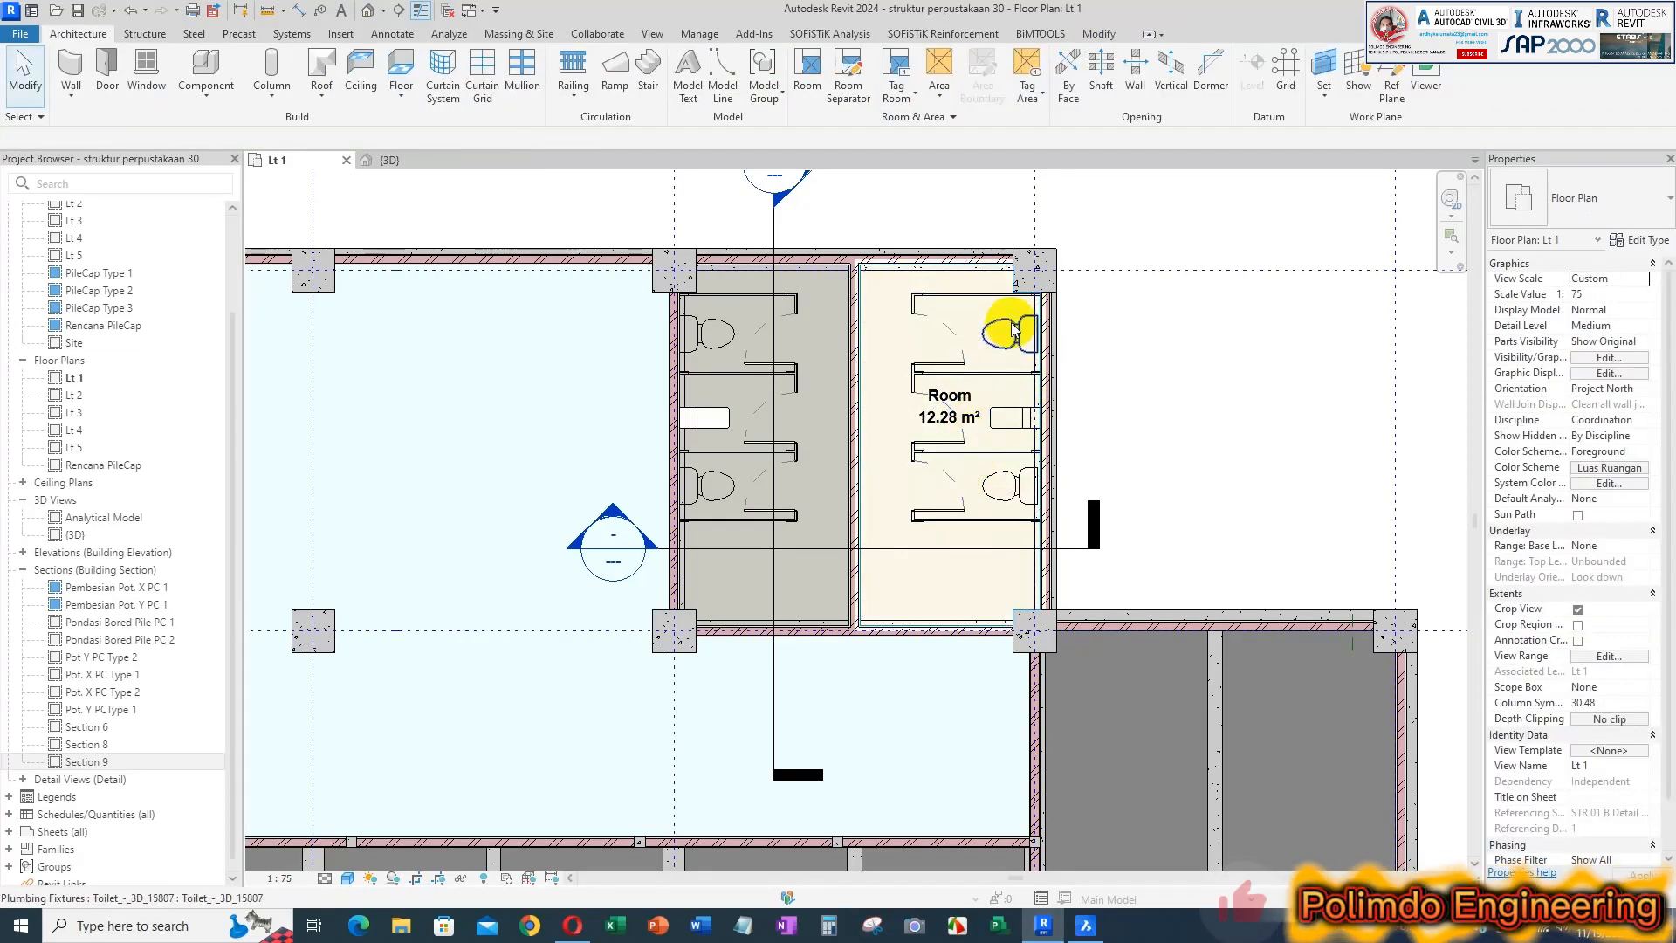
# Rename the eastern toilet room Toilet Pria, checking the name in the BricsCAD architectural plan
pyautogui.scroll(-2, 960, 360)
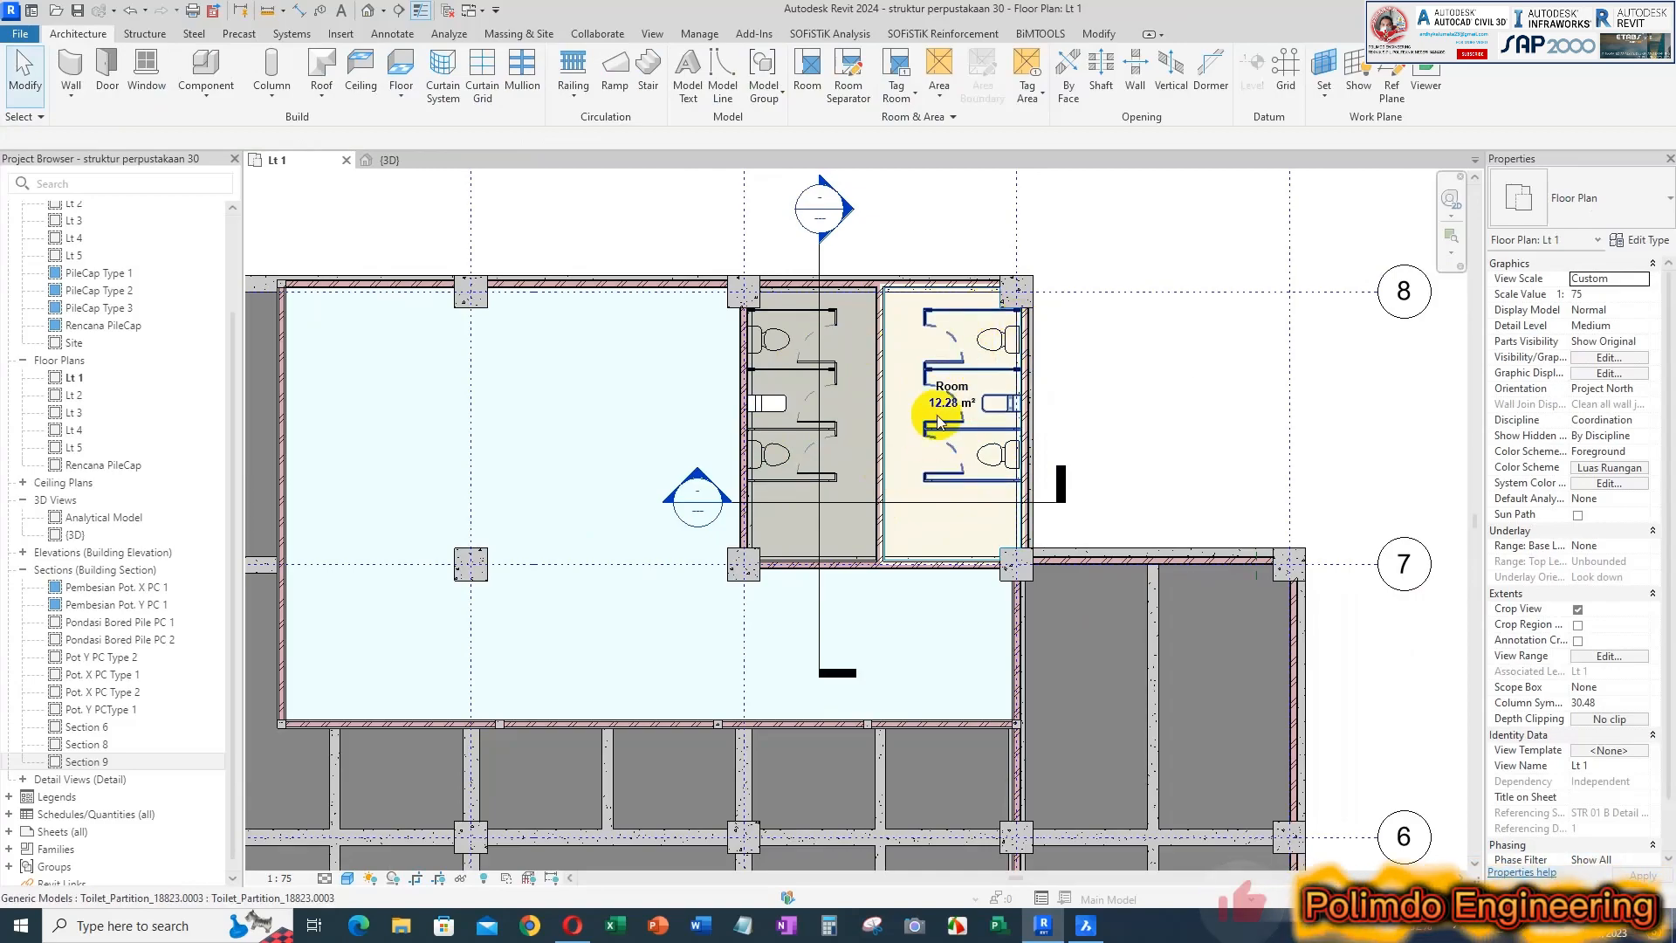
pyautogui.scroll(2, 921, 428)
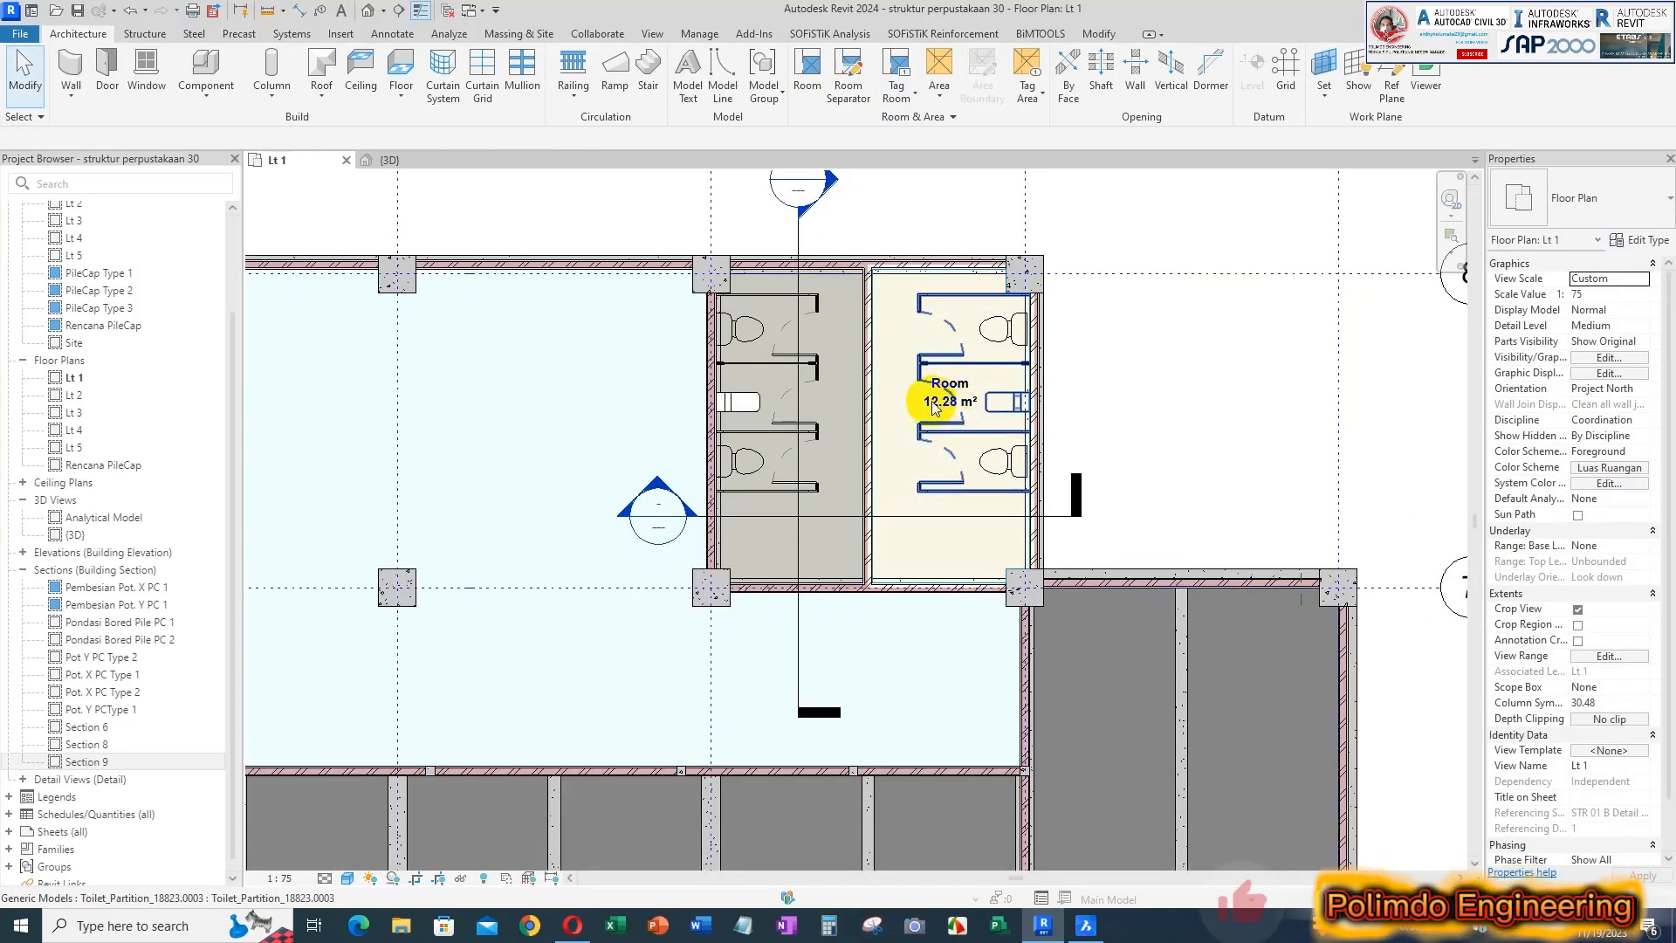
pyautogui.scroll(1, 950, 399)
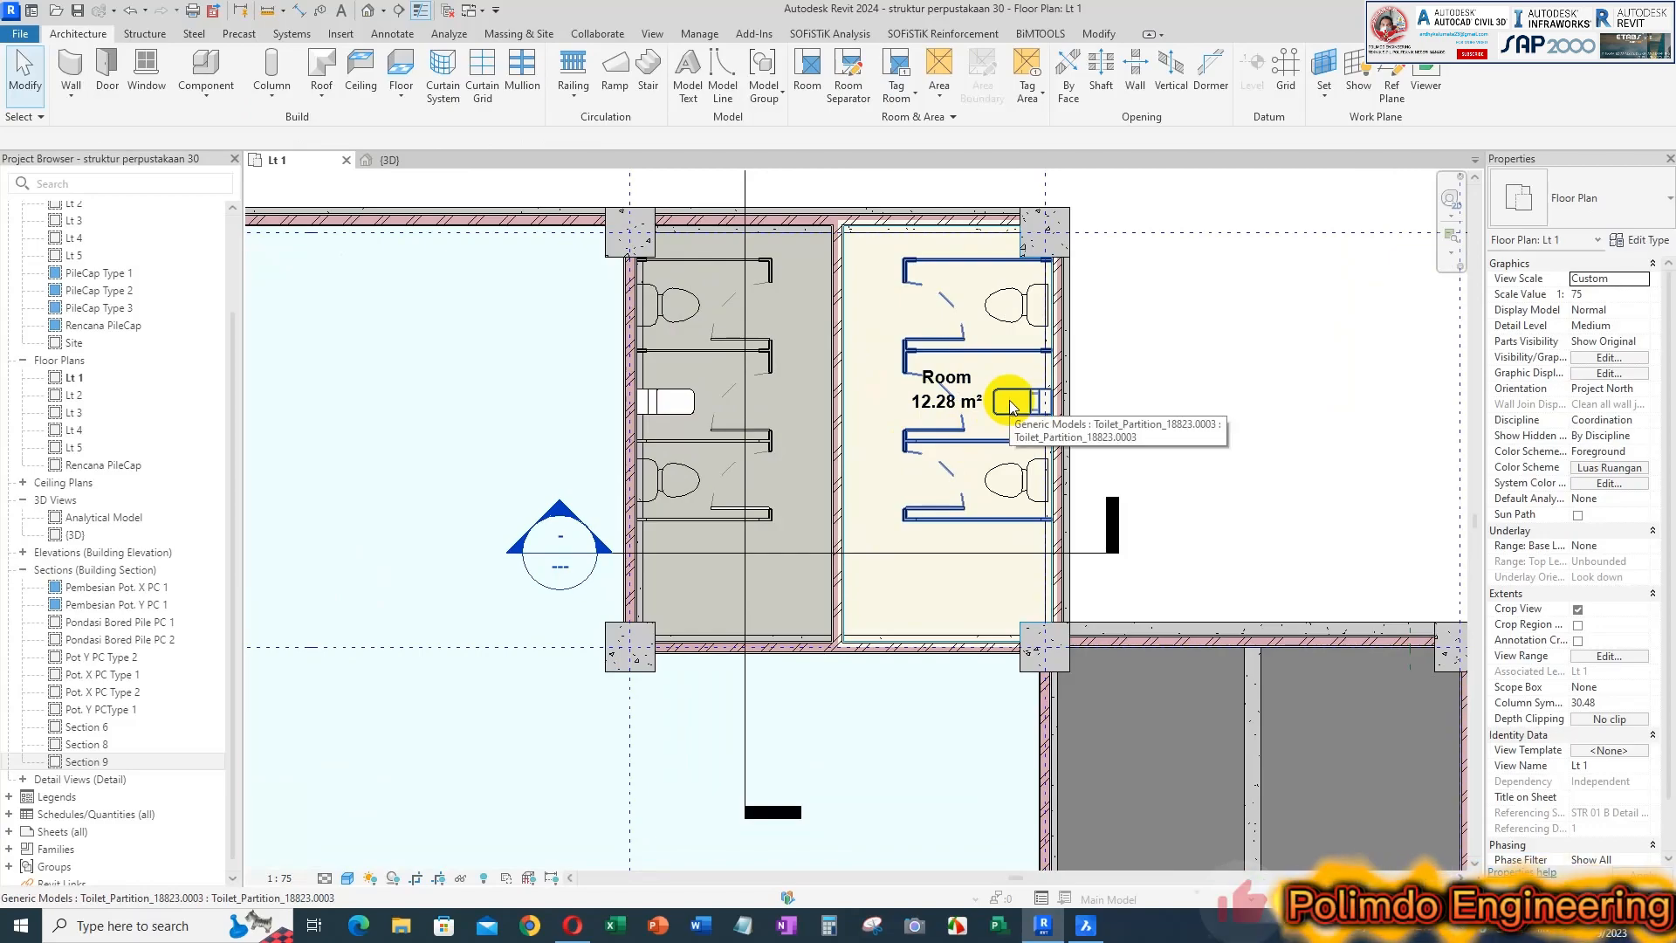
pyautogui.click(960, 381)
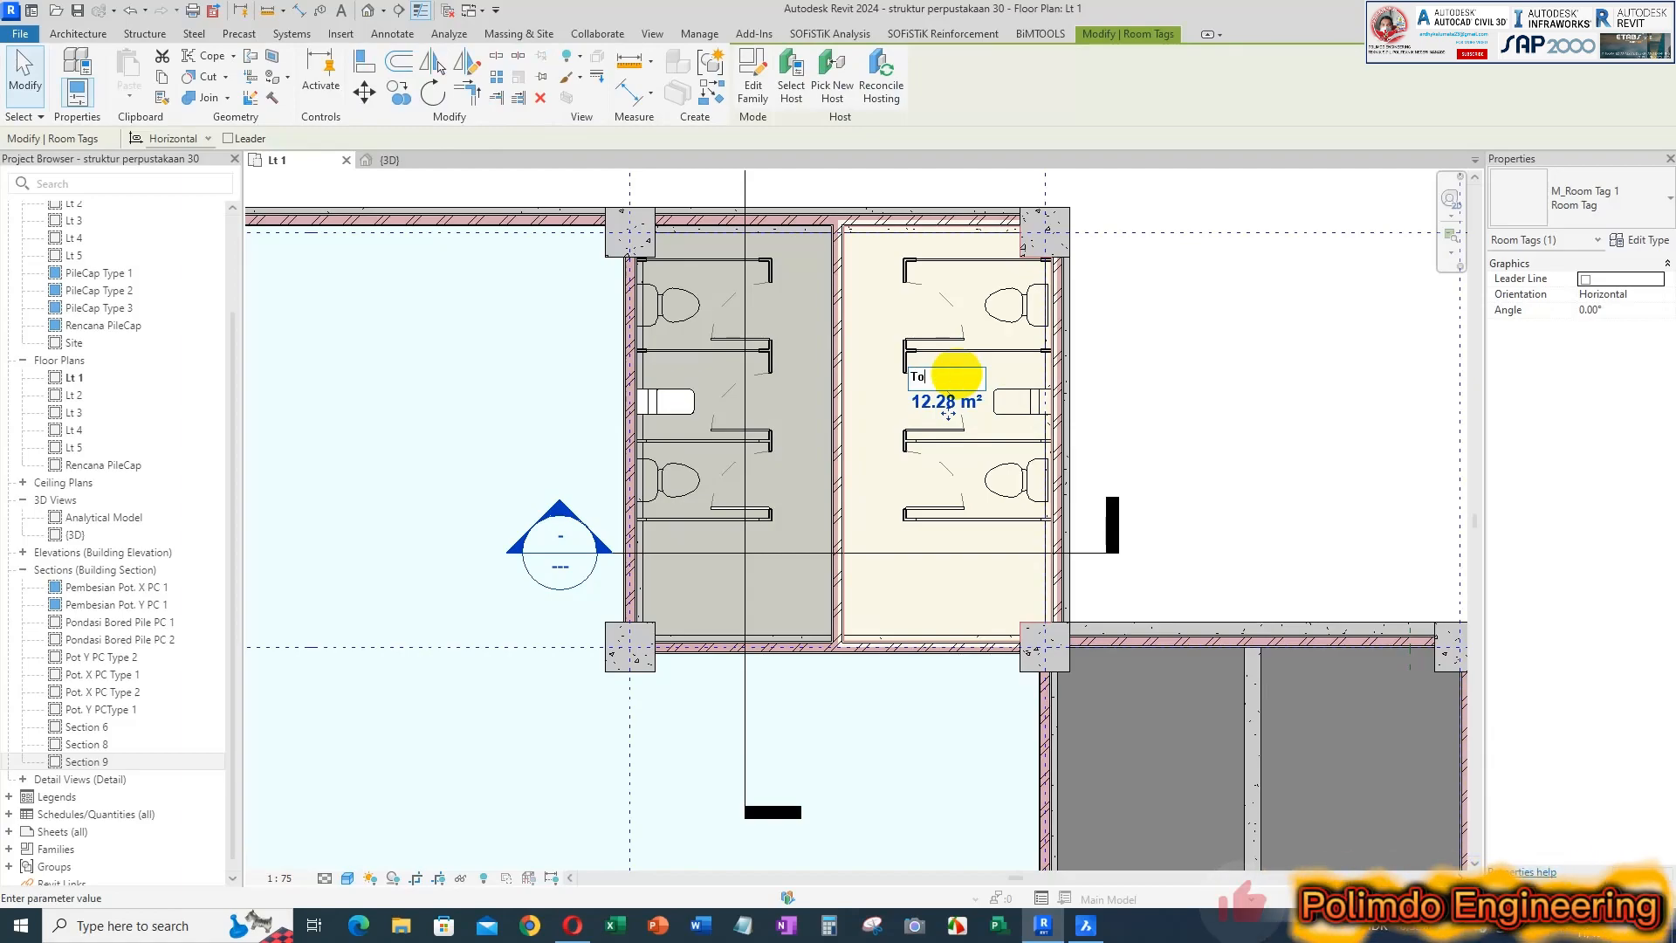
pyautogui.click(1086, 925)
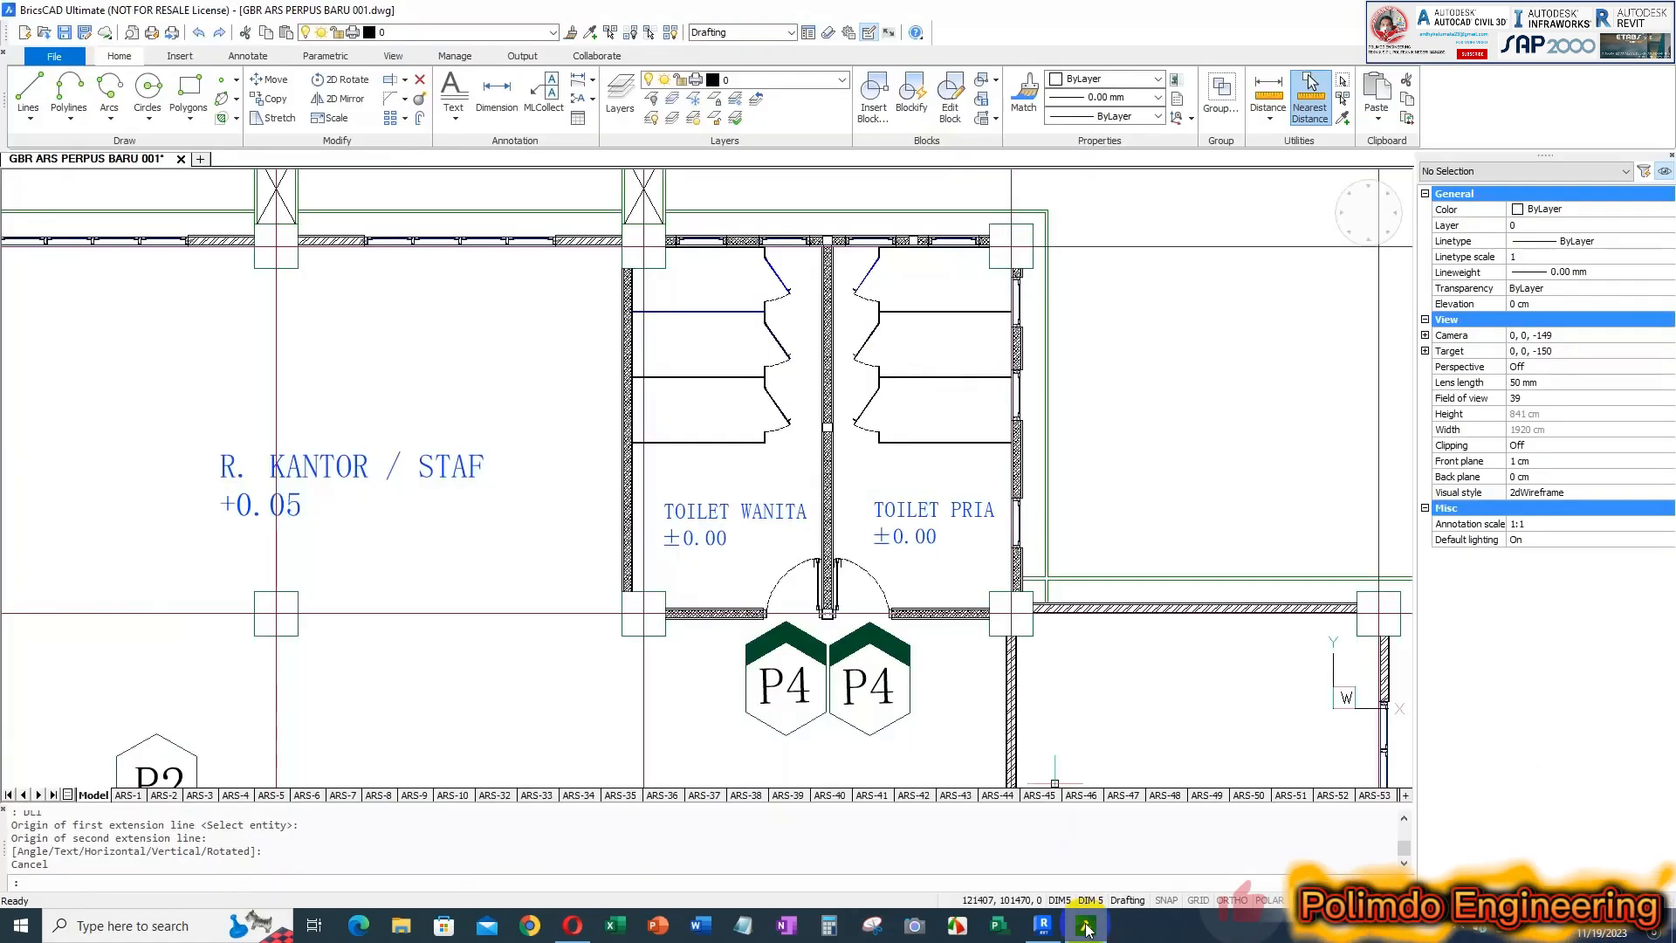
pyautogui.click(1086, 925)
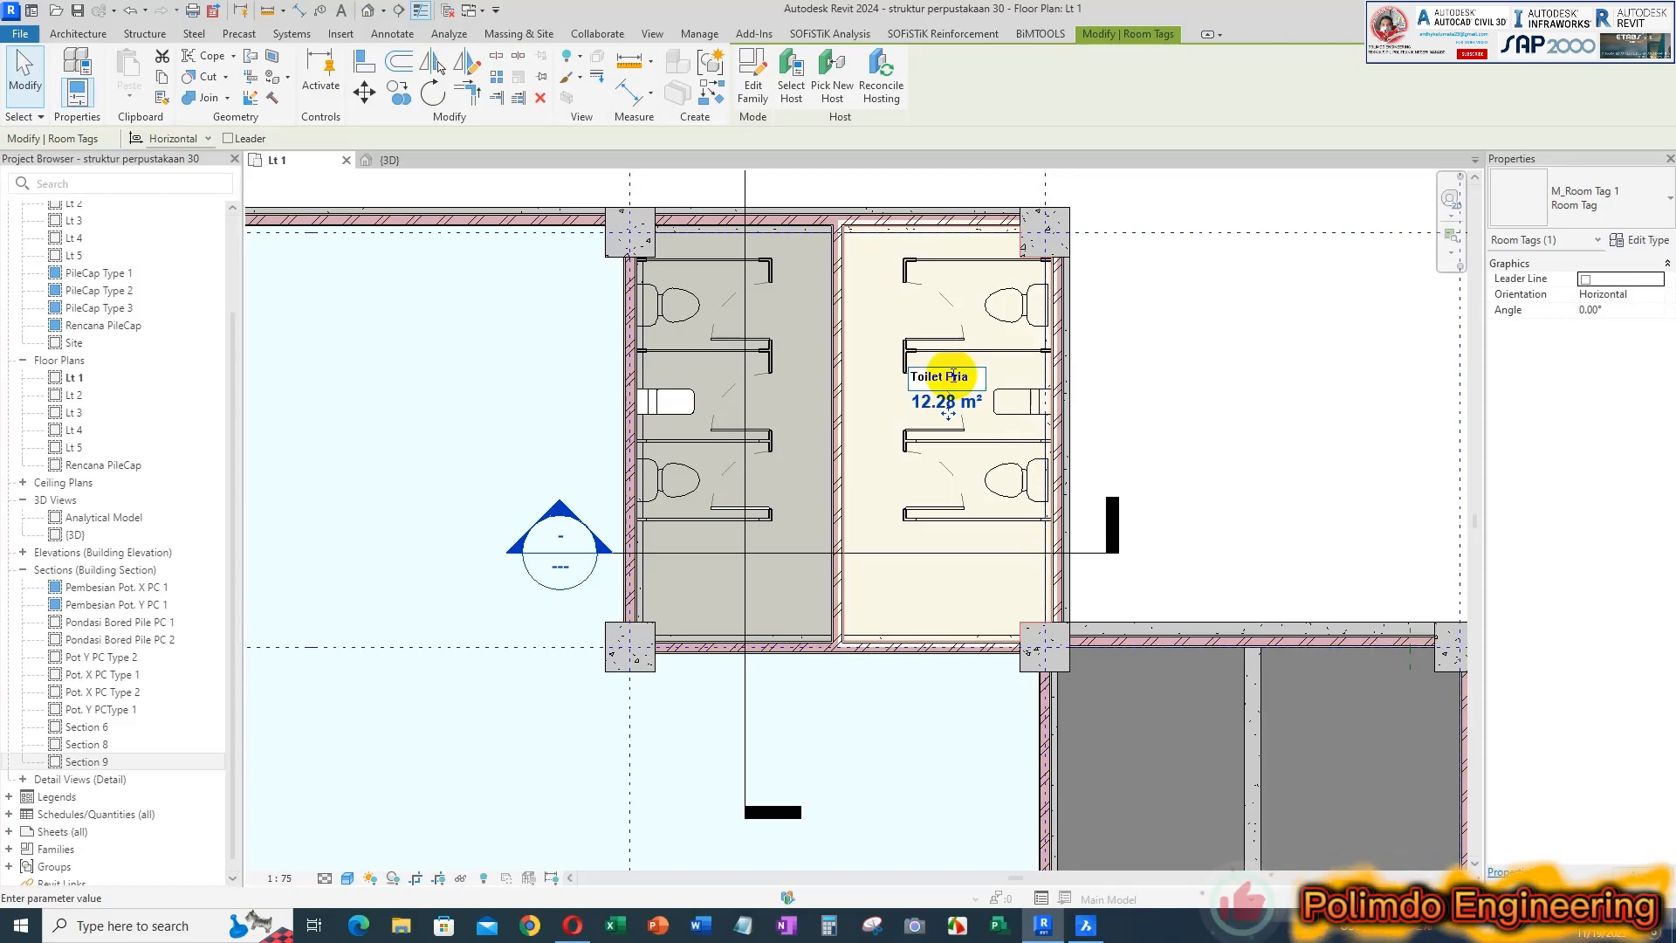
pyautogui.click(1156, 377)
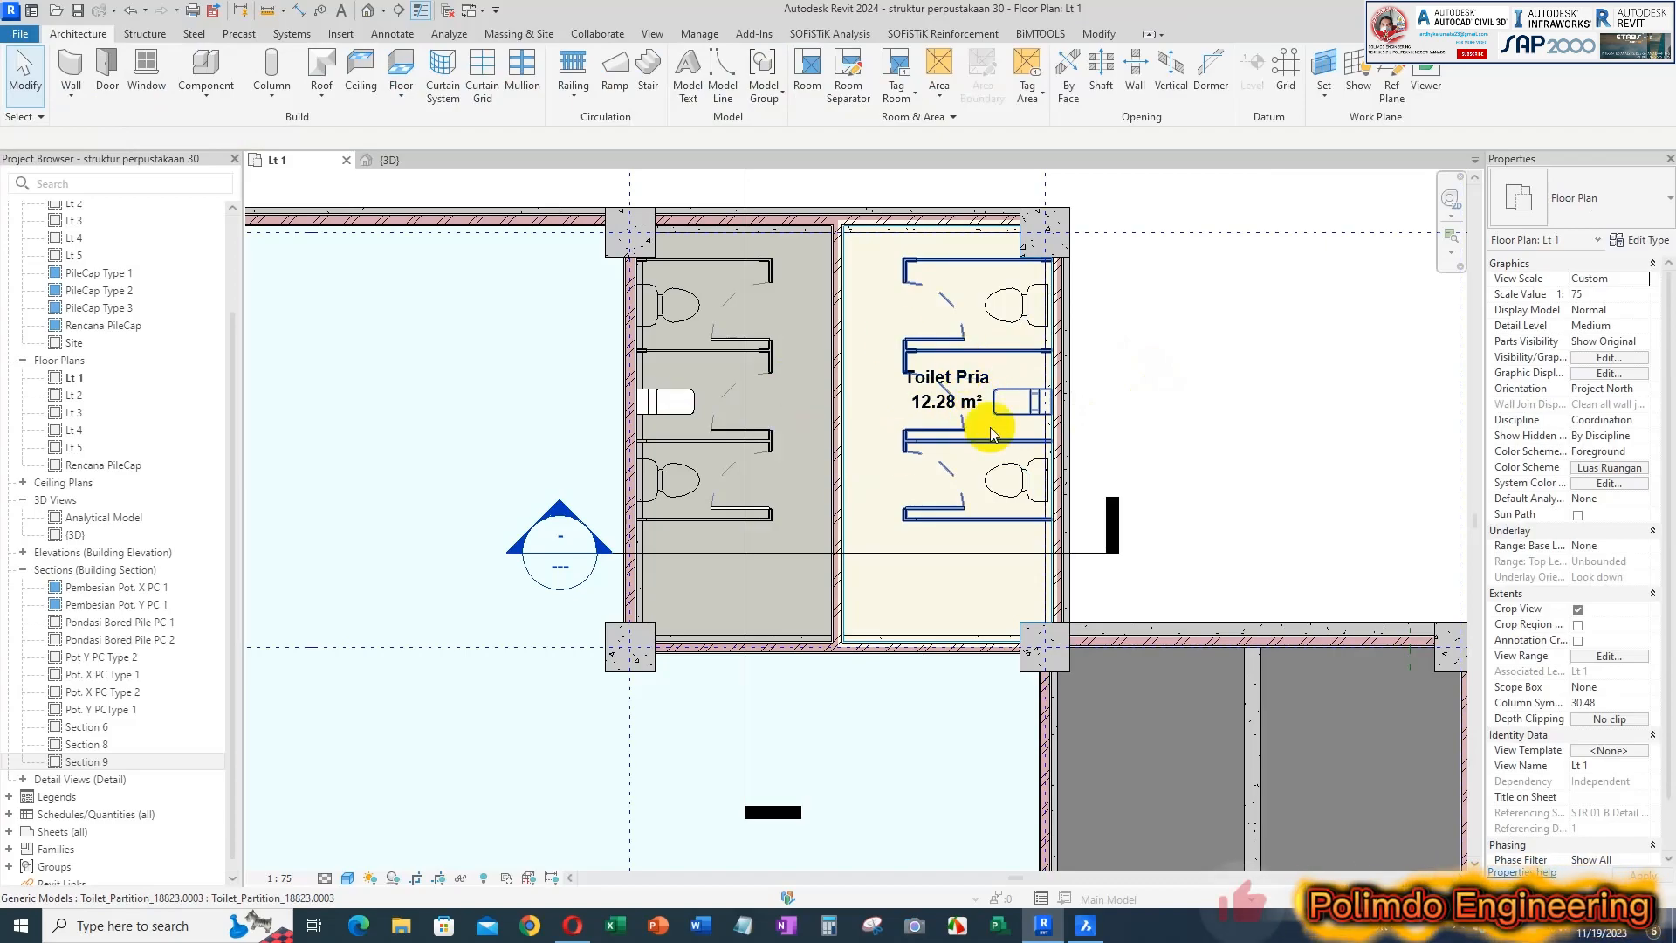
# Move the Toilet Pria tag down into the clear floor area south of the toilet stalls
pyautogui.click(963, 384)
pyautogui.moveTo(949, 414); pyautogui.dragTo(946, 599)
pyautogui.click(1097, 454)
pyautogui.scroll(-1, 1177, 411)
pyautogui.scroll(2, 995, 548)
pyautogui.scroll(1, 1086, 505)
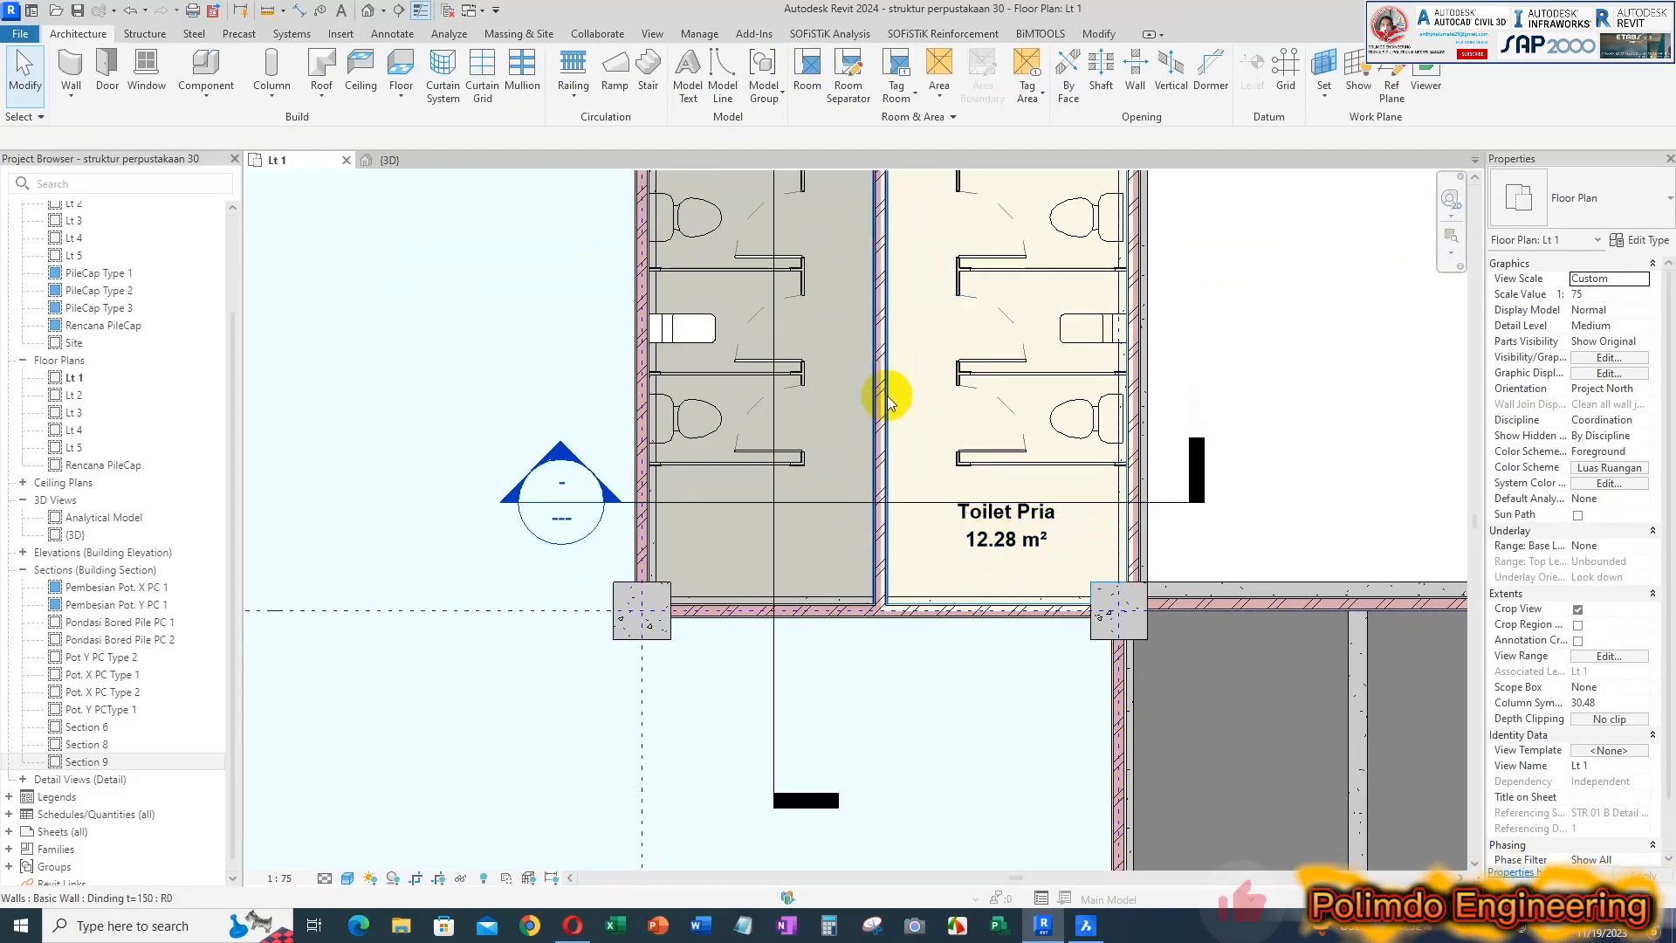
# Place a tagged room in the western toilet beside Toilet Pria on the Lt 1 plan
pyautogui.moveTo(797, 372); pyautogui.dragTo(798, 410, button='middle')
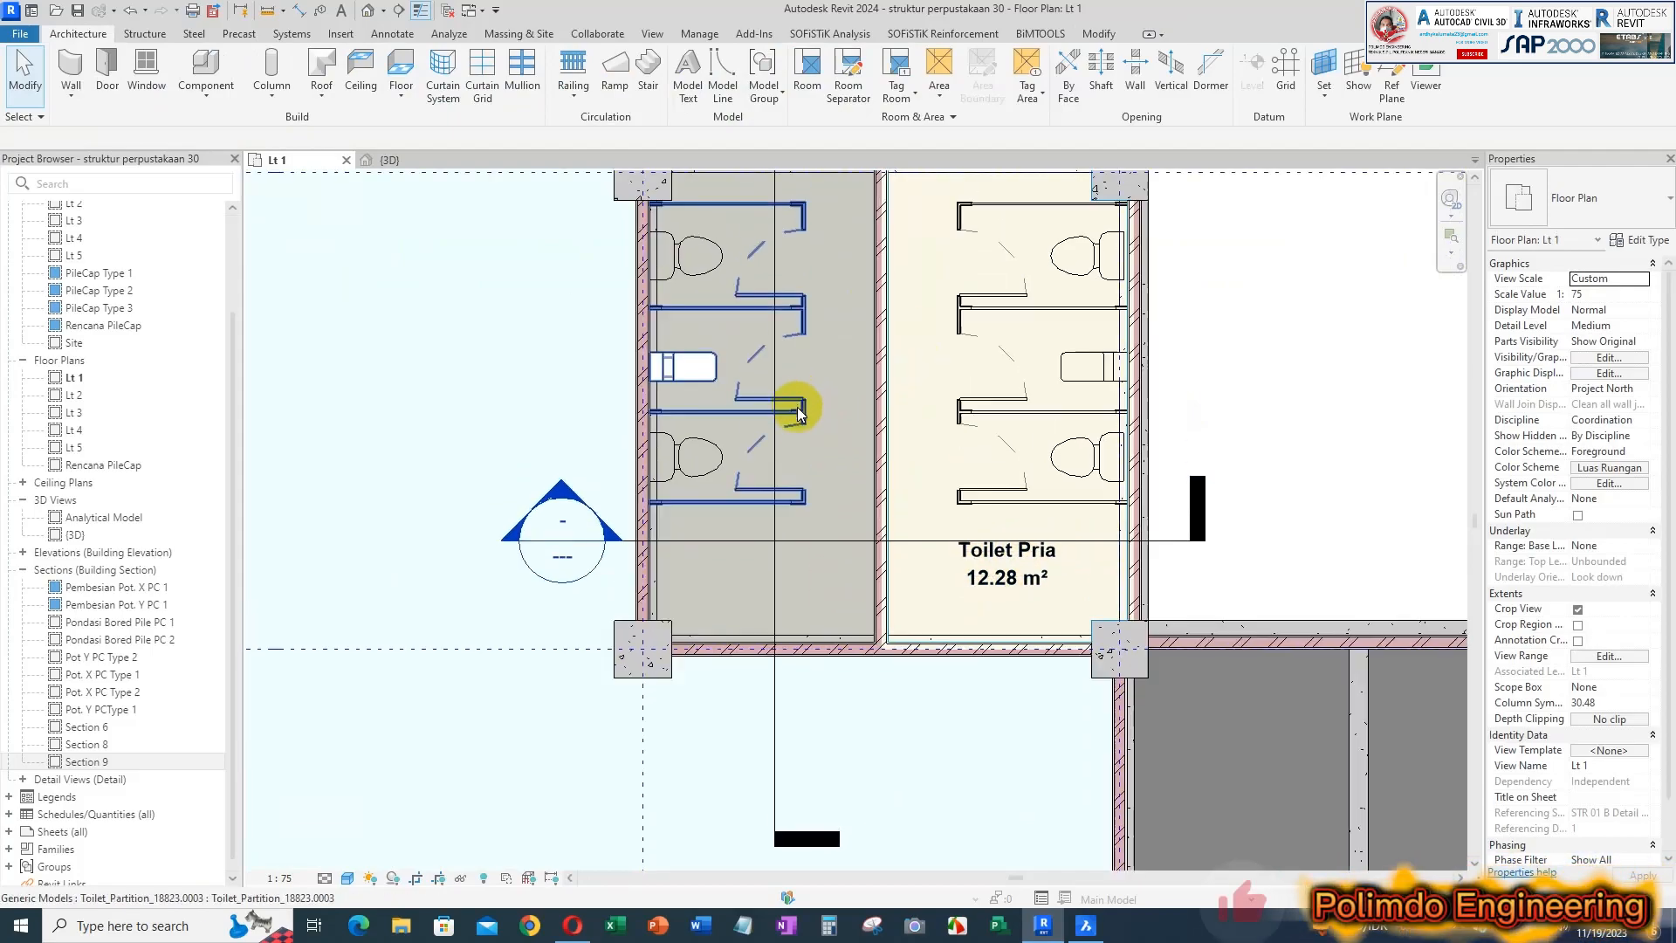
pyautogui.click(808, 74)
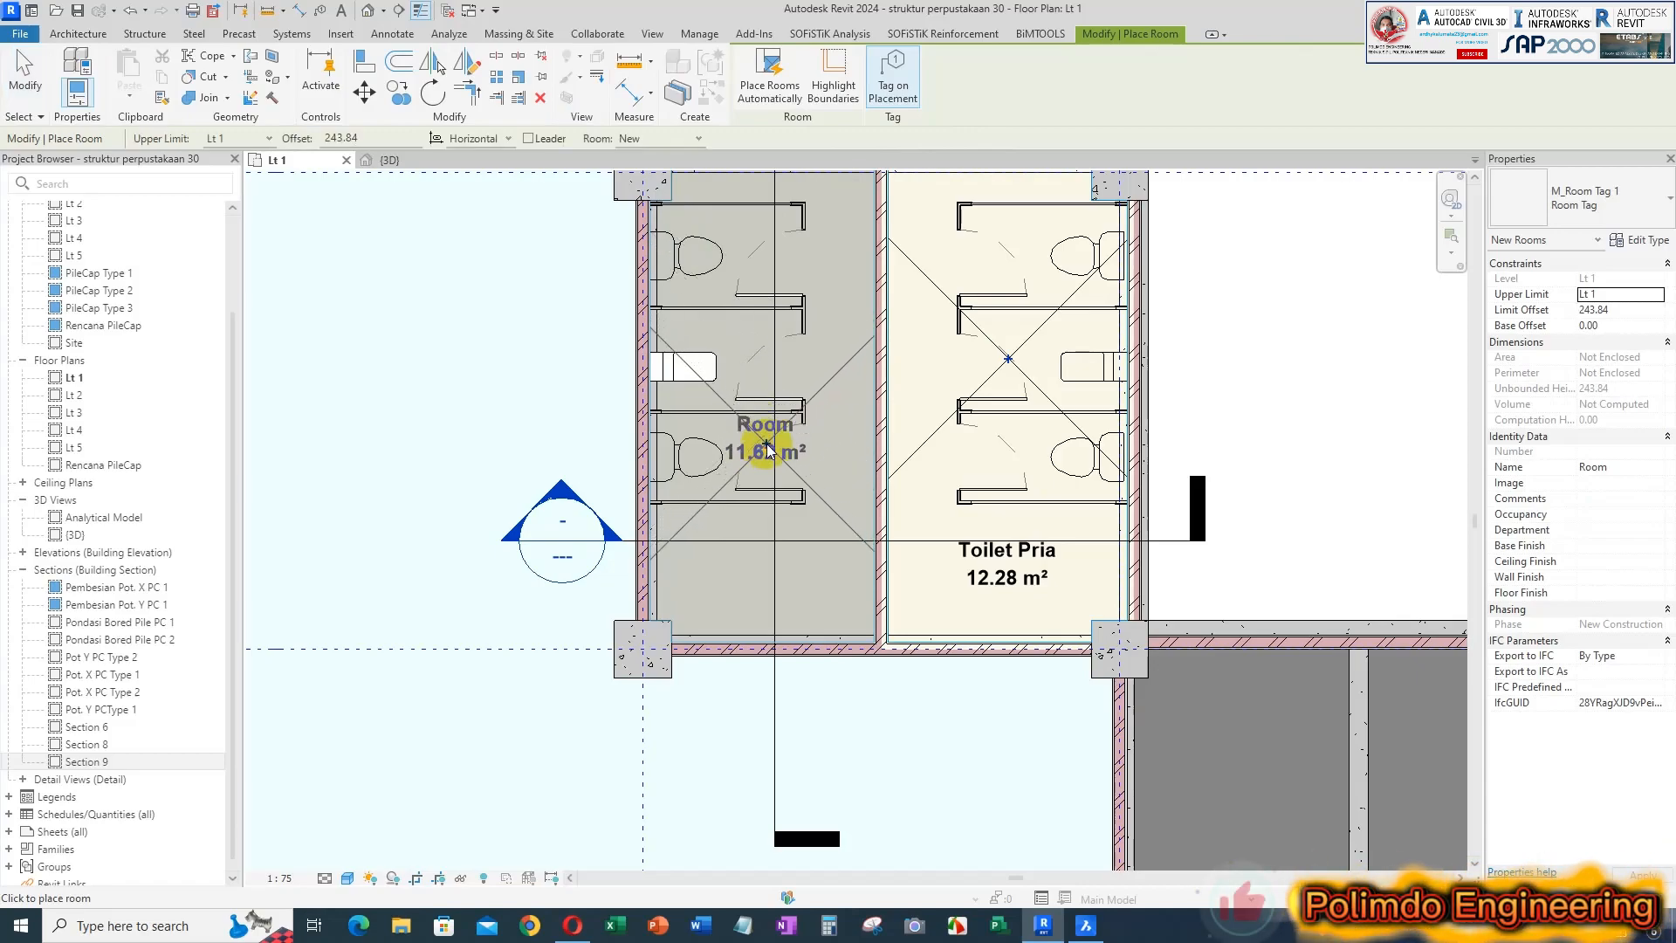
pyautogui.click(766, 448)
pyautogui.press('Escape')
pyautogui.press('Escape')
pyautogui.scroll(-2, 873, 349)
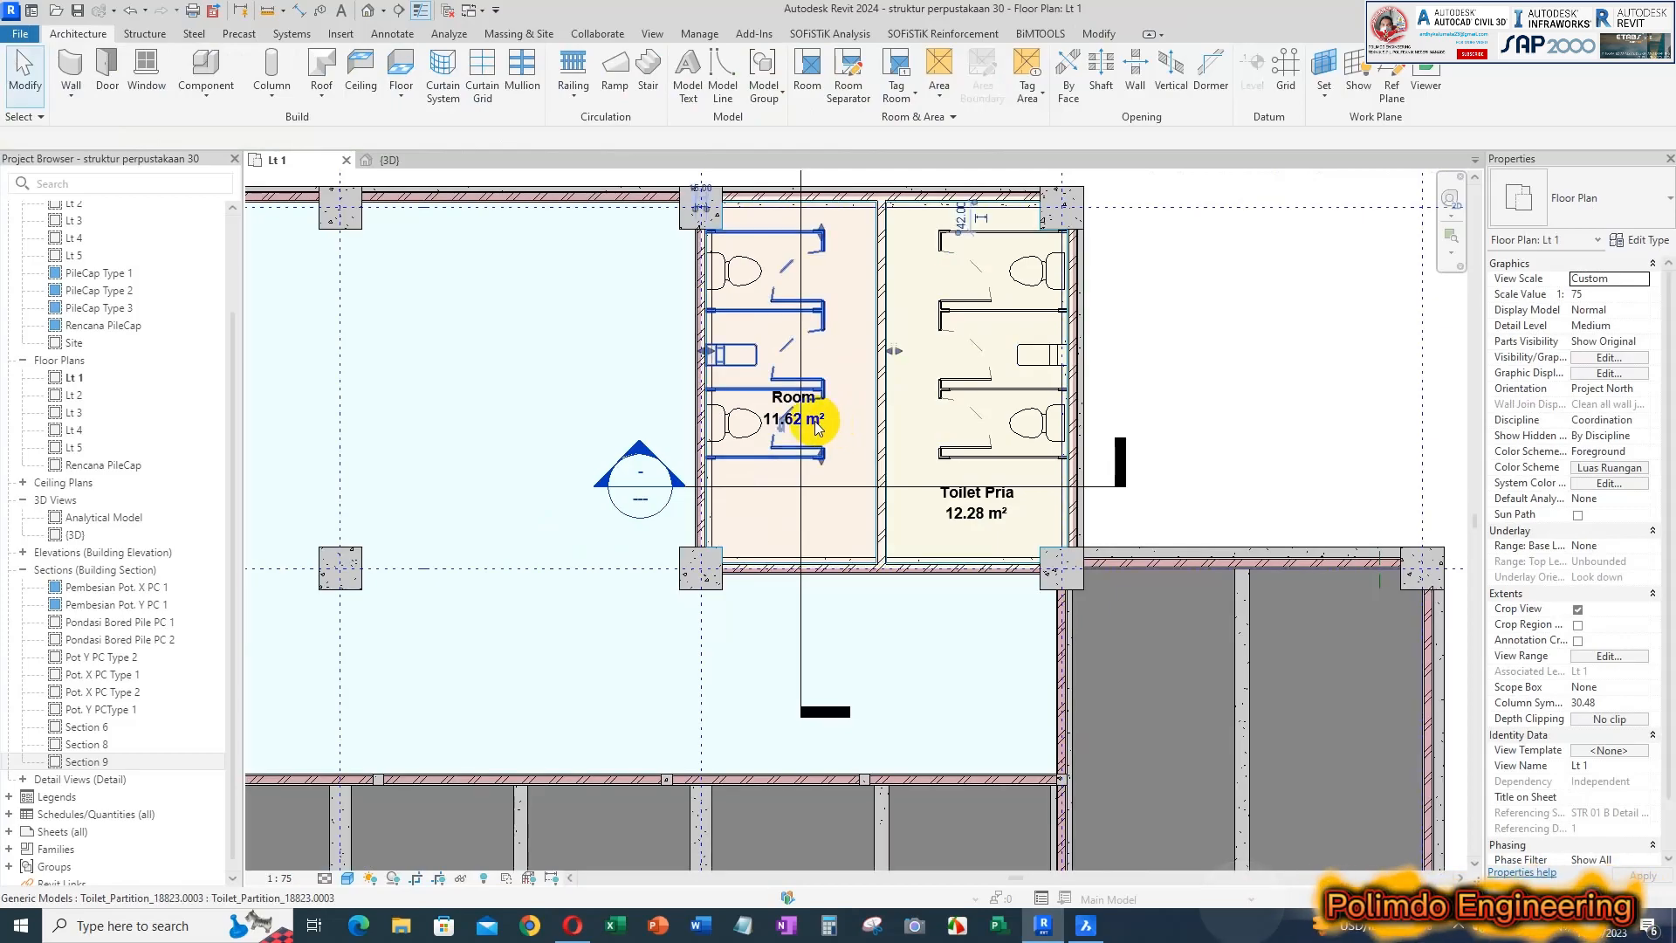
pyautogui.press('Escape')
# Rename the western toilet room Toilet Wanita and move its tag down in line with the Toilet Pria tag
pyautogui.click(812, 422)
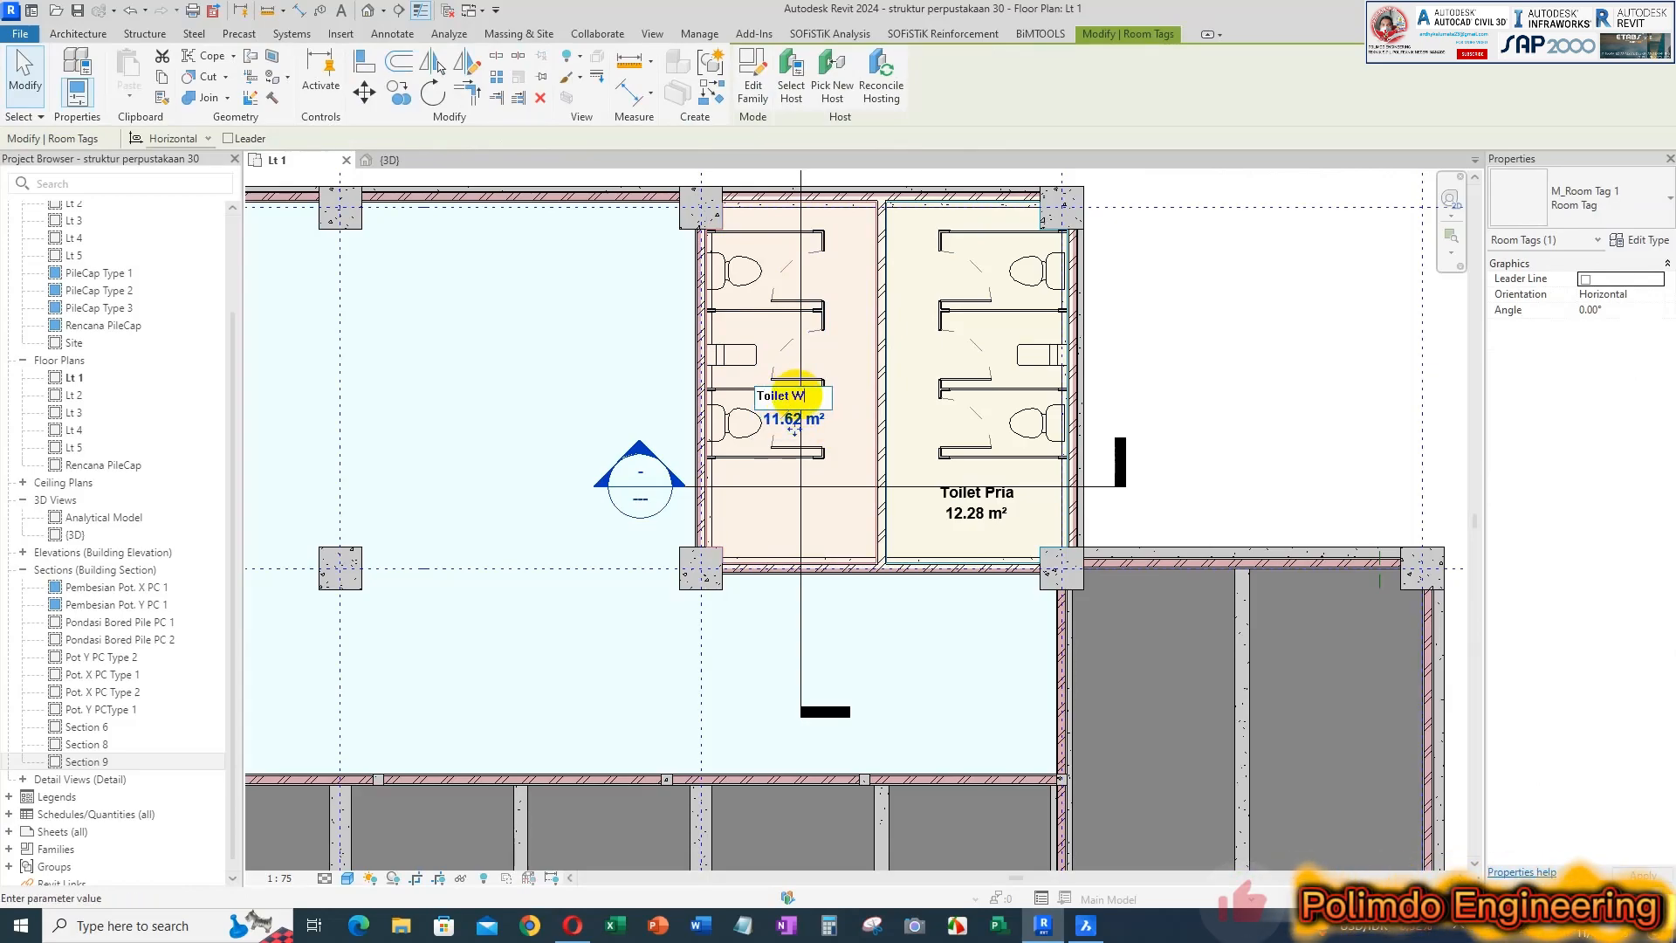
pyautogui.press('Escape')
pyautogui.click(810, 413)
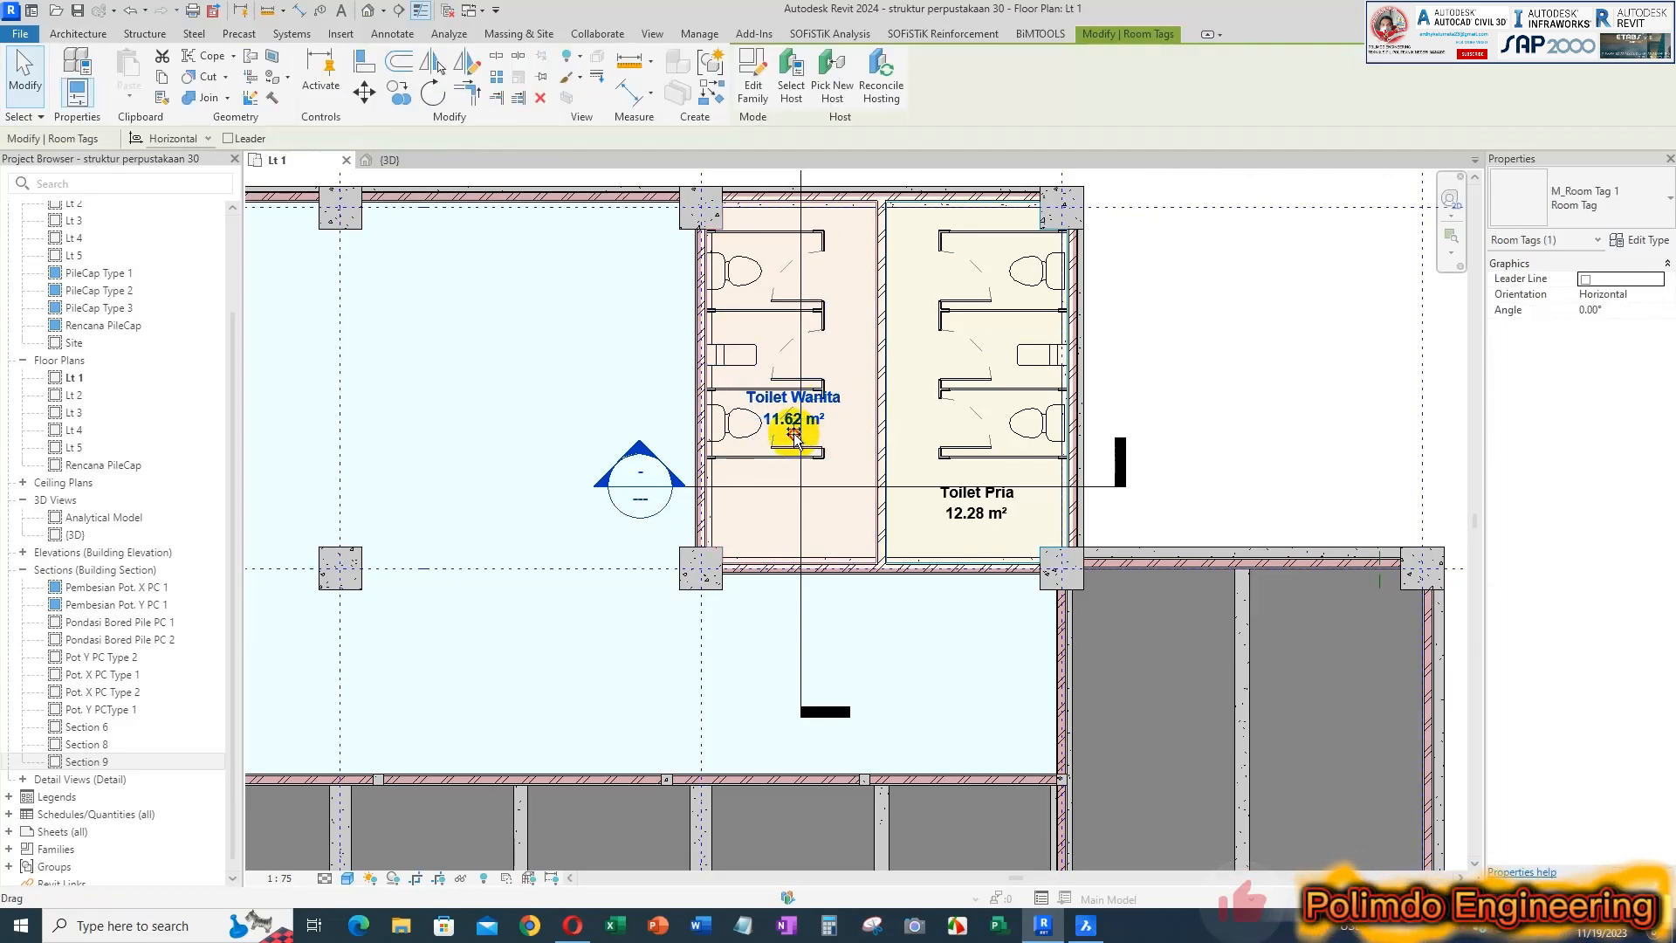
pyautogui.moveTo(796, 519); pyautogui.dragTo(796, 527)
pyautogui.click(966, 469)
pyautogui.scroll(-1, 1071, 411)
# Move the Section 8 line slightly north so that it clears the two toilet room tags
pyautogui.click(1089, 472)
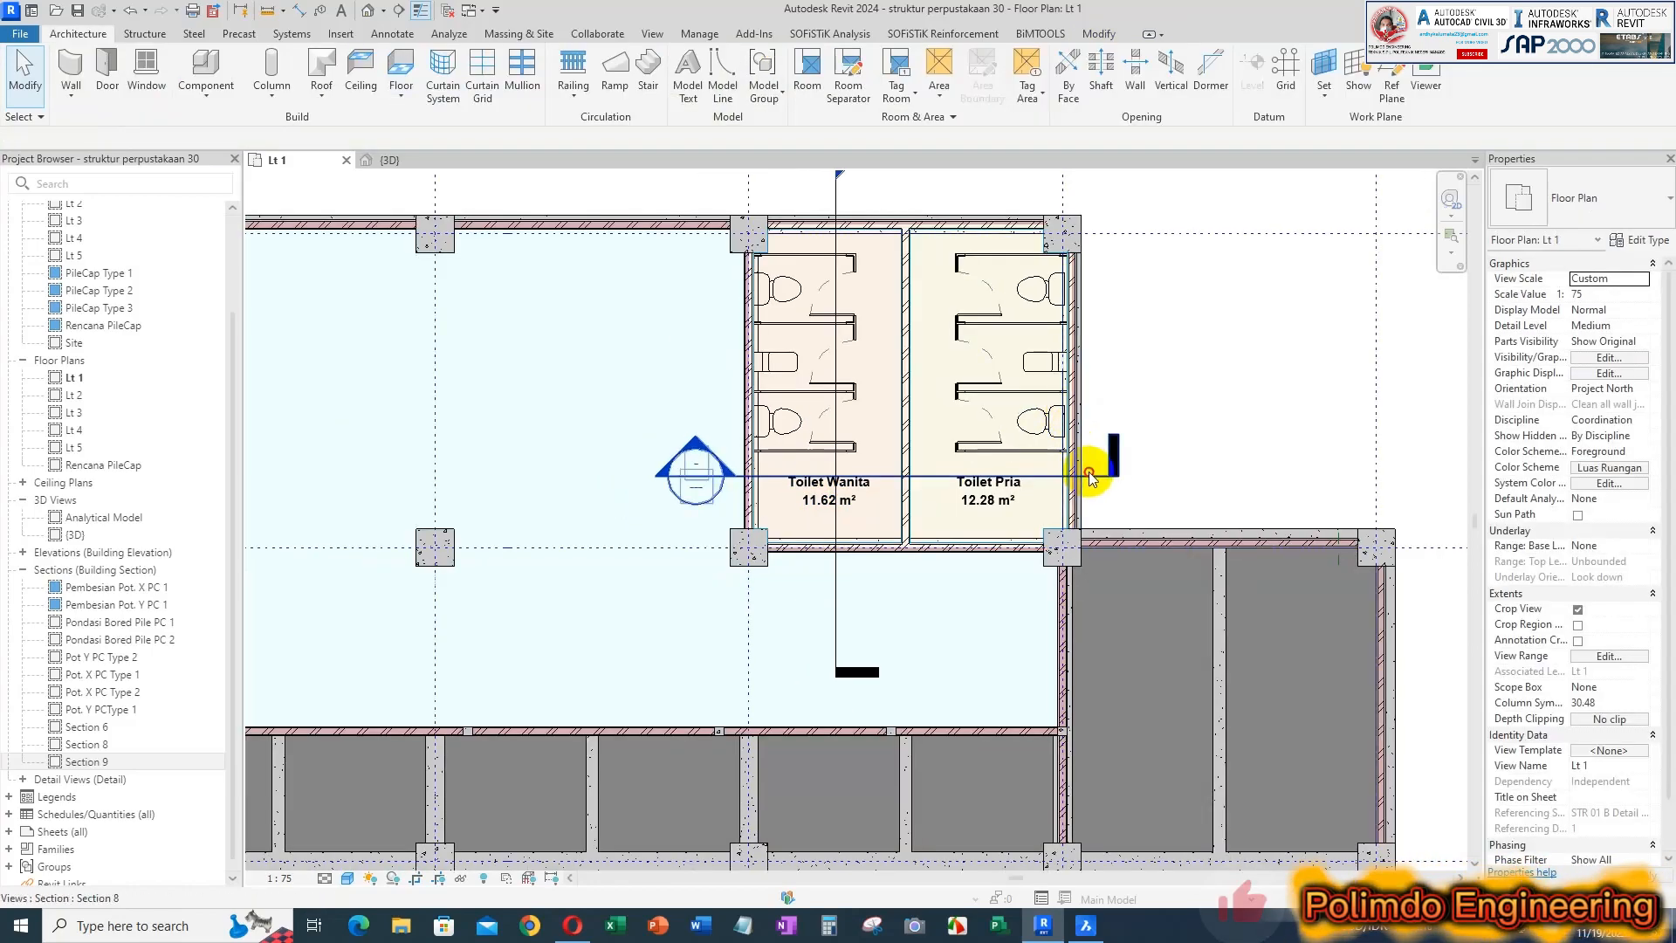
pyautogui.click(1088, 472)
pyautogui.scroll(1, 1089, 472)
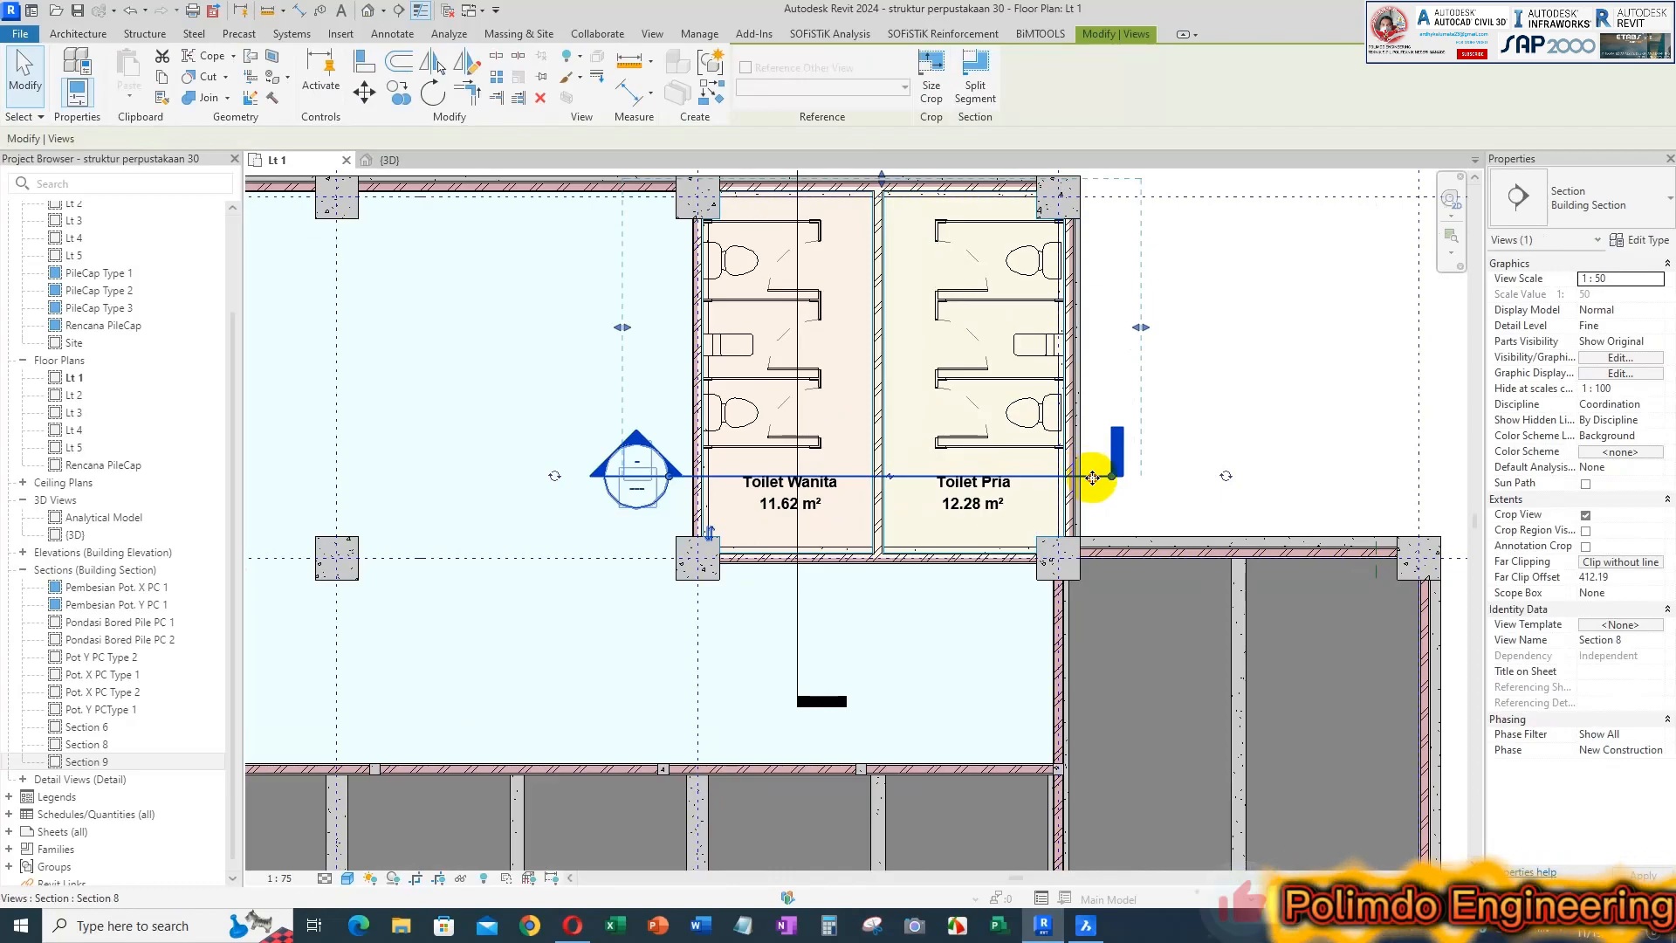
pyautogui.press('Escape')
pyautogui.scroll(-1, 917, 489)
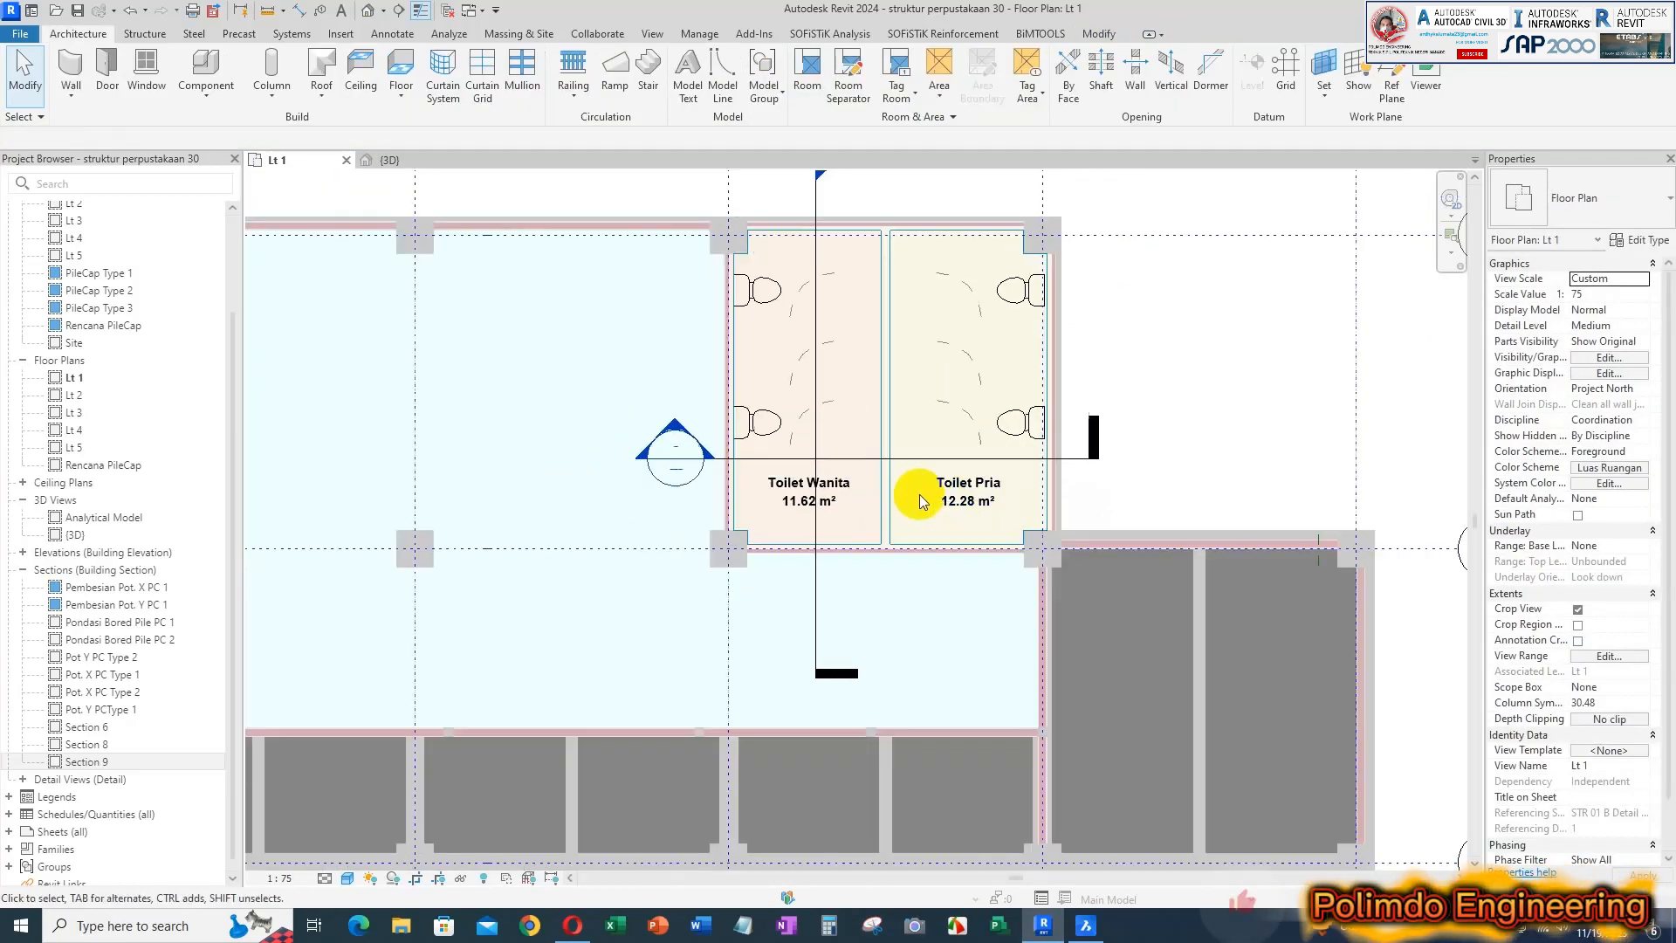
# Switch to BricsCAD to check the name of the large room west of the toilets, and return to Revit
pyautogui.moveTo(723, 548); pyautogui.dragTo(829, 531, button='middle')
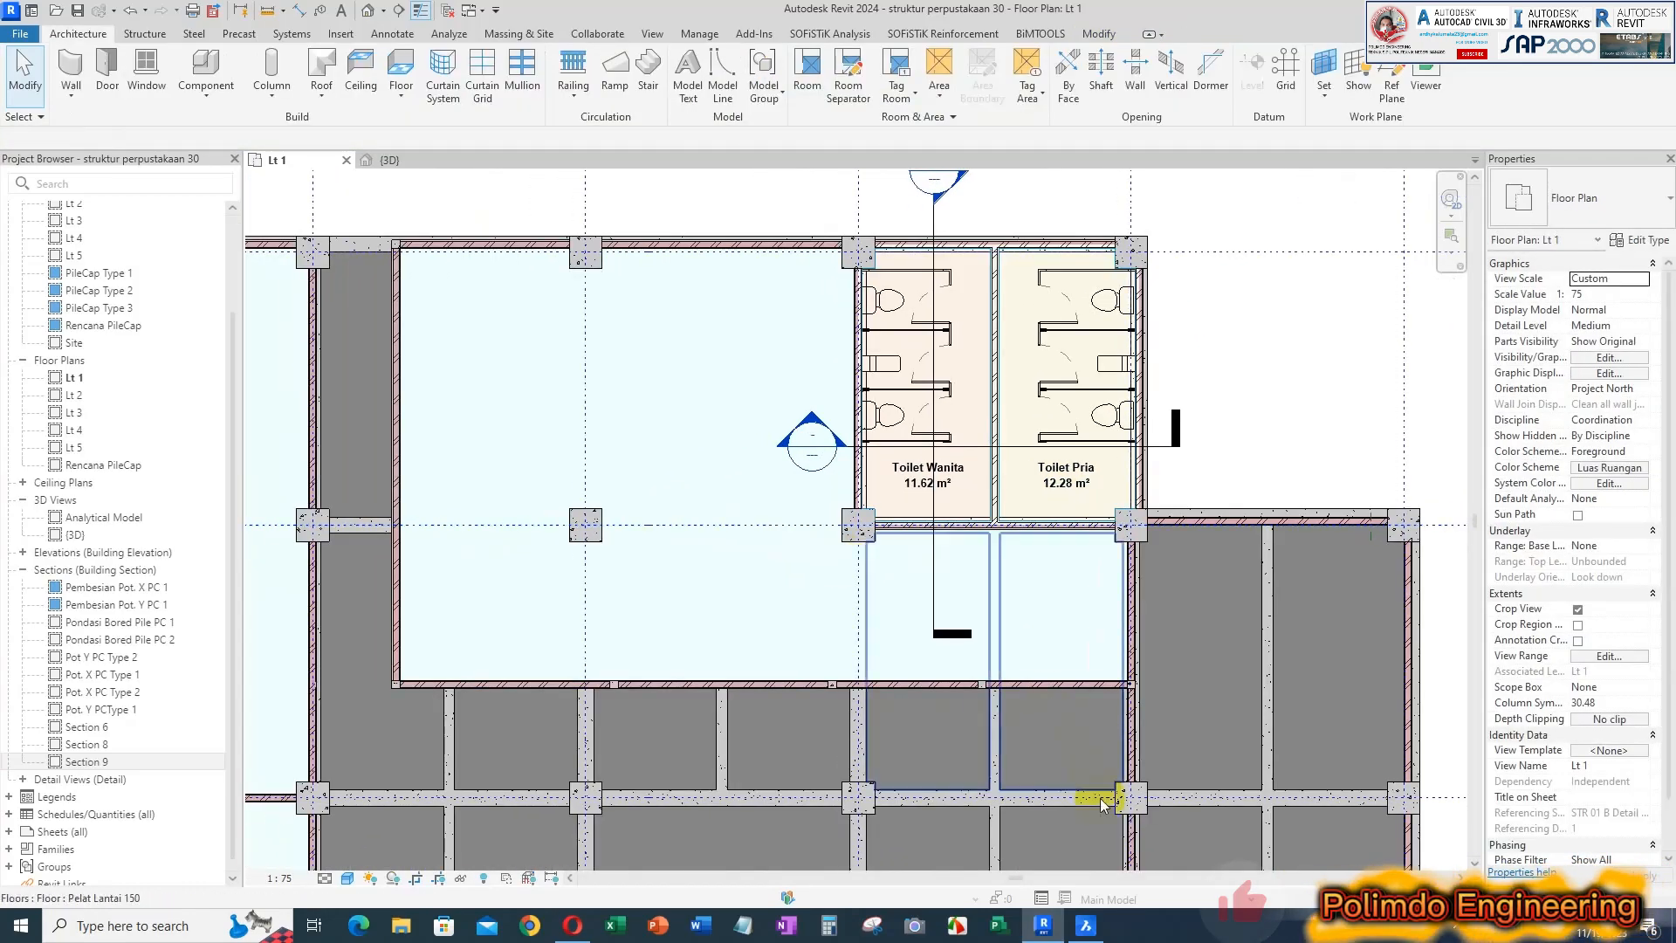
pyautogui.click(1086, 927)
pyautogui.scroll(-1, 737, 475)
pyautogui.scroll(1, 982, 402)
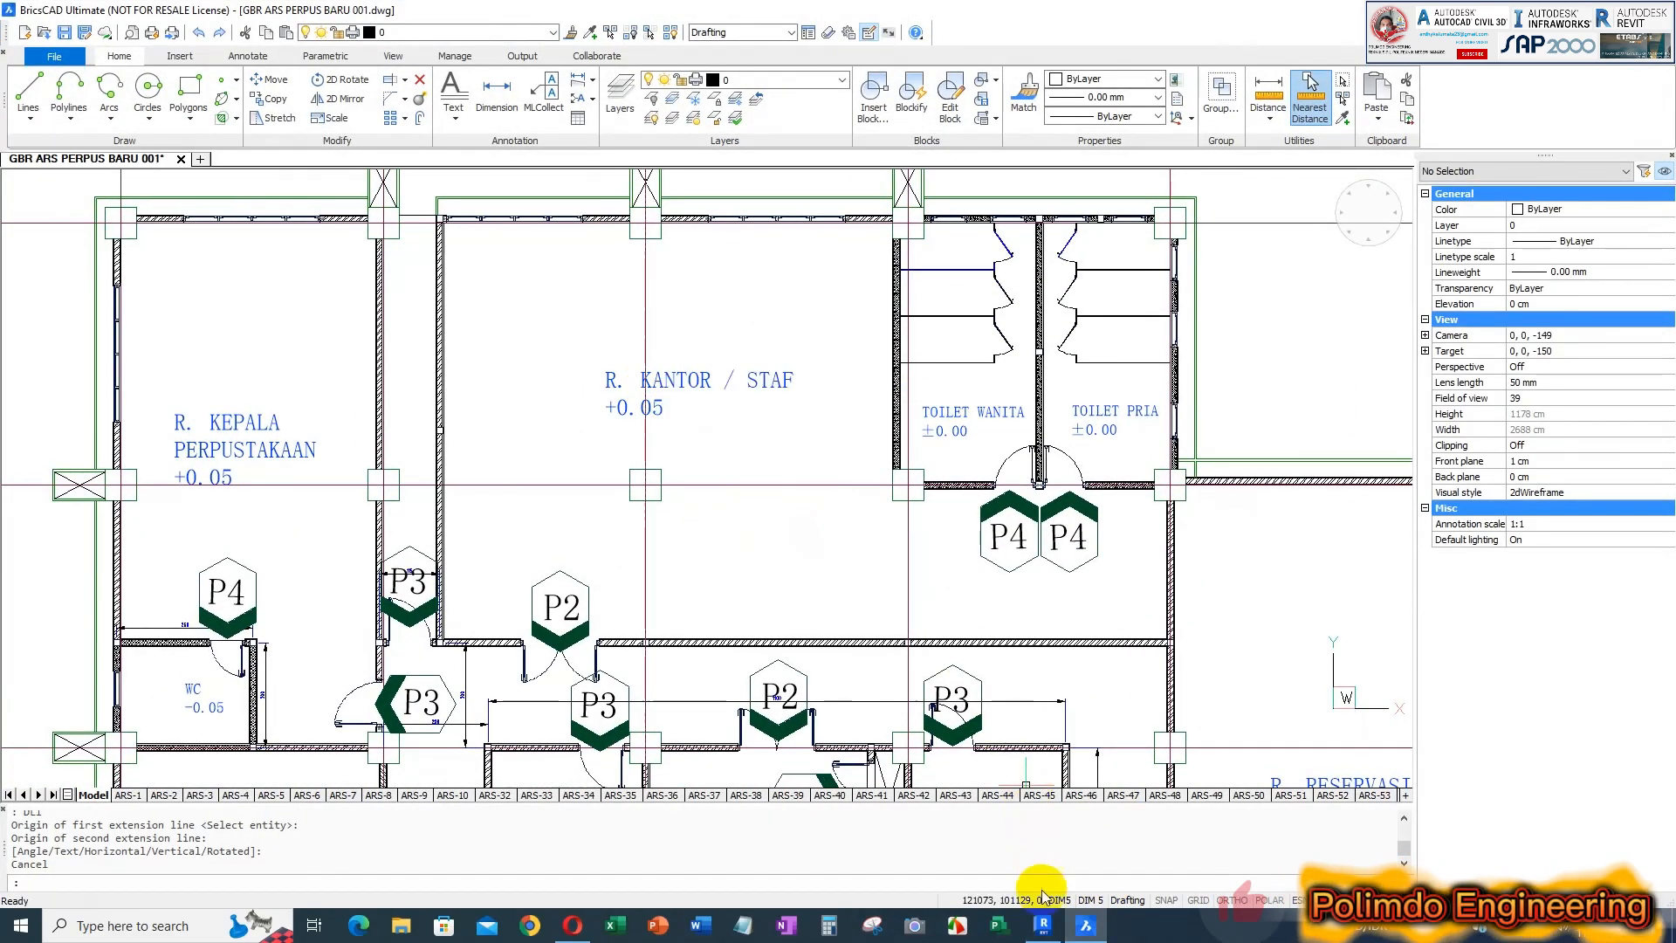
pyautogui.hotkey('alt', 'Tab')
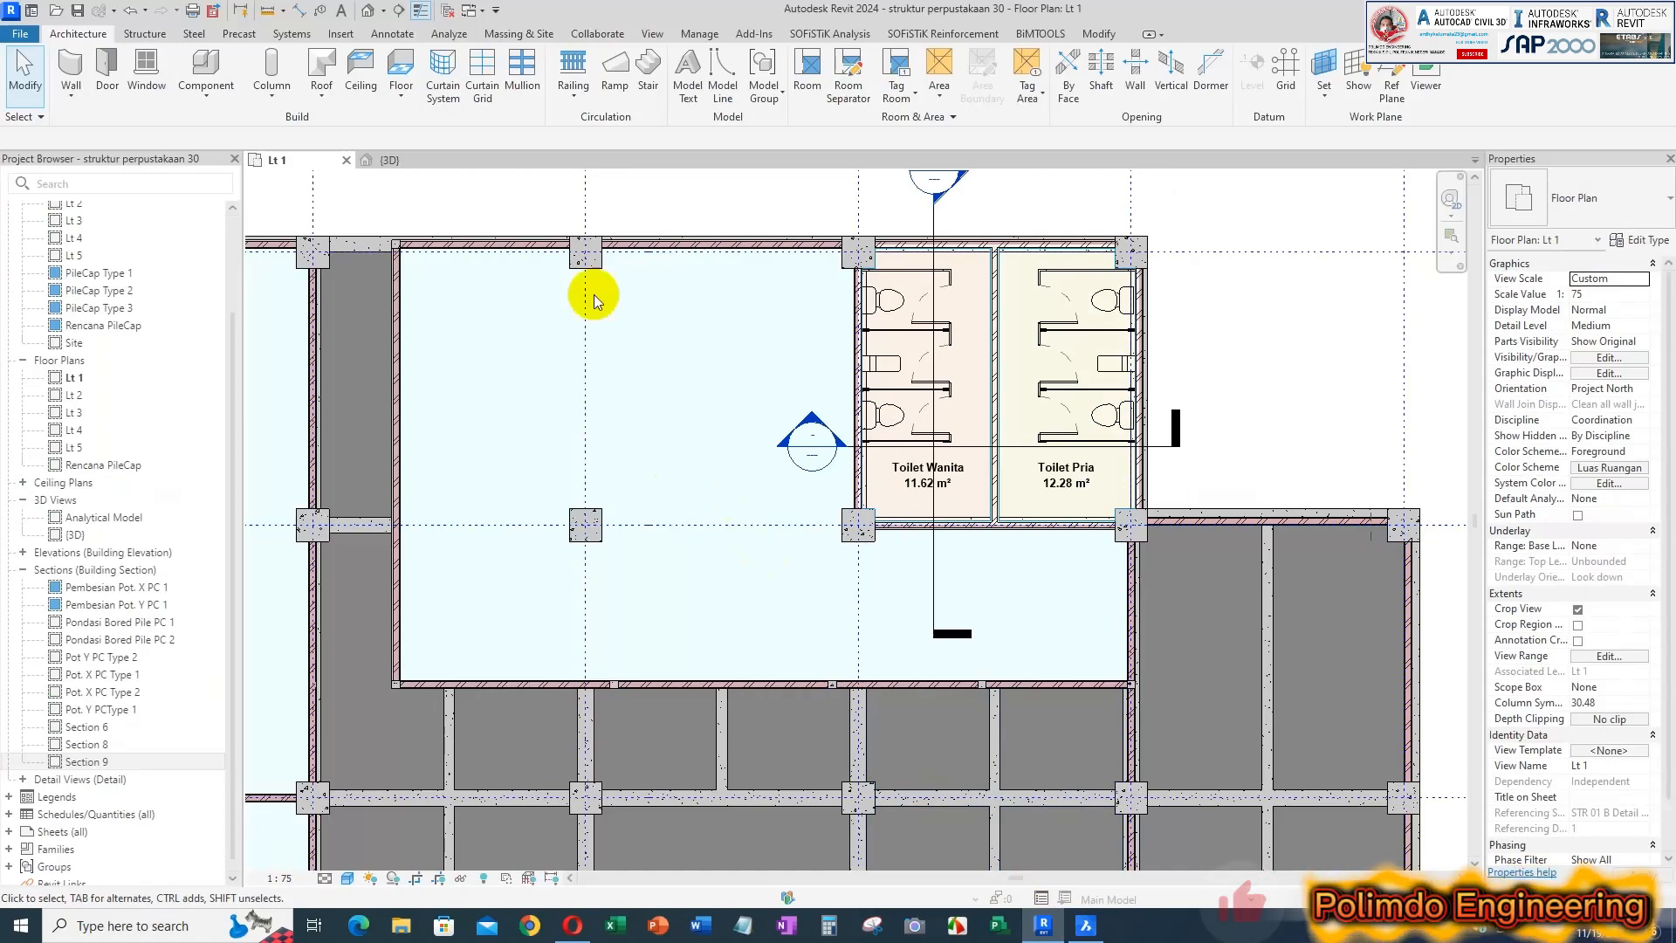
pyautogui.click(806, 78)
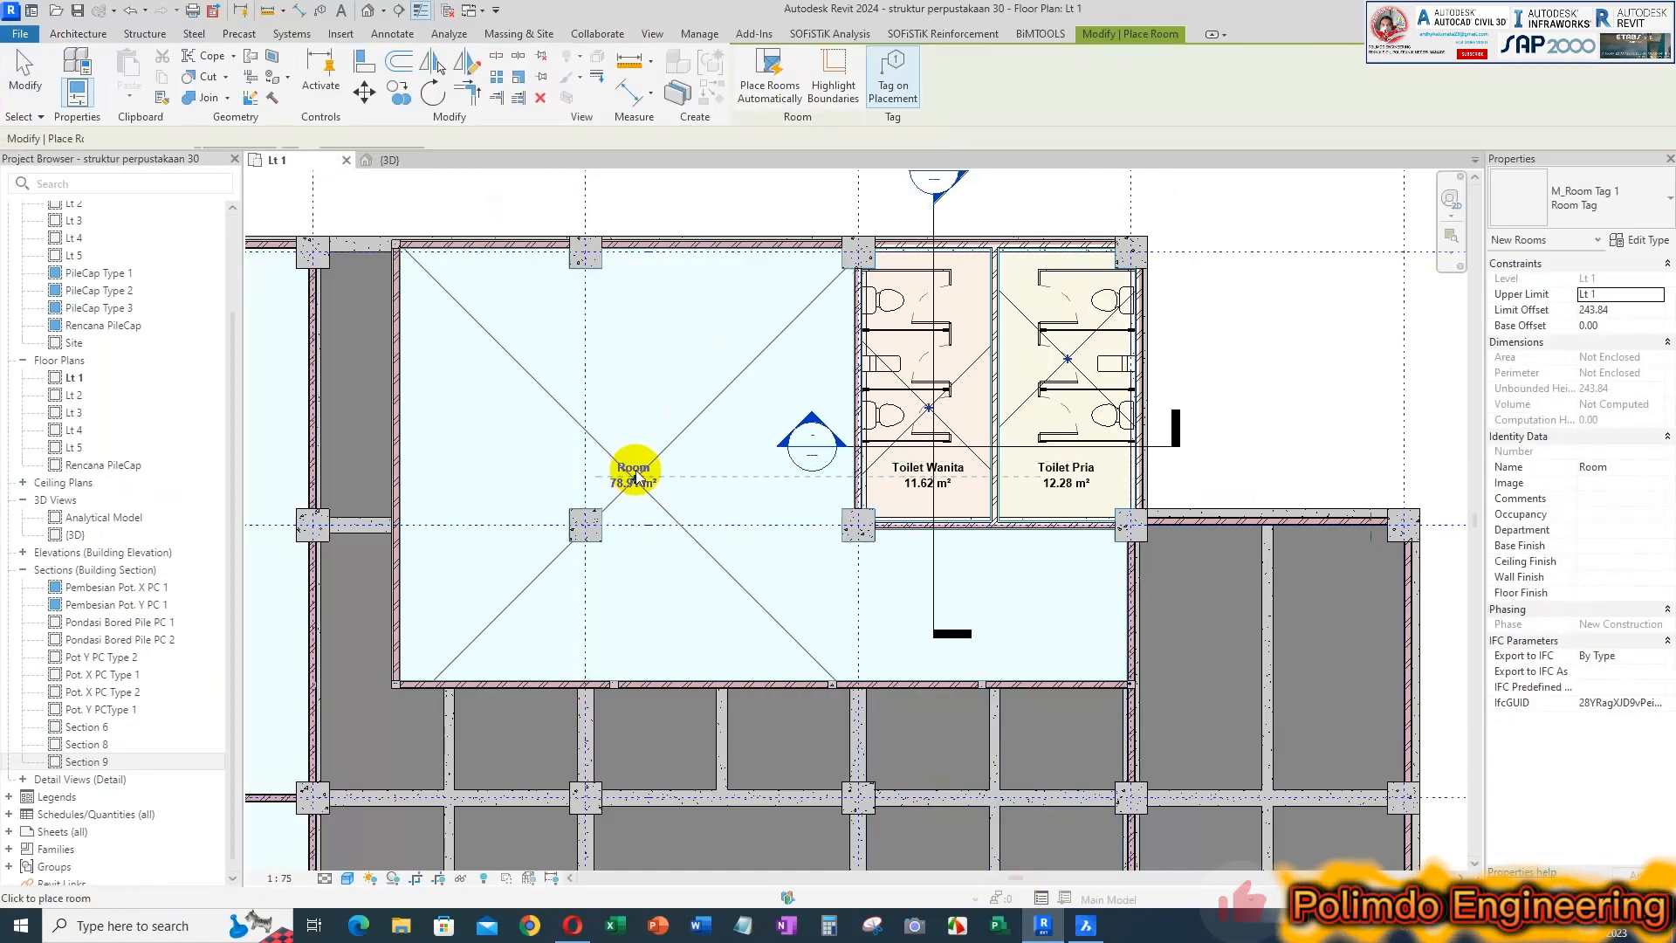
pyautogui.click(636, 472)
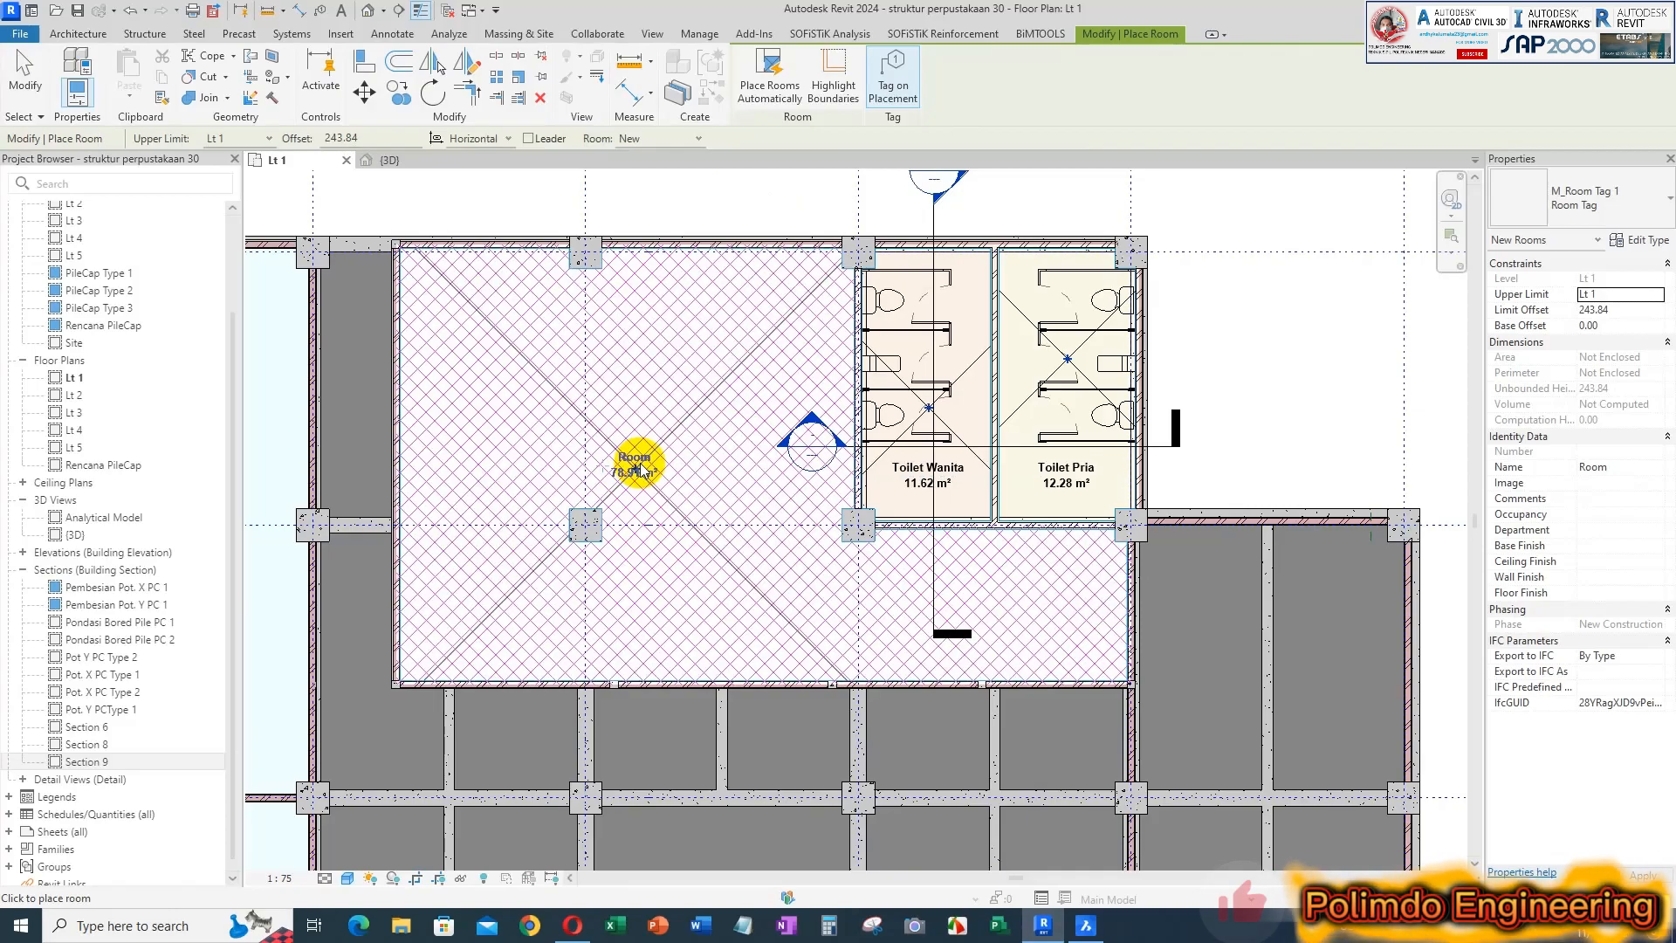
pyautogui.press('Escape')
pyautogui.press('Escape')
pyautogui.scroll(2, 641, 464)
pyautogui.doubleClick(640, 457)
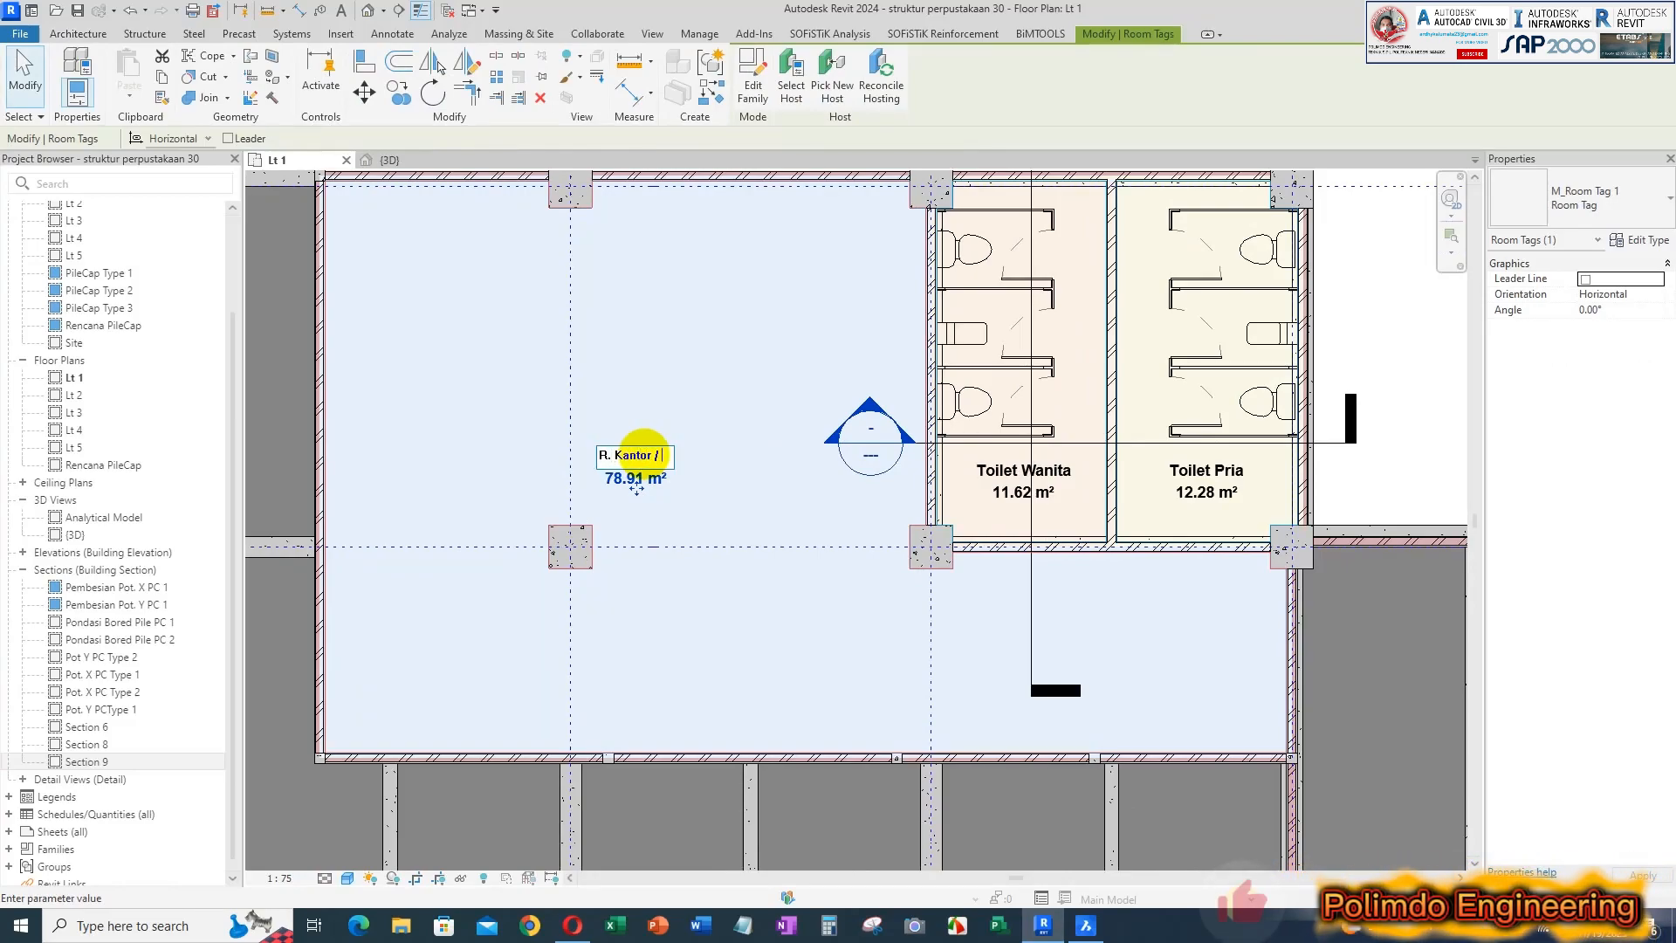
pyautogui.press('Return')
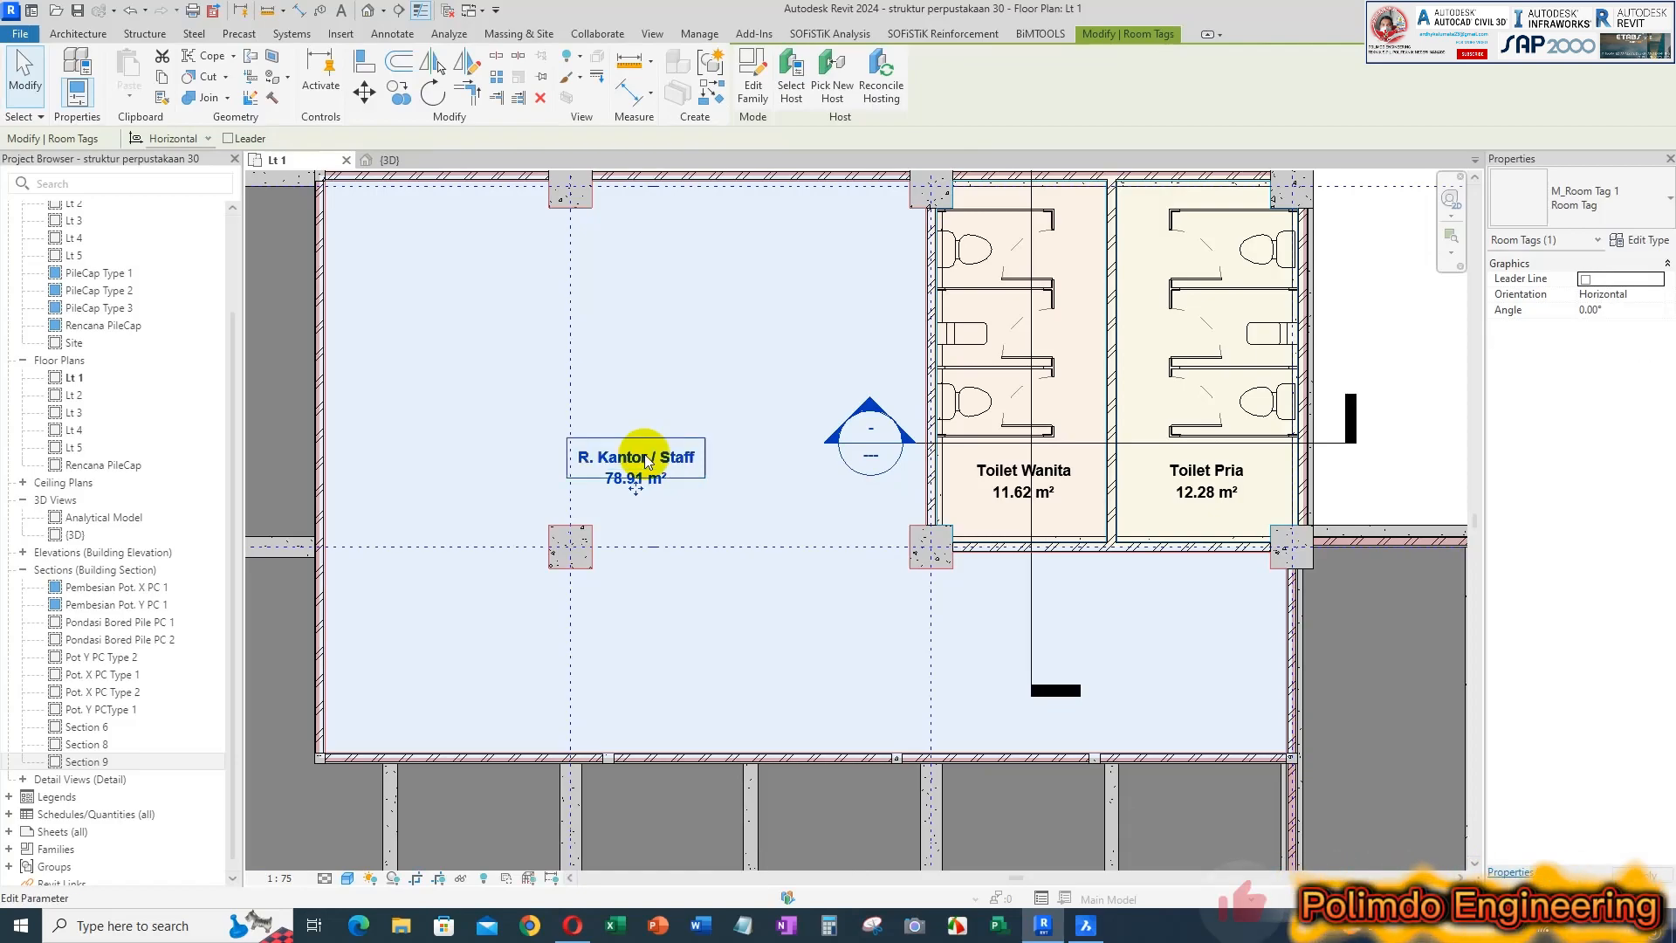
pyautogui.press('Escape')
# Place a tagged room in the L-shaped space at the building's west side, north of grid 6
pyautogui.scroll(-1, 714, 421)
pyautogui.moveTo(727, 513); pyautogui.dragTo(856, 422, button='middle')
pyautogui.scroll(-2, 889, 452)
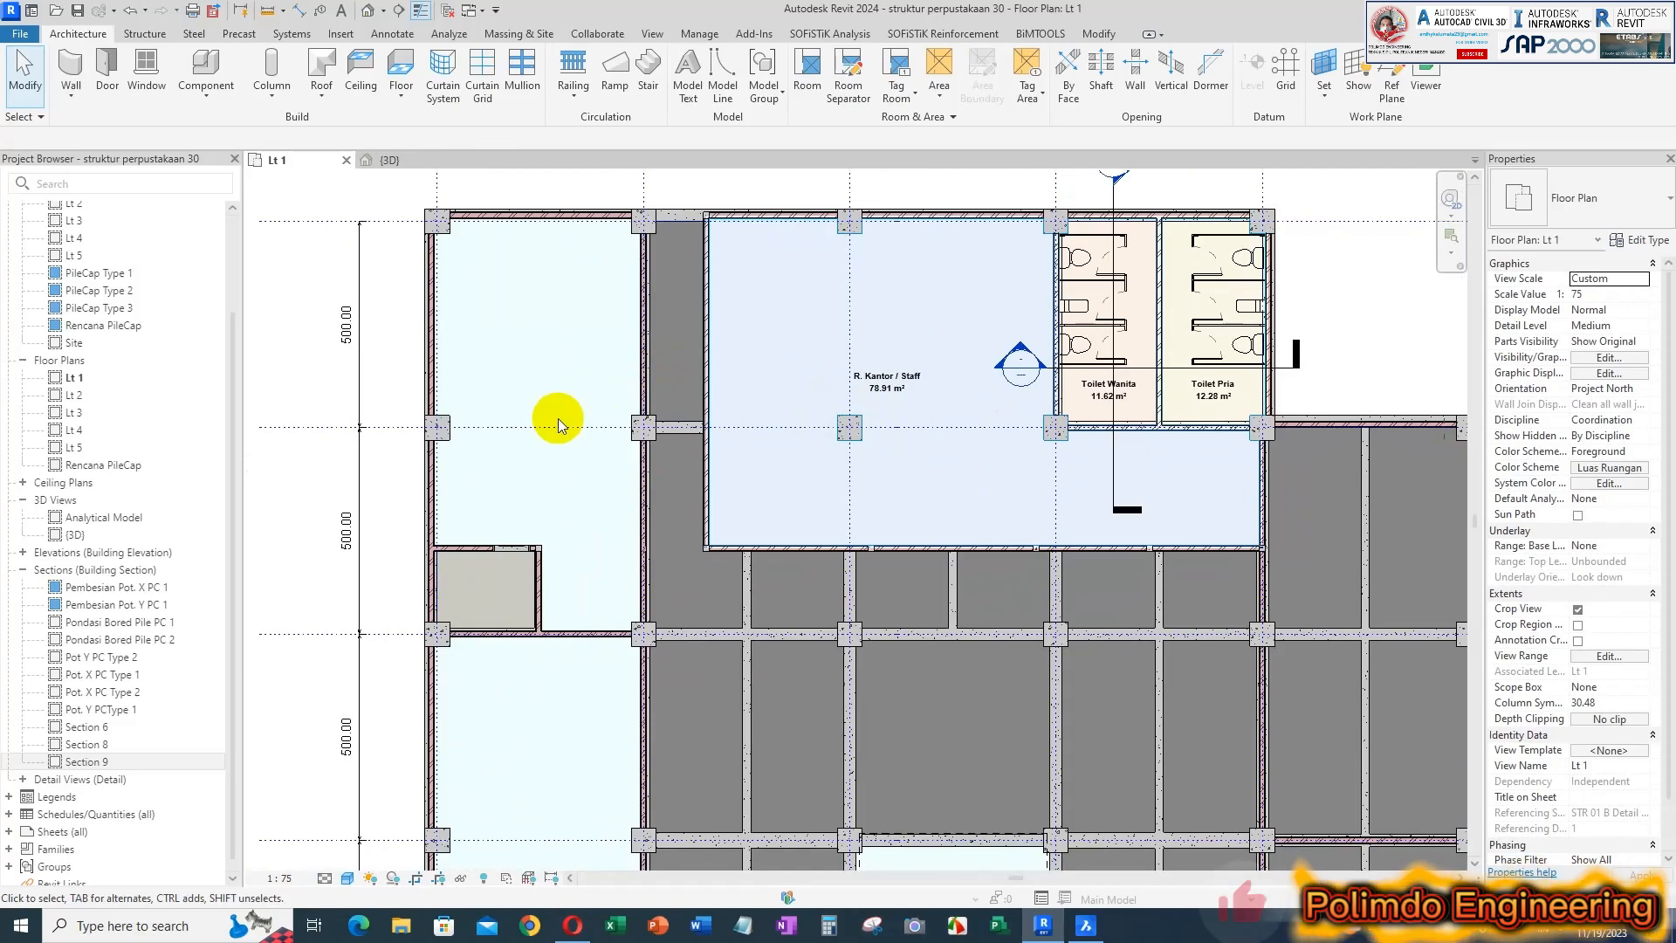
pyautogui.click(811, 71)
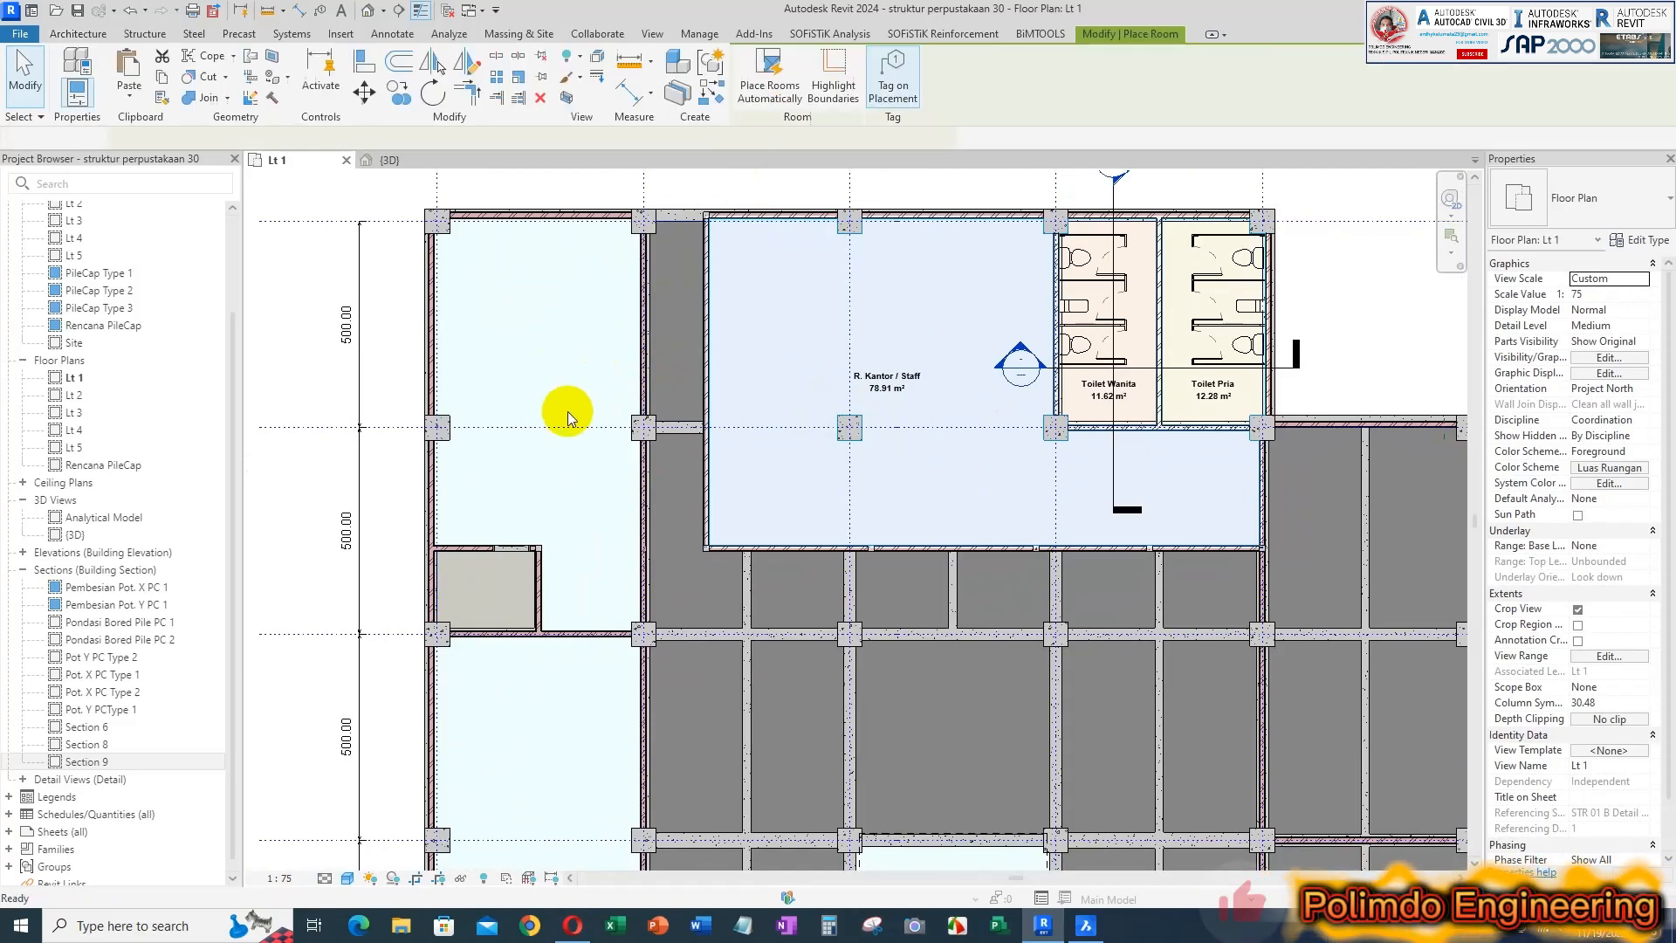
pyautogui.click(533, 439)
pyautogui.press('Escape')
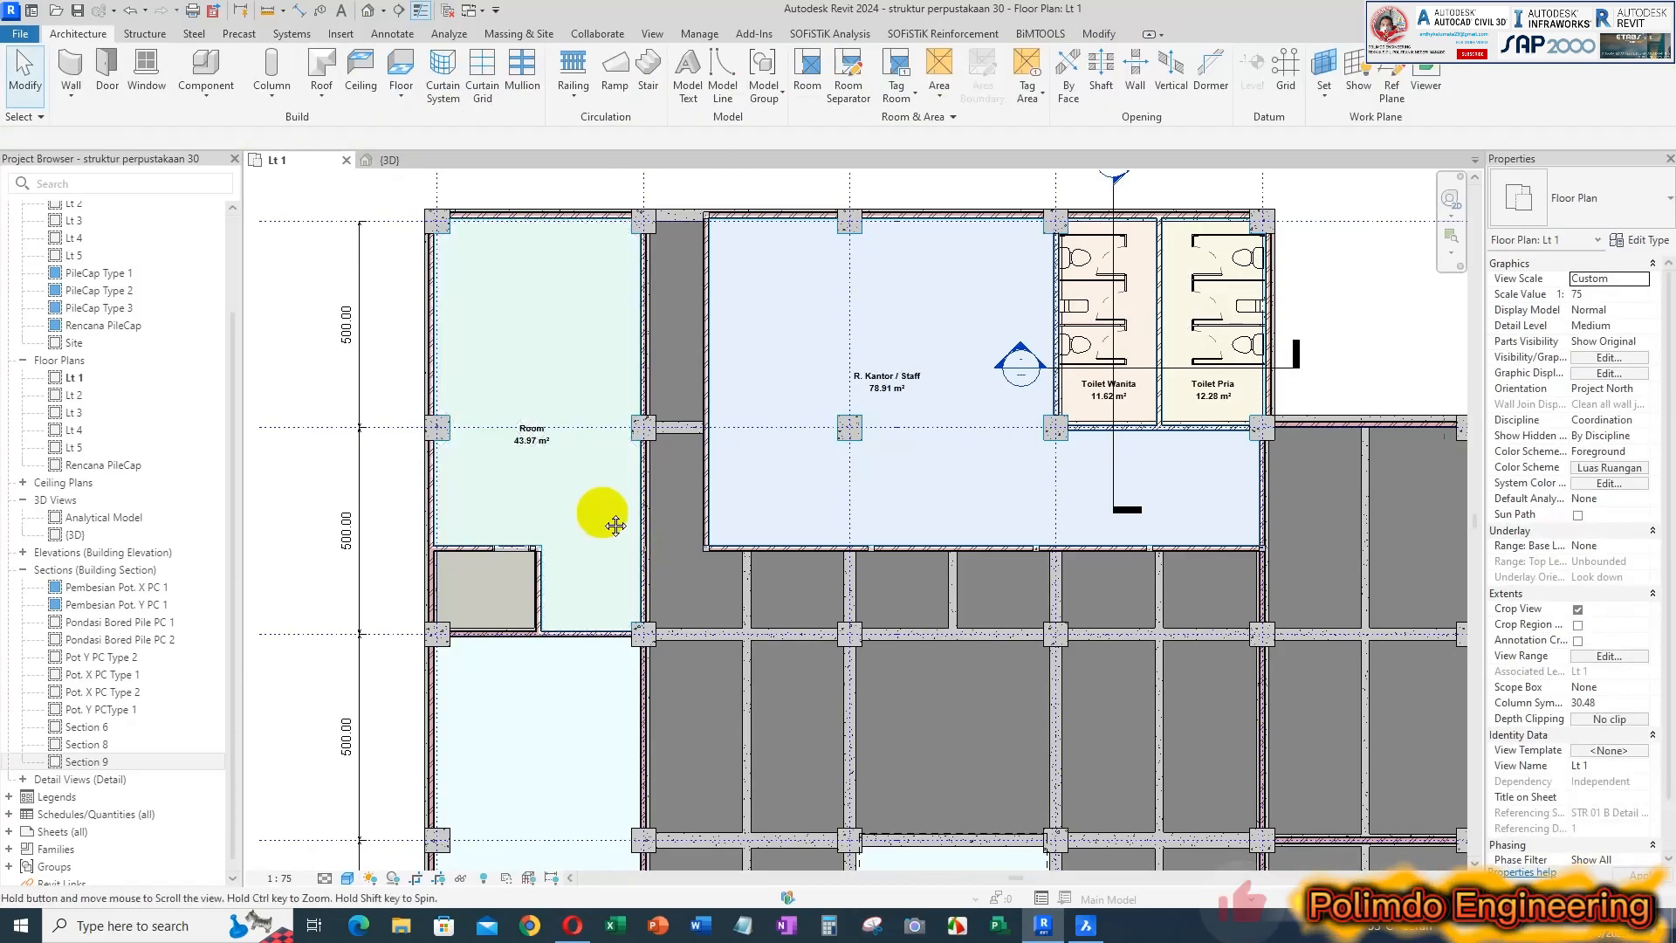
# Rename the L-shaped western room R. Kepala Perpustakaan
pyautogui.moveTo(543, 448); pyautogui.dragTo(682, 434, button='middle')
pyautogui.scroll(4, 687, 428)
pyautogui.click(688, 413)
pyautogui.click(688, 413)
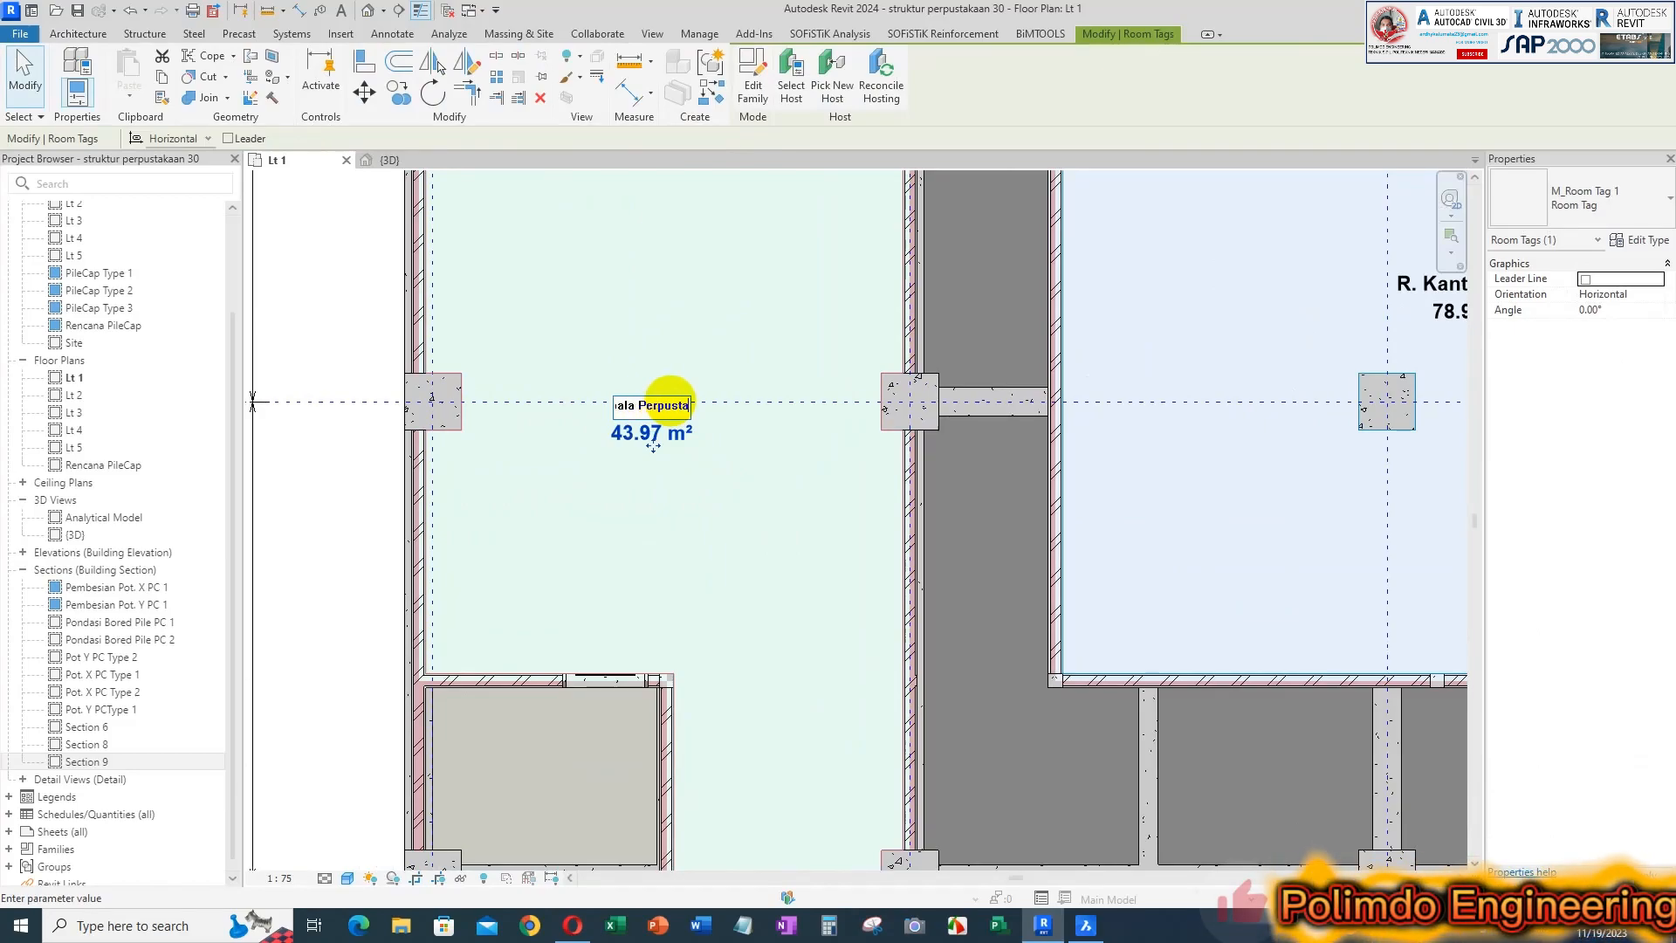
pyautogui.press('Return')
pyautogui.press('Escape')
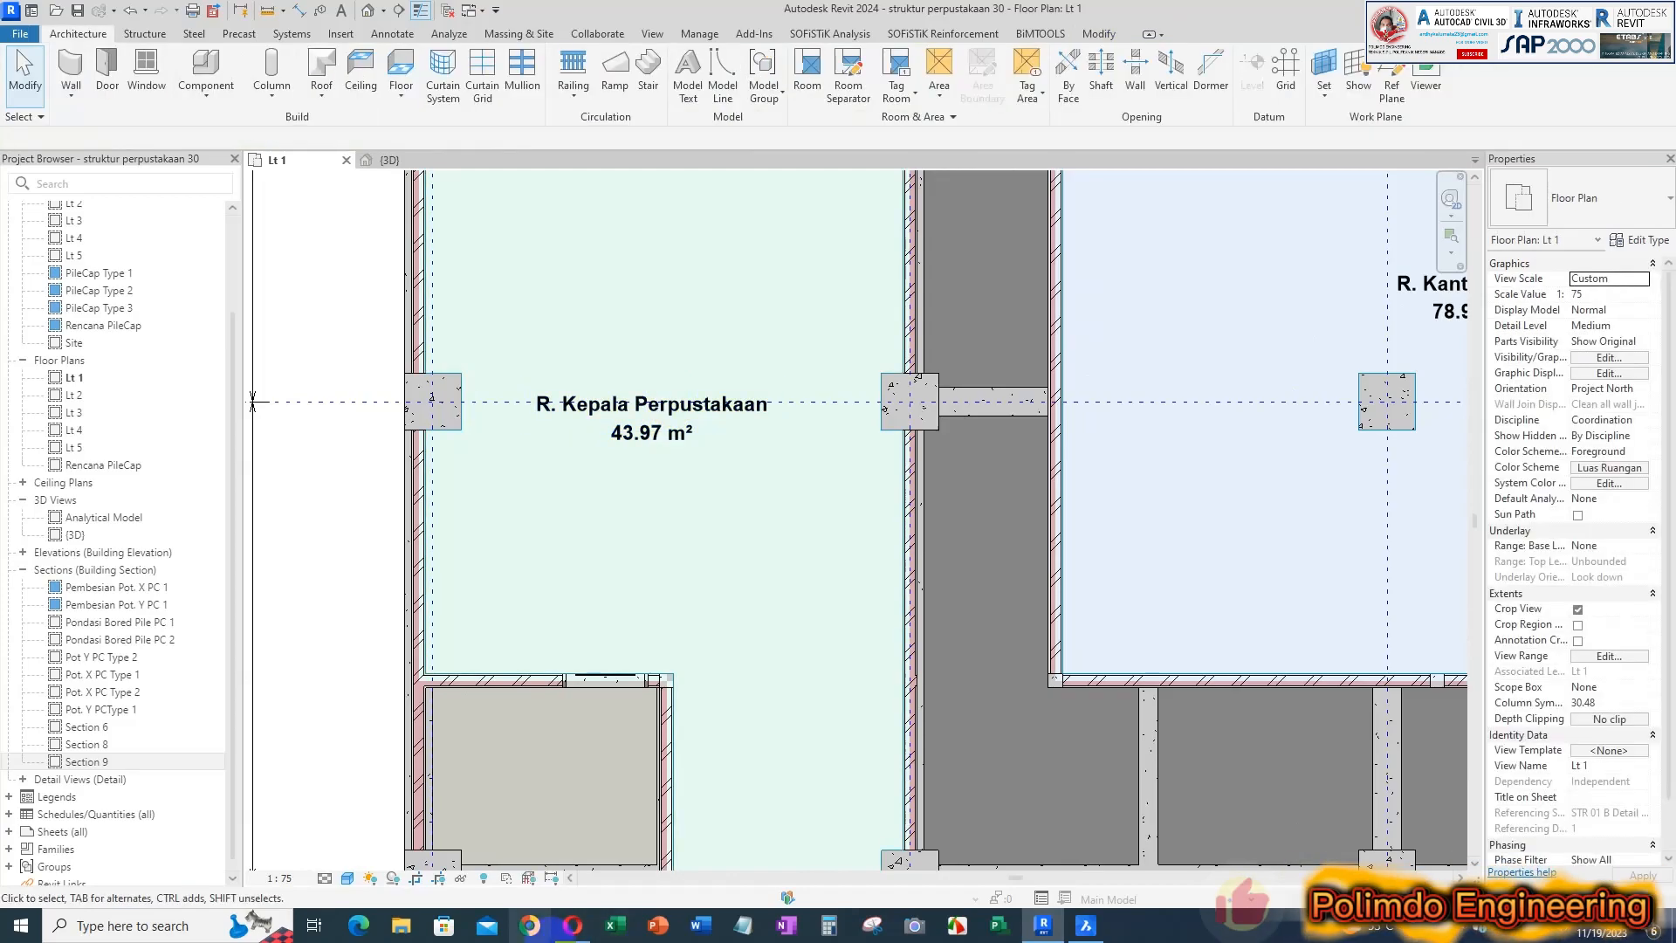
# Place a tagged room in the small enclosed space at the southwest corner of R. Kepala Perpustakaan
pyautogui.scroll(-1, 618, 567)
pyautogui.moveTo(677, 486); pyautogui.dragTo(721, 339, button='middle')
pyautogui.click(796, 87)
pyautogui.click(595, 597)
pyautogui.scroll(4, 595, 594)
pyautogui.press('Escape')
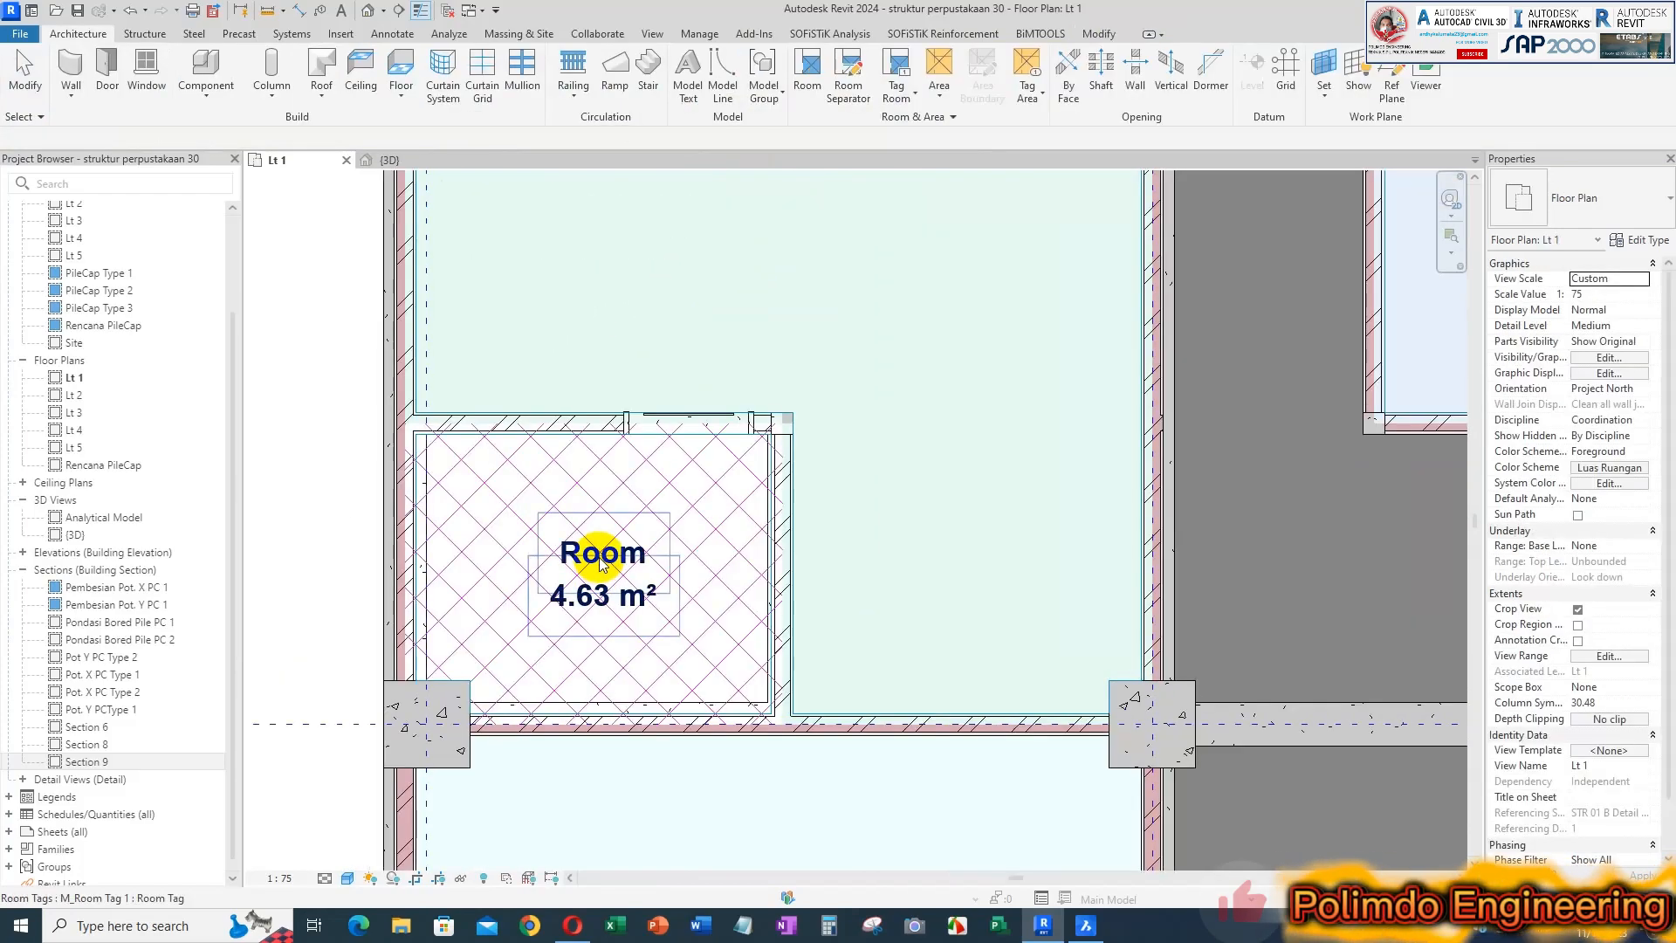
# Rename the small room beside R. Kepala Perpustakaan KM / Wc
pyautogui.click(601, 561)
pyautogui.click(601, 559)
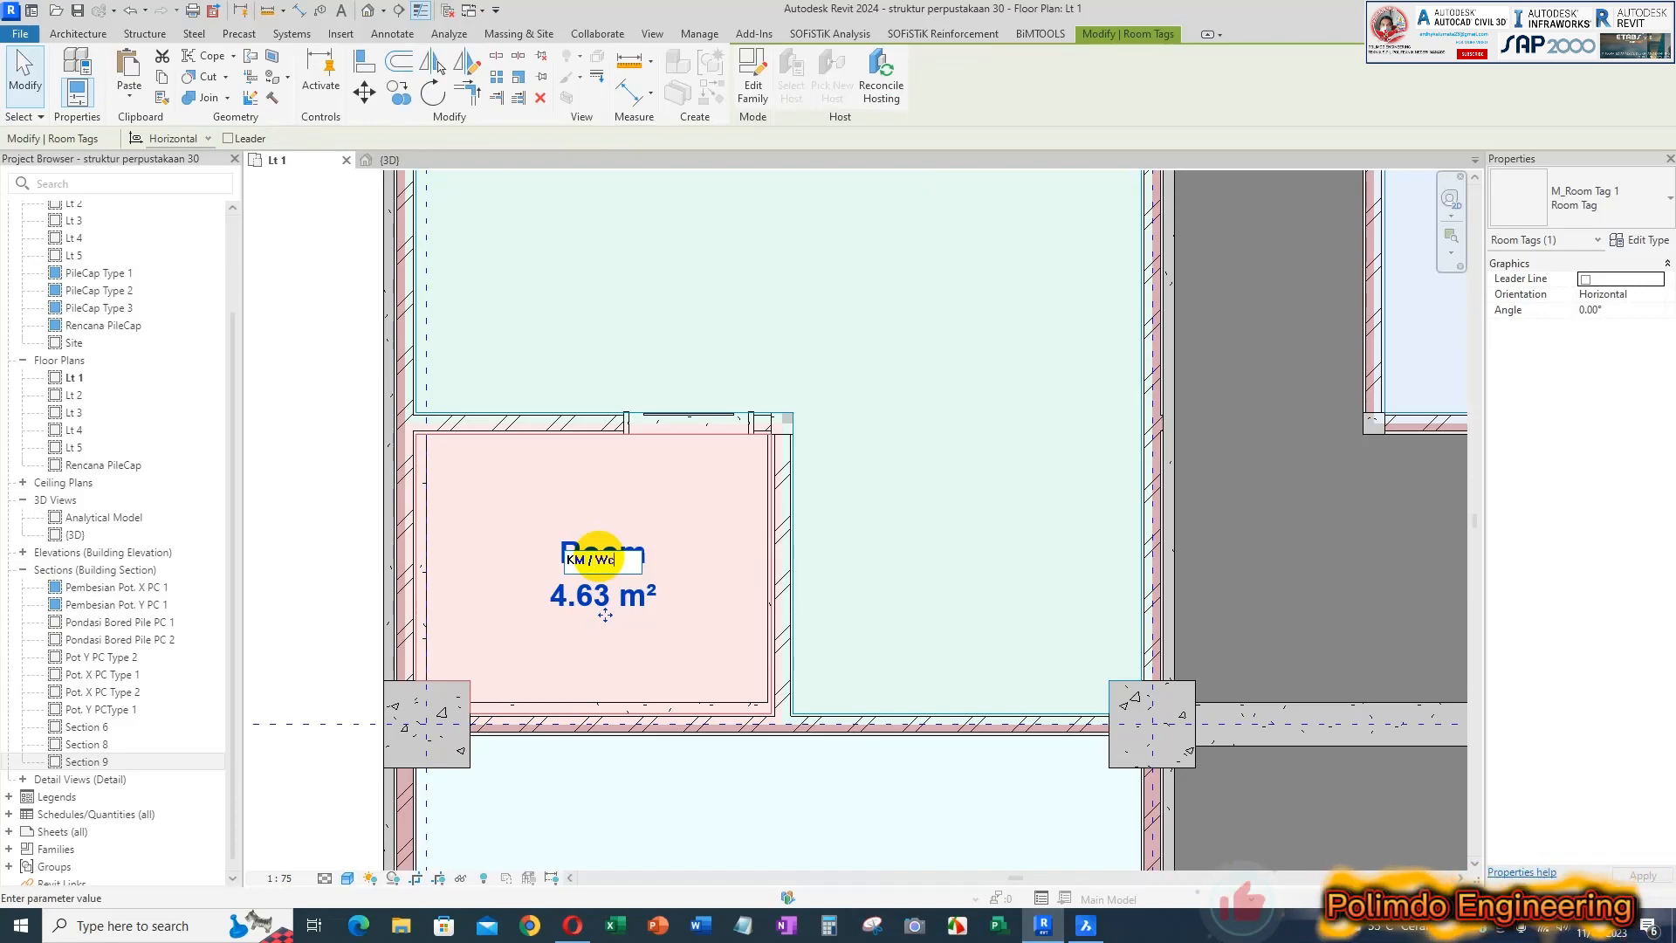
pyautogui.click(674, 344)
# Switch to BricsCAD and check the name of the western room between grids 4 and 6
pyautogui.scroll(-4, 773, 365)
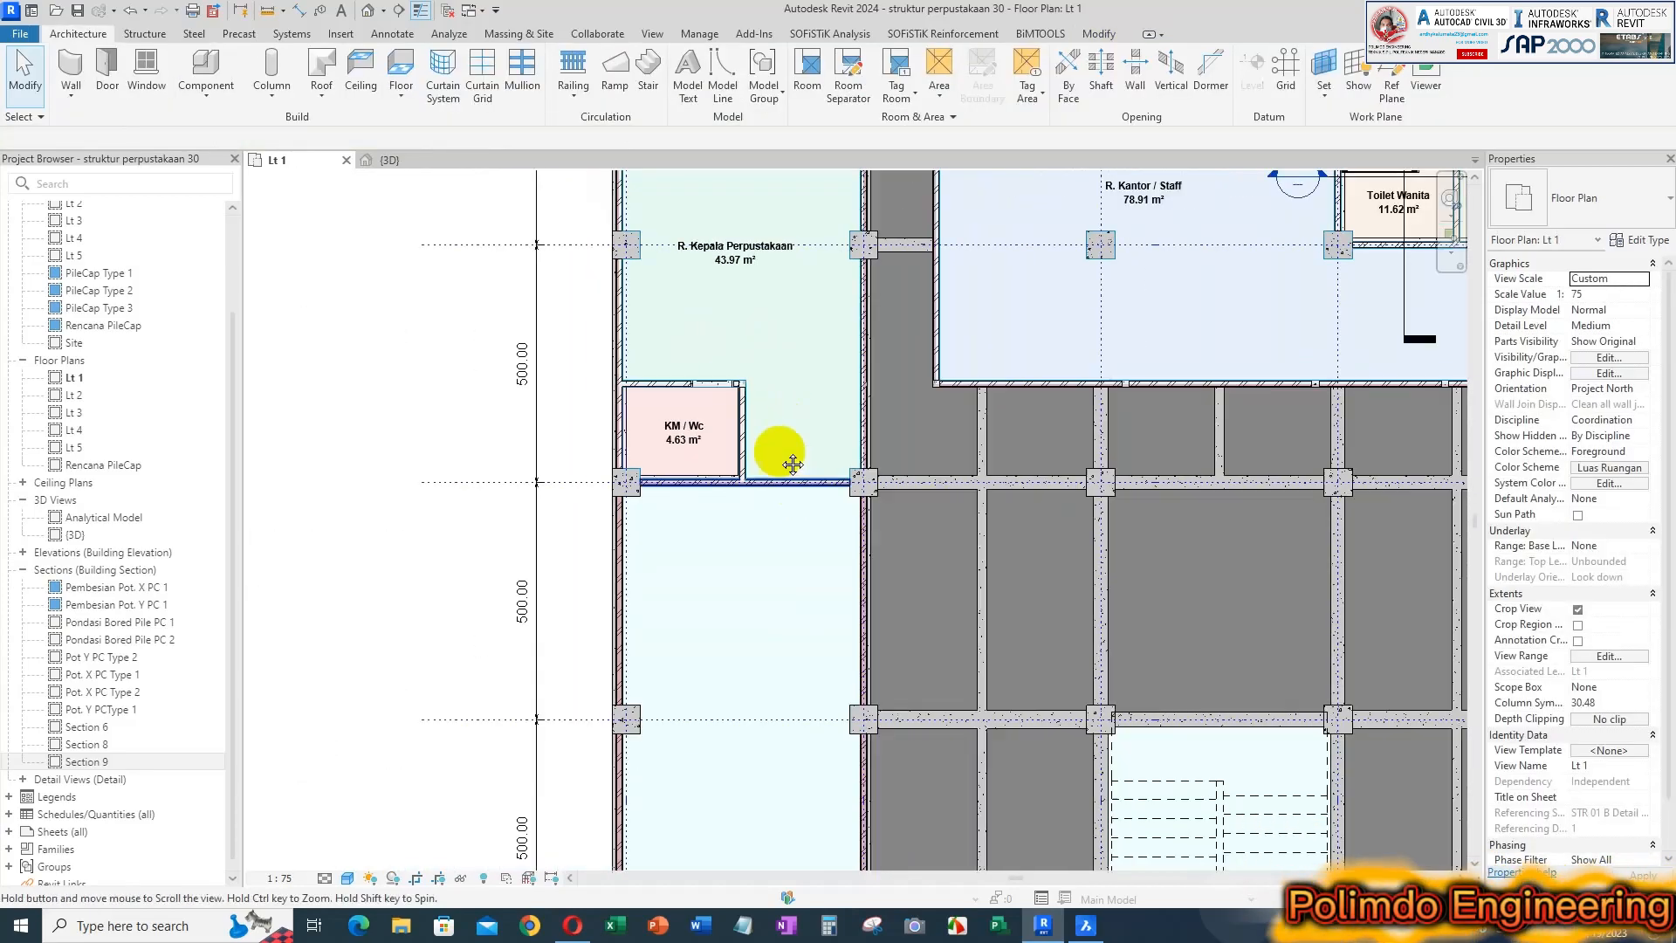
pyautogui.scroll(-2, 742, 433)
pyautogui.click(1086, 923)
pyautogui.scroll(-2, 1004, 524)
pyautogui.scroll(3, 775, 319)
pyautogui.scroll(-2, 707, 475)
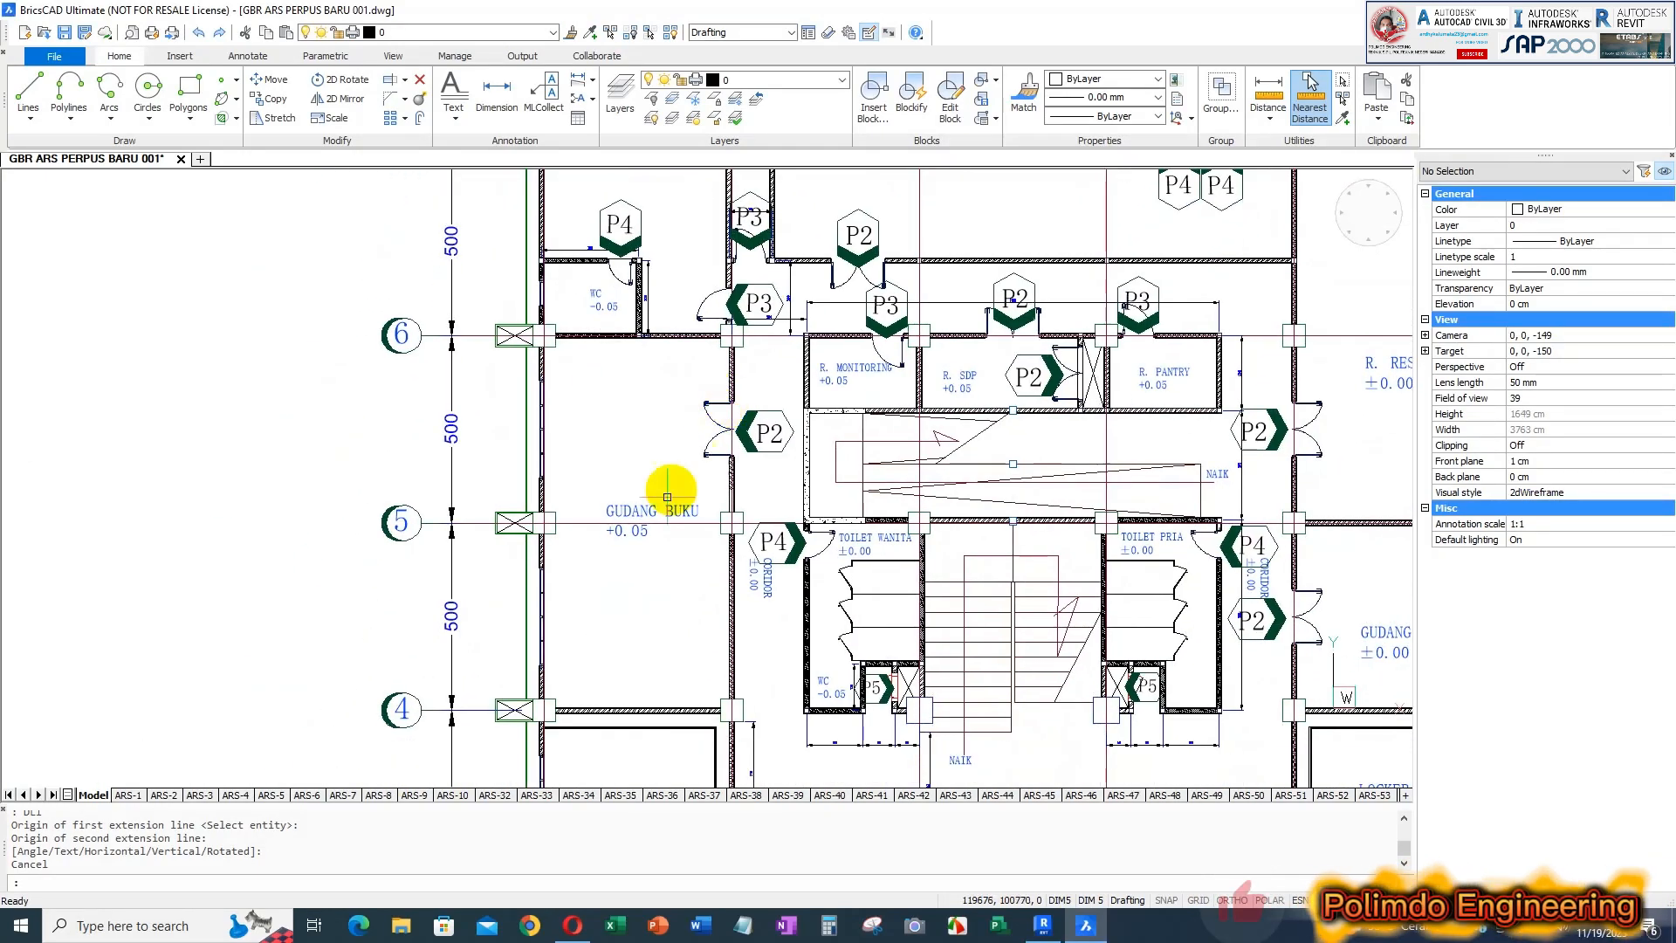
pyautogui.scroll(2, 786, 494)
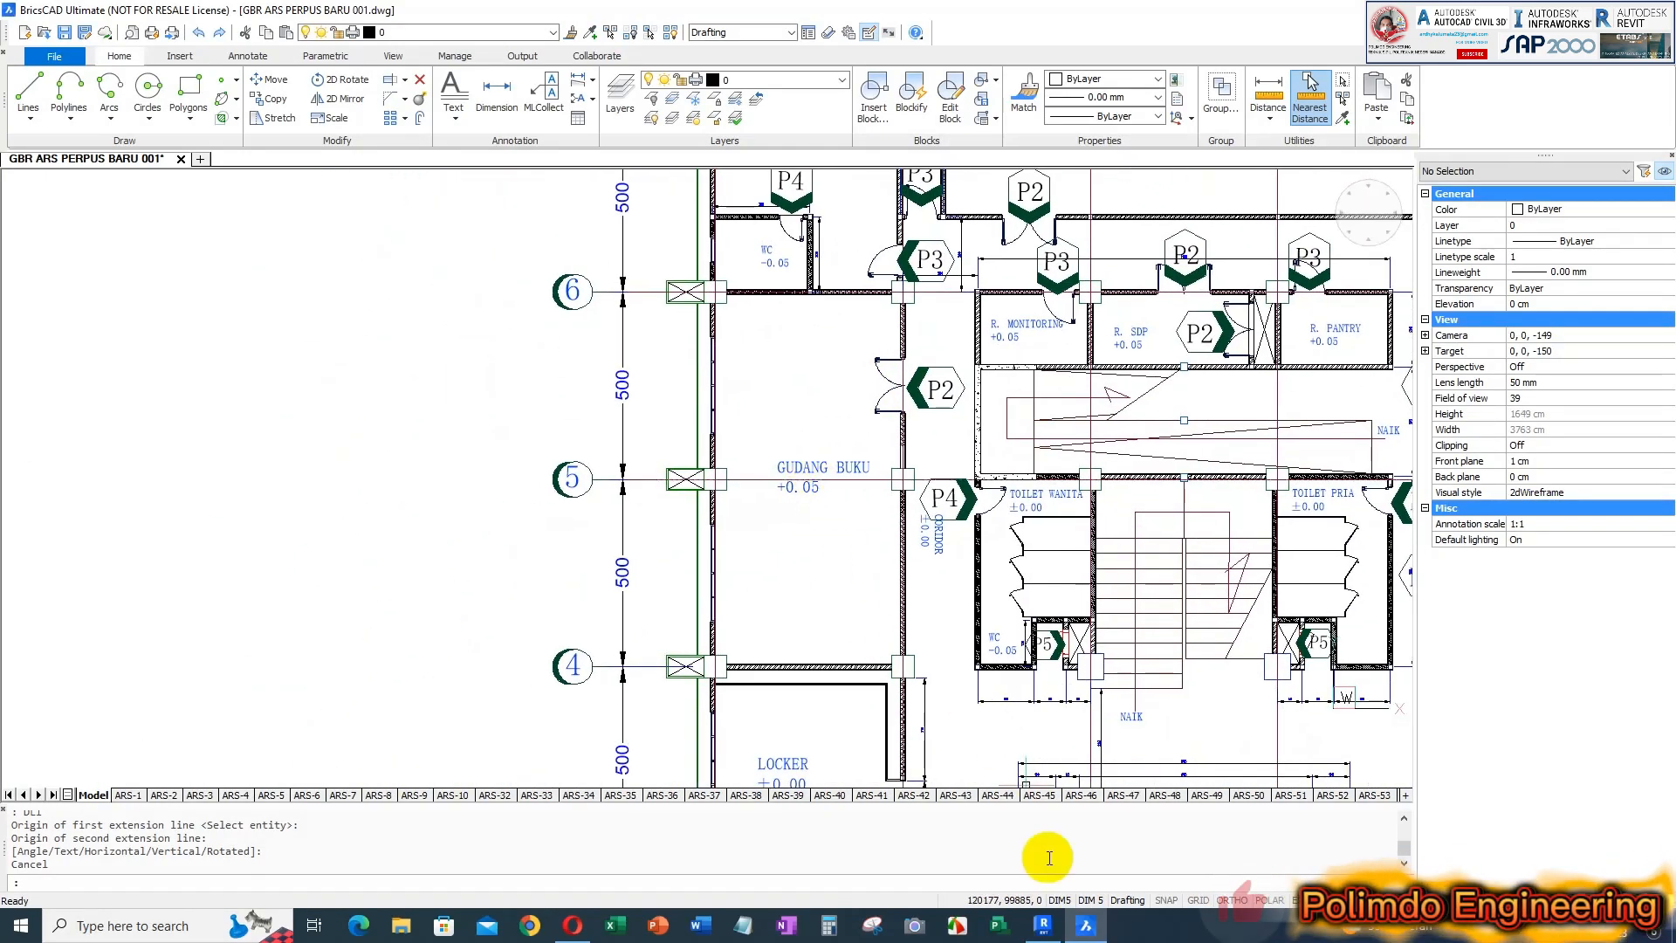
# Return to Revit and place a tagged room in the western space between grids 4 and 6
pyautogui.click(1043, 924)
pyautogui.click(809, 87)
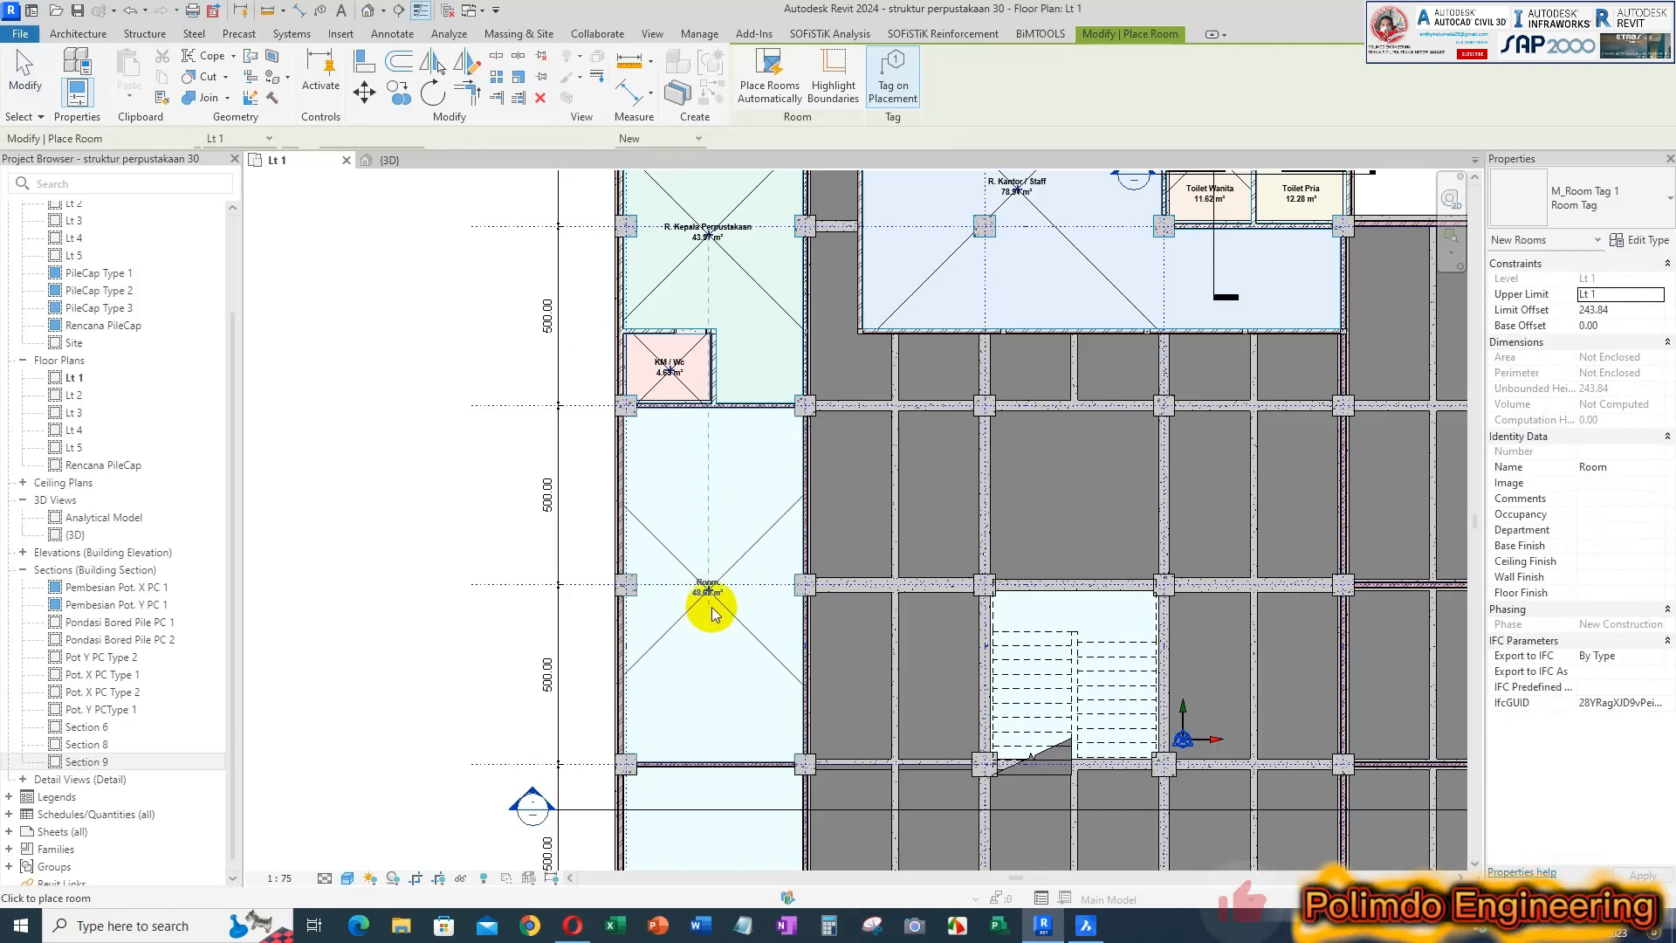
pyautogui.scroll(3, 716, 559)
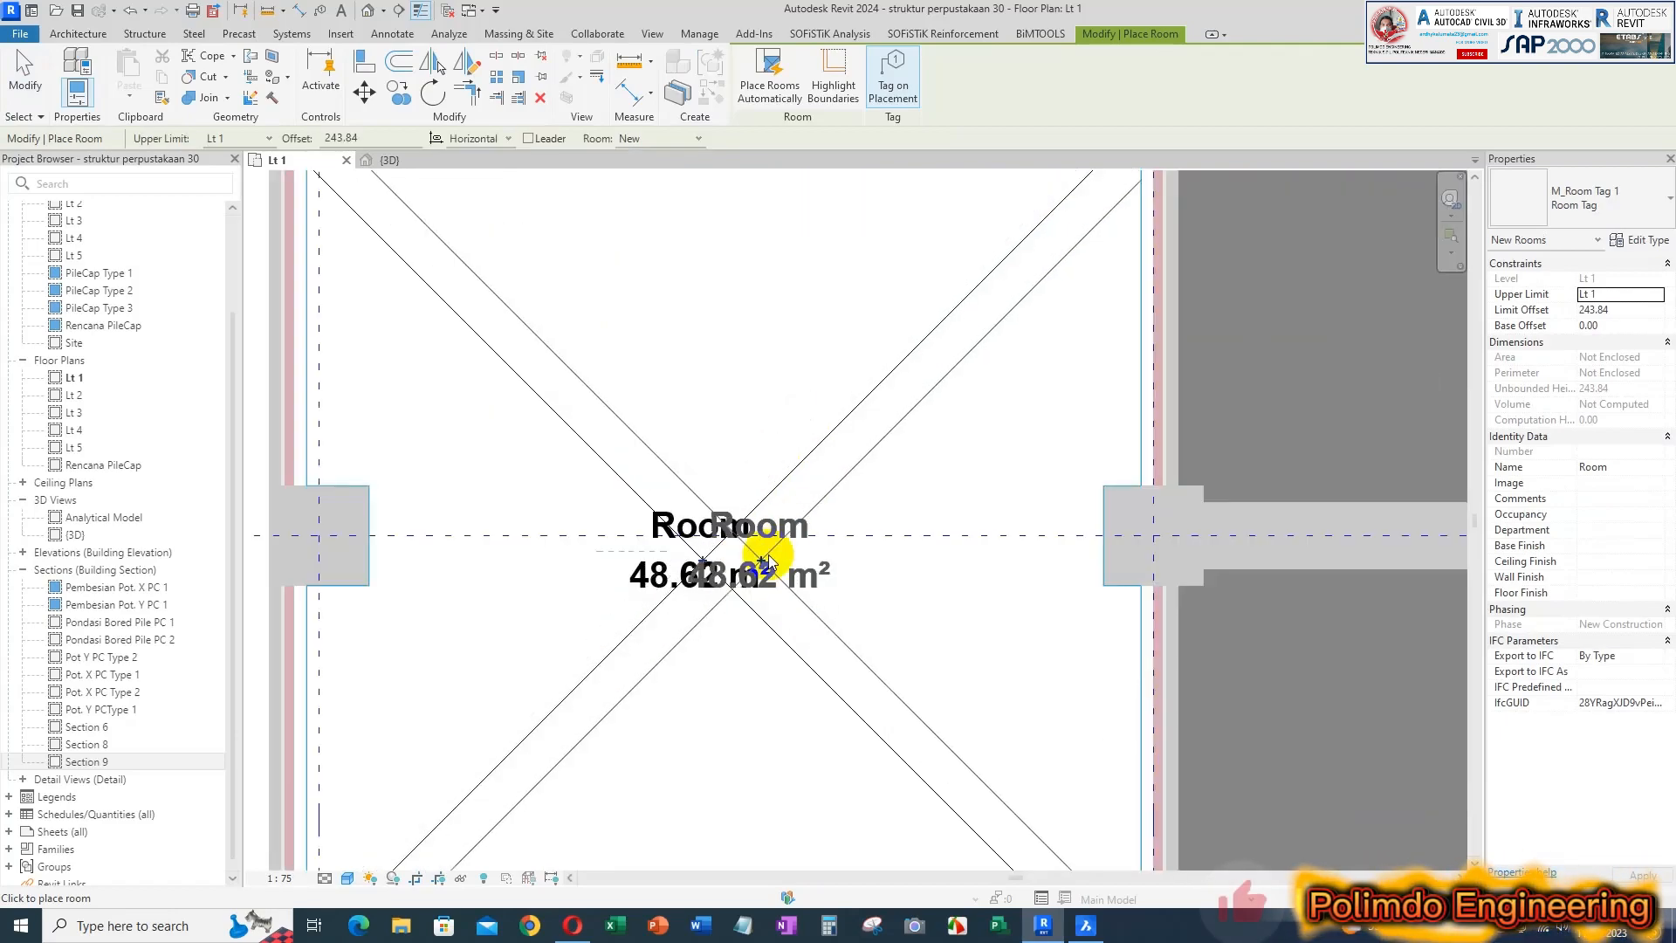
# Rename the western room between grids 4 and 6 Gudang Buku
pyautogui.press('Escape')
pyautogui.scroll(-1, 803, 473)
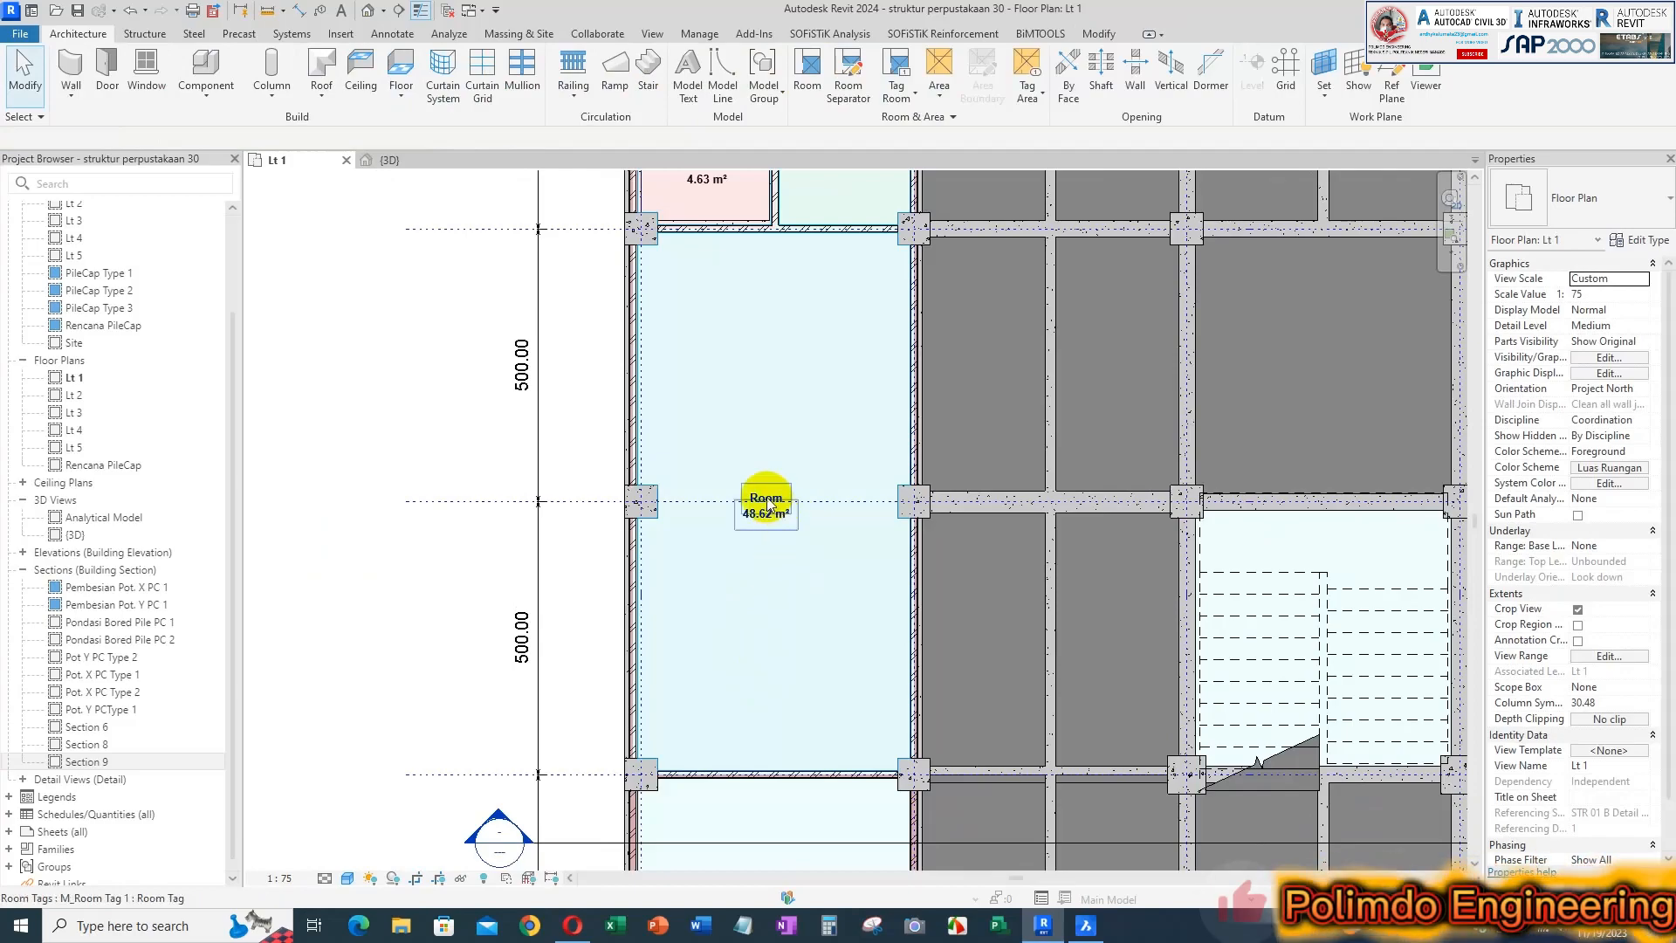
pyautogui.scroll(-1, 767, 523)
pyautogui.click(767, 526)
pyautogui.scroll(1, 768, 520)
pyautogui.click(772, 503)
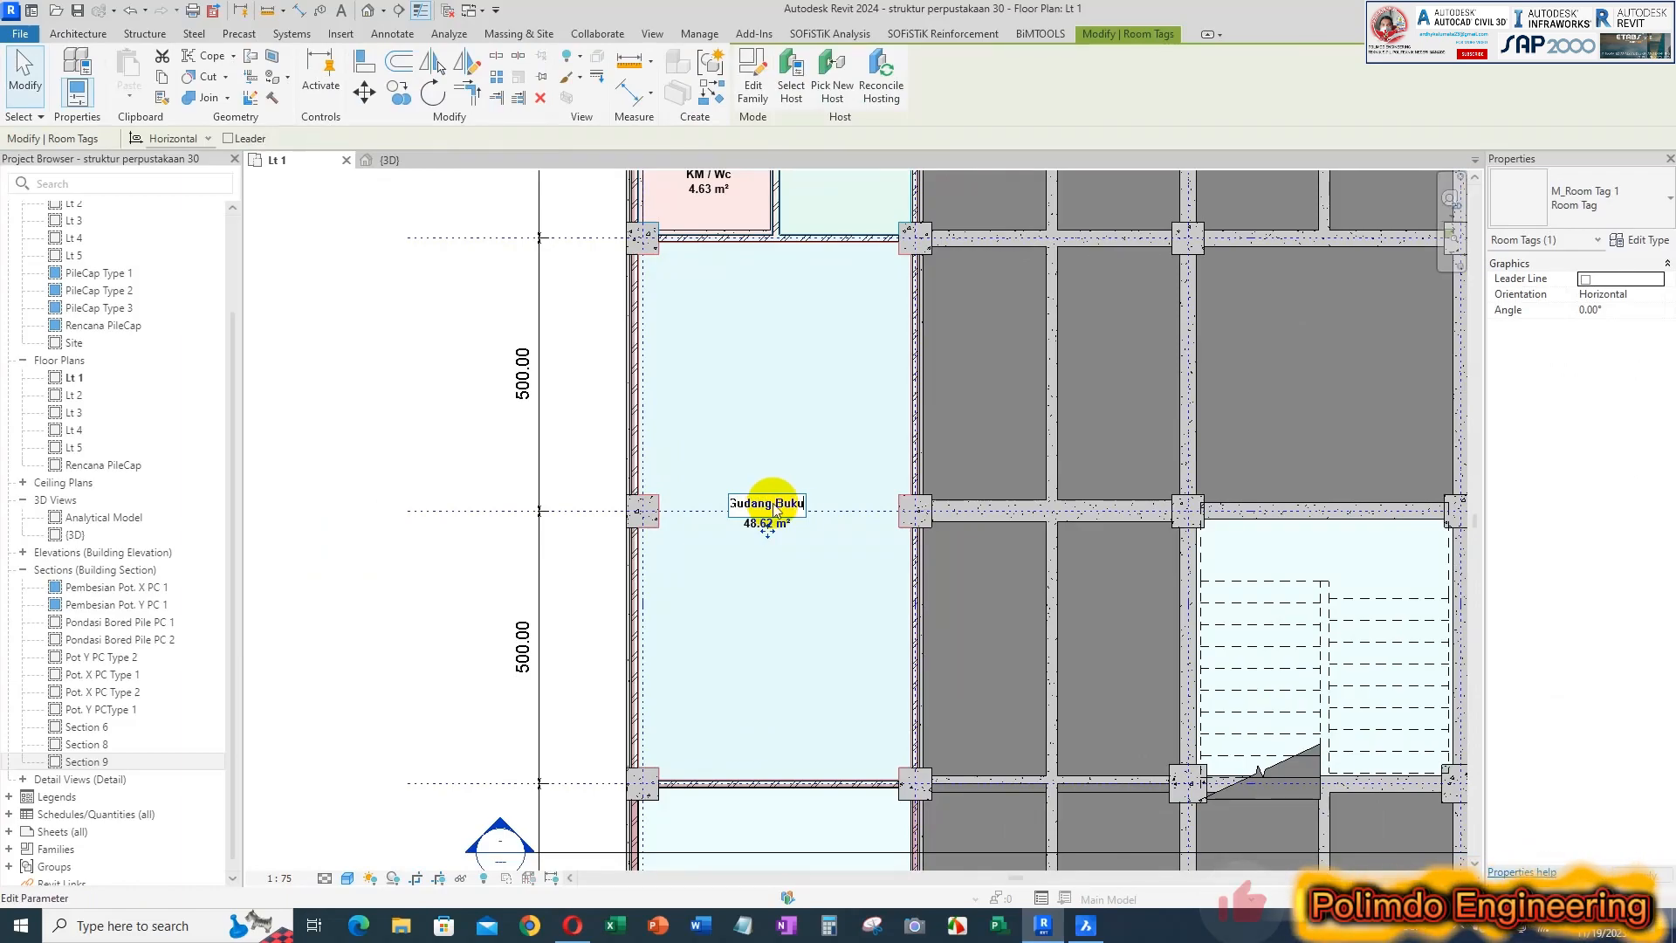
pyautogui.click(819, 545)
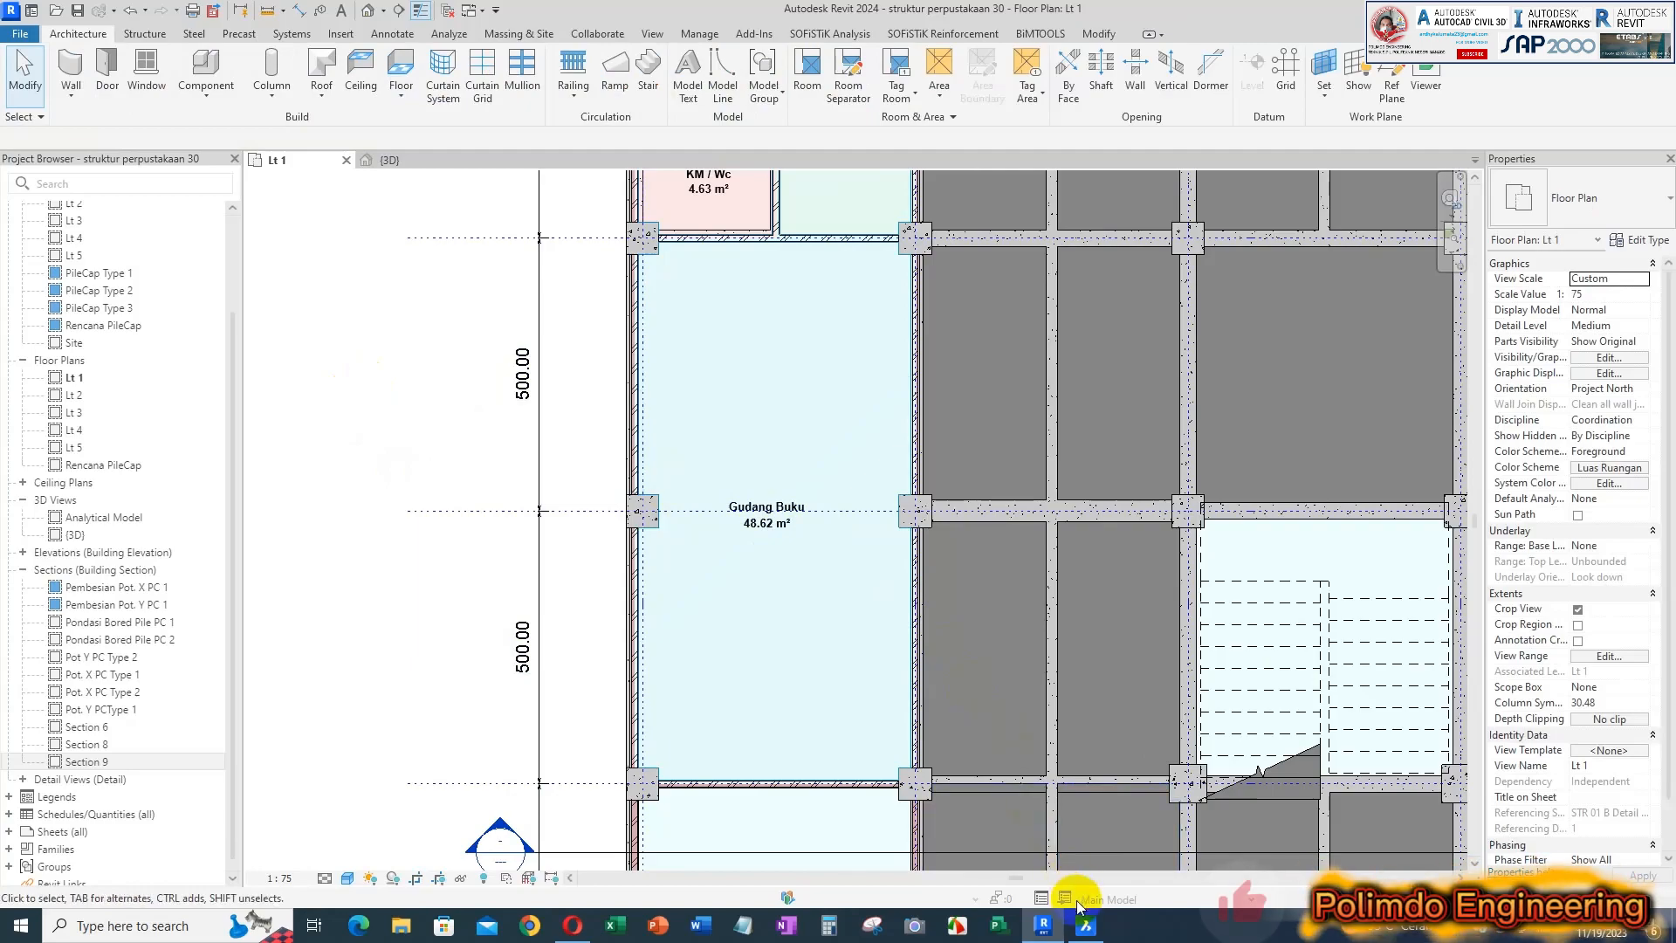
# Move the Gudang Buku room tag slightly upward, clear of the grid 5 line
pyautogui.click(752, 531)
pyautogui.moveTo(766, 534); pyautogui.dragTo(767, 505)
pyautogui.click(808, 511)
pyautogui.scroll(-1, 809, 512)
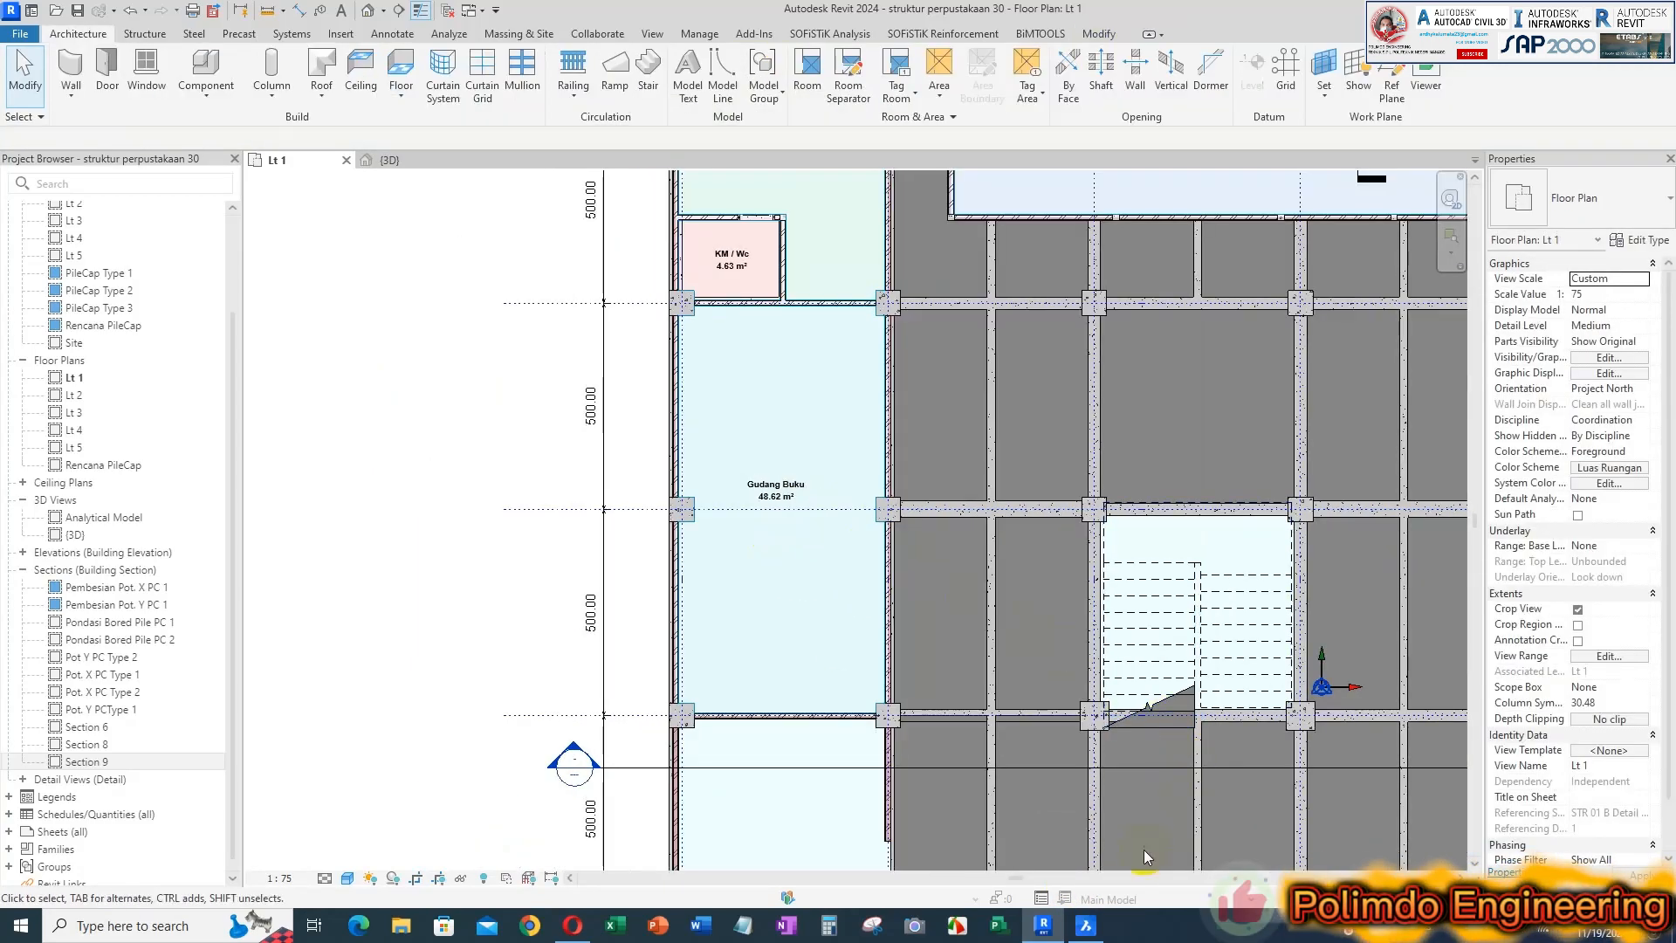
# Switch to BricsCAD and check the names of the western rooms between grids 2 and 4
pyautogui.click(1086, 925)
pyautogui.scroll(-3, 778, 388)
pyautogui.scroll(1, 785, 601)
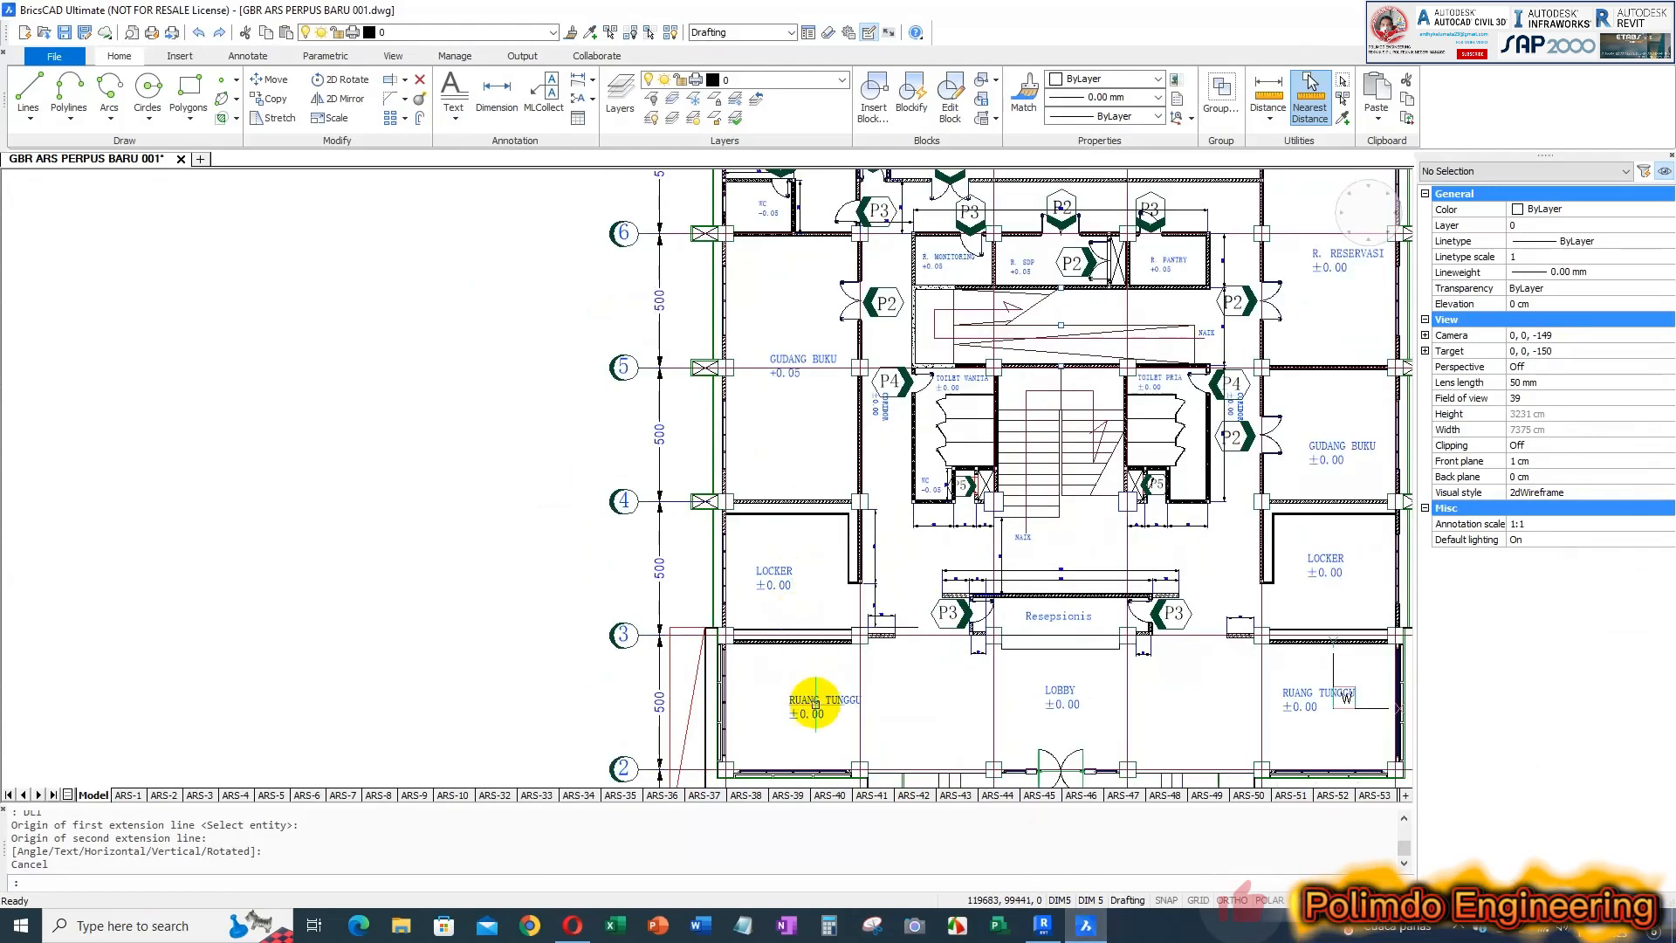
# Return to Revit and place a tagged room in the western space between grids 3 and 4
pyautogui.click(1085, 931)
pyautogui.moveTo(793, 569); pyautogui.dragTo(746, 349, button='middle')
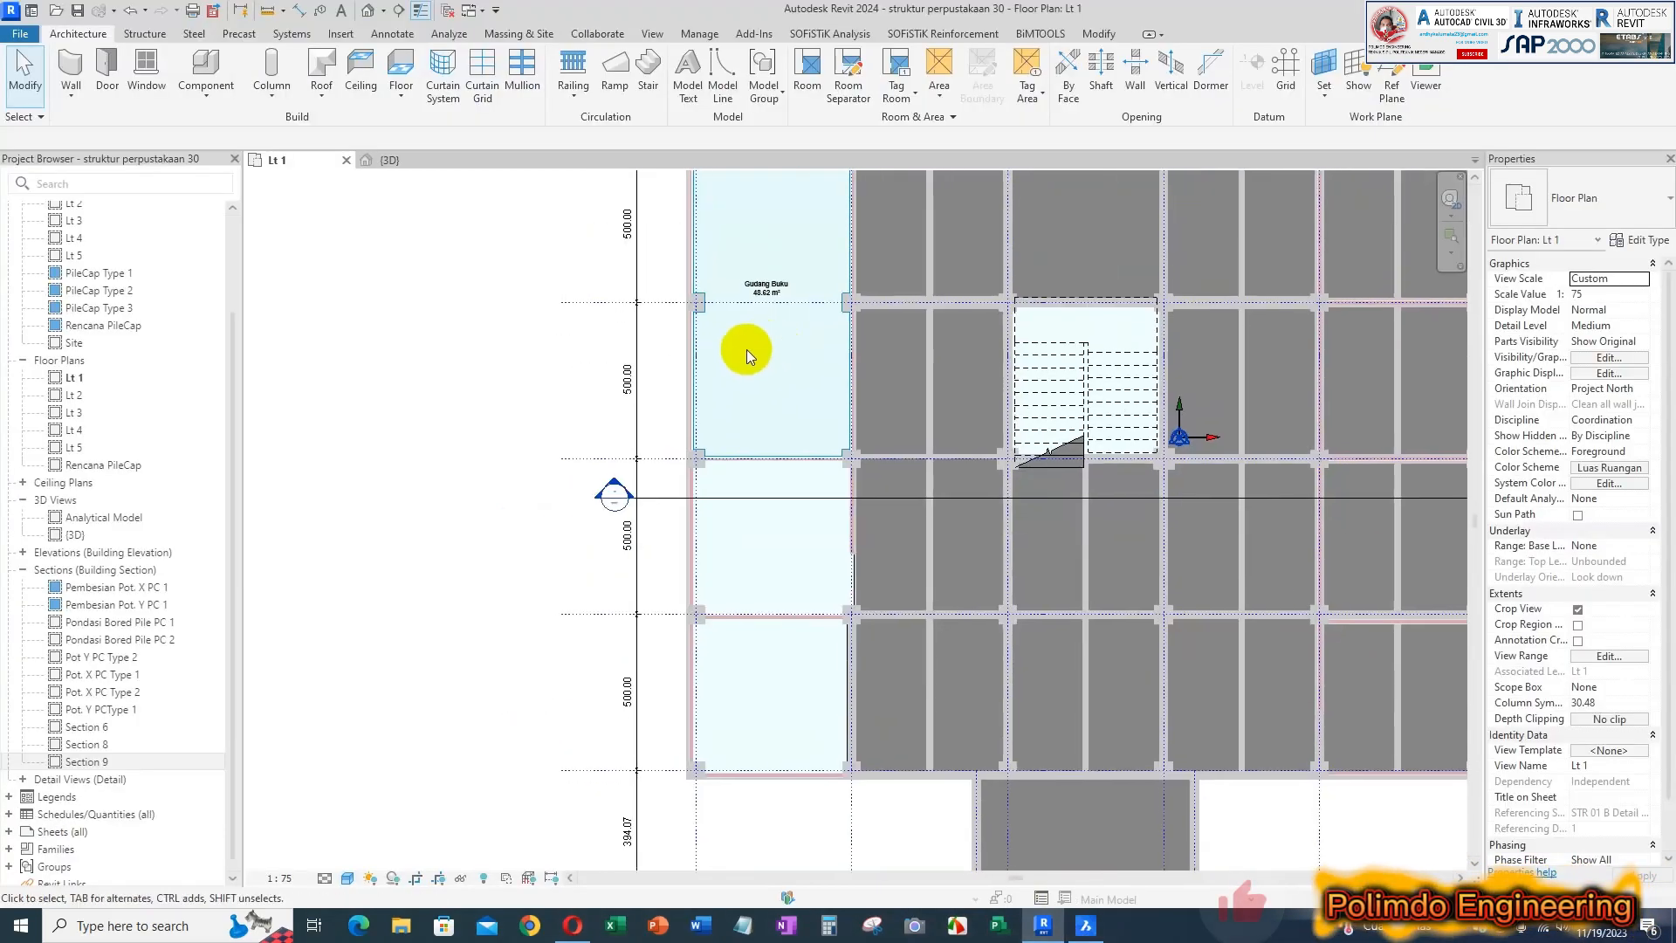
pyautogui.click(808, 75)
pyautogui.scroll(3, 764, 535)
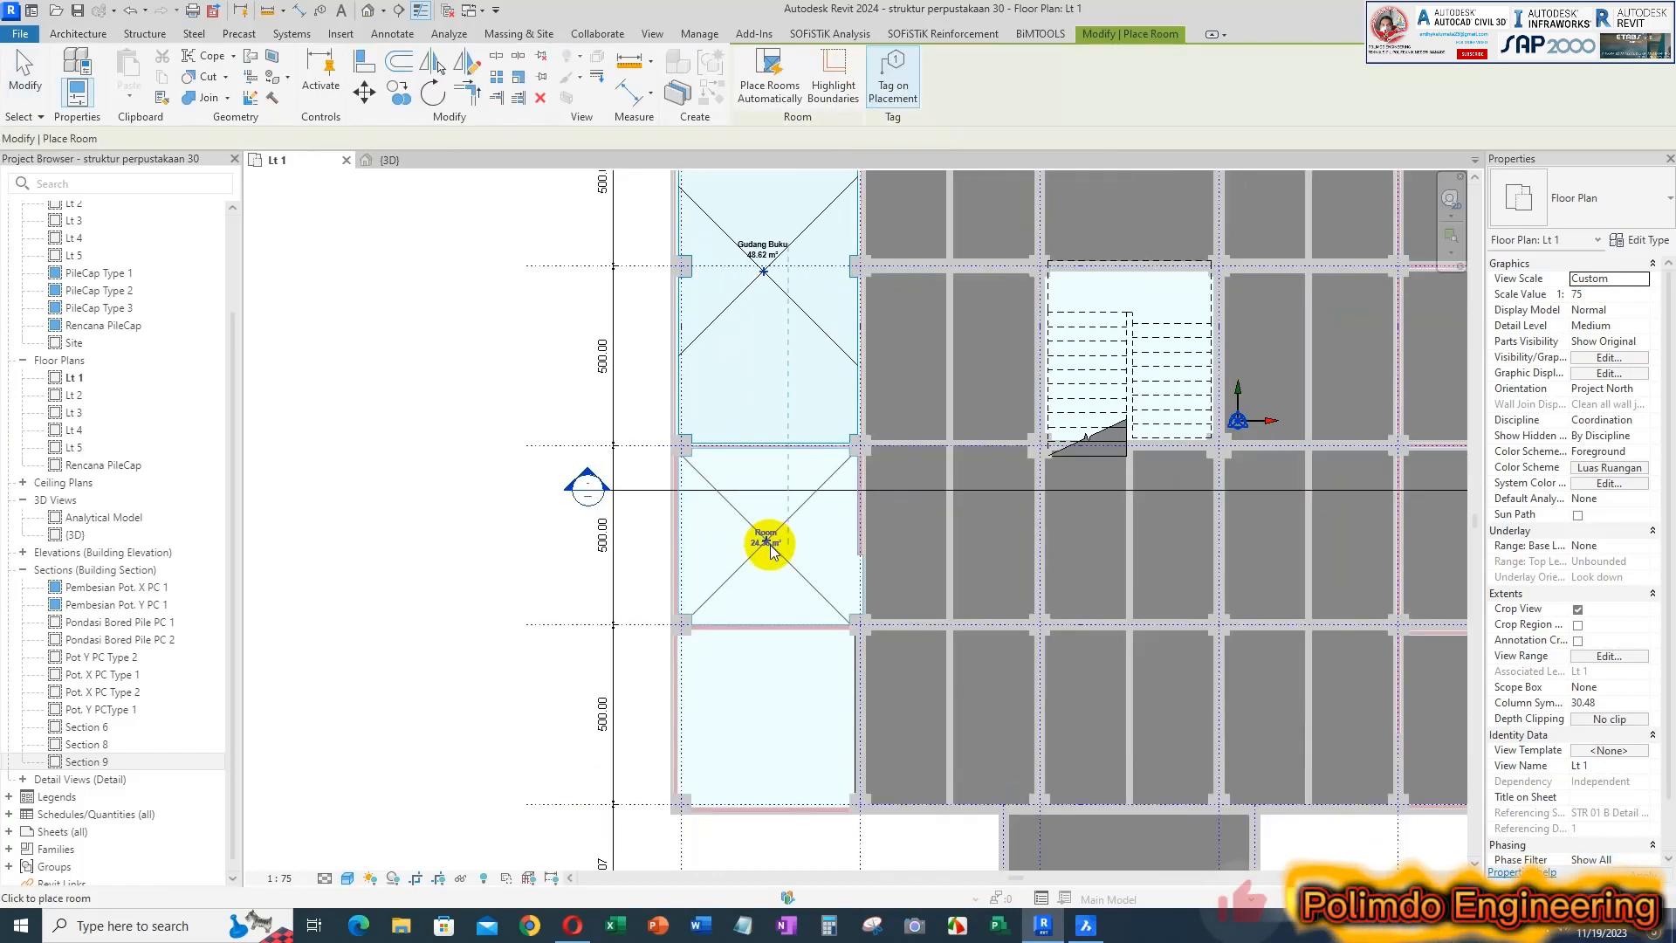
pyautogui.click(768, 542)
pyautogui.press('Escape')
# Rename the western room between grids 3 and 4 Locker
pyautogui.scroll(2, 752, 513)
pyautogui.doubleClick(760, 528)
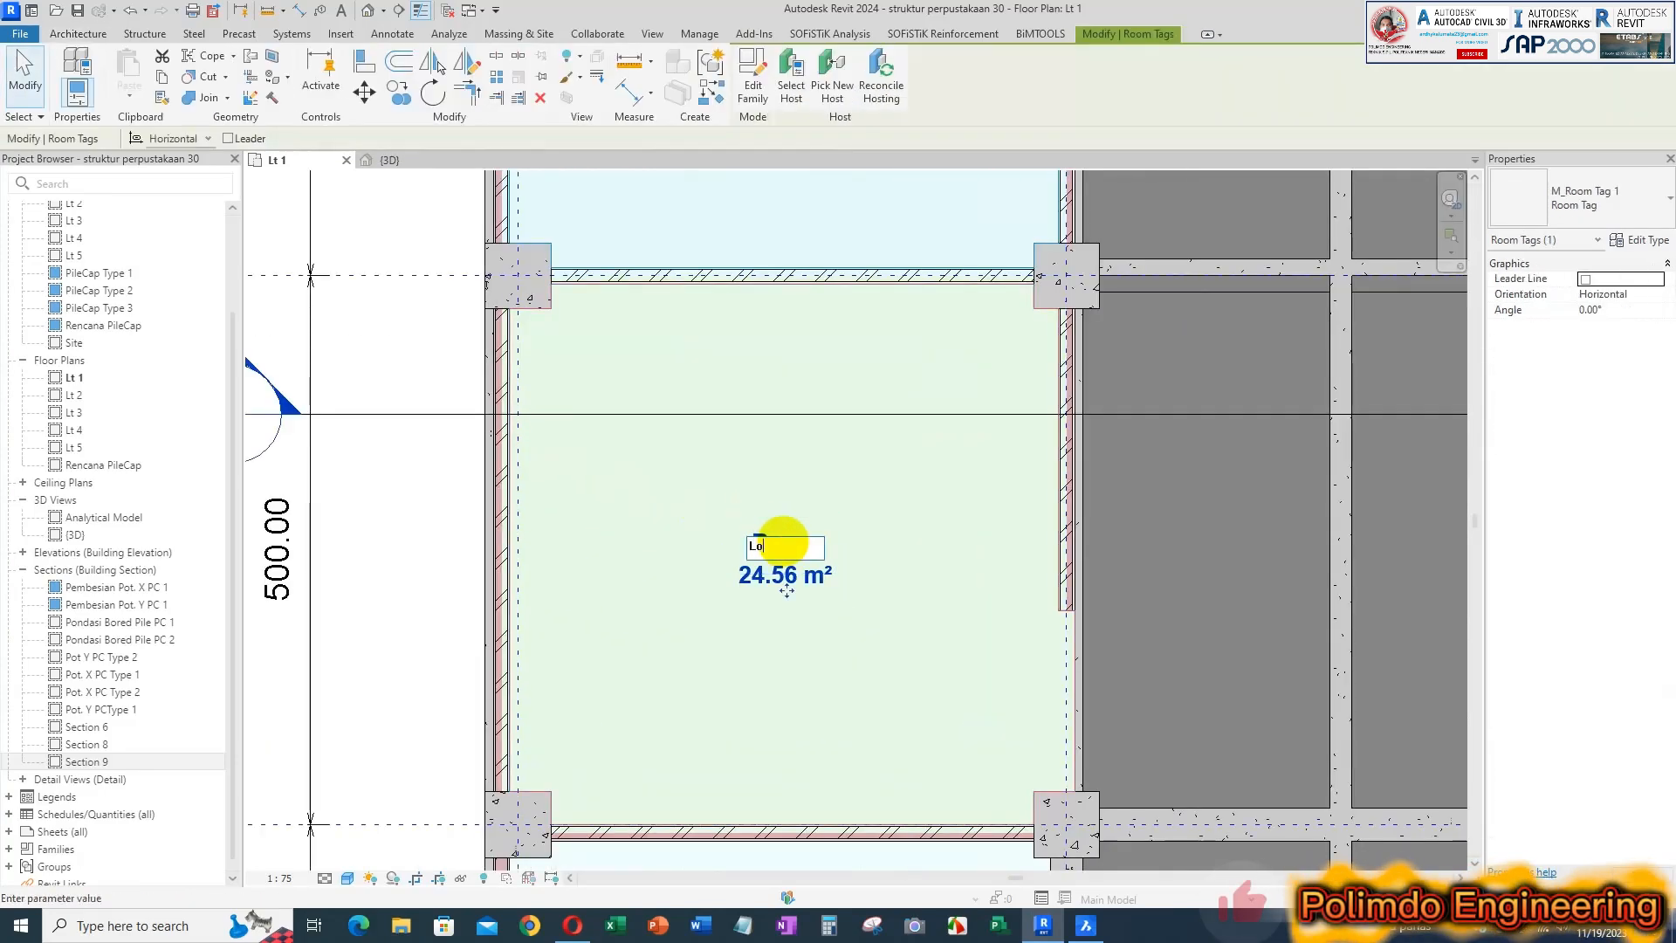
pyautogui.press('Escape')
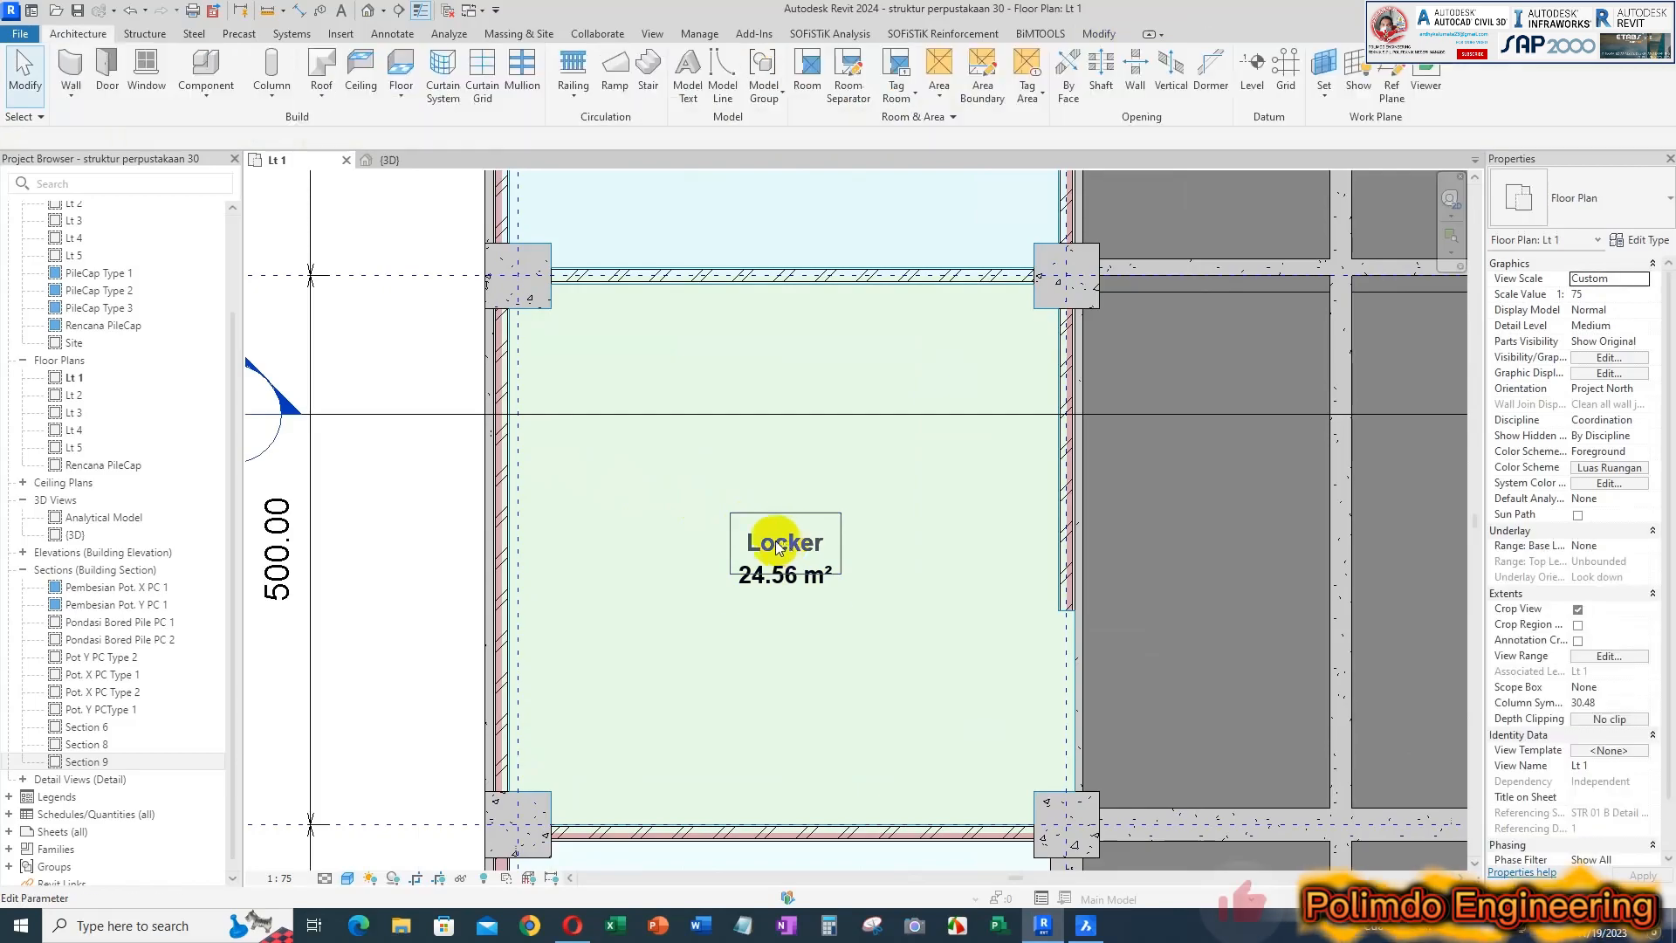
# Place a tagged room in the western space between grids 2 and 3, south of the Locker room
pyautogui.scroll(-2, 843, 493)
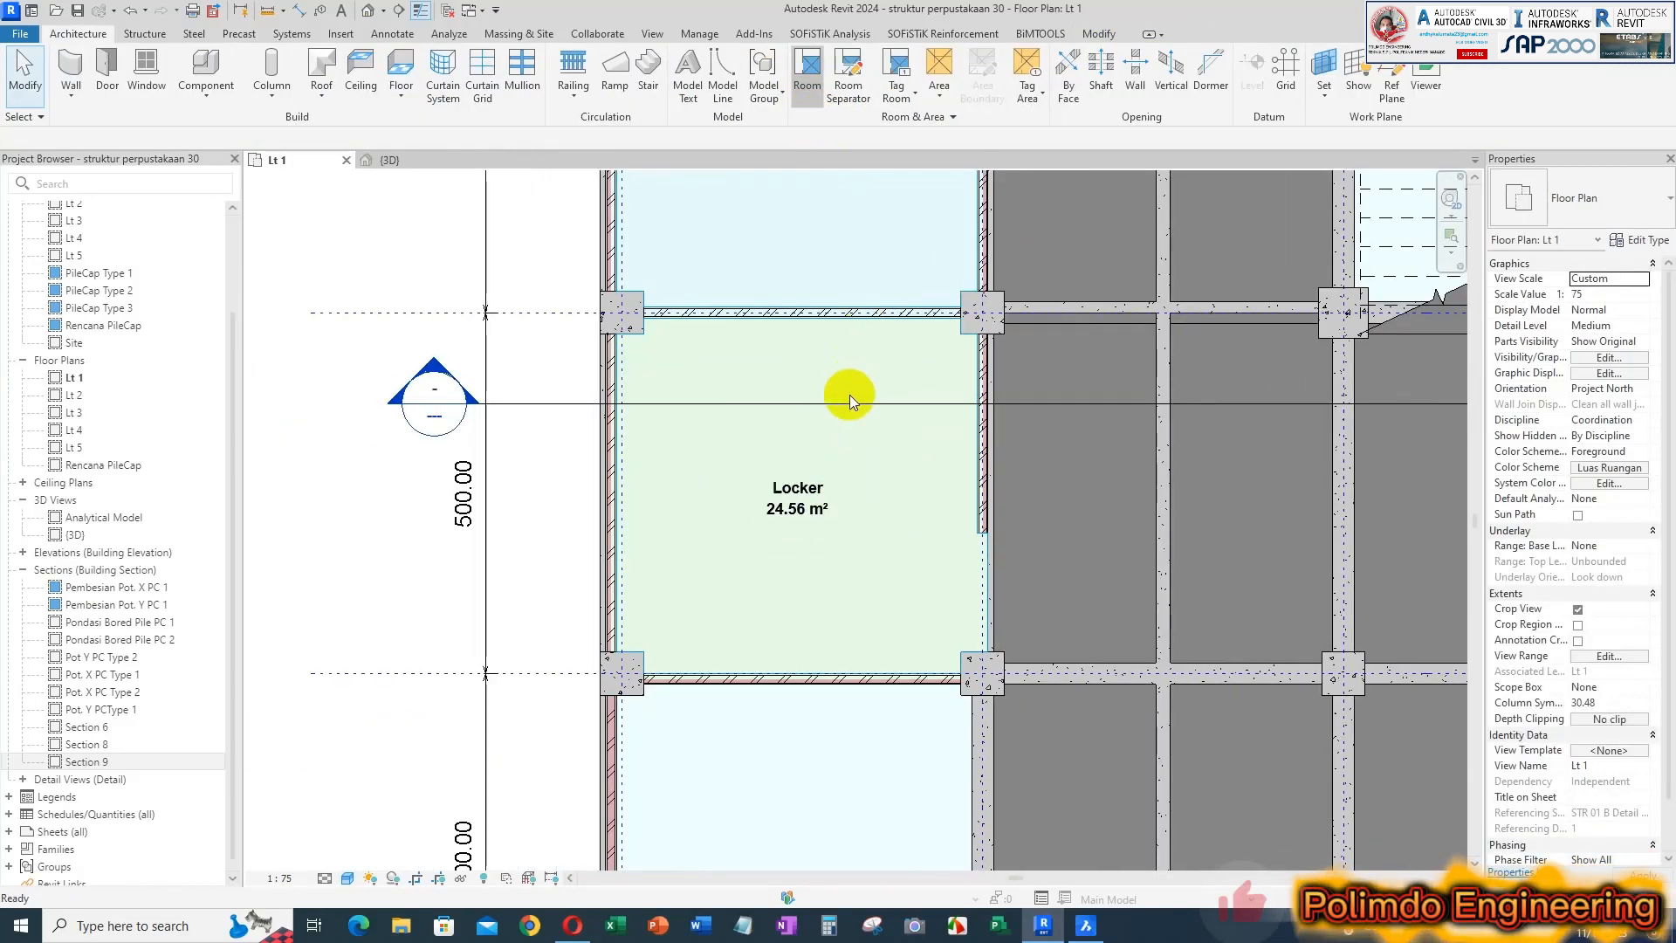
pyautogui.press('r')
pyautogui.press('m')
pyautogui.scroll(-1, 751, 358)
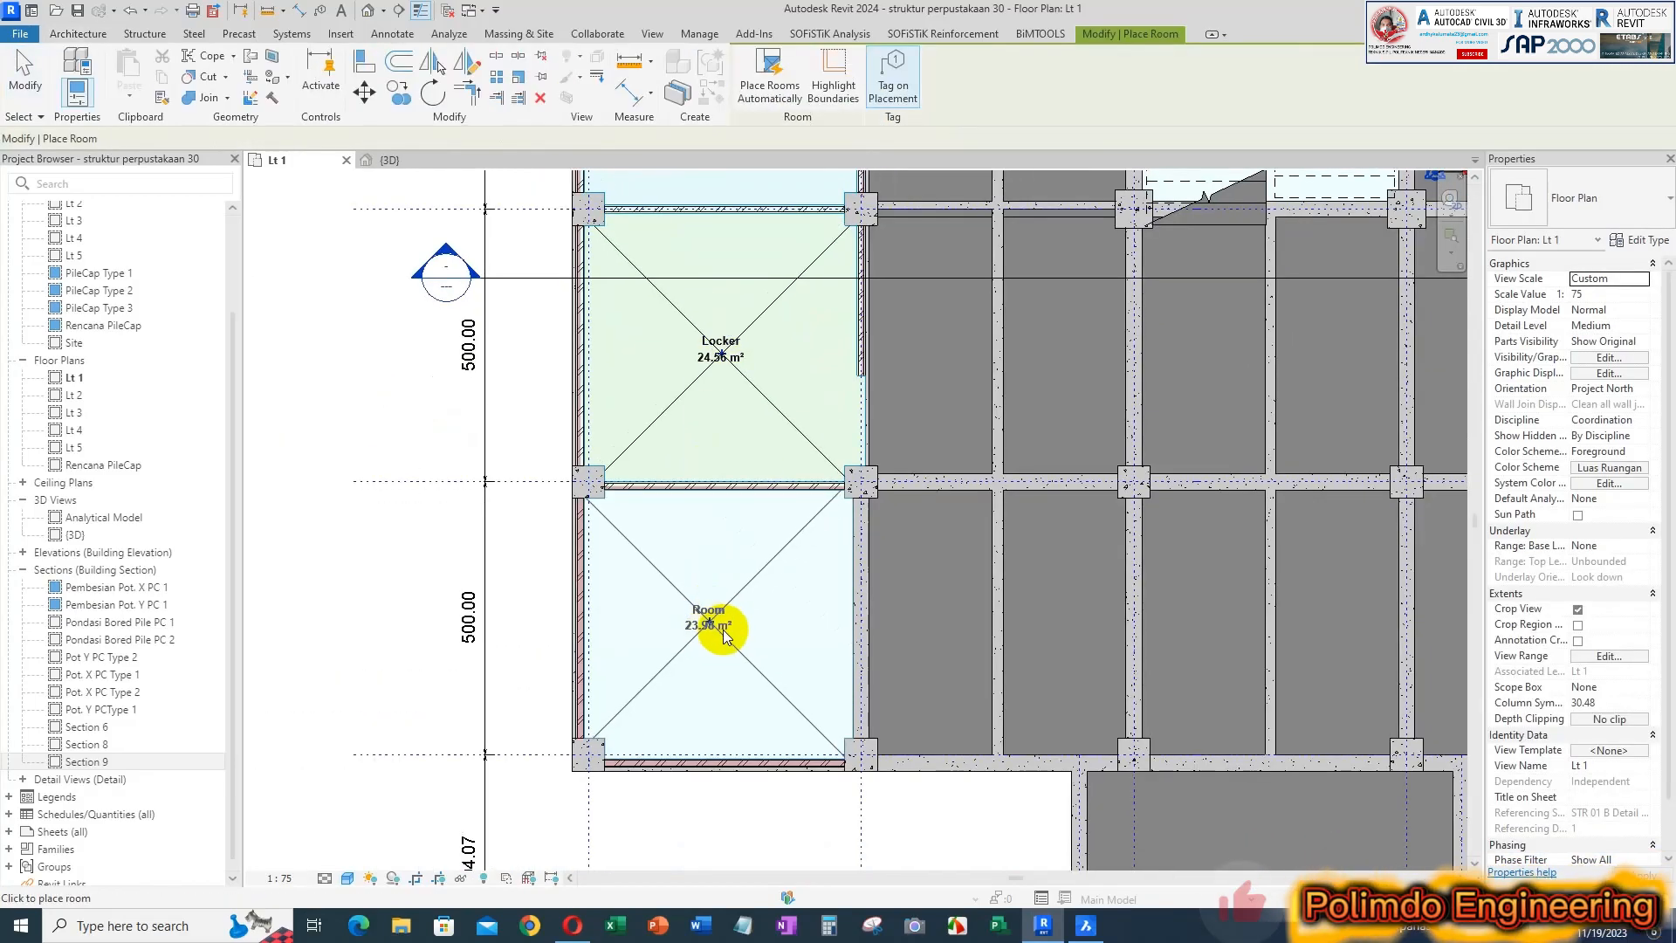
pyautogui.click(722, 634)
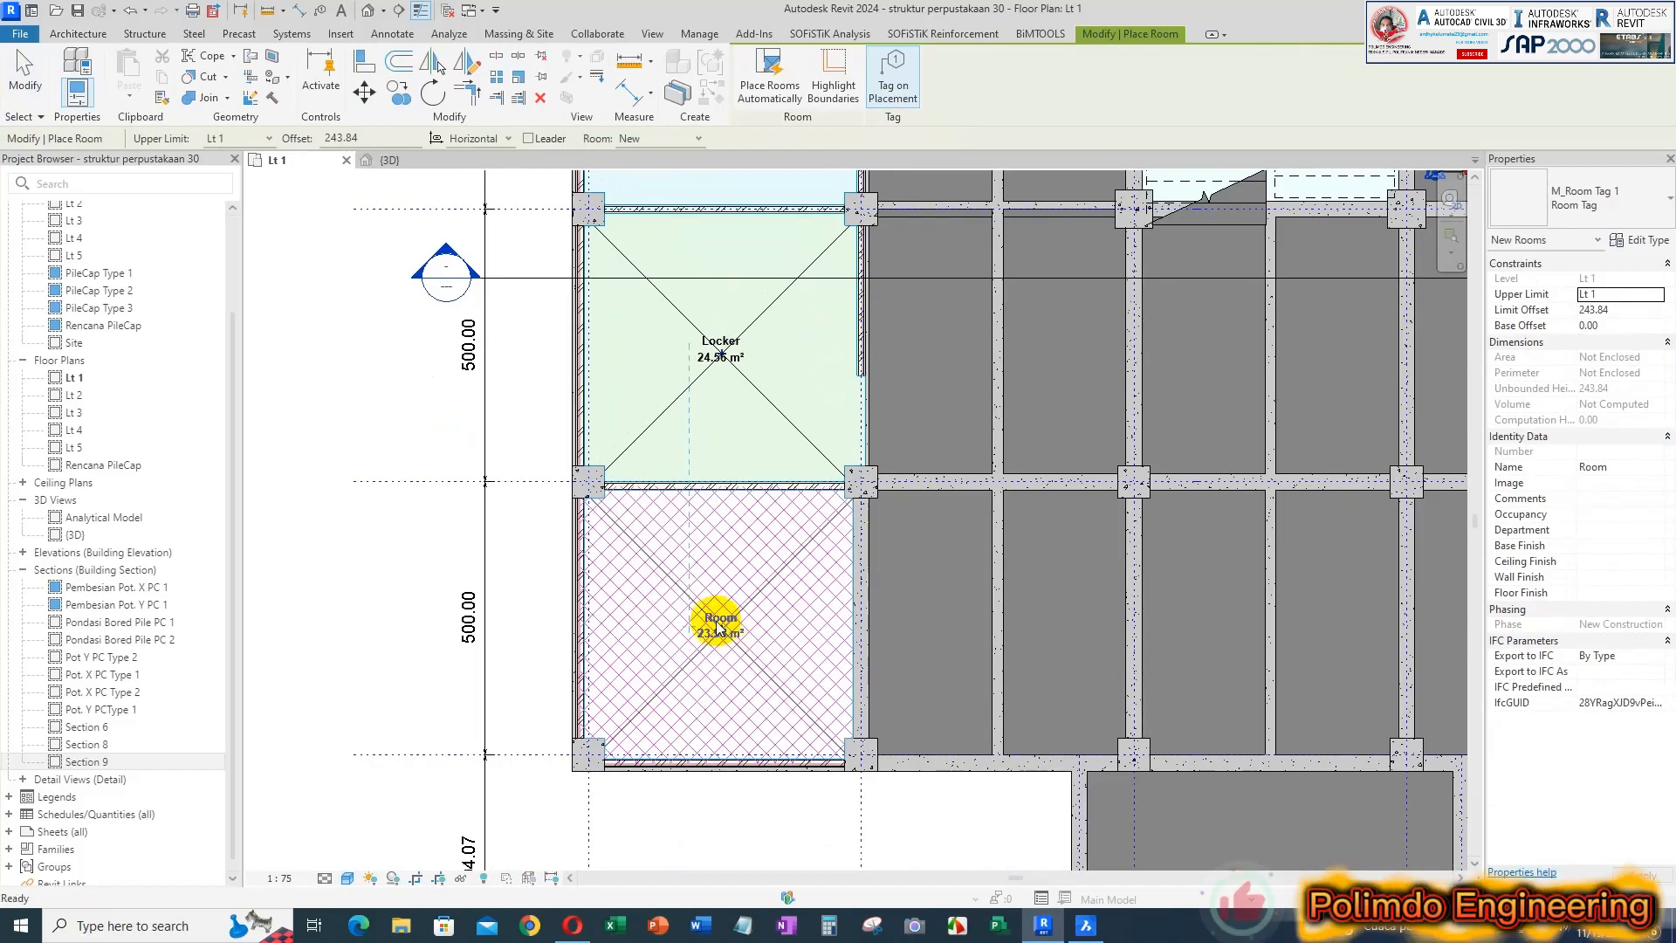
pyautogui.scroll(3, 721, 626)
pyautogui.press('Escape')
# Rename the room south of Locker Ruang Tunggu
pyautogui.click(734, 620)
pyautogui.click(735, 618)
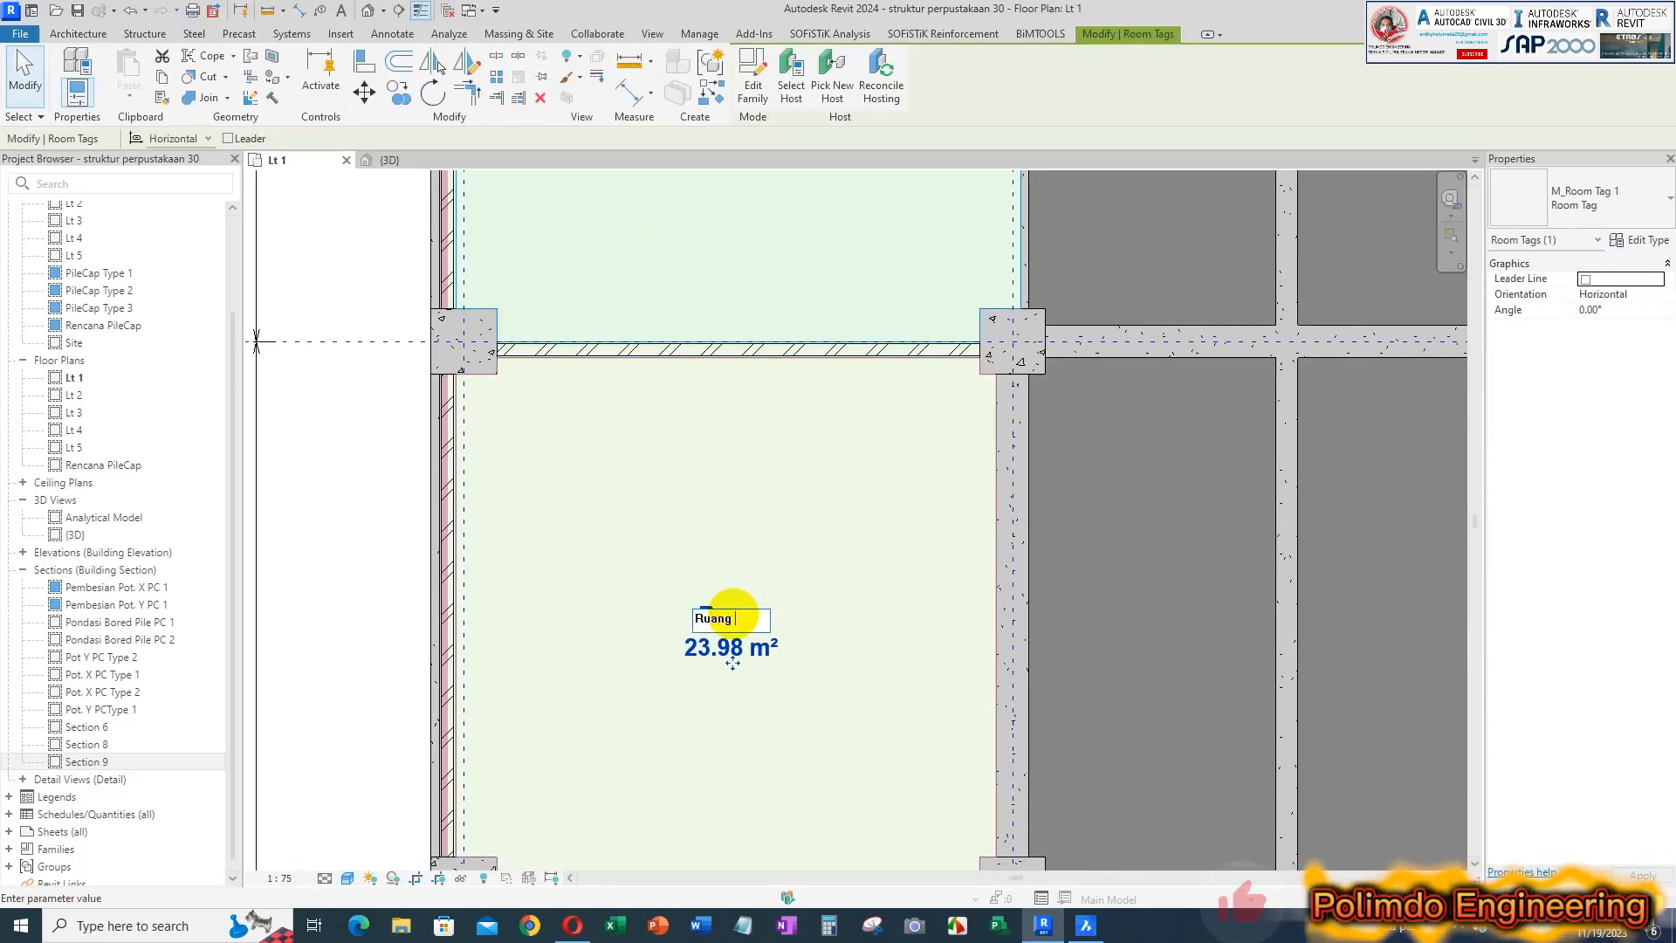
pyautogui.press('Return')
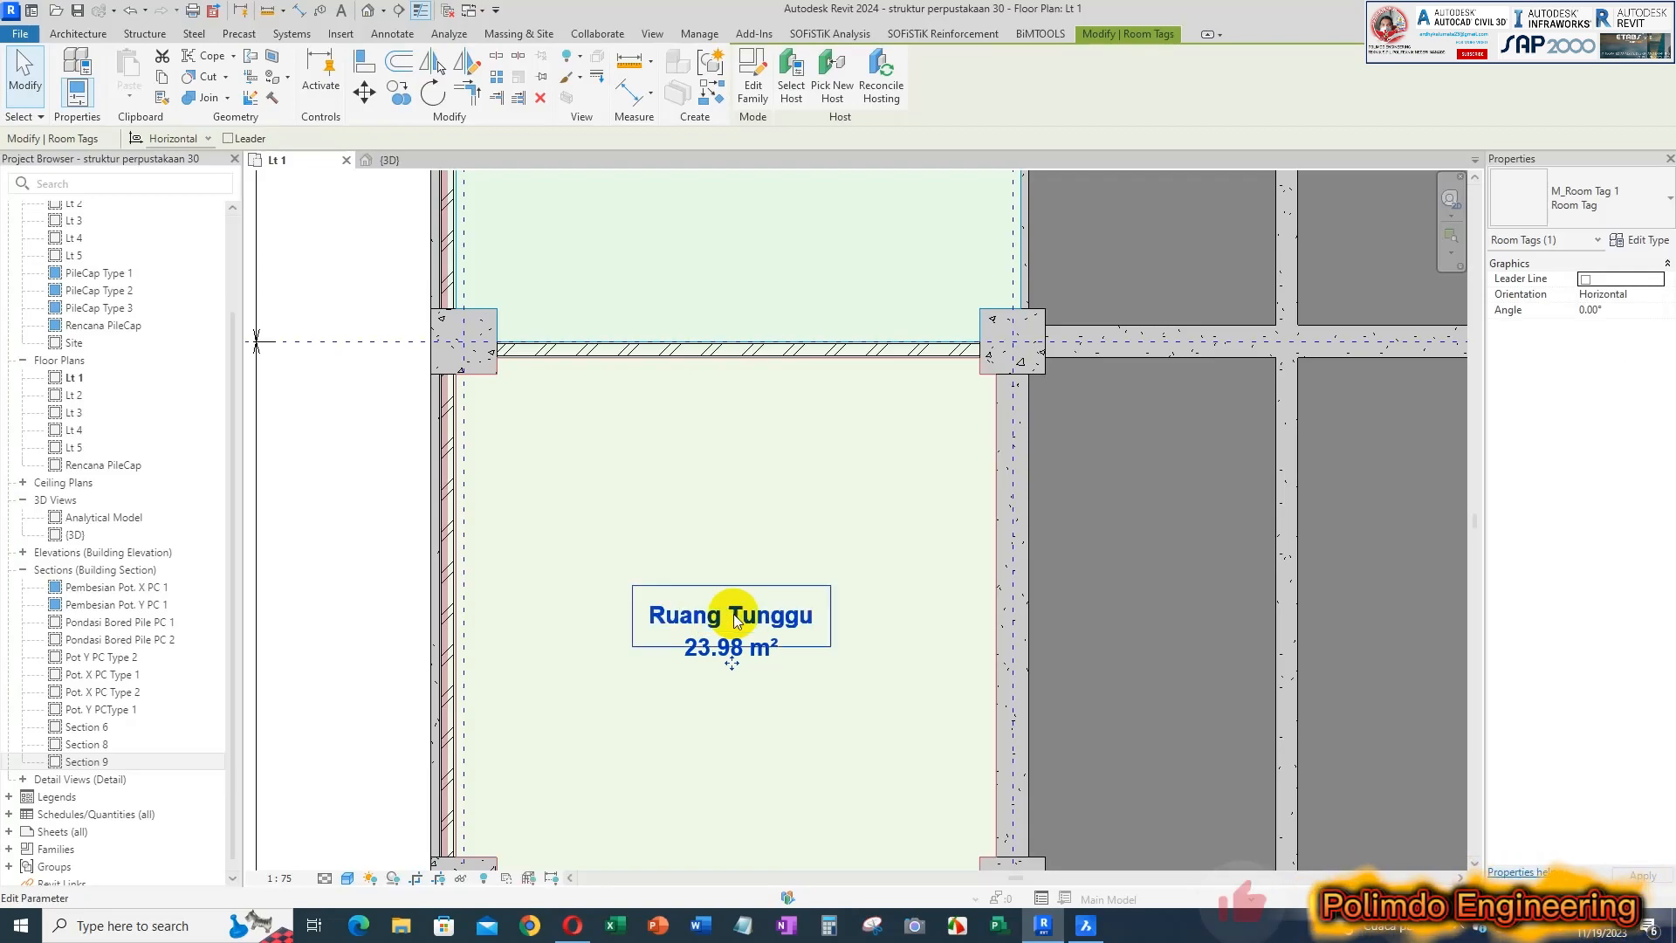
pyautogui.click(597, 599)
# Review the names, areas and color fills of all placed rooms across the Lt 1 floor plan
pyautogui.scroll(-3, 658, 621)
pyautogui.moveTo(736, 604); pyautogui.dragTo(615, 802, button='middle')
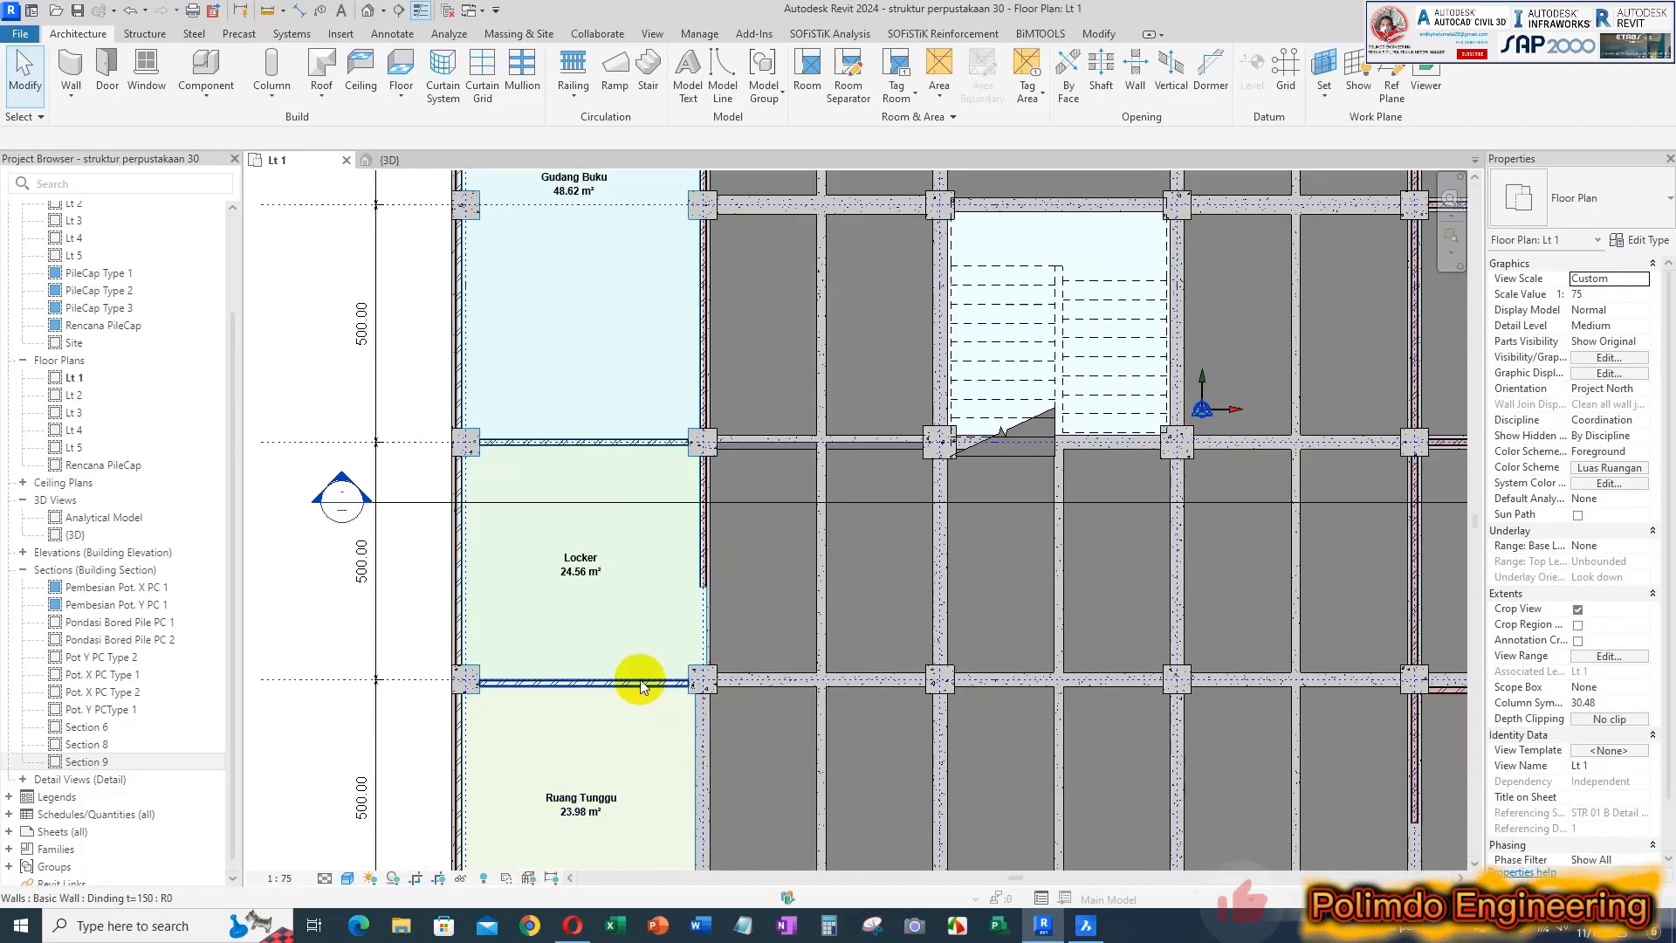
pyautogui.scroll(-1, 596, 559)
pyautogui.moveTo(614, 564); pyautogui.dragTo(784, 490, button='middle')
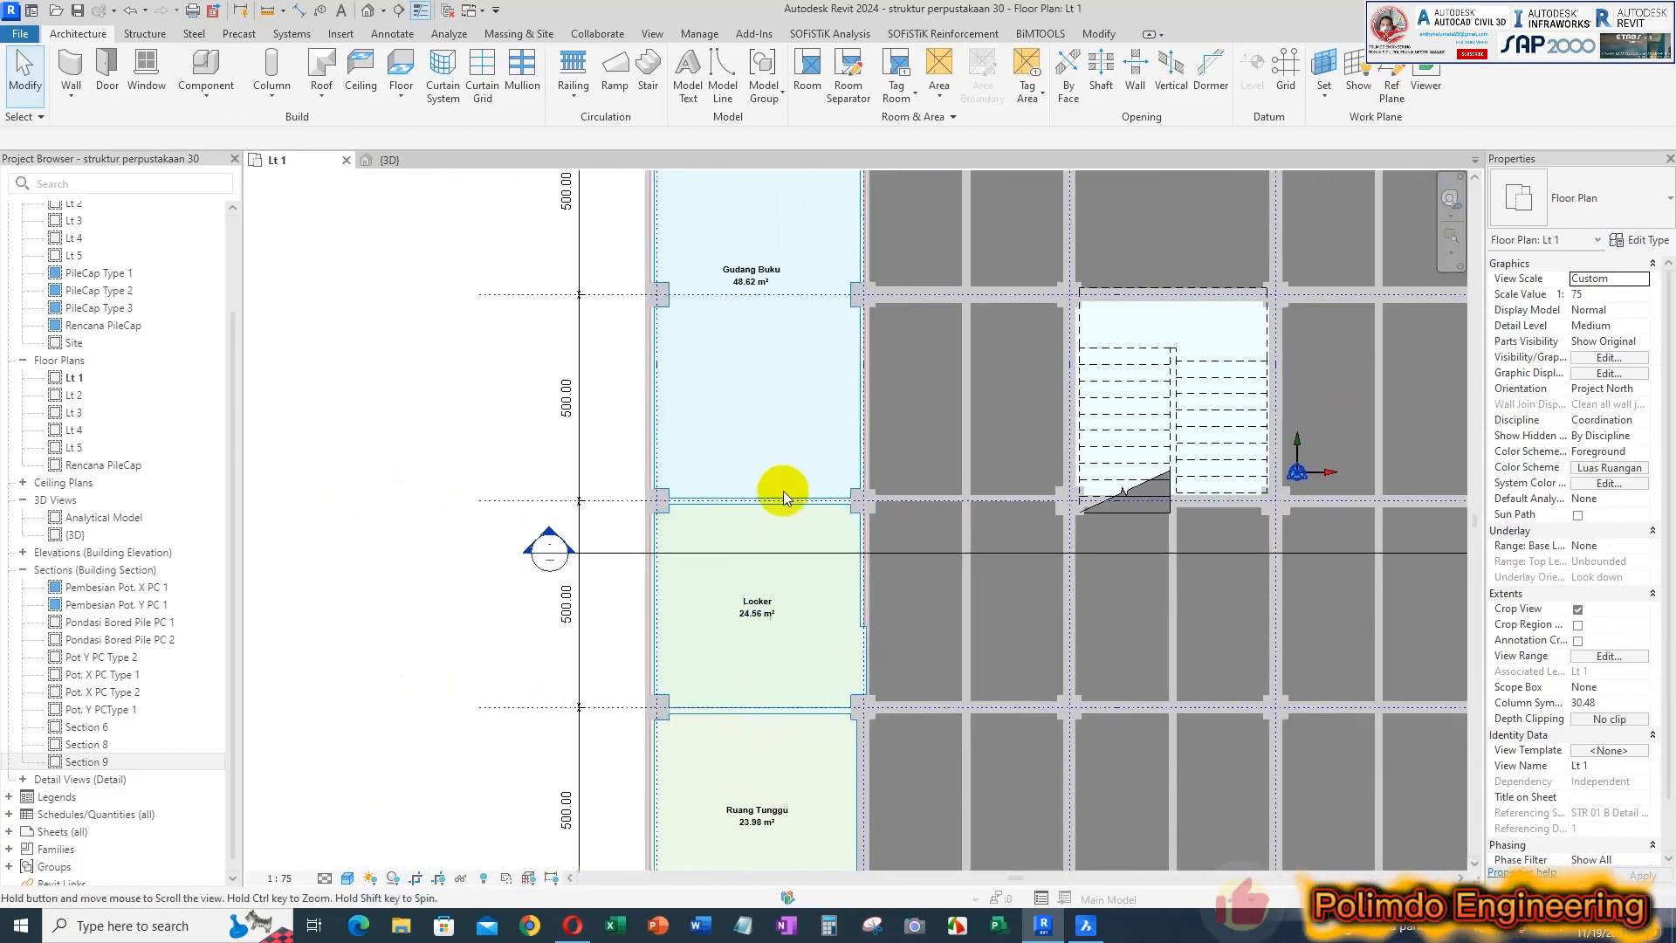
pyautogui.scroll(-1, 763, 328)
pyautogui.scroll(2, 758, 276)
pyautogui.scroll(-4, 800, 378)
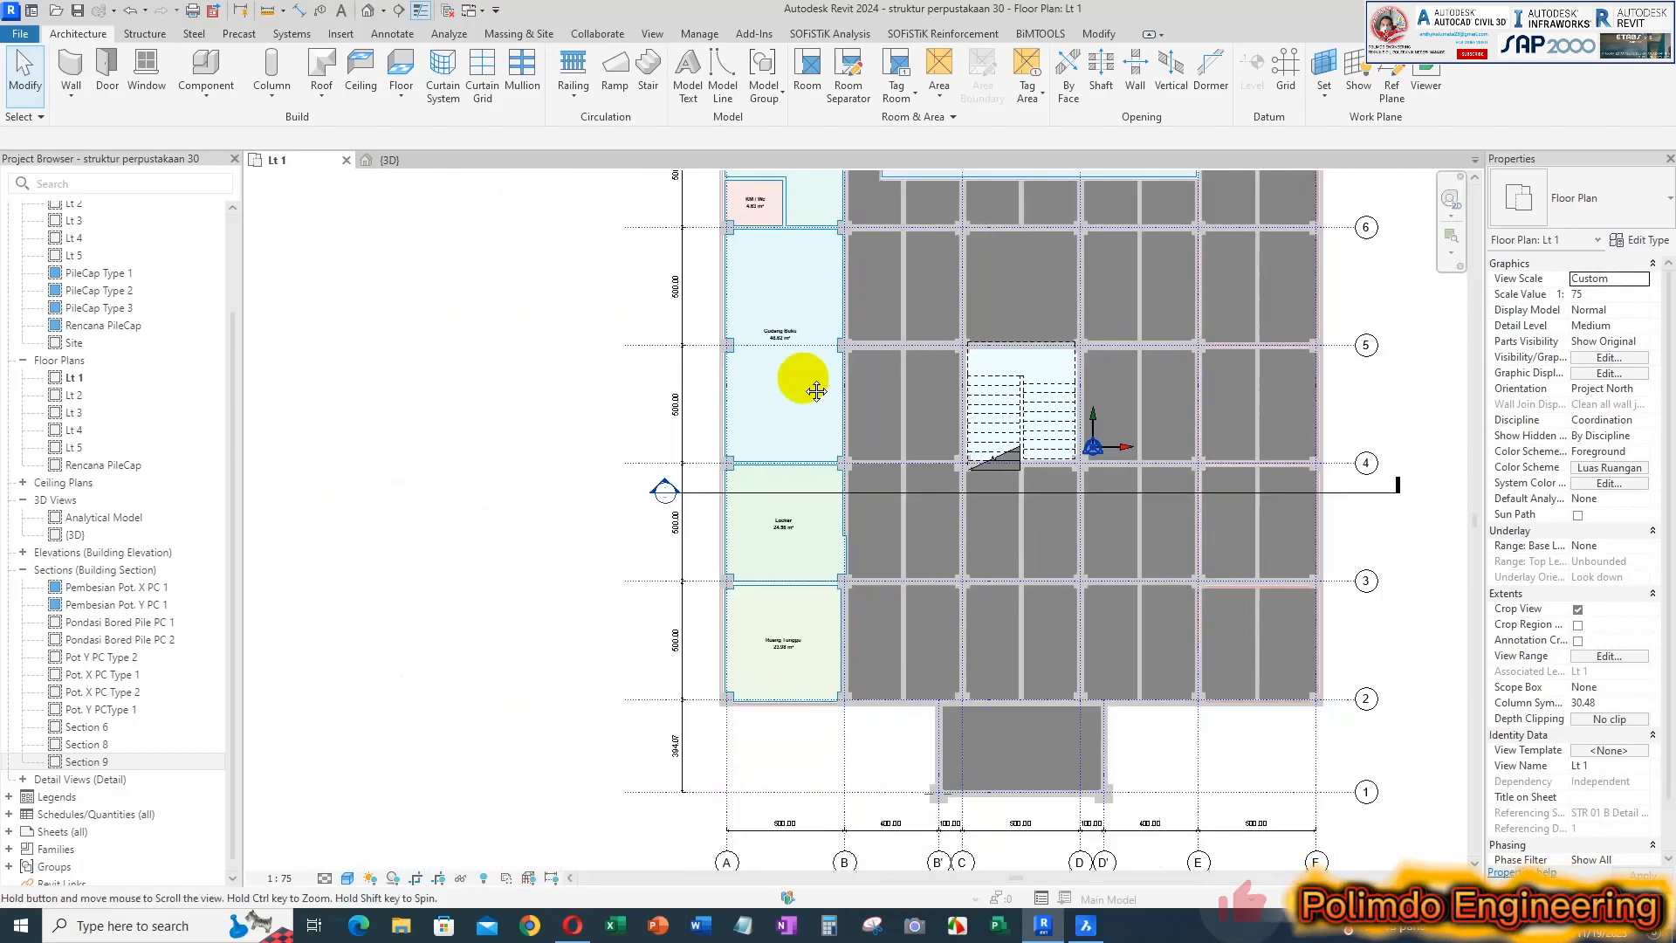
pyautogui.moveTo(801, 378); pyautogui.dragTo(771, 484, button='middle')
pyautogui.scroll(4, 705, 279)
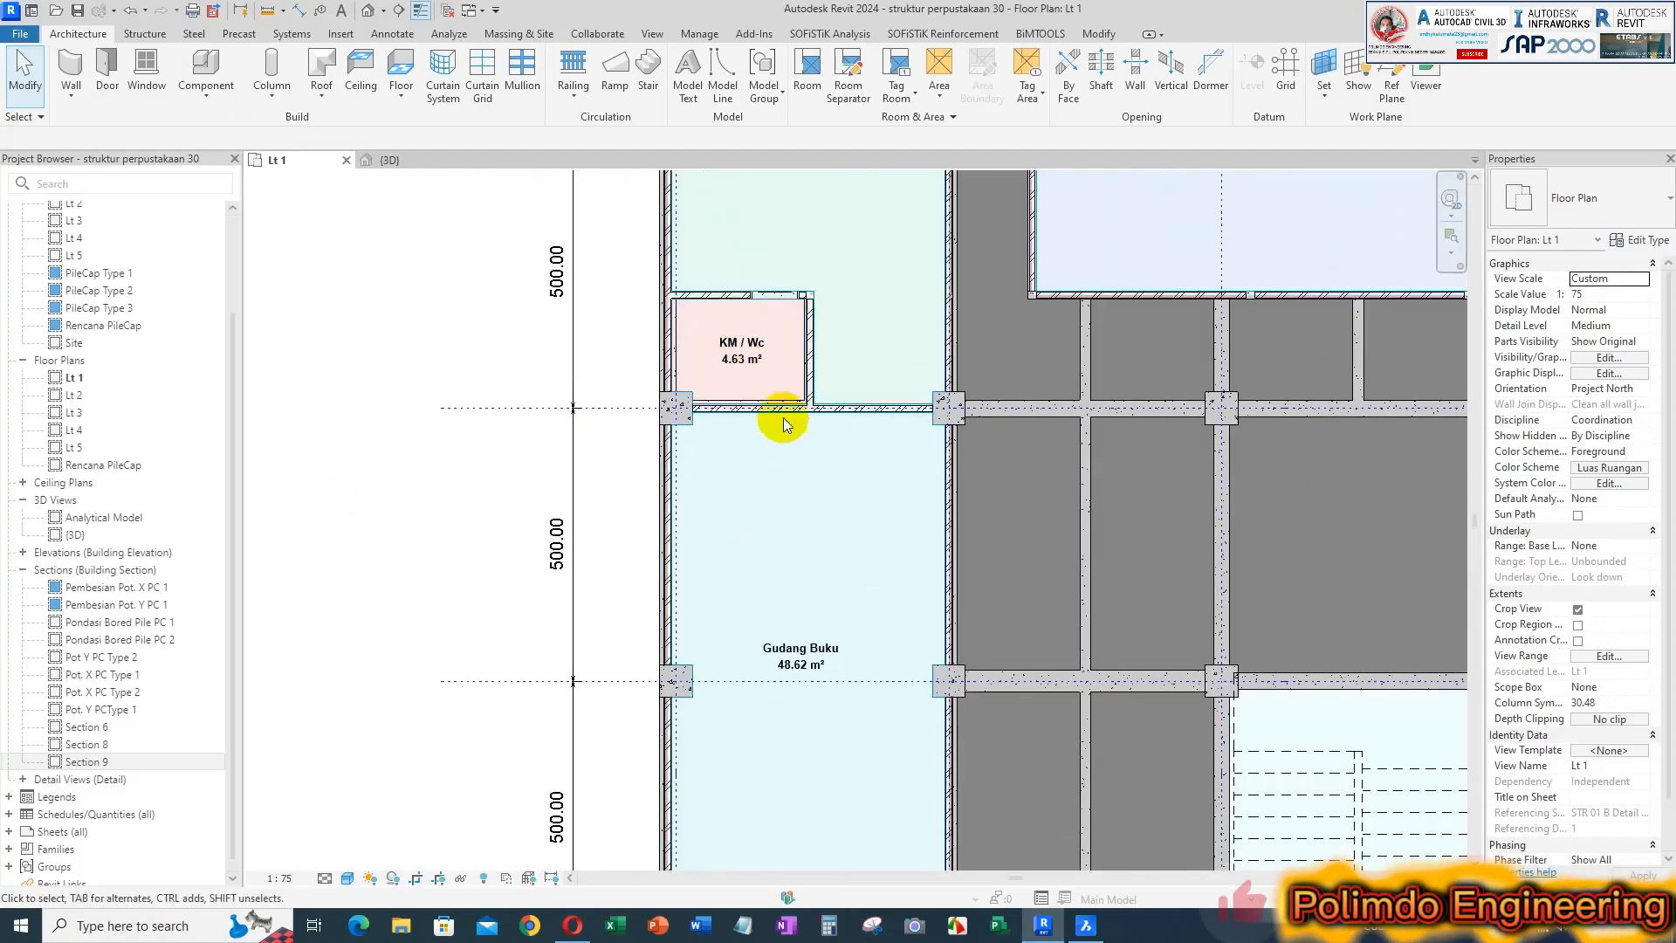
pyautogui.scroll(-3, 772, 410)
pyautogui.scroll(1, 758, 399)
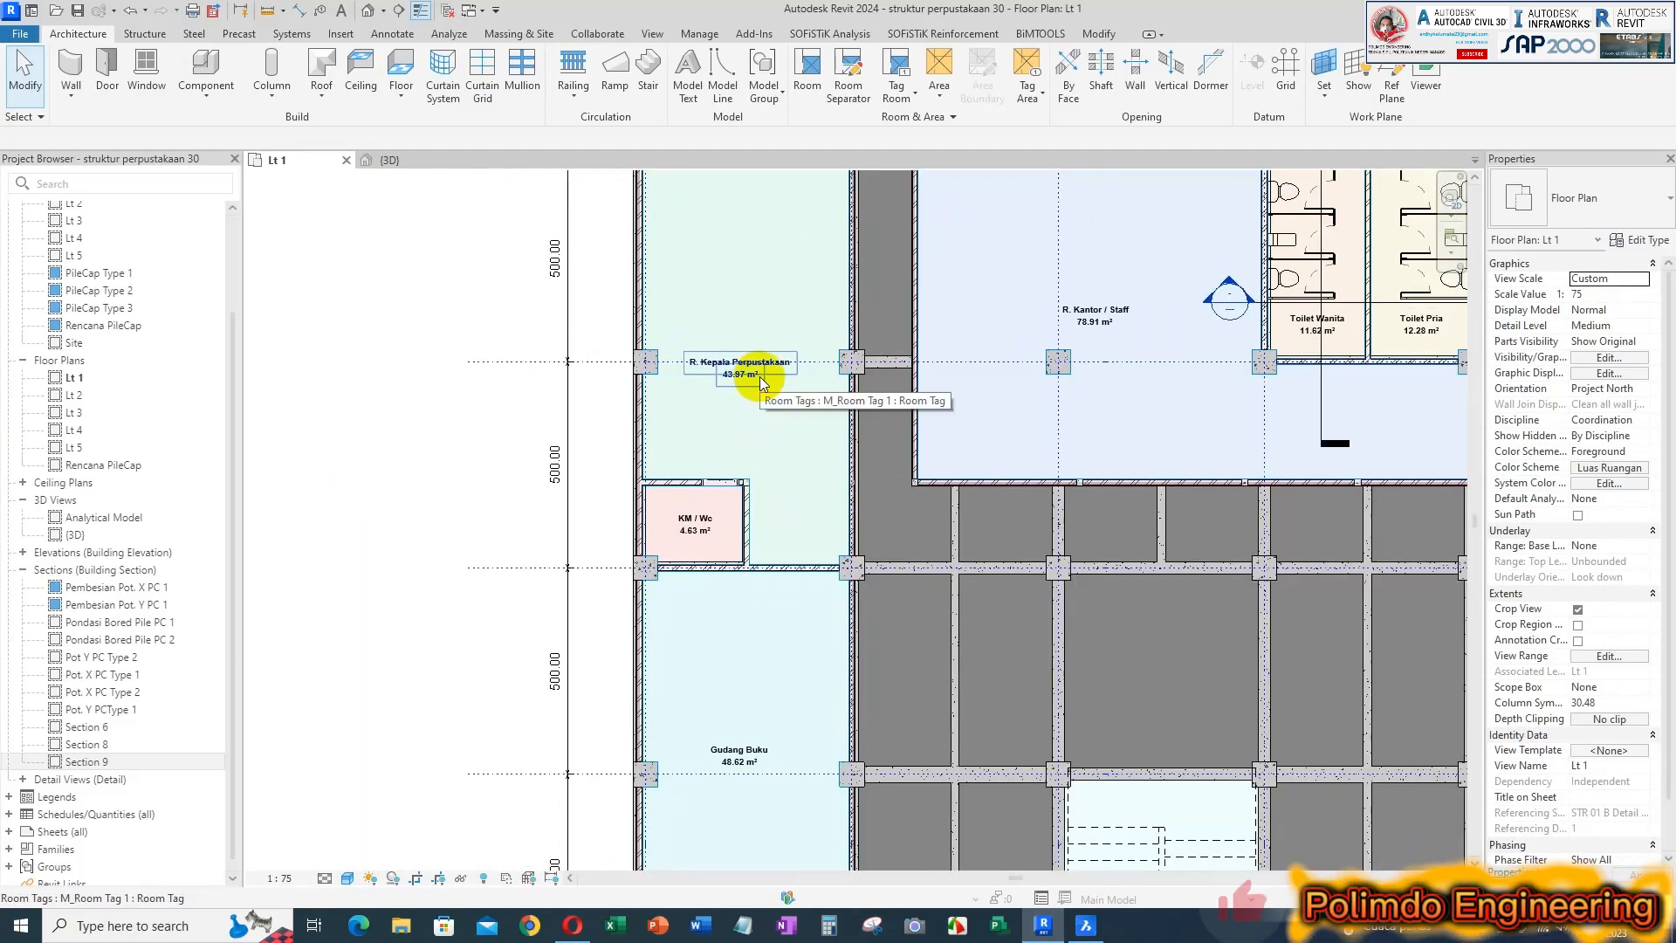
pyautogui.scroll(-1, 760, 377)
pyautogui.moveTo(1074, 365); pyautogui.dragTo(782, 386, button='middle')
pyautogui.scroll(2, 815, 351)
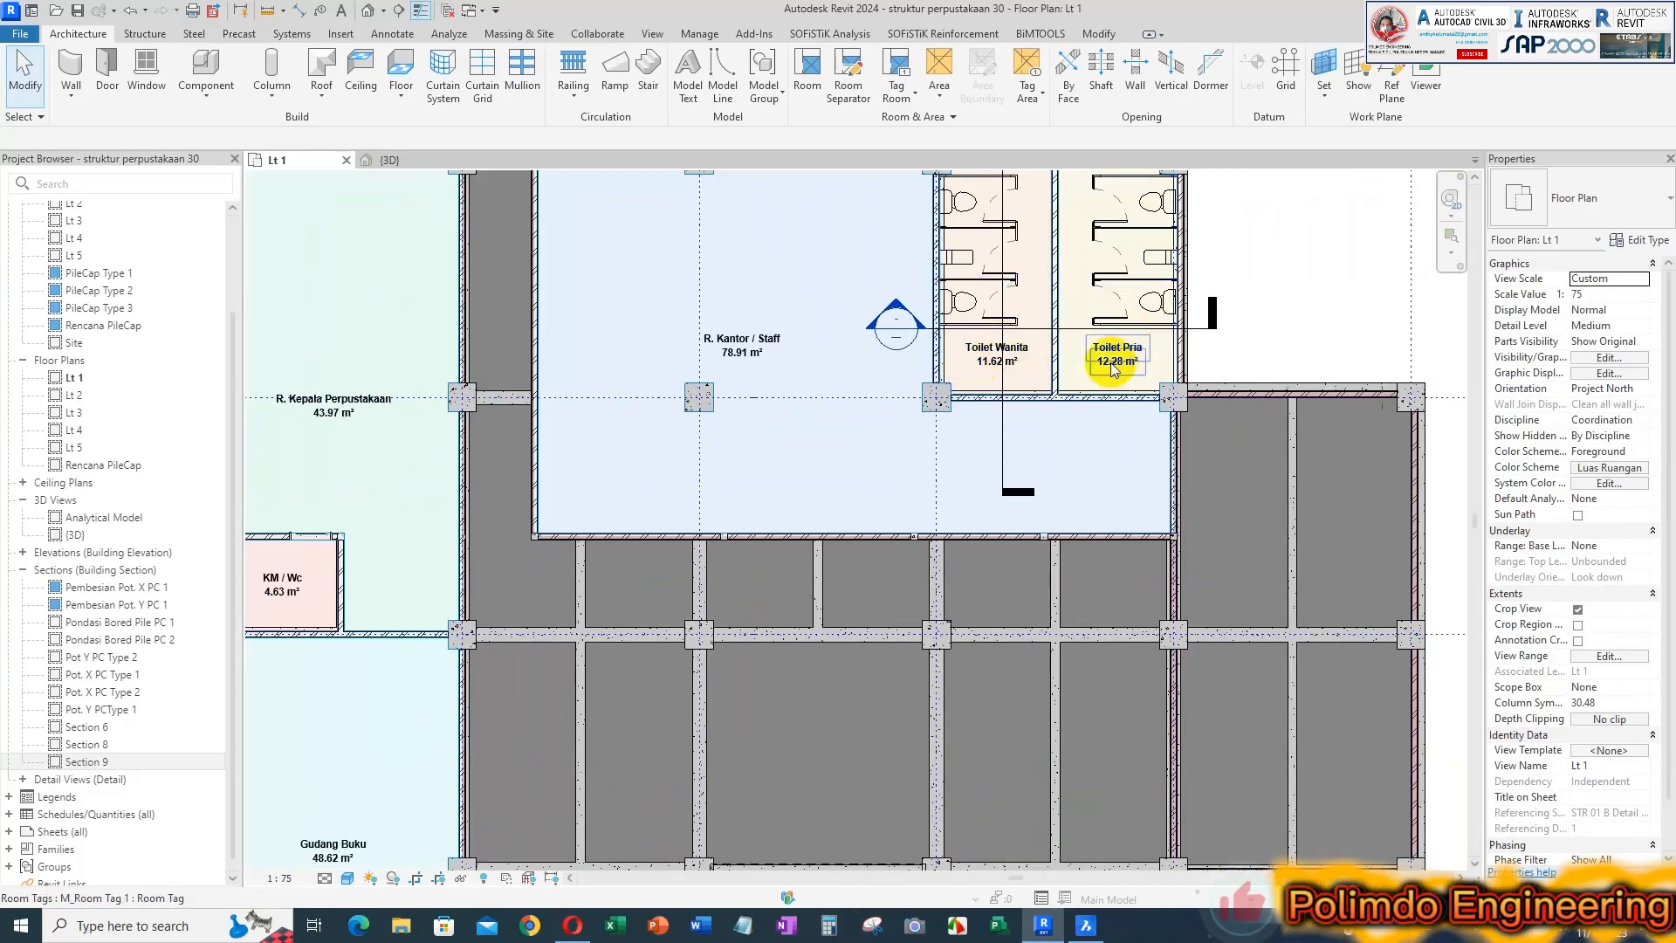
pyautogui.scroll(-1, 1107, 359)
pyautogui.scroll(-3, 1104, 367)
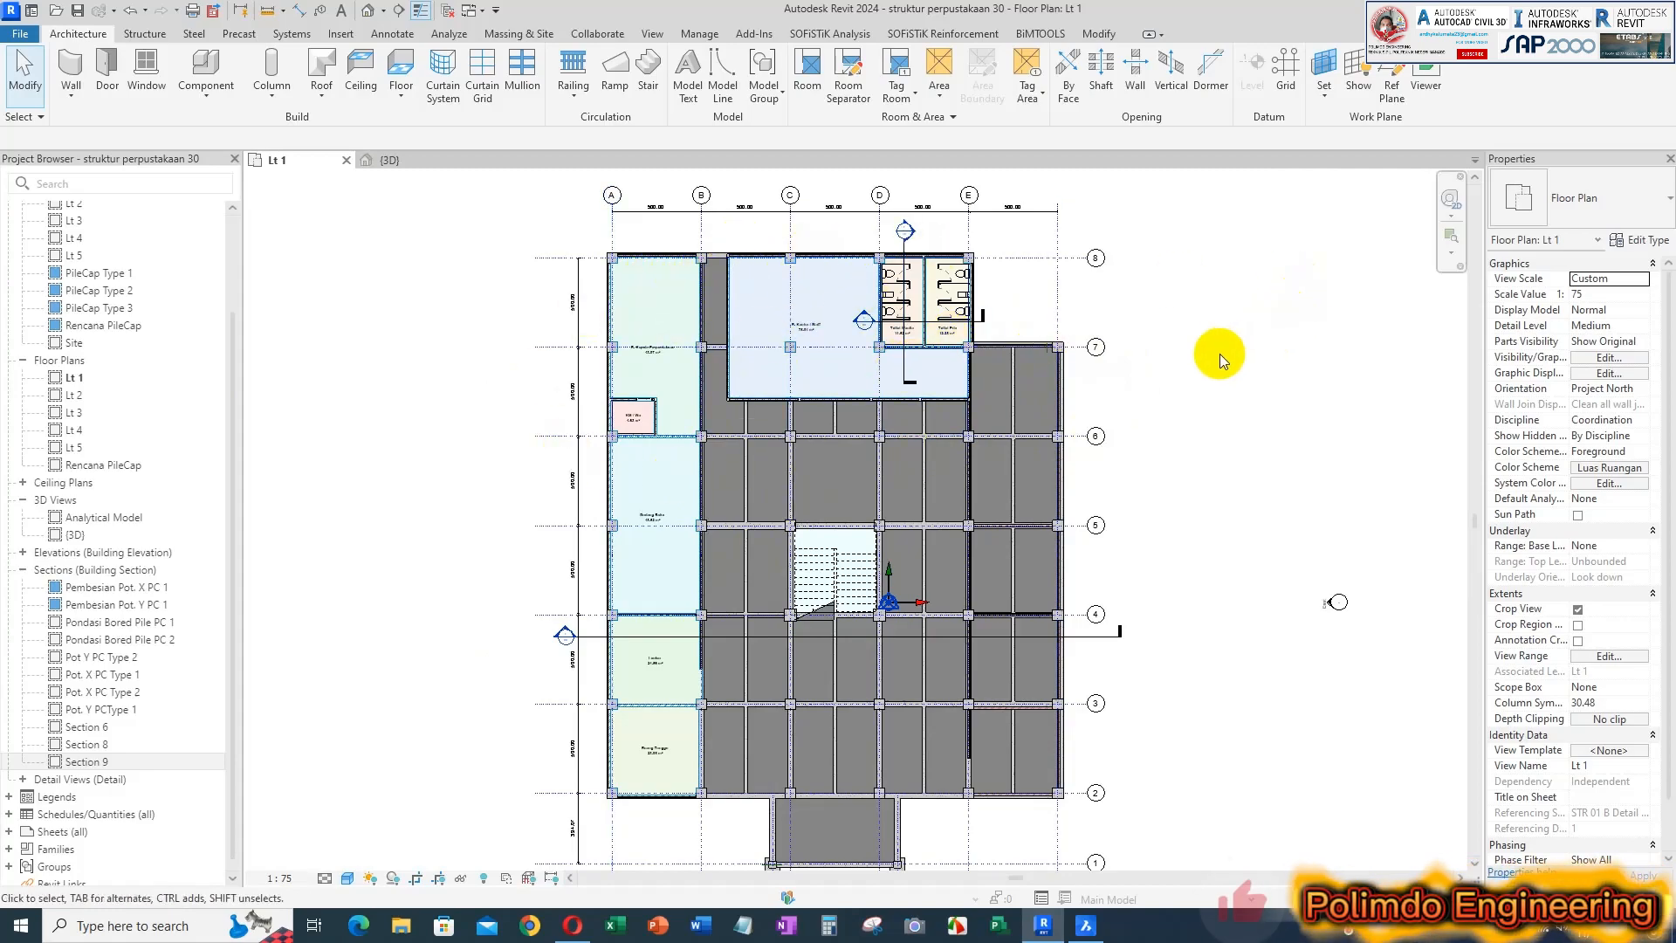
pyautogui.scroll(-3, 1229, 415)
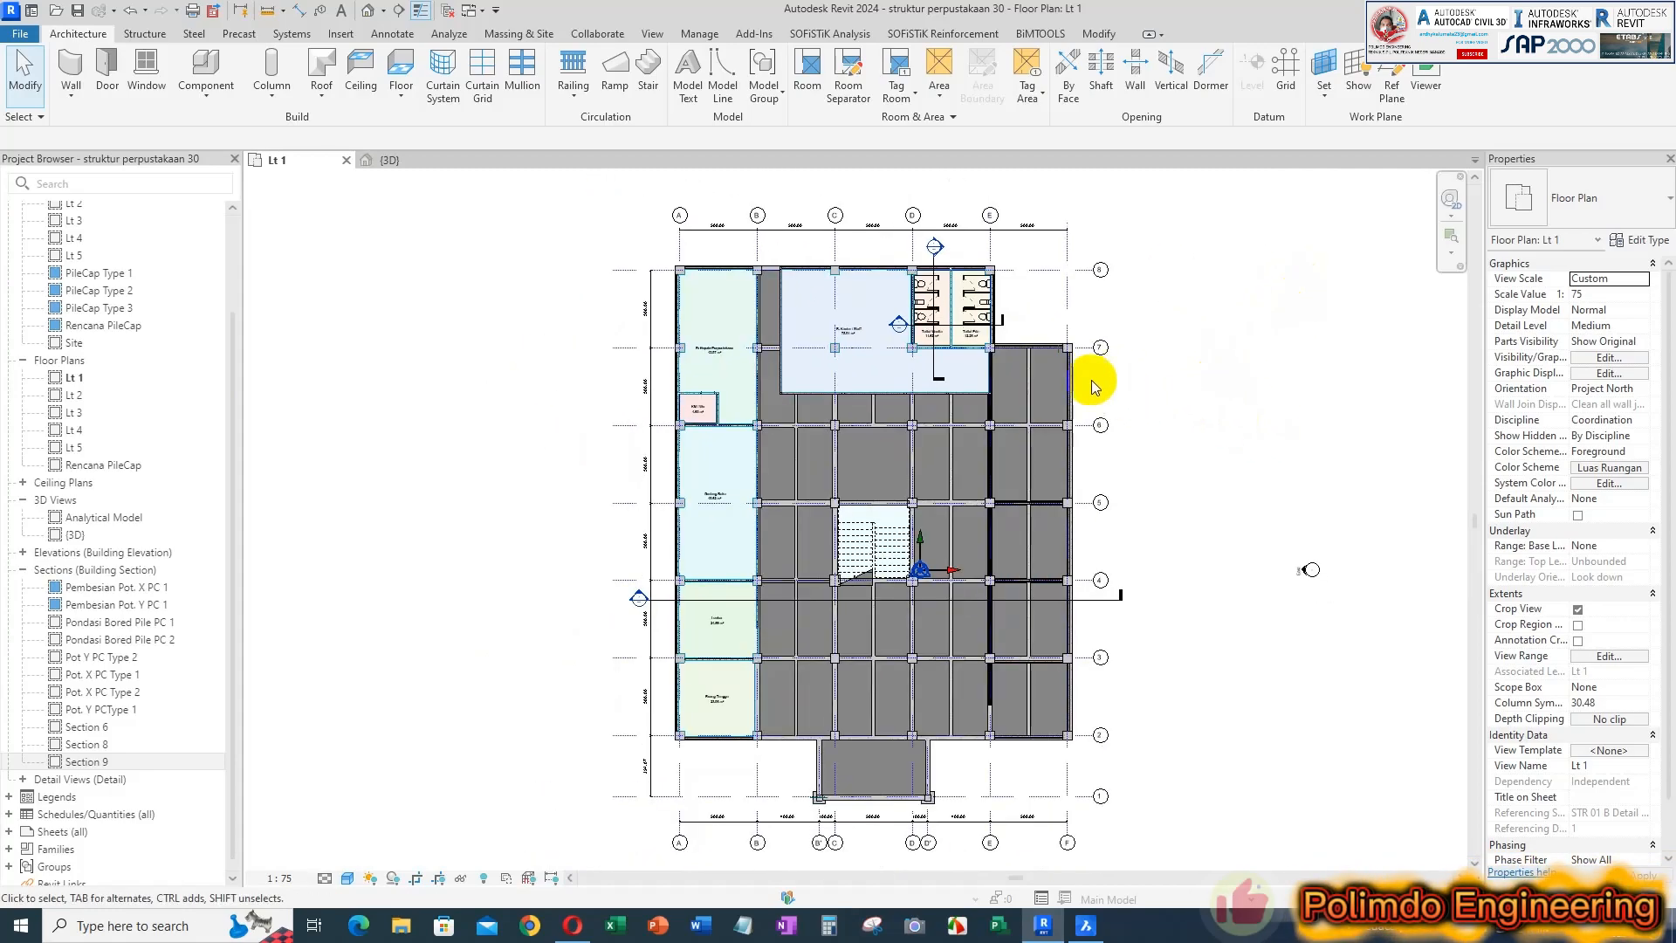
# Place a Luasan Ruangan color fill legend in the empty area east of the floor plan, near grid 7
pyautogui.moveTo(1166, 426); pyautogui.dragTo(1126, 419, button='middle')
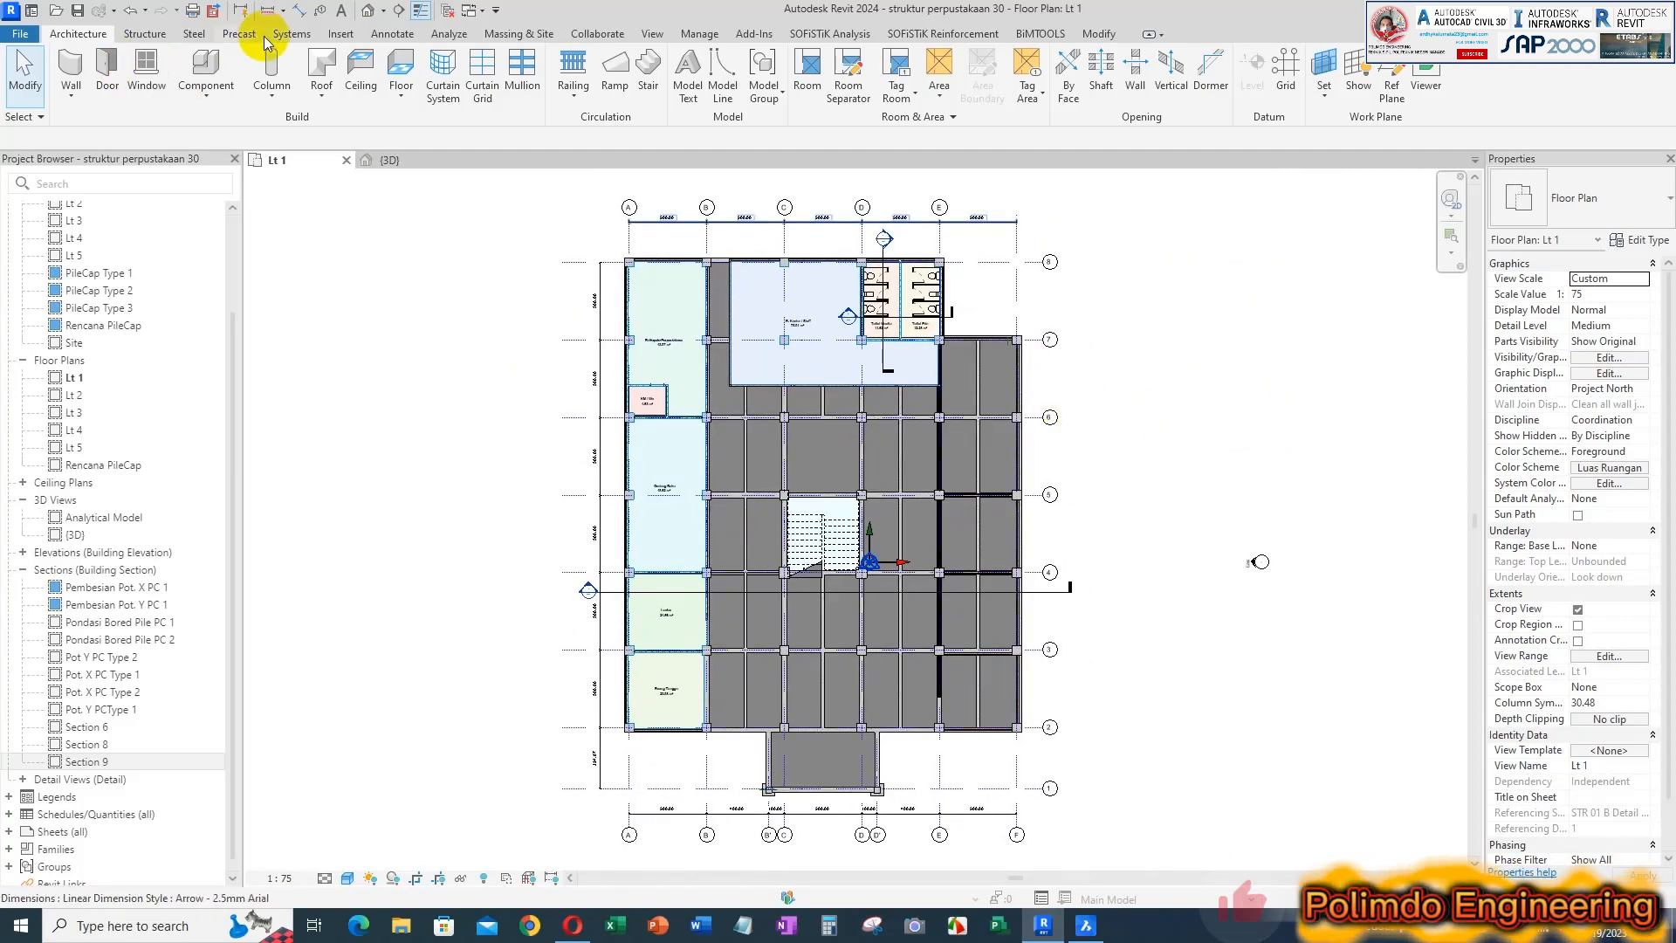
pyautogui.click(392, 34)
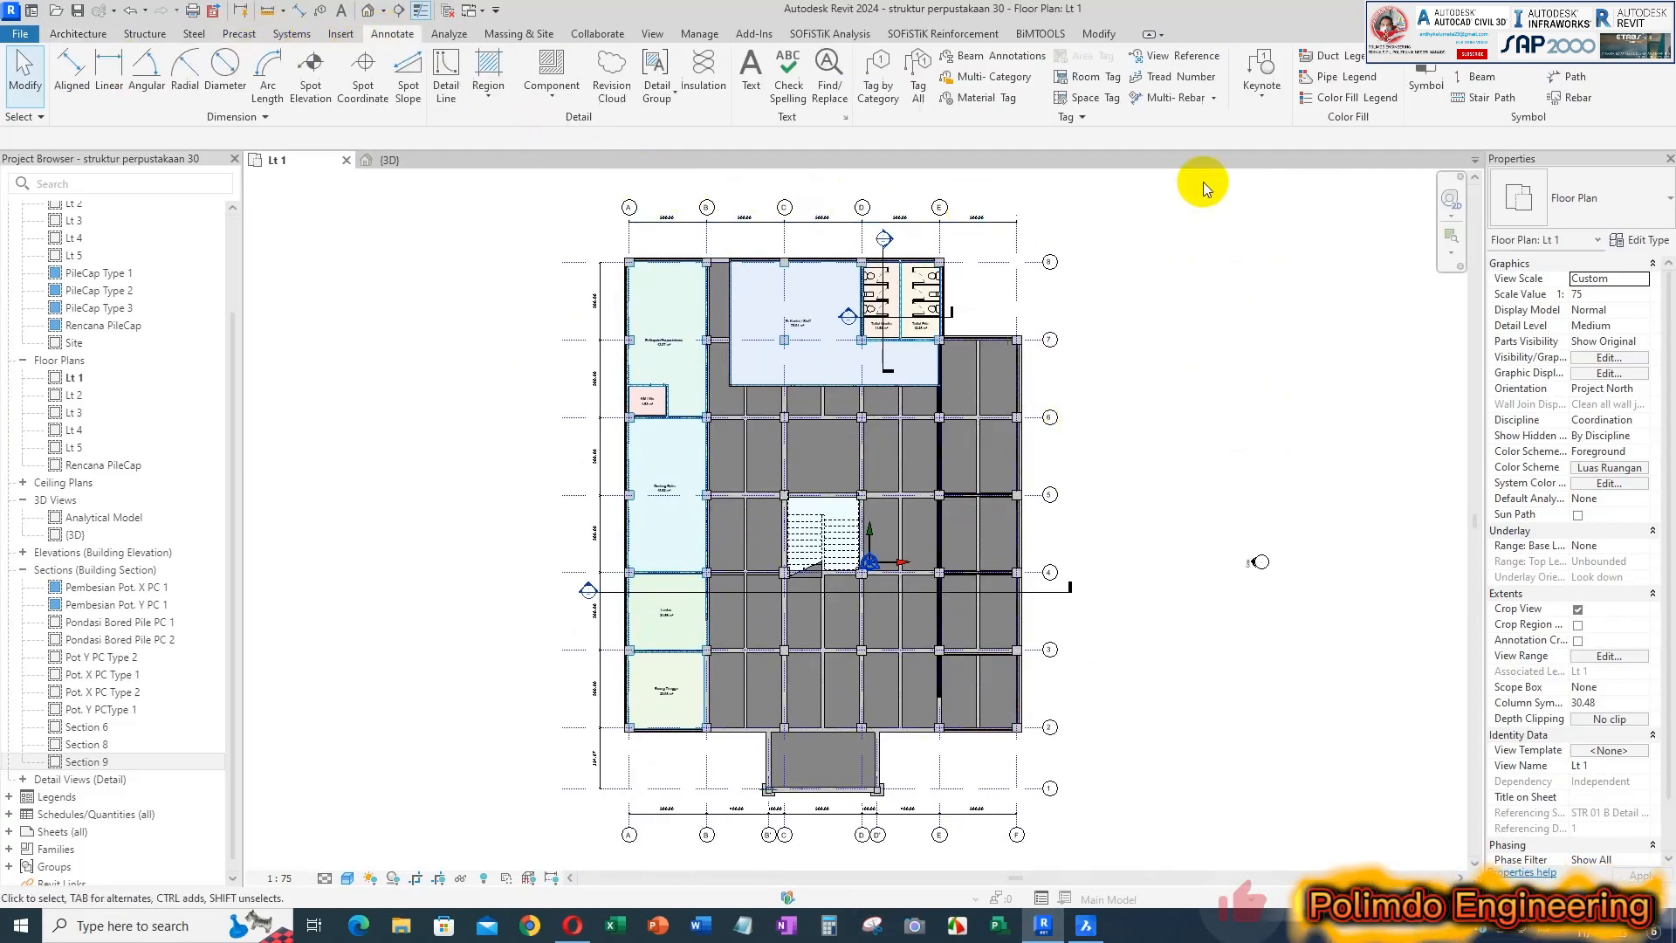
pyautogui.click(1333, 103)
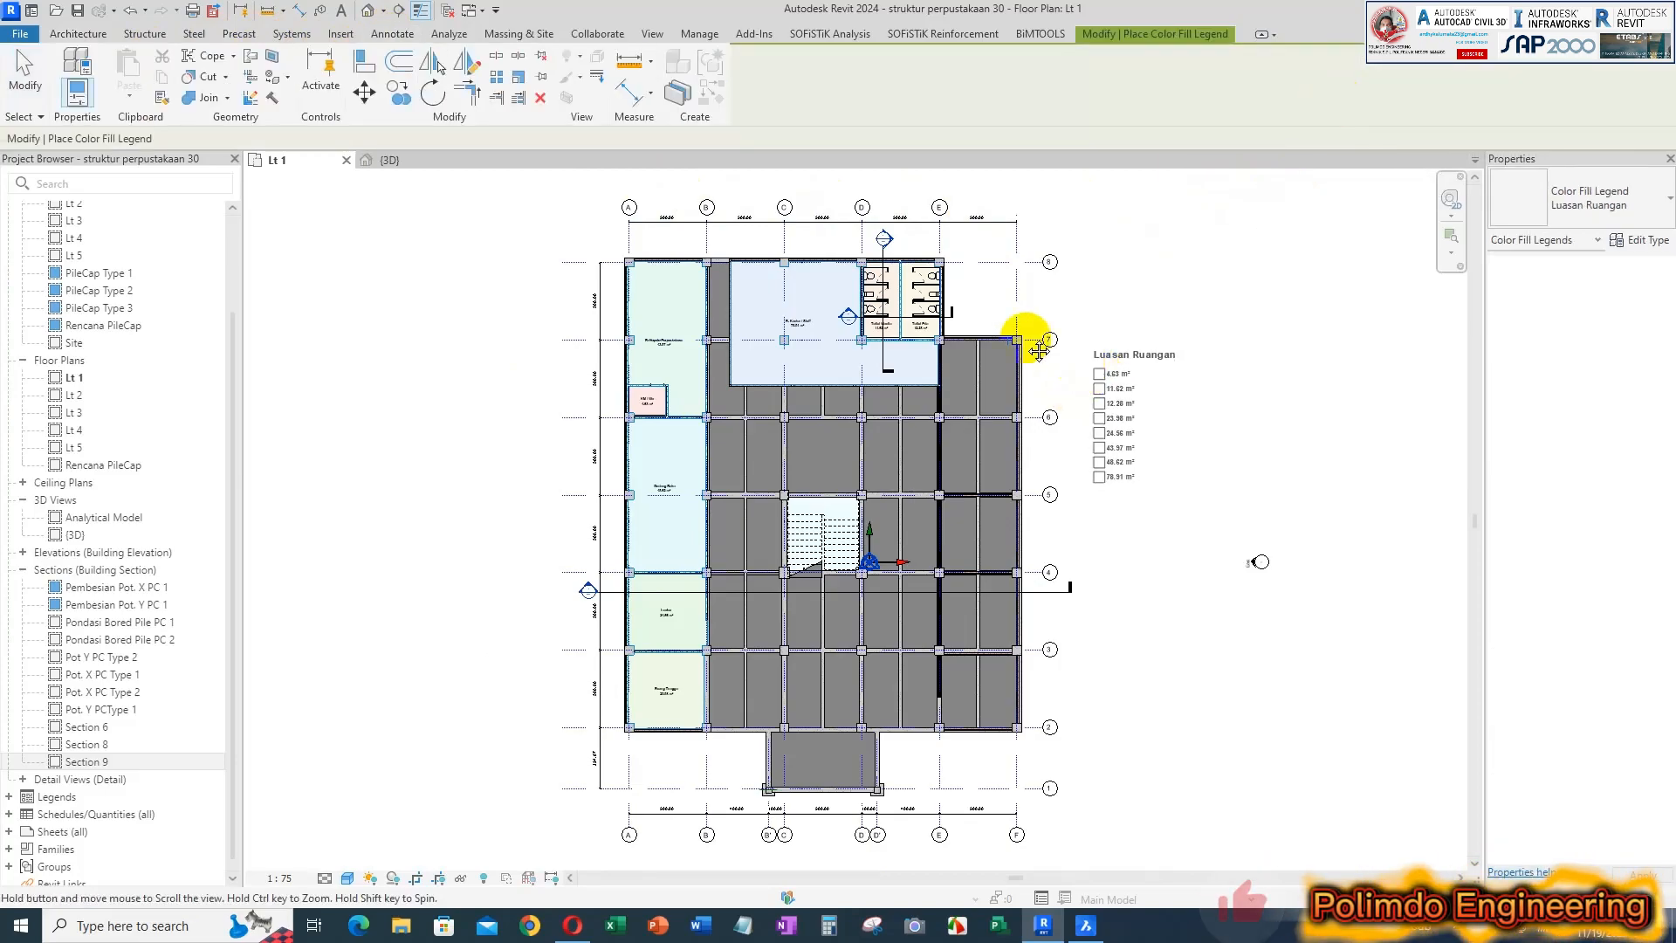
pyautogui.moveTo(1109, 389); pyautogui.dragTo(922, 314, button='middle')
pyautogui.click(920, 310)
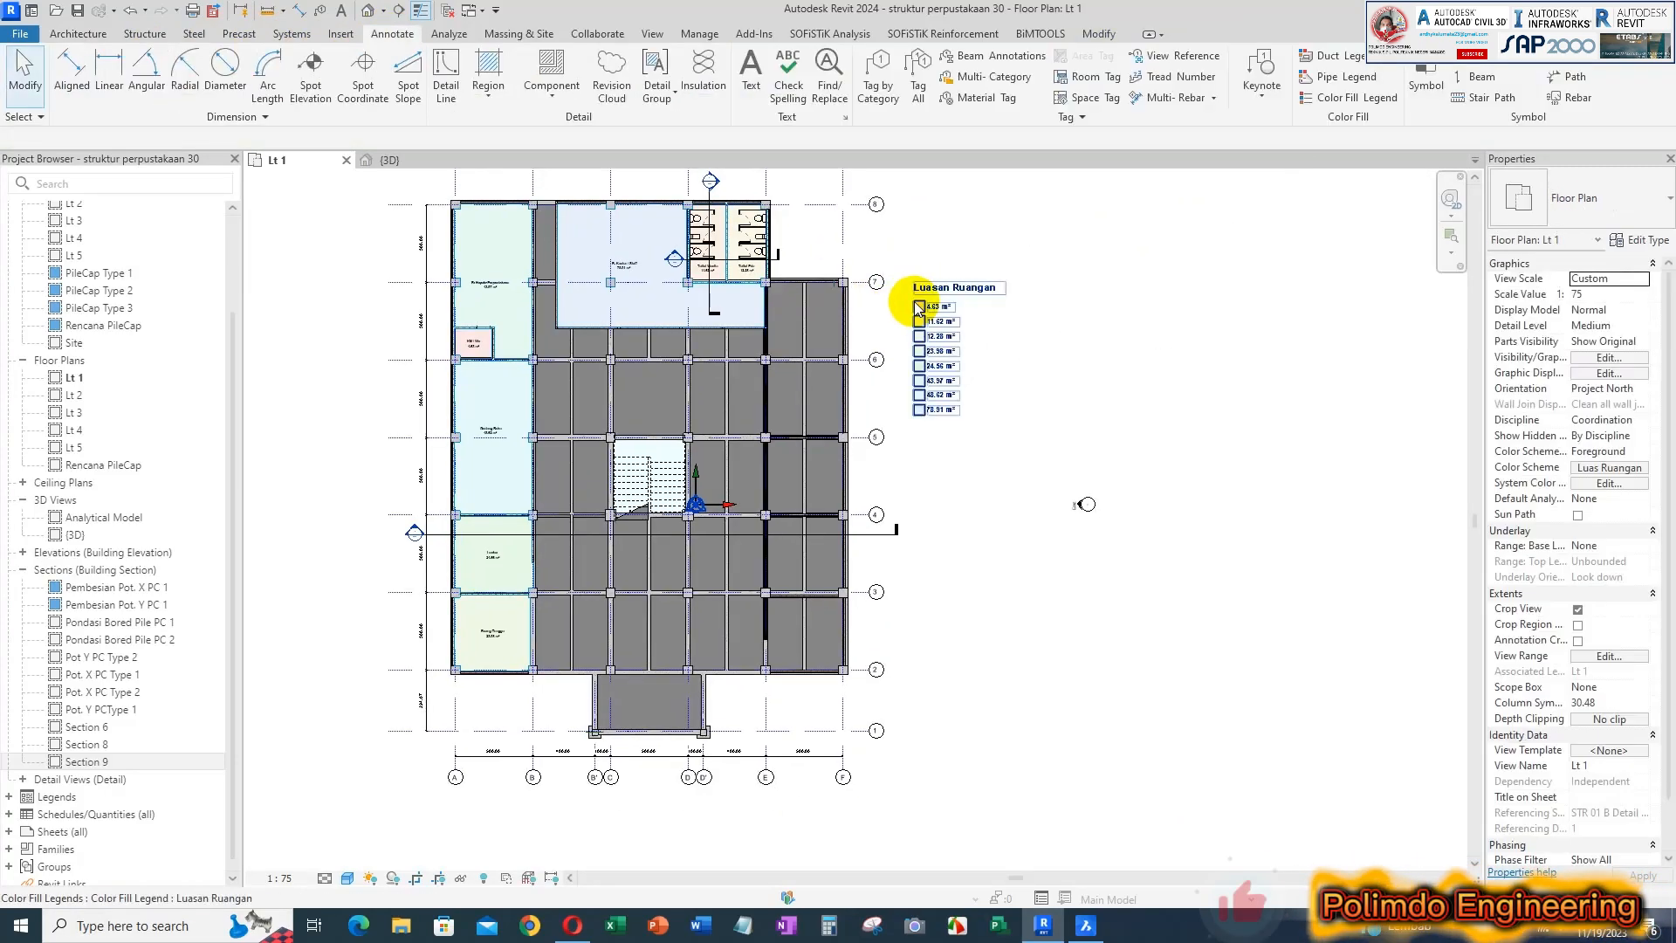
# Widen the Luasan Ruangan color fill legend by extending its column eastward
pyautogui.scroll(2, 960, 298)
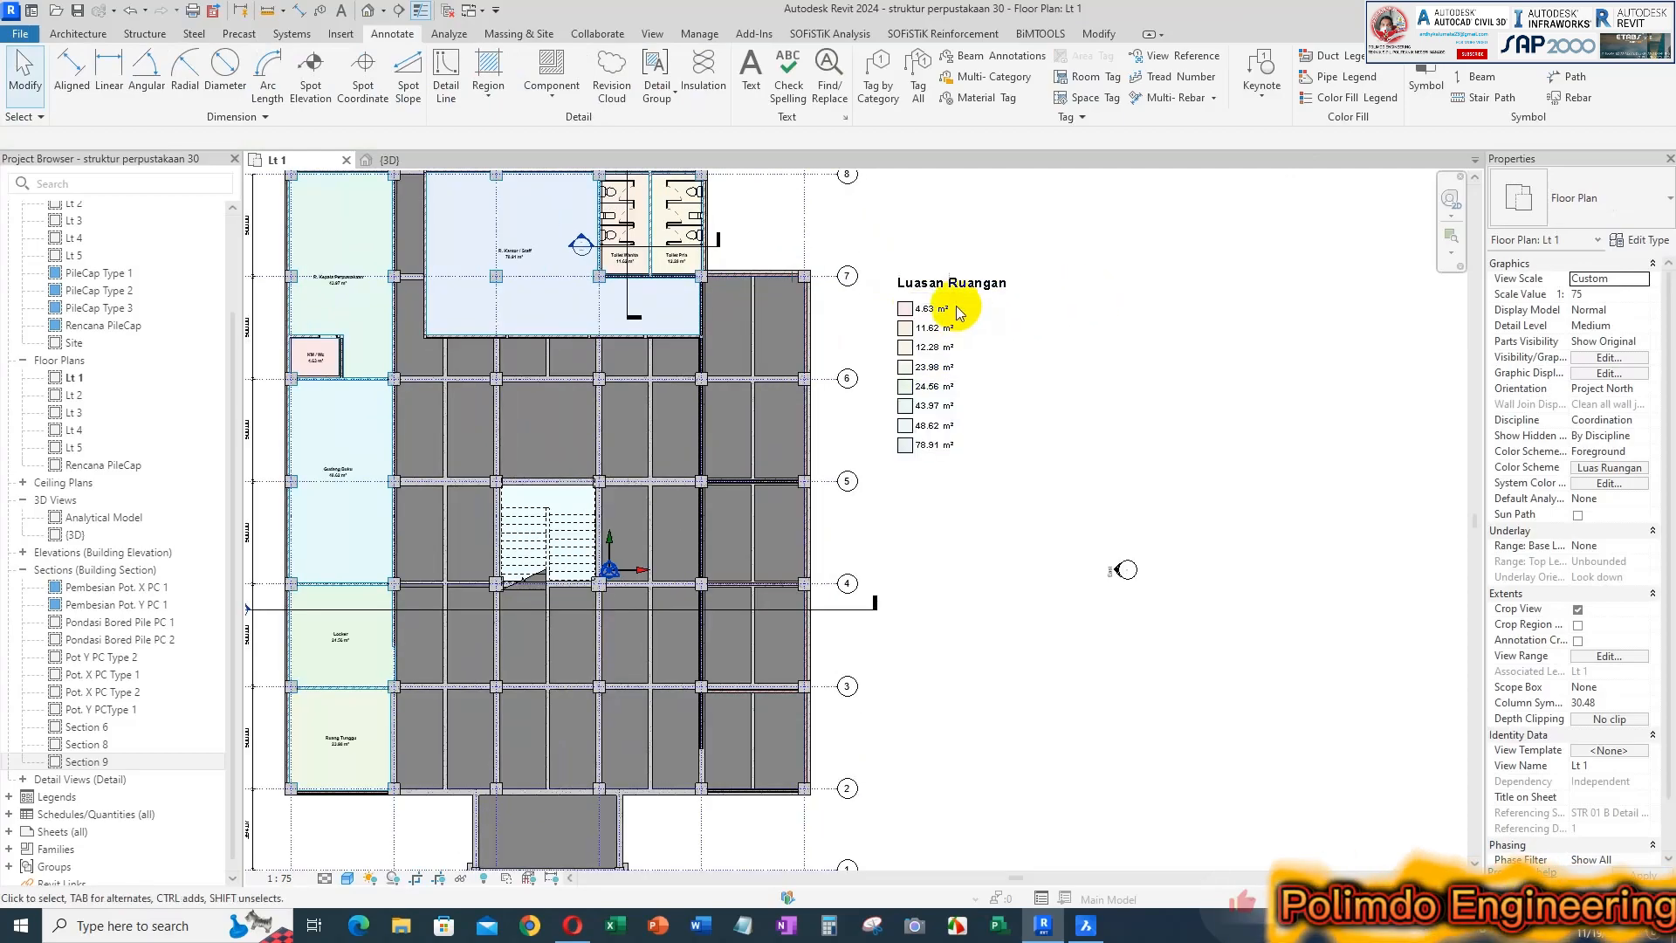
pyautogui.scroll(2, 960, 310)
pyautogui.moveTo(965, 317); pyautogui.dragTo(1150, 374, button='middle')
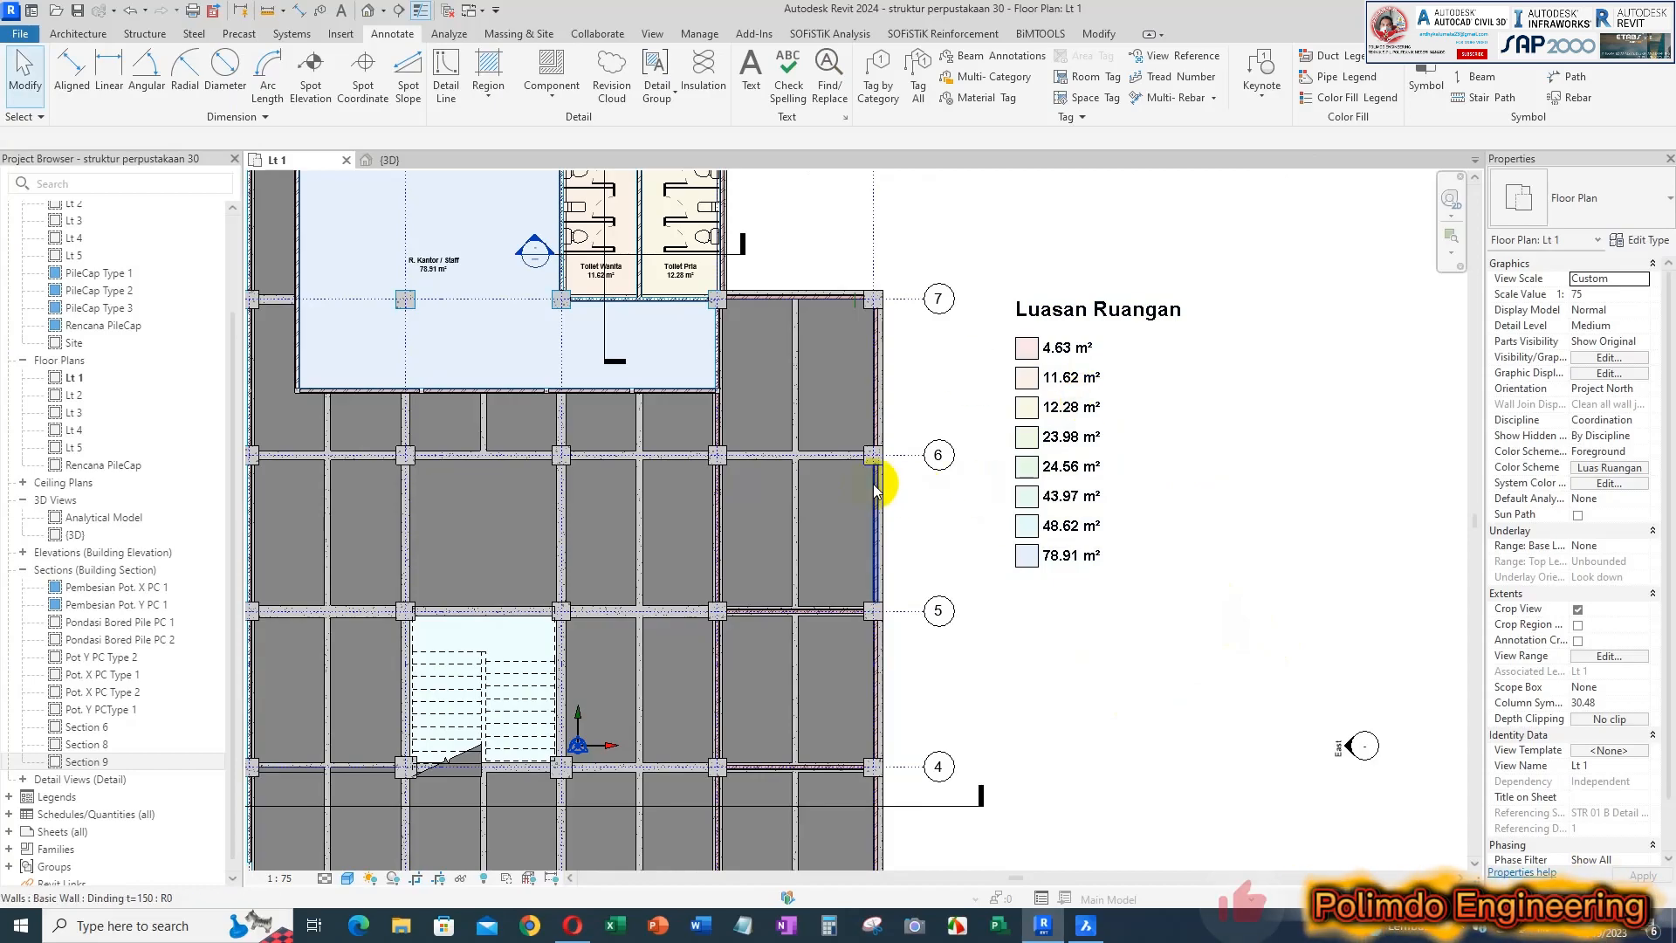
pyautogui.scroll(-2, 886, 478)
pyautogui.scroll(2, 1026, 361)
pyautogui.click(1028, 350)
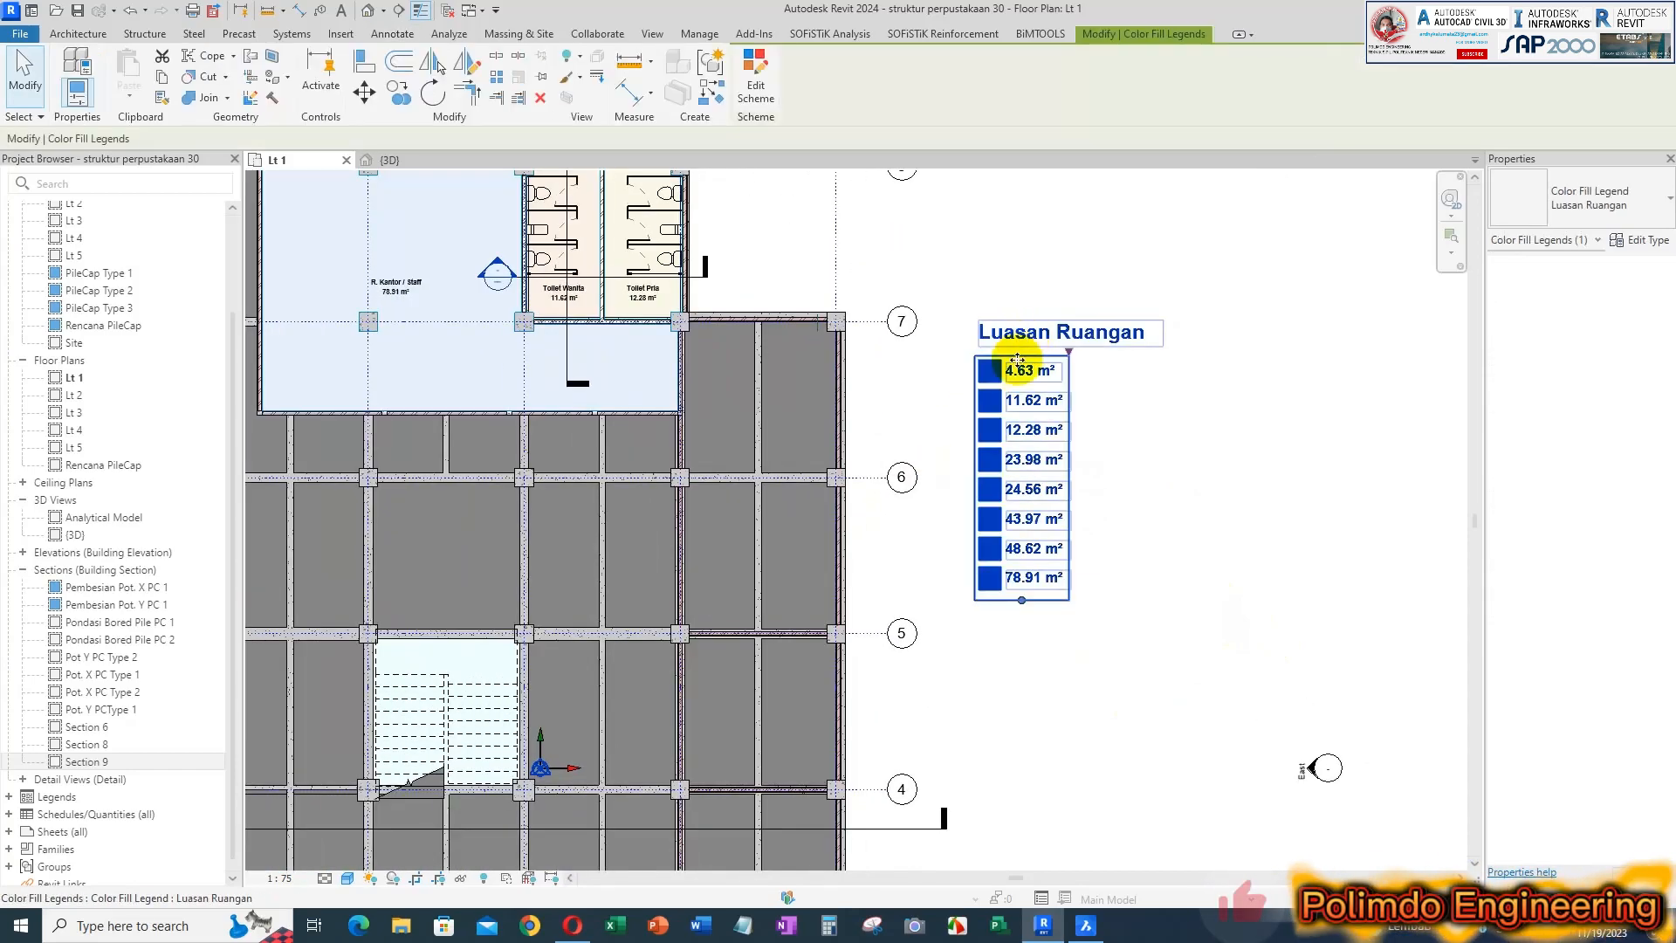
pyautogui.click(1181, 453)
pyautogui.click(969, 506)
pyautogui.moveTo(1070, 353); pyautogui.dragTo(1176, 355)
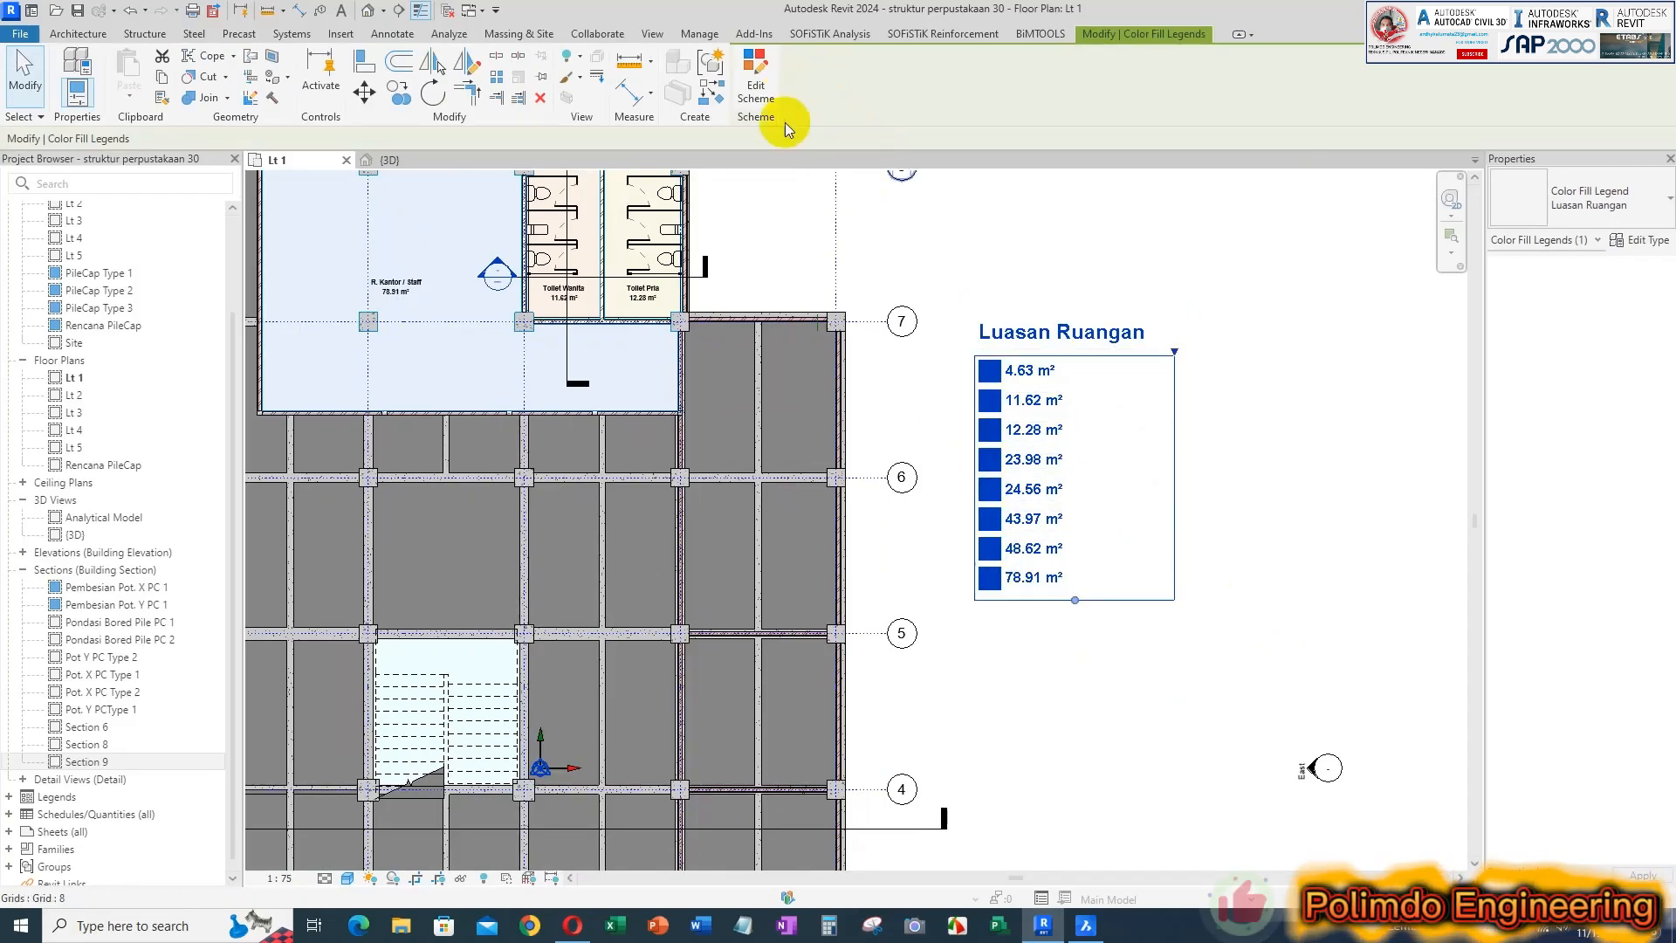
# Change the legend's room color scheme to Nama Ruangan and apply it to the floor plan
pyautogui.scroll(-4, 978, 247)
pyautogui.click(752, 81)
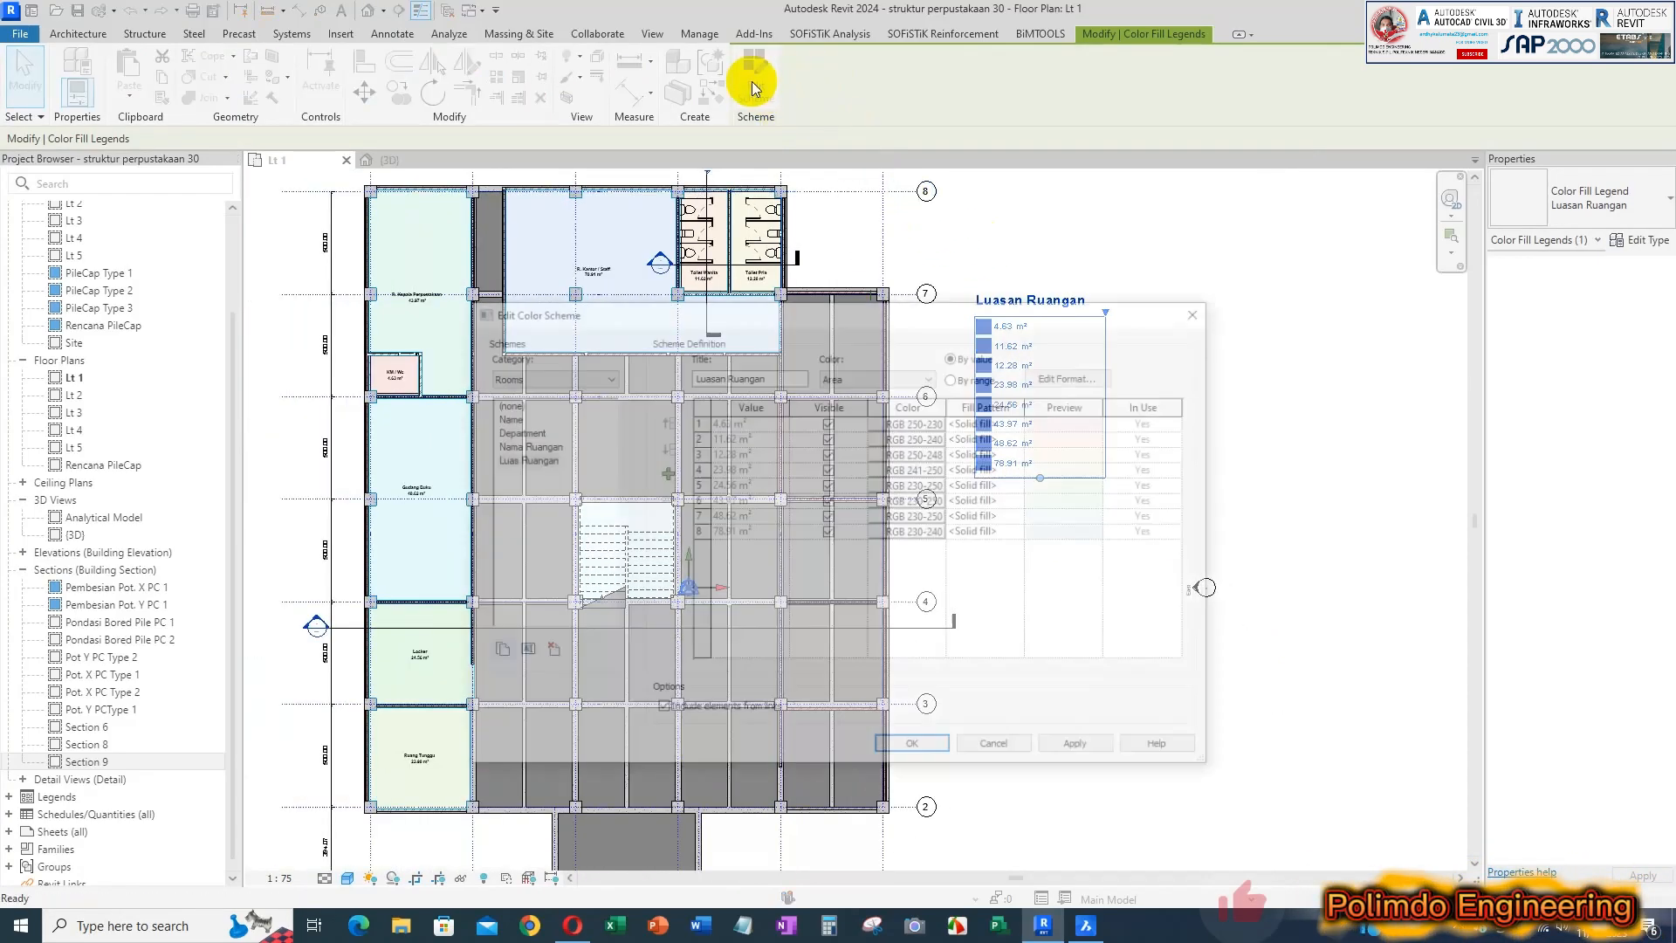
pyautogui.click(540, 447)
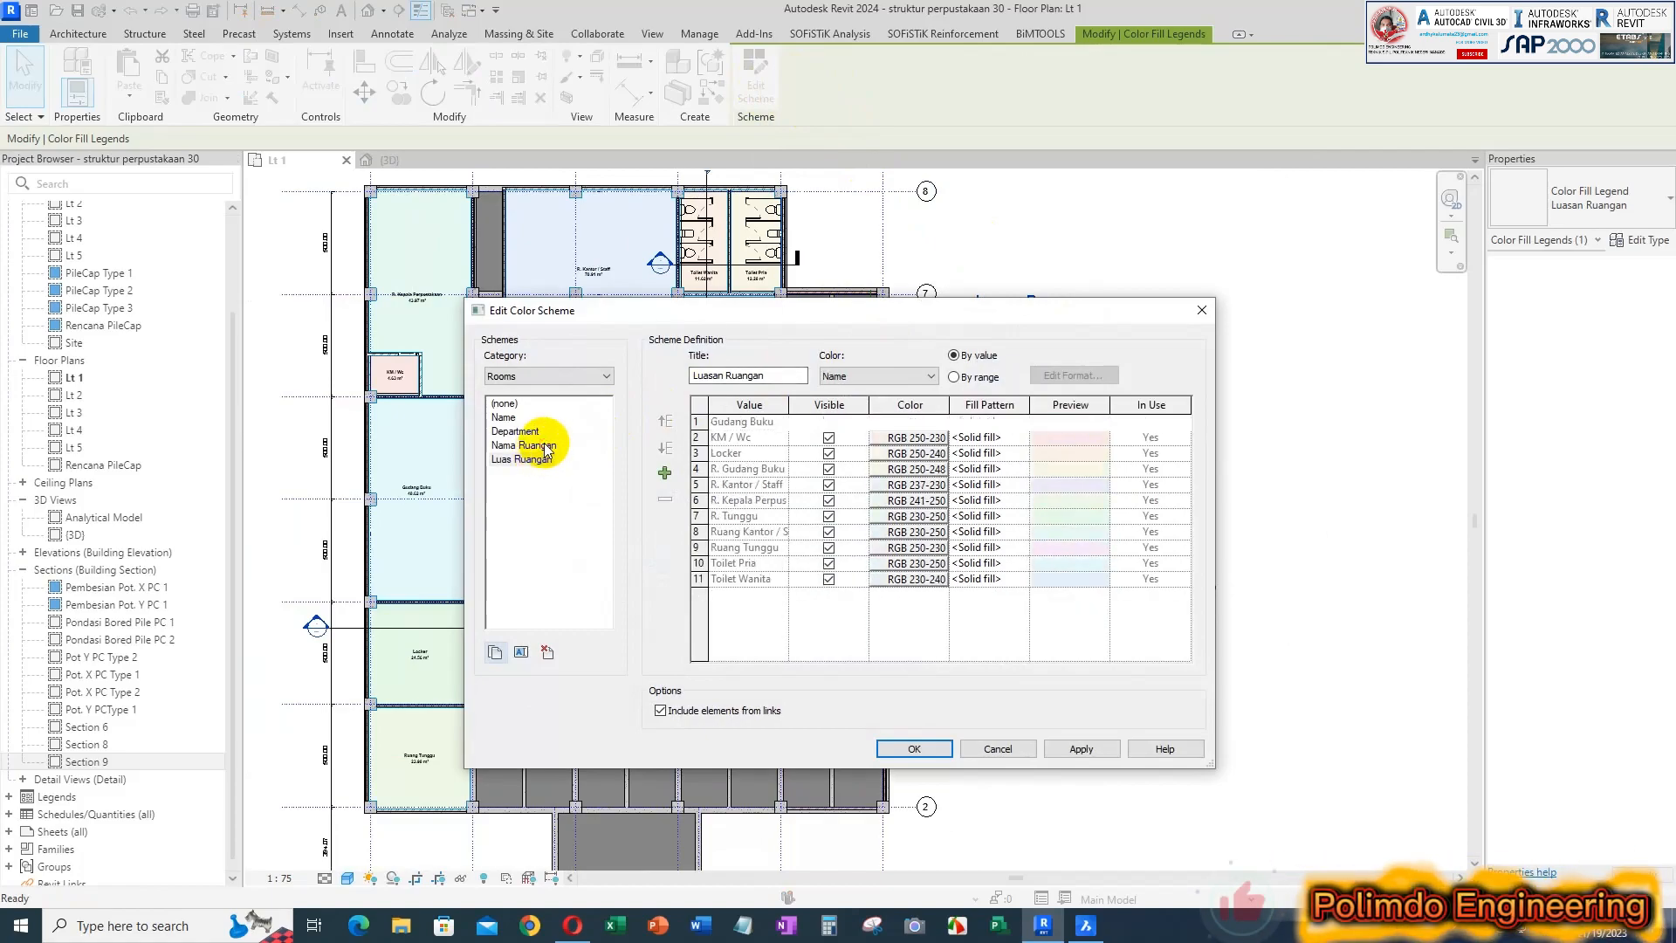
pyautogui.click(1100, 756)
pyautogui.click(914, 749)
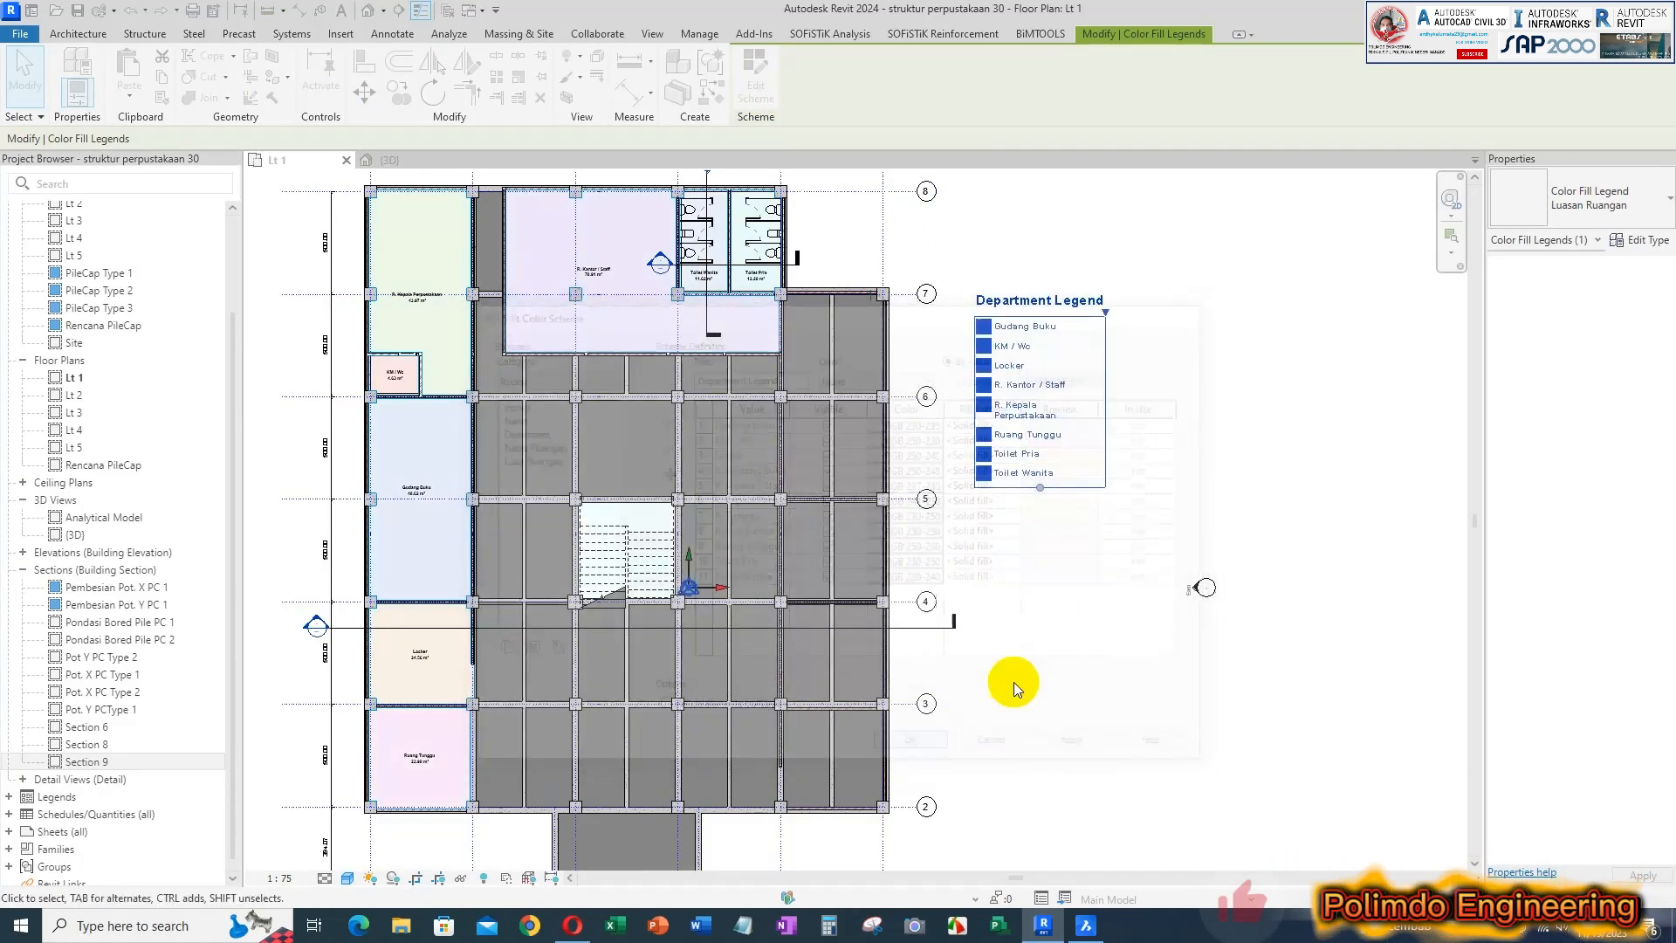
pyautogui.click(1133, 414)
# Widen the Department Legend's column so that R. Kepala Perpustakaan fits on one line
pyautogui.scroll(2, 1104, 336)
pyautogui.click(1106, 325)
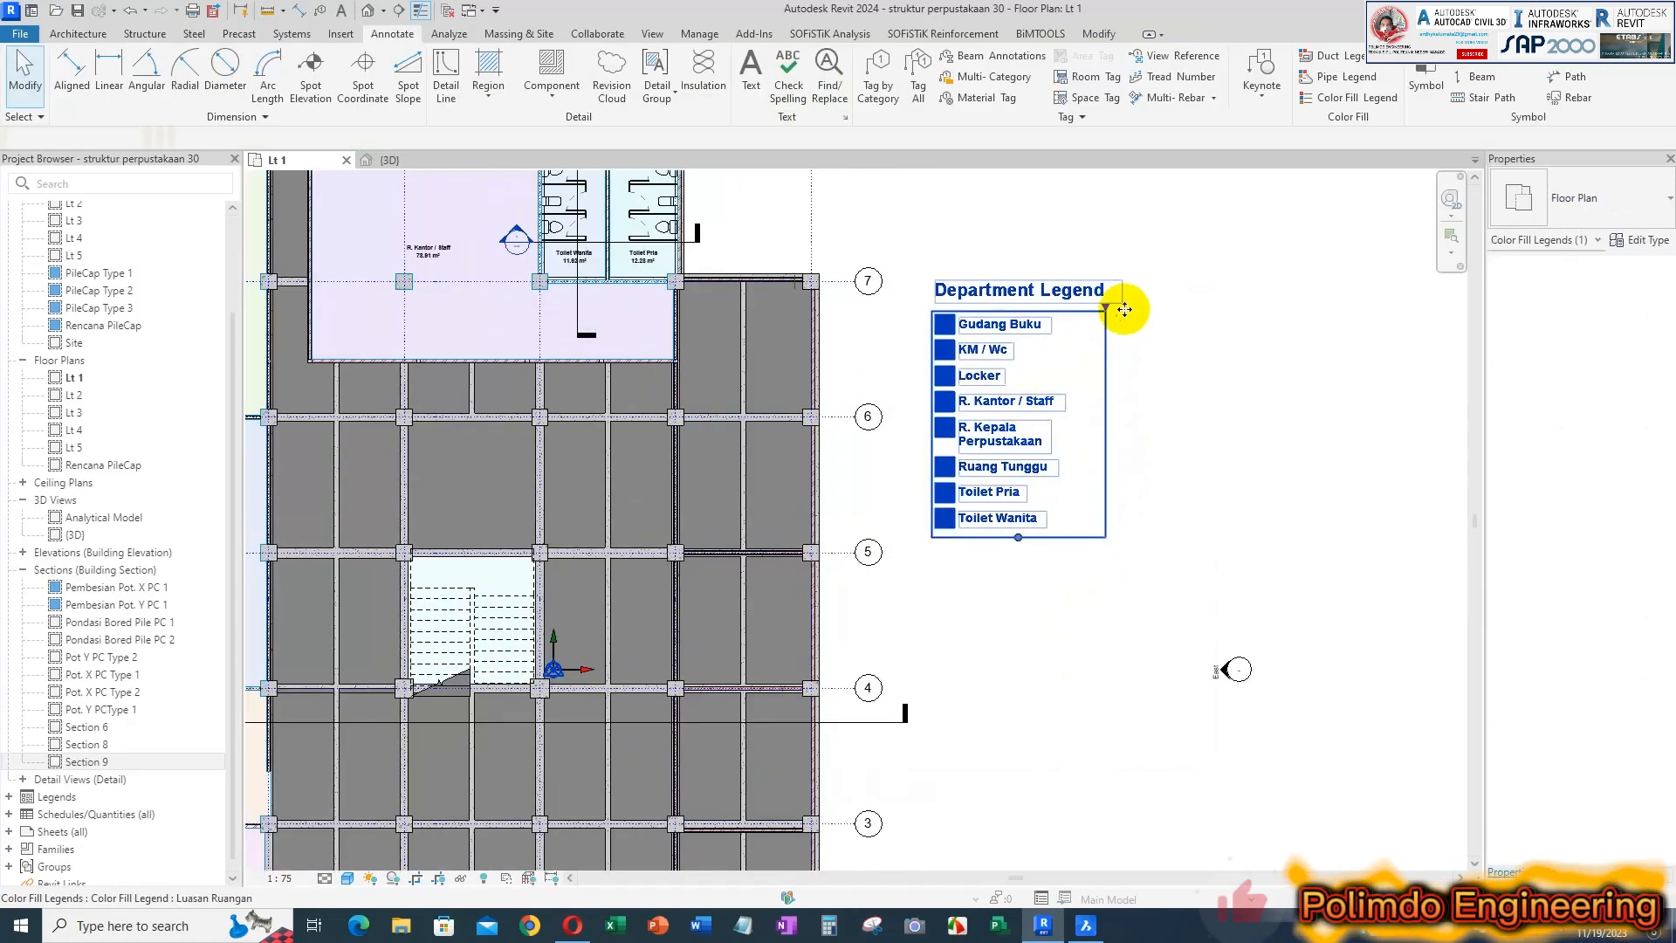
pyautogui.moveTo(1103, 300); pyautogui.dragTo(1167, 300)
pyautogui.click(1030, 584)
pyautogui.moveTo(1030, 585); pyautogui.dragTo(1142, 674, button='middle')
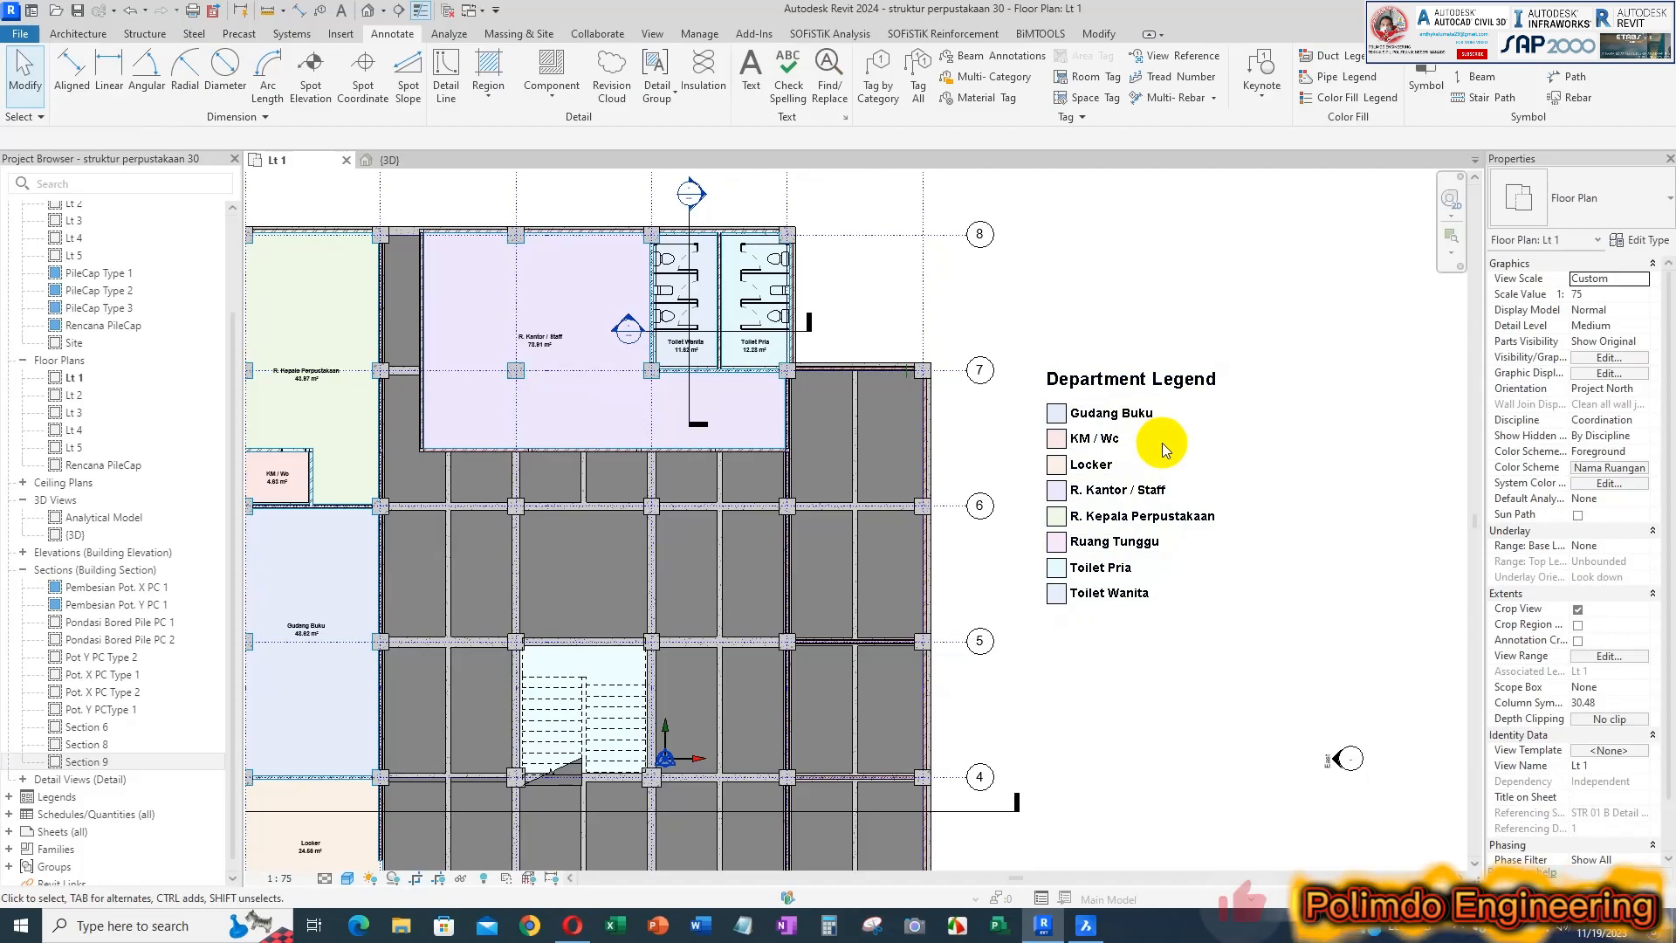
# Review the color-filled rooms, their name and area tags, and the Department Legend across the whole Lt 1 floor plan
pyautogui.moveTo(1161, 442); pyautogui.dragTo(1167, 382, button='middle')
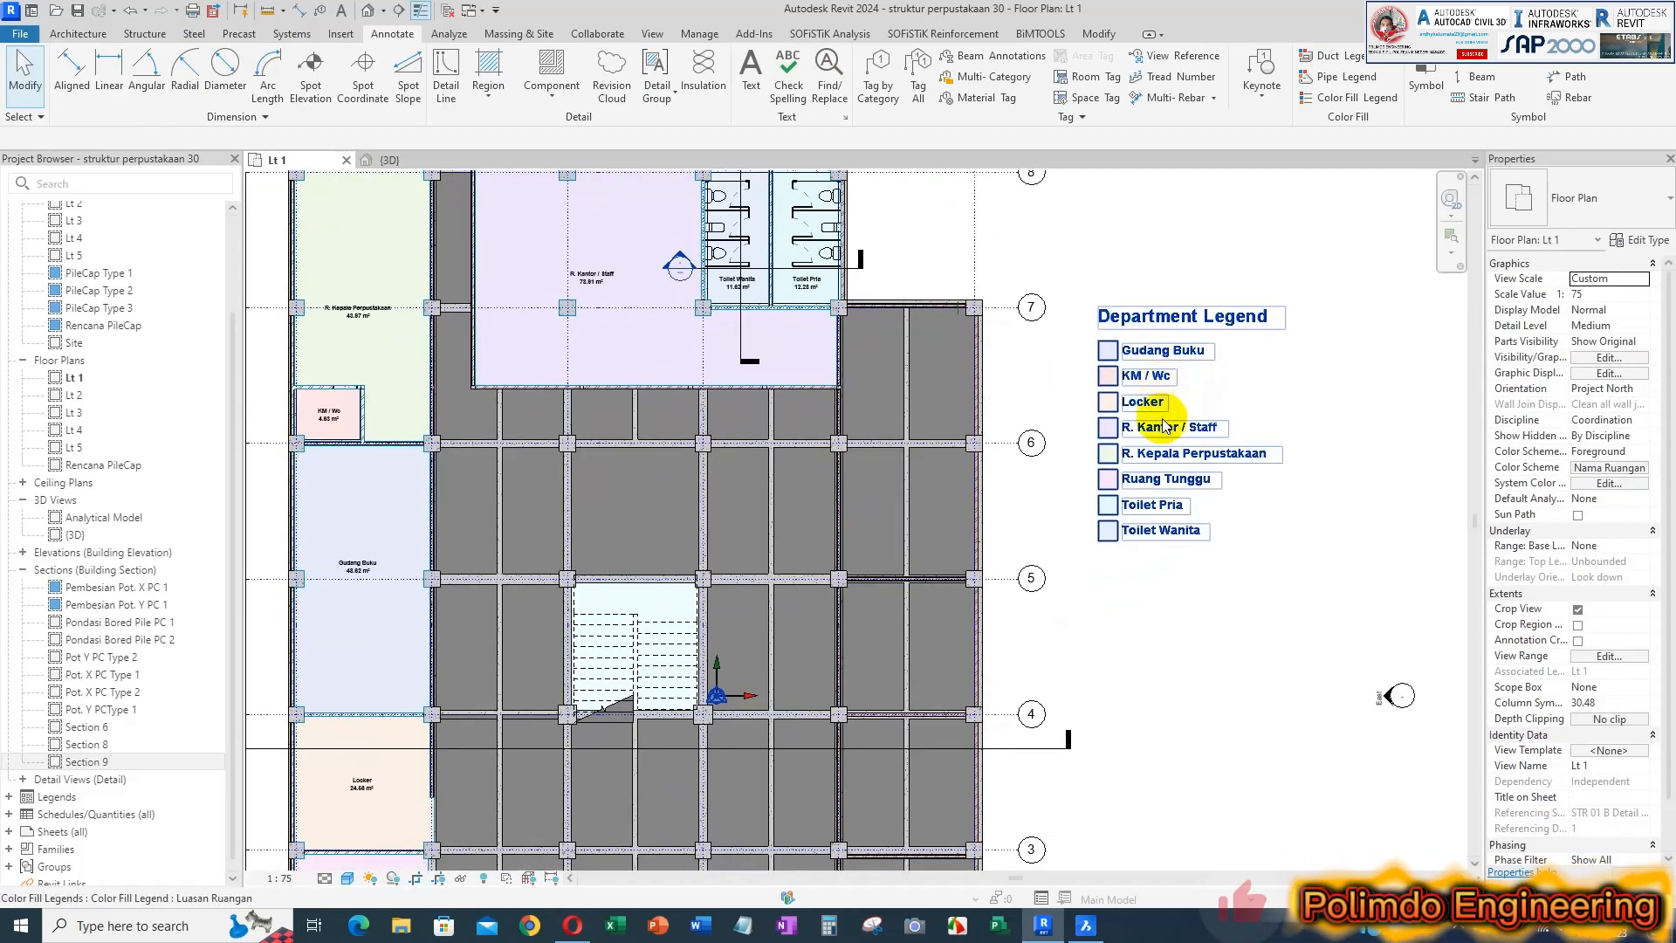
pyautogui.scroll(-1, 1057, 529)
pyautogui.moveTo(1178, 634); pyautogui.dragTo(1217, 578, button='middle')
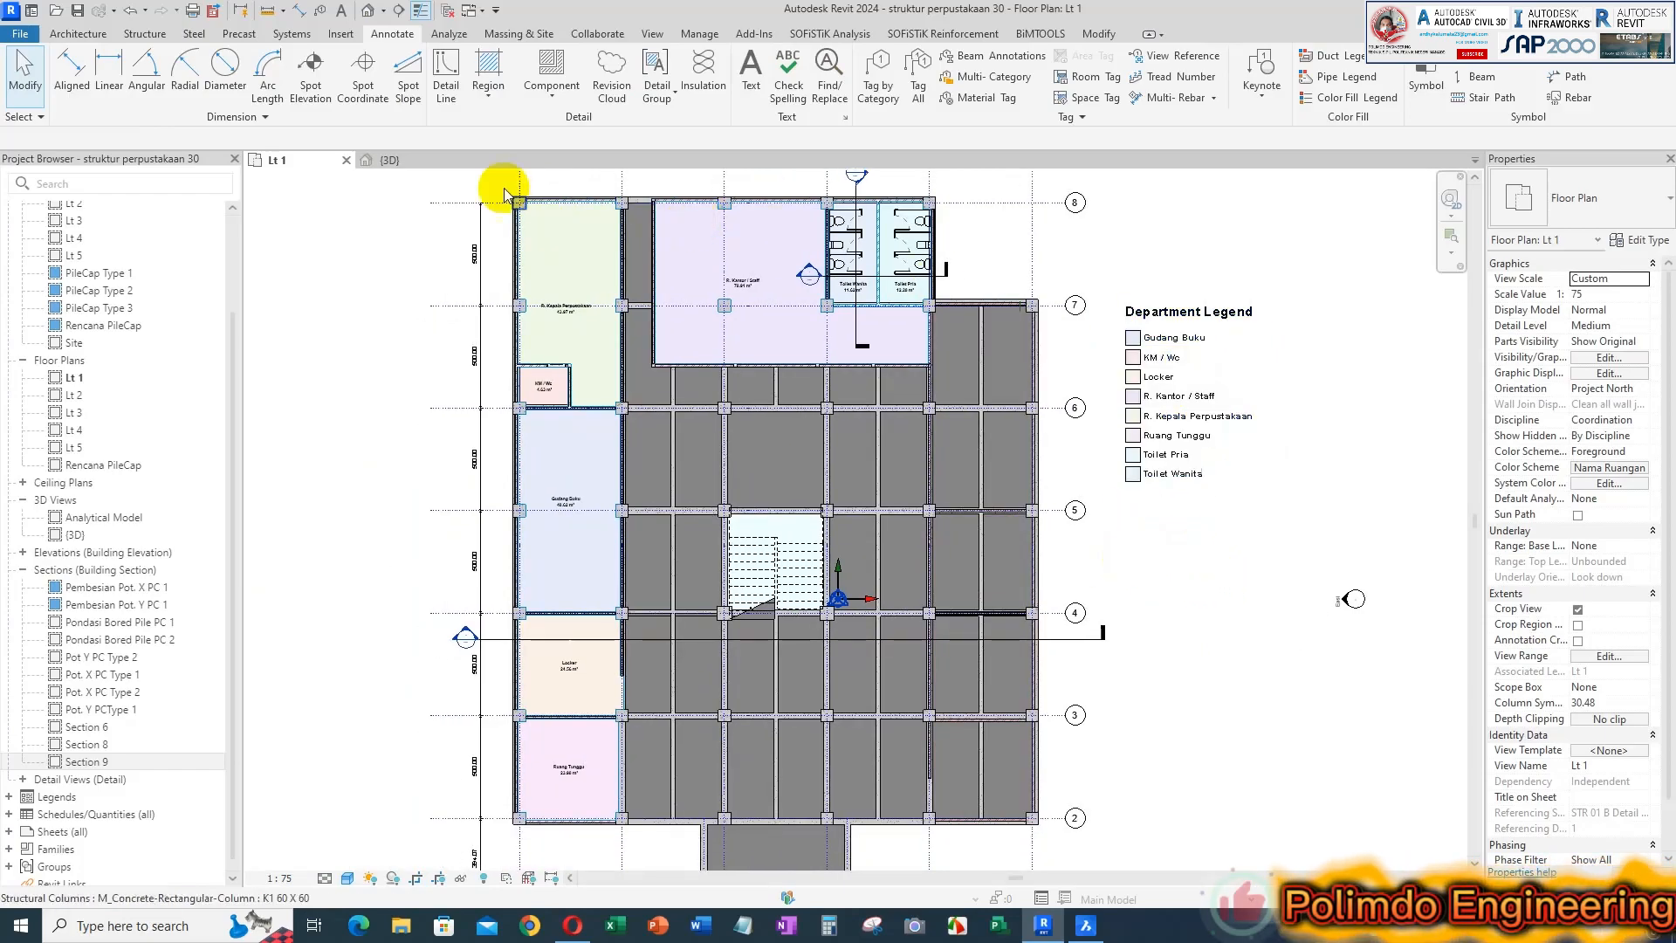
pyautogui.moveTo(1074, 478); pyautogui.dragTo(1175, 537, button='middle')
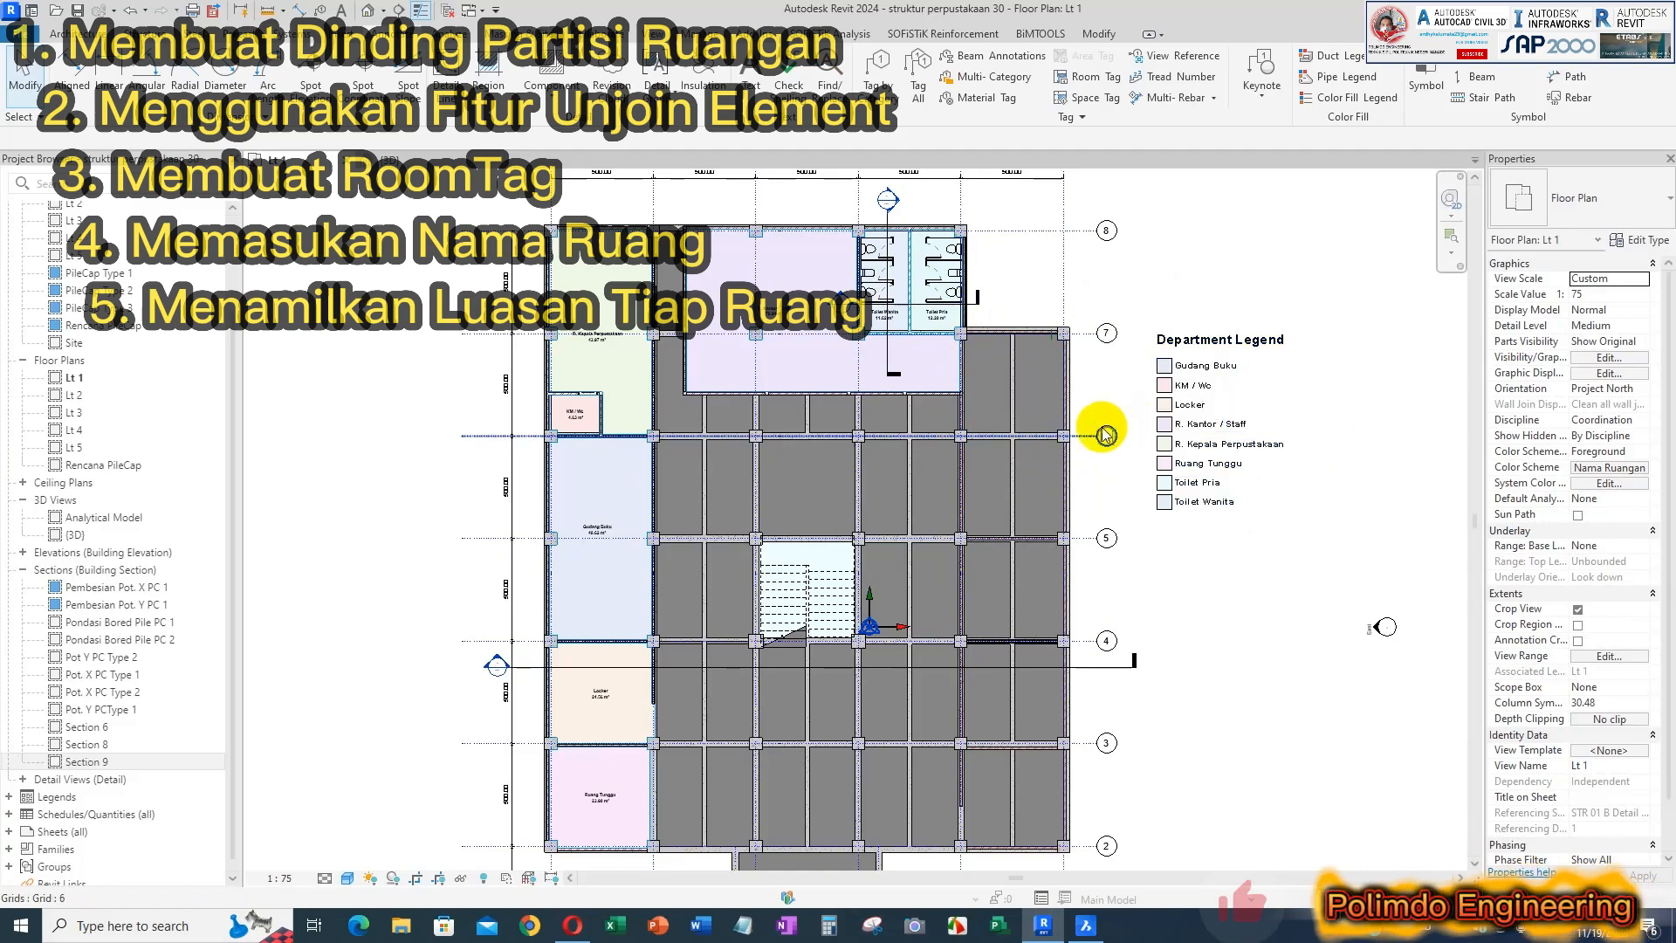
pyautogui.scroll(5, 843, 336)
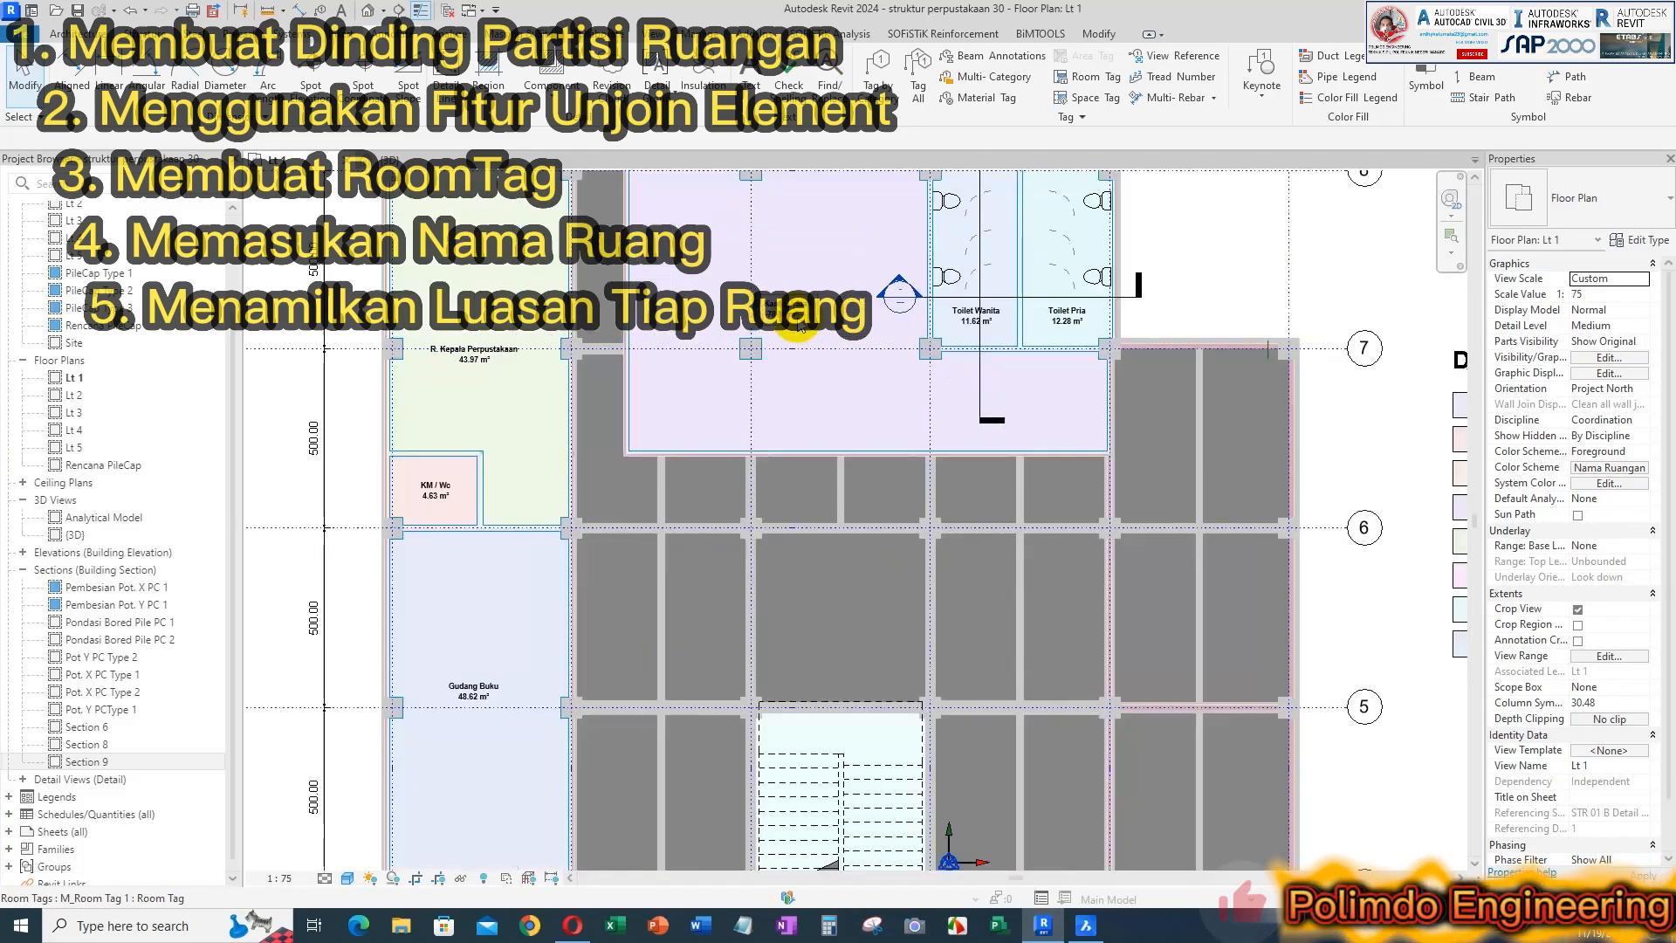
pyautogui.scroll(-5, 1049, 431)
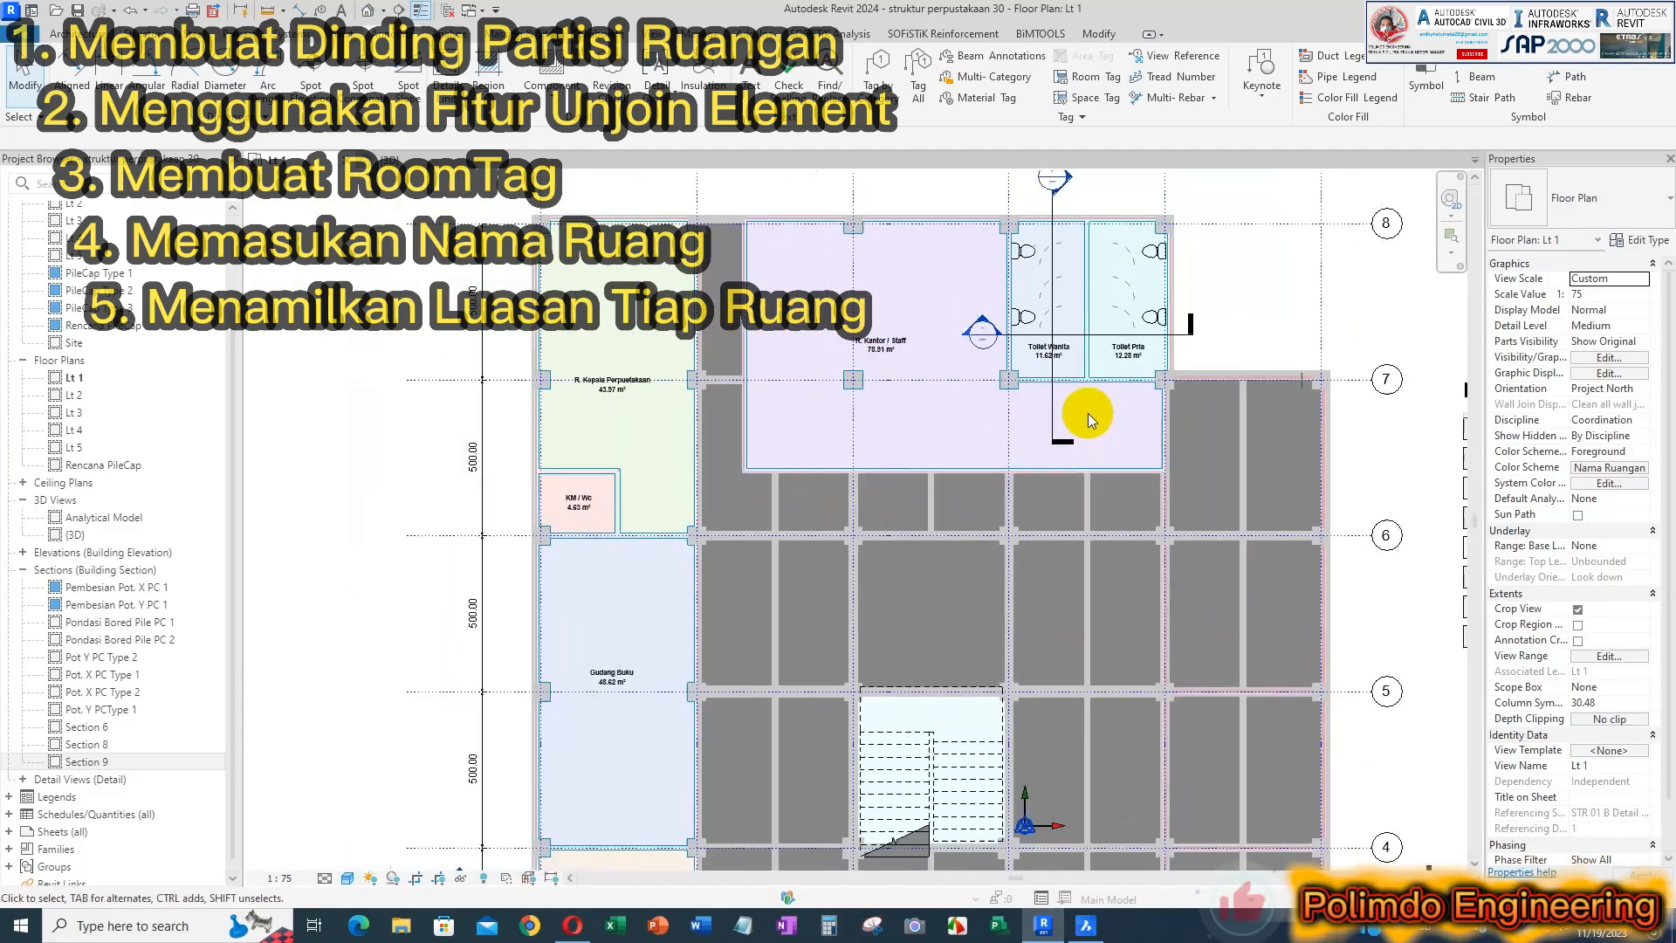
pyautogui.moveTo(1006, 393); pyautogui.dragTo(935, 365, button='middle')
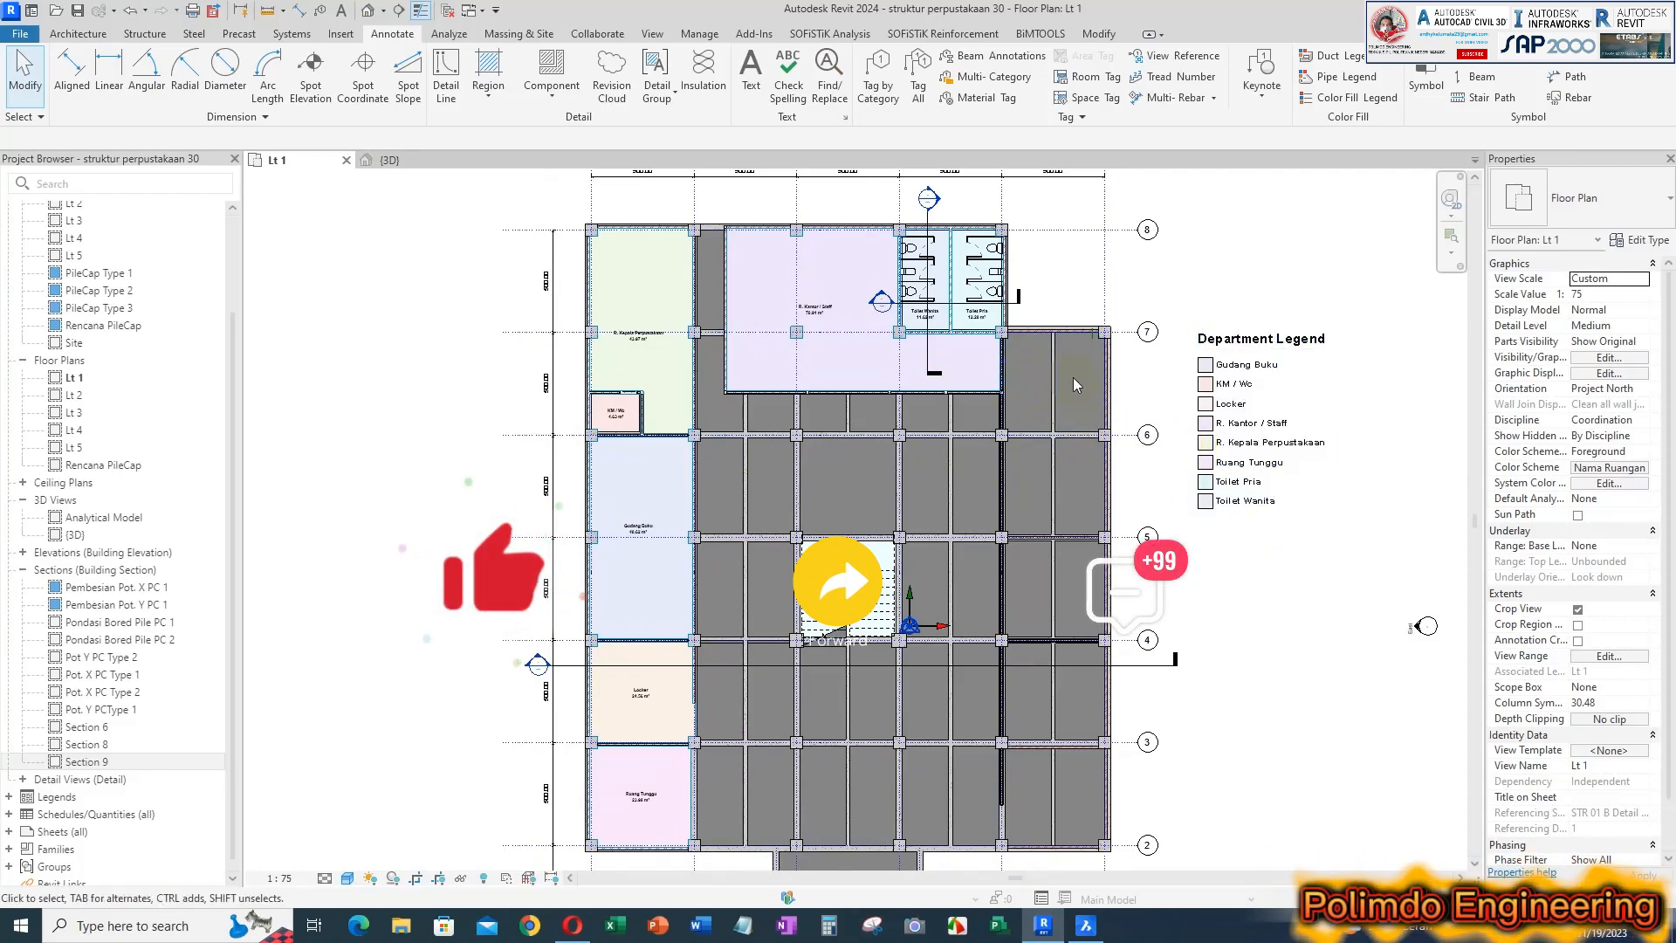
pyautogui.scroll(-2, 1230, 520)
pyautogui.moveTo(1234, 524); pyautogui.dragTo(1230, 540, button='middle')
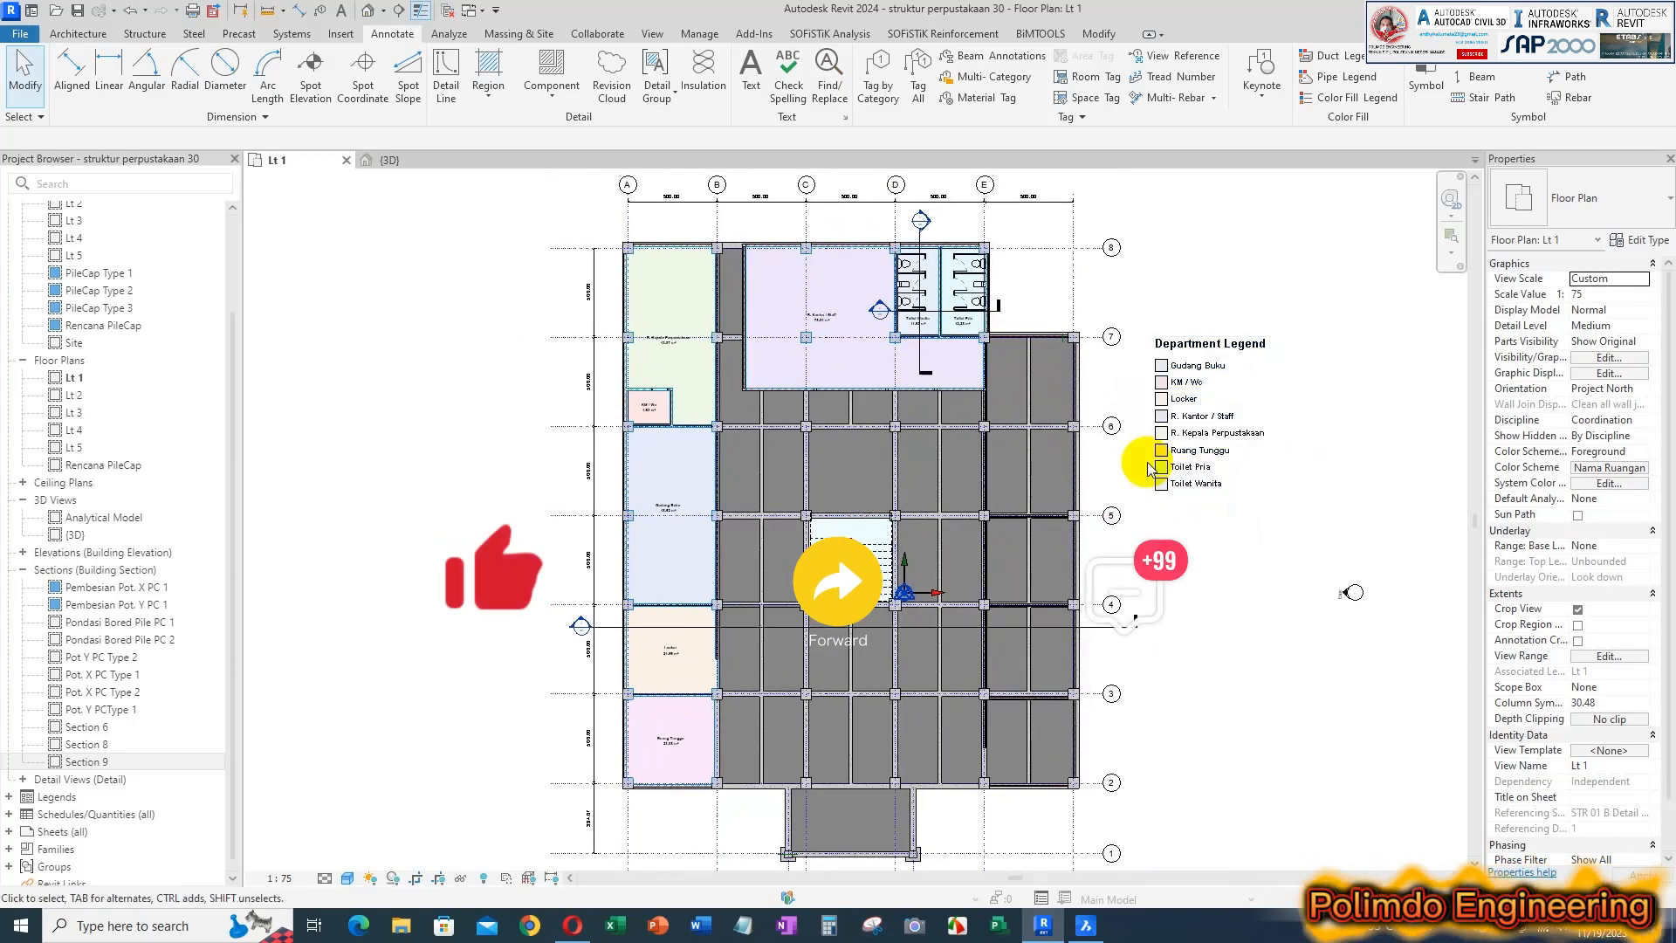